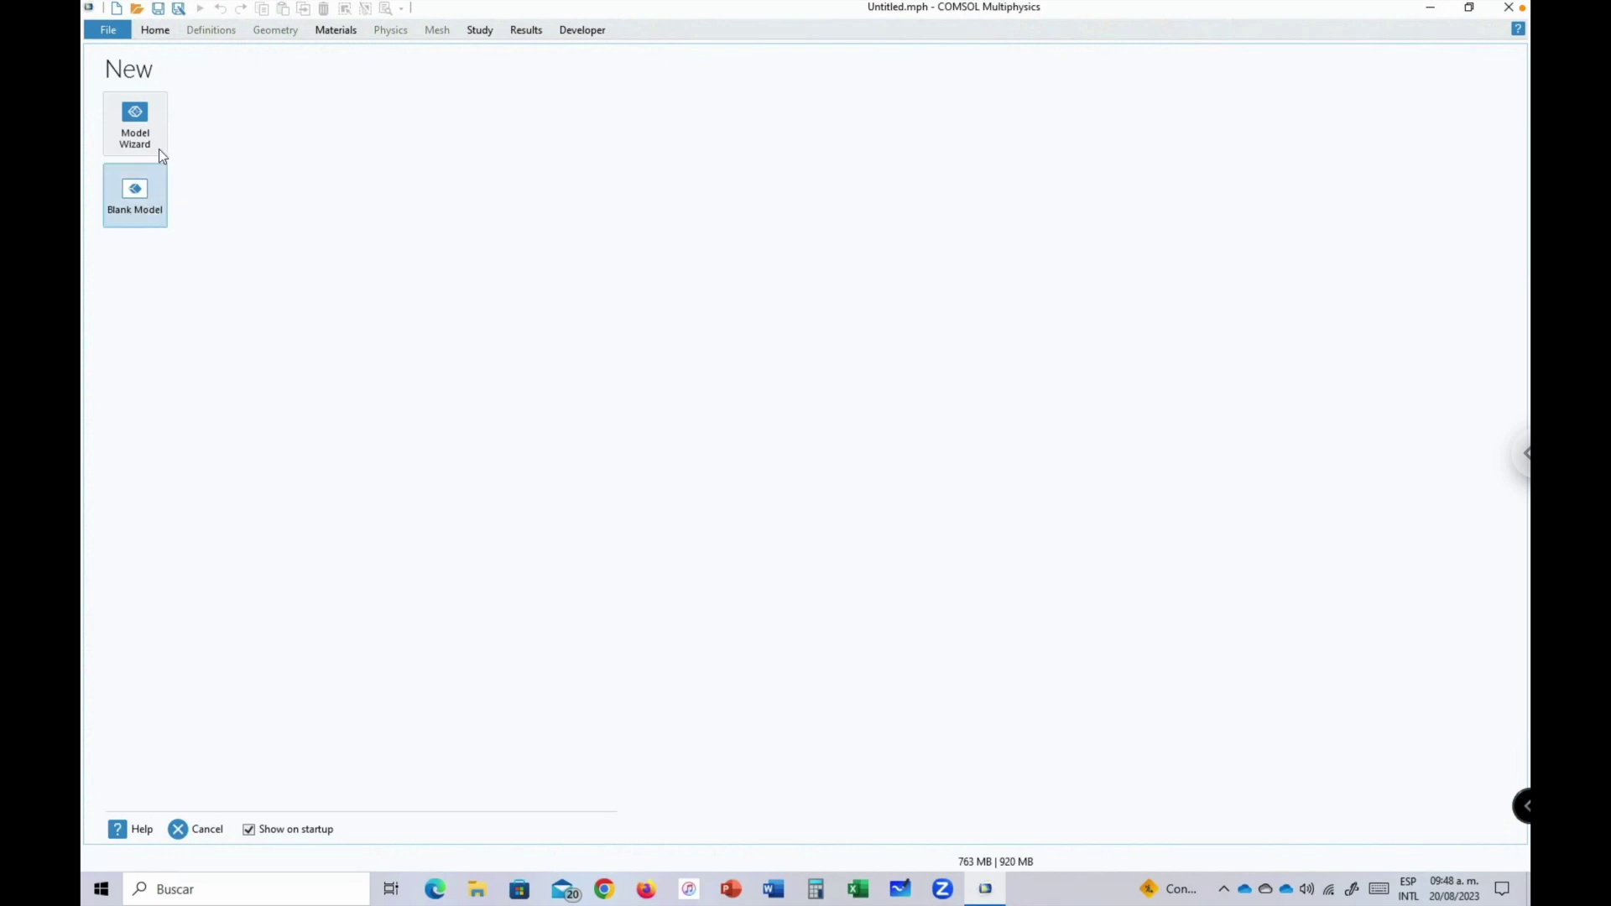
# Start a new model through the Model Wizard with the 2D Axisymmetric space dimension.
pyautogui.click(153, 123)
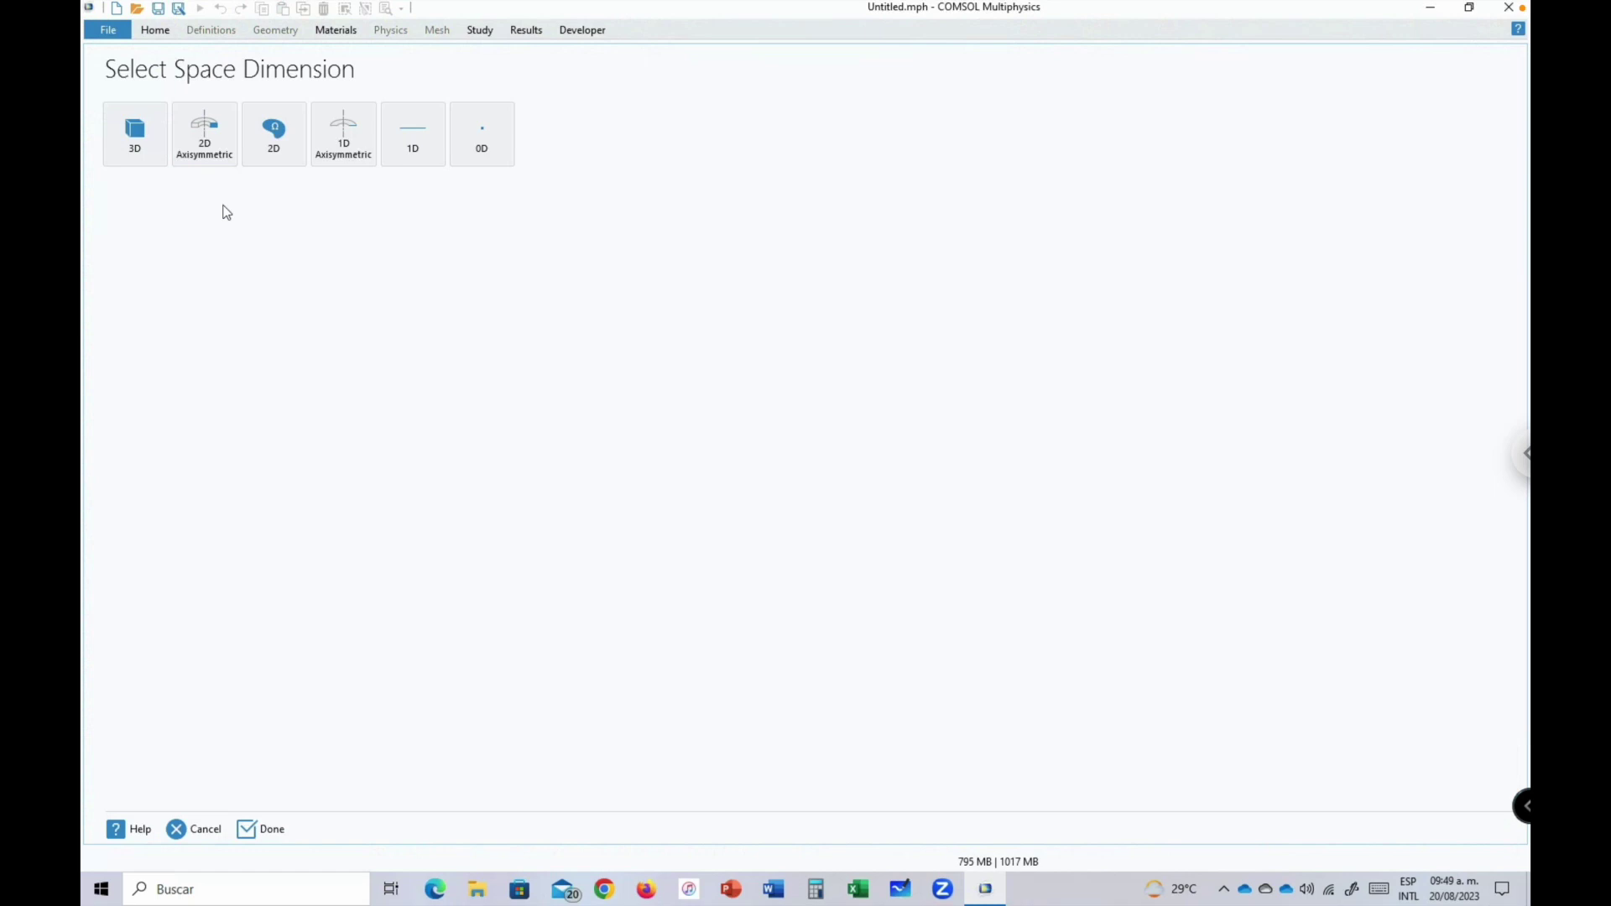
pyautogui.click(214, 147)
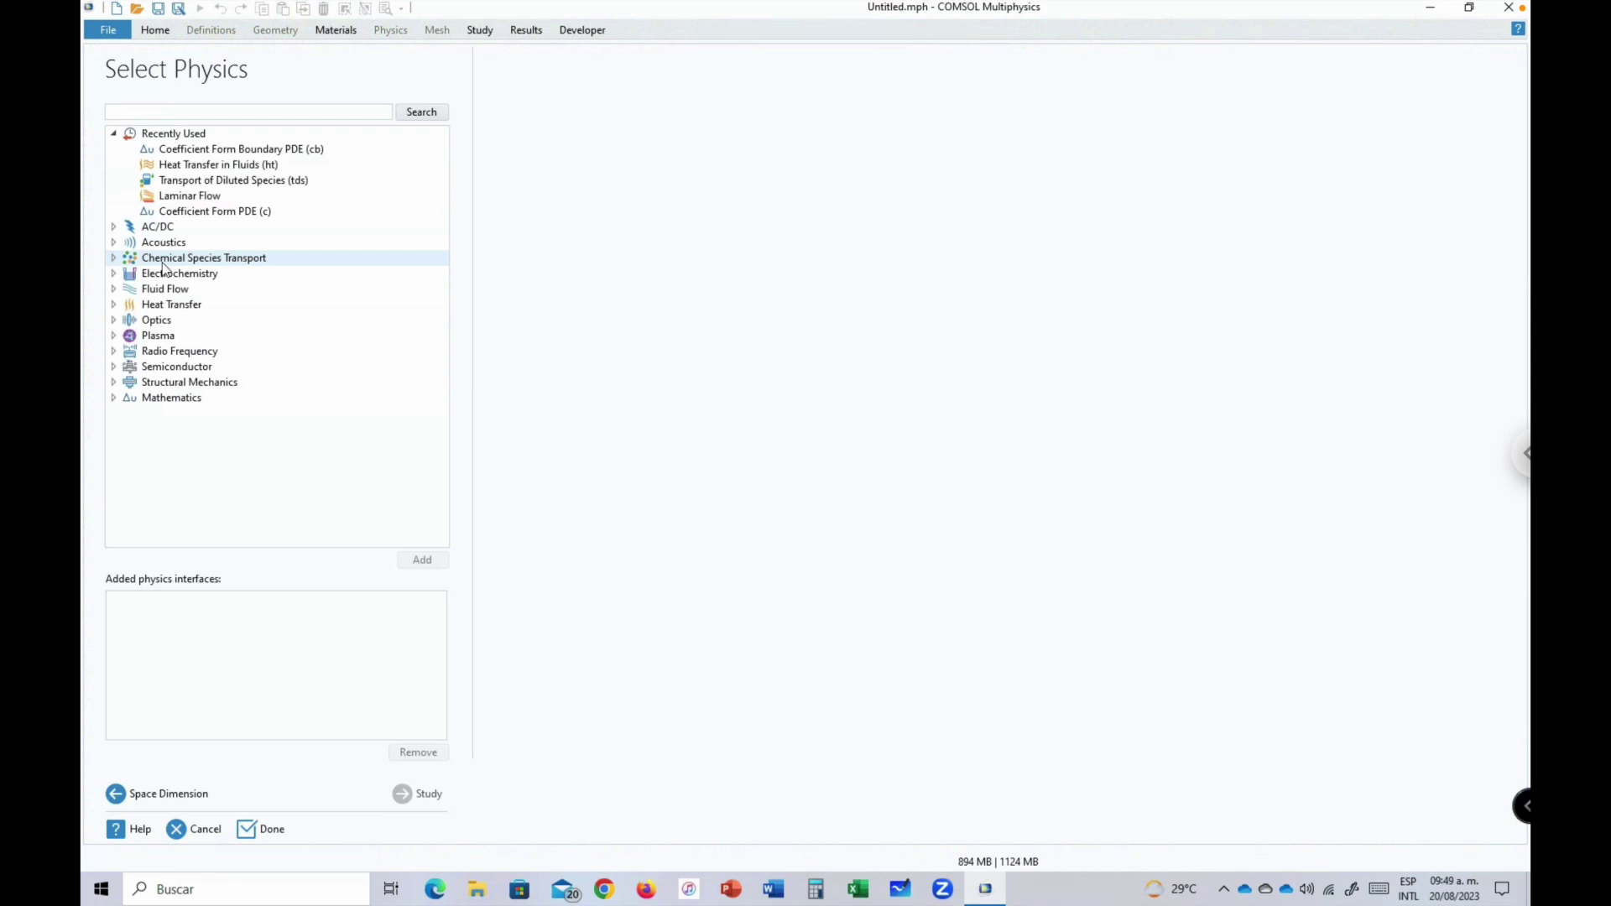
# Add the Transport of Diluted Species interface from Chemical Species Transport and name its concentration variable cA.
pyautogui.click(113, 259)
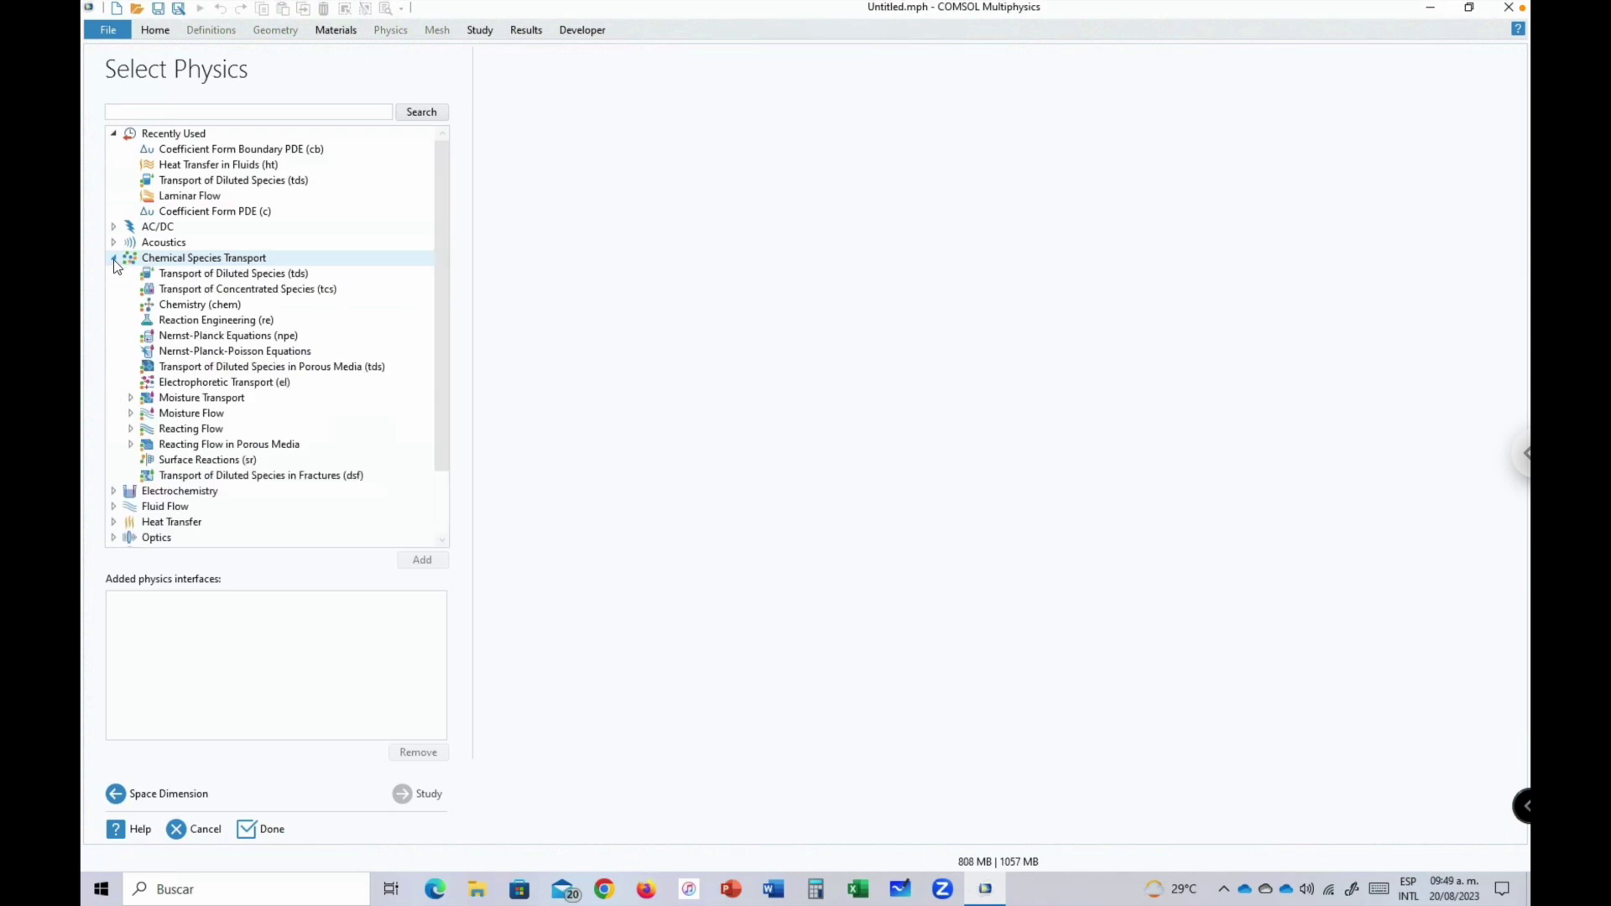
pyautogui.click(185, 281)
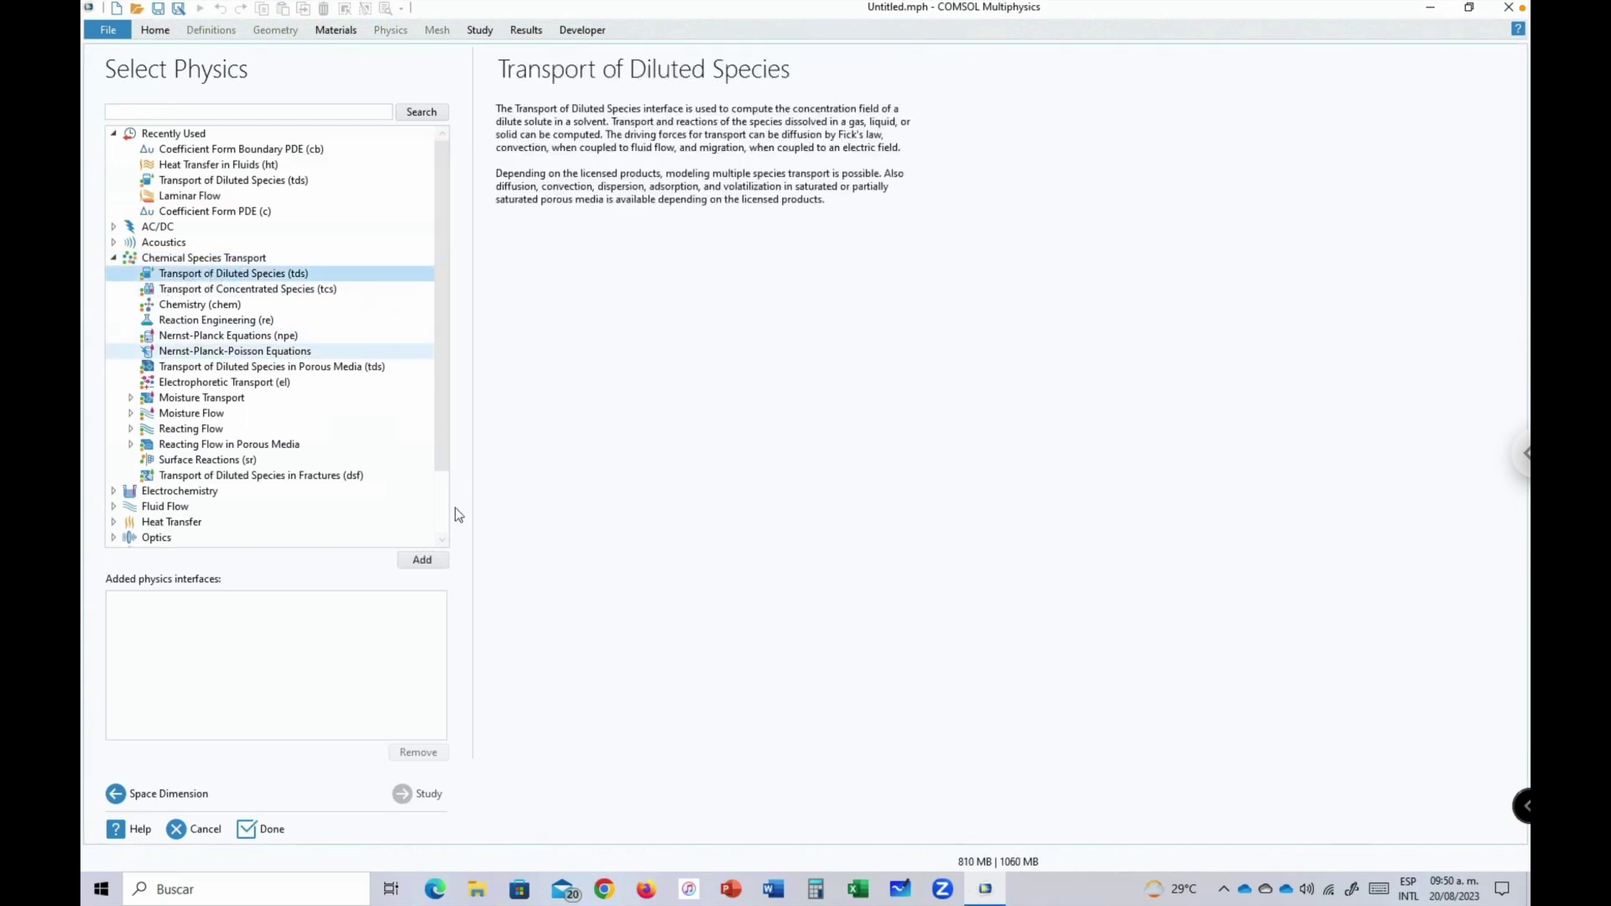
pyautogui.click(430, 563)
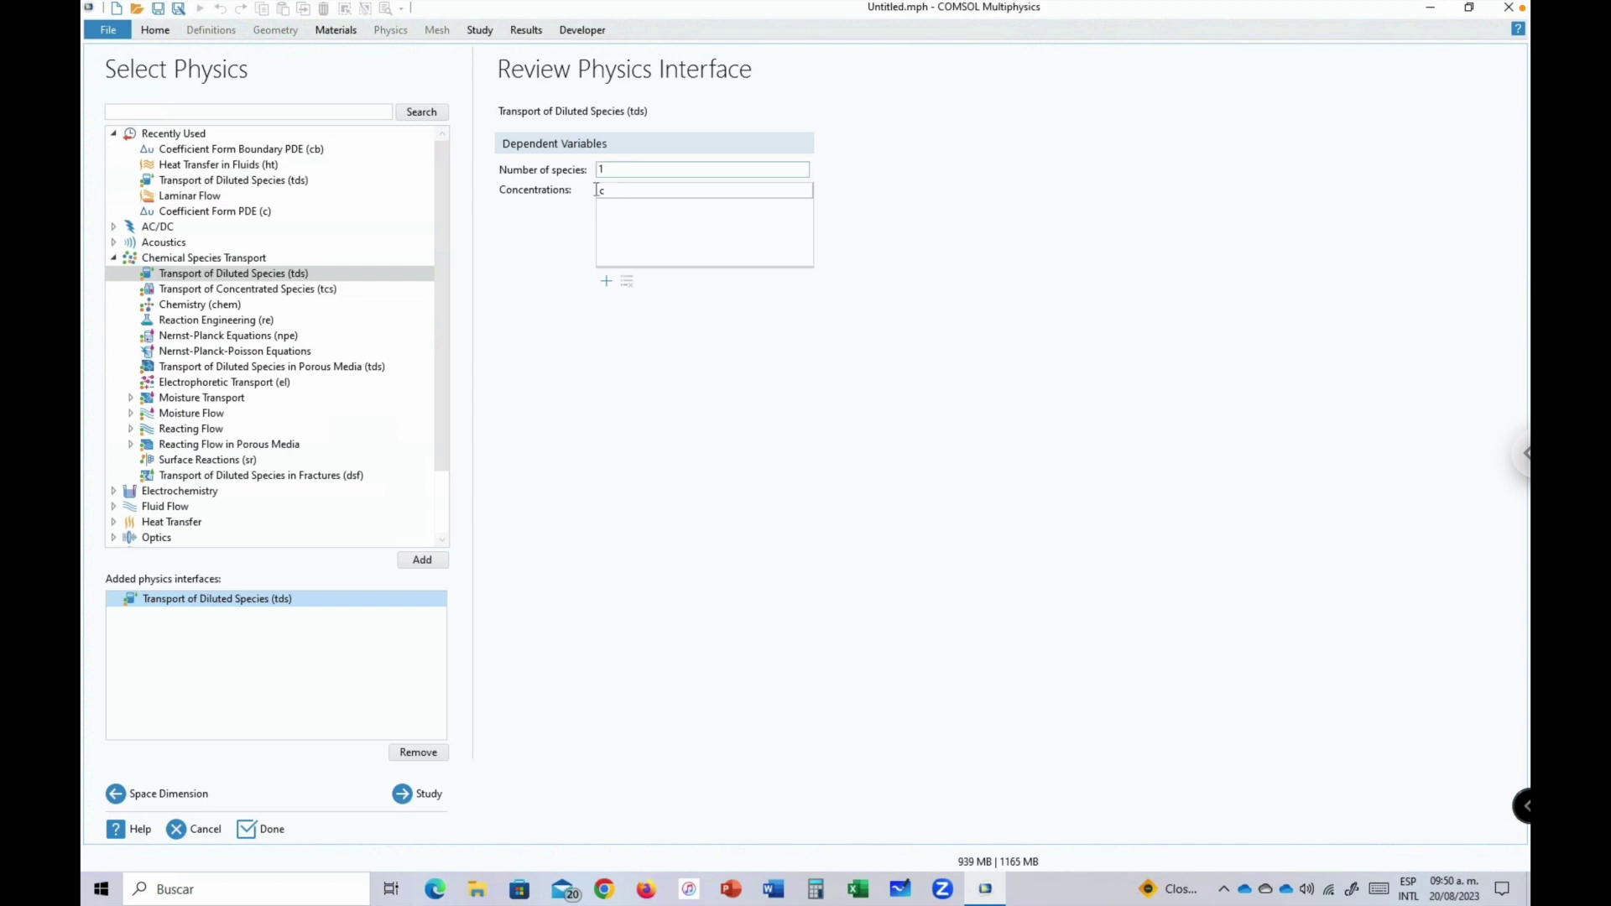
pyautogui.click(621, 201)
pyautogui.write('A')
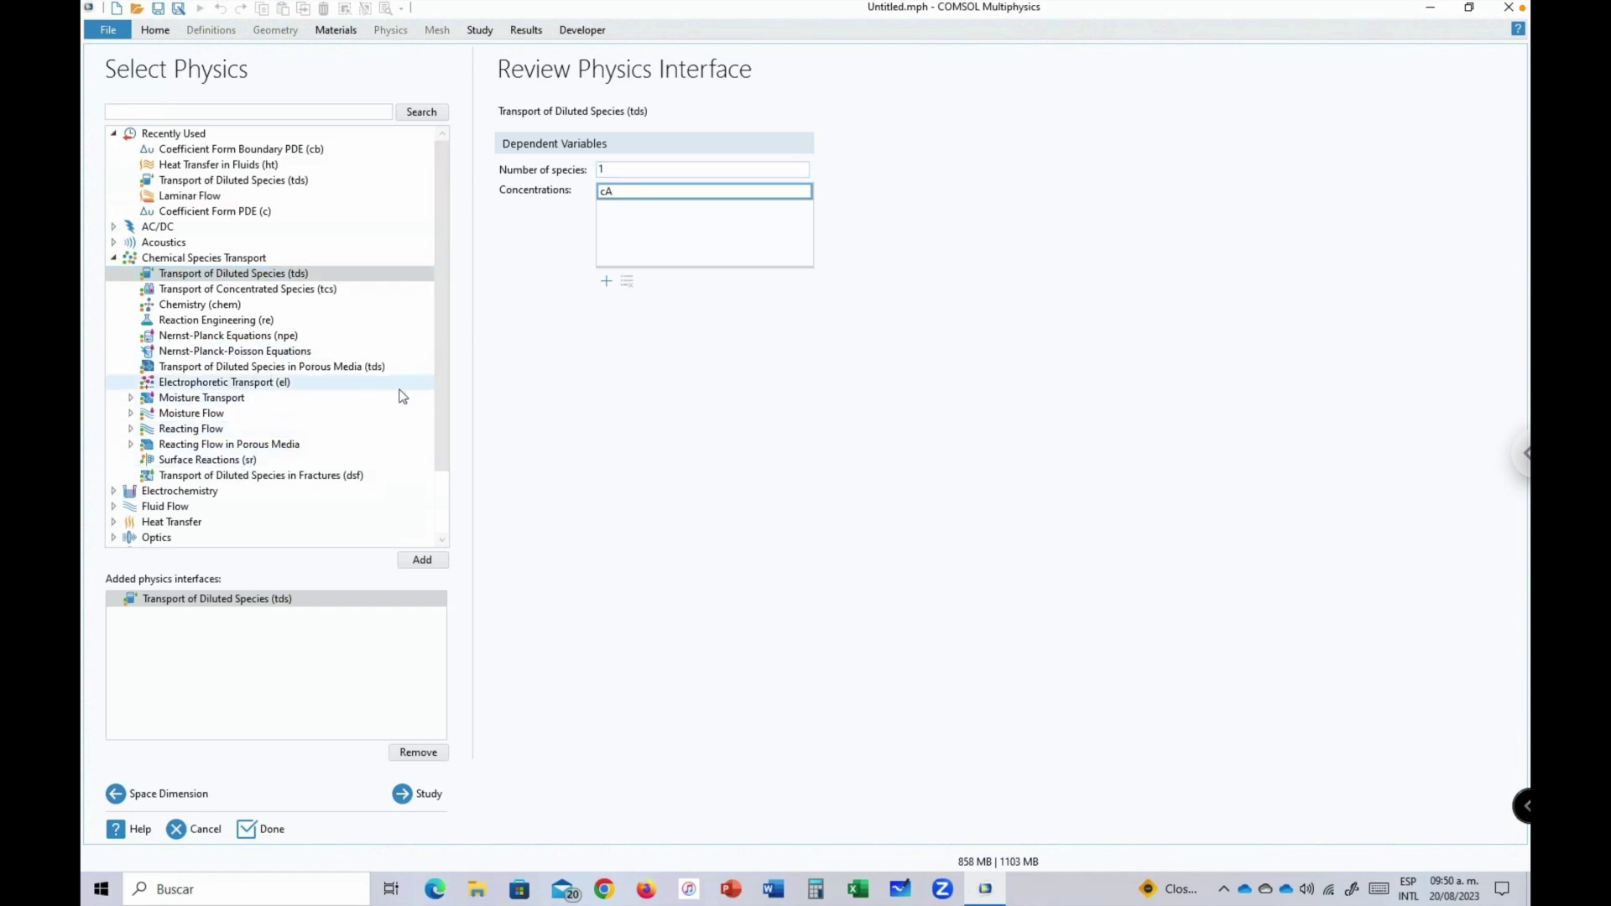
# Add the Heat Transfer in Fluids interface, keeping T as its temperature variable.
pyautogui.moveTo(441, 406); pyautogui.dragTo(443, 457)
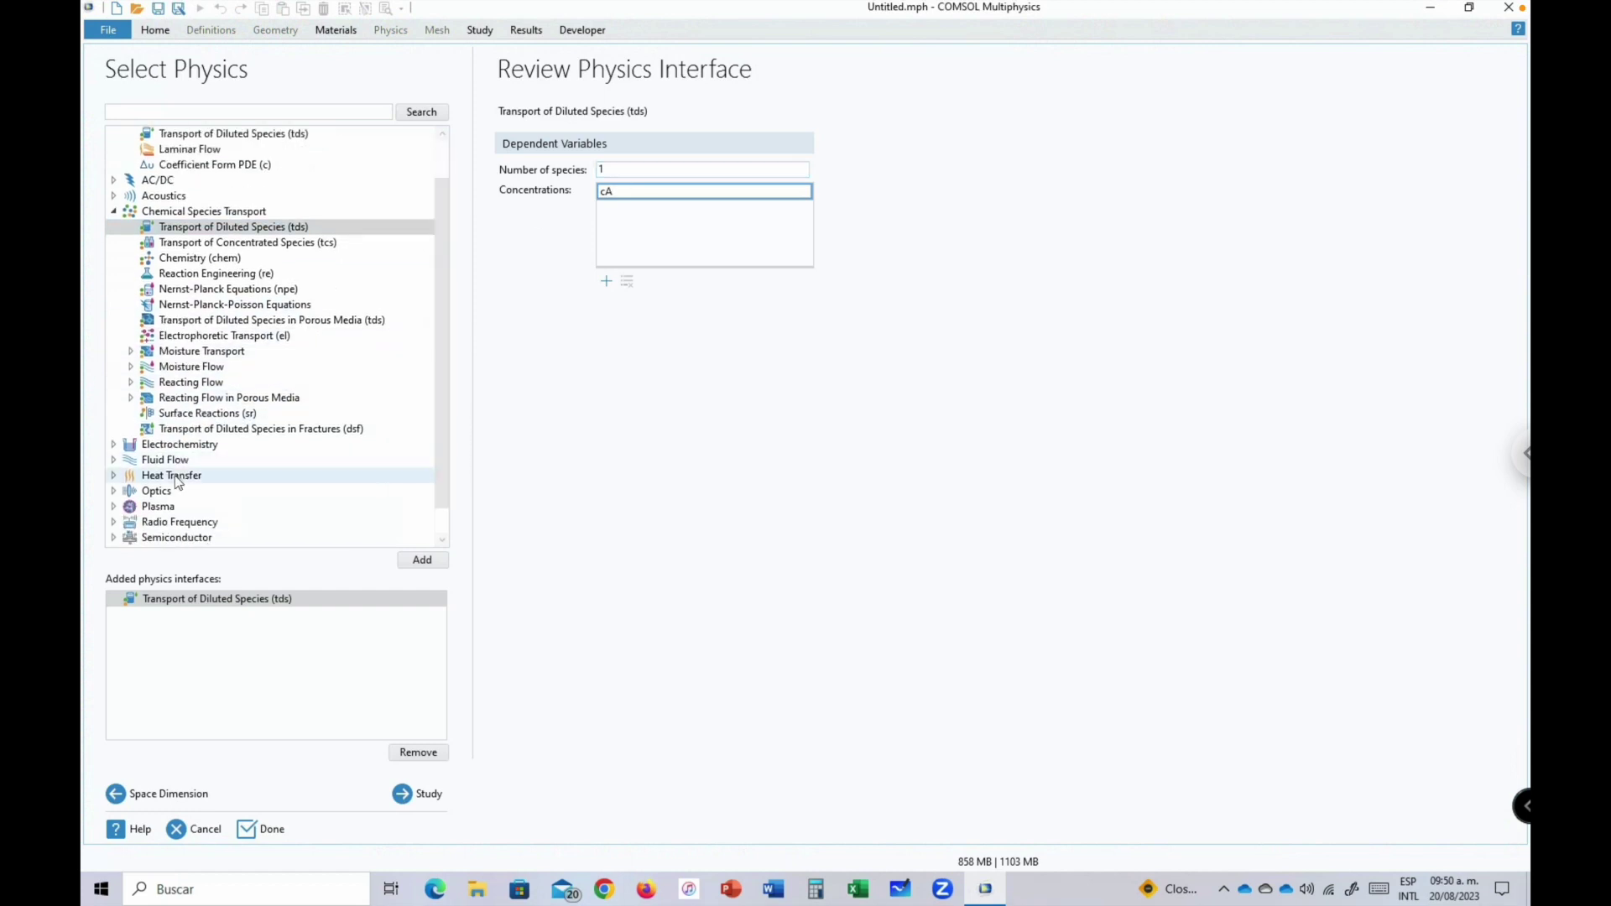
pyautogui.click(113, 476)
pyautogui.click(445, 384)
pyautogui.moveTo(442, 391); pyautogui.dragTo(444, 456)
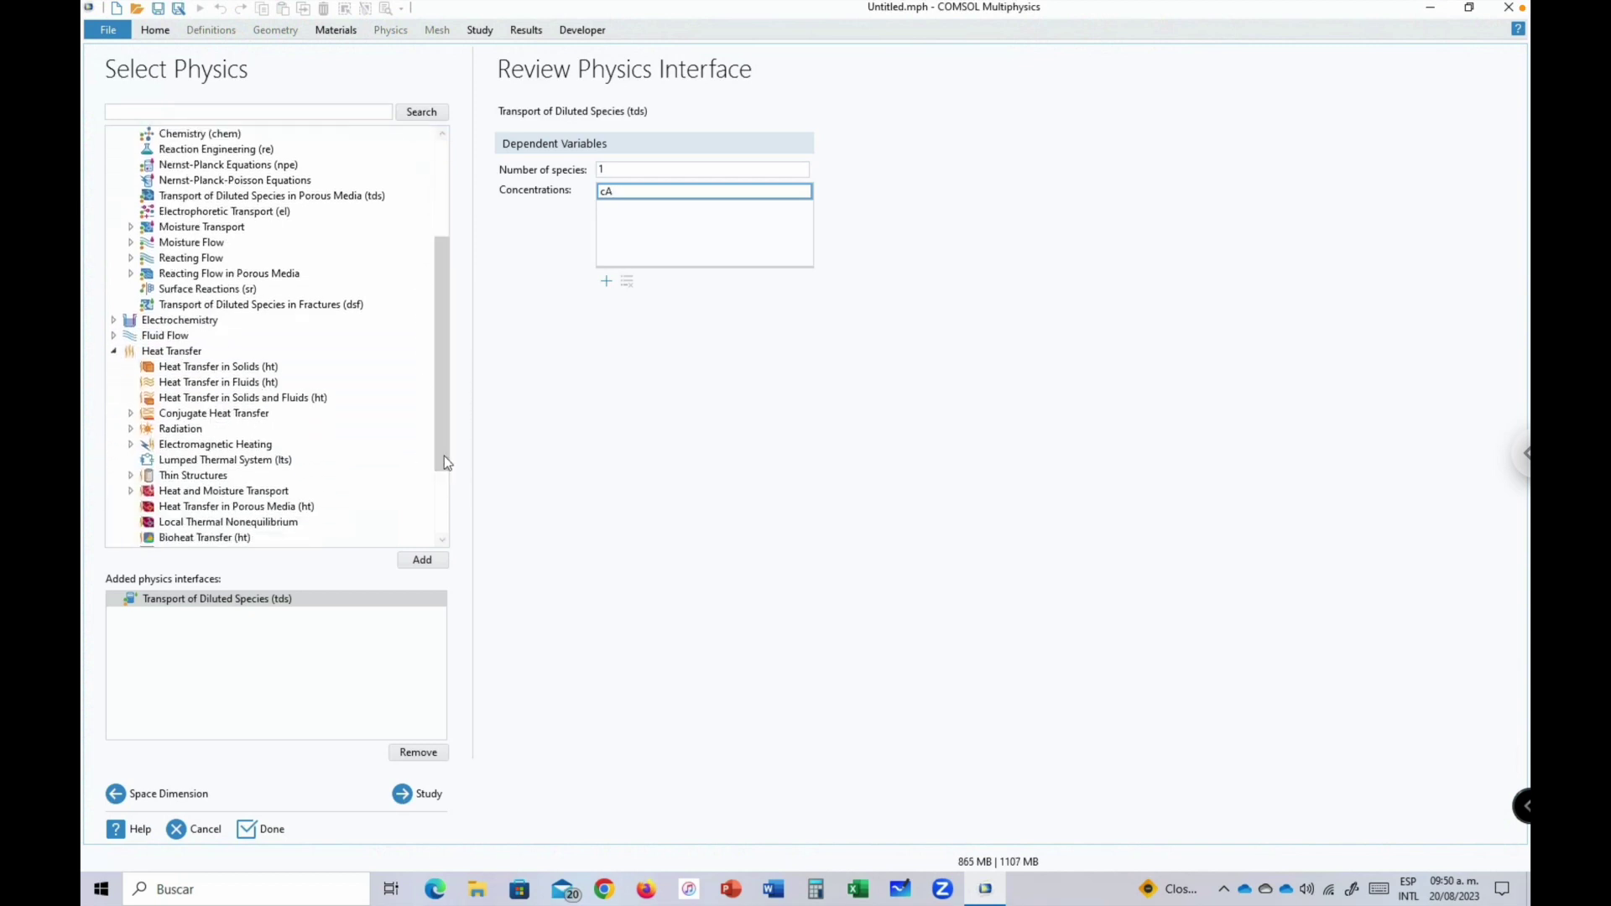
pyautogui.click(203, 388)
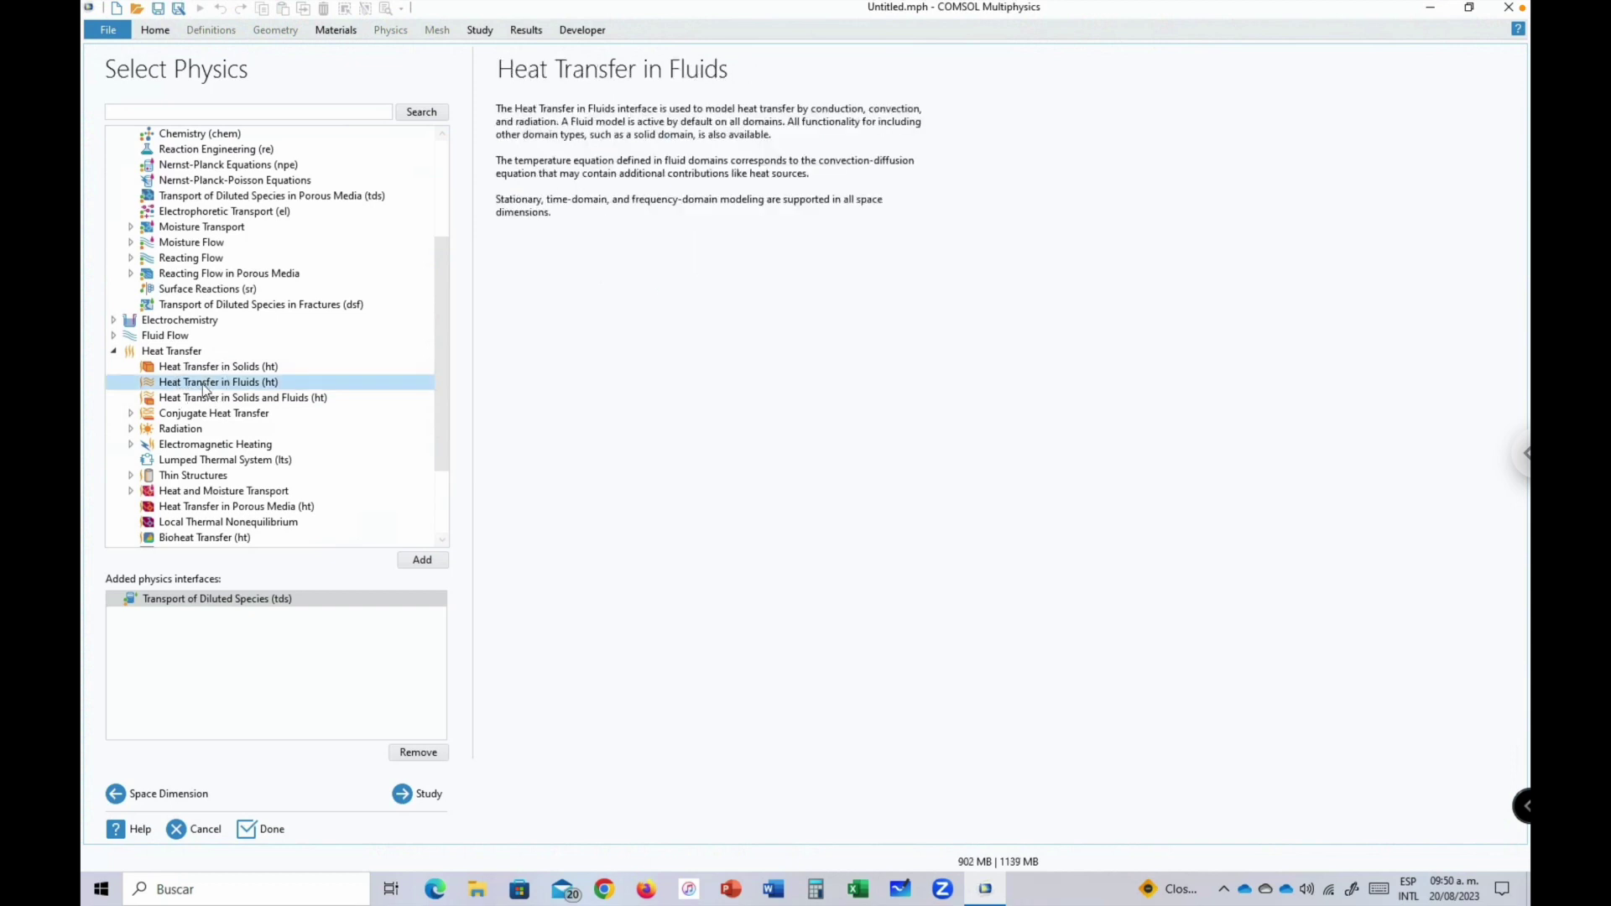
pyautogui.click(428, 567)
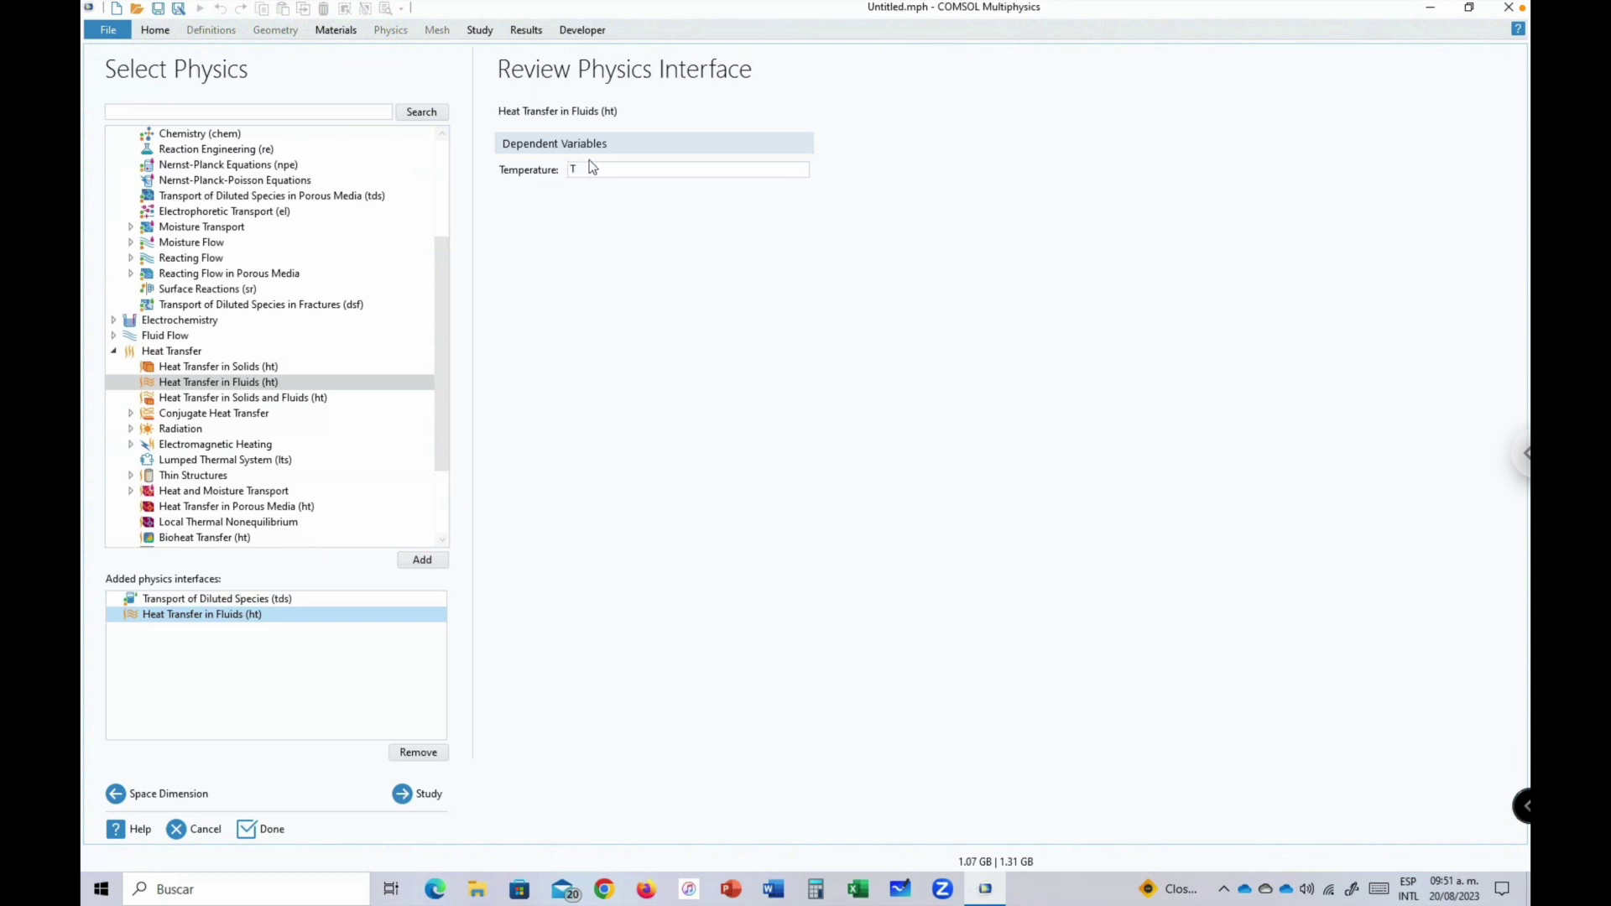
pyautogui.doubleClick(604, 170)
# Add the Coefficient Form Boundary PDE interface from the lower-dimension PDE interfaces under Mathematics.
pyautogui.click(445, 398)
pyautogui.moveTo(445, 397); pyautogui.dragTo(441, 495)
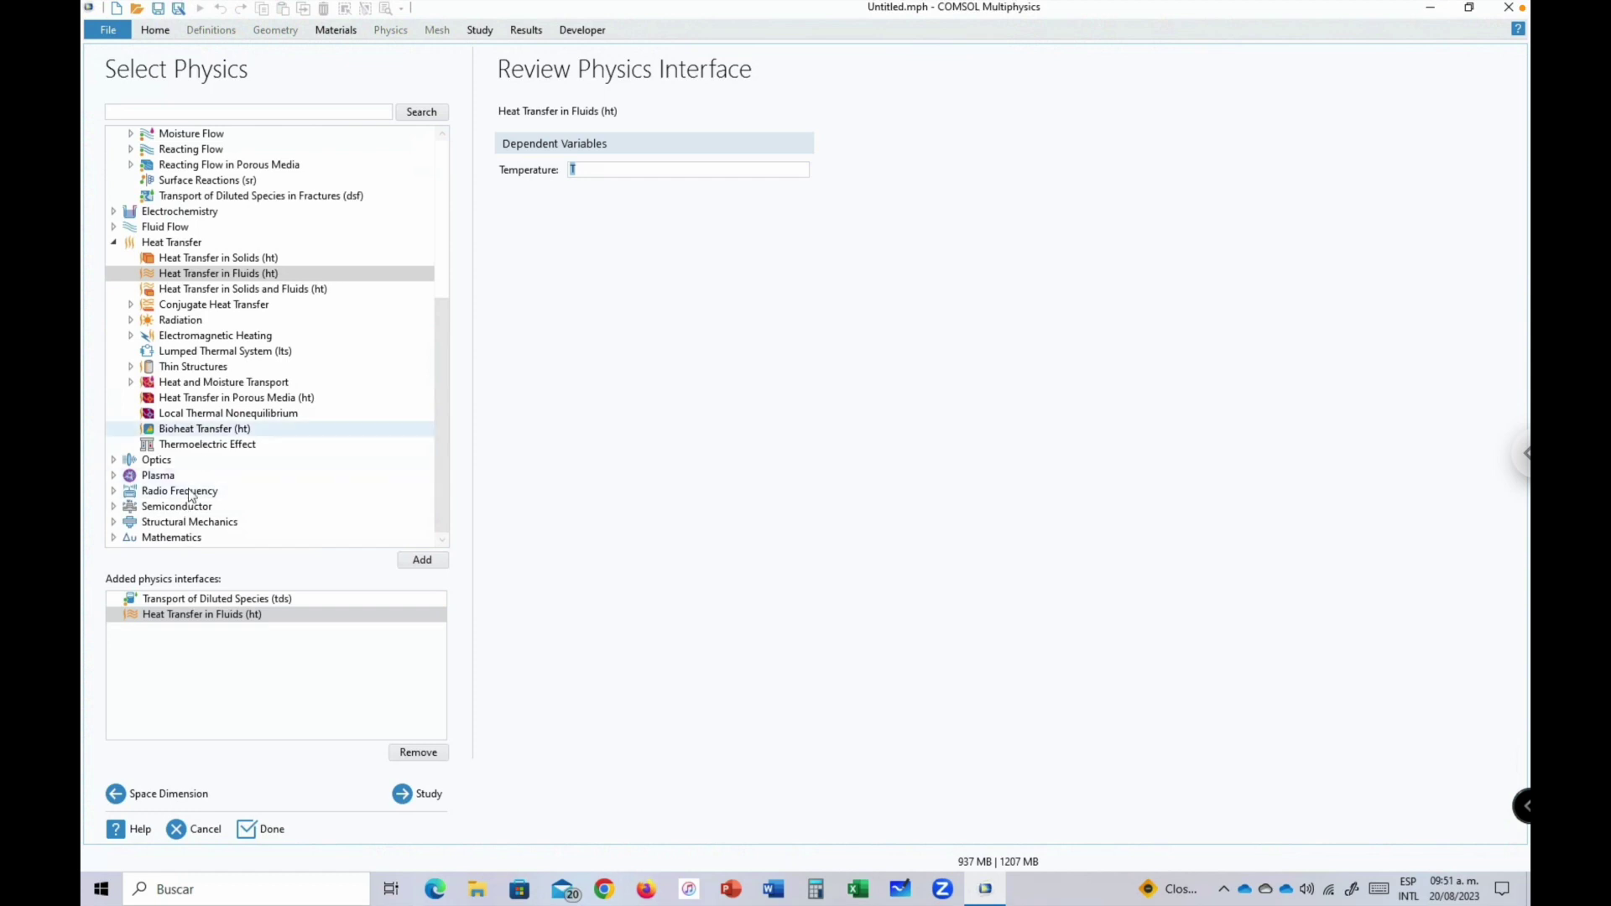
pyautogui.click(114, 538)
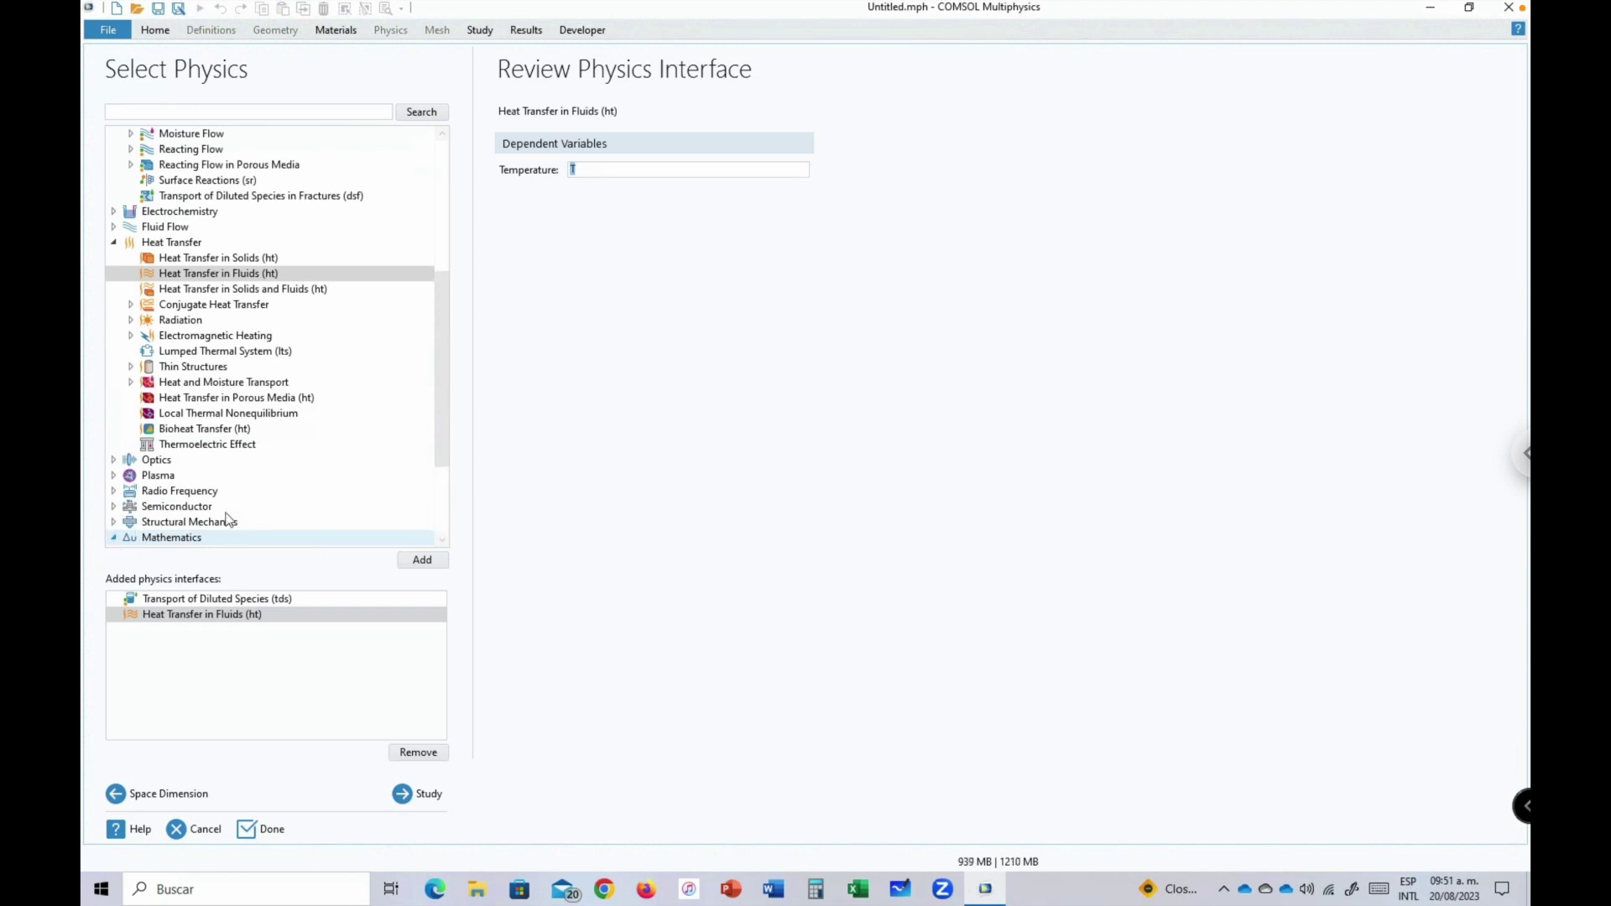
pyautogui.click(445, 434)
pyautogui.moveTo(445, 435); pyautogui.dragTo(443, 500)
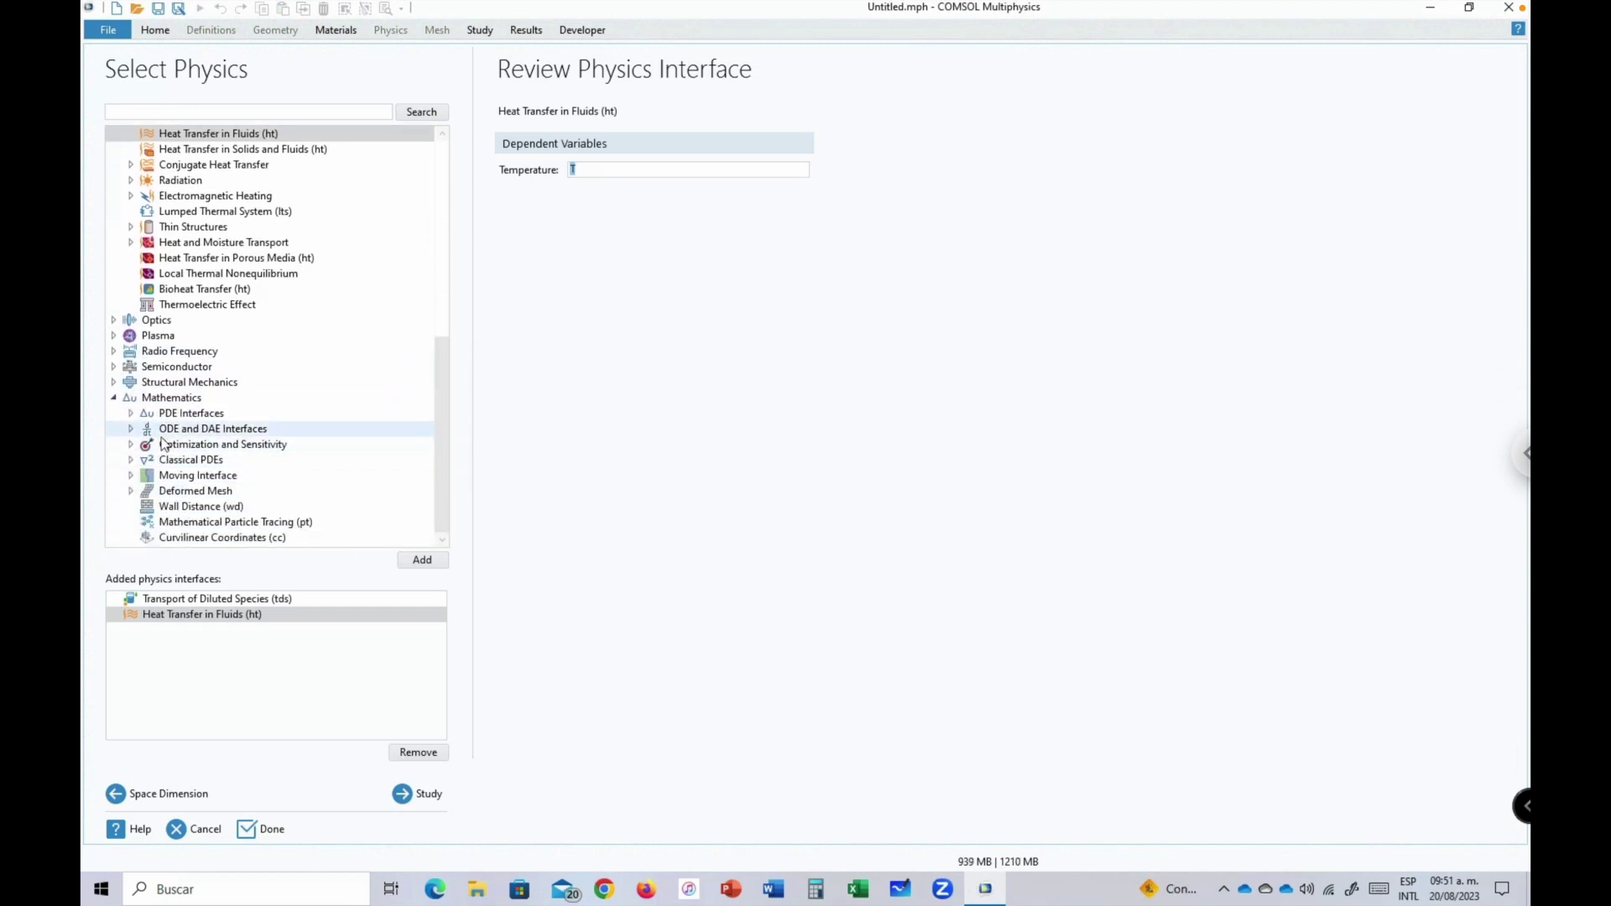
pyautogui.click(131, 414)
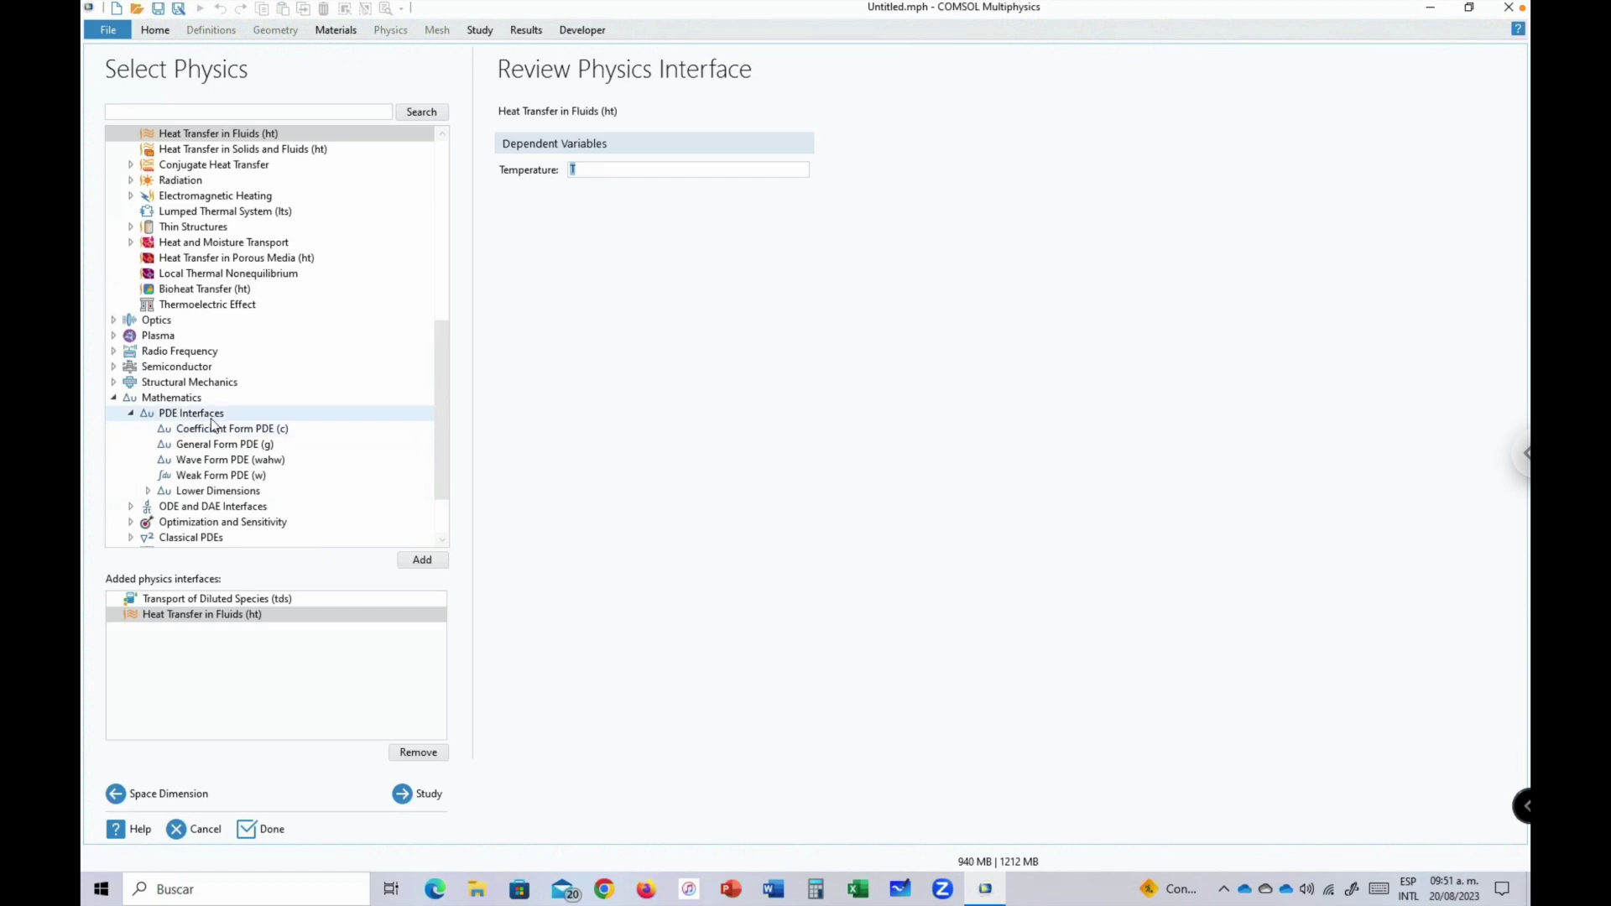
pyautogui.click(149, 490)
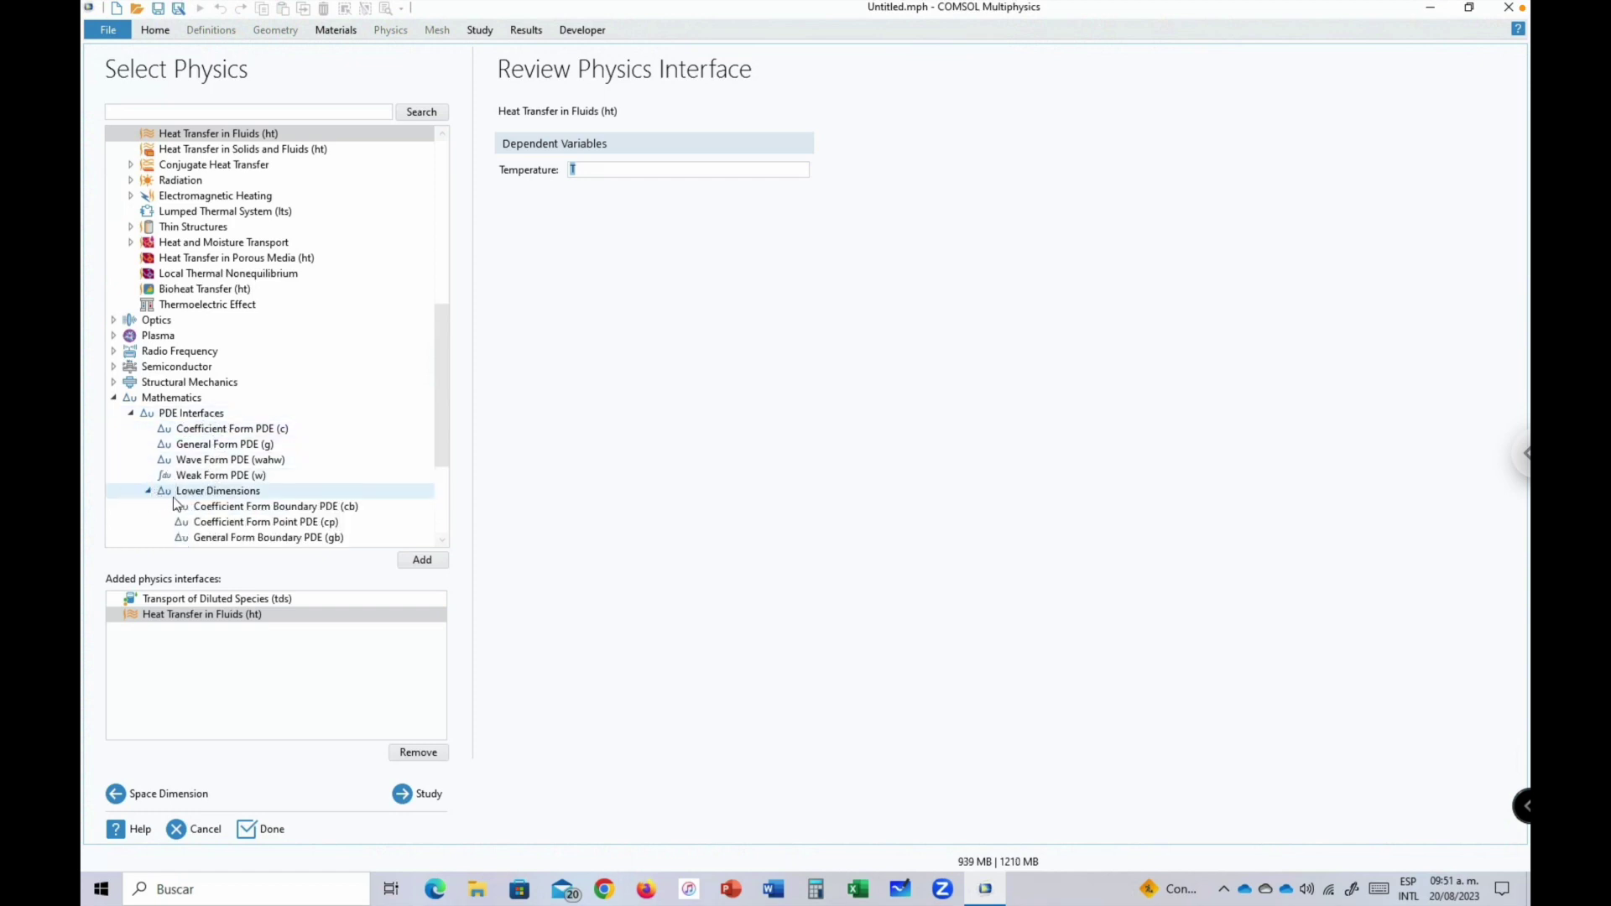
pyautogui.click(240, 507)
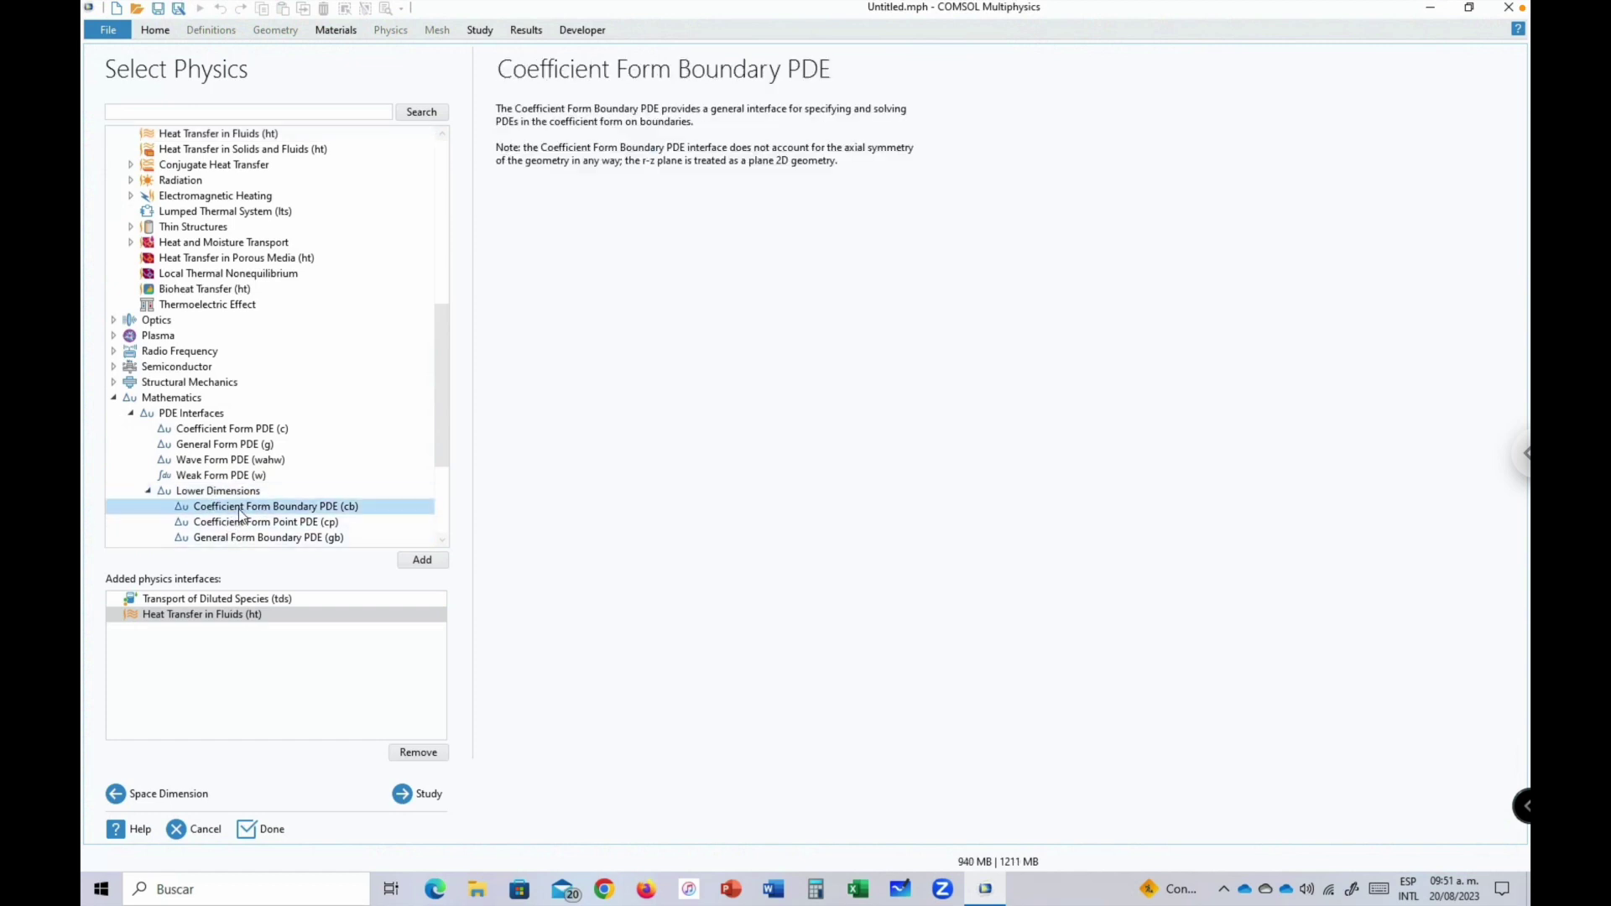
pyautogui.click(422, 561)
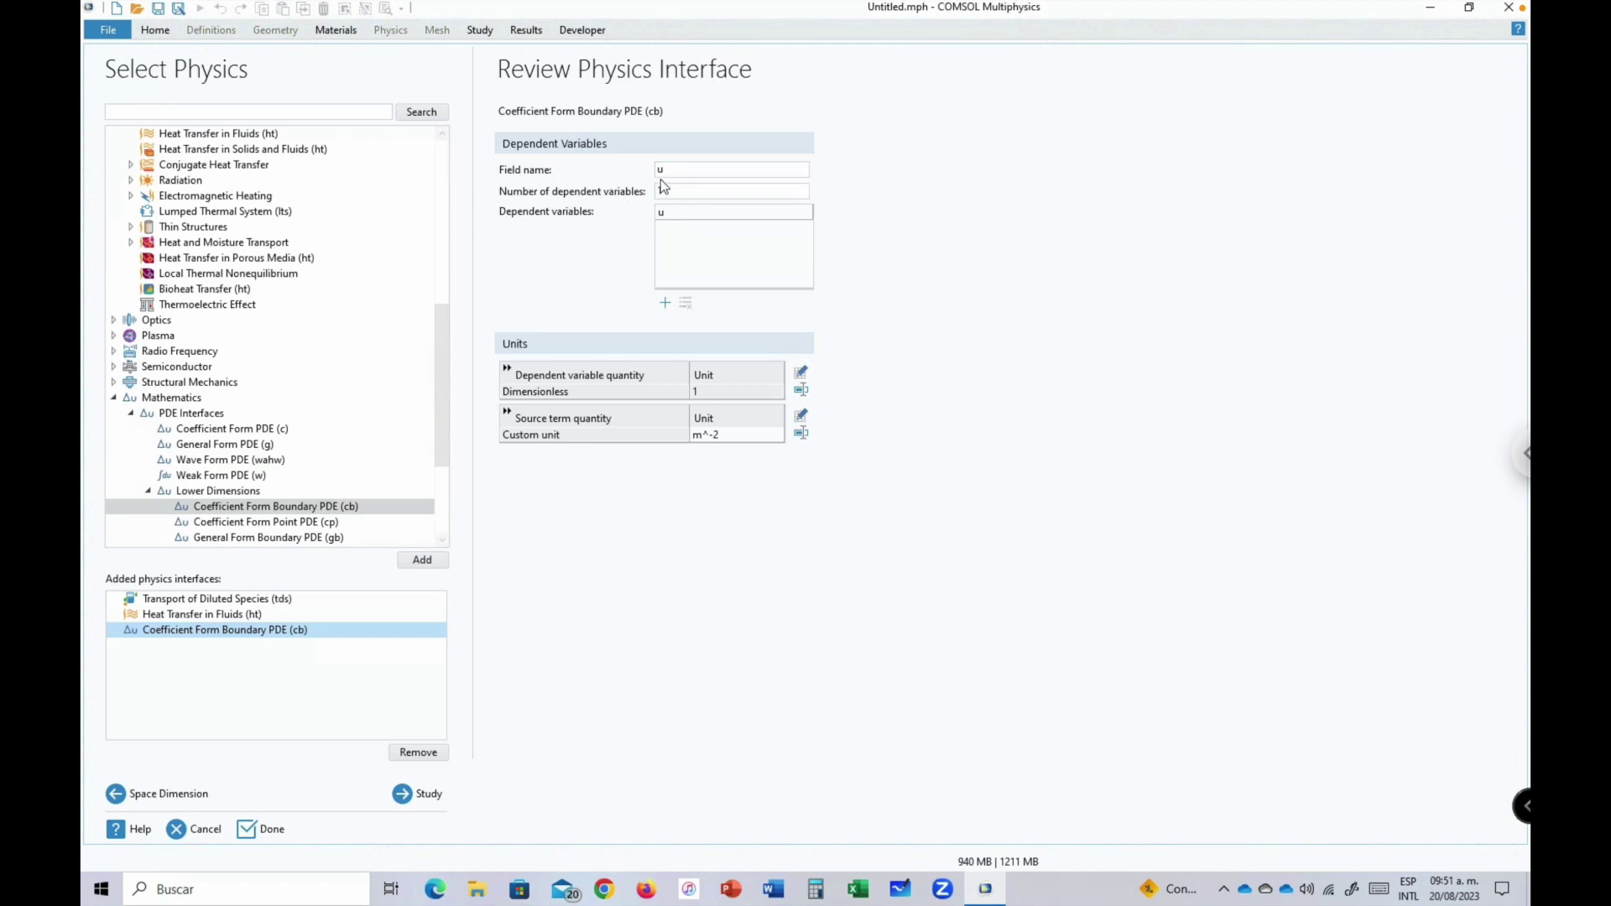
# Name both the field and the dependent variable of the Coefficient Form Boundary PDE Tj.
pyautogui.doubleClick(674, 171)
pyautogui.doubleClick(680, 213)
pyautogui.write('Tj')
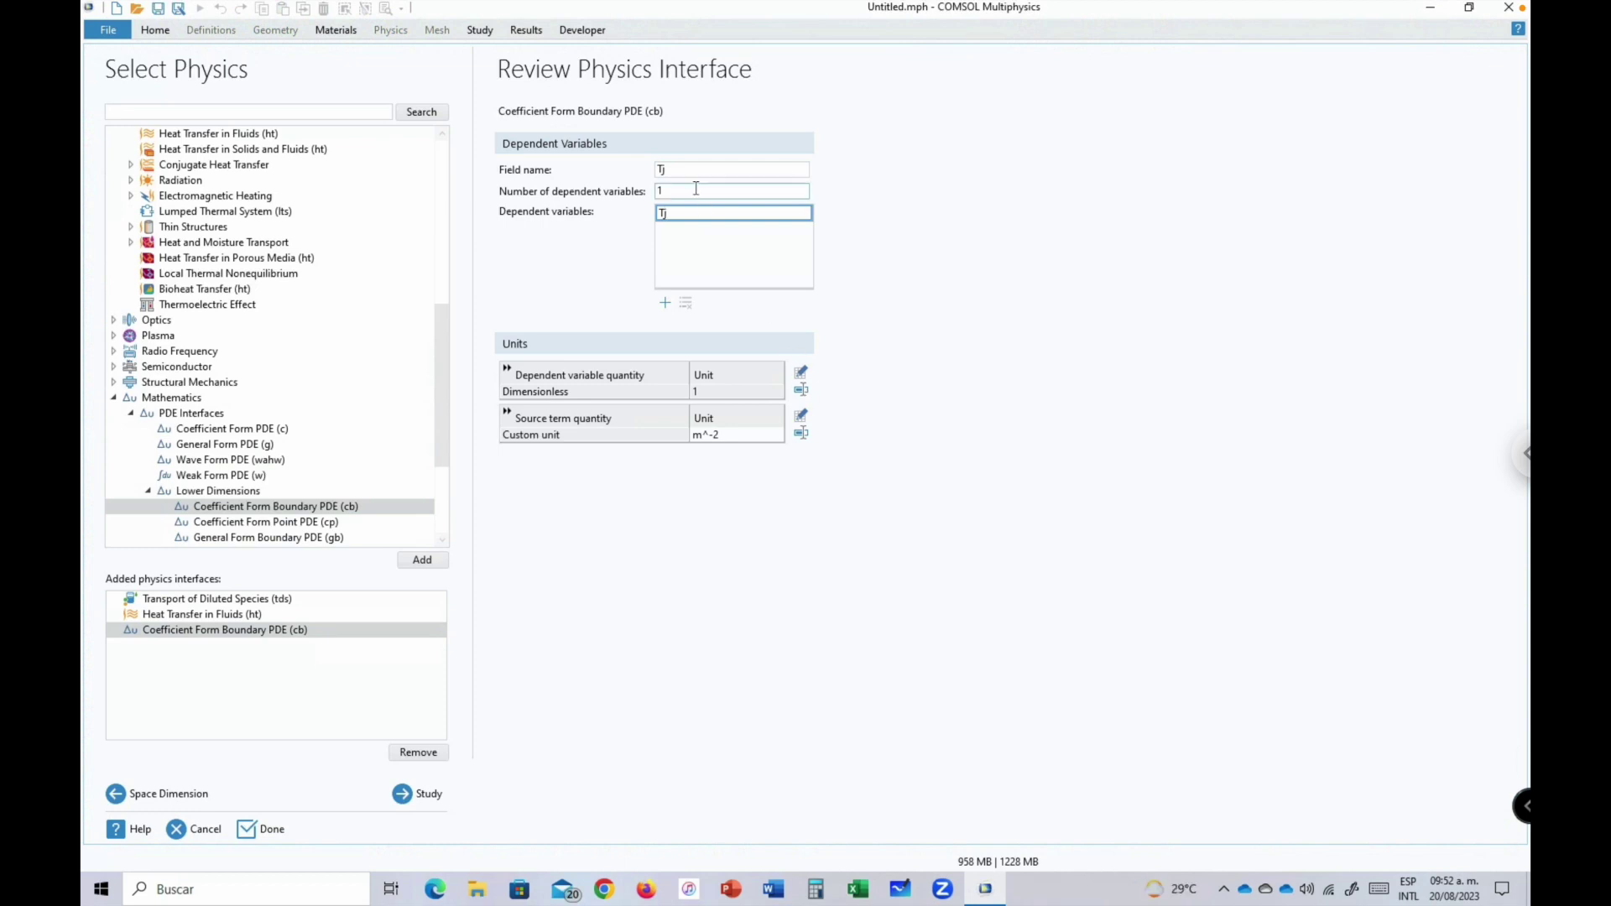
# Find "temperature" among the physical quantities and set the boundary PDE's dependent variable quantity to Temperature (K).
pyautogui.click(802, 373)
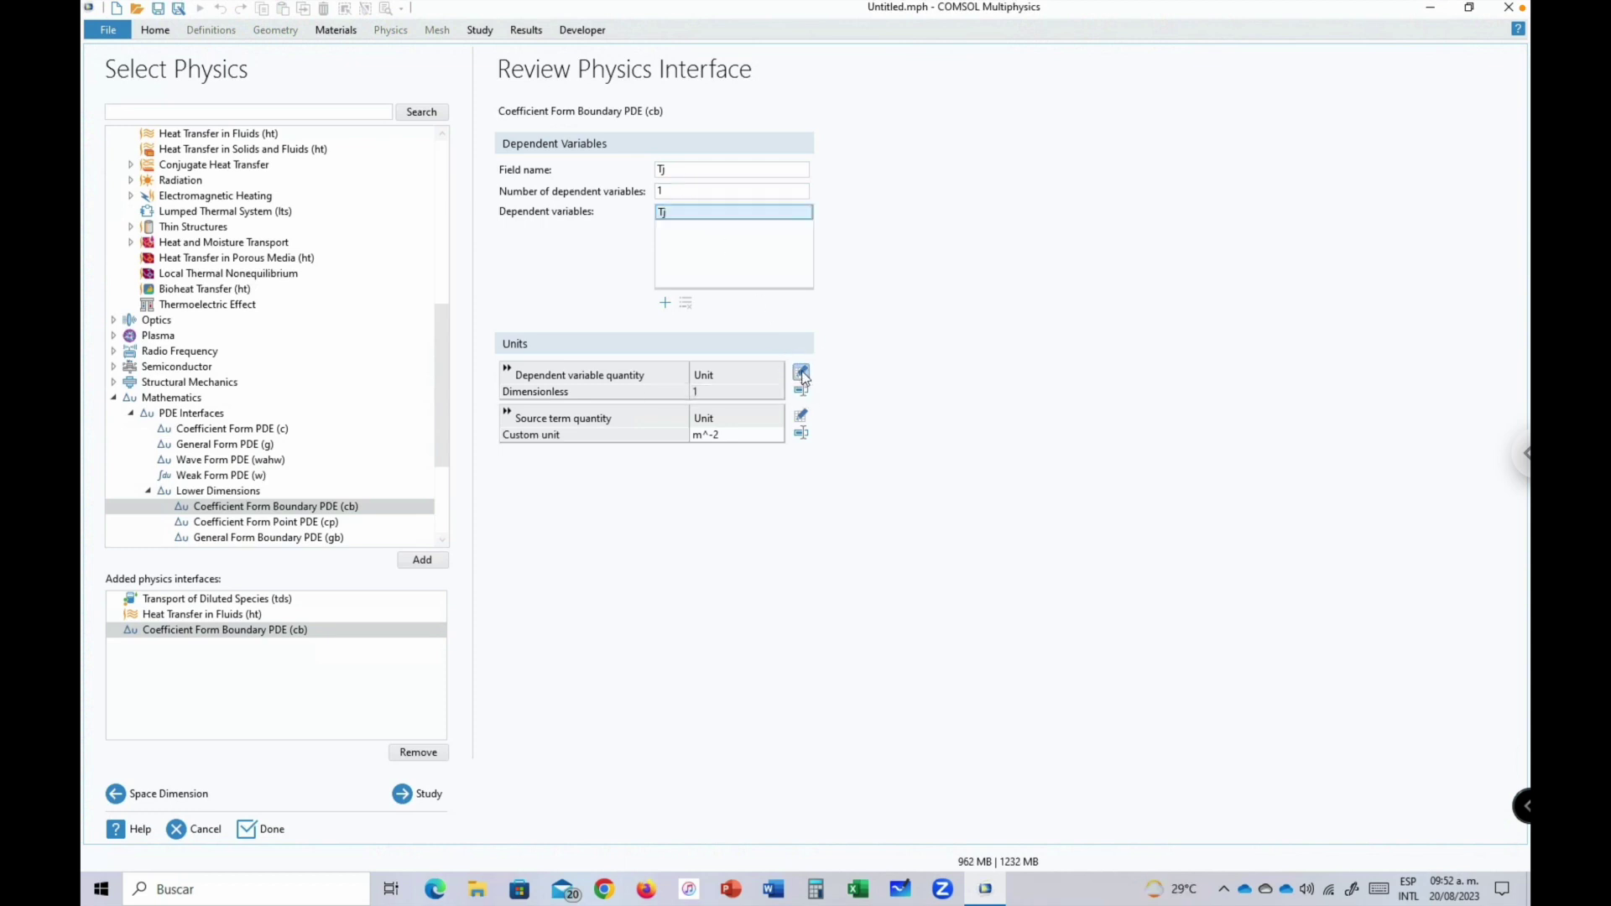
pyautogui.write('temperature')
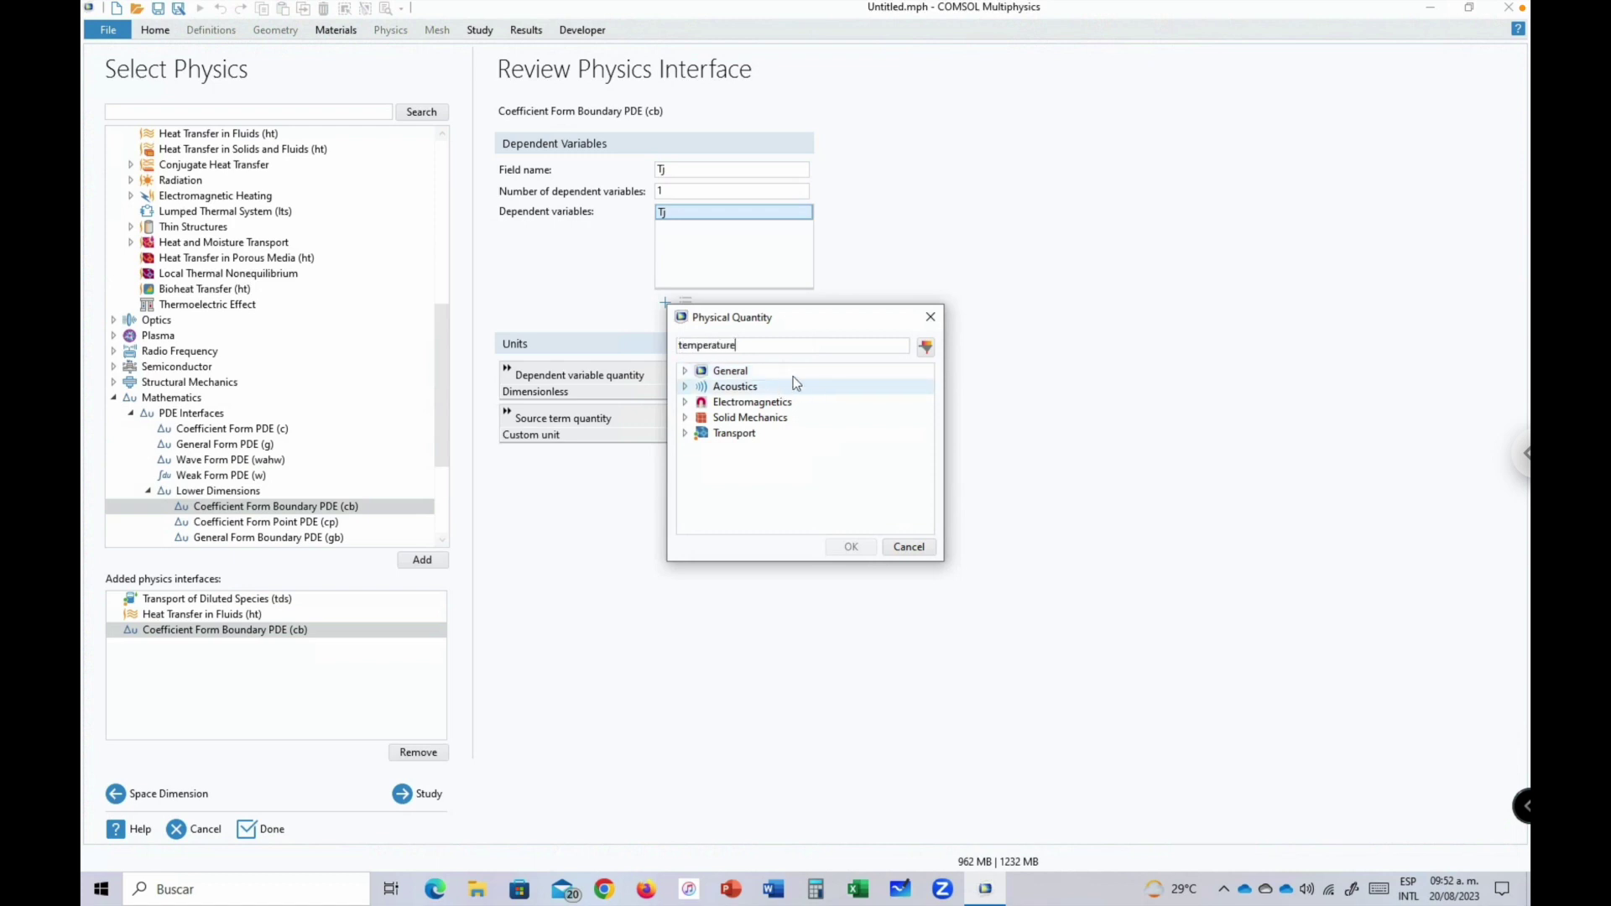
pyautogui.click(925, 348)
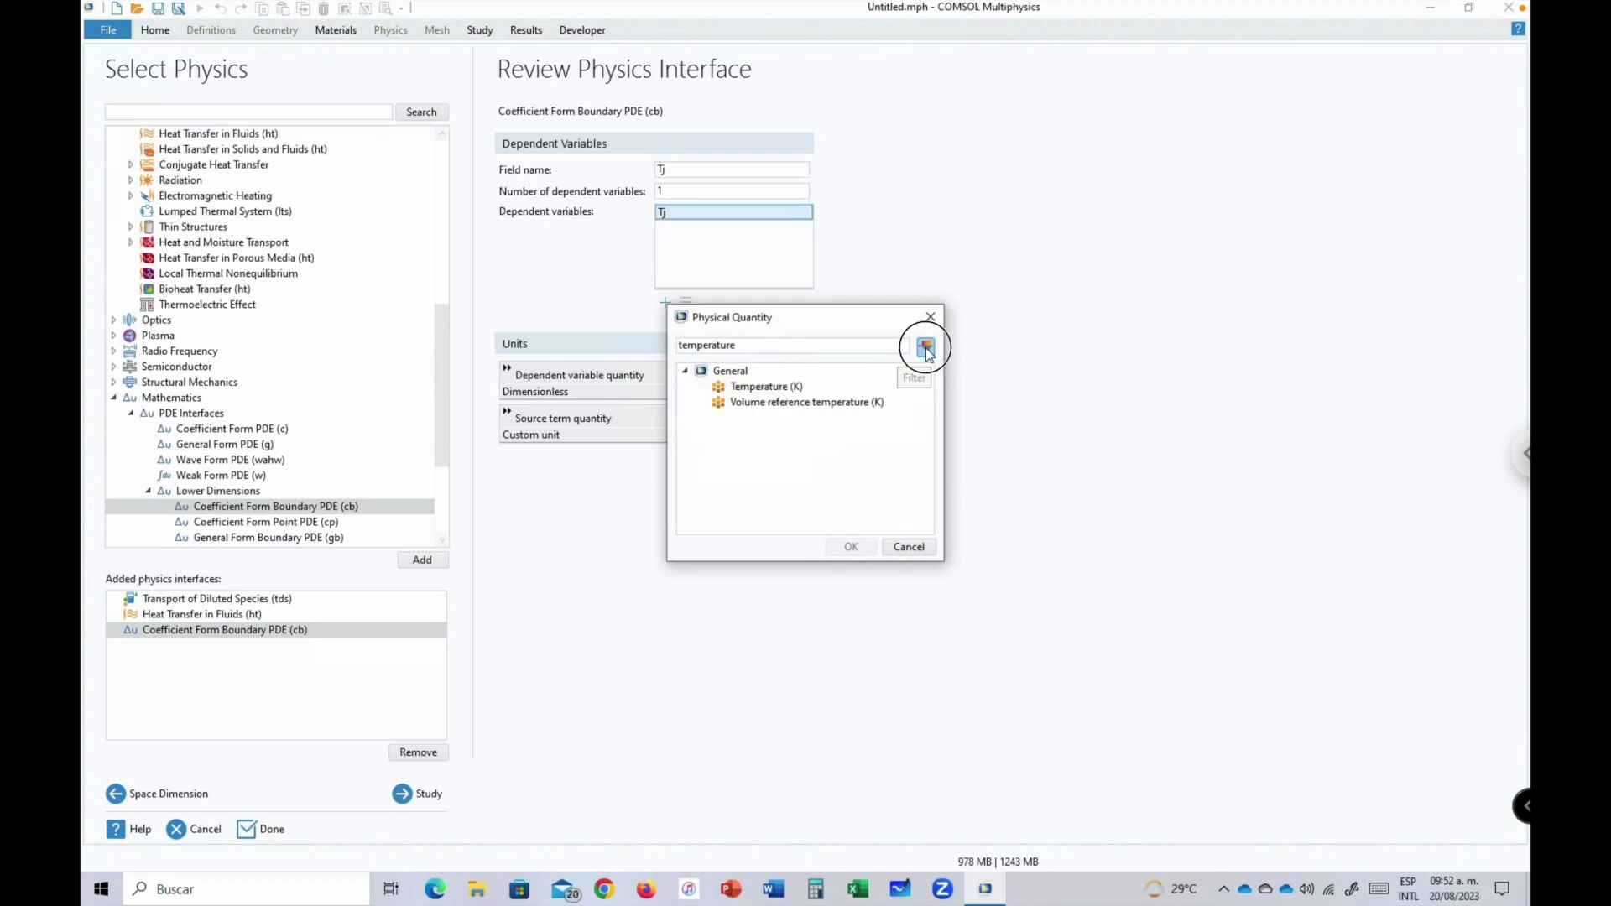
pyautogui.click(764, 387)
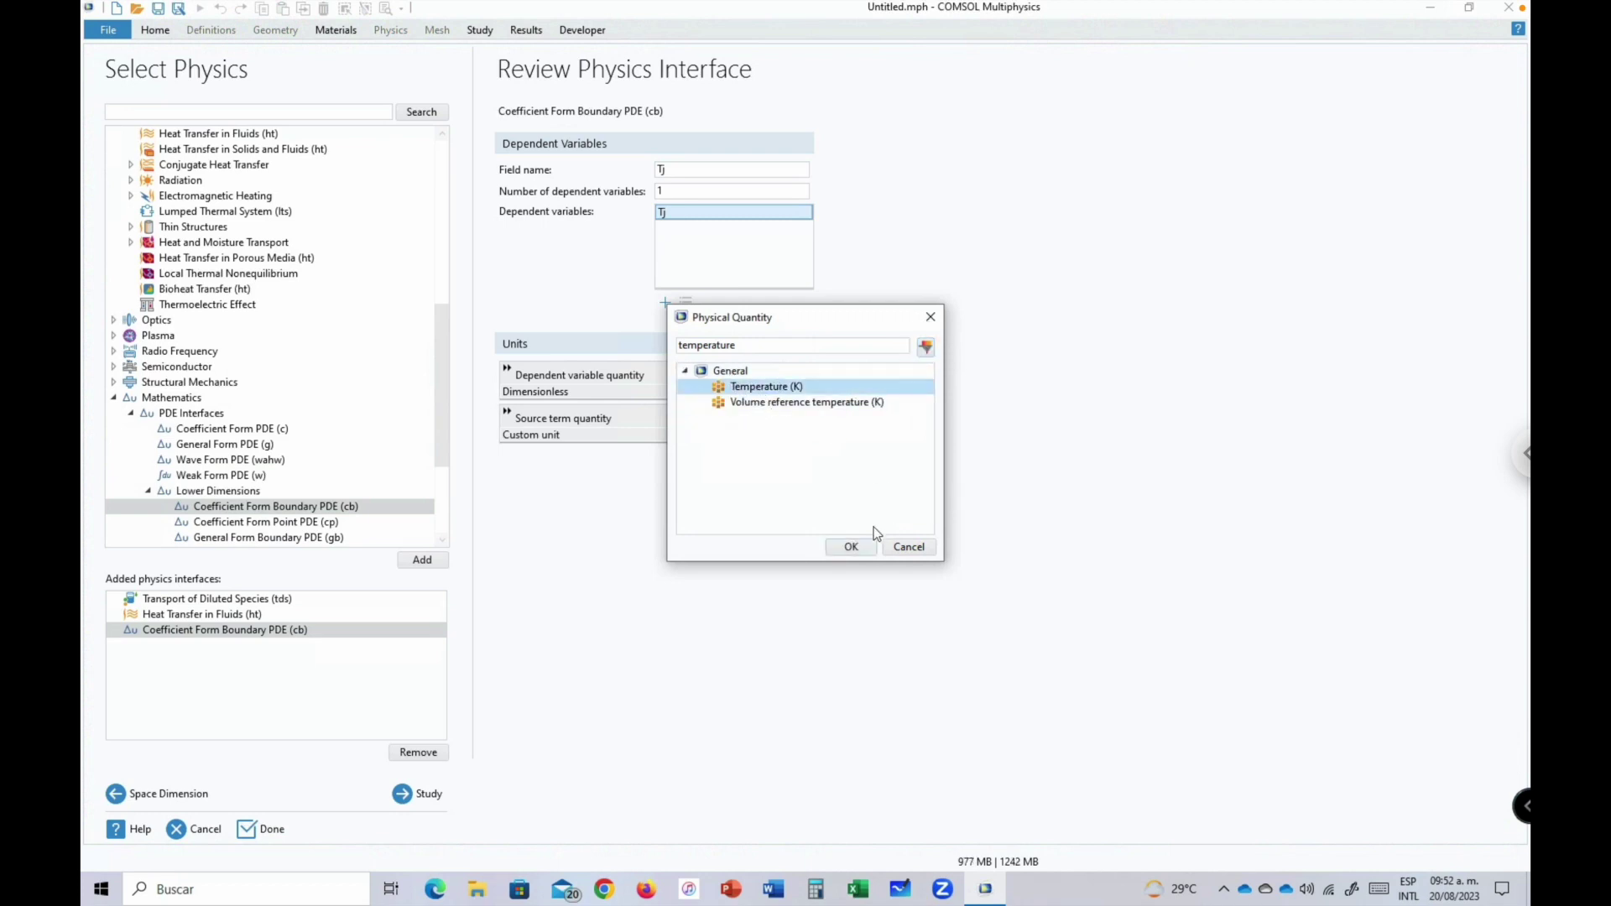
pyautogui.click(854, 547)
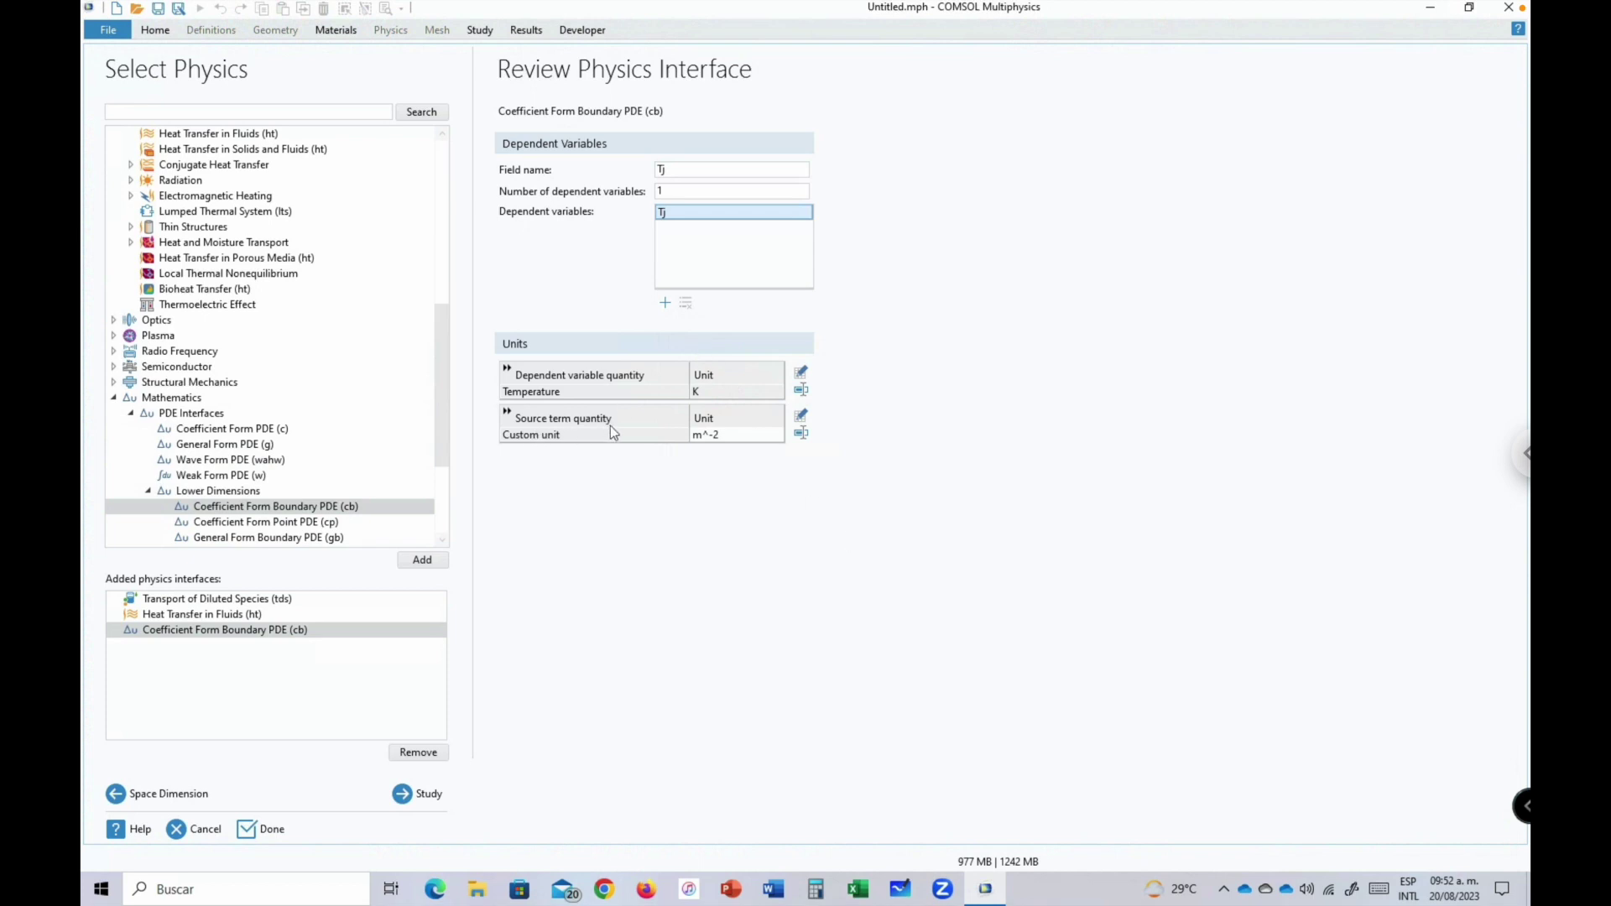
# Set the boundary PDE's source term custom unit to W/m, switching the keyboard layout to Latin American Spanish for the slash.
pyautogui.click(726, 438)
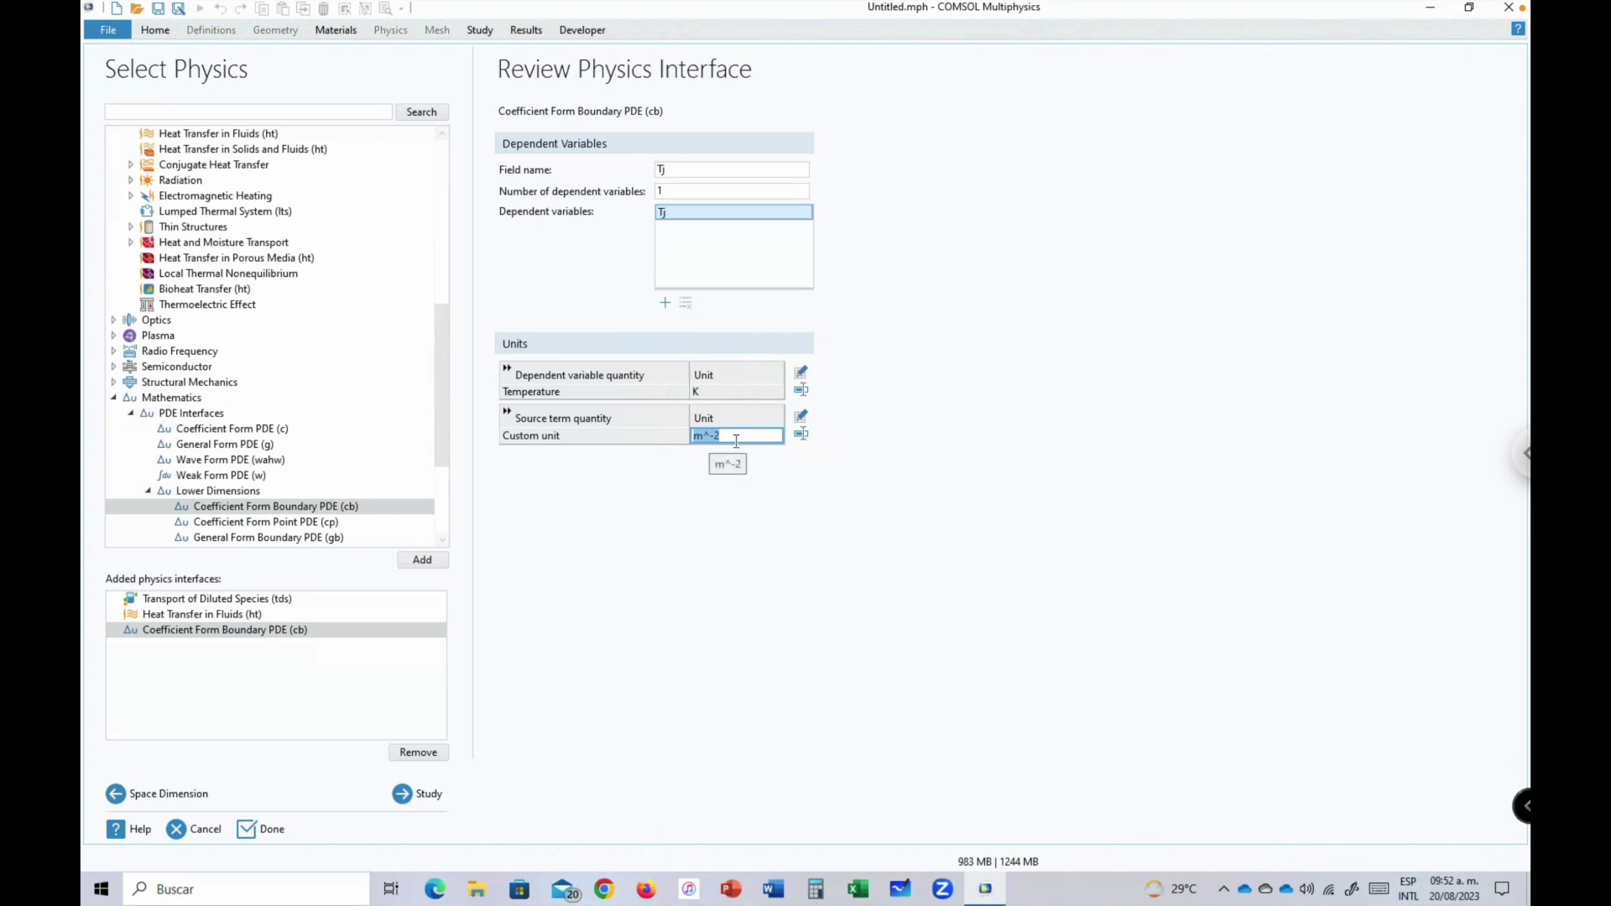
pyautogui.write('W&')
pyautogui.click(1408, 889)
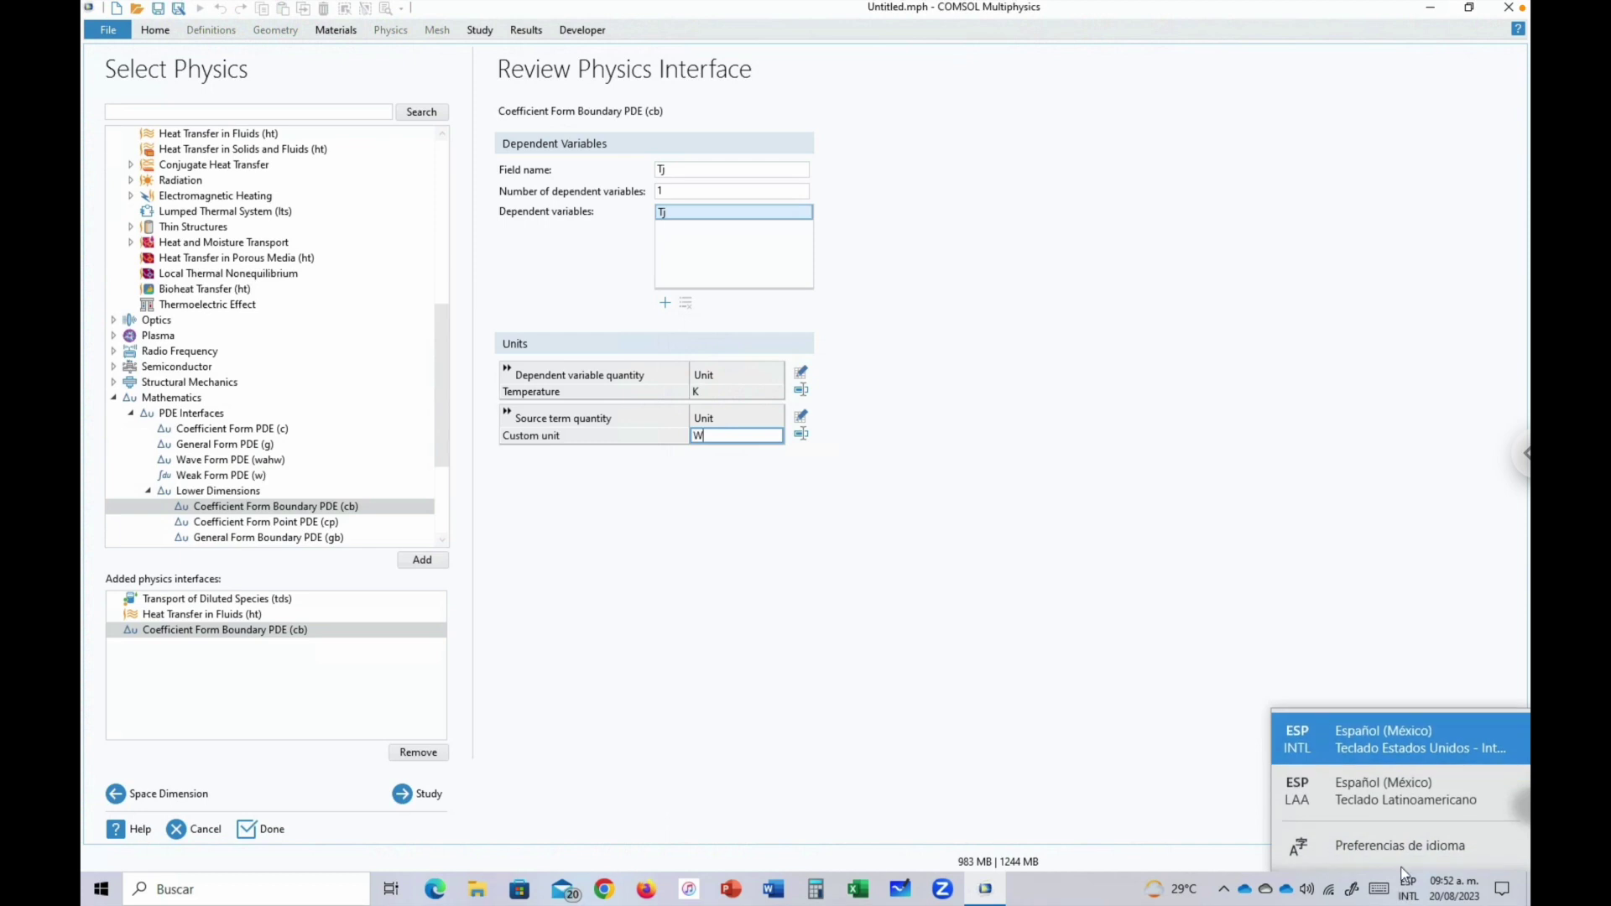
pyautogui.click(1410, 798)
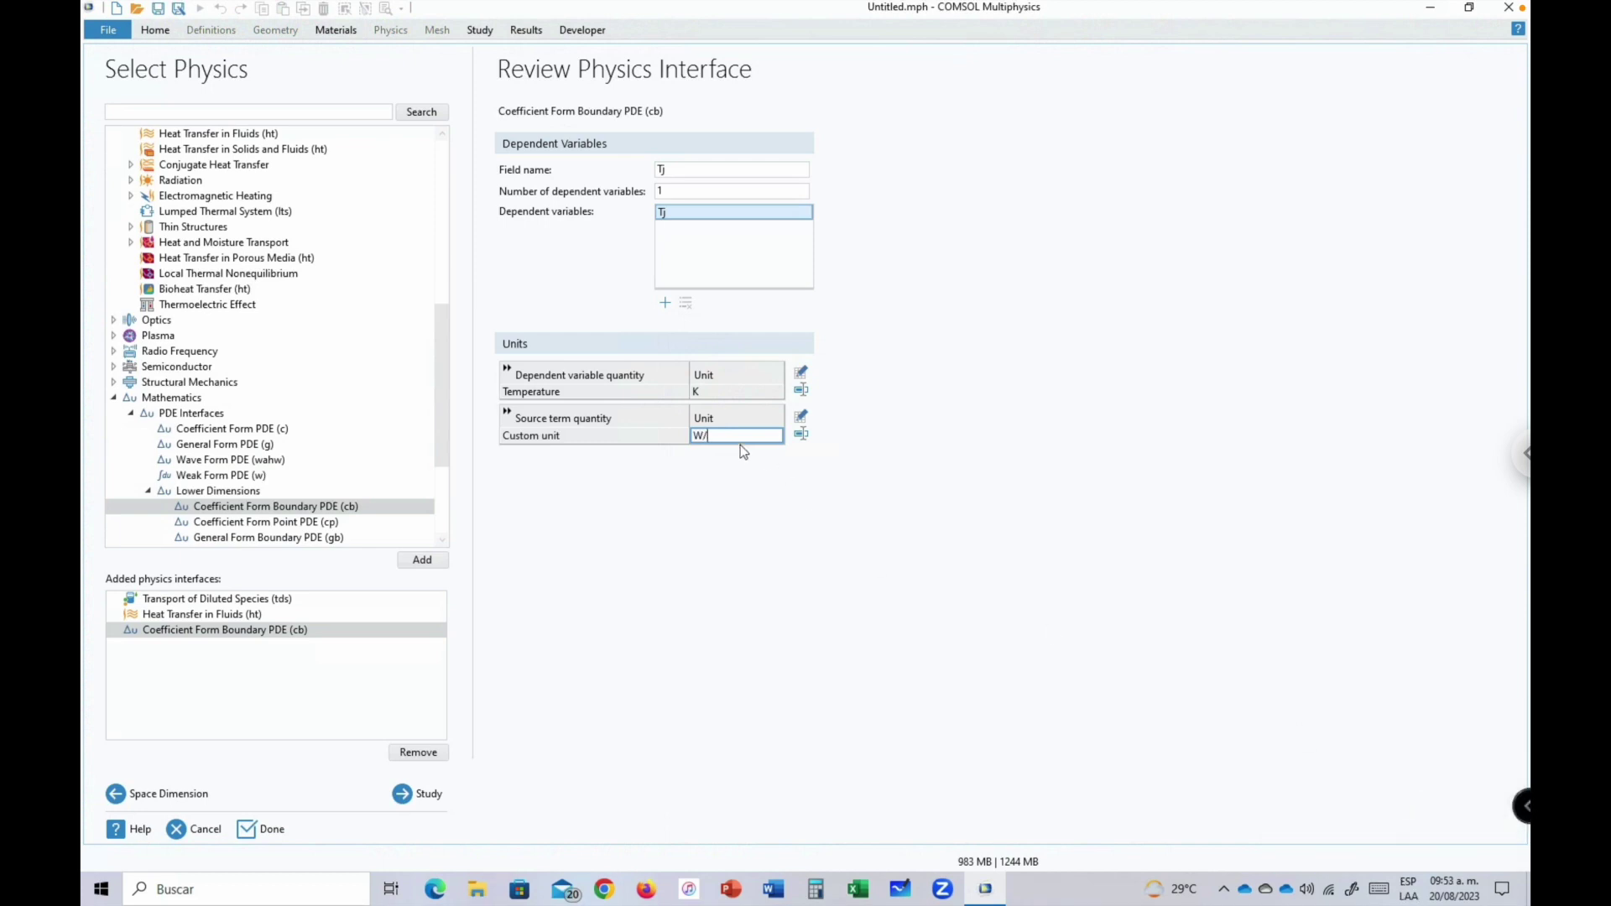
pyautogui.write('m')
pyautogui.click(214, 631)
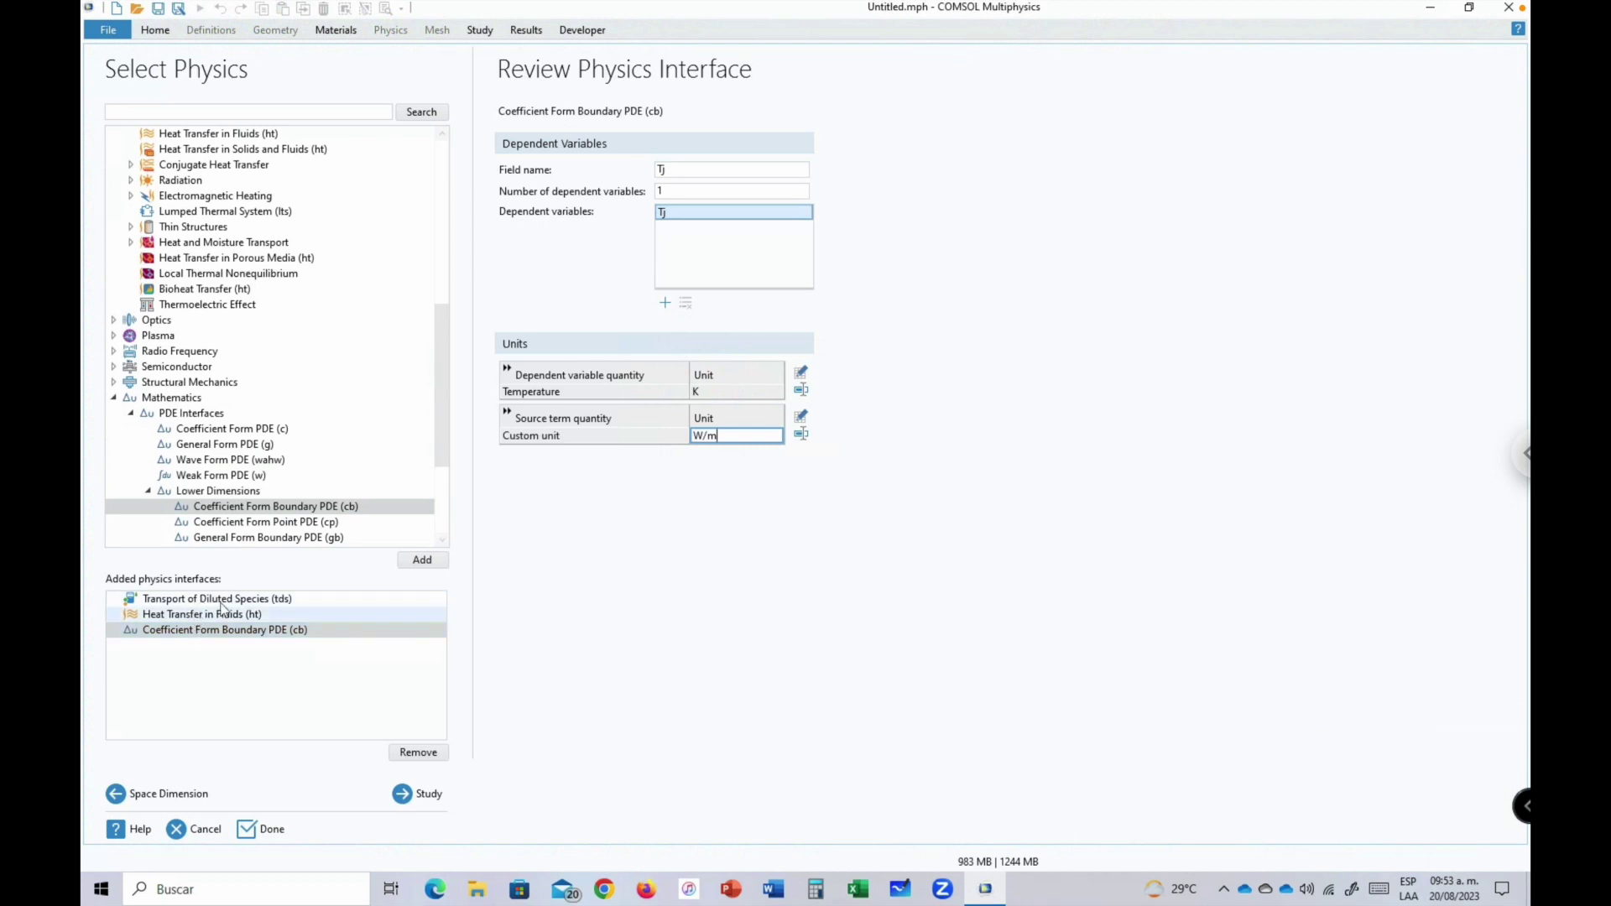
# Choose a Stationary study and finish the wizard without saving the changes to Untitled.mph.
pyautogui.click(417, 795)
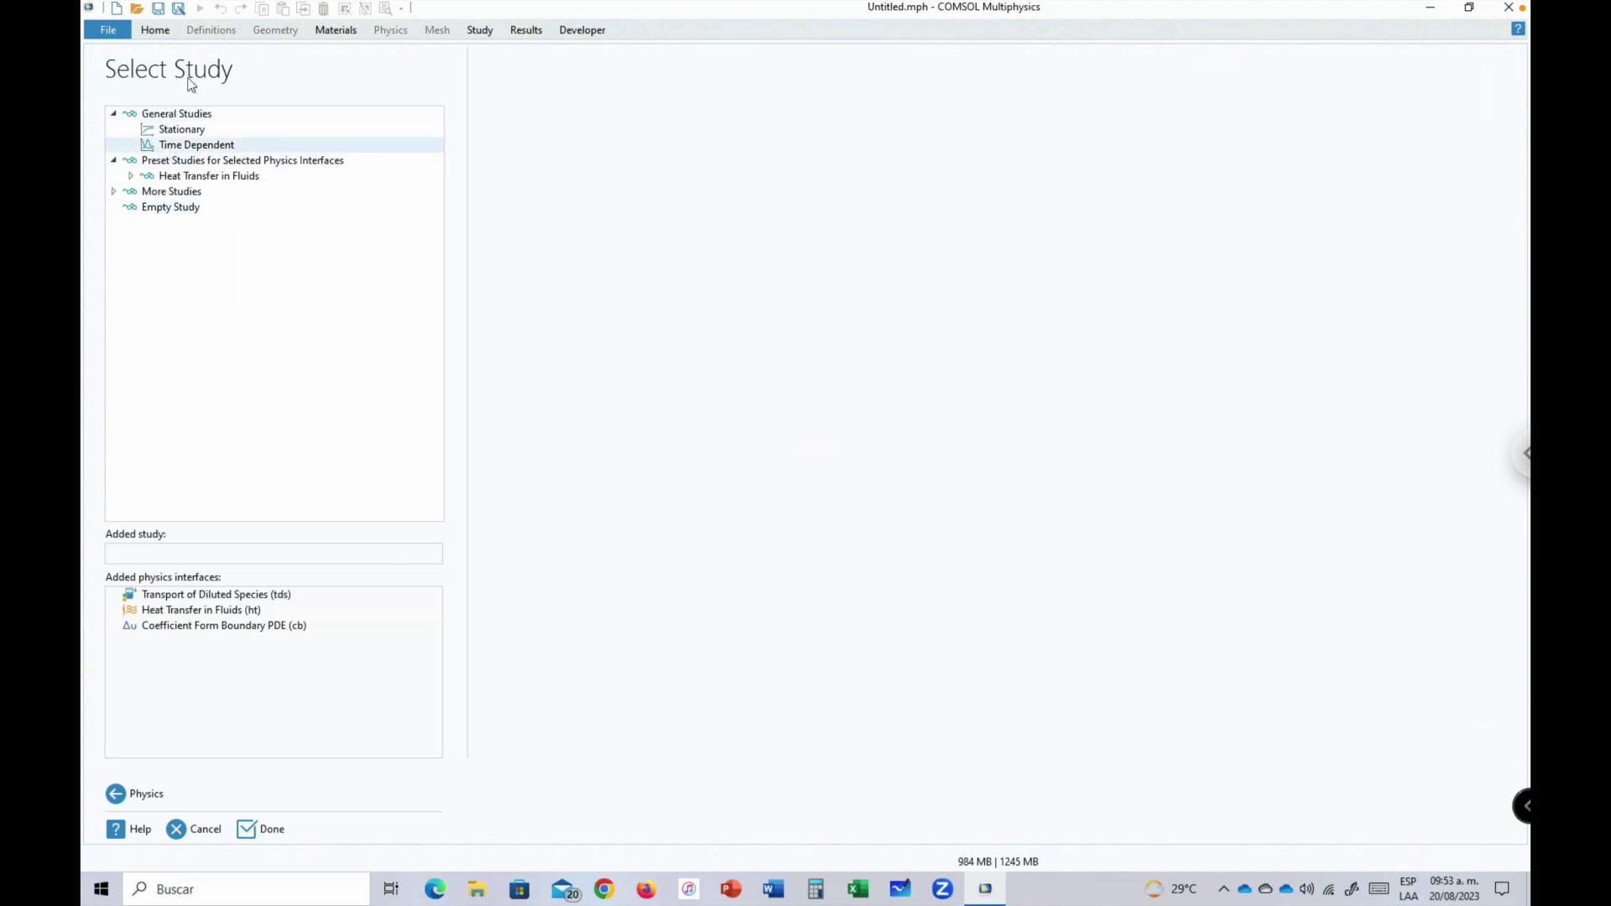
pyautogui.click(181, 131)
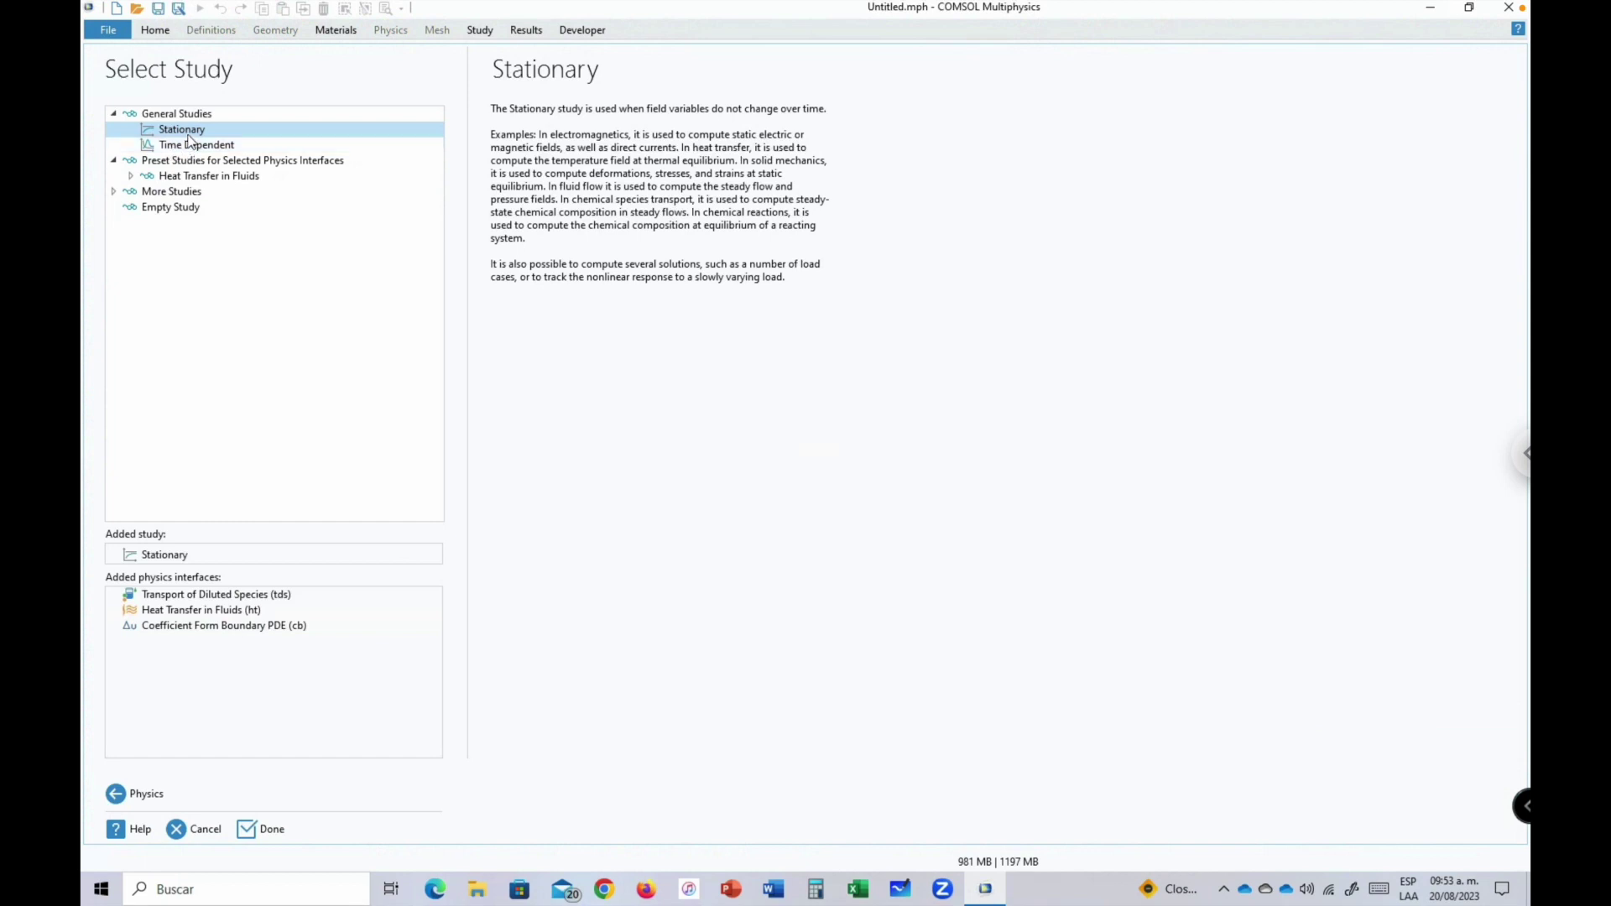
pyautogui.click(191, 132)
pyautogui.click(274, 840)
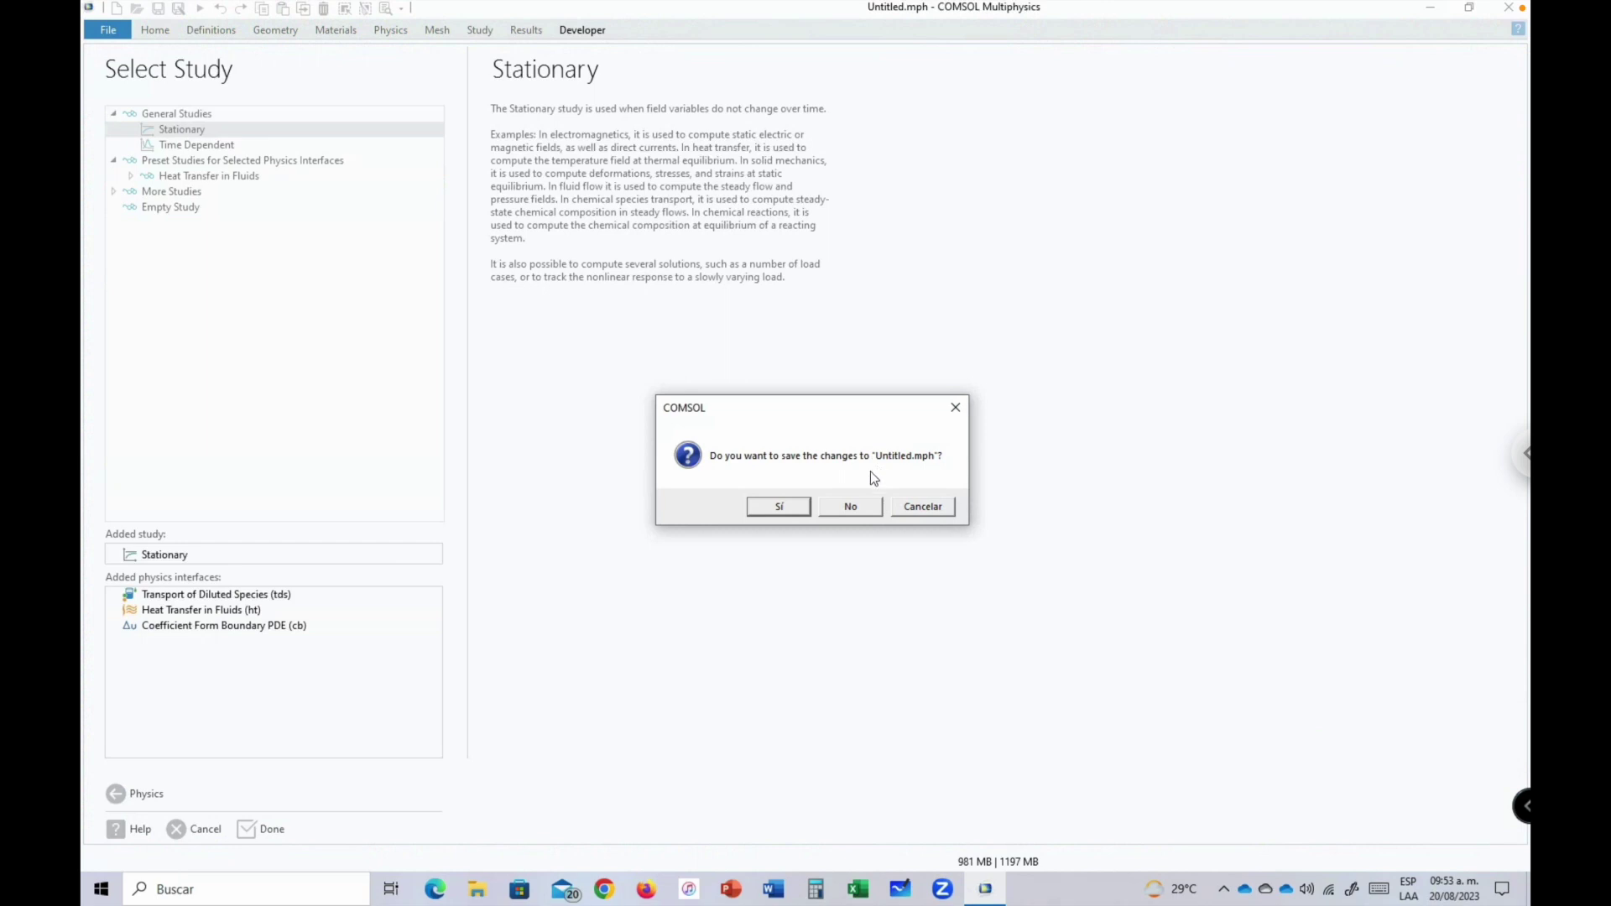
pyautogui.click(862, 503)
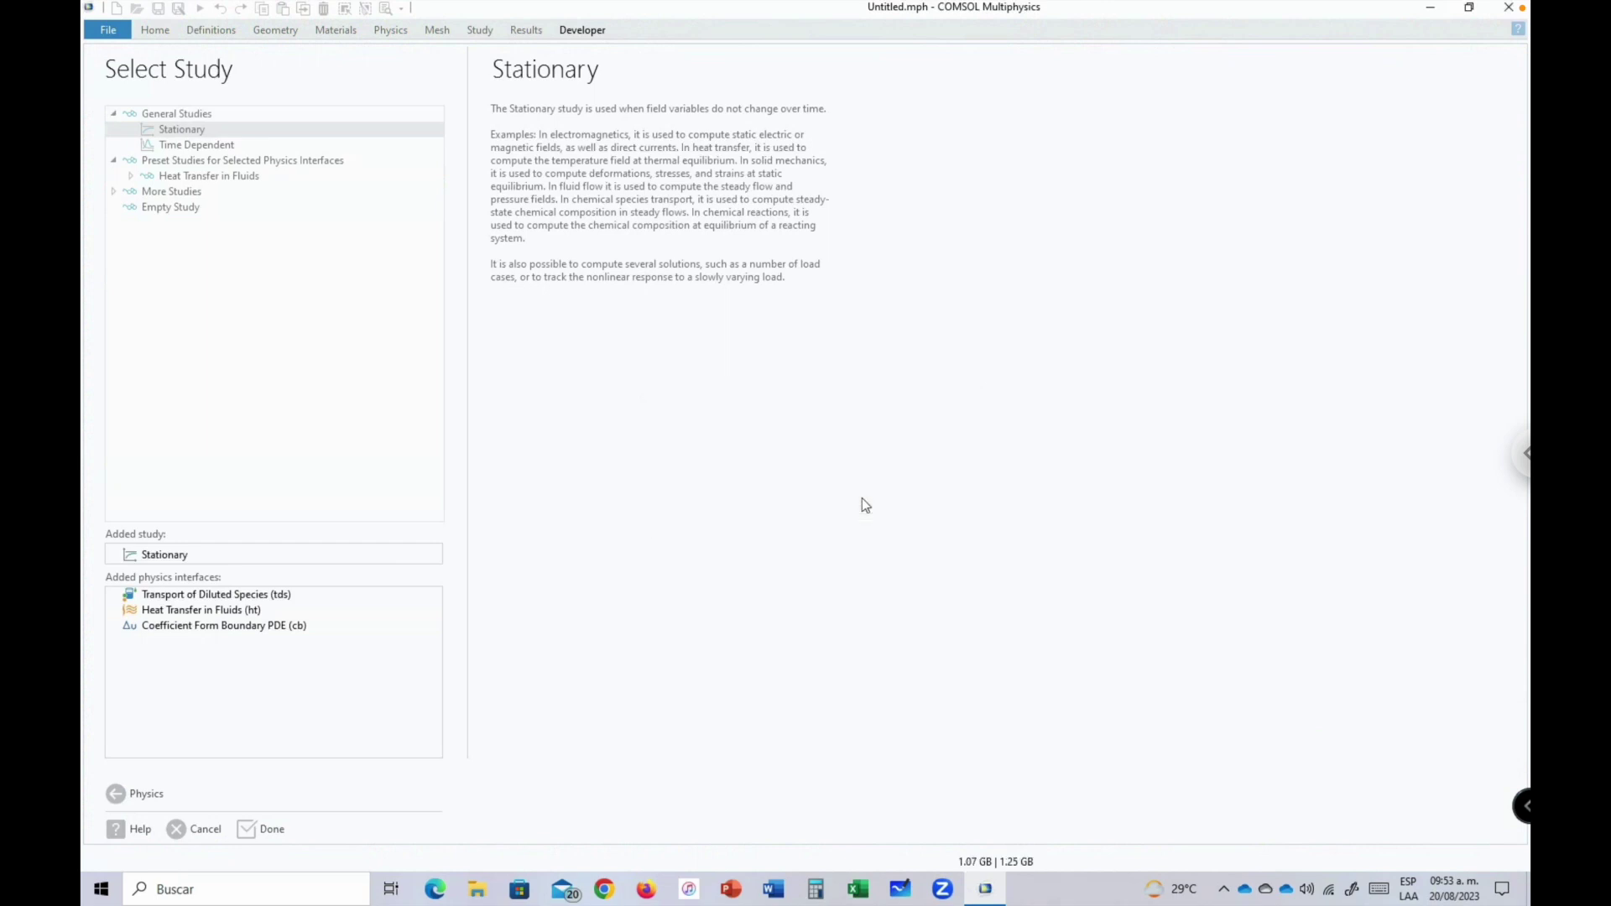
pyautogui.click(260, 829)
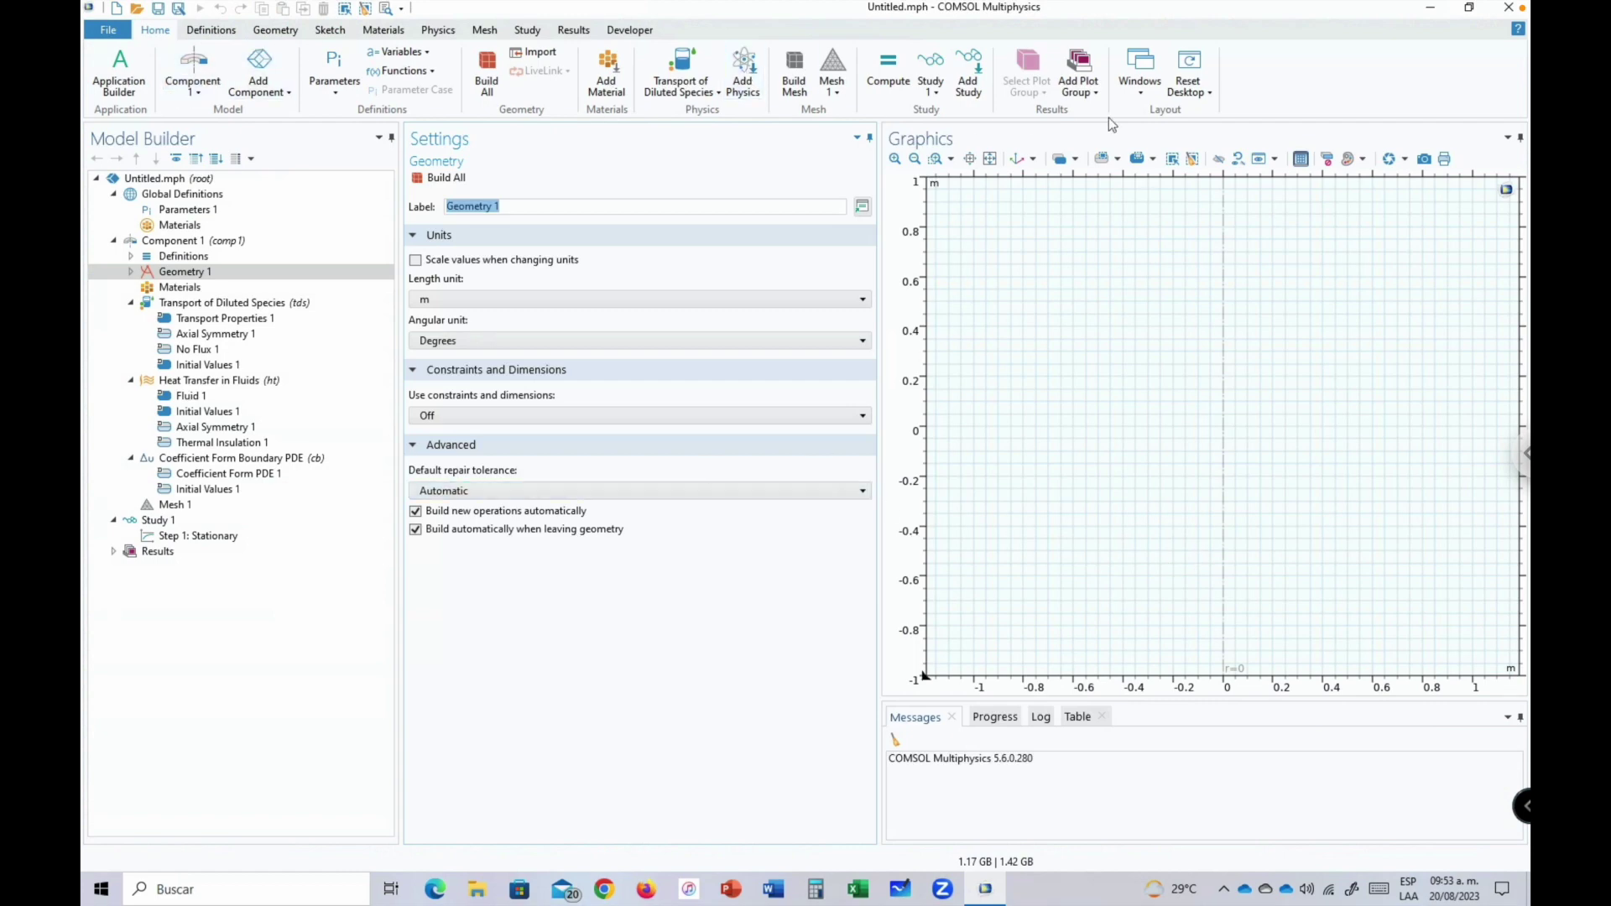
pyautogui.click(211, 31)
pyautogui.click(276, 30)
pyautogui.click(344, 33)
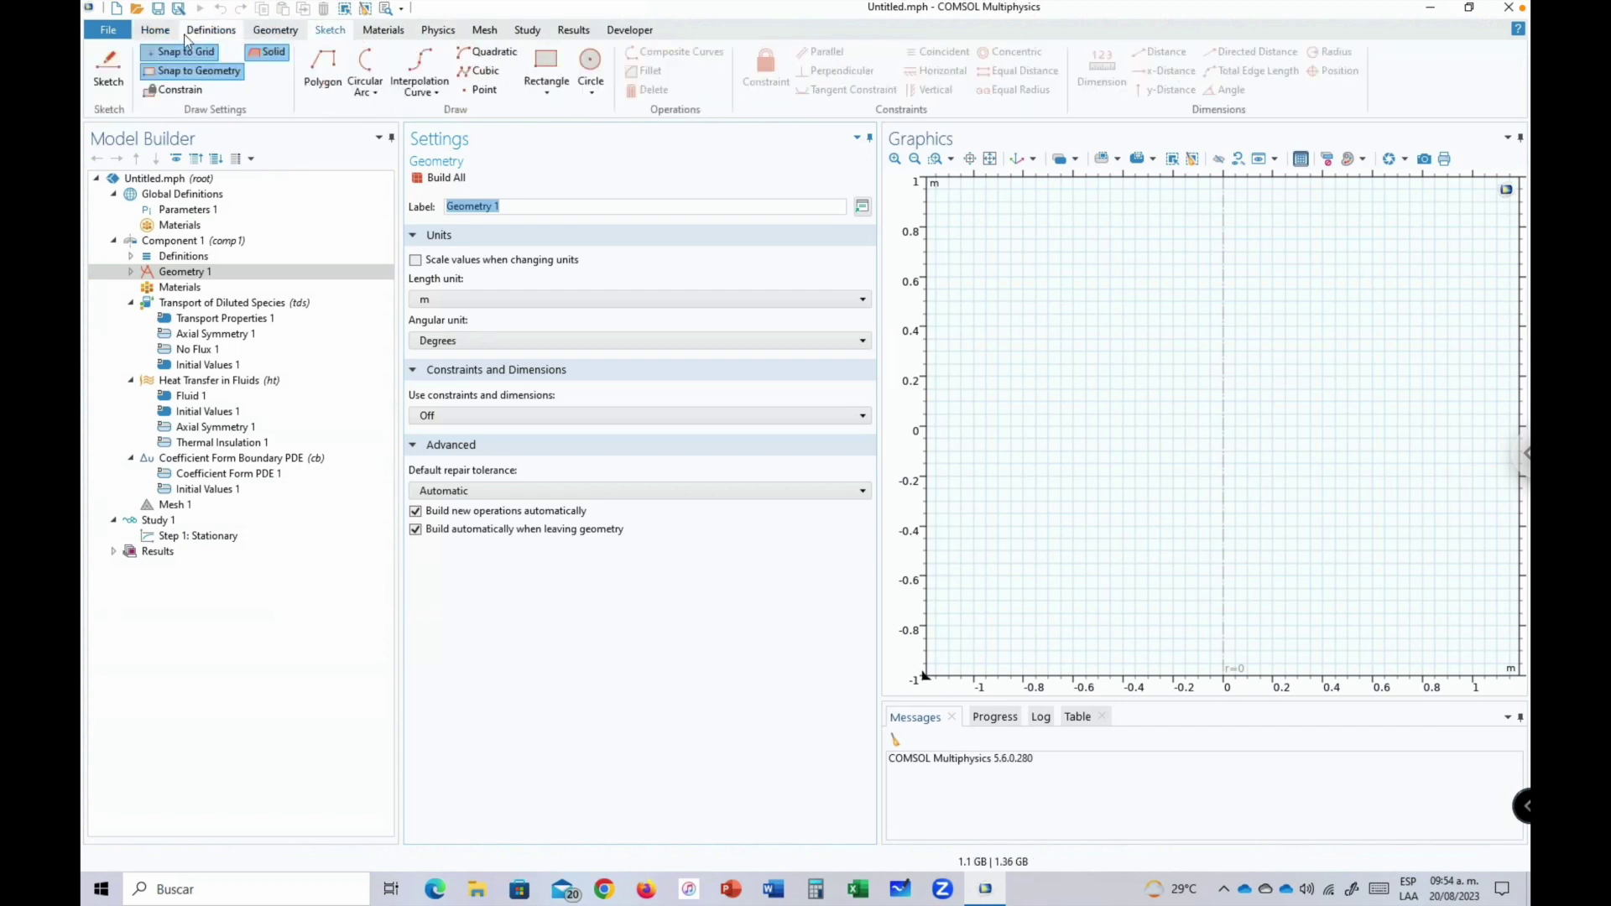
pyautogui.click(155, 30)
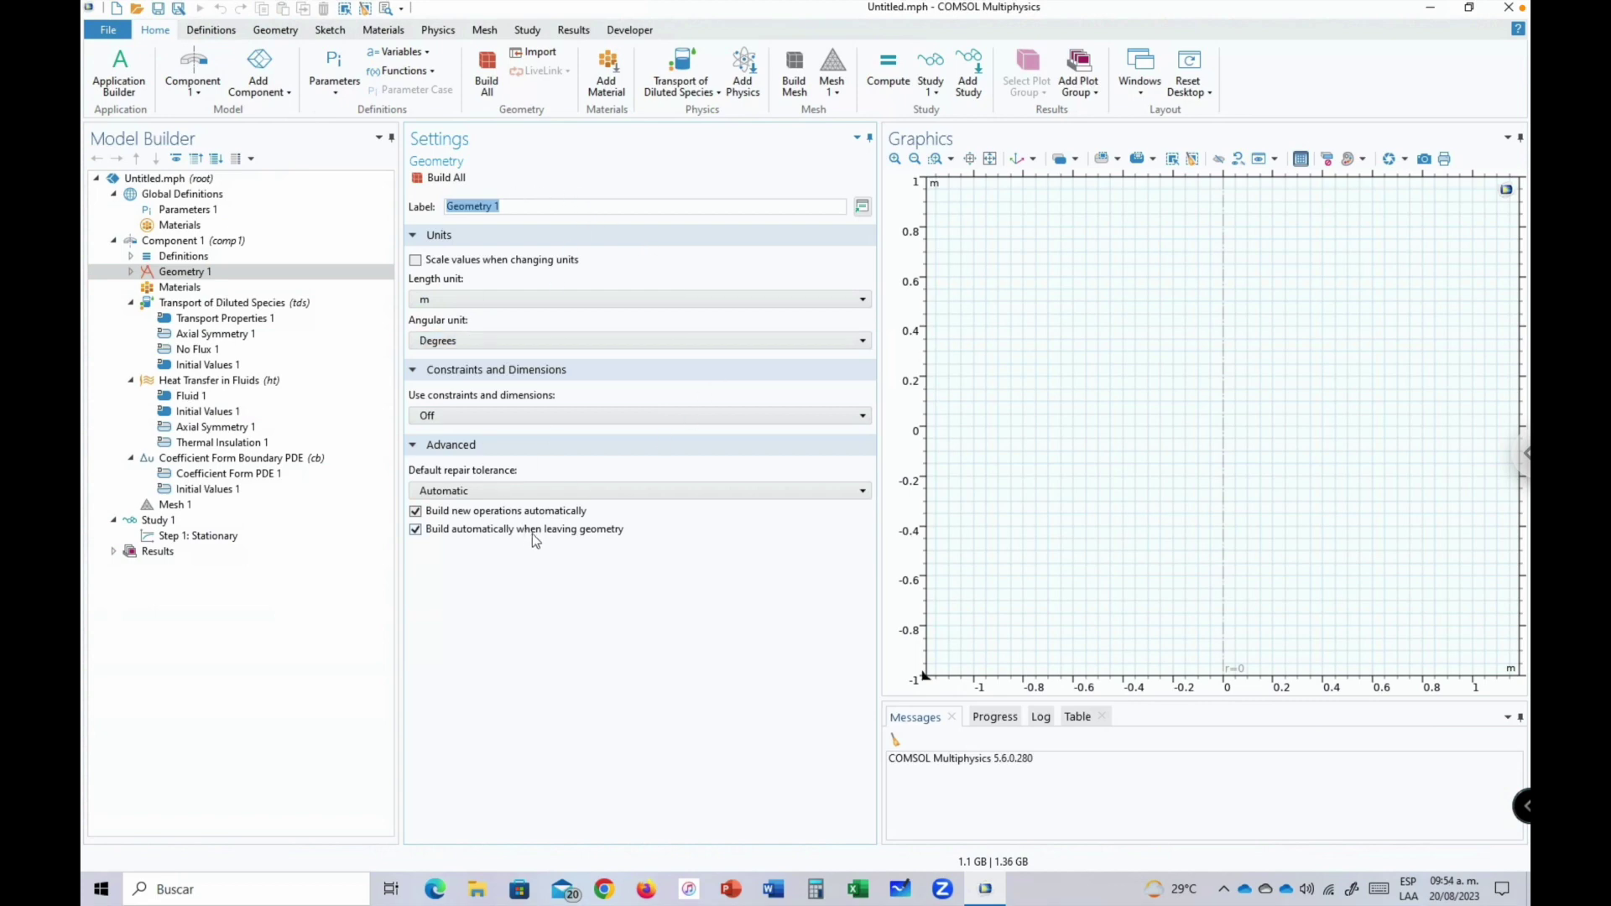
# Open the Transport Properties 1 settings of the Transport of Diluted Species interface.
pyautogui.click(190, 287)
pyautogui.click(197, 319)
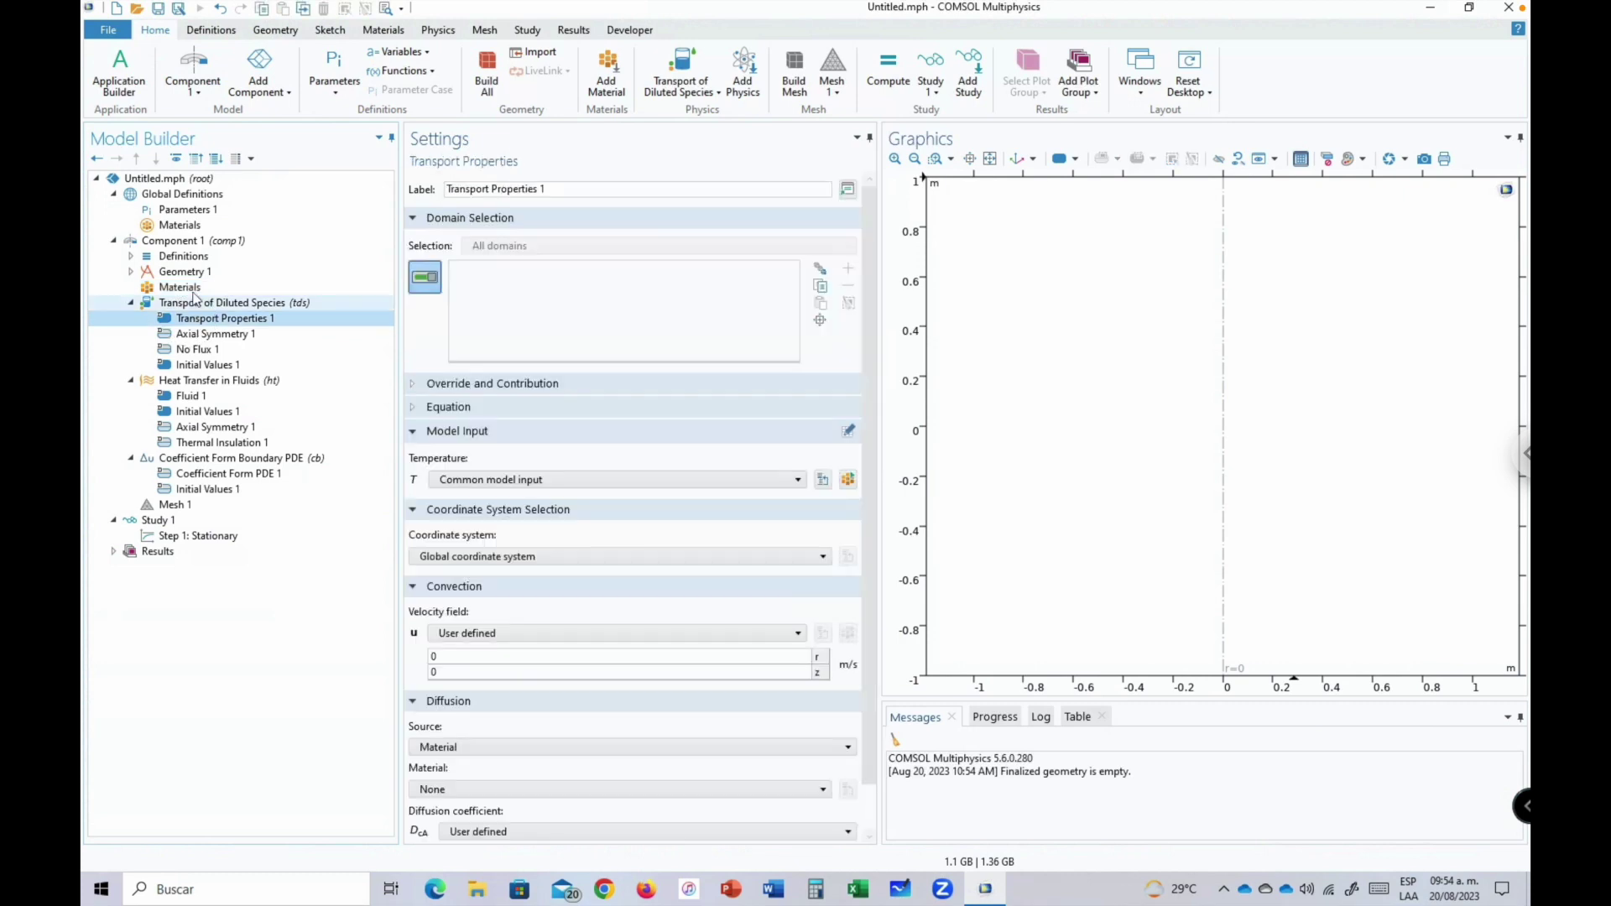
# Review the settings of Geometry 1, Materials, Transport of Diluted Species and its Transport Properties and Axial Symmetry nodes.
pyautogui.click(192, 272)
pyautogui.click(190, 287)
pyautogui.click(192, 272)
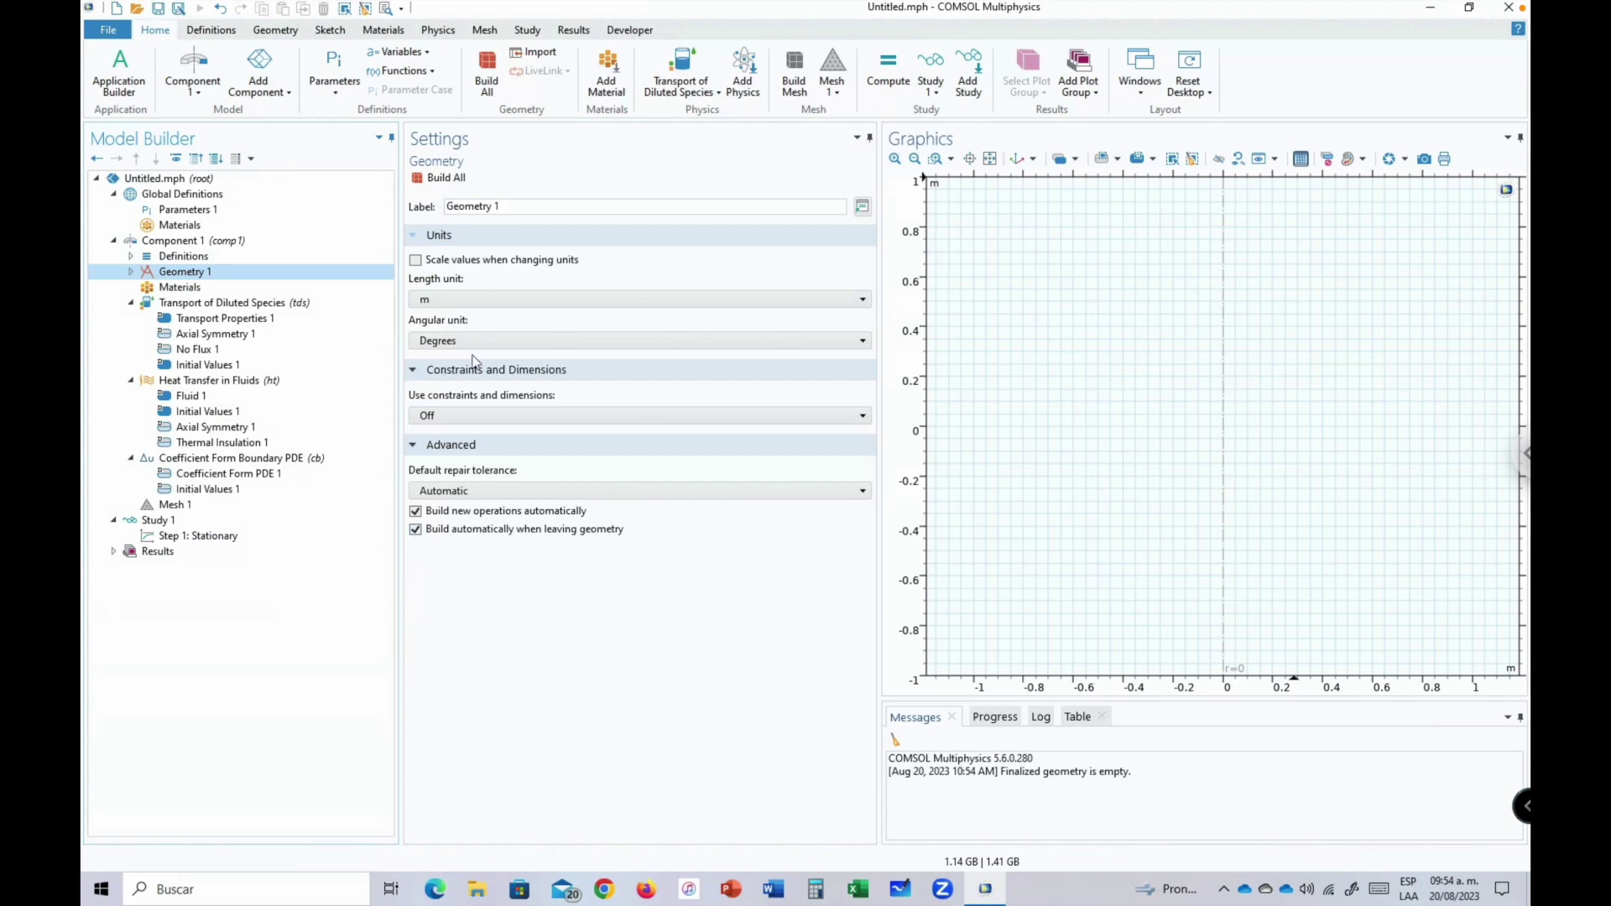
pyautogui.click(189, 287)
pyautogui.click(186, 303)
pyautogui.click(188, 318)
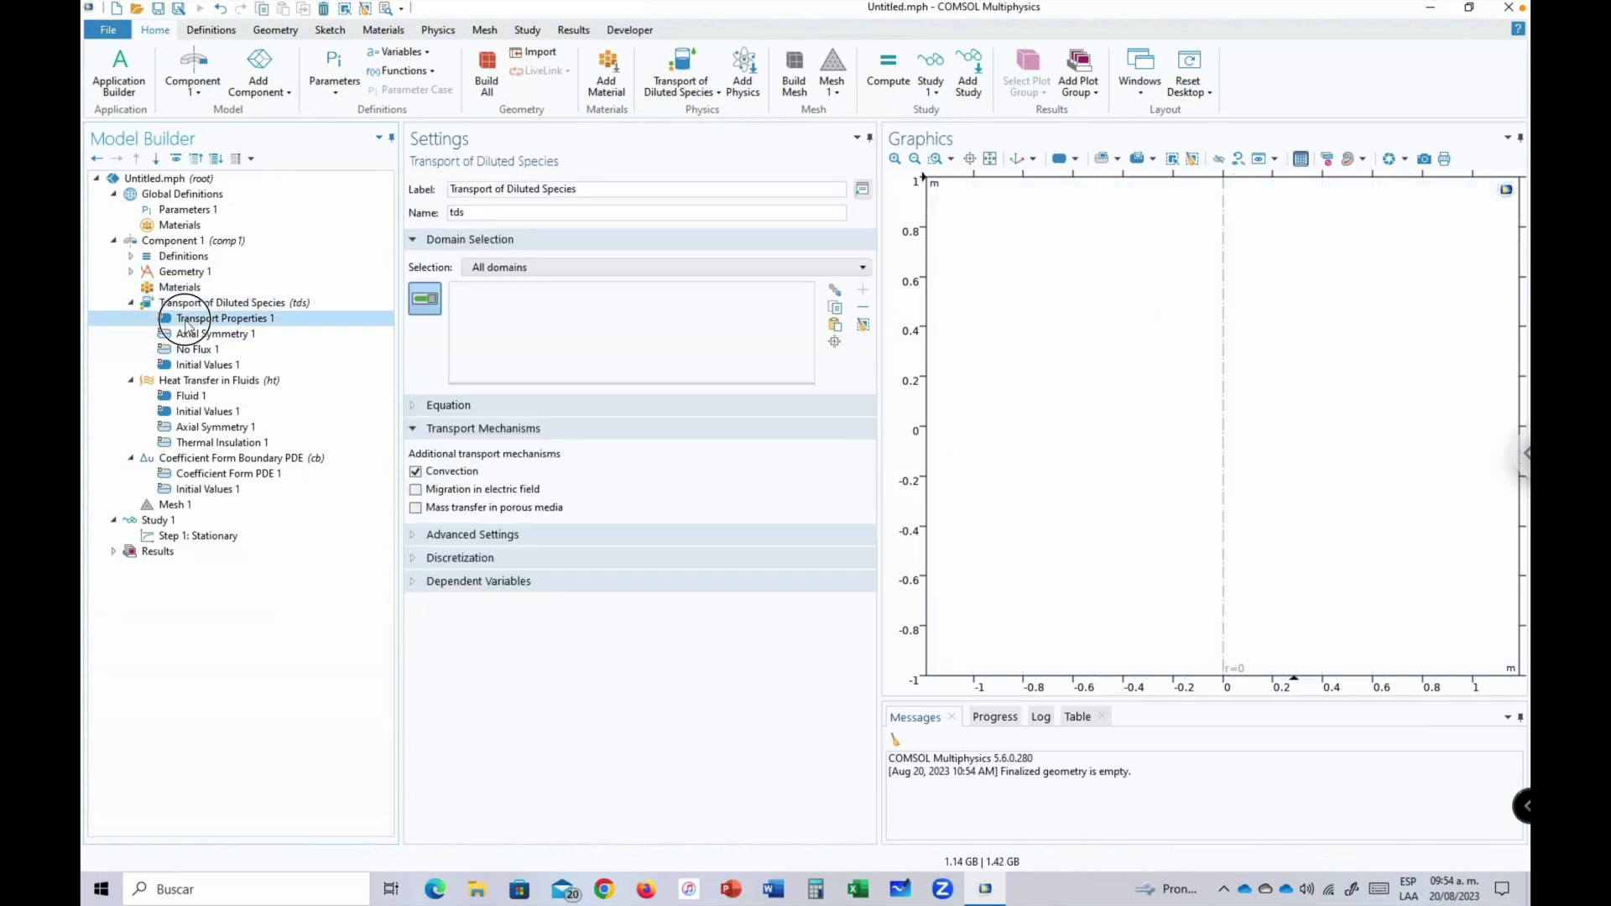
pyautogui.click(191, 334)
pyautogui.click(187, 318)
pyautogui.click(189, 303)
pyautogui.click(180, 287)
pyautogui.click(184, 271)
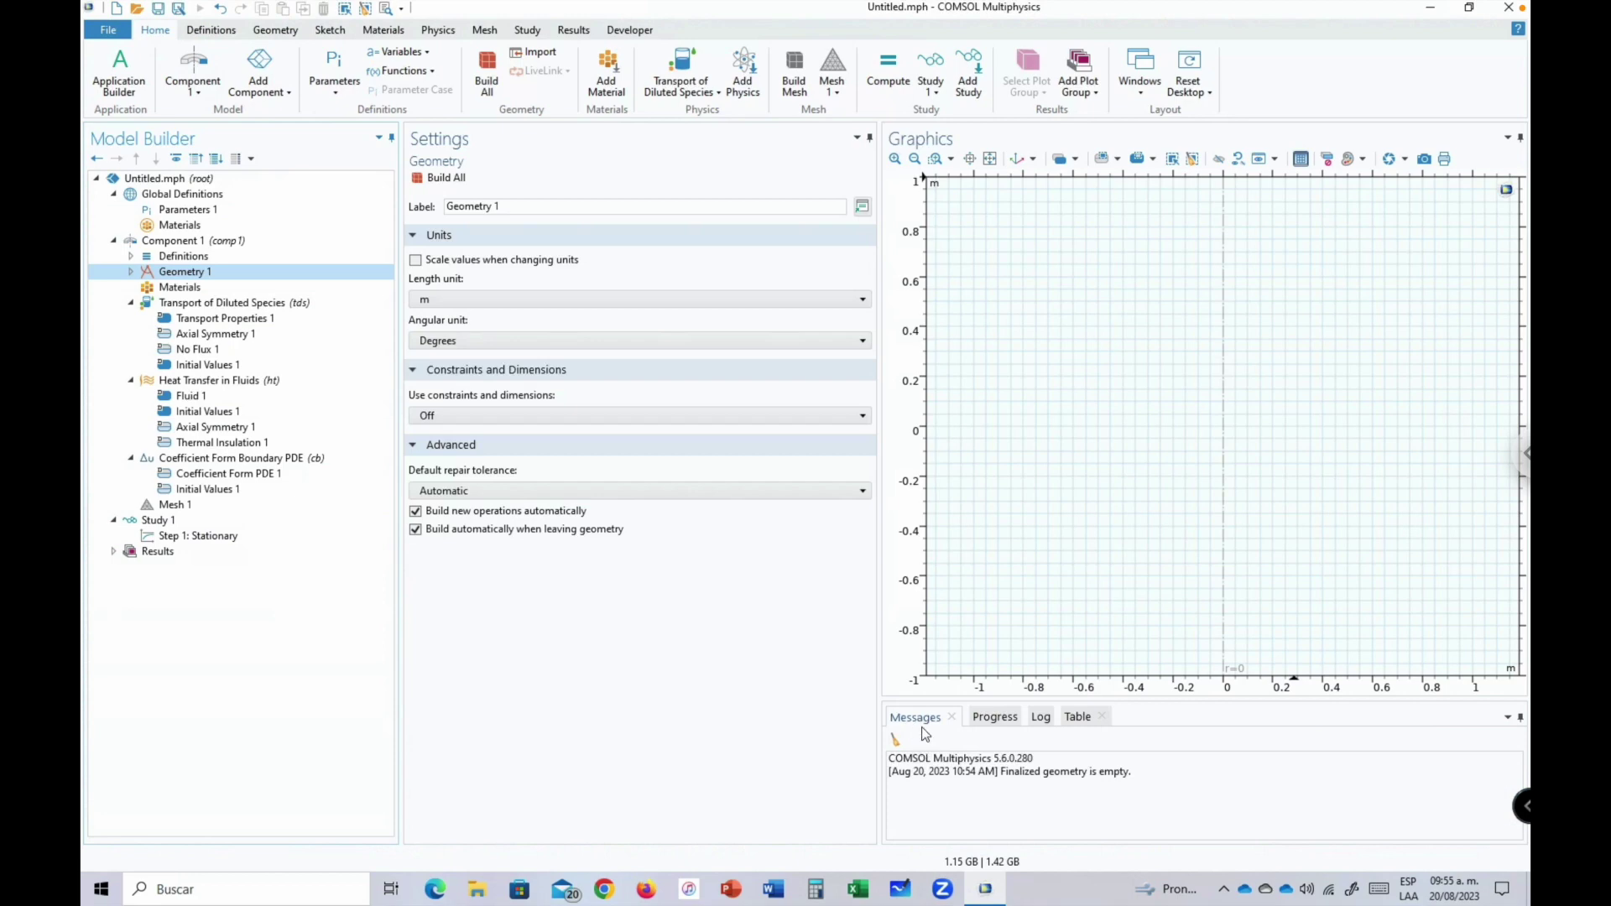
# Check the Progress, Log and Table output, and return to the Messages.
pyautogui.click(1001, 721)
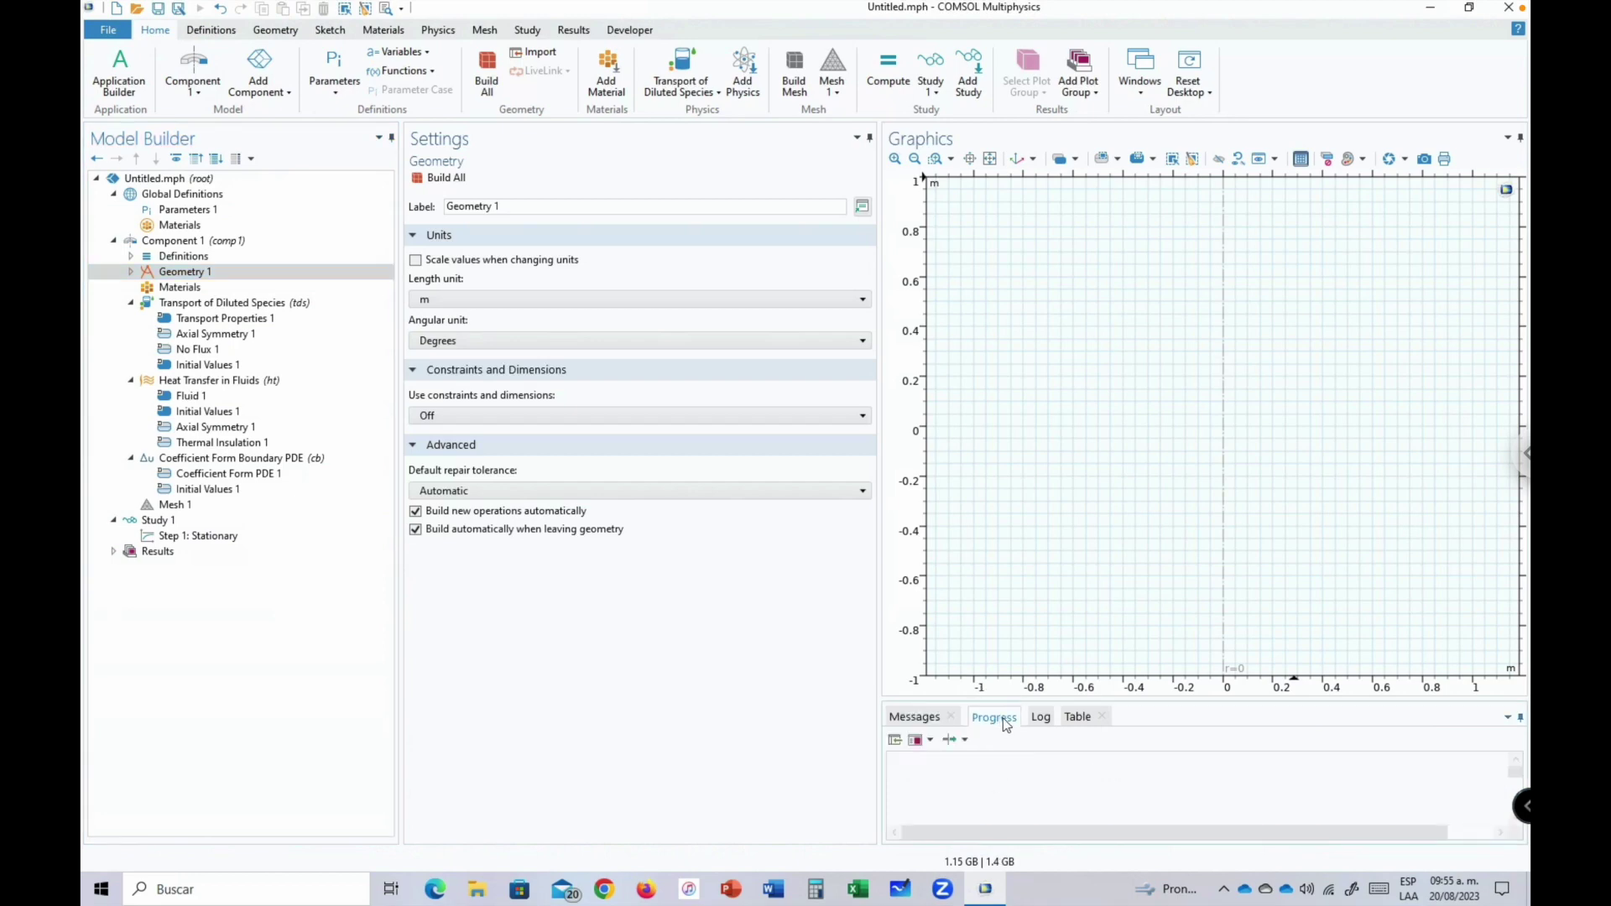
pyautogui.click(1038, 720)
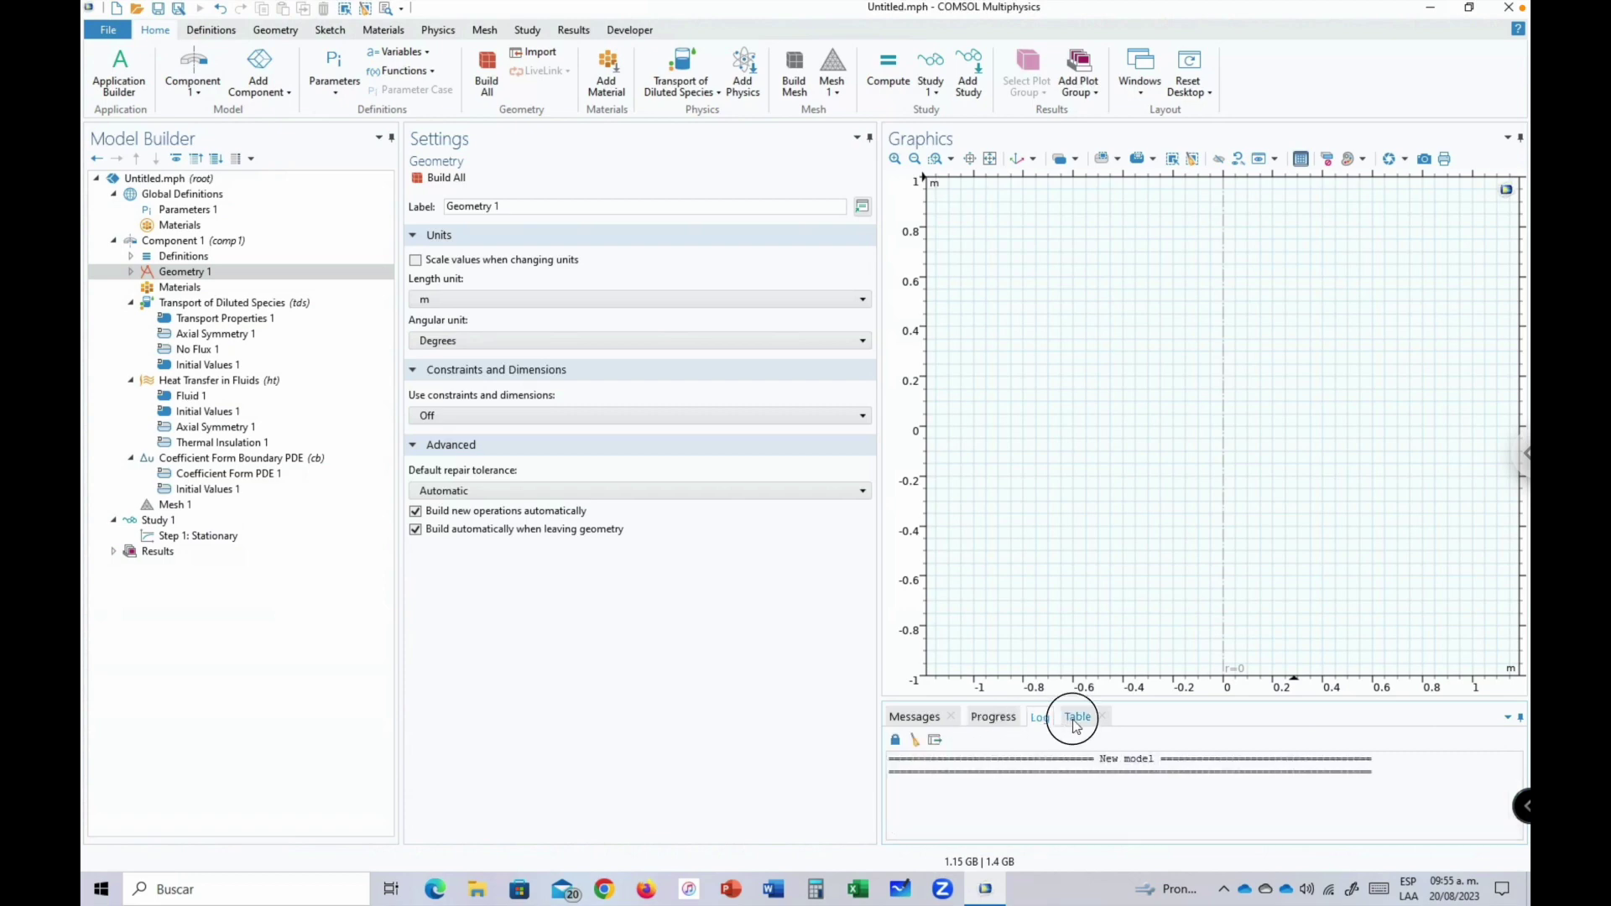
pyautogui.click(1077, 724)
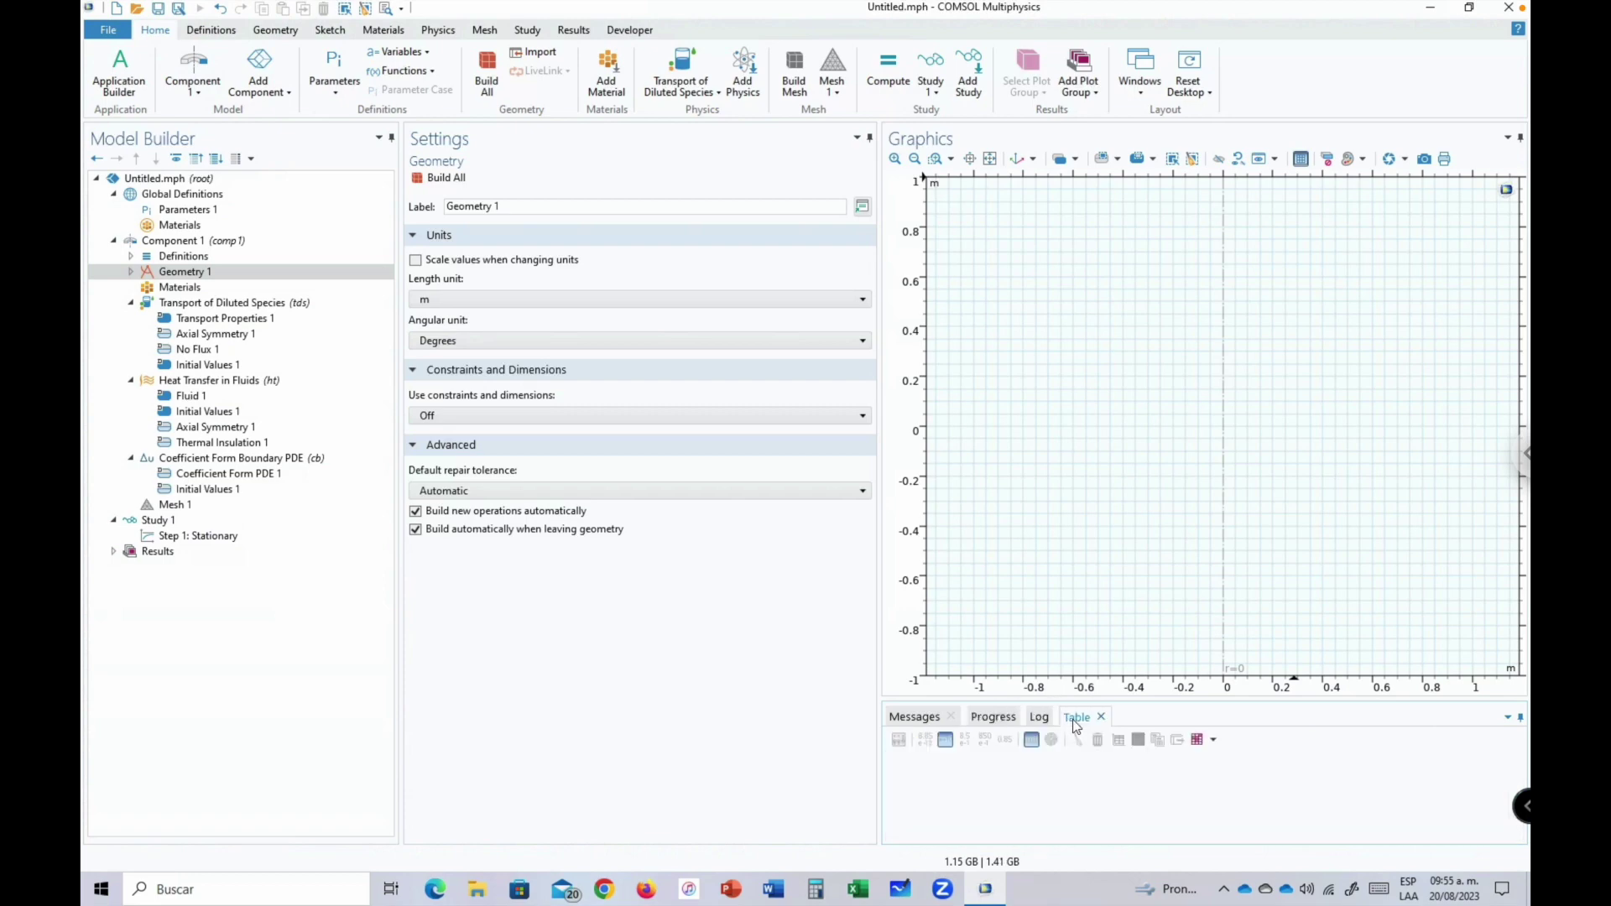
pyautogui.click(914, 717)
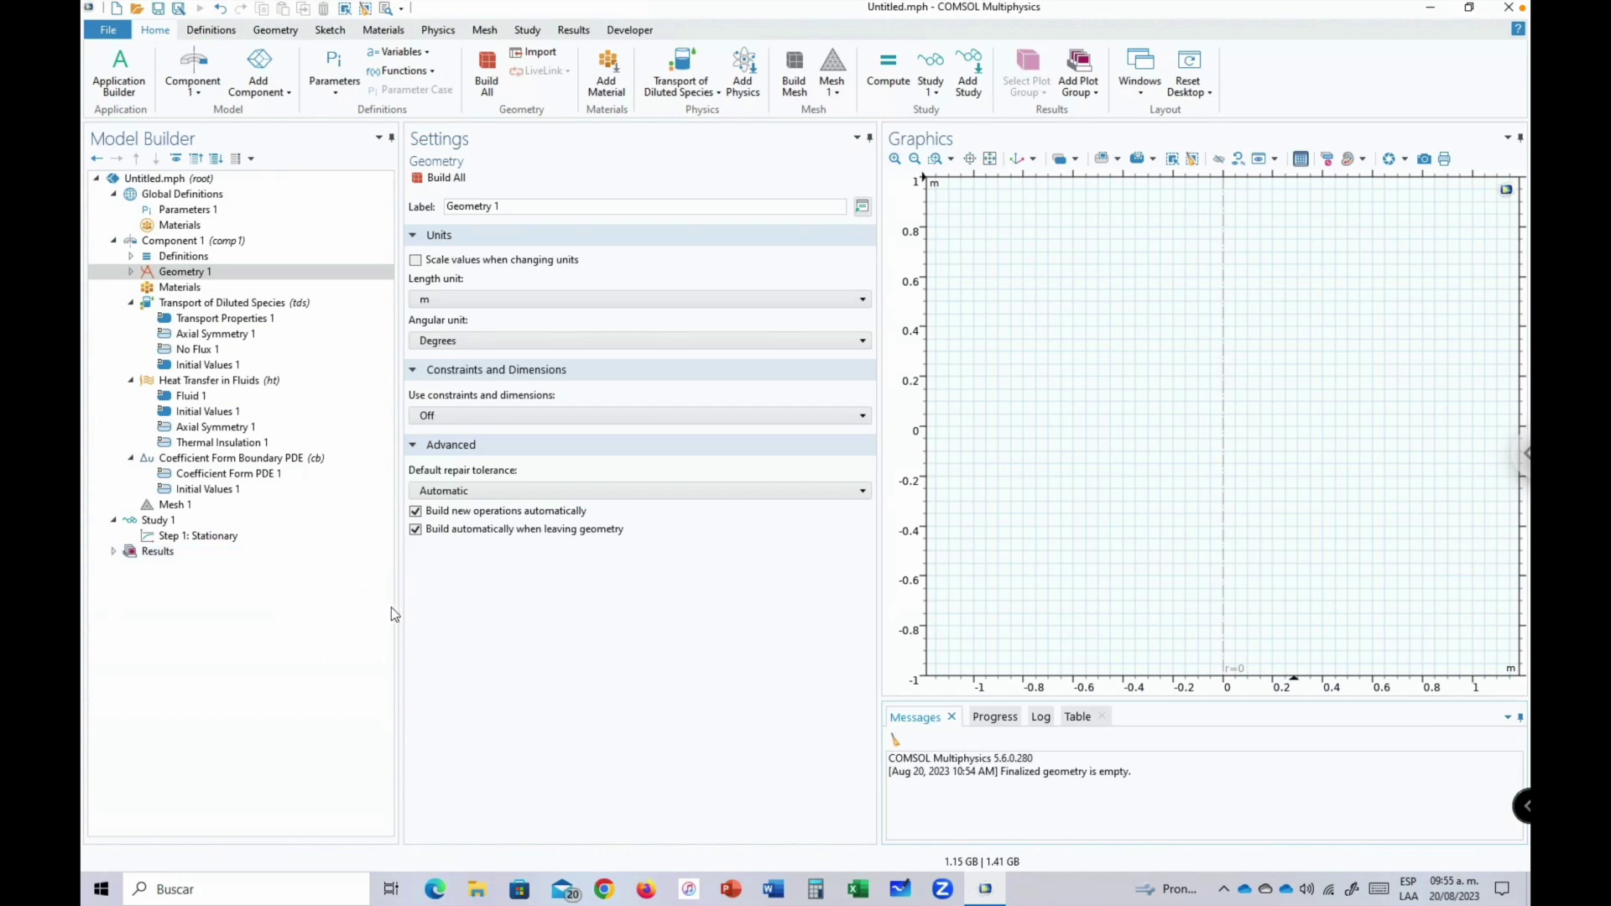
# Review the length and angular unit options of Geometry 1, keeping m and Degrees.
pyautogui.click(464, 302)
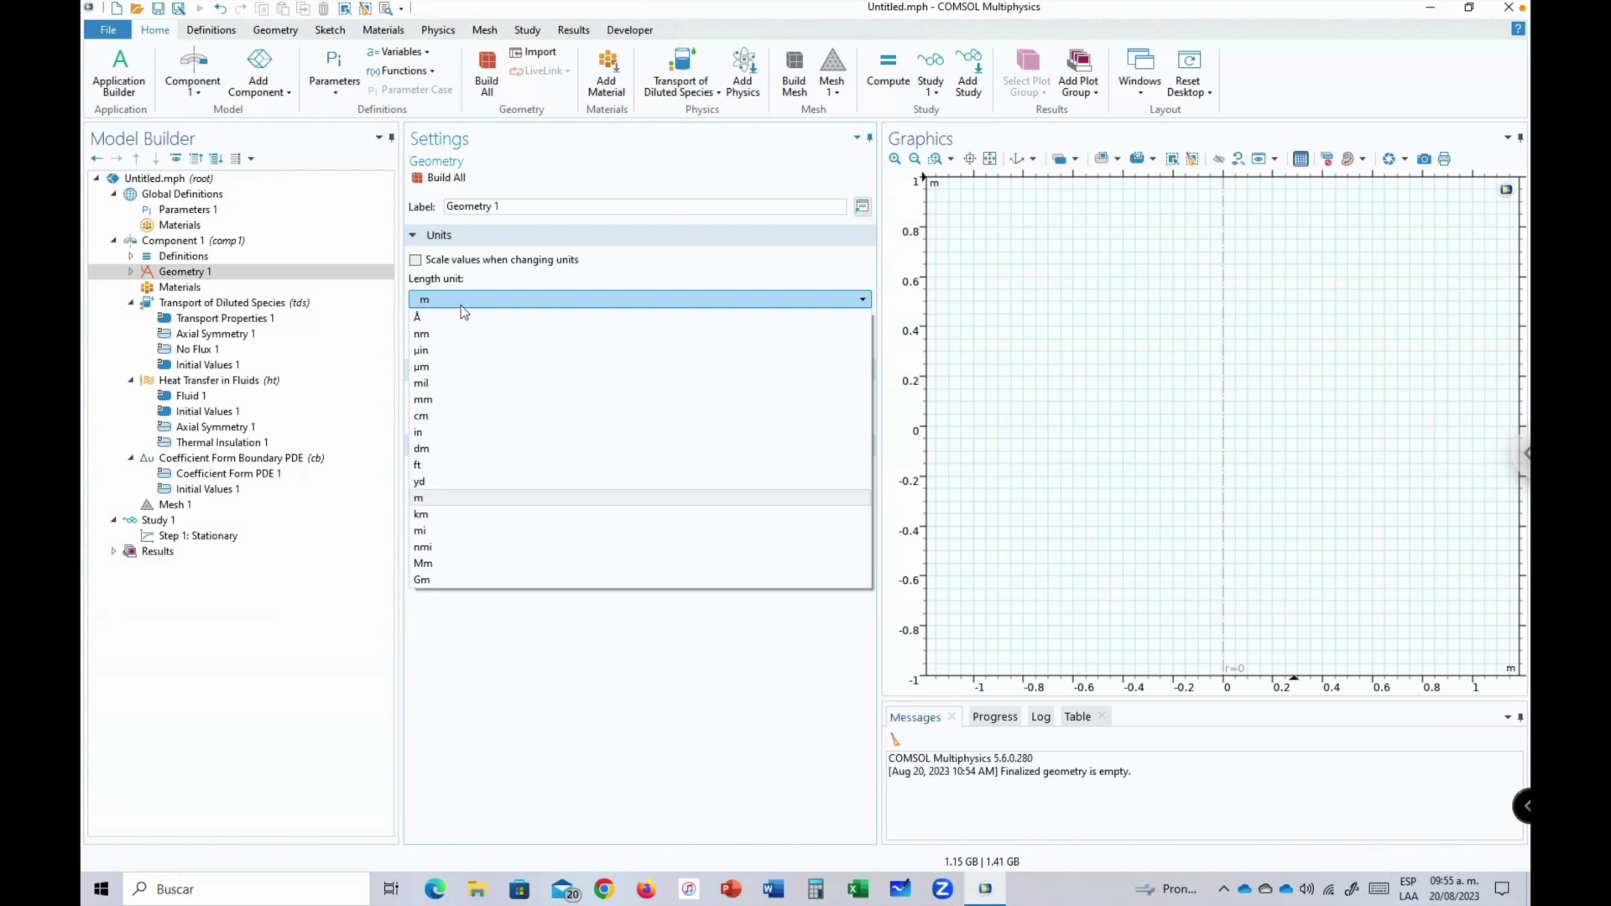
pyautogui.click(462, 305)
pyautogui.click(463, 304)
pyautogui.click(466, 305)
pyautogui.click(465, 304)
pyautogui.click(465, 305)
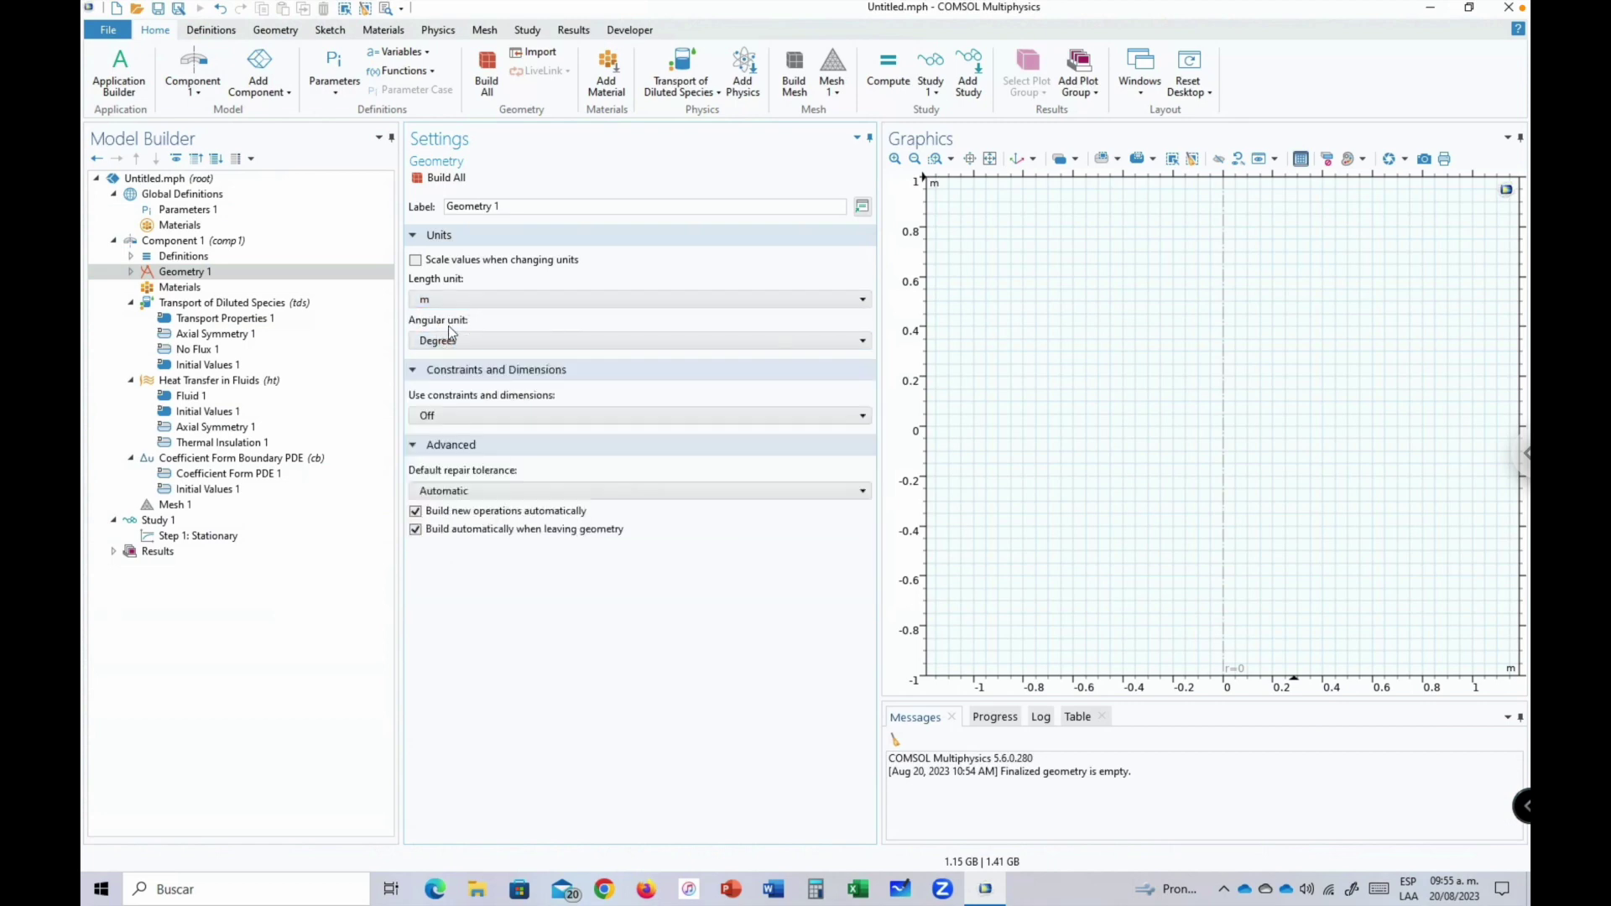
pyautogui.click(461, 344)
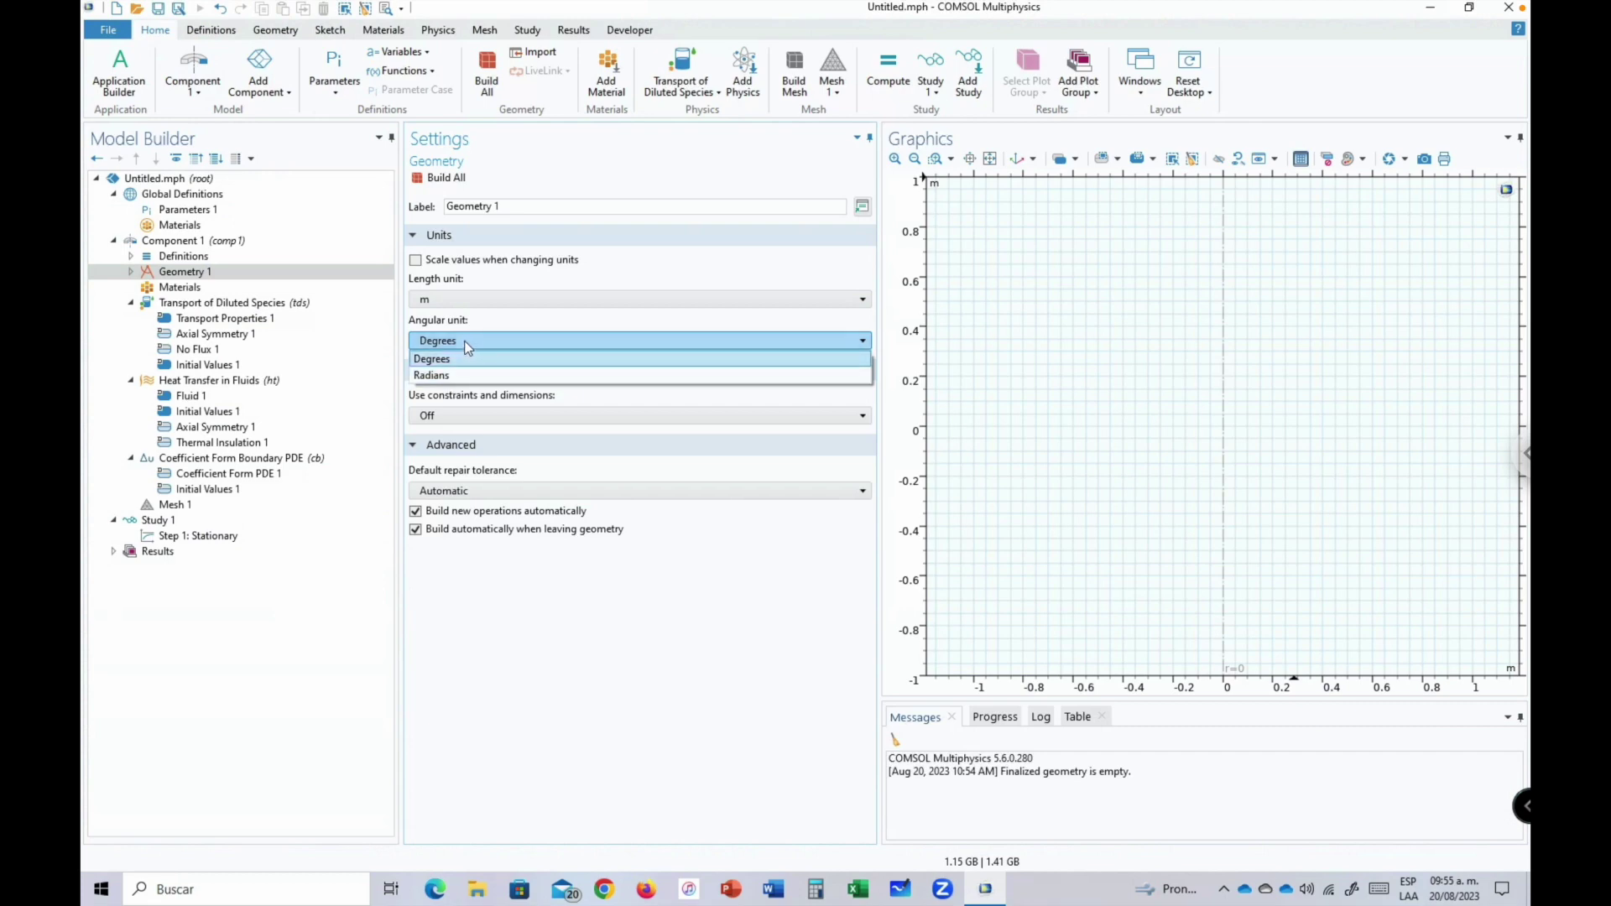
pyautogui.click(457, 359)
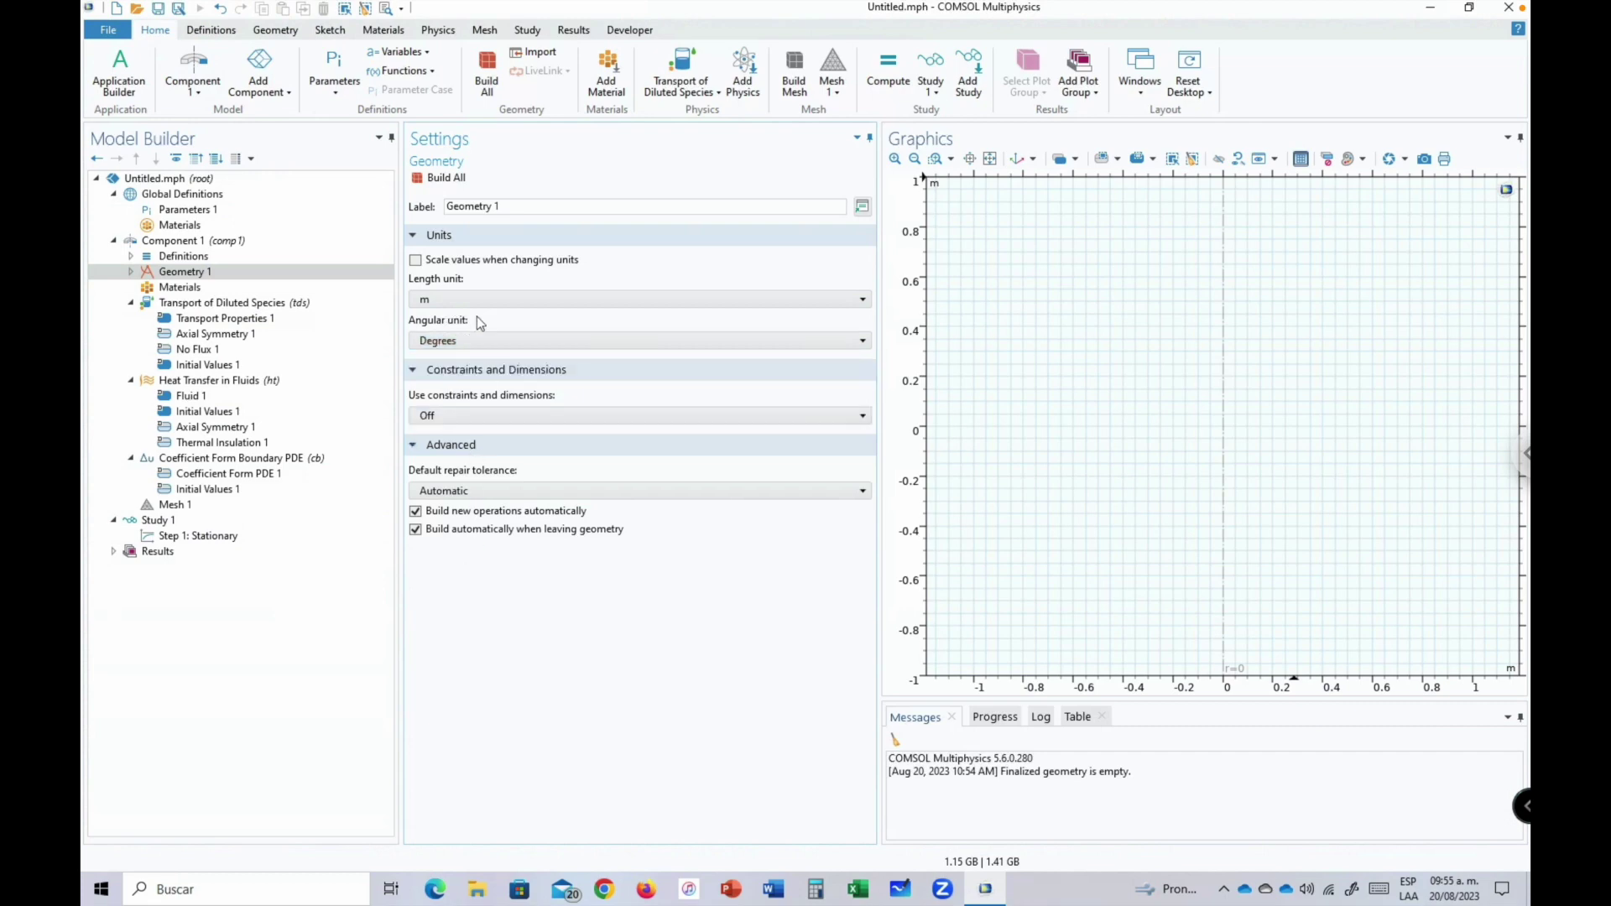
# Add a Rectangle primitive to Geometry 1.
pyautogui.click(168, 274)
pyautogui.click(132, 272)
pyautogui.click(132, 273)
pyautogui.rightClick(176, 275)
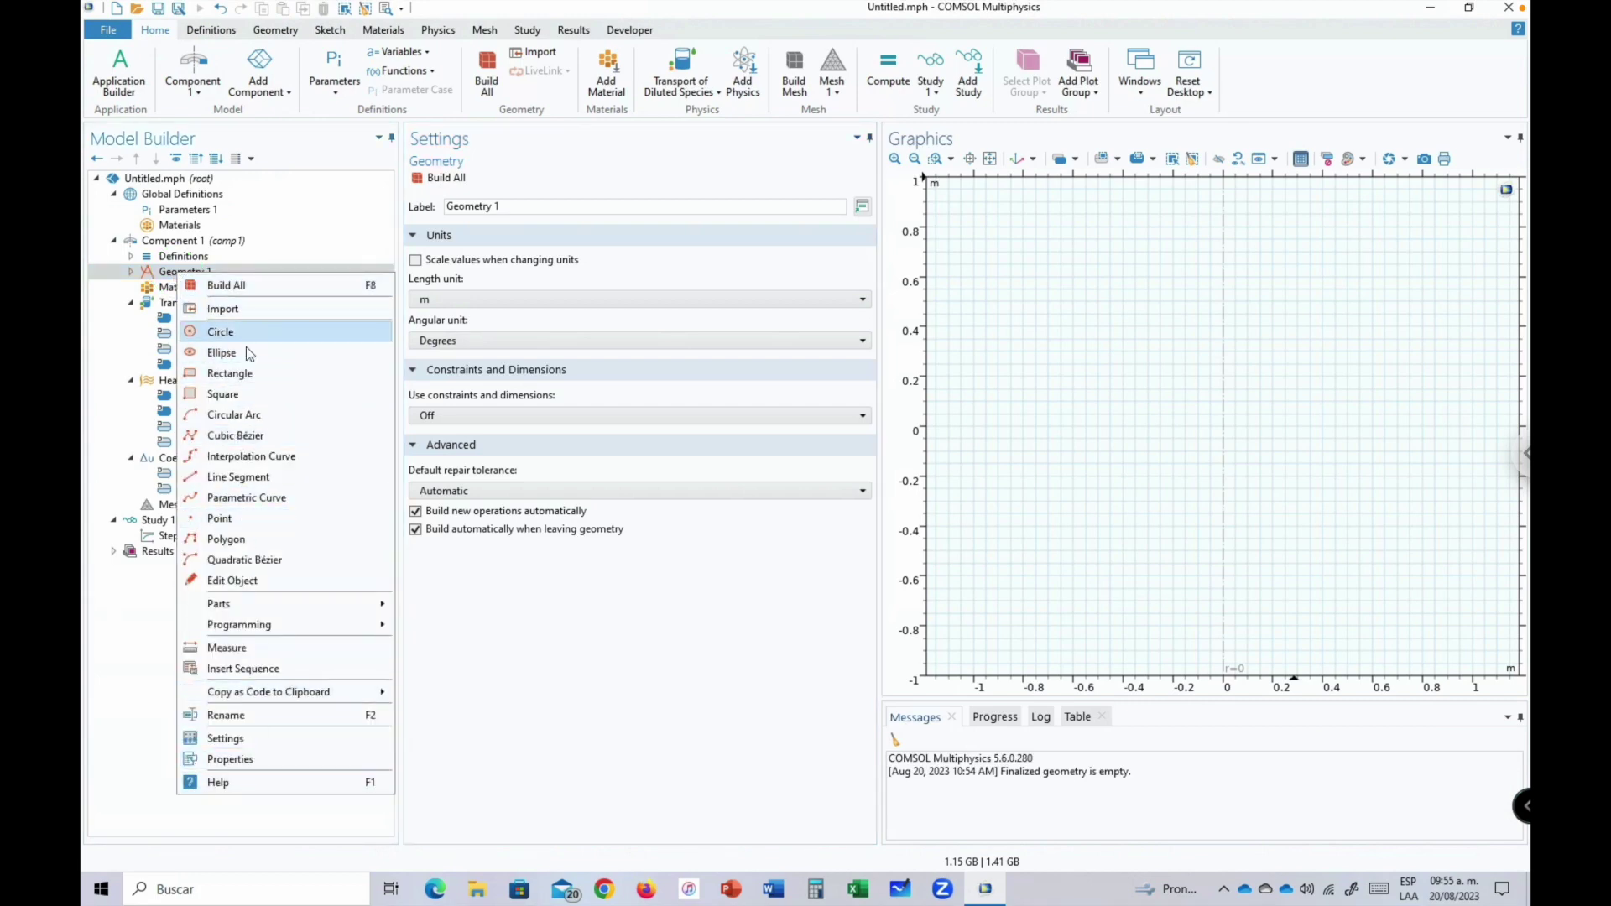
pyautogui.click(132, 646)
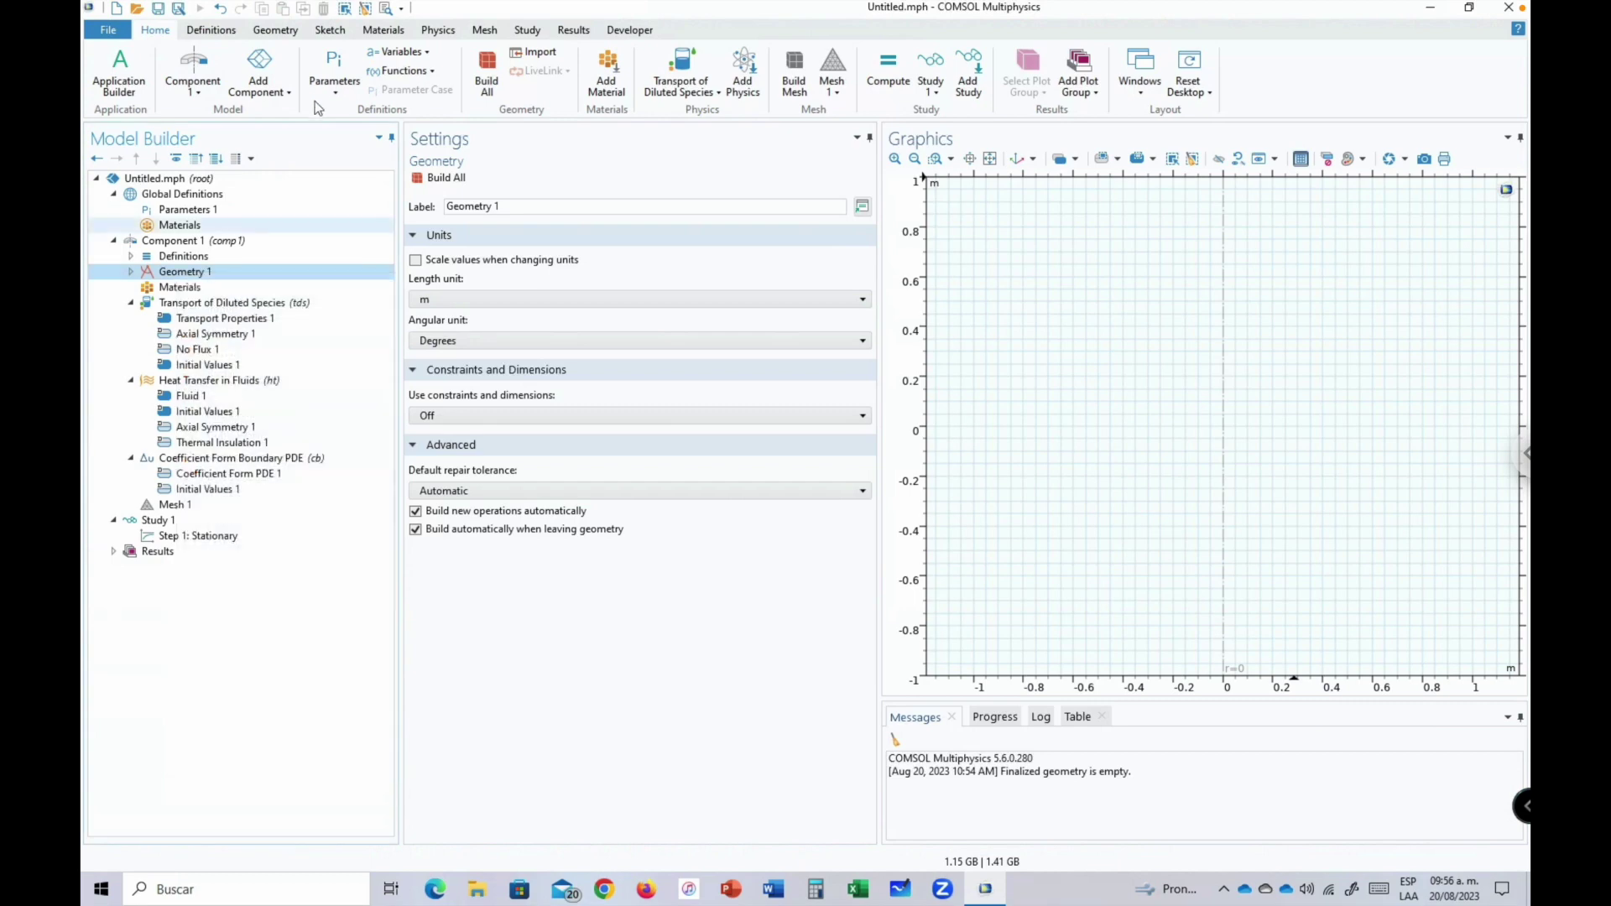
pyautogui.click(284, 39)
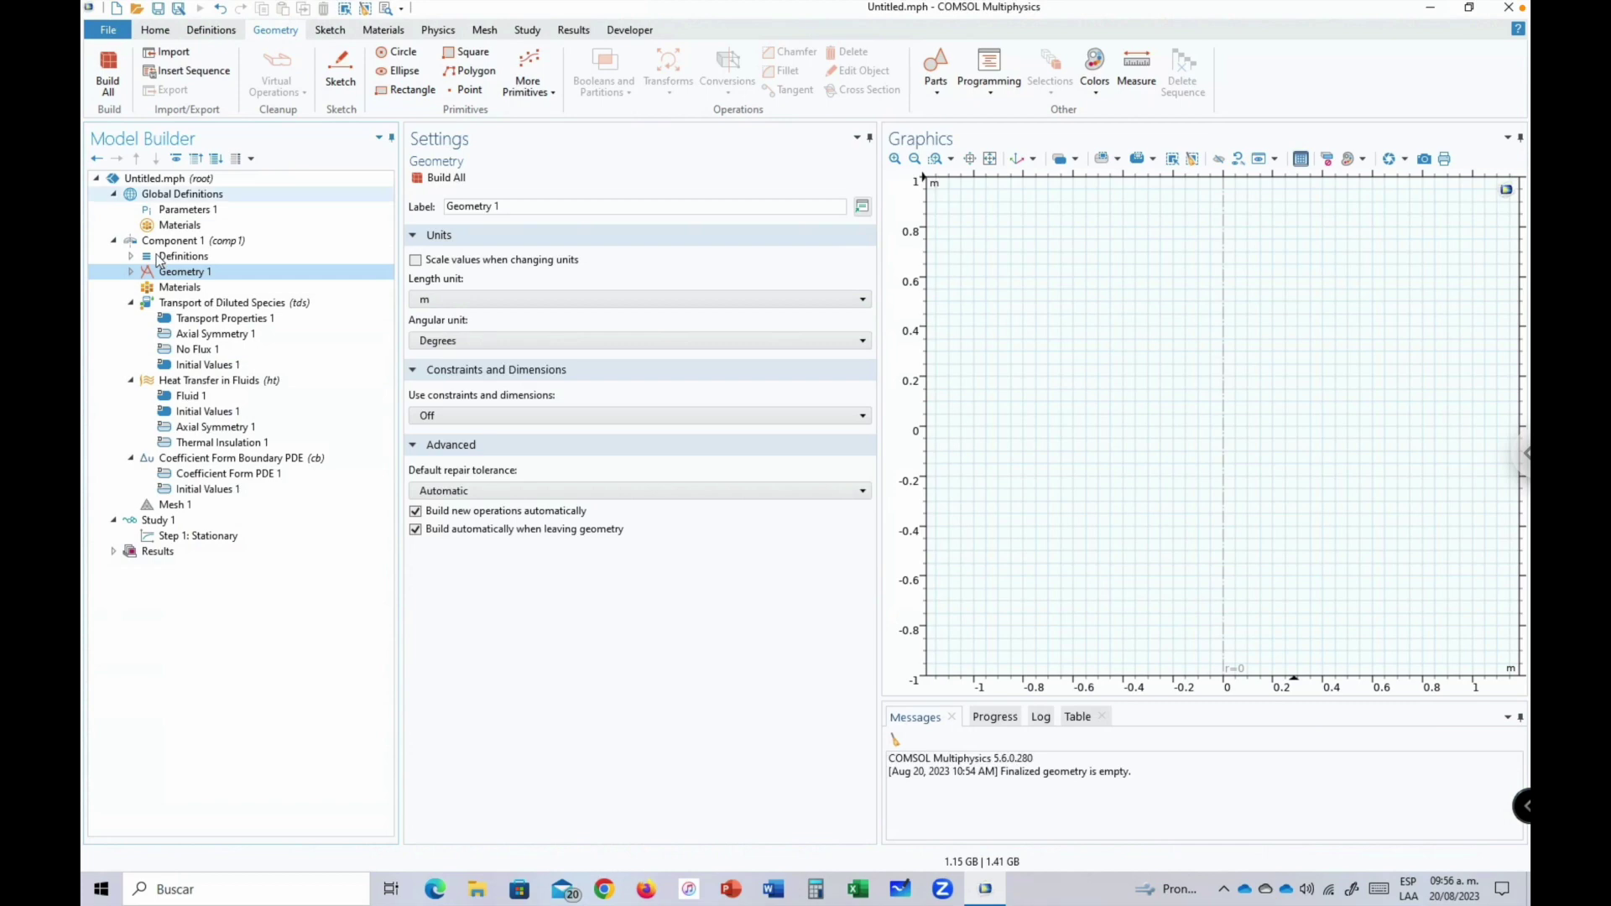
pyautogui.rightClick(175, 273)
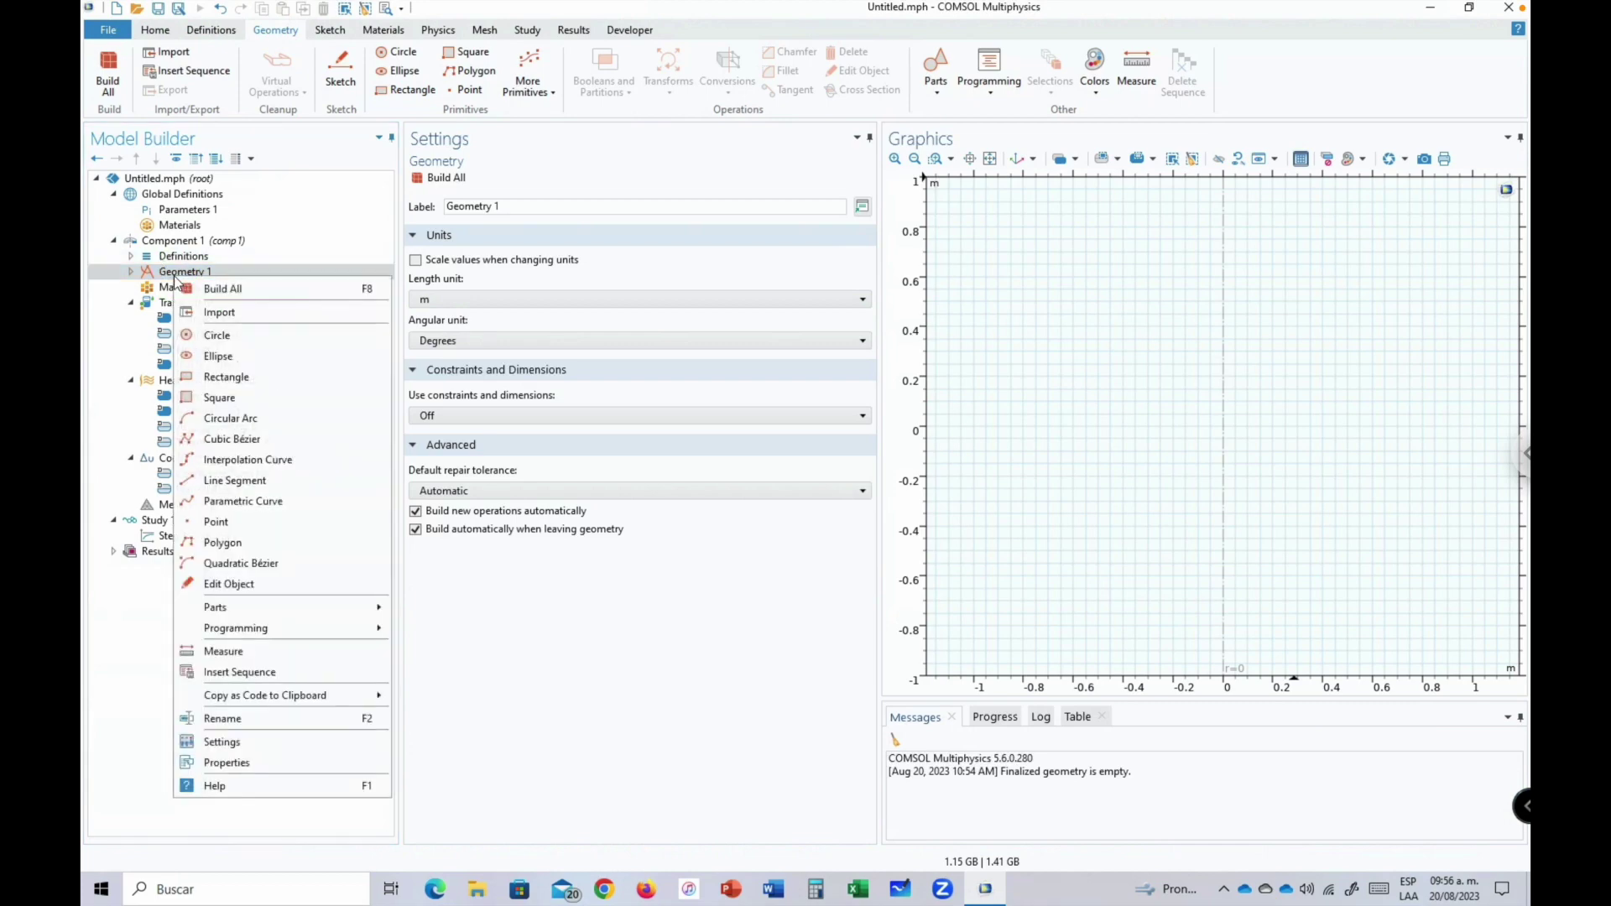
pyautogui.click(219, 378)
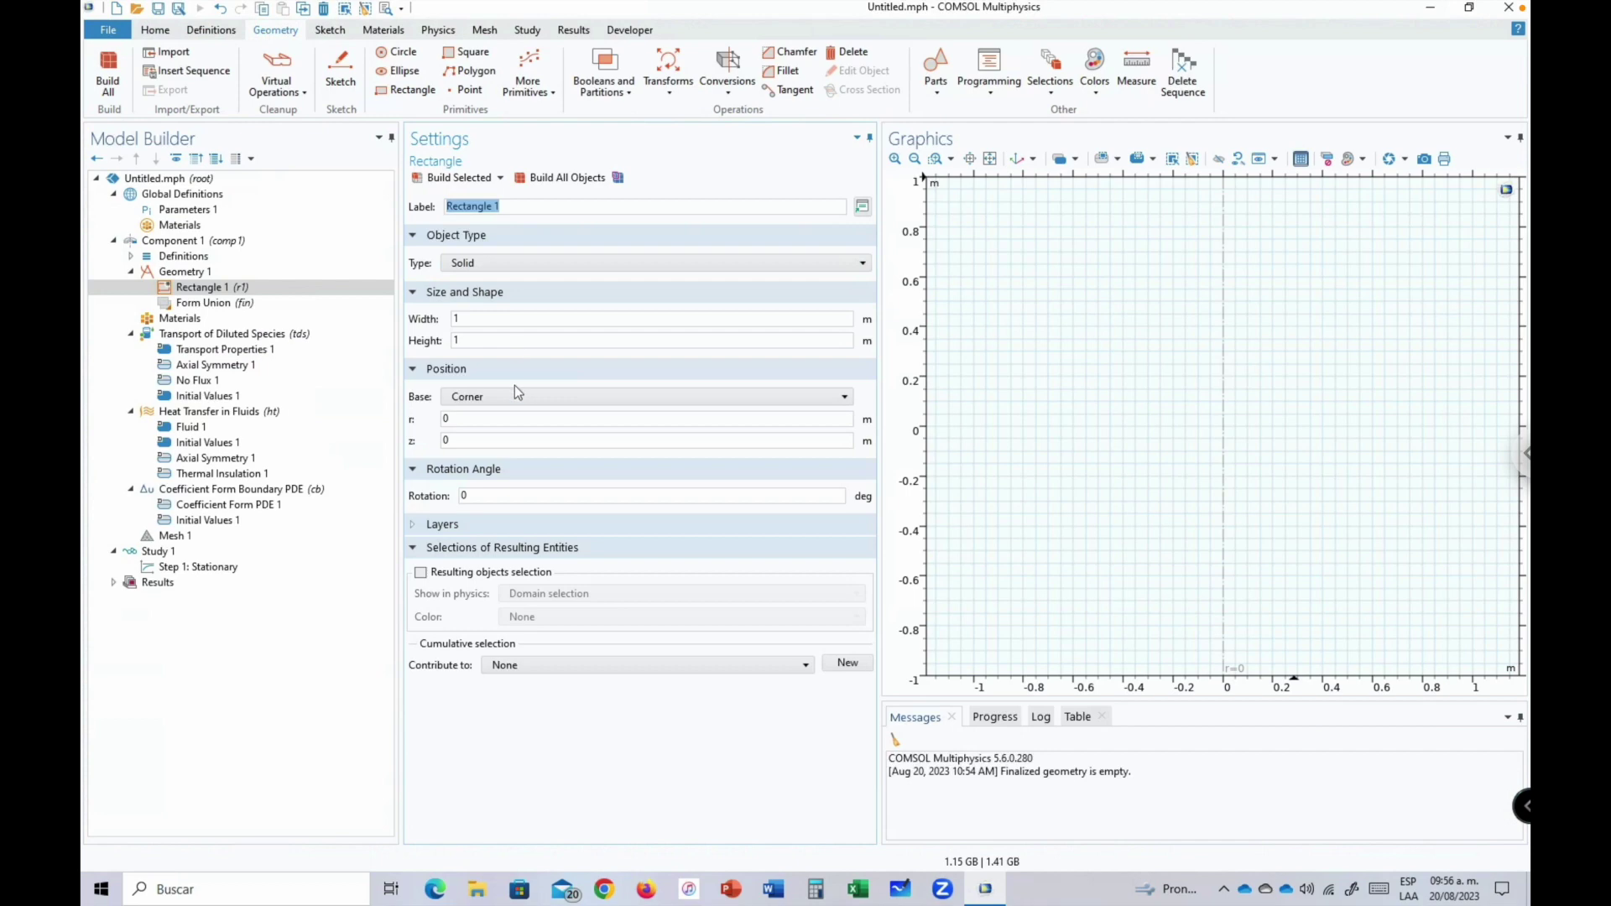
# Set the rectangle's width to 0.1 m, leave its height at 1 m, and build all objects.
pyautogui.click(471, 324)
pyautogui.doubleClick(471, 323)
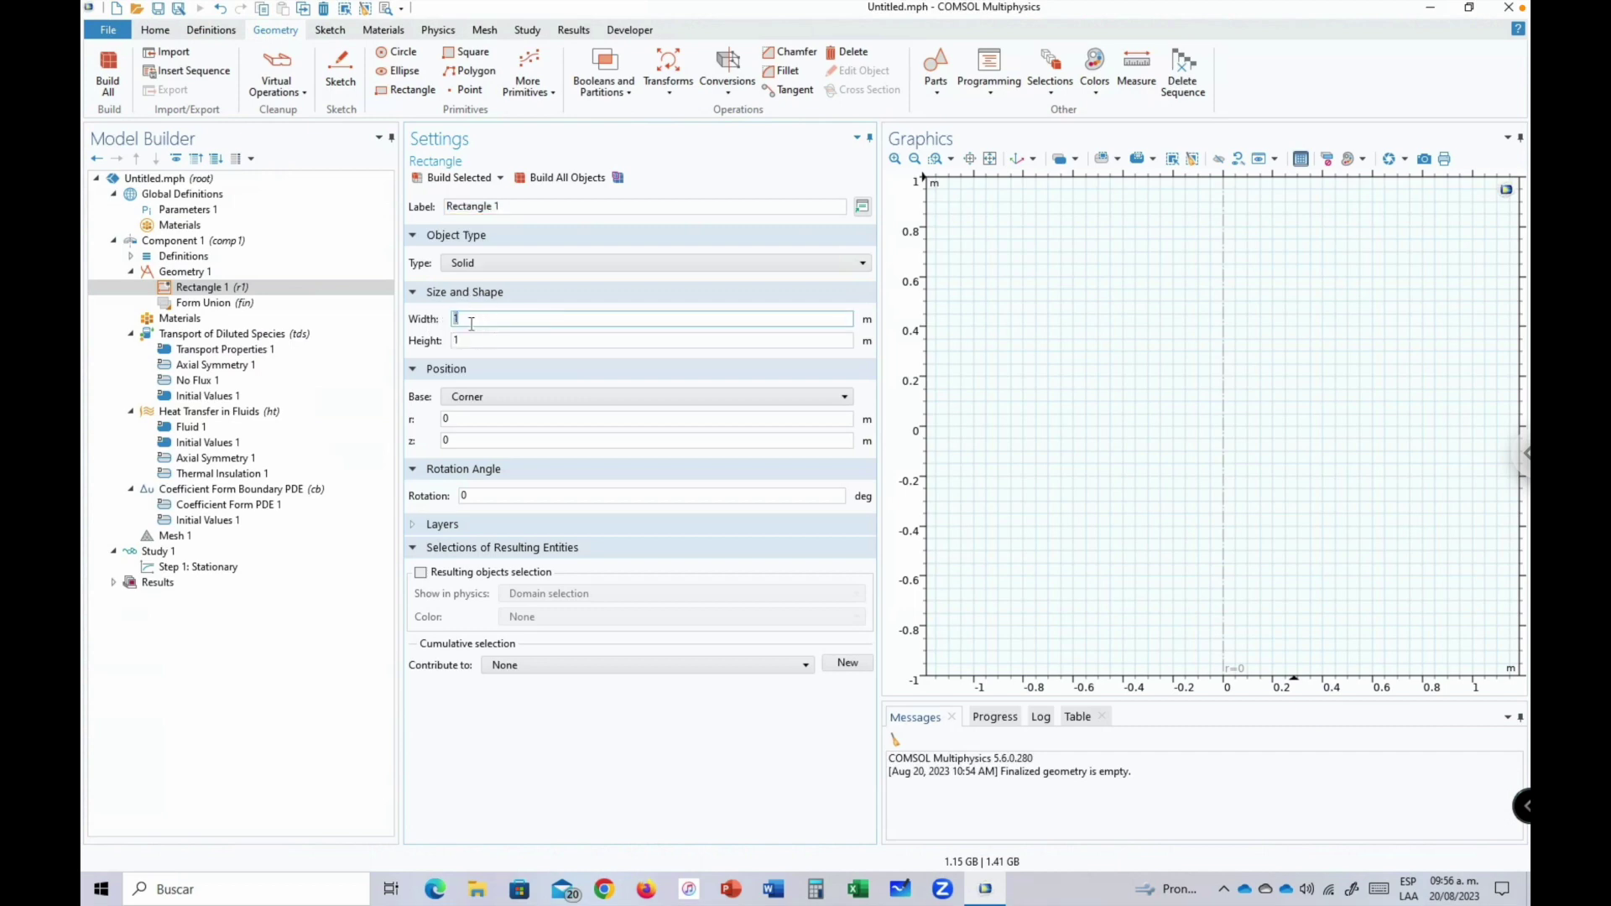
pyautogui.write('0.')
pyautogui.press('Tab')
pyautogui.click(480, 343)
pyautogui.click(554, 181)
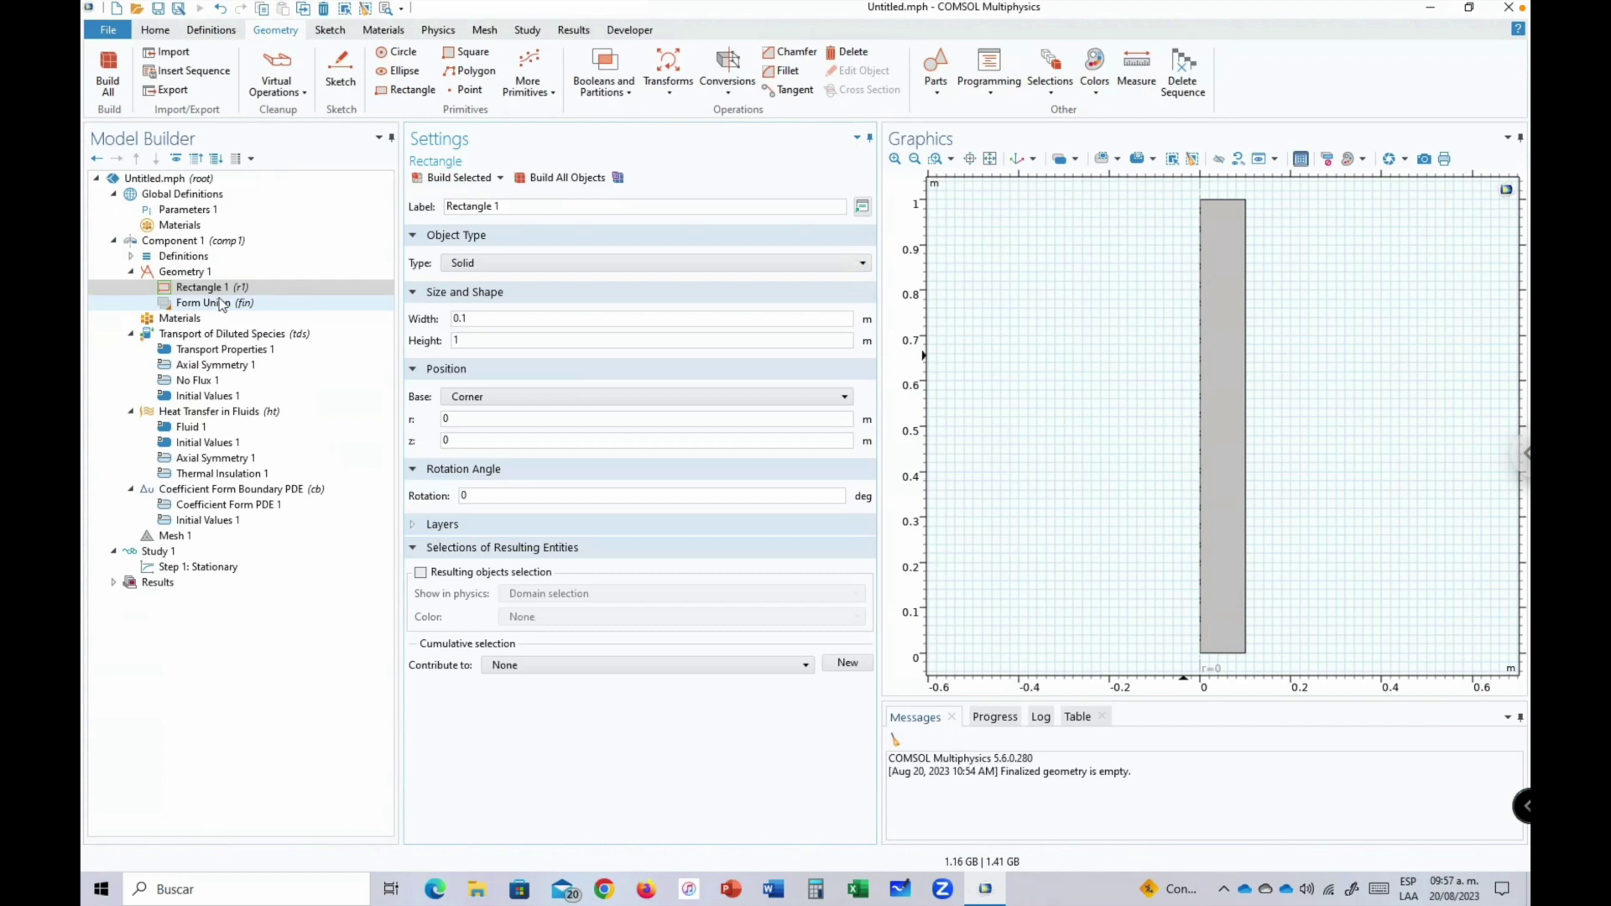
# Load the tubular_reactor_parameters text file from the Descargas folder into the global Parameters 1 table.
pyautogui.click(188, 212)
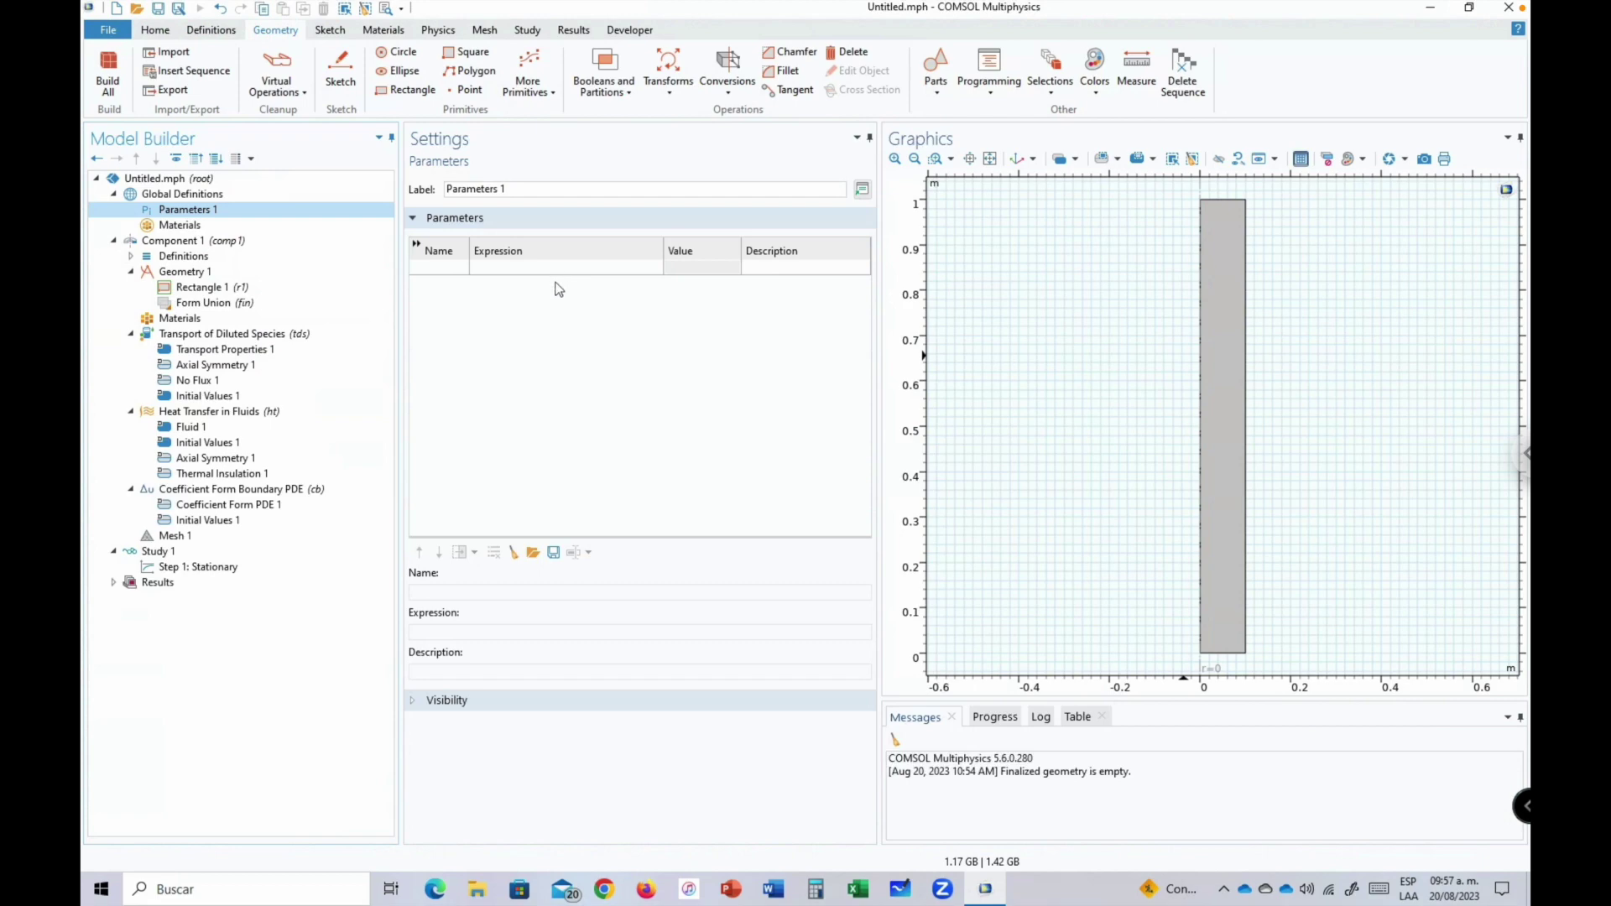
pyautogui.click(533, 554)
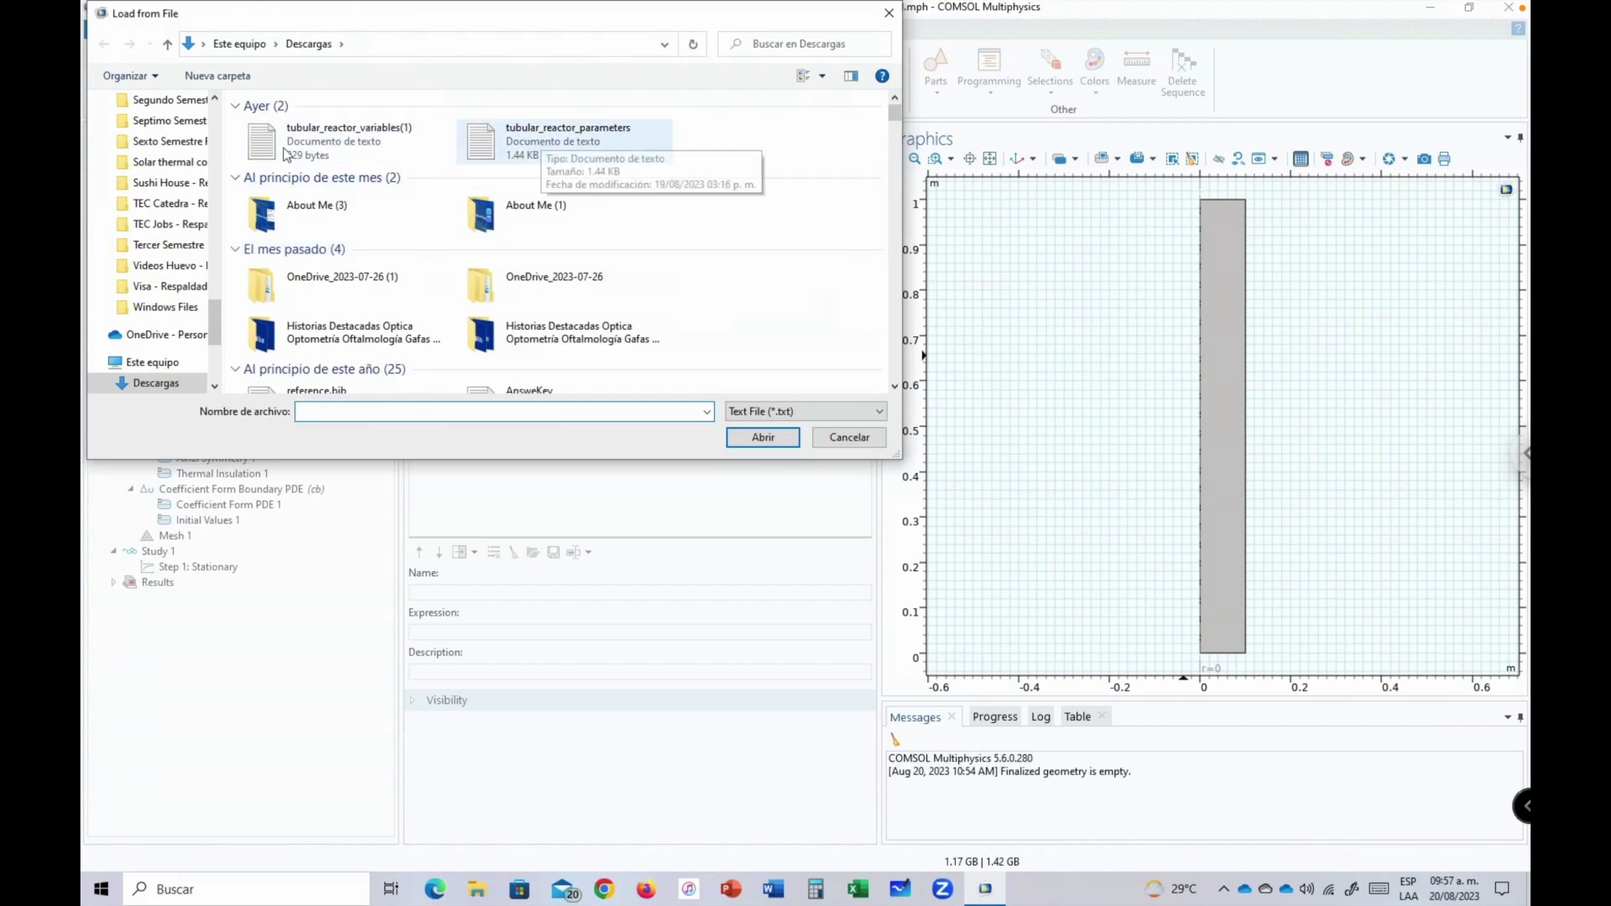
pyautogui.click(529, 144)
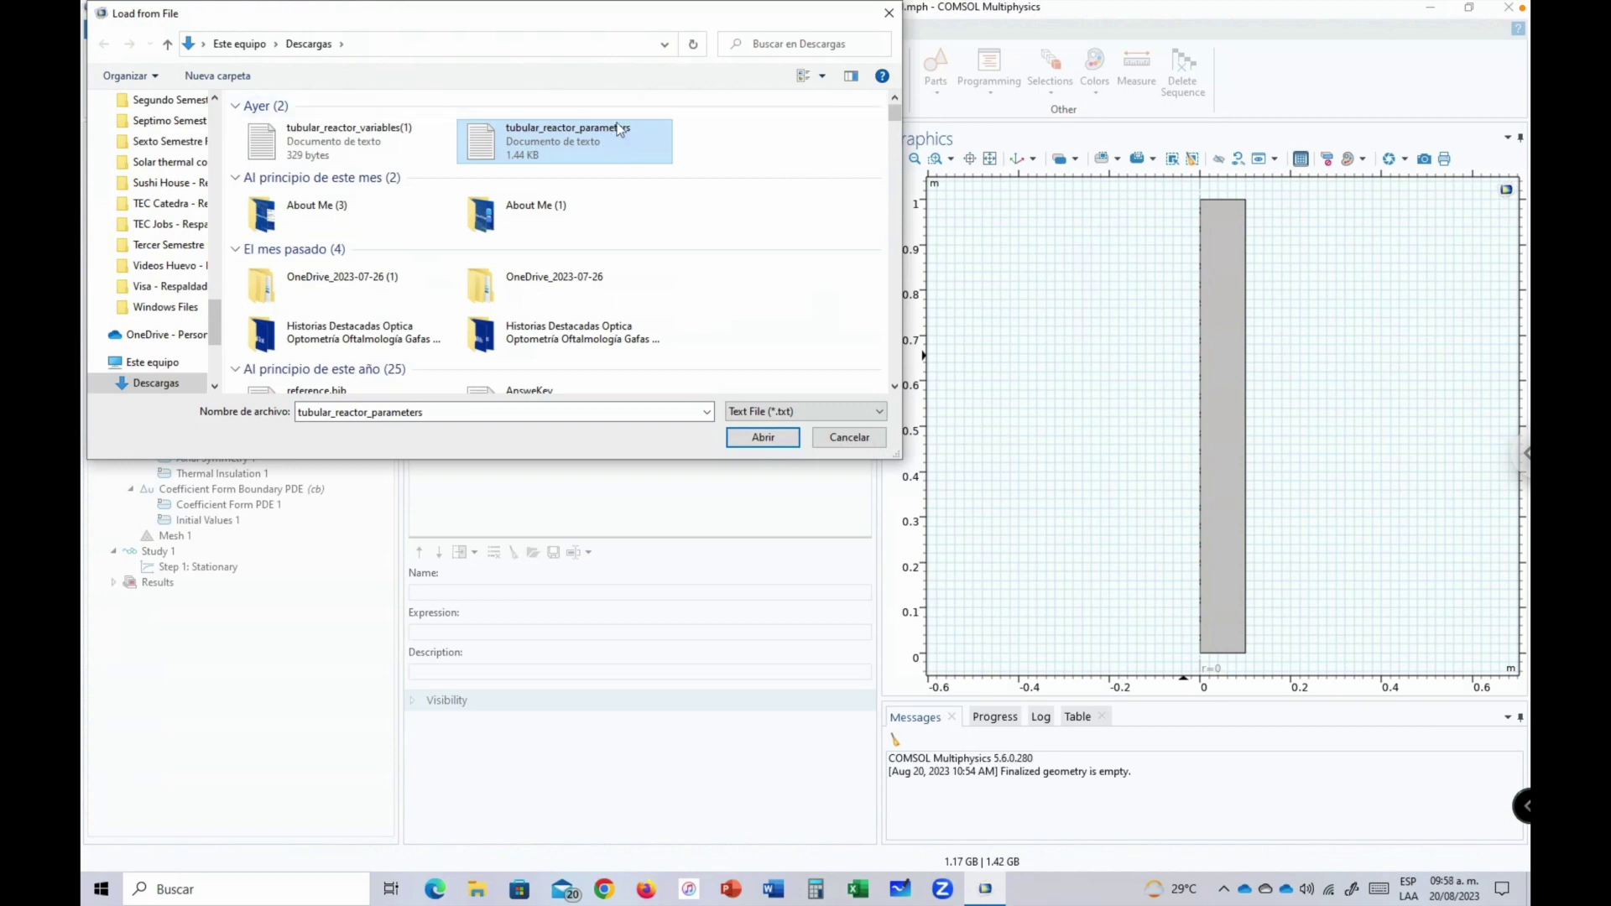
pyautogui.click(764, 445)
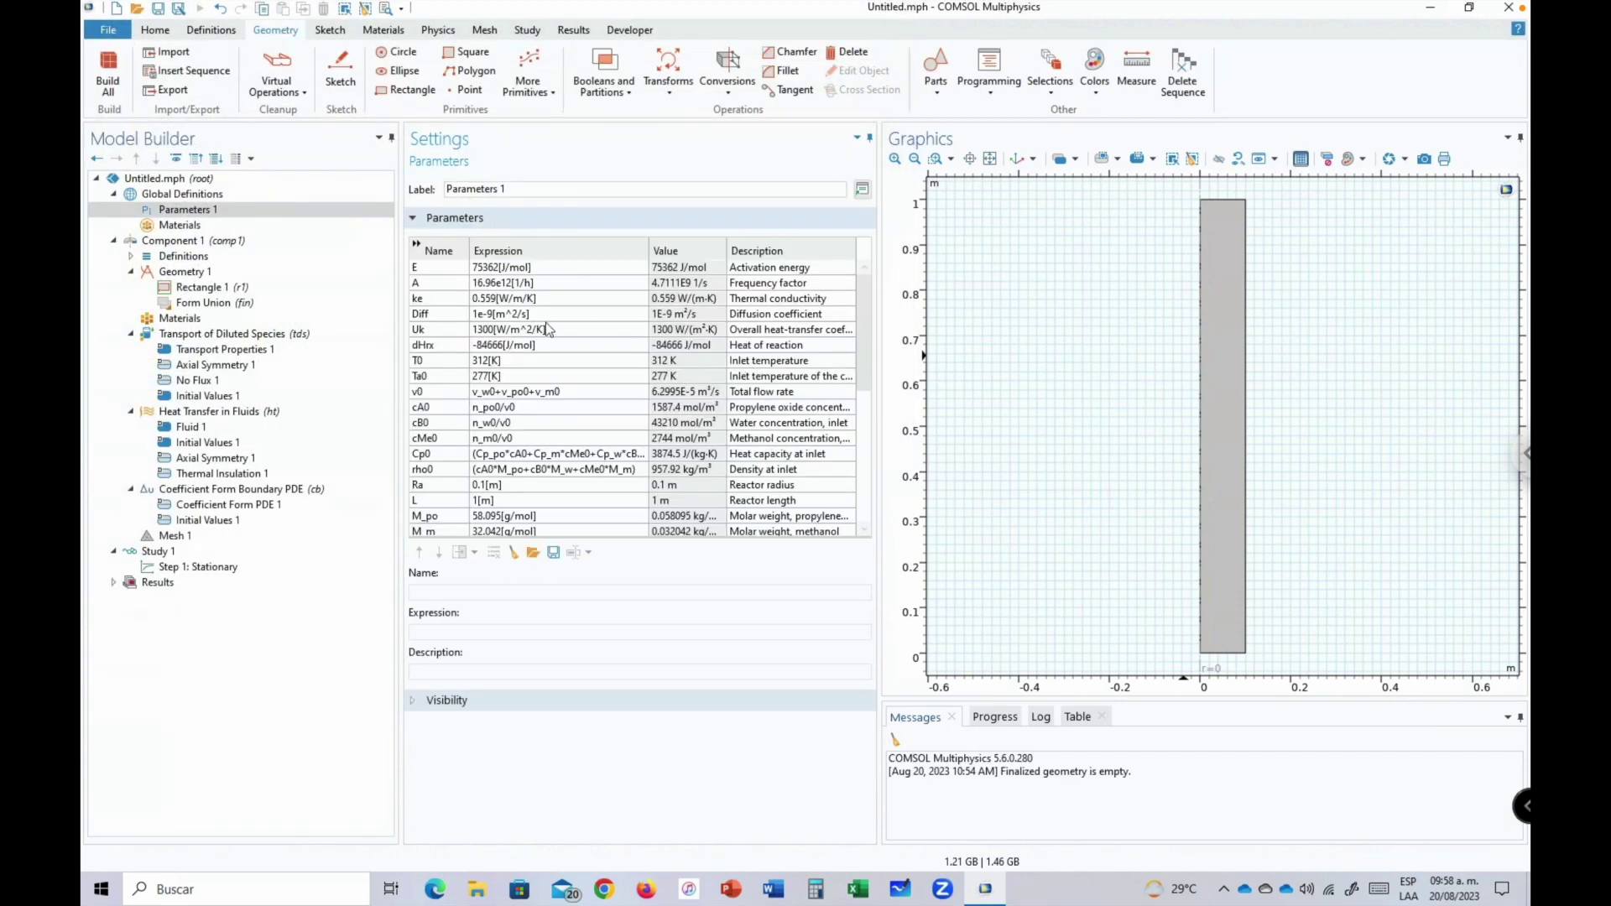
# Examine the activation energy parameter E, including its description, name, expression and bracketed unit.
pyautogui.click(863, 352)
pyautogui.moveTo(863, 353); pyautogui.dragTo(862, 281)
pyautogui.click(759, 268)
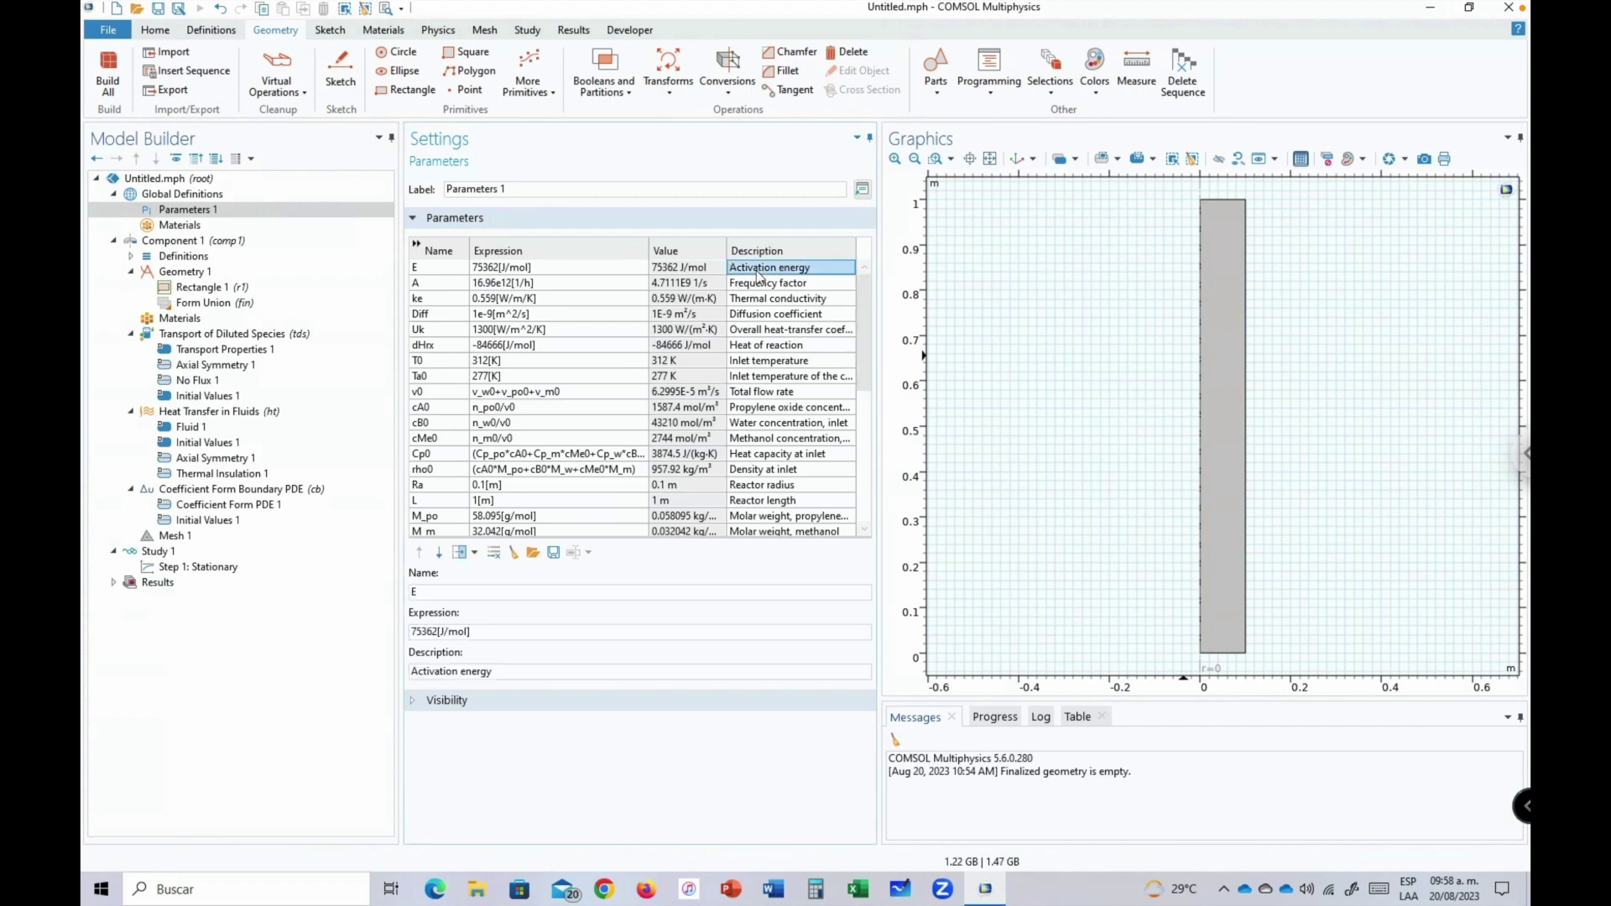
pyautogui.click(438, 267)
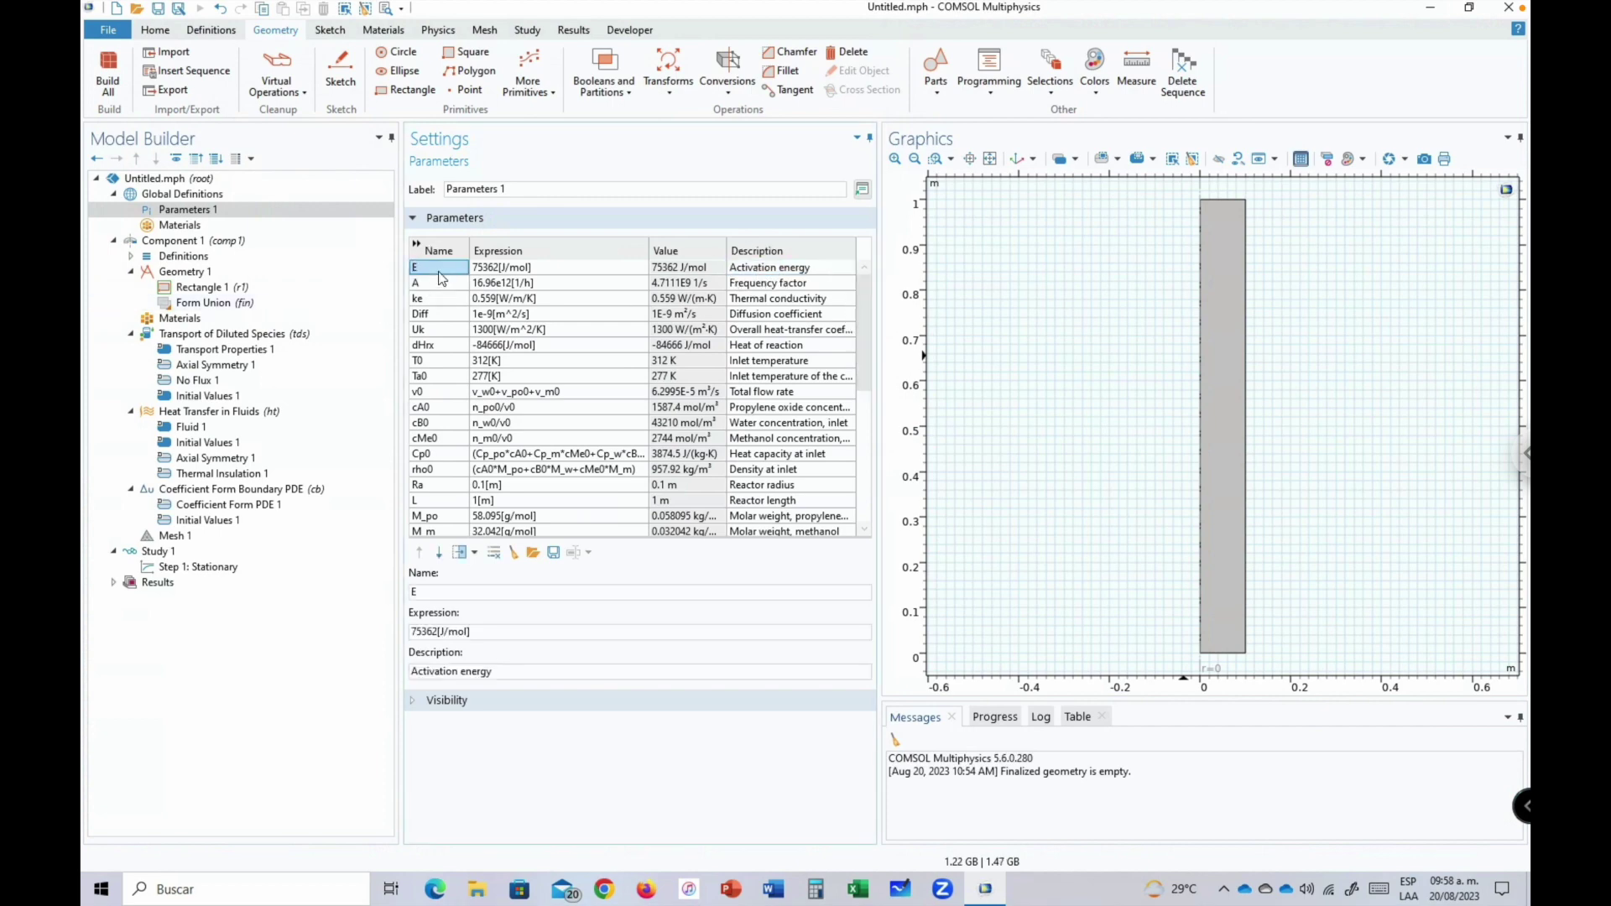
pyautogui.click(493, 268)
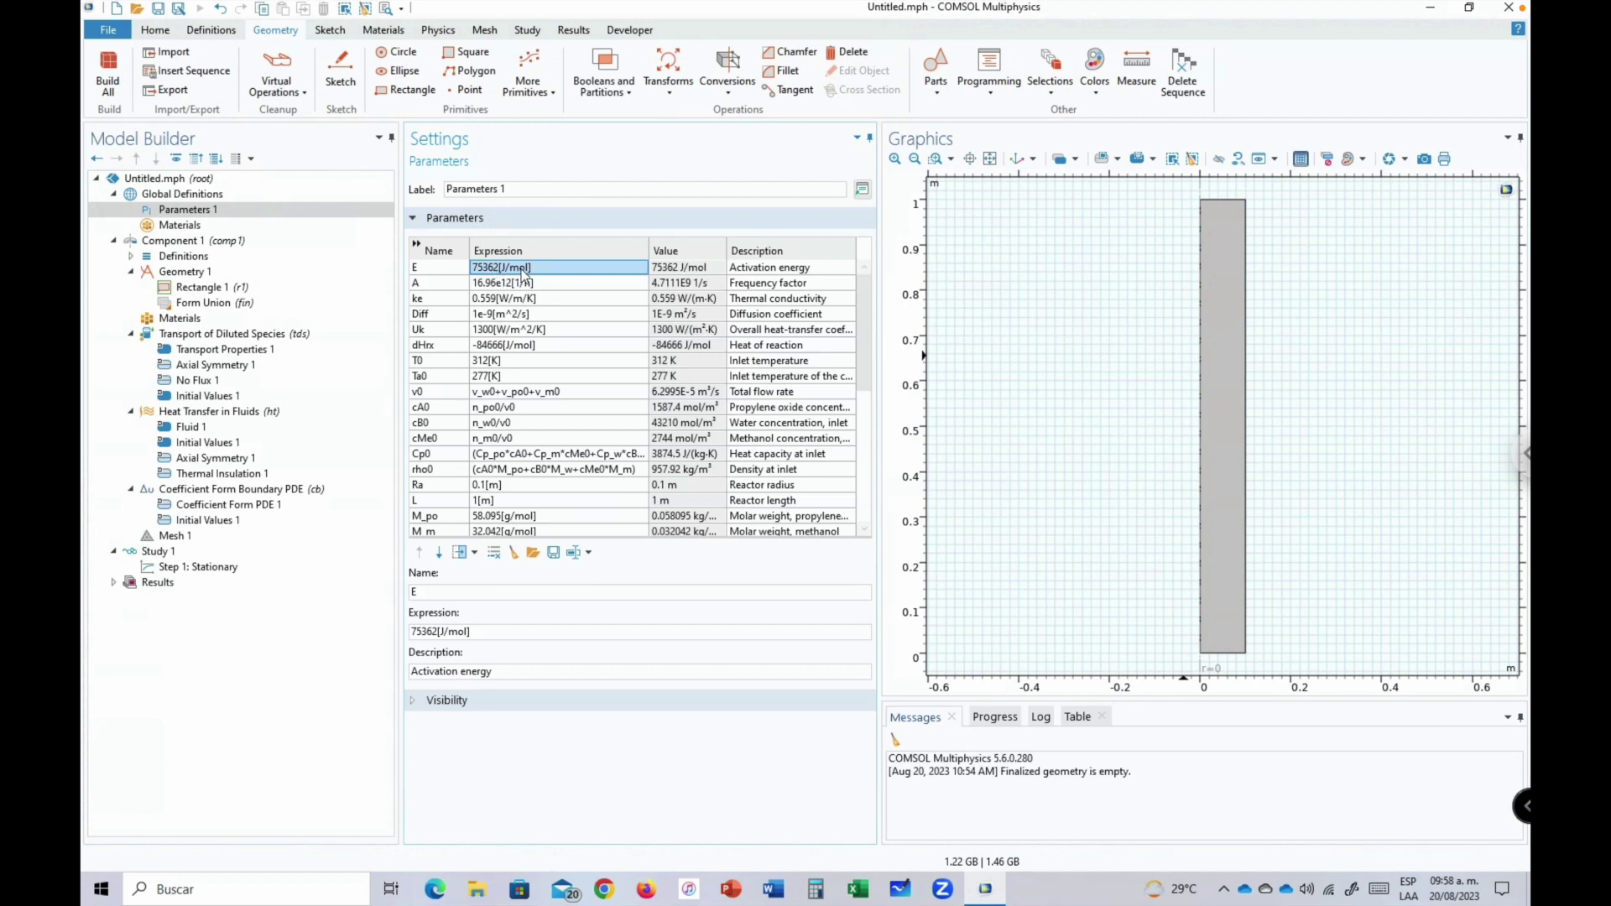
pyautogui.click(542, 269)
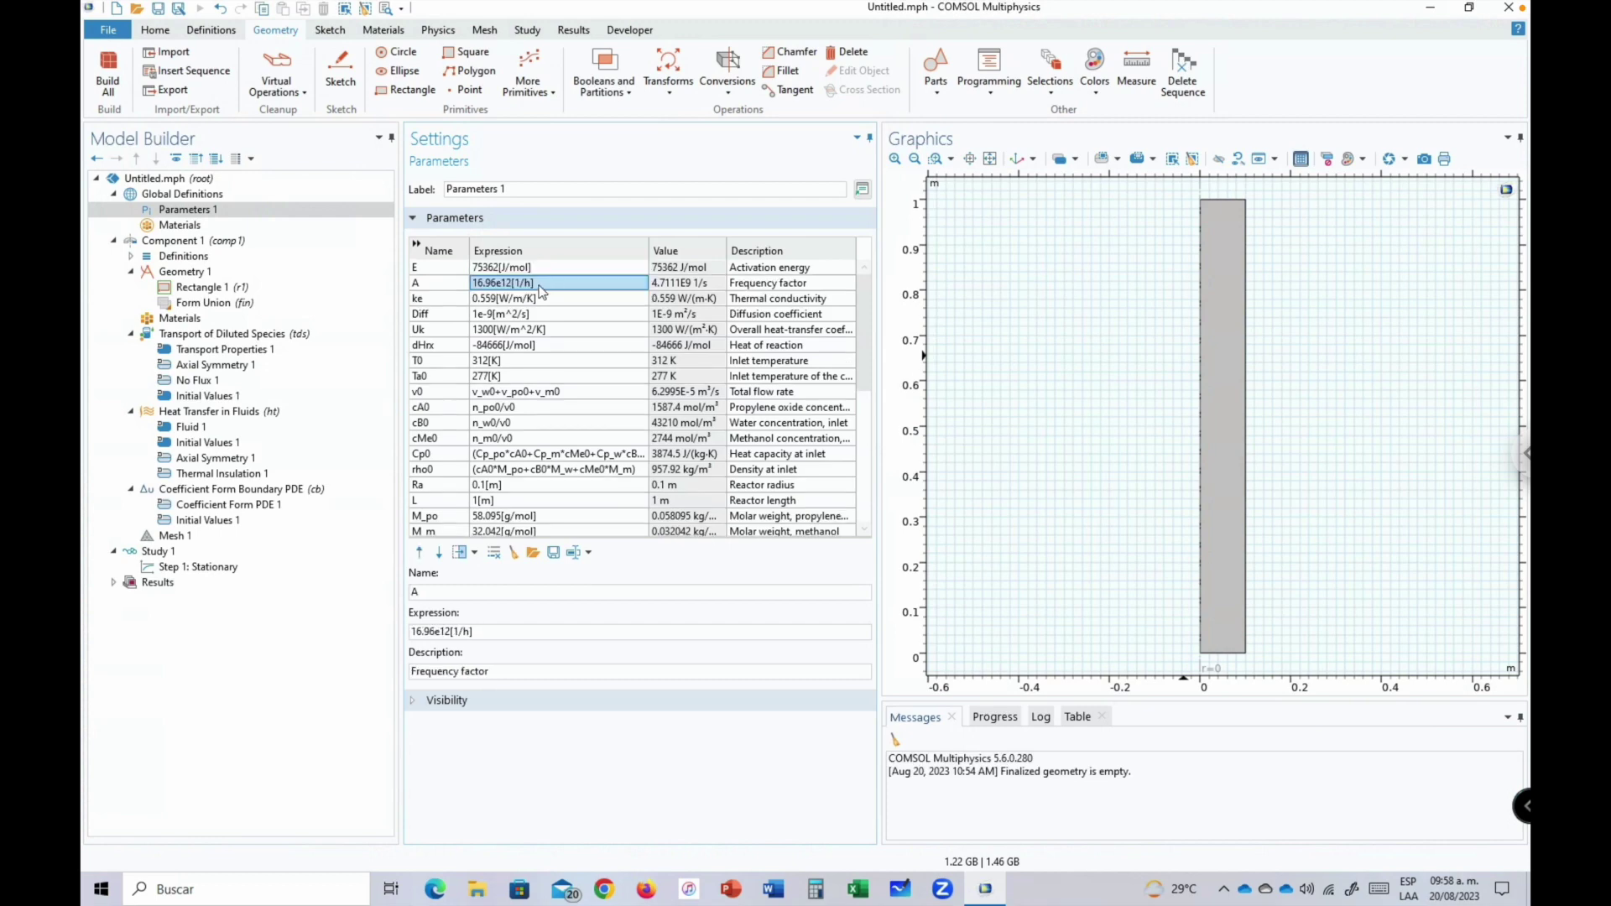
pyautogui.tripleClick(542, 270)
pyautogui.moveTo(546, 269); pyautogui.dragTo(502, 268)
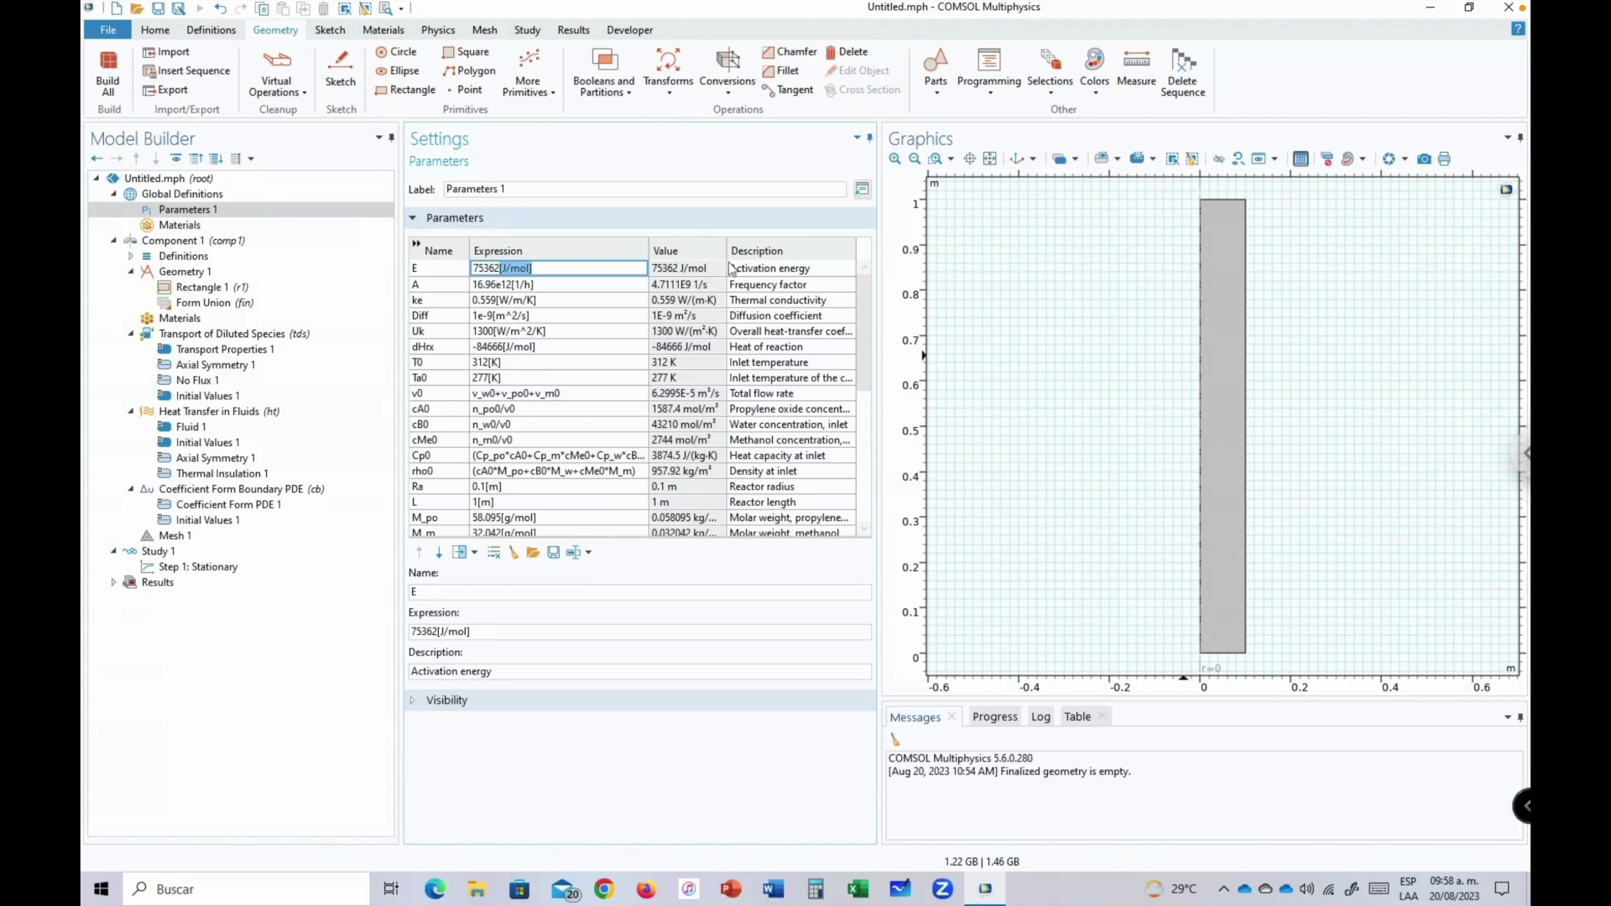
# Examine the frequency factor, thermal conductivity and diffusion coefficient, plus the expressions for total flow rate and inlet concentrations.
pyautogui.click(764, 287)
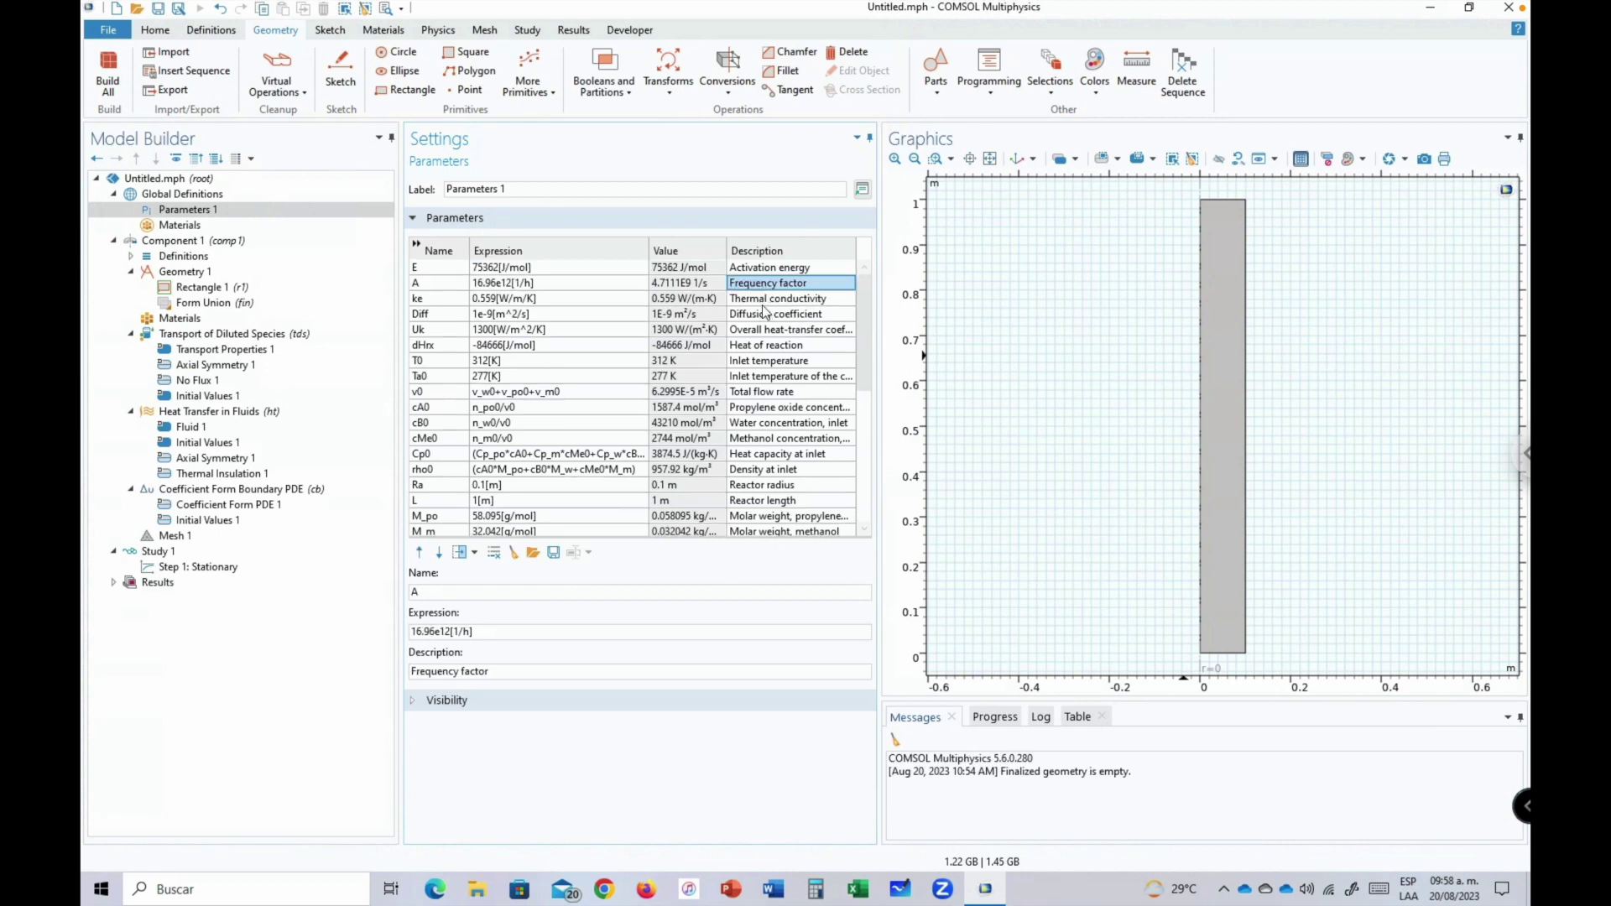
pyautogui.click(766, 299)
pyautogui.click(765, 317)
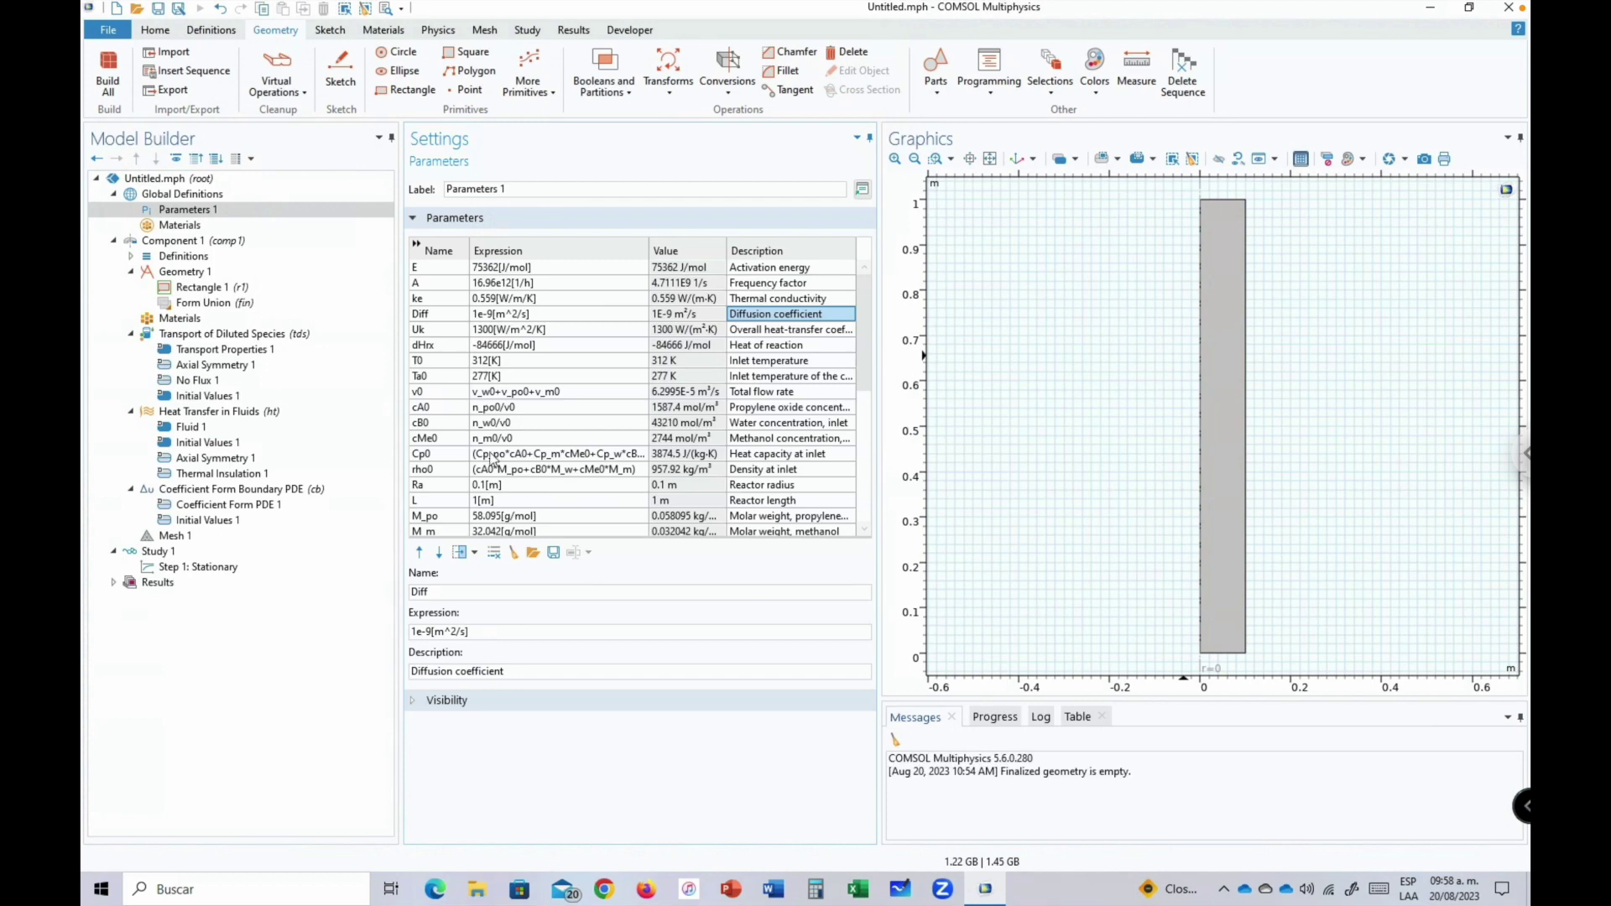
pyautogui.click(522, 393)
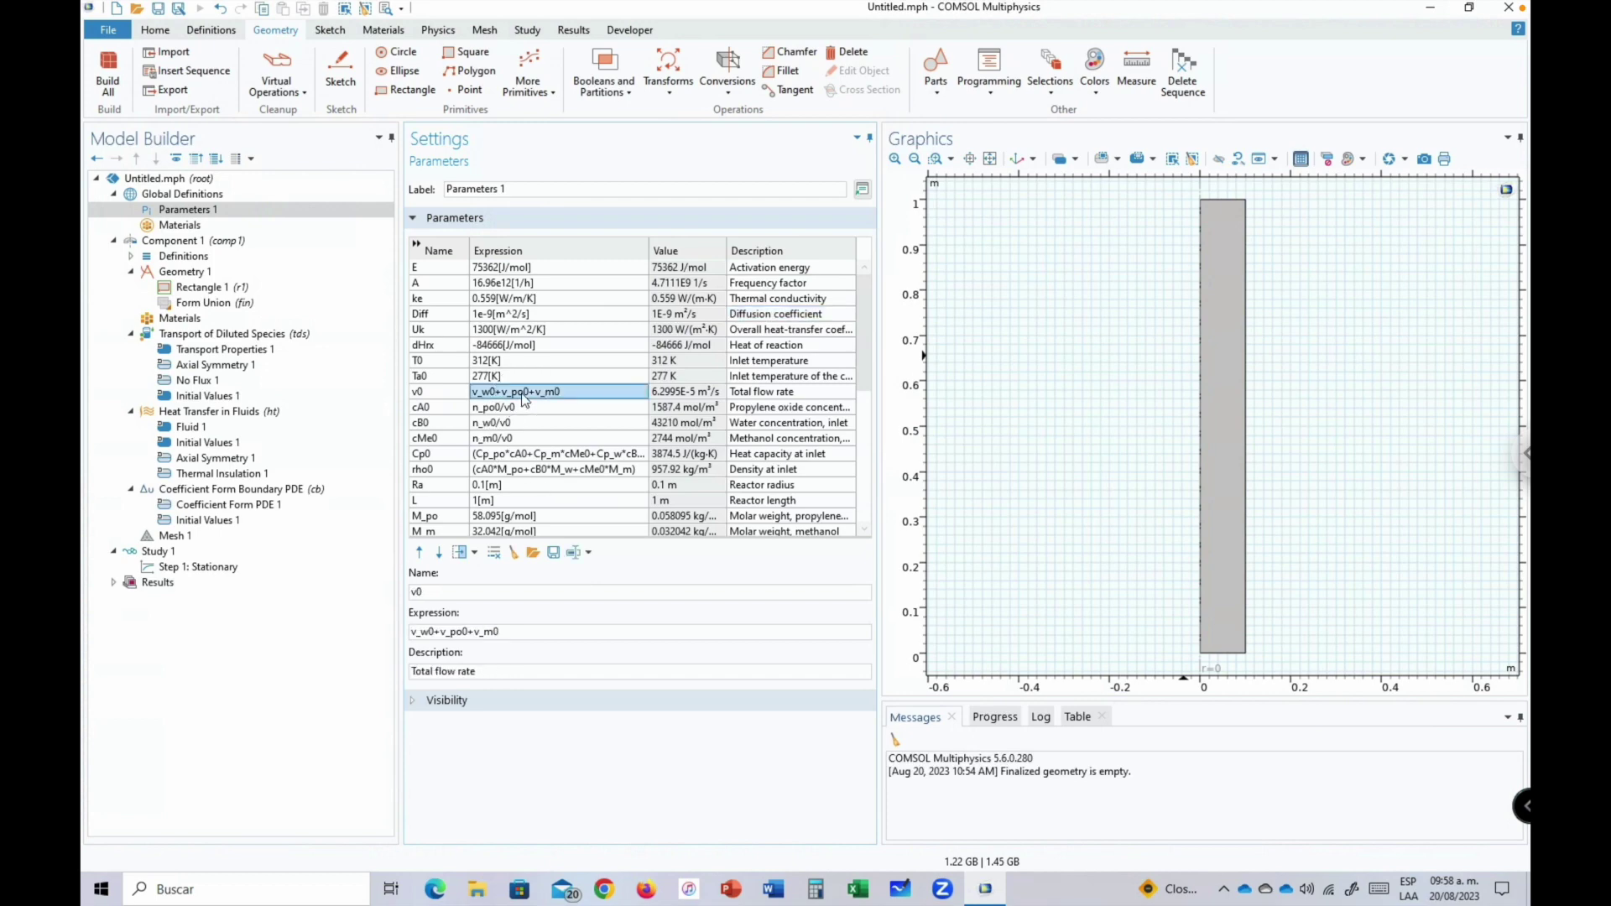
pyautogui.click(515, 408)
pyautogui.click(507, 424)
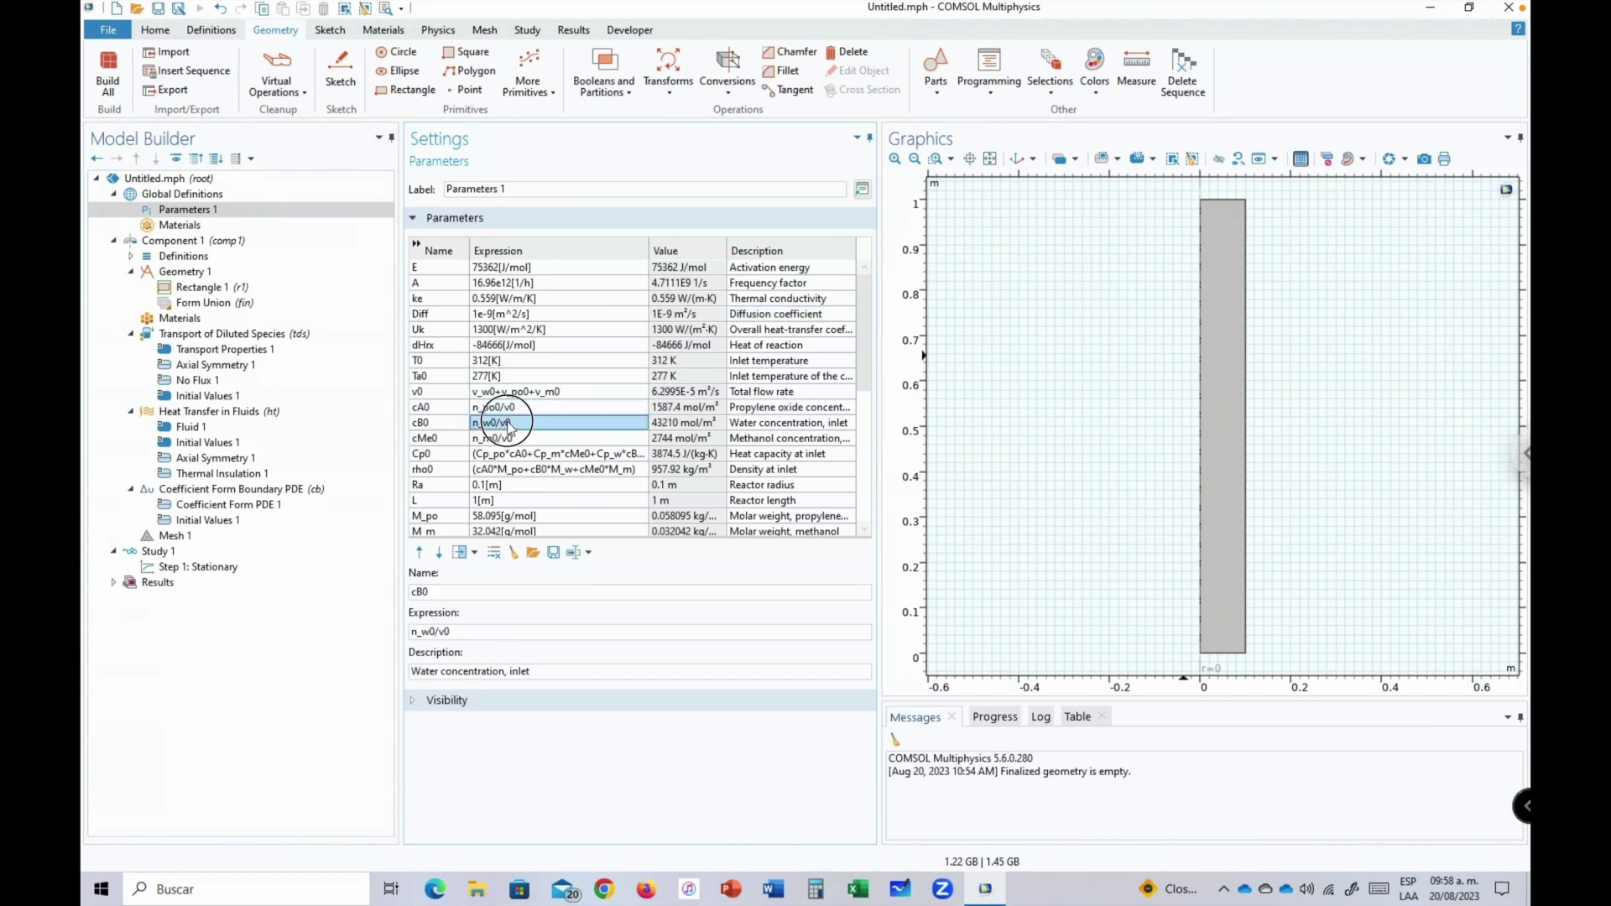
pyautogui.click(504, 438)
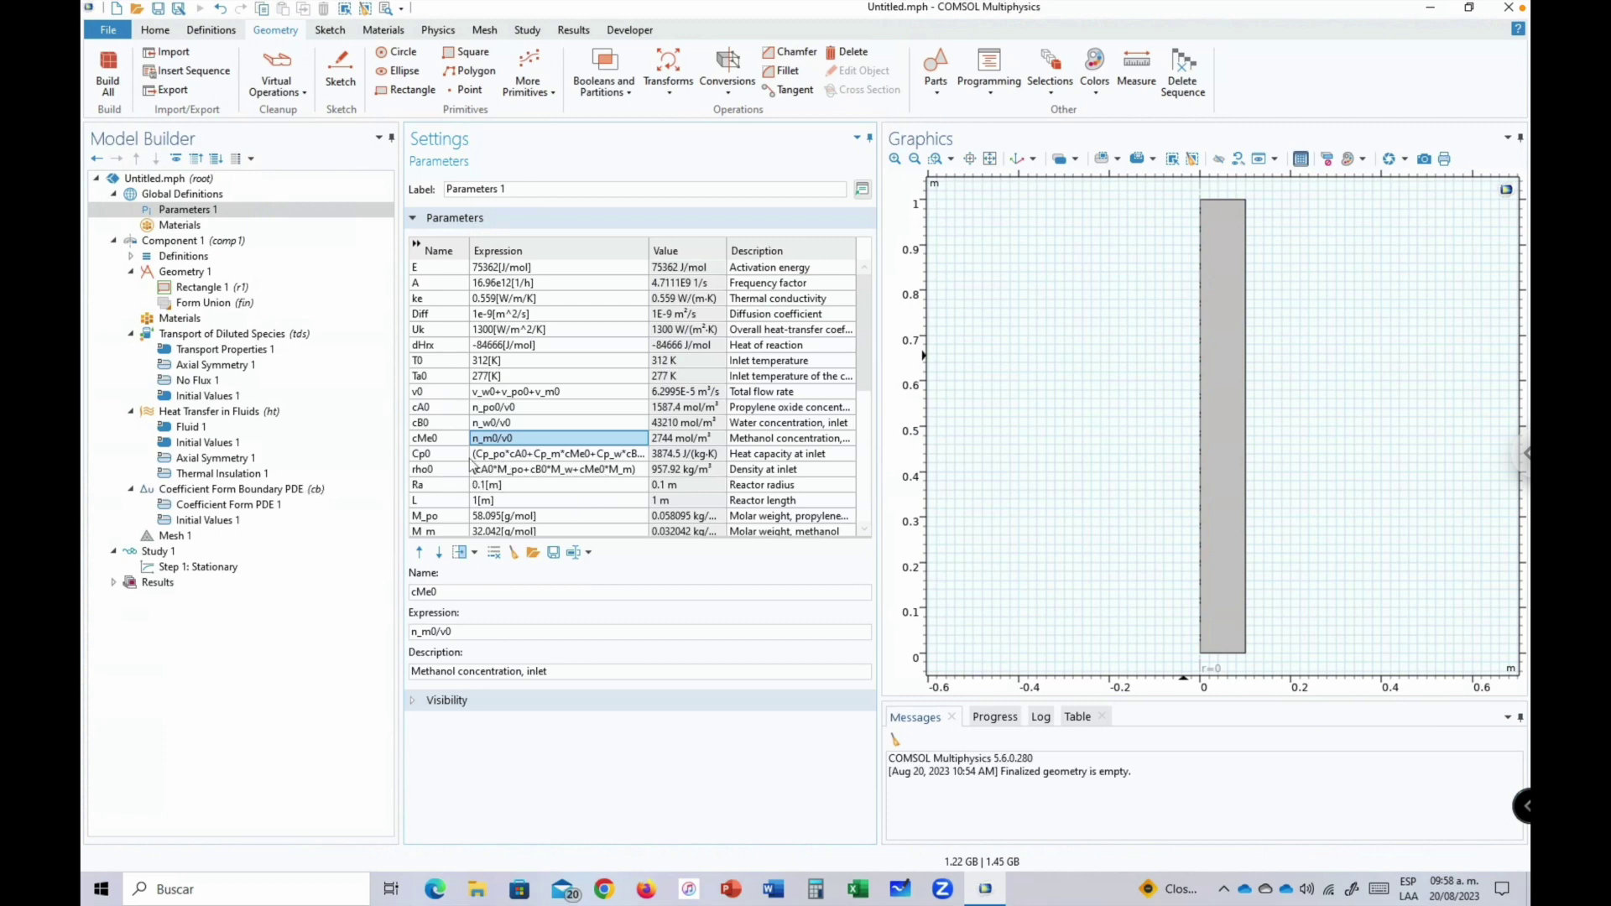
# Inspect the inlet heat capacity parameter Cp0, widening the Expression column to show its full formula.
pyautogui.click(772, 456)
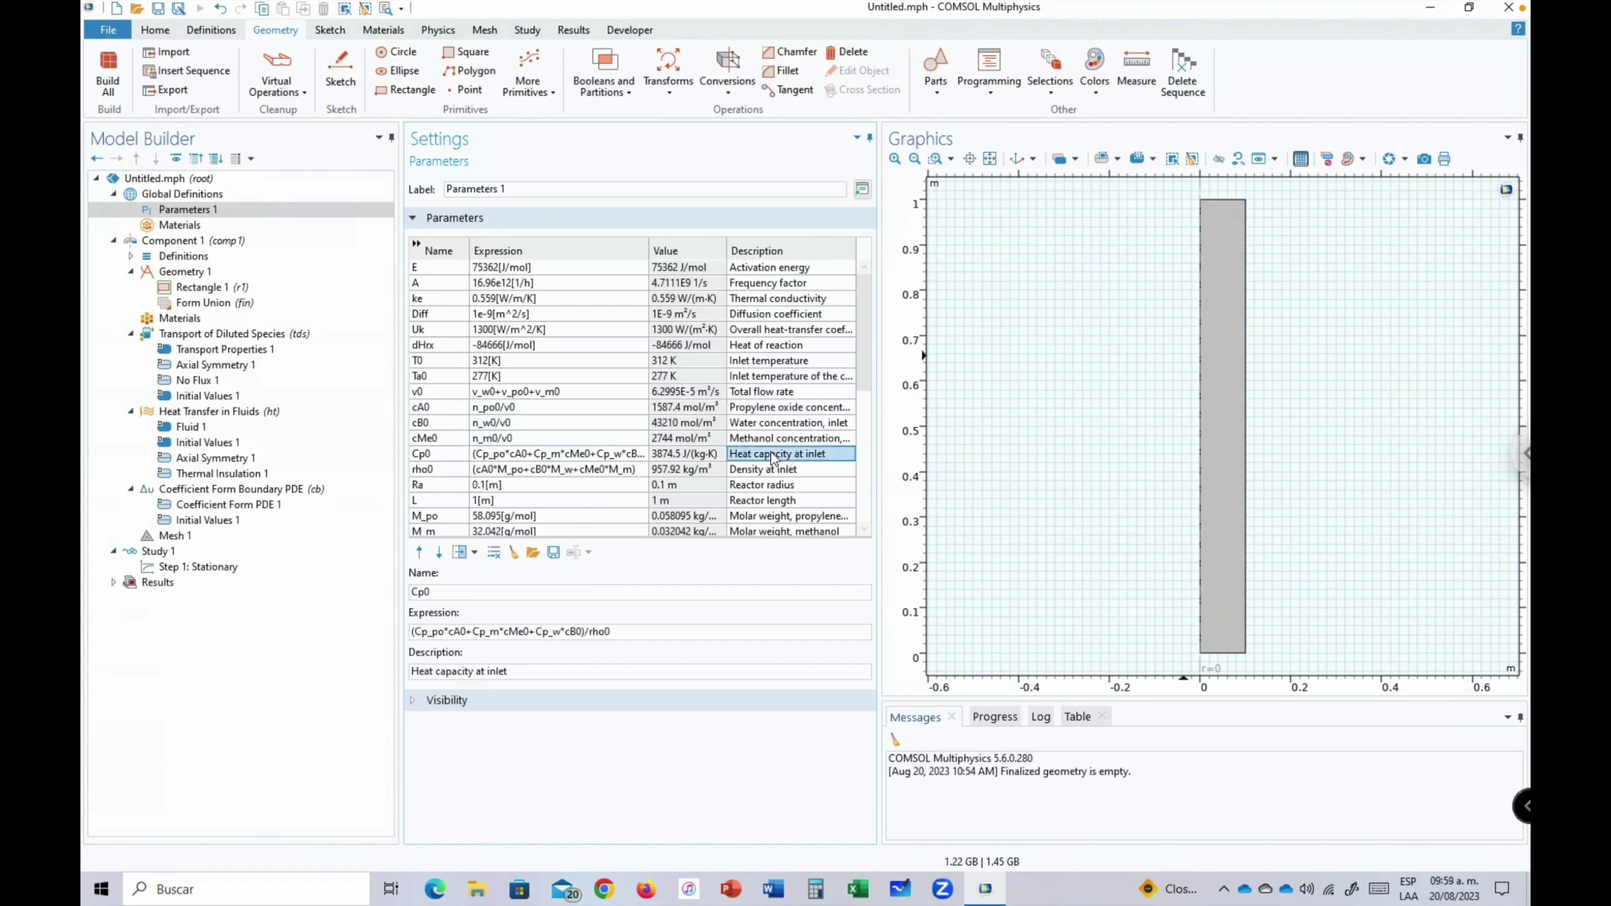
pyautogui.click(525, 461)
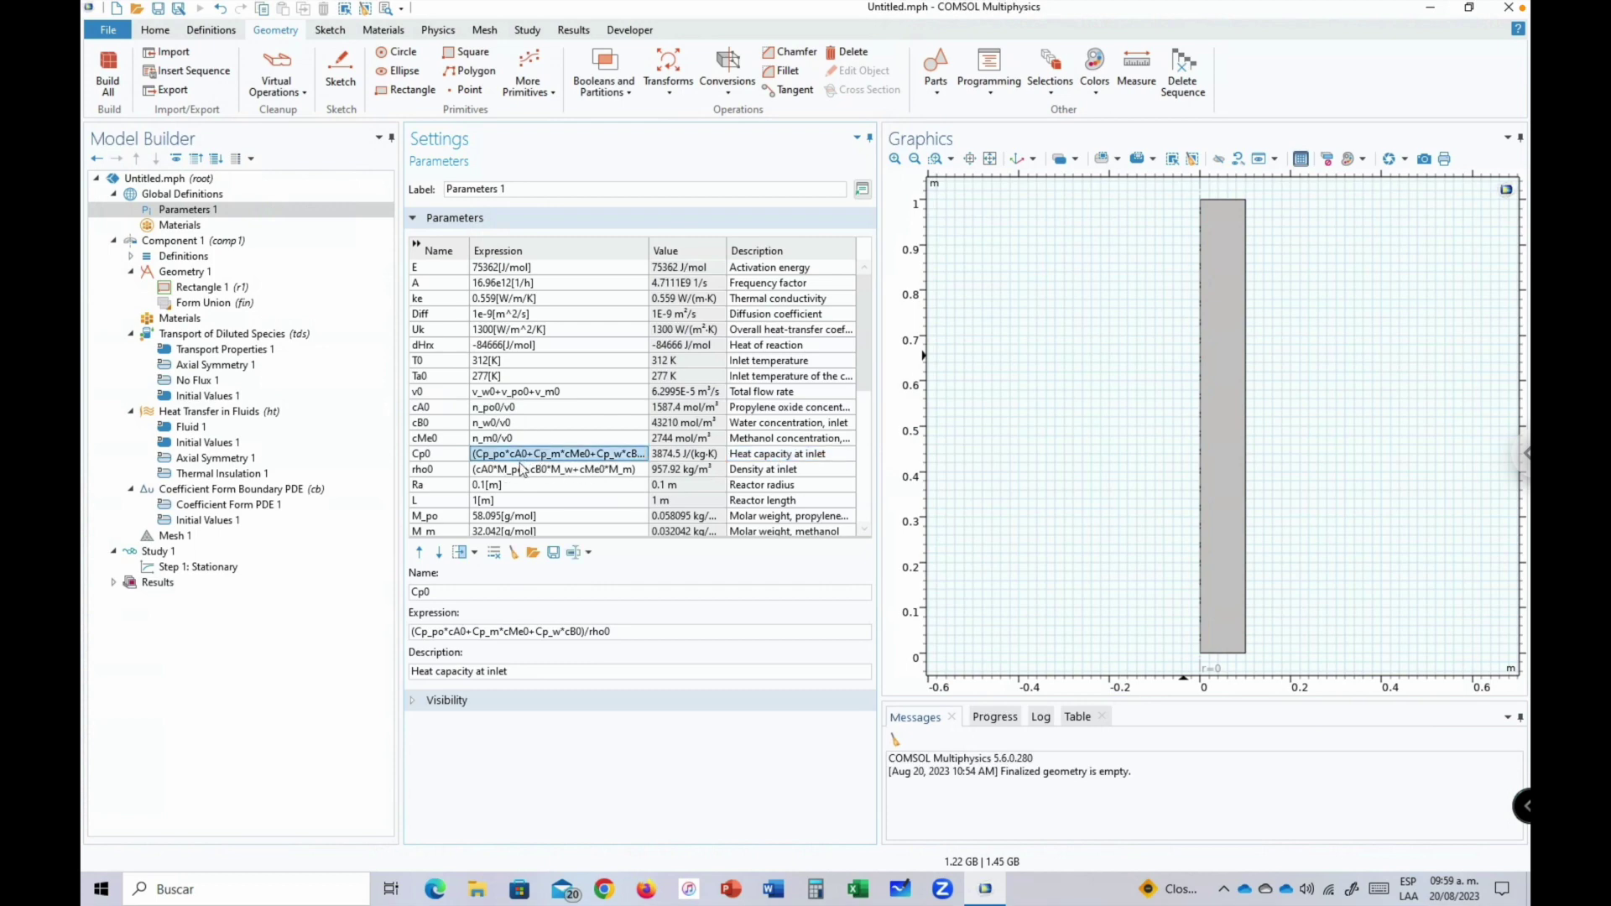
pyautogui.moveTo(648, 251); pyautogui.dragTo(697, 254)
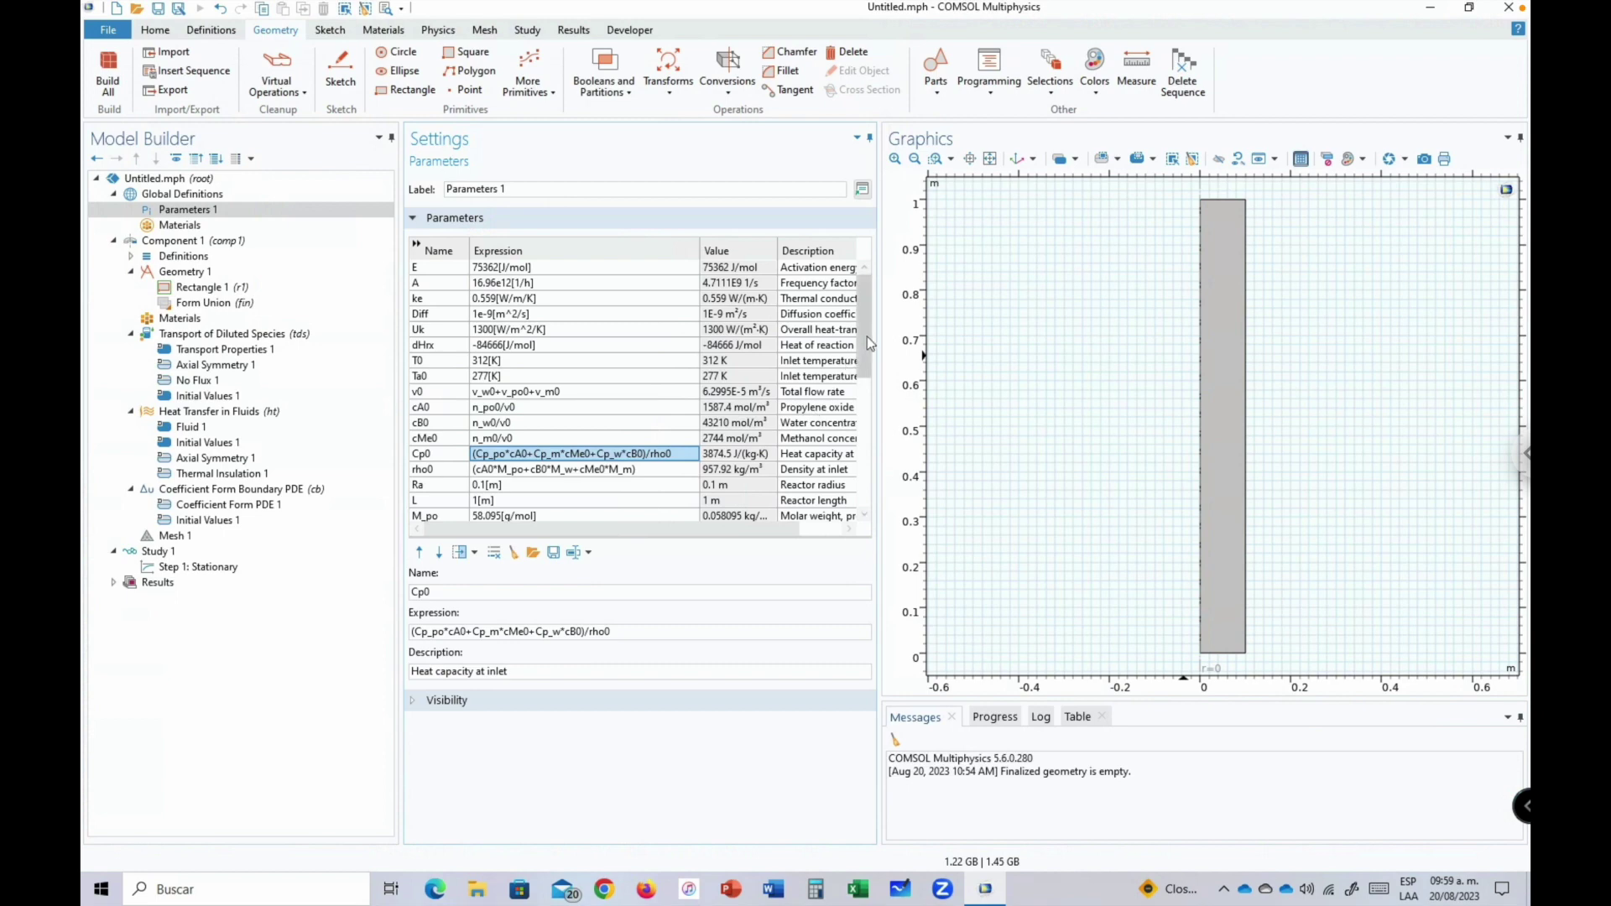
# Examine the inlet volumetric flow rate expressions v_po0, v_m0 and v_w0 and the water molar flow rate n_w0 in the parameter table.
pyautogui.moveTo(866, 344); pyautogui.dragTo(857, 480)
pyautogui.click(520, 392)
pyautogui.click(516, 408)
pyautogui.click(512, 424)
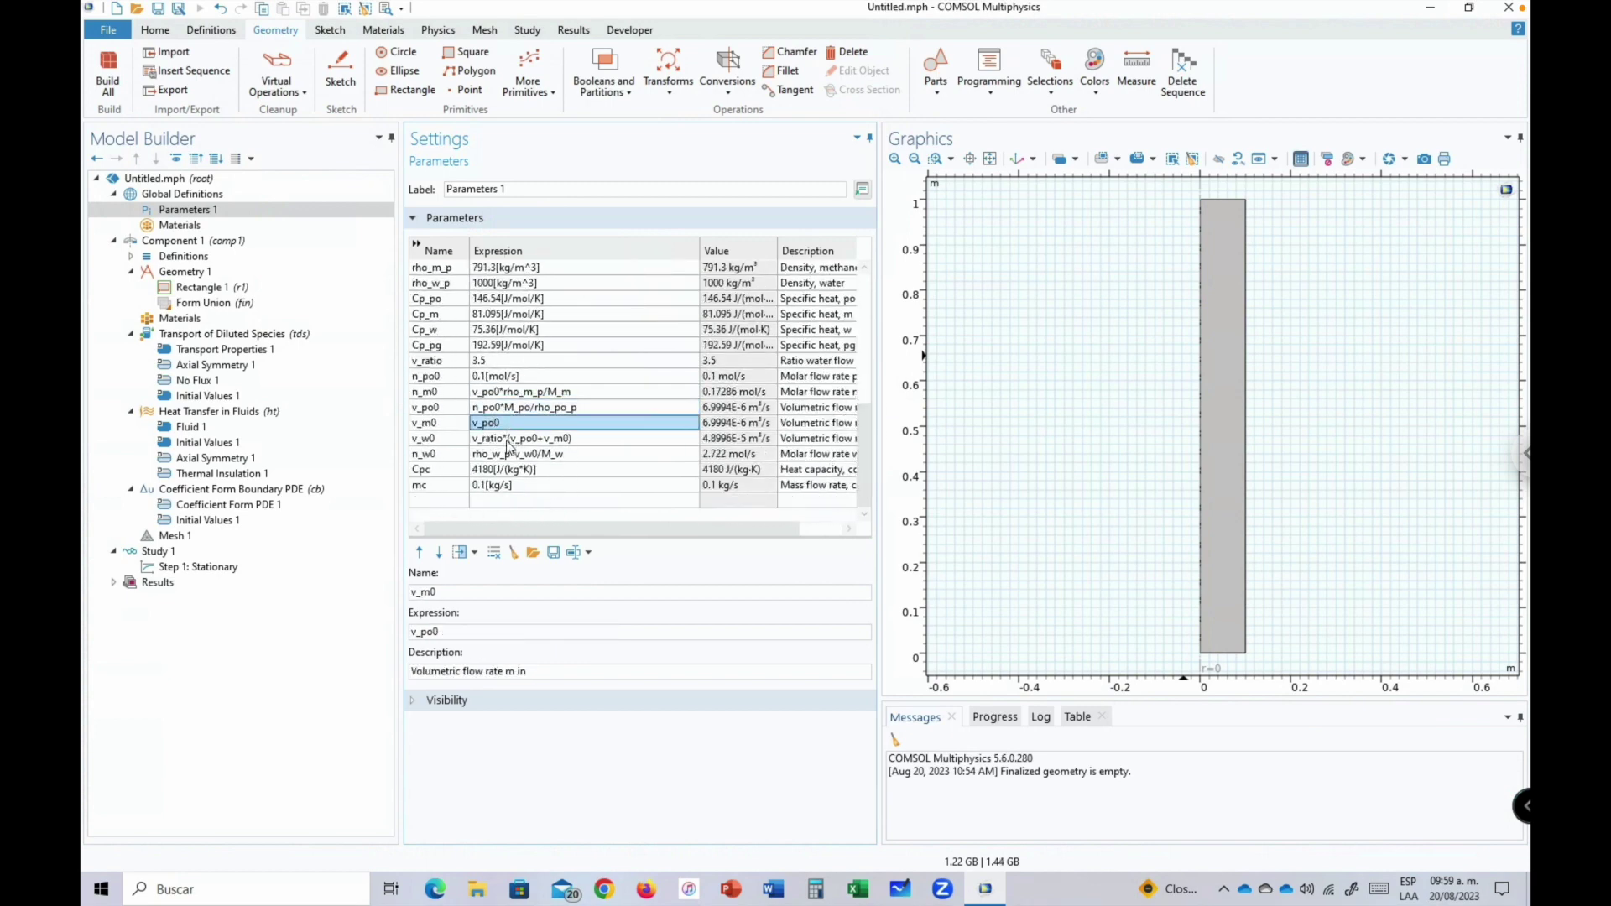
pyautogui.click(508, 439)
pyautogui.click(518, 454)
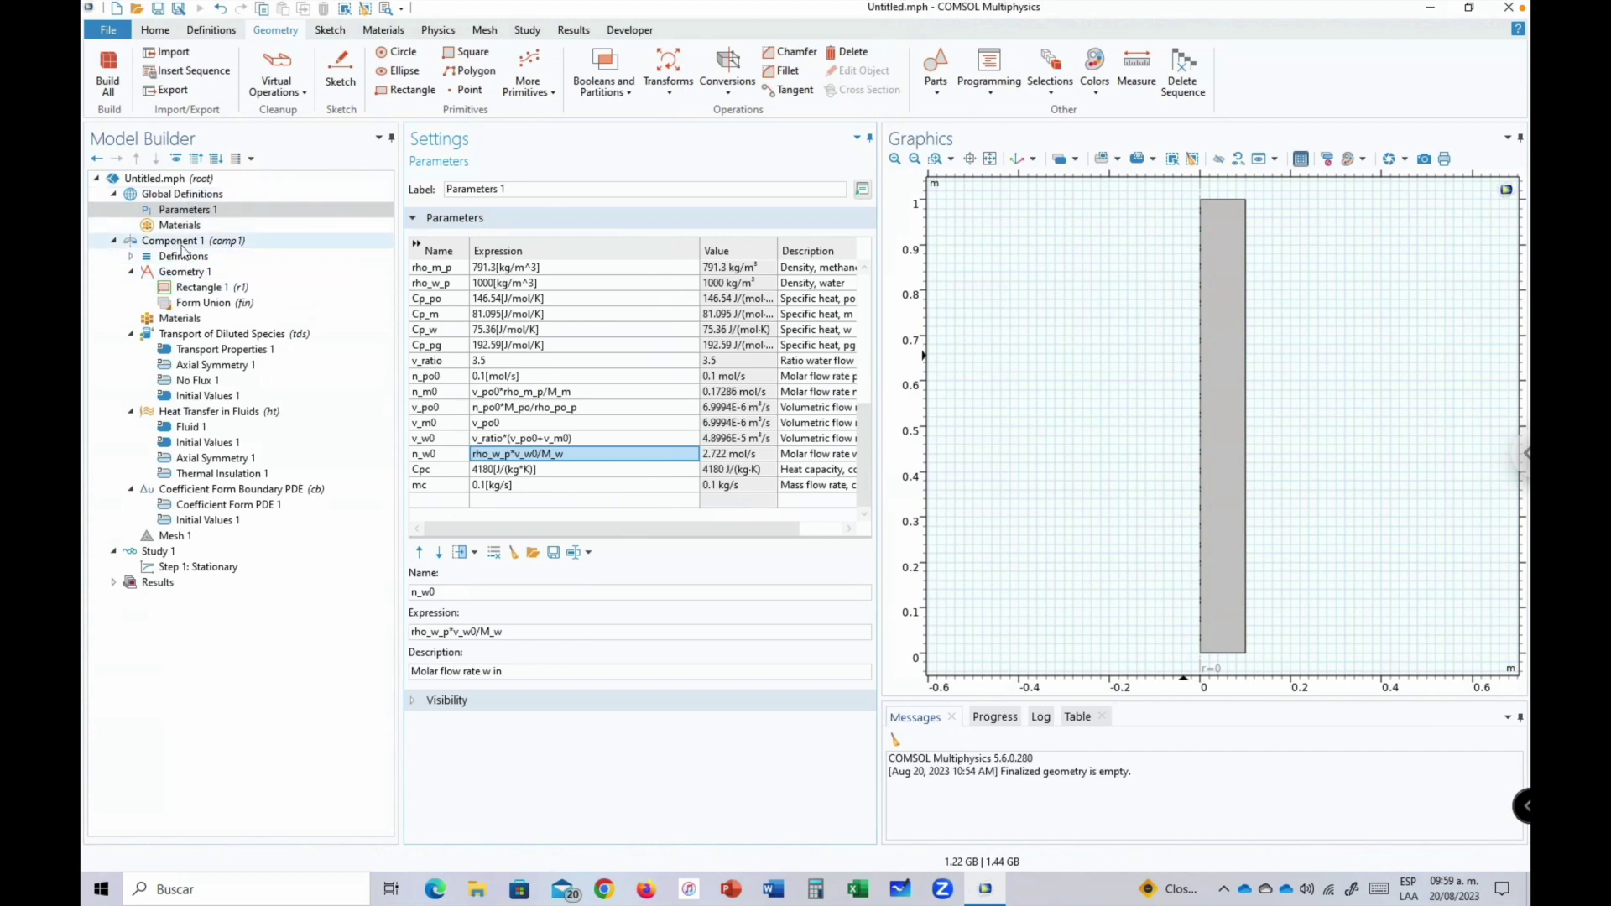
# Add a Variables node to the Definitions of Component 1.
pyautogui.click(131, 257)
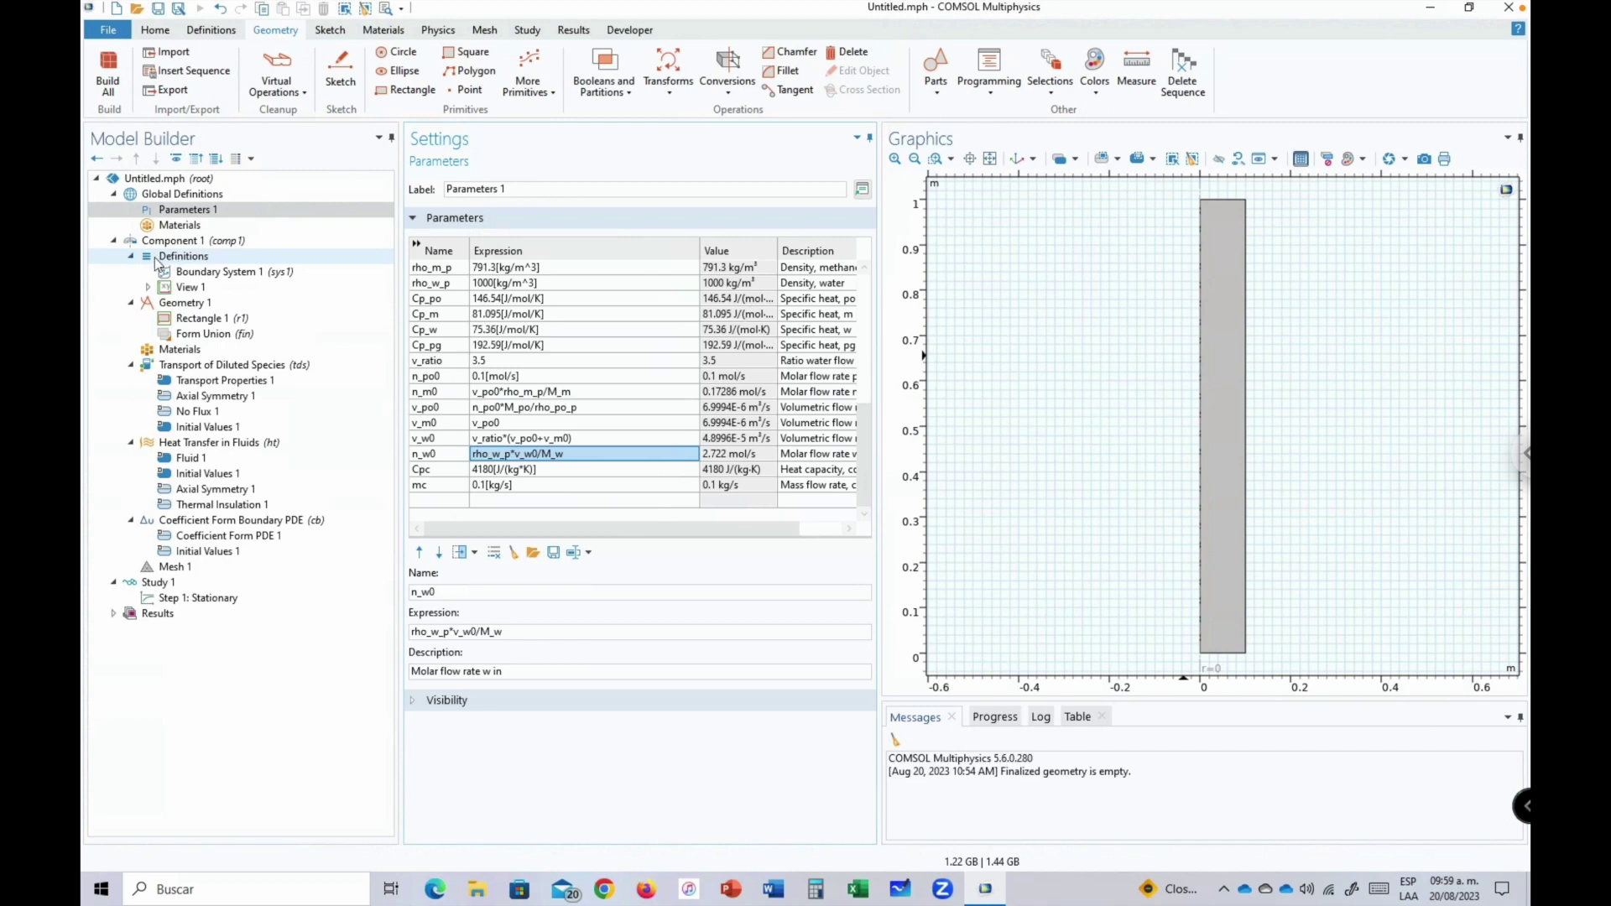
pyautogui.click(131, 257)
pyautogui.rightClick(172, 257)
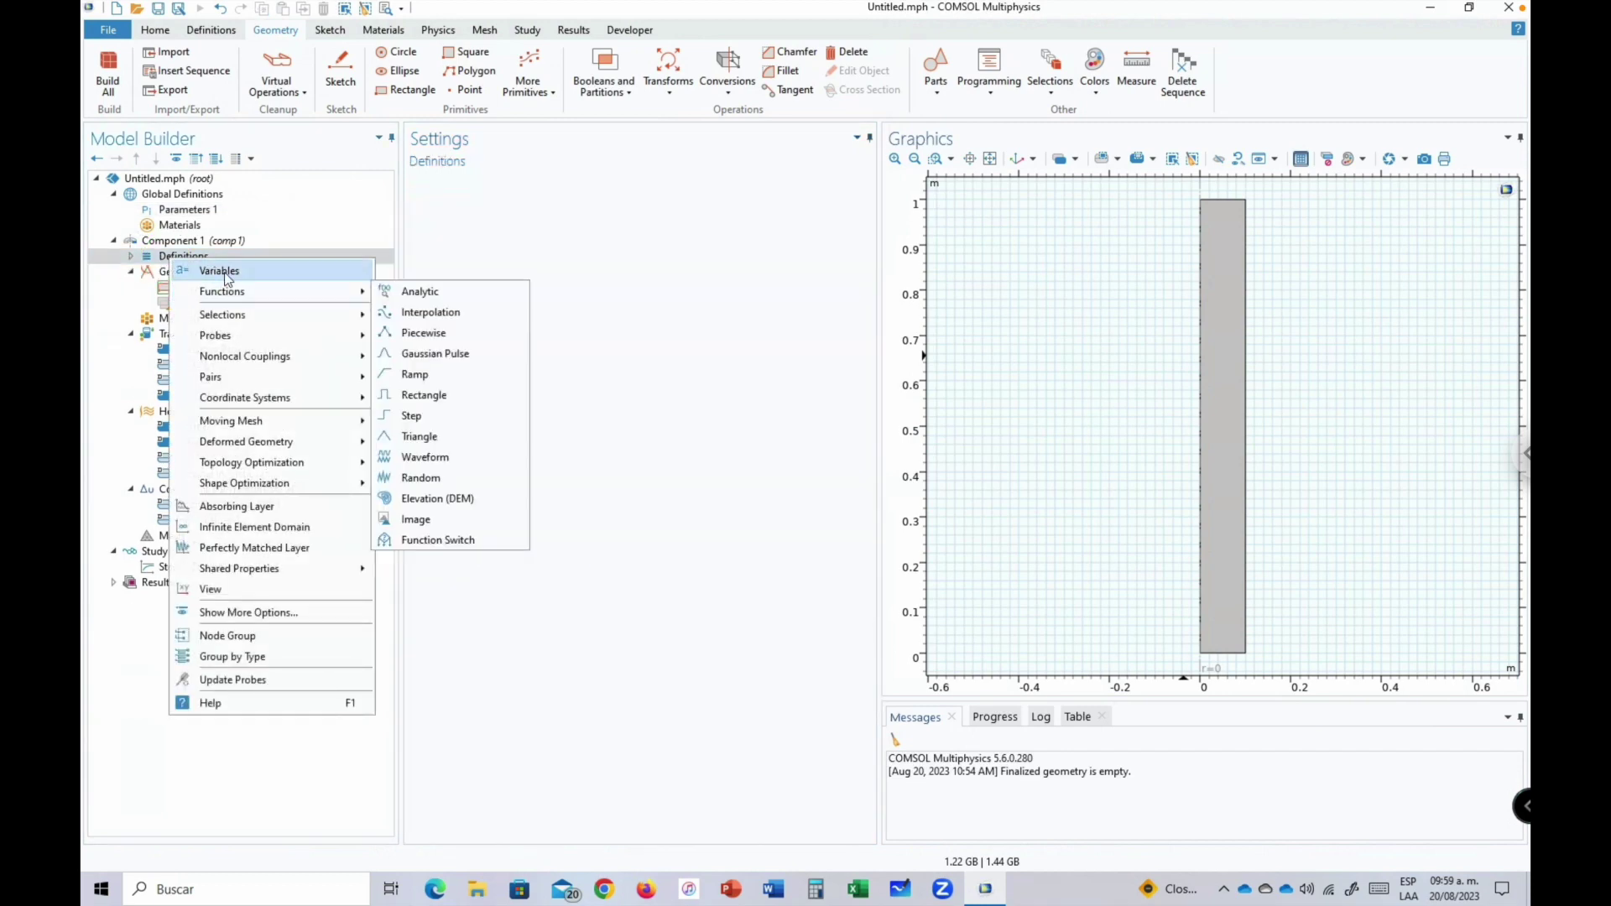
pyautogui.click(222, 274)
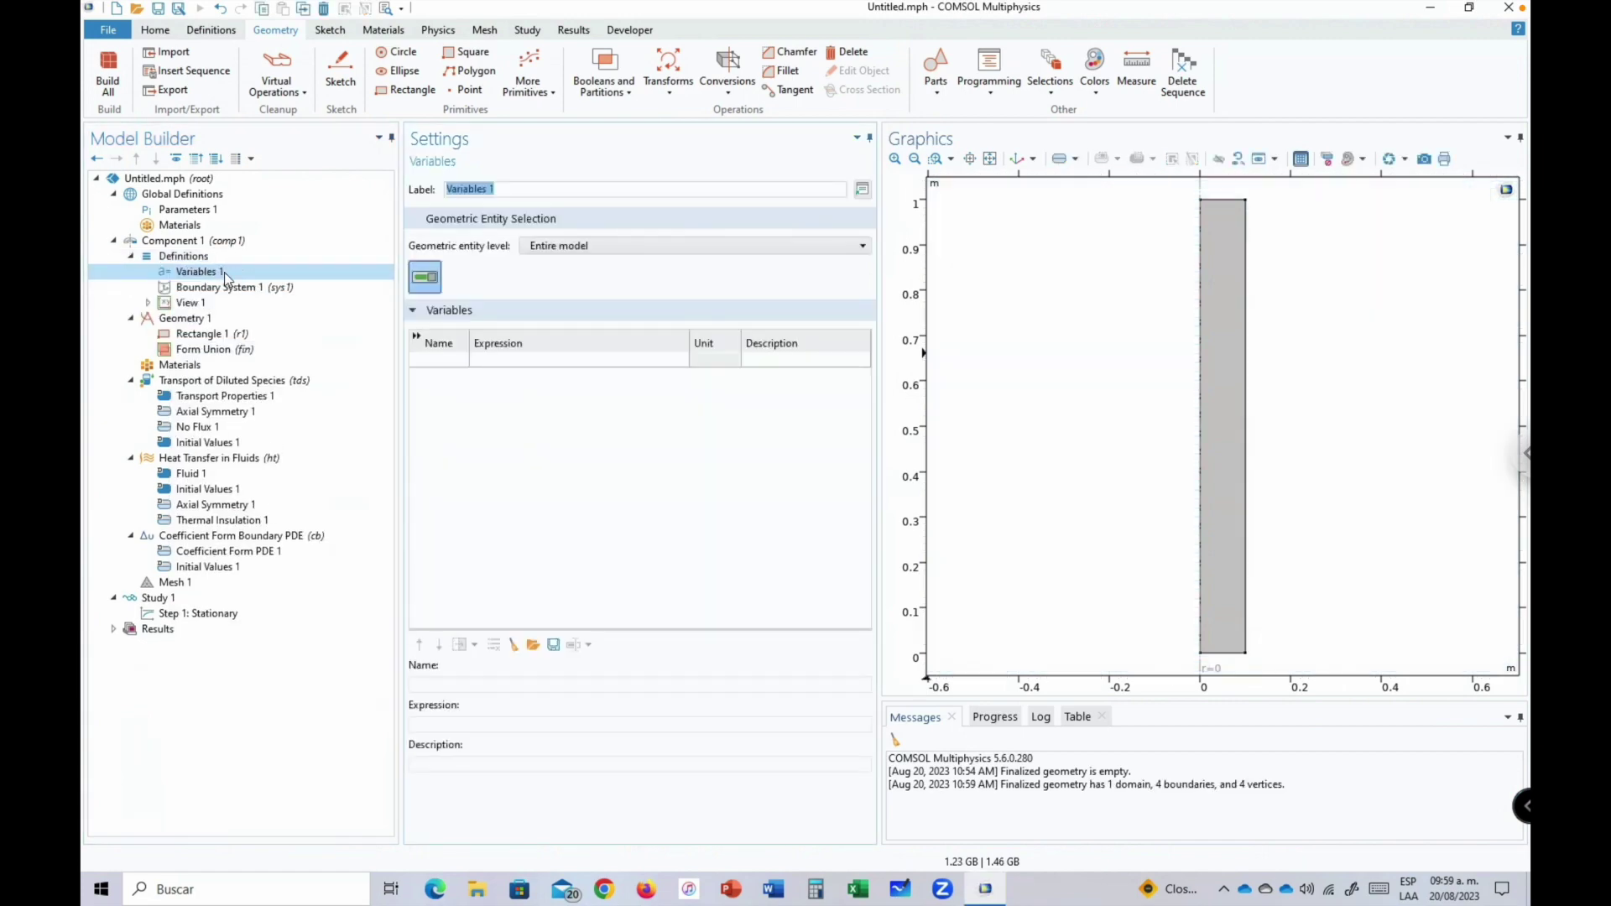
# Load the tubular_reactor_variables(1) text file from the Descargas folder into the Variables 1 table.
pyautogui.click(534, 645)
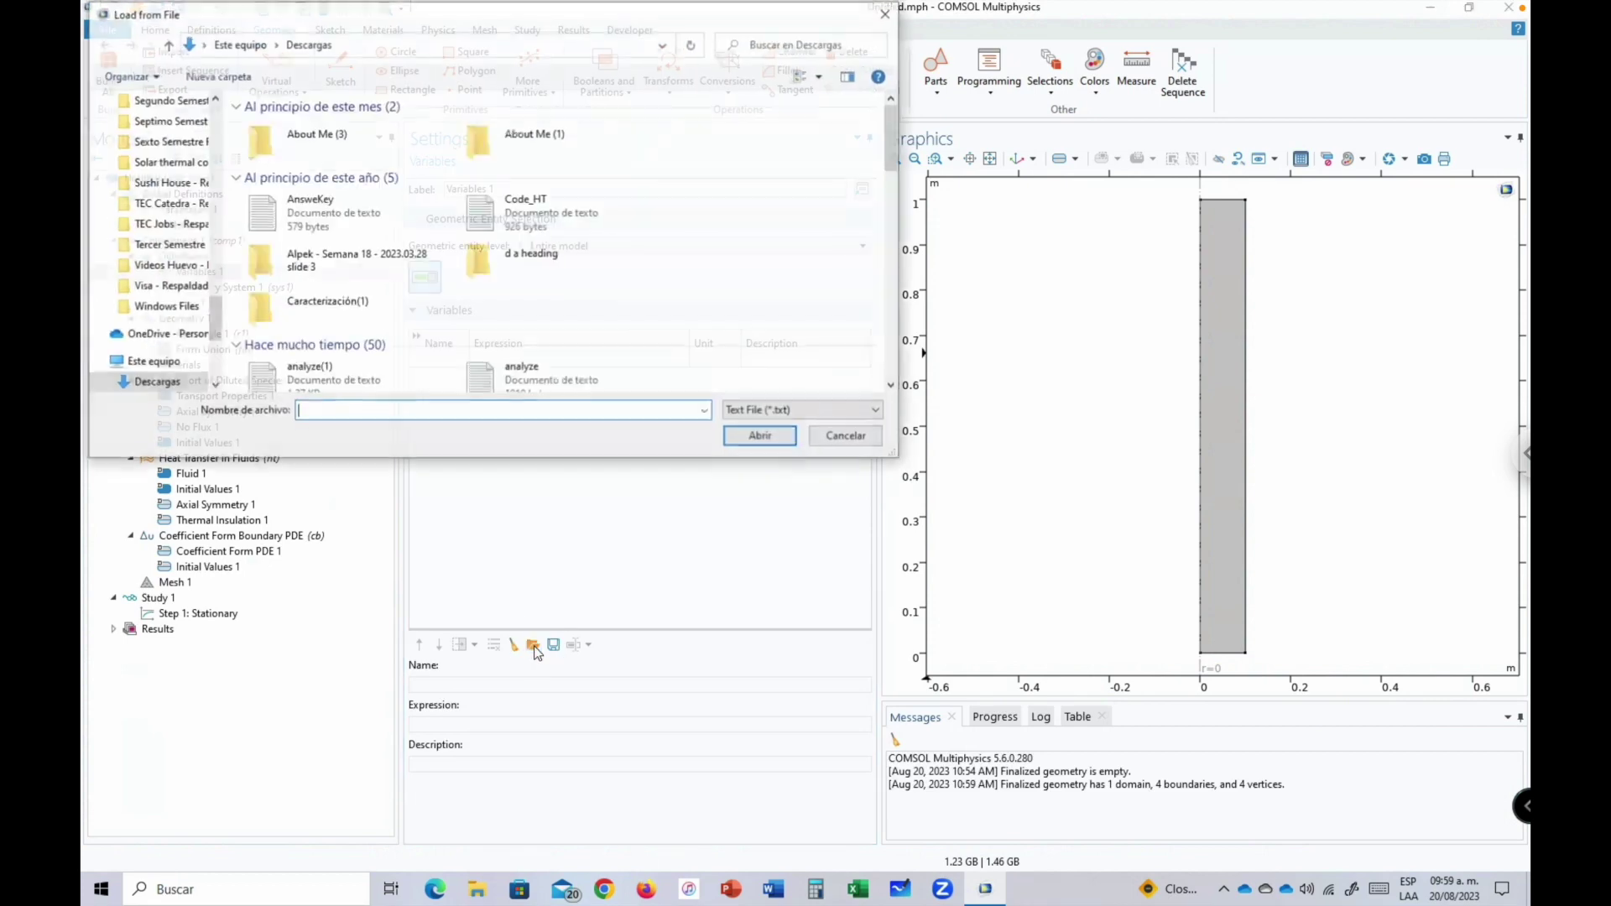
pyautogui.click(847, 437)
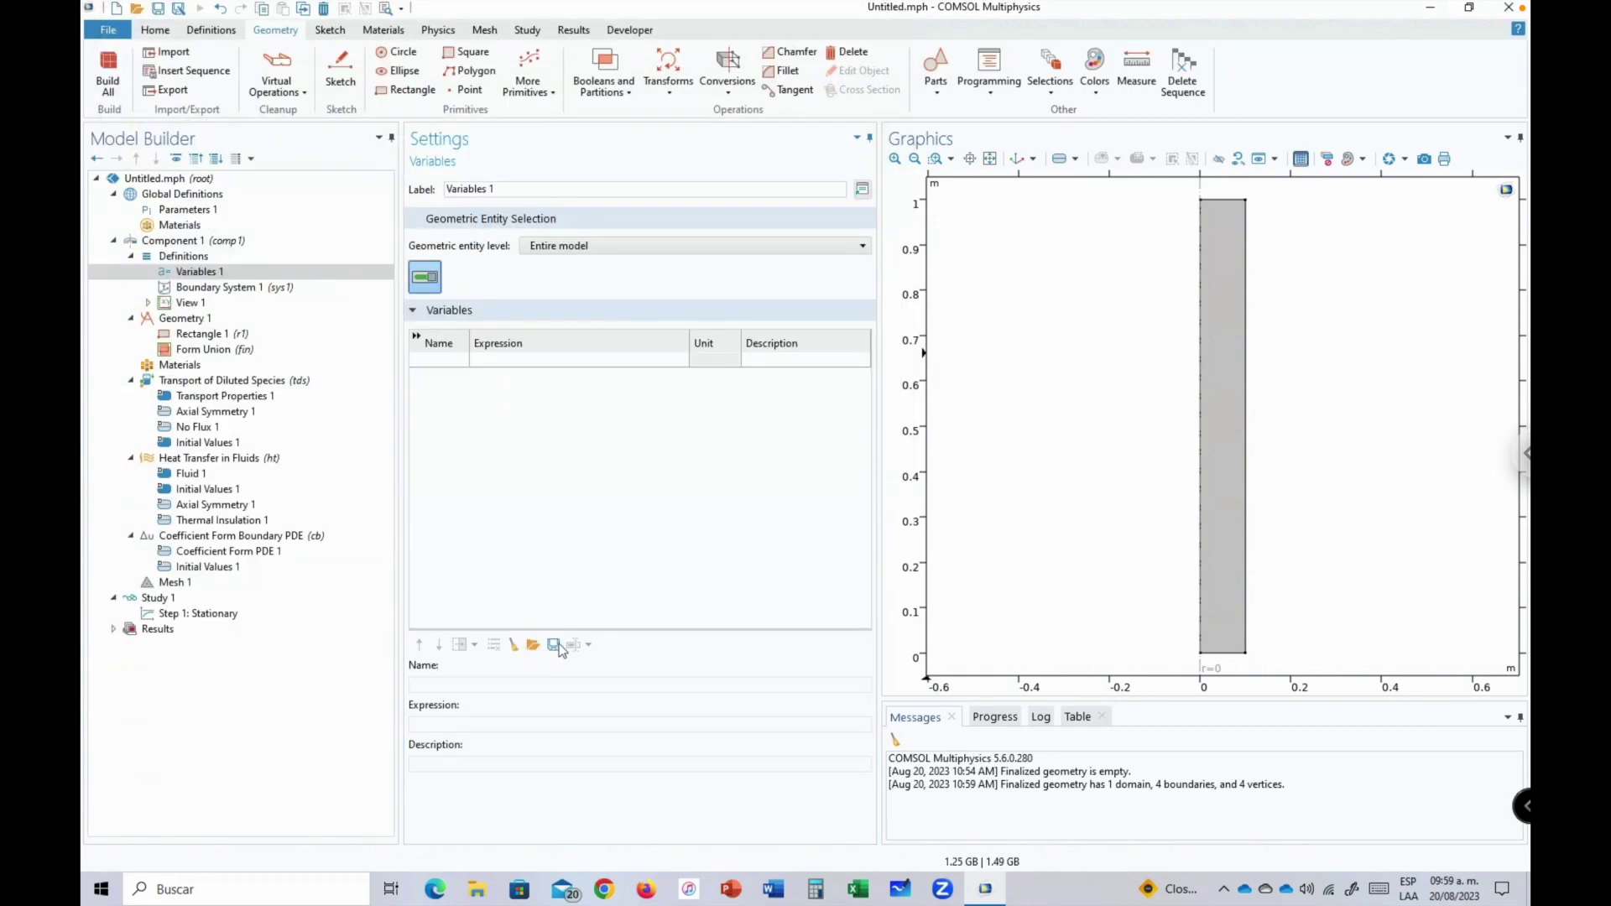
pyautogui.click(534, 644)
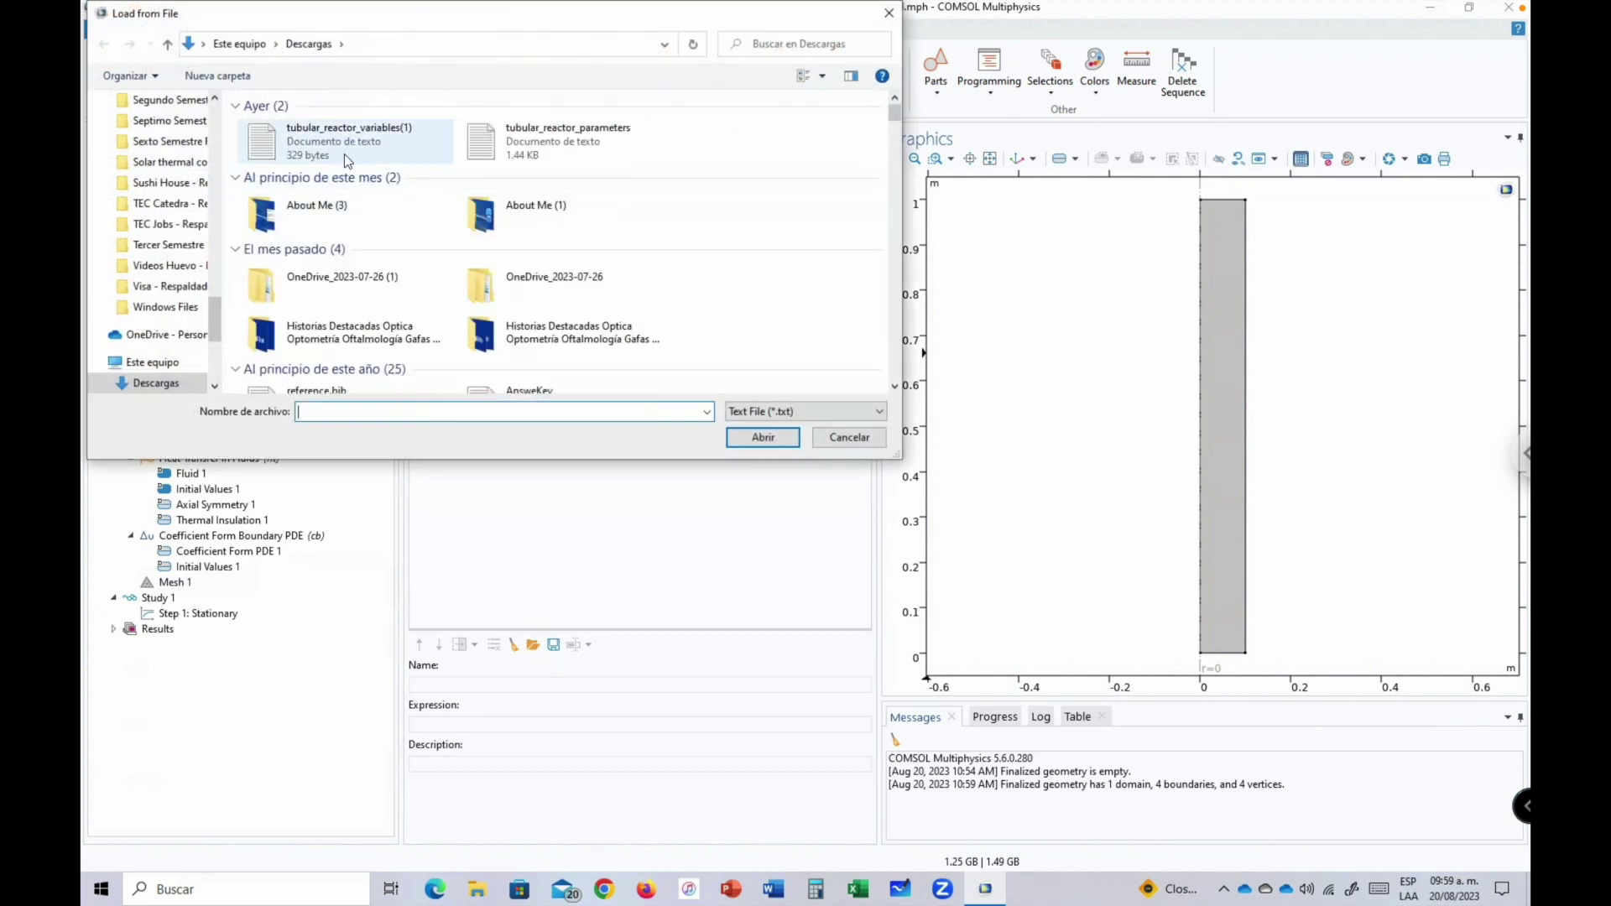
pyautogui.click(336, 146)
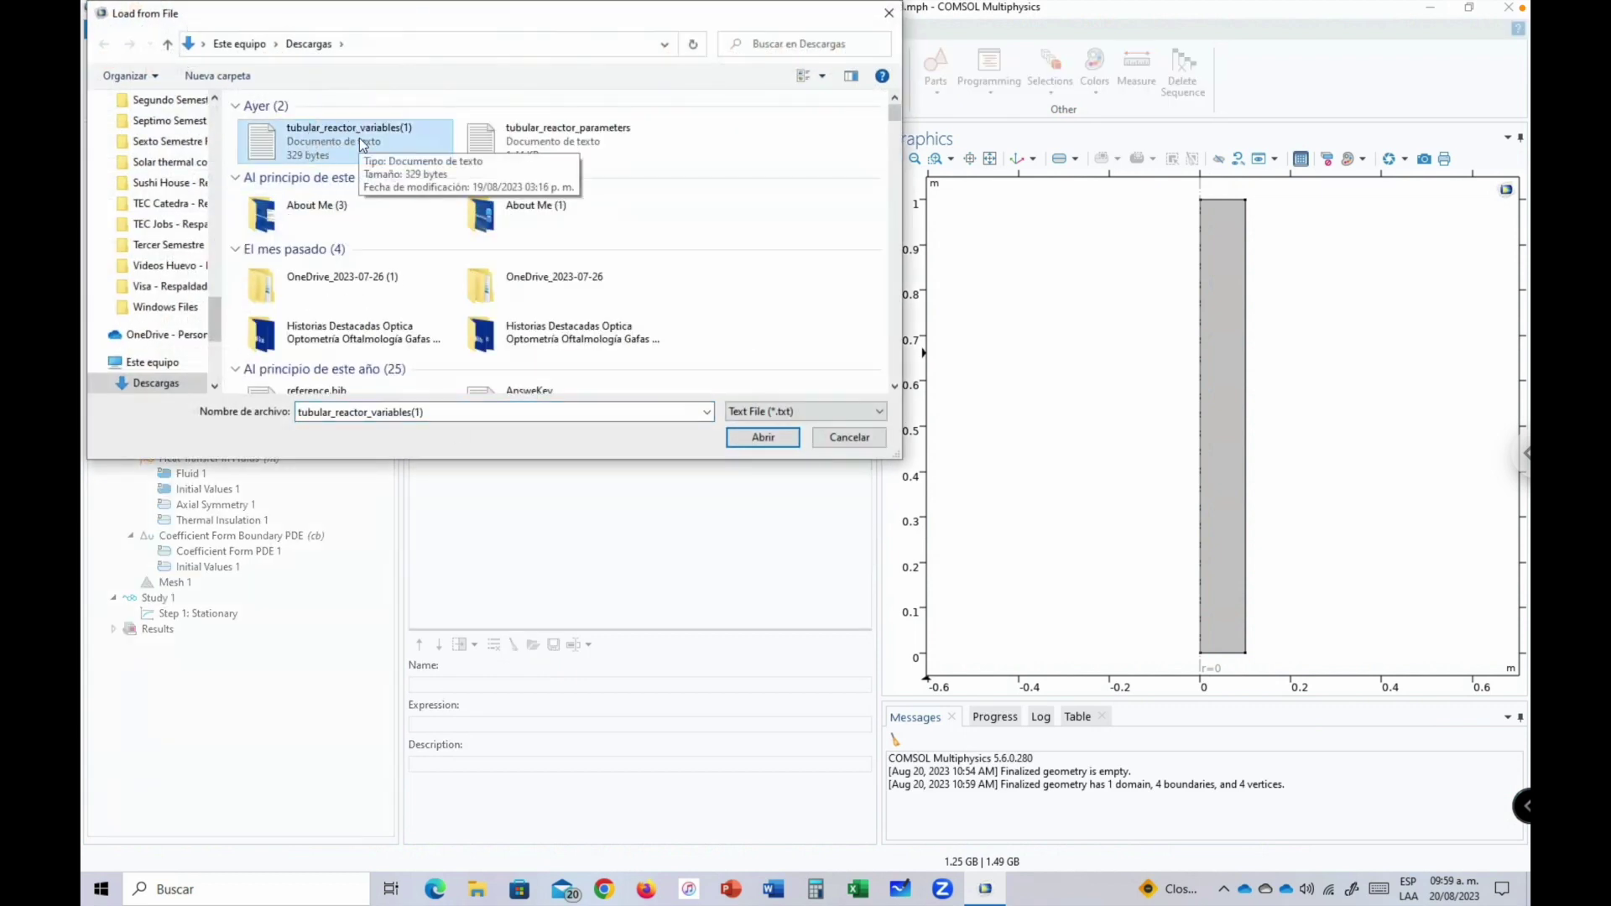
pyautogui.doubleClick(359, 138)
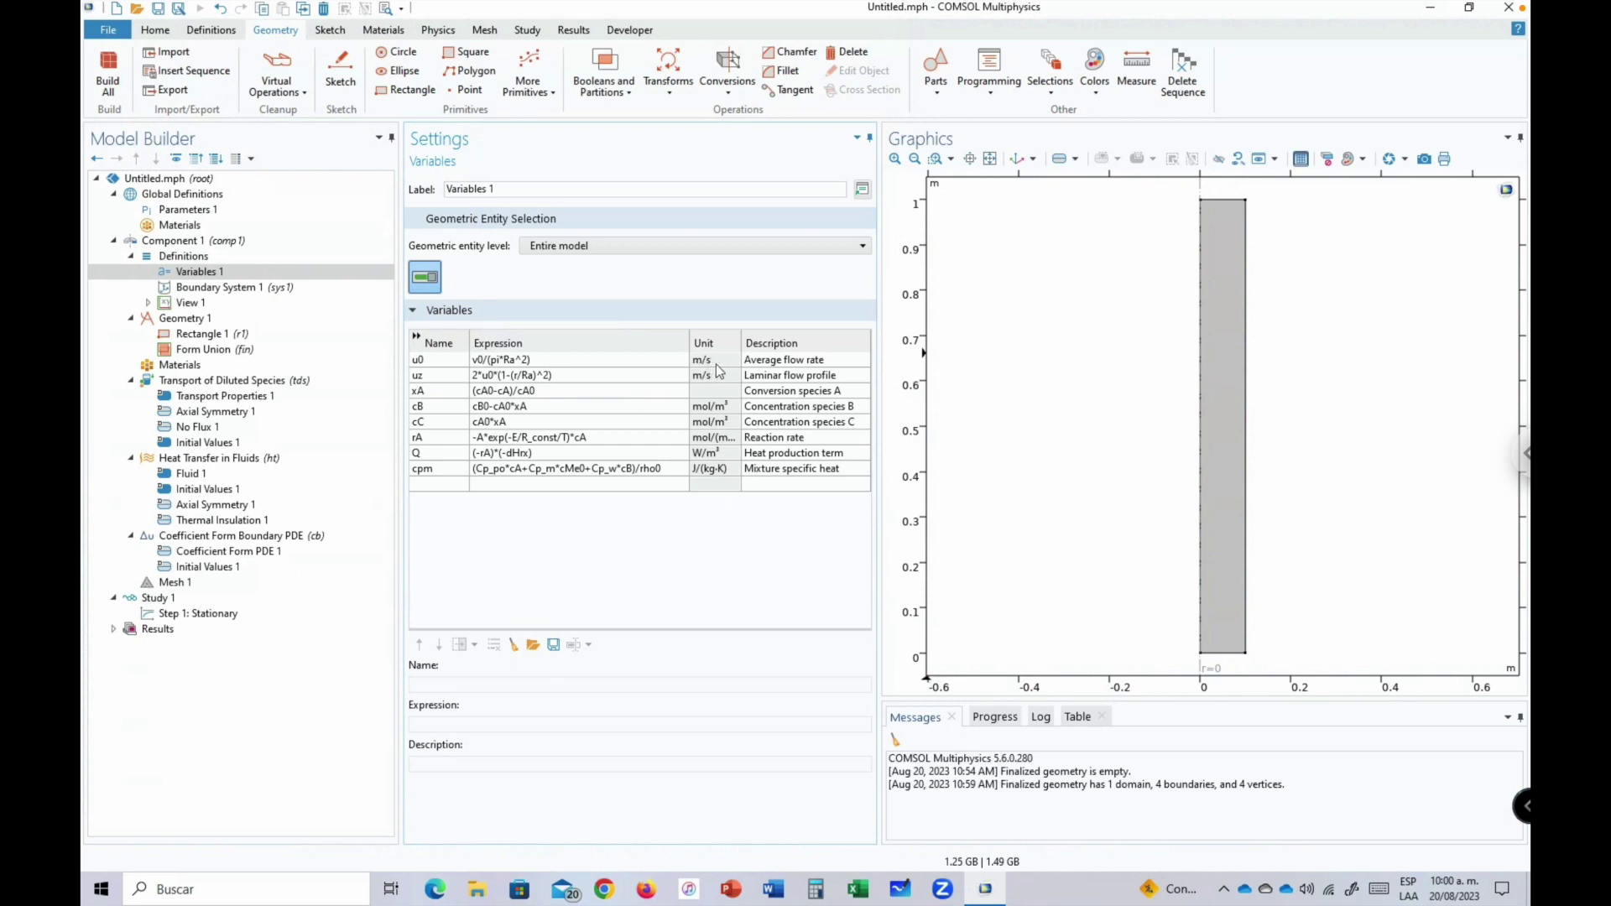
# Examine the expressions and descriptions of average flow rate u0, laminar flow profile uz and species A conversion xA.
pyautogui.click(481, 363)
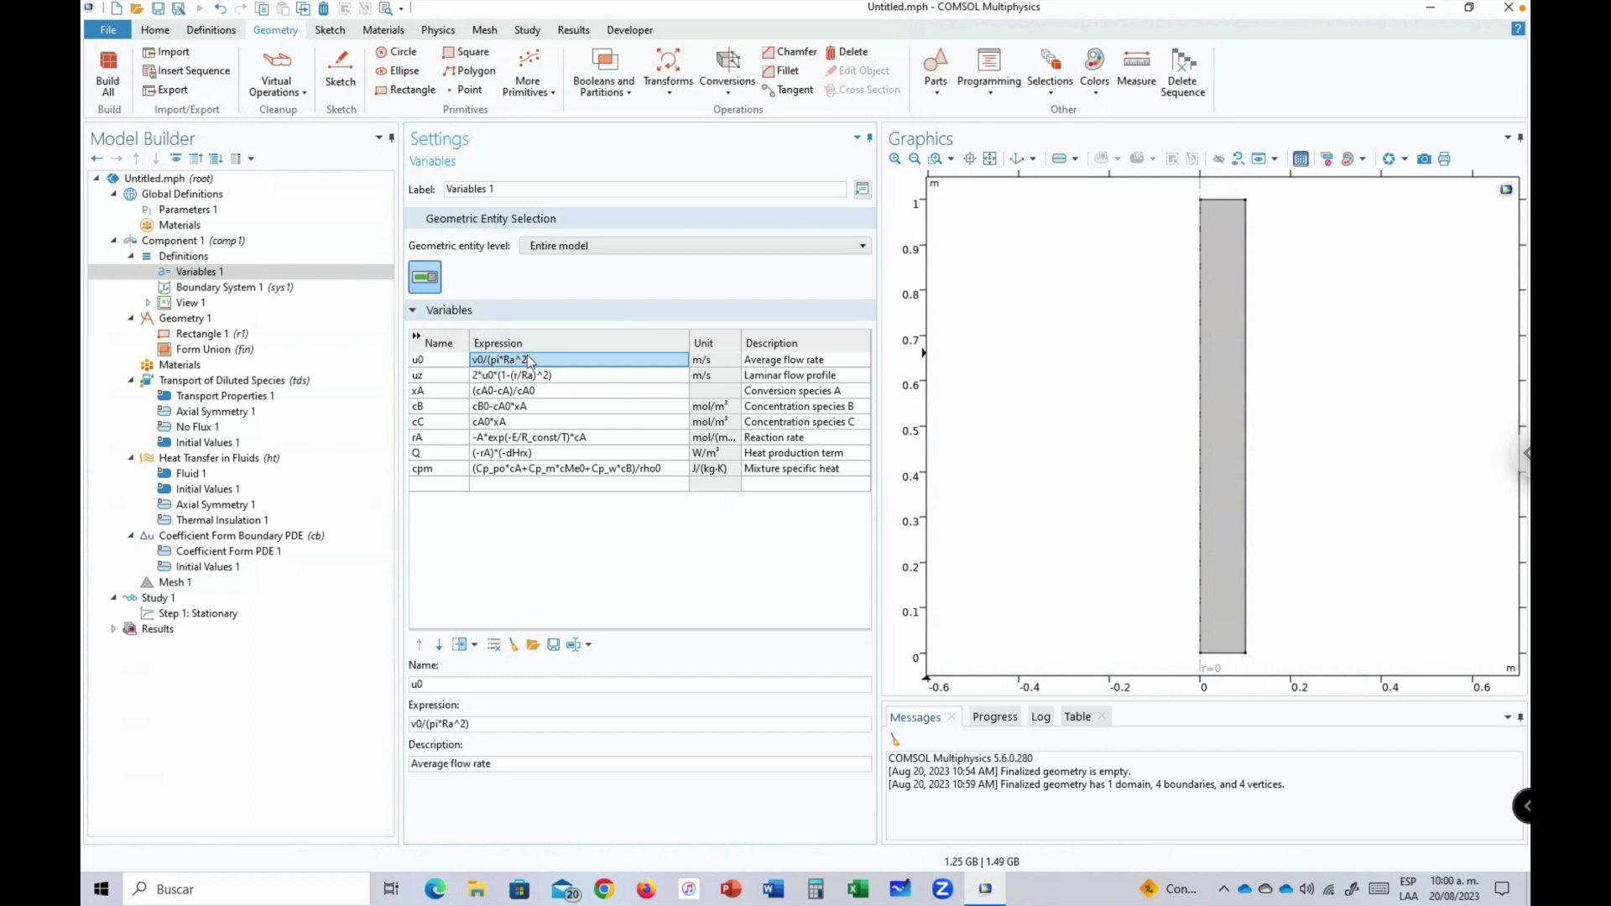
pyautogui.click(774, 377)
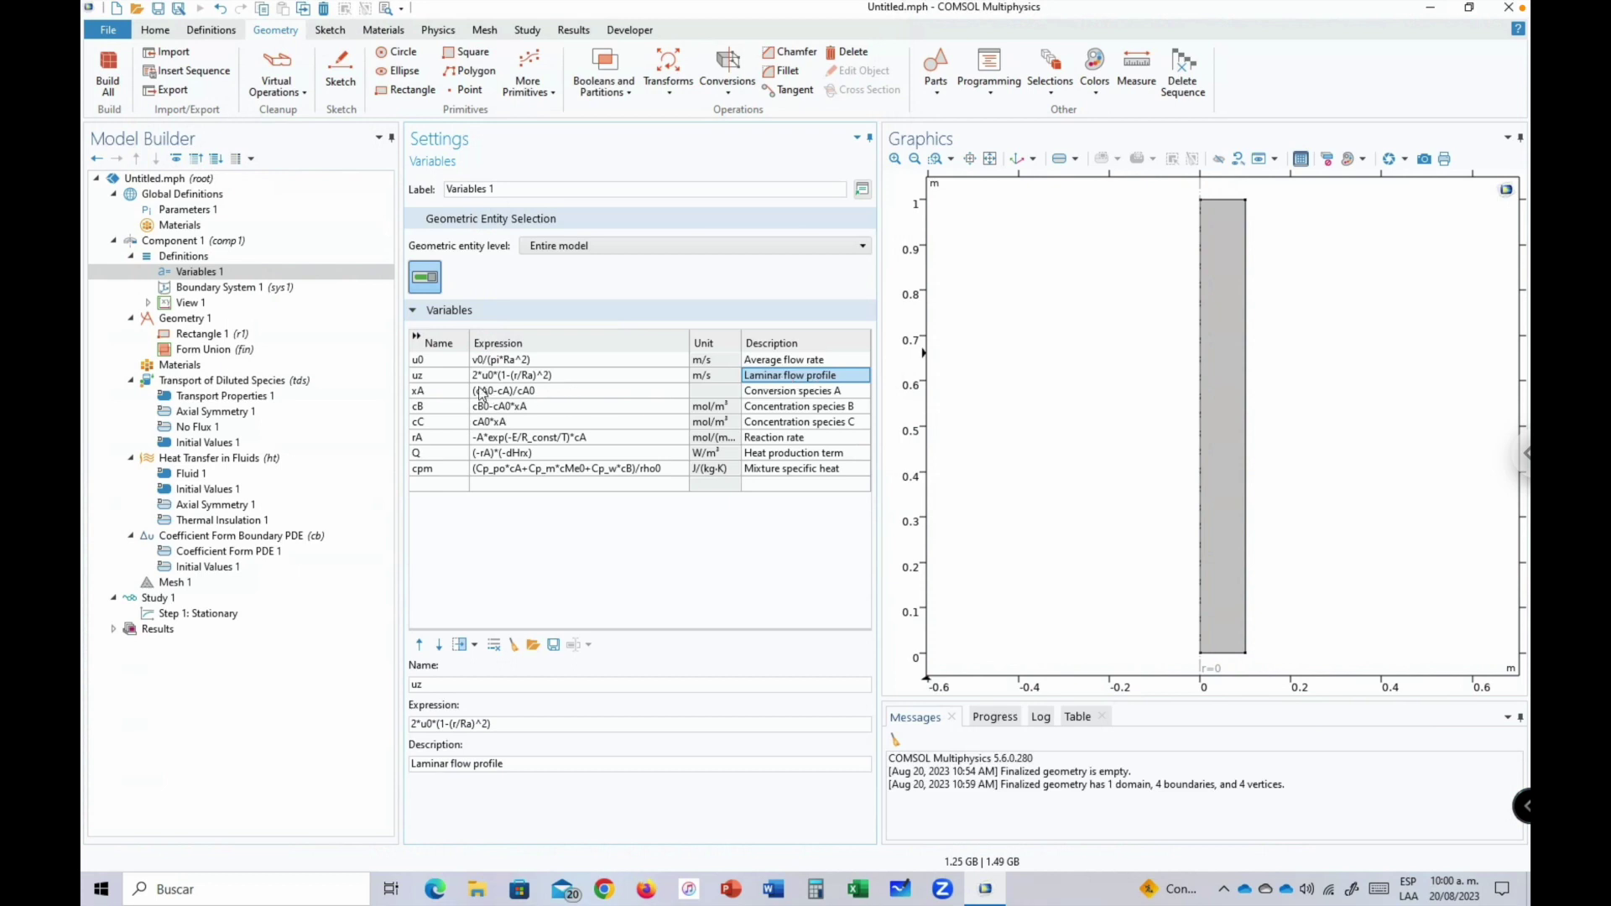
pyautogui.click(535, 379)
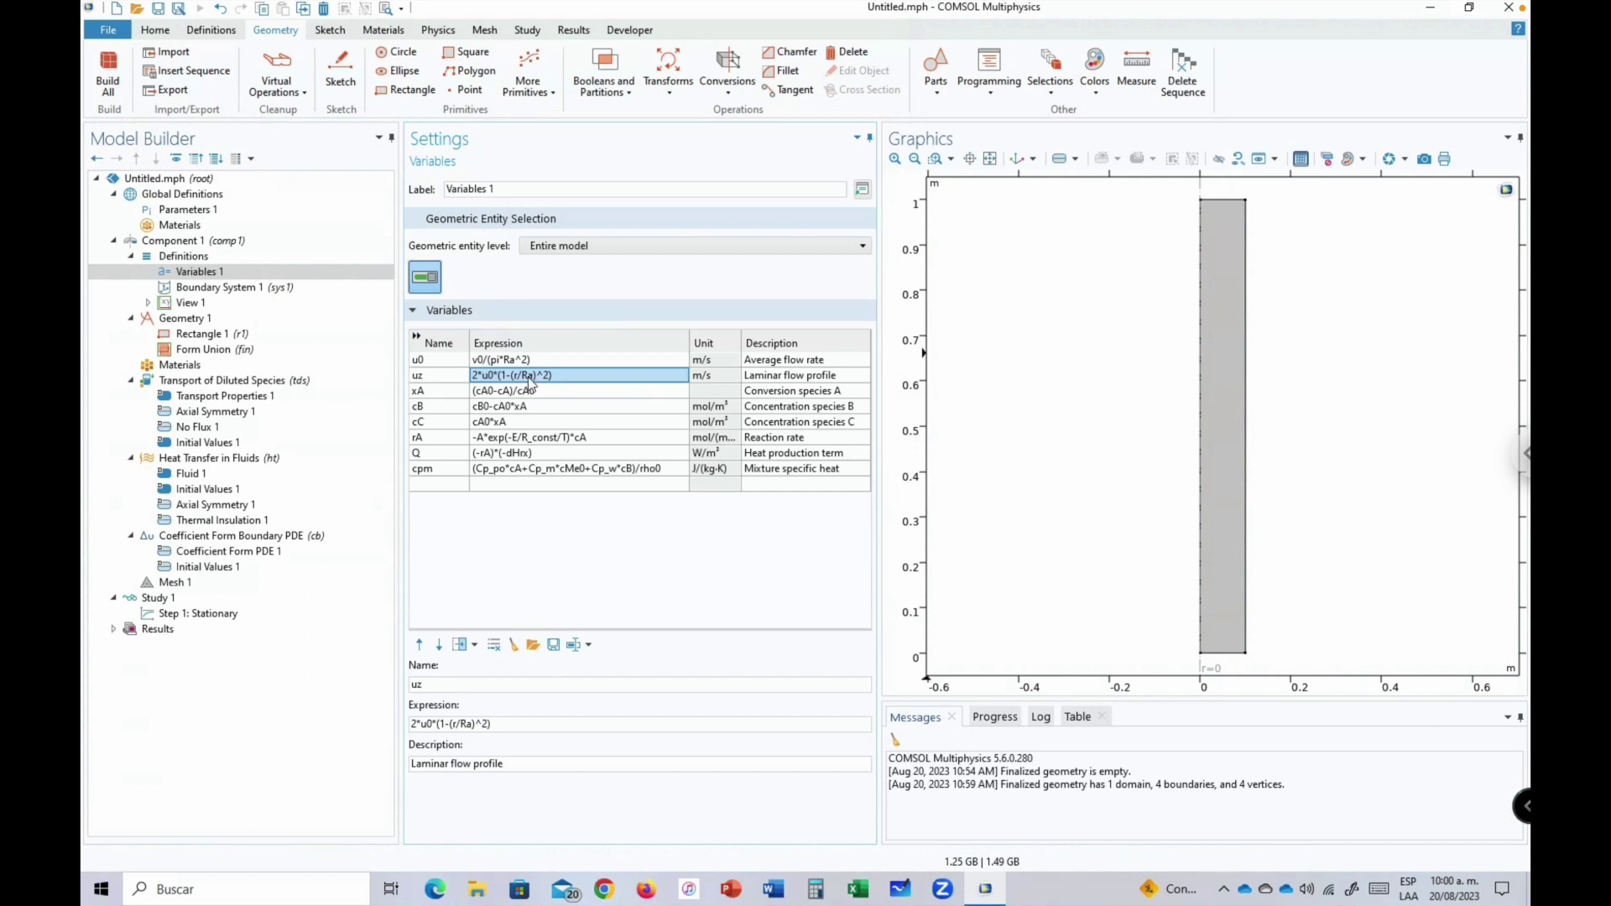
pyautogui.click(537, 390)
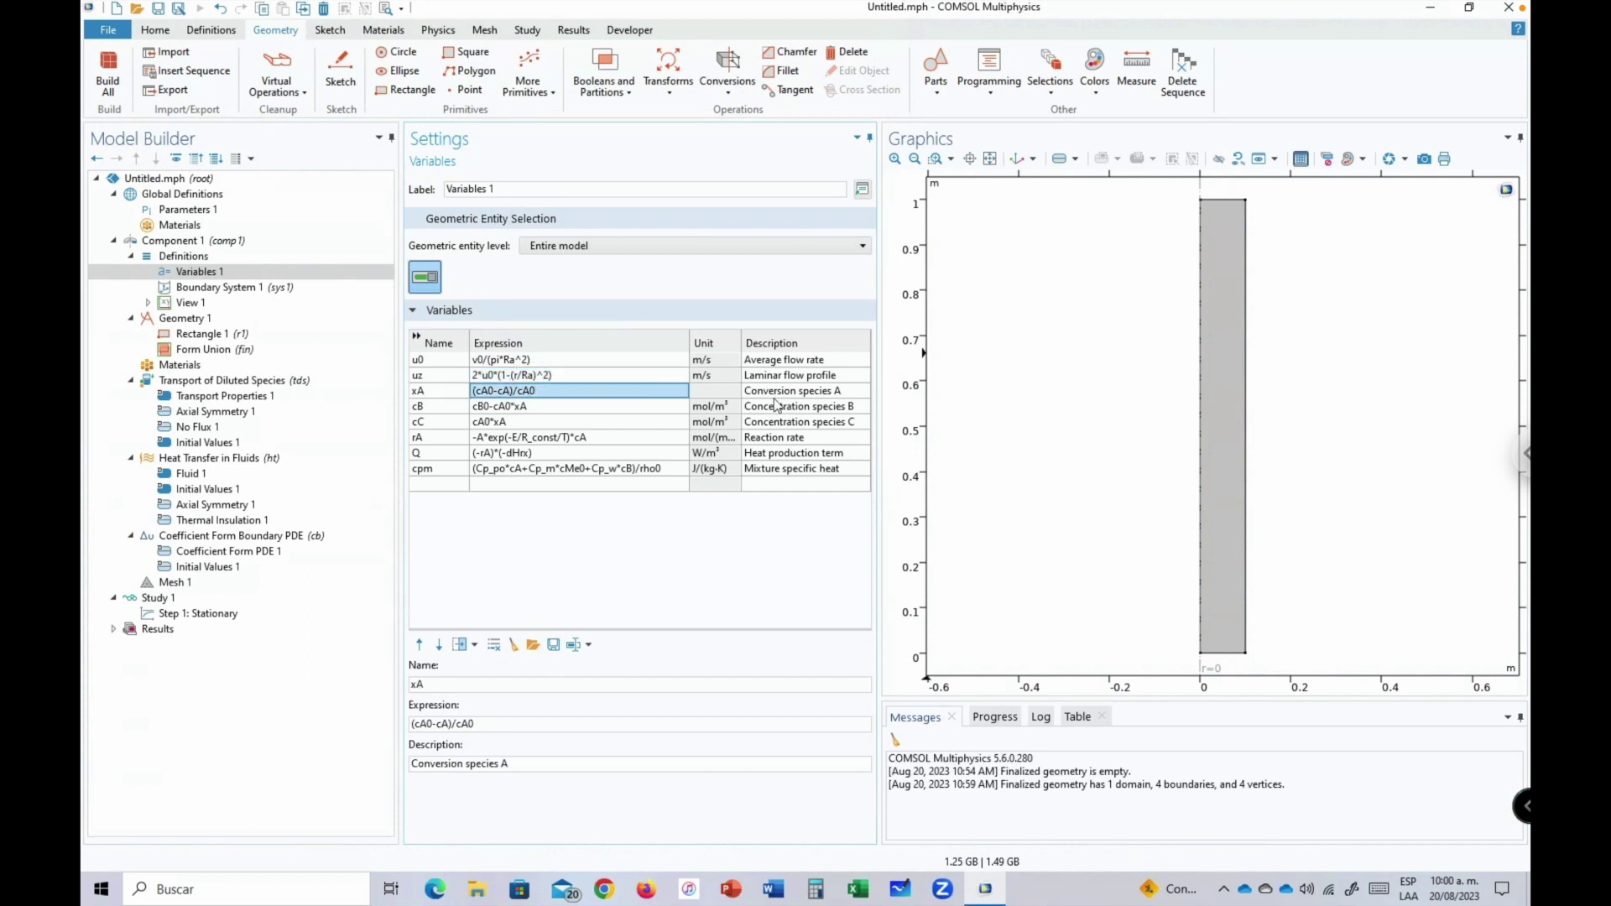
pyautogui.click(789, 392)
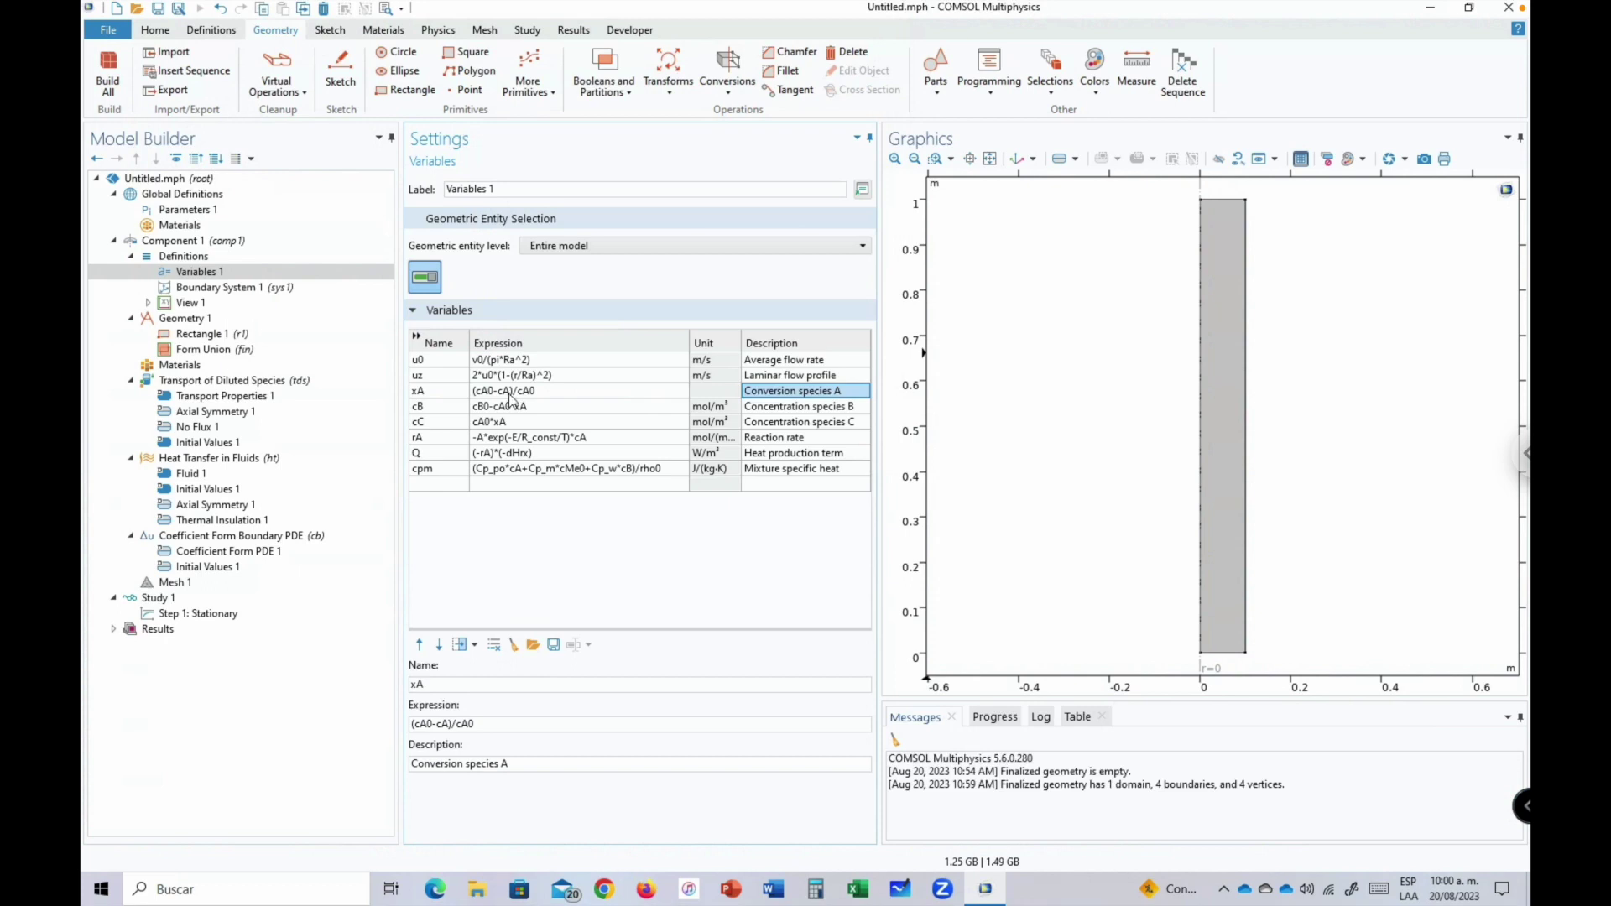
pyautogui.click(541, 393)
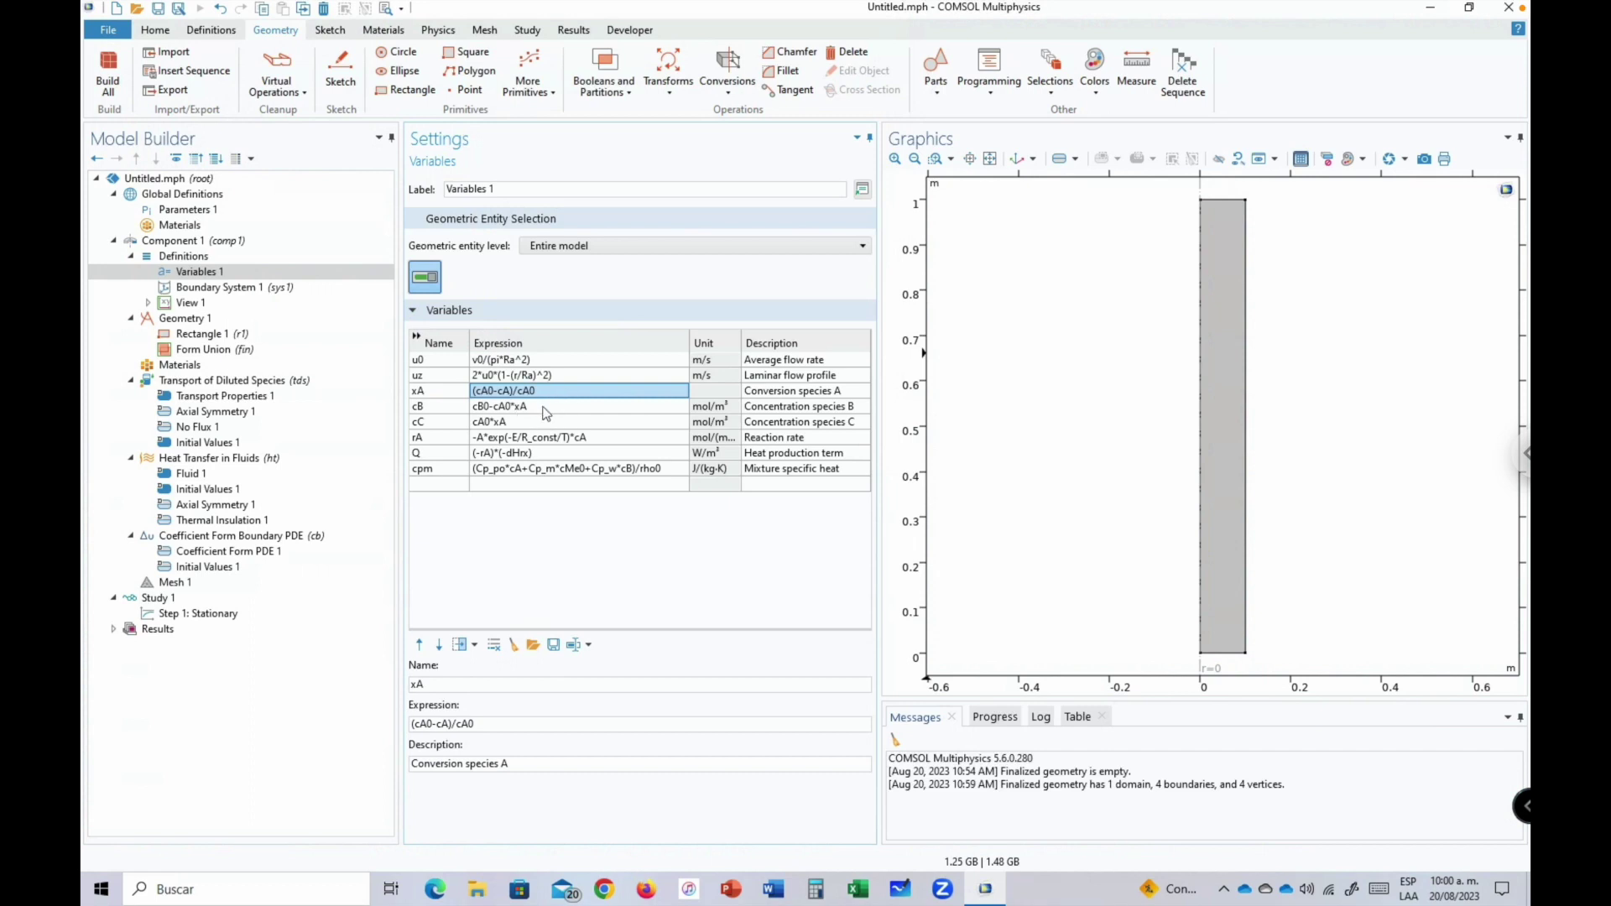
# Examine the concentration variables cB and cC and how their expressions depend on the conversion xA.
pyautogui.click(545, 407)
pyautogui.click(547, 421)
pyautogui.click(555, 408)
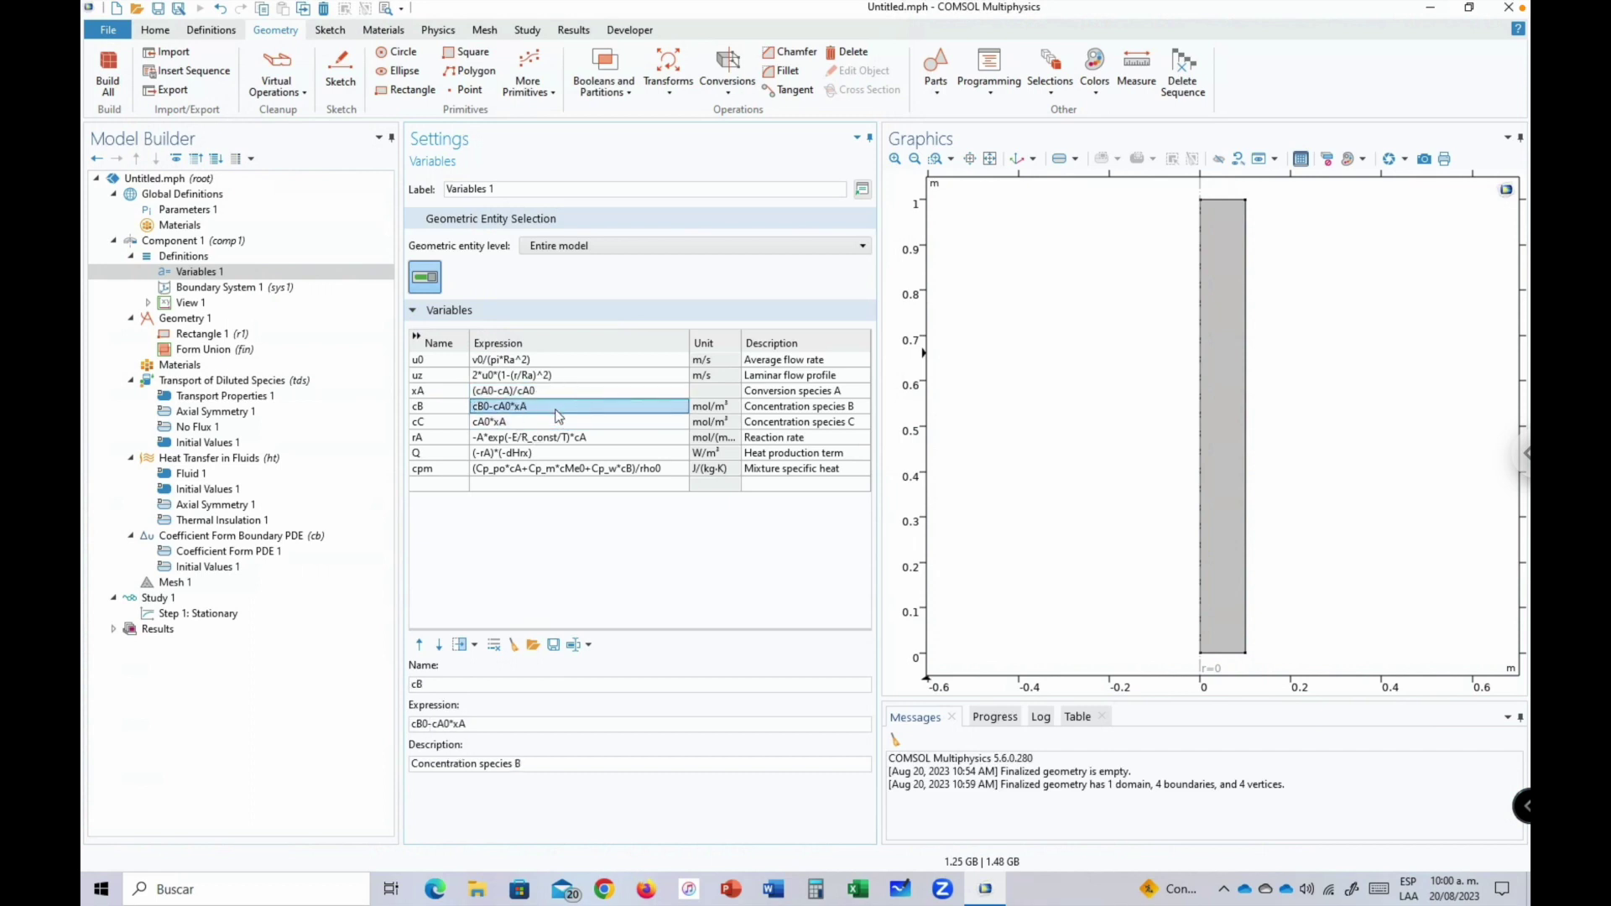
pyautogui.click(544, 422)
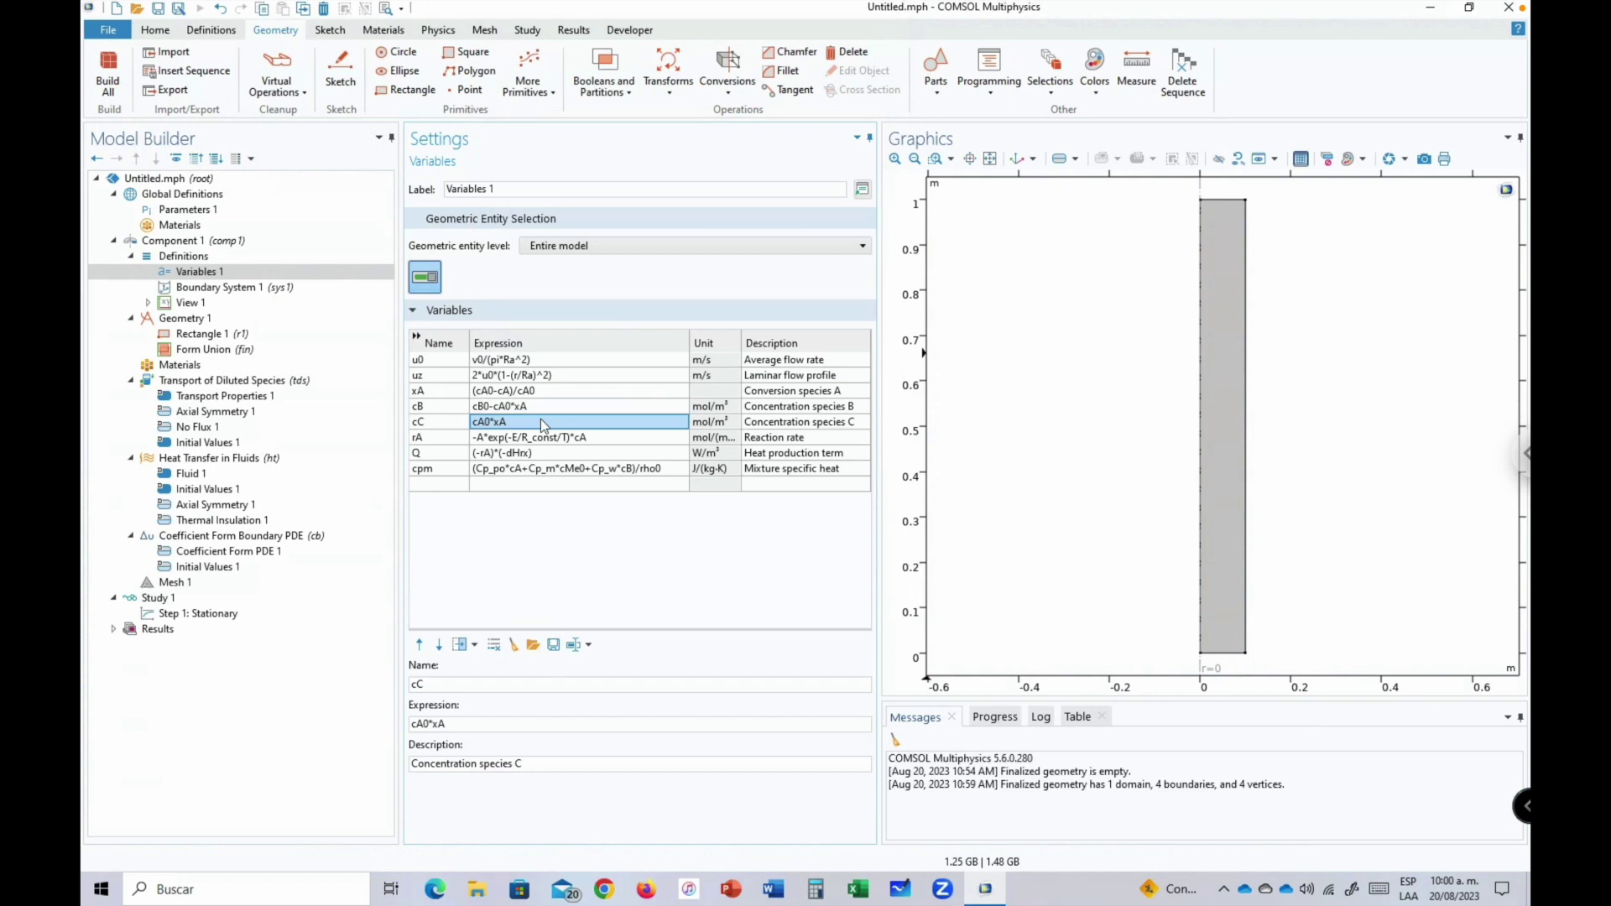
pyautogui.click(449, 421)
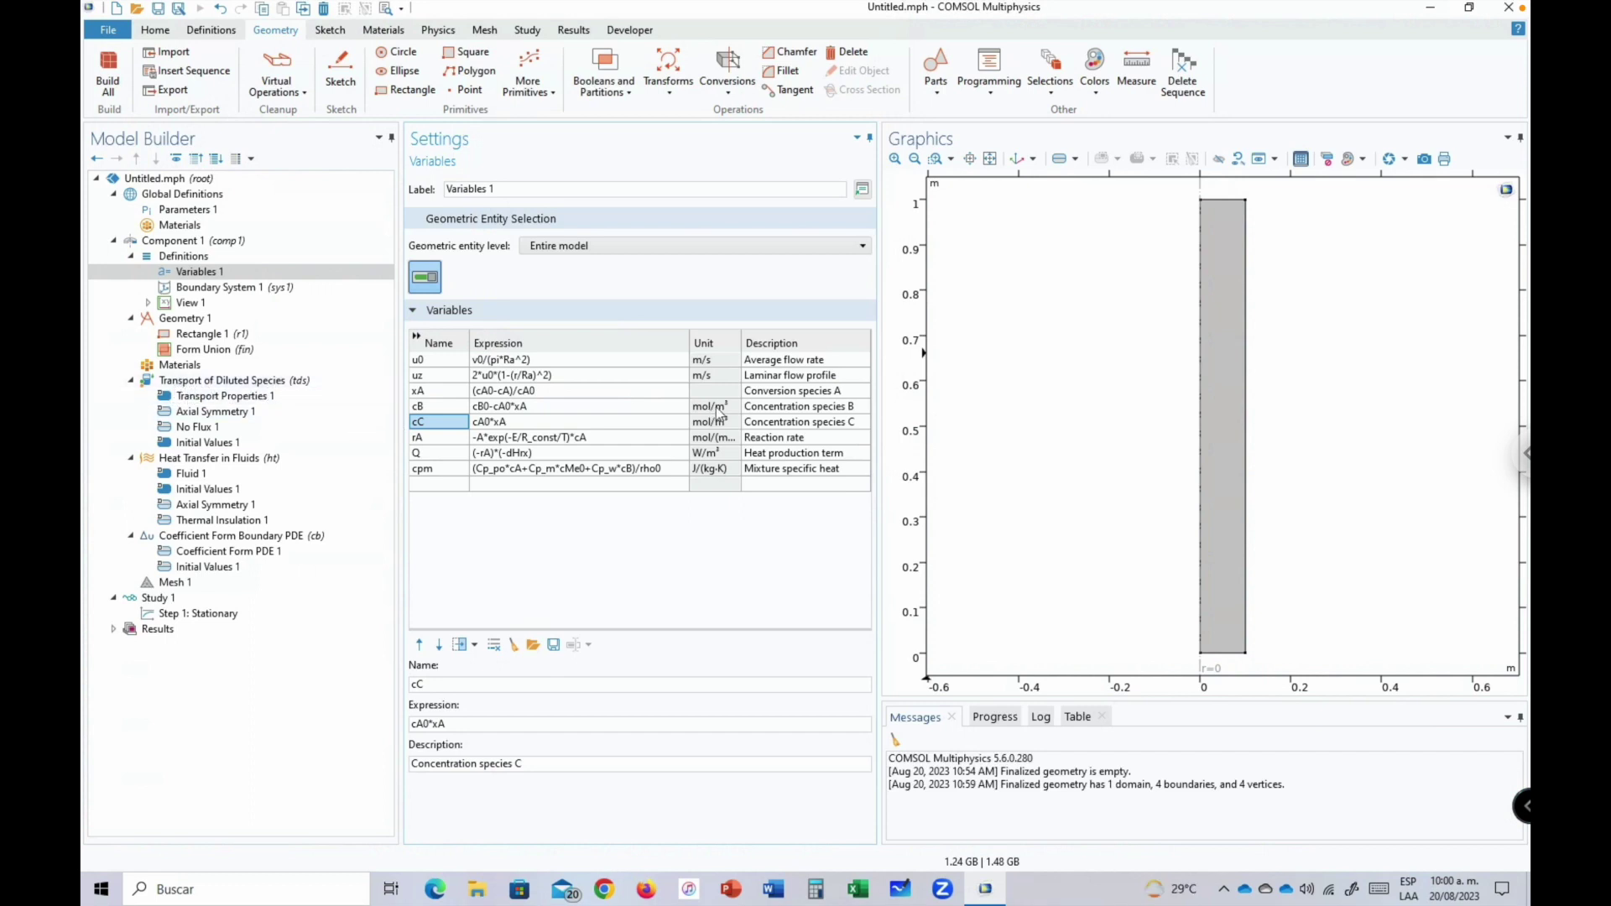
# Examine the reaction rate rA and the heat production term Q, including their expressions and descriptions.
pyautogui.click(776, 436)
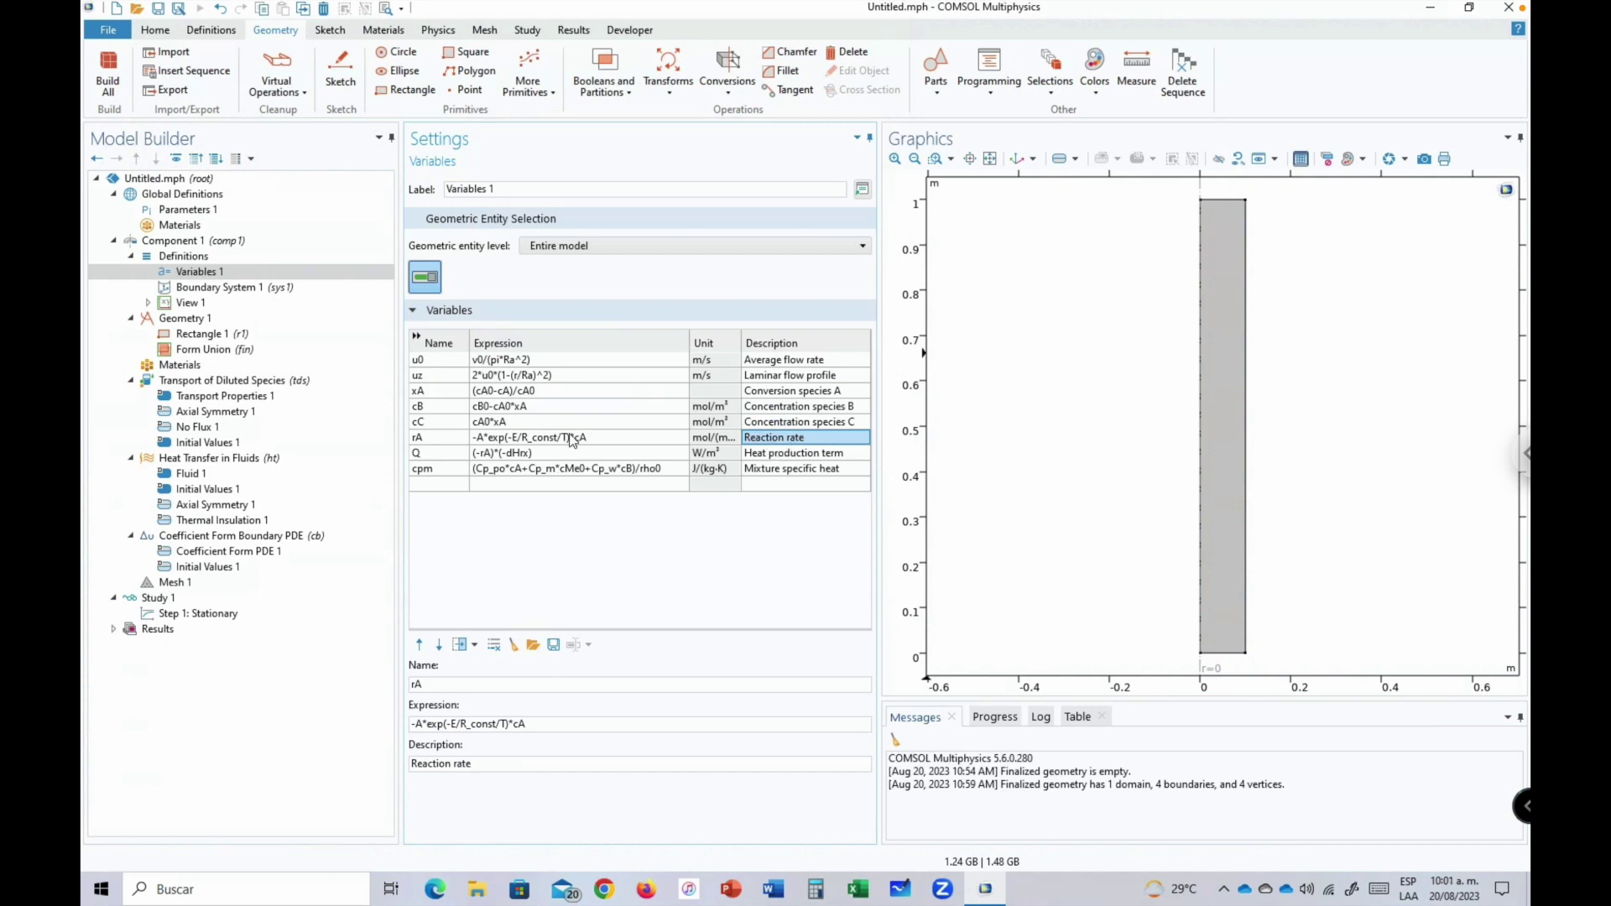
pyautogui.click(797, 453)
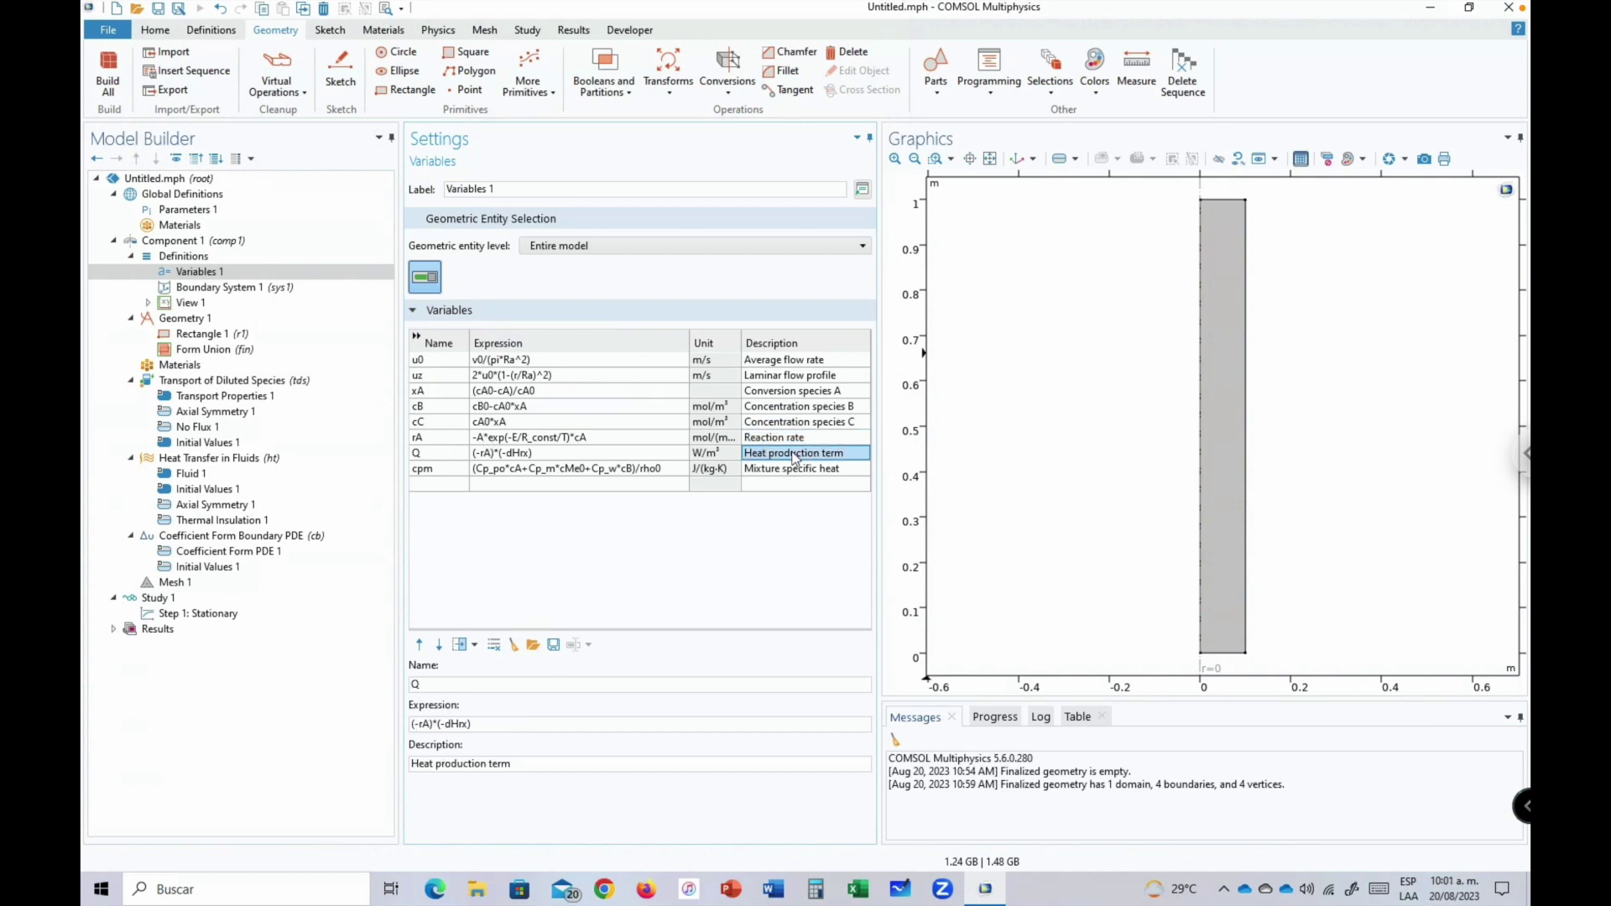
pyautogui.click(443, 461)
pyautogui.click(507, 460)
pyautogui.click(453, 456)
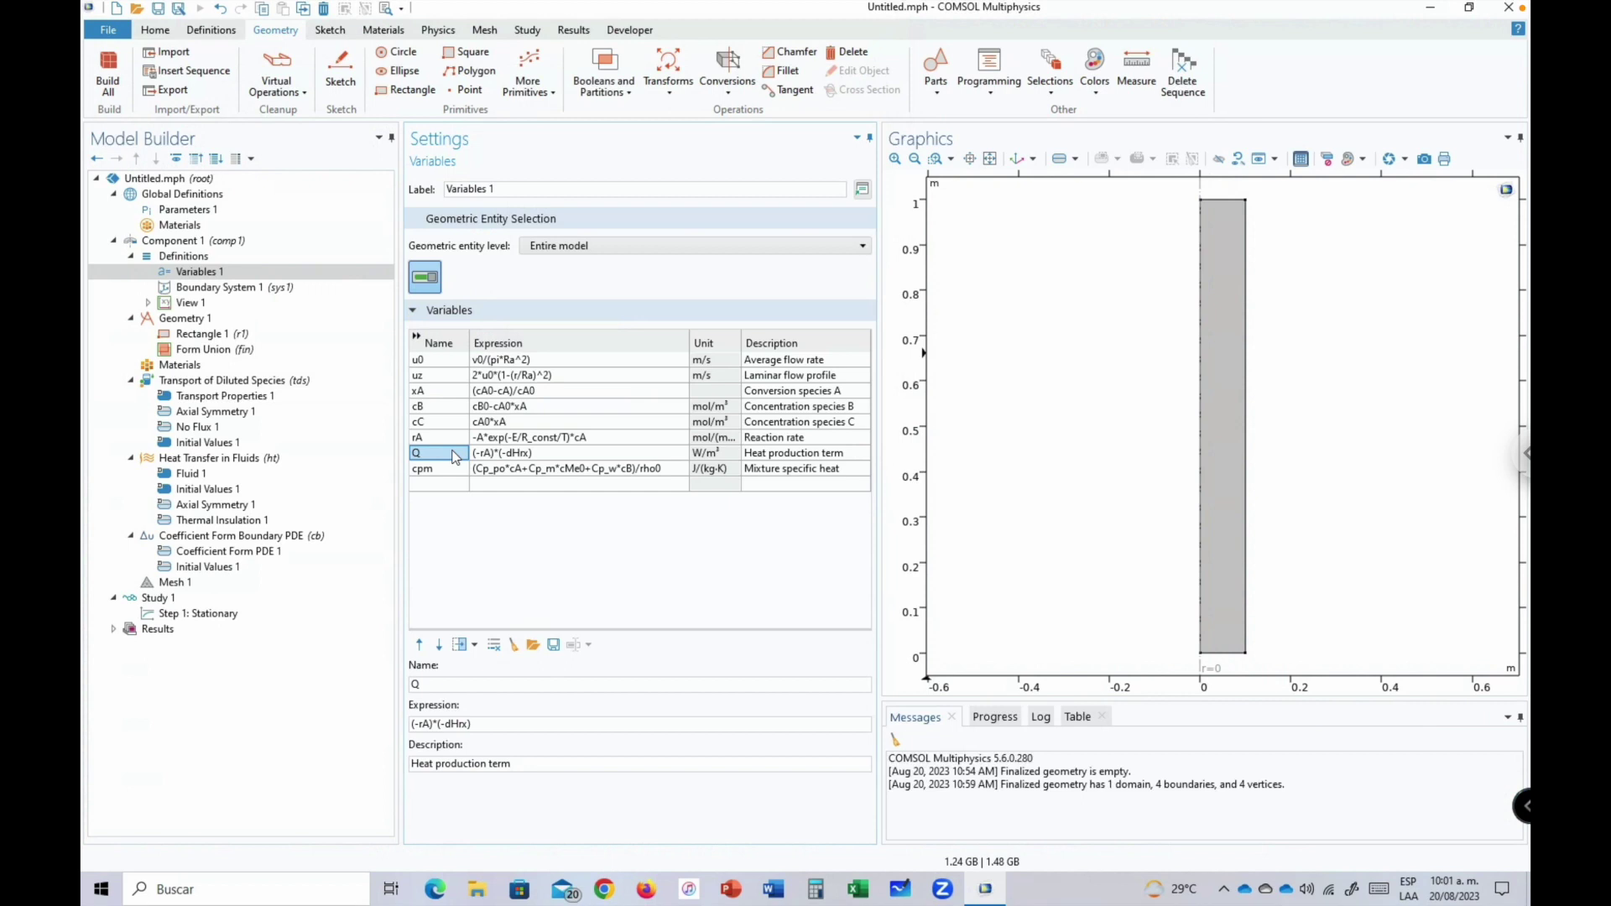
# Examine the mixture specific heat variable cpm and its expression in the Variables 1 table.
pyautogui.click(772, 472)
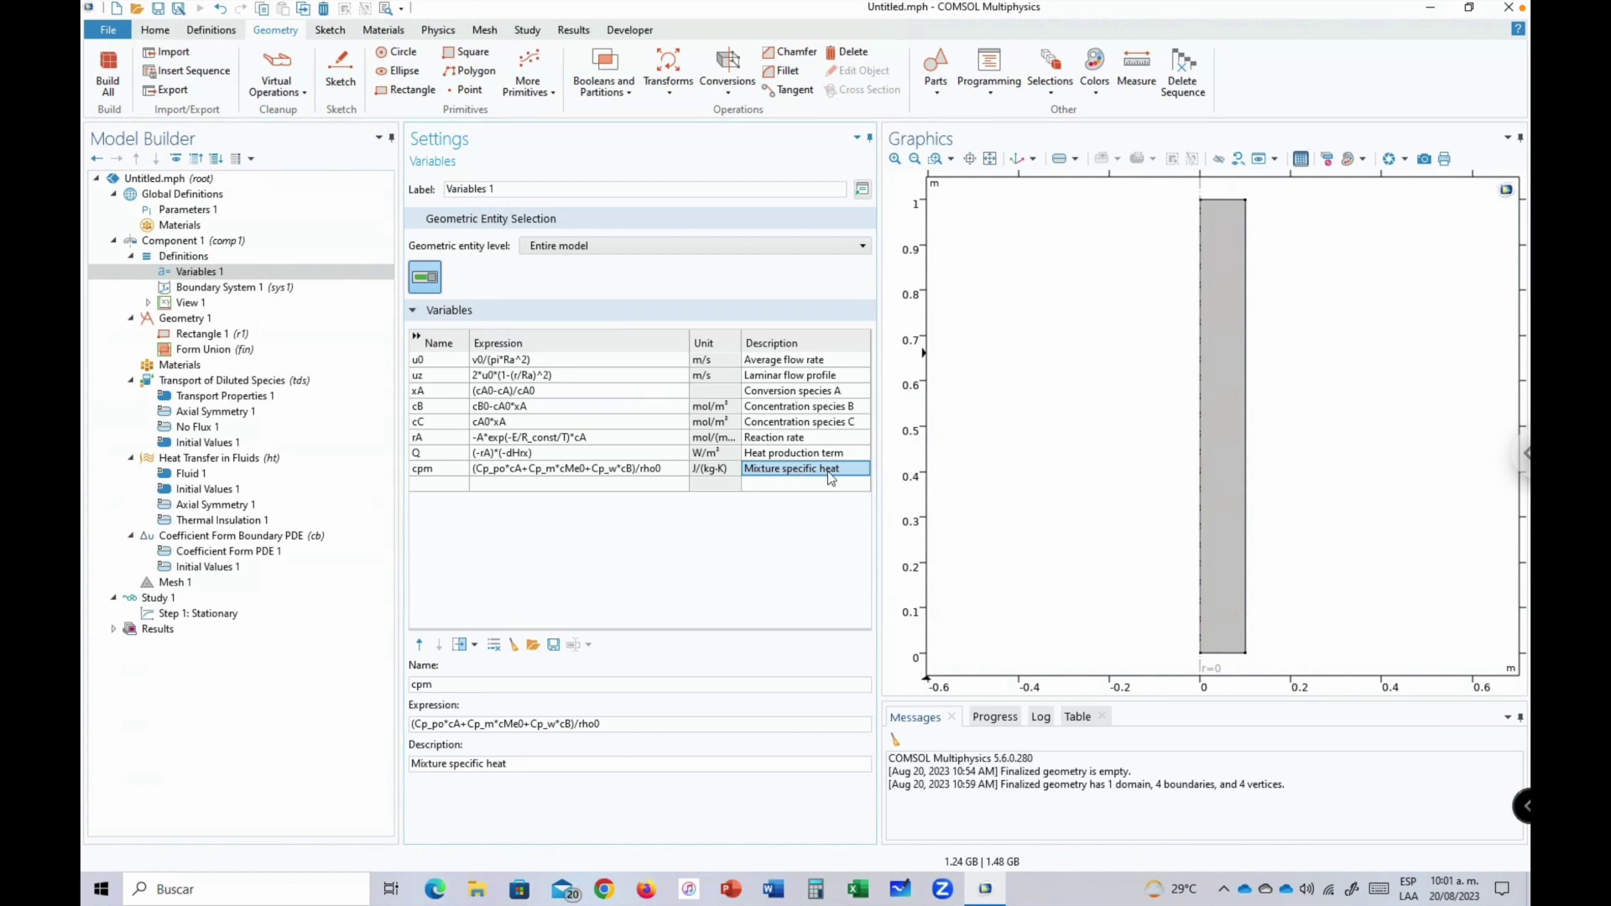
pyautogui.click(514, 471)
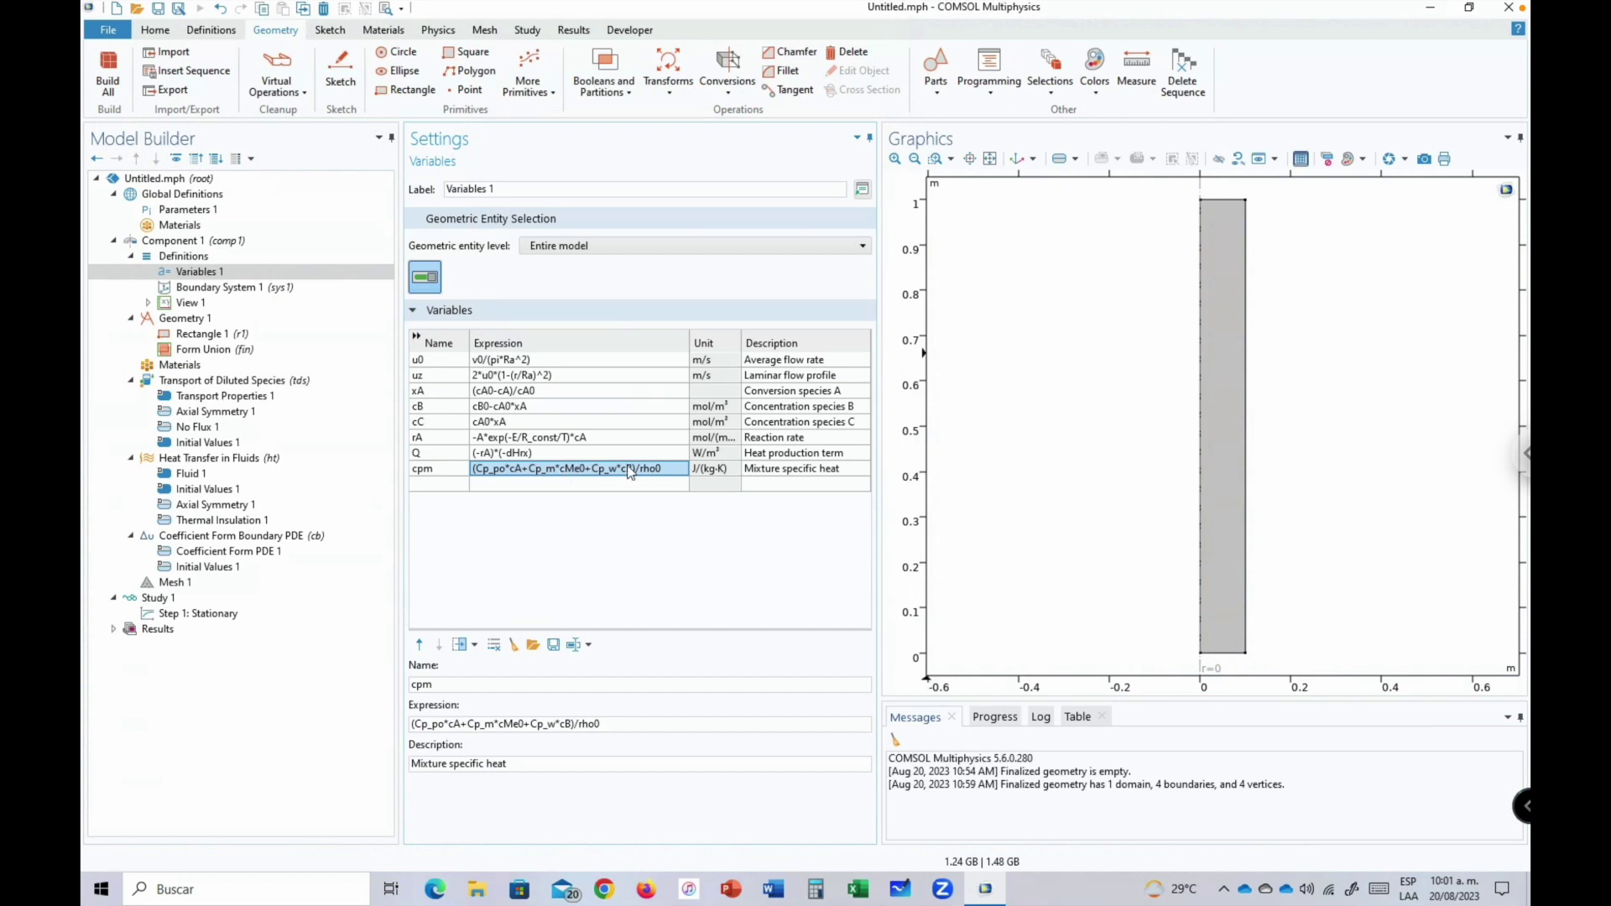
pyautogui.click(814, 472)
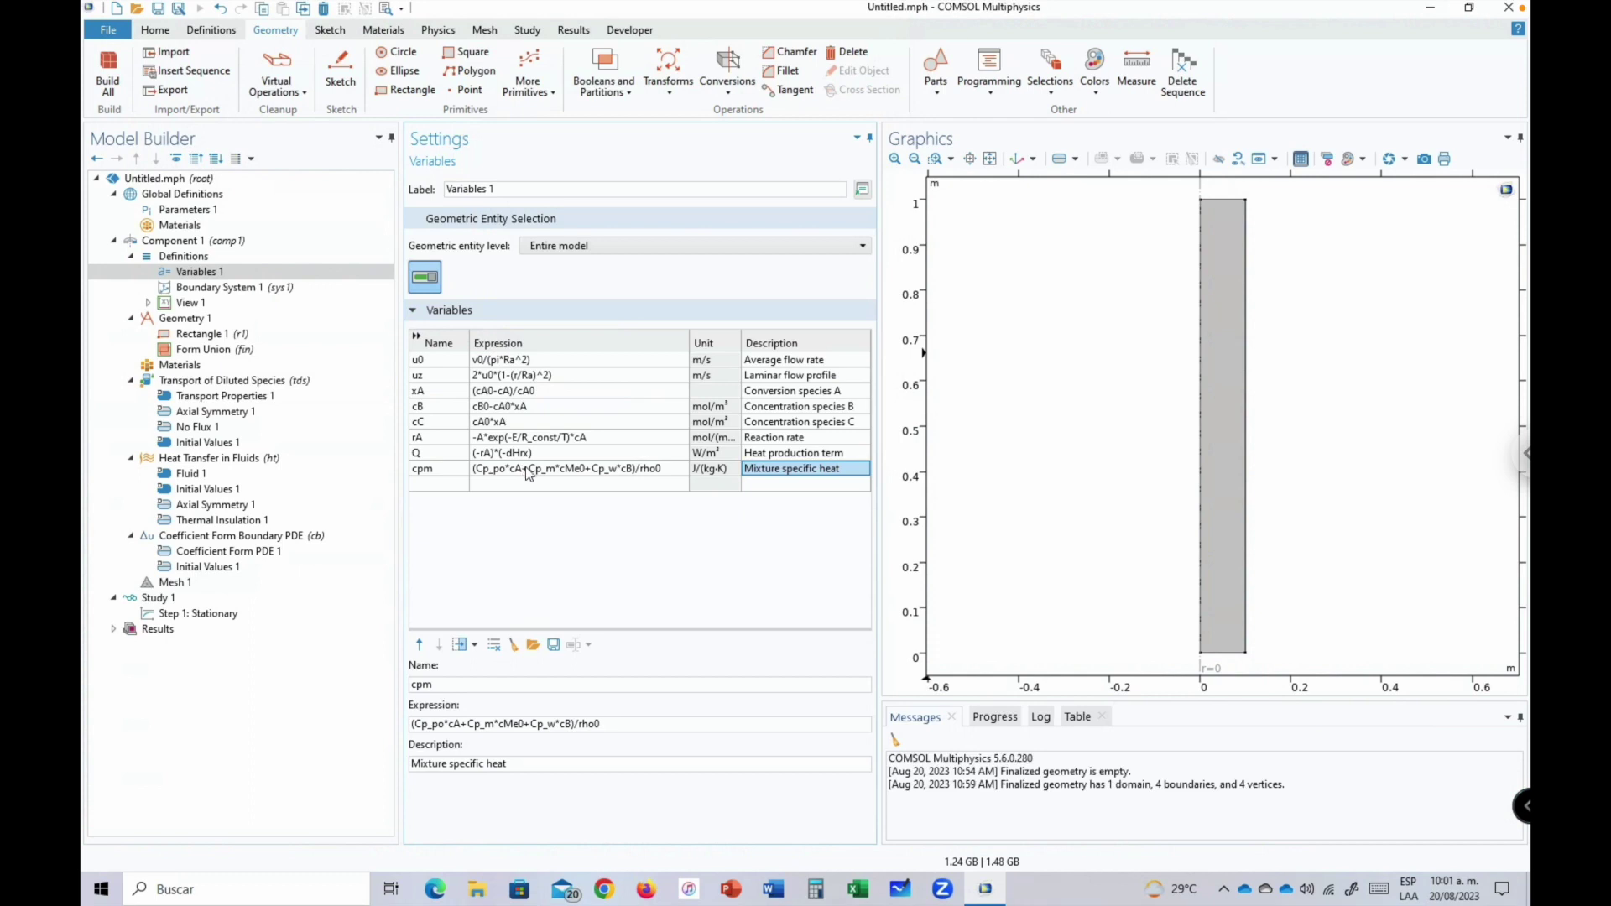
pyautogui.click(202, 273)
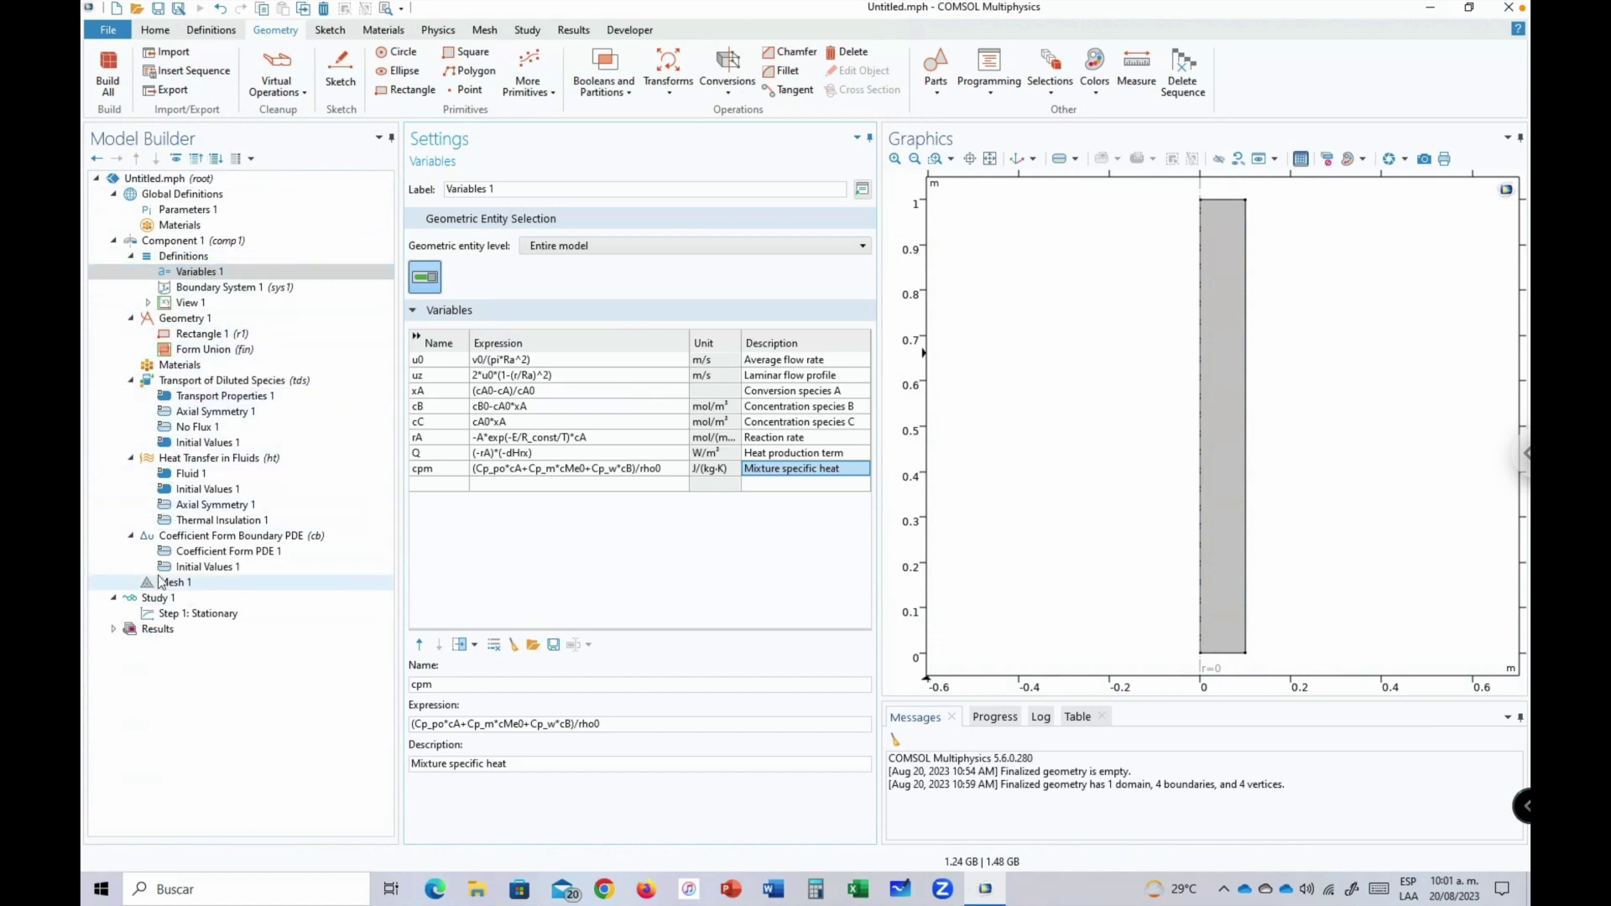
# Inspect the Transport of Diluted Species interface, checking its stationary governing equation and its dependent concentration variable.
pyautogui.click(189, 383)
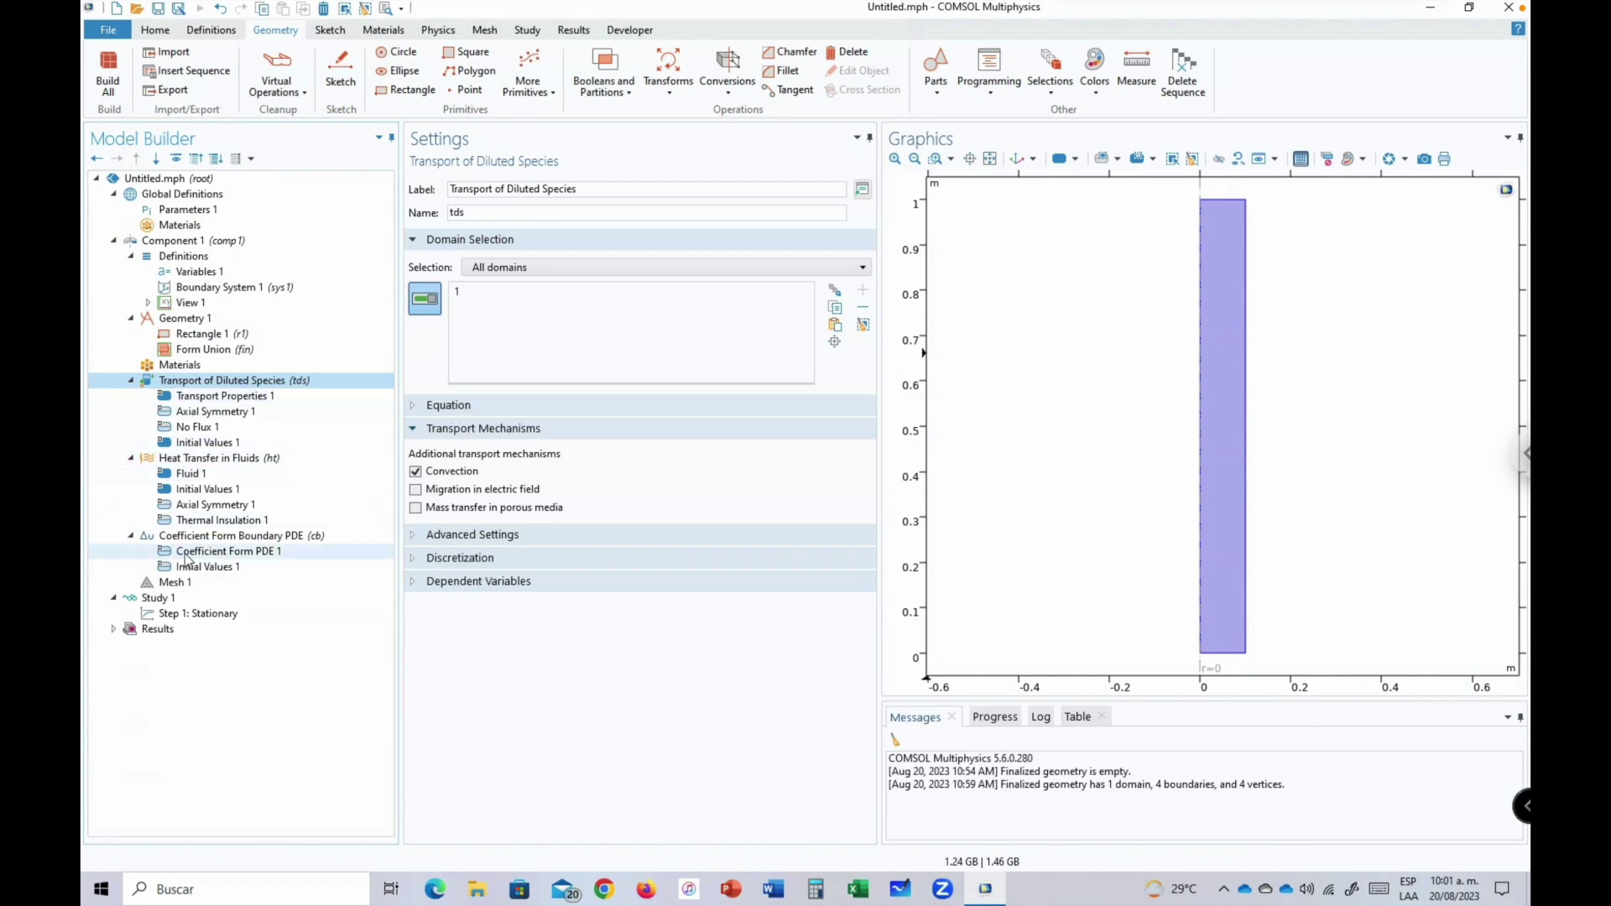
pyautogui.click(460, 409)
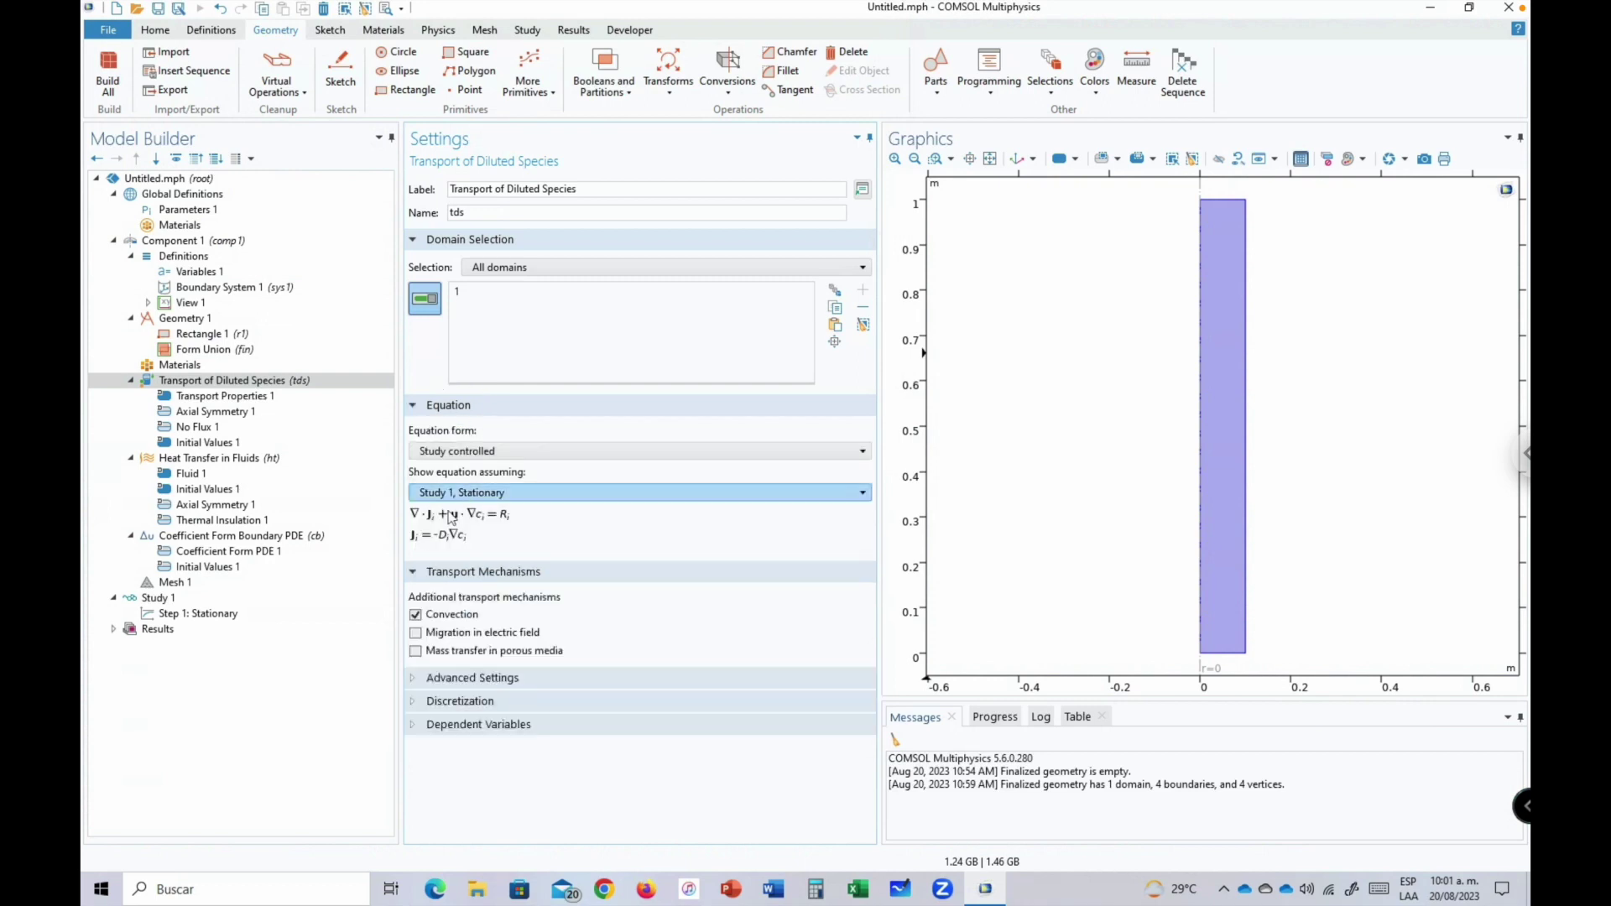
pyautogui.click(464, 408)
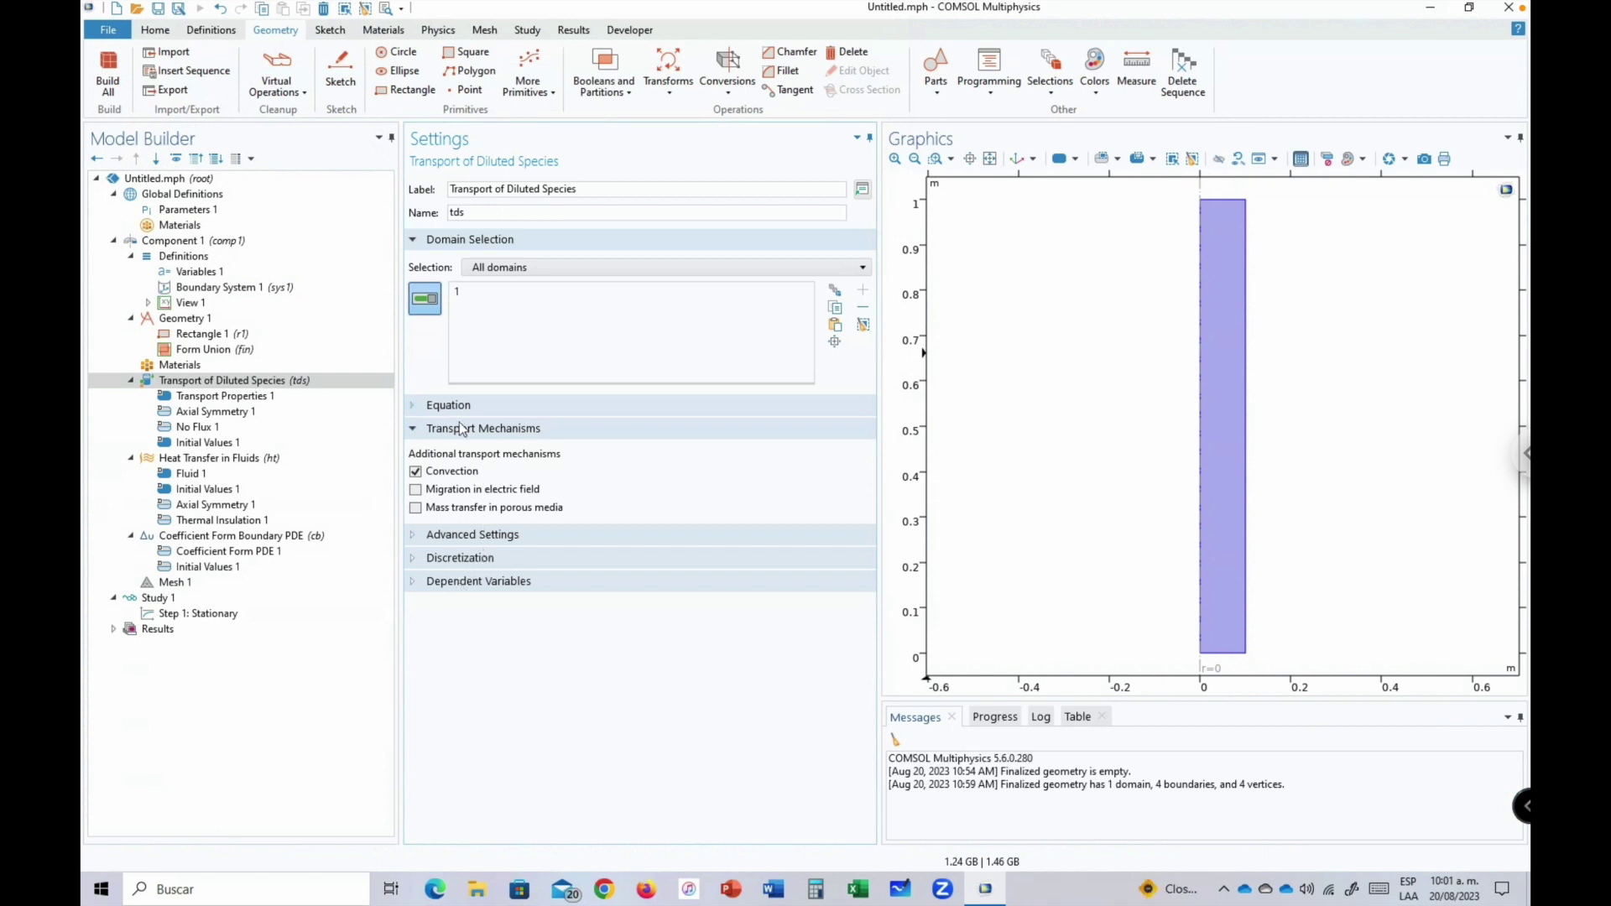
pyautogui.click(454, 583)
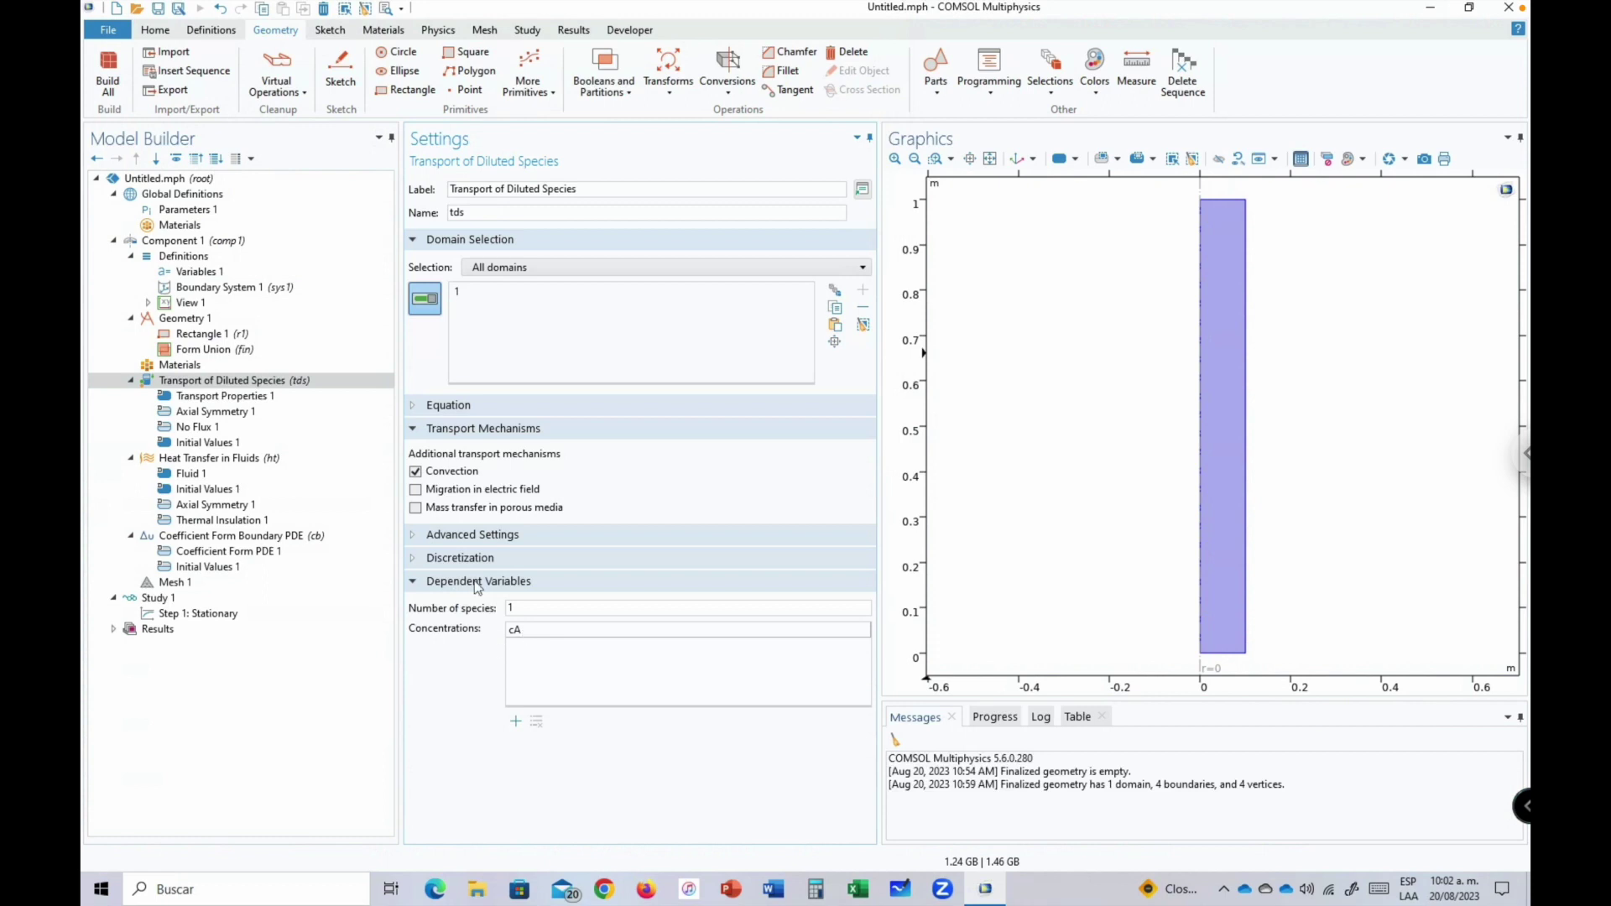
pyautogui.click(547, 637)
pyautogui.click(552, 637)
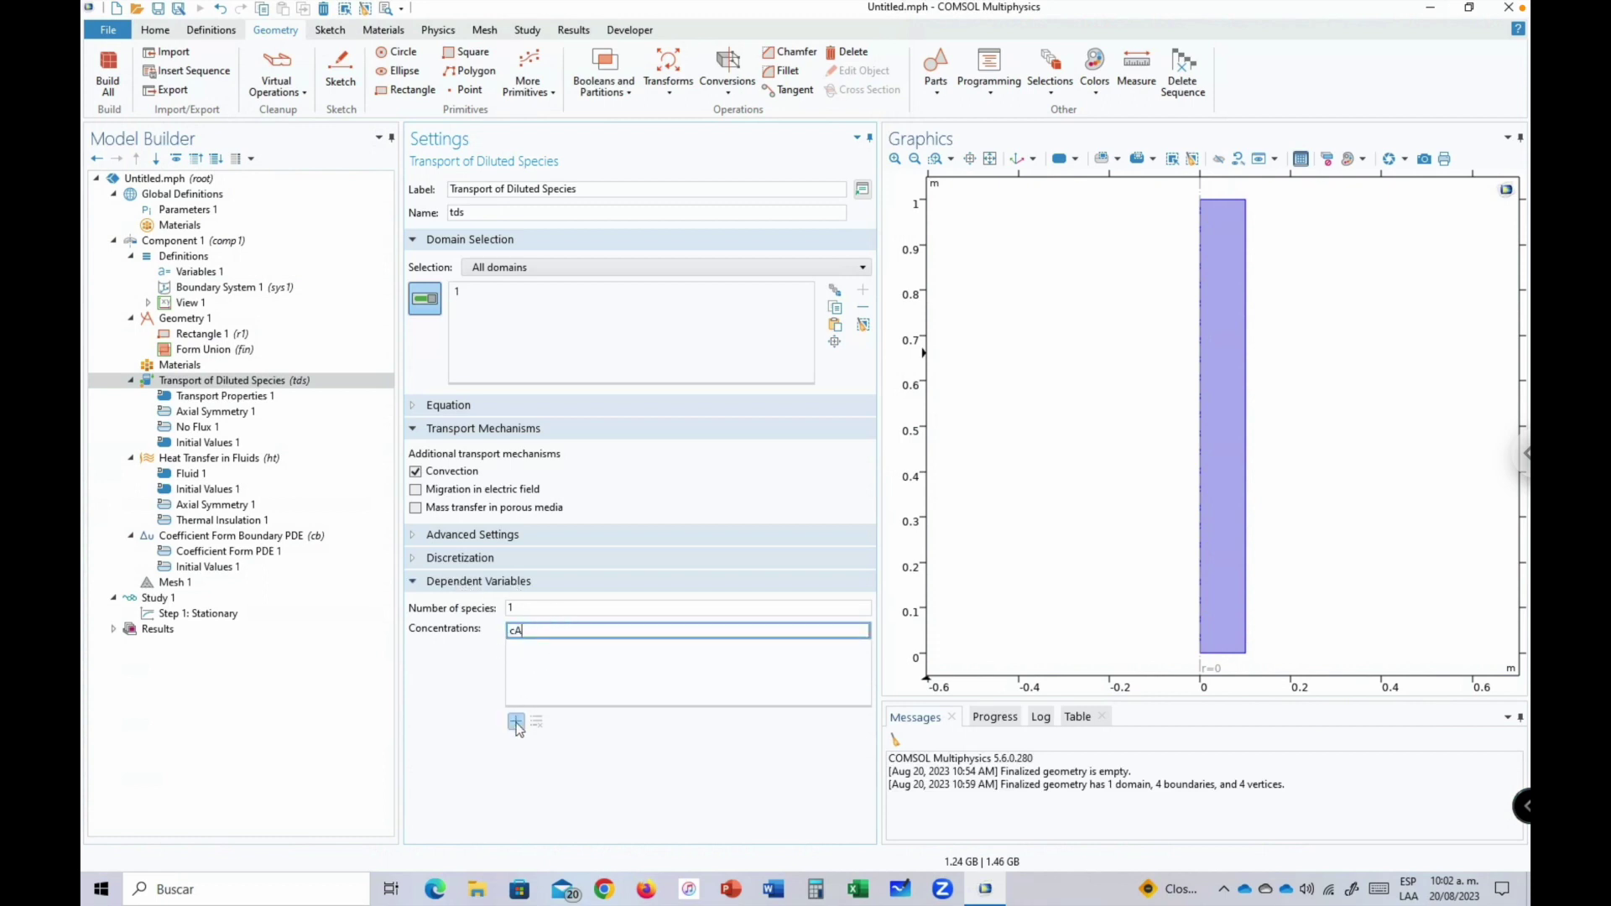
pyautogui.click(484, 587)
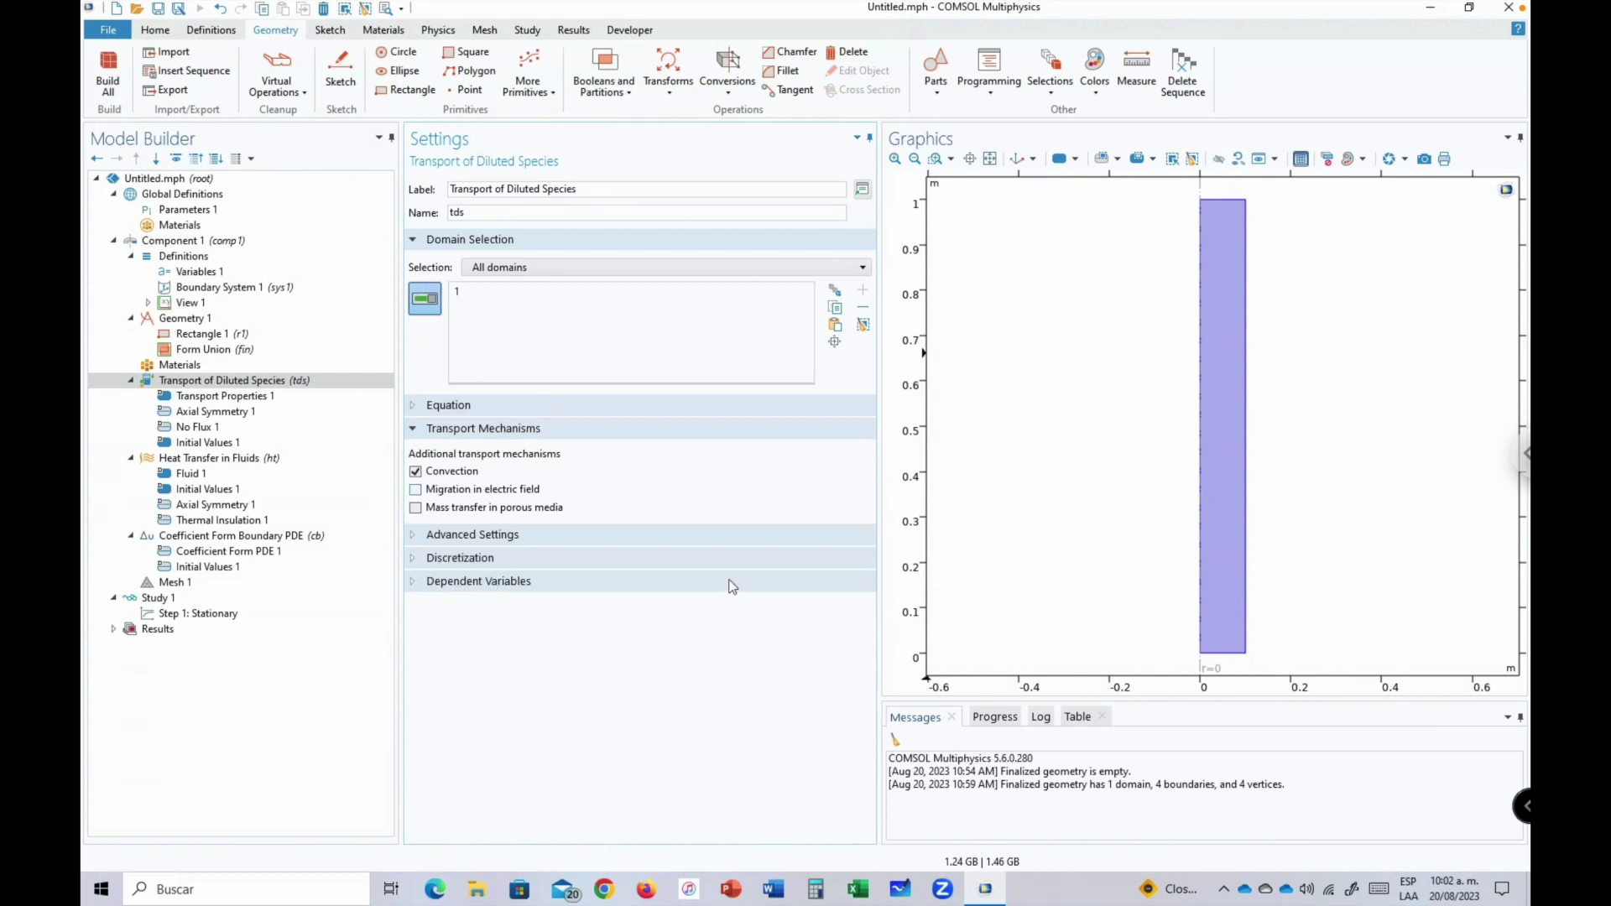
# Set the radial component of the user-defined velocity field in Transport Properties 1 to 0.
pyautogui.click(202, 400)
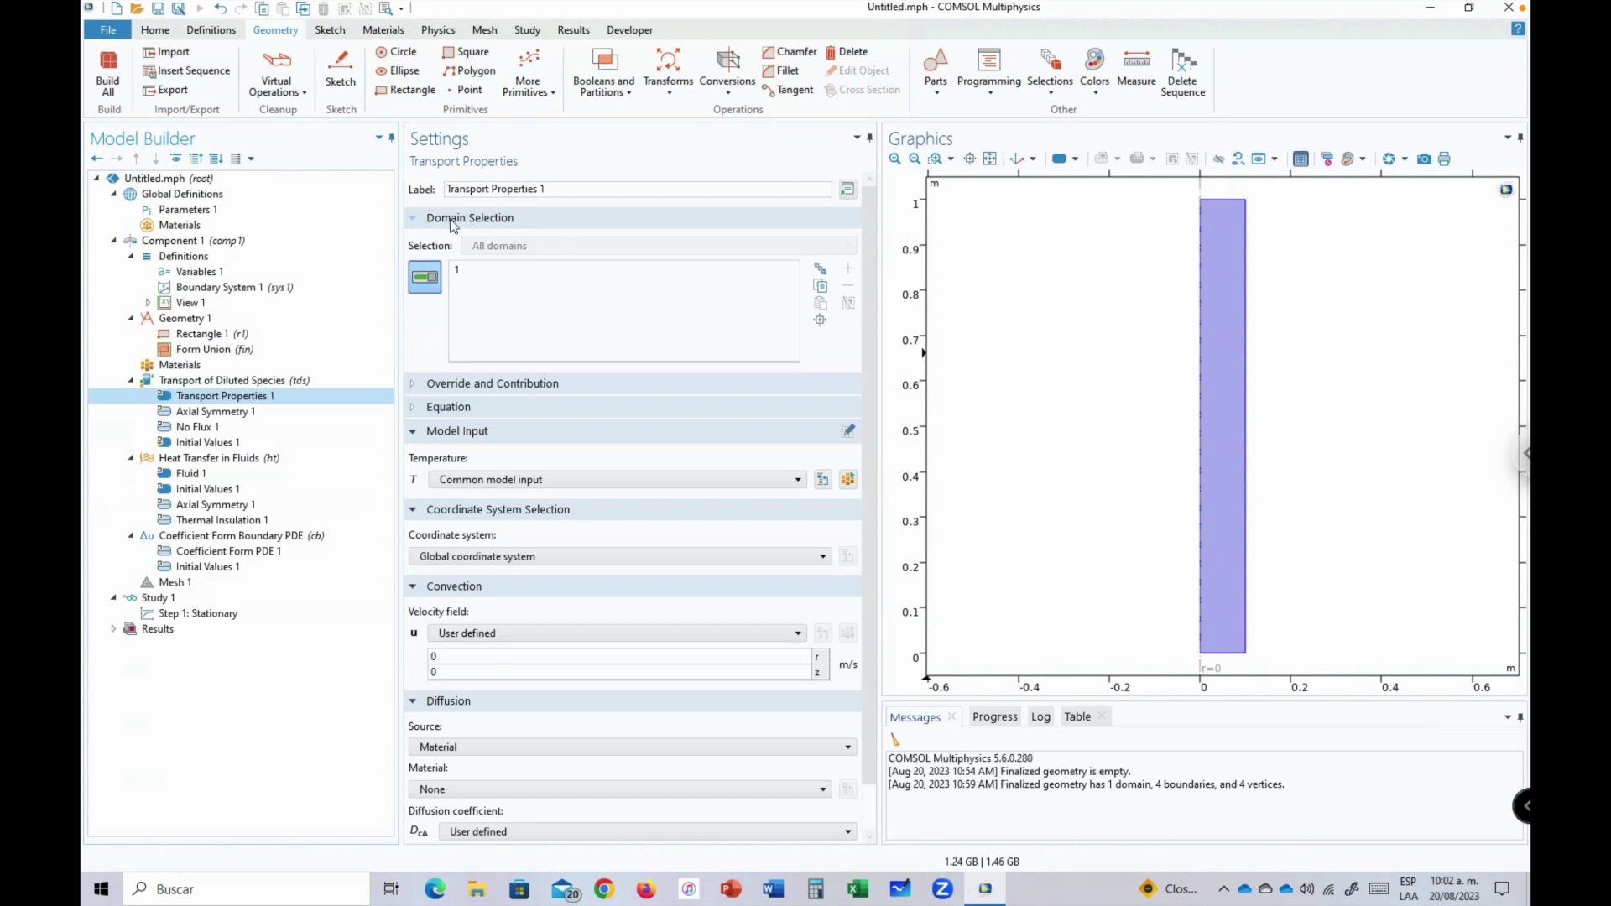
pyautogui.click(466, 274)
pyautogui.click(458, 293)
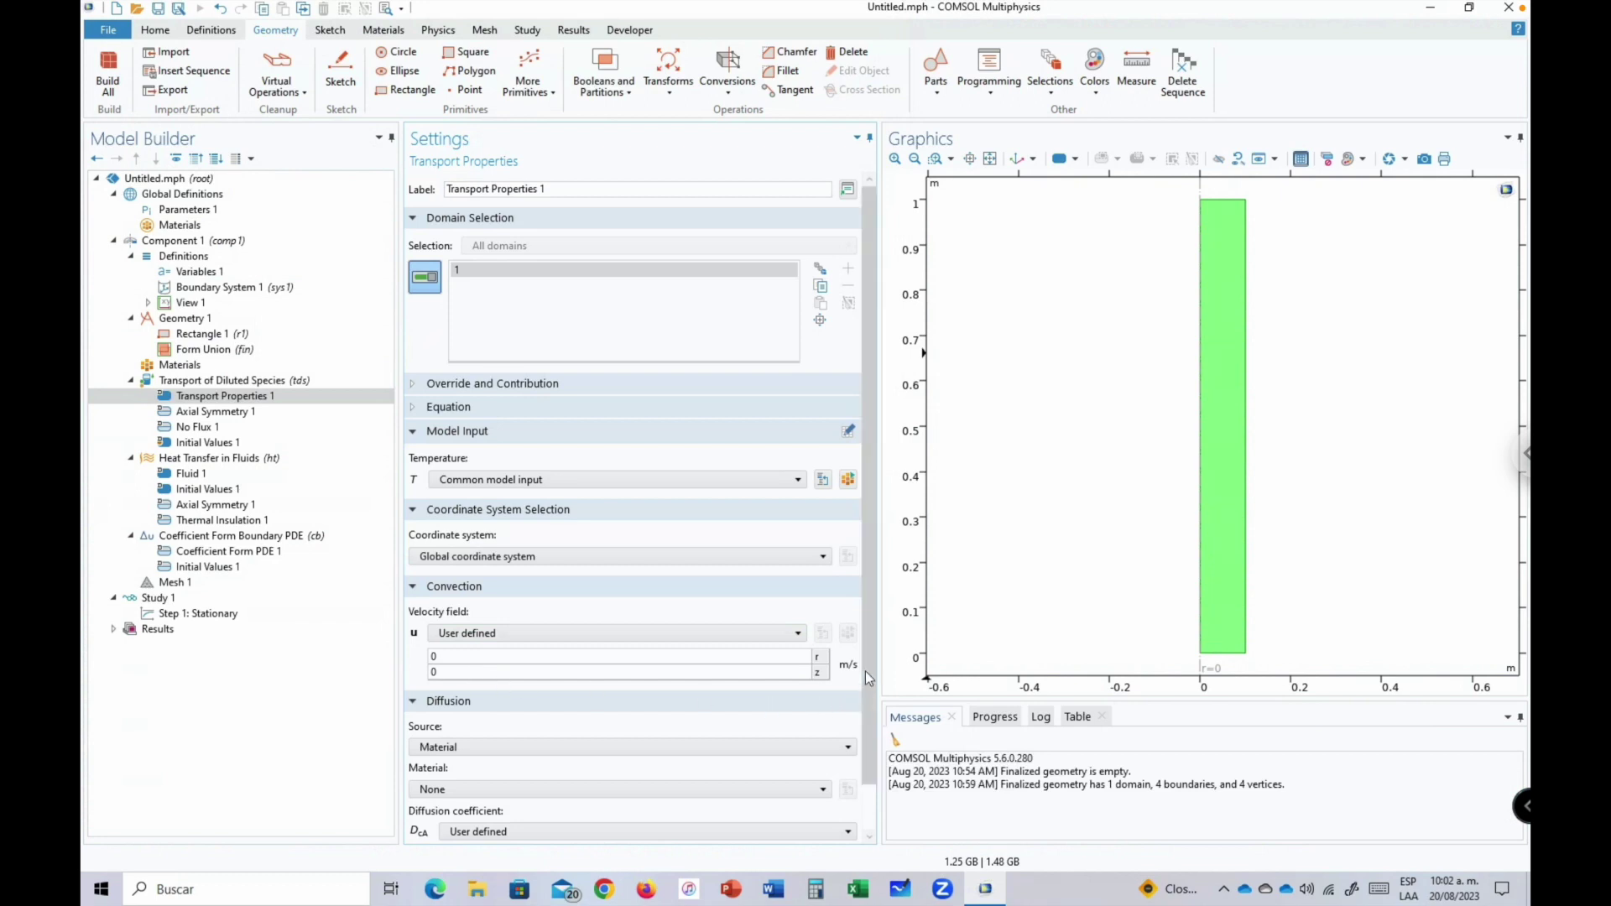
pyautogui.doubleClick(432, 655)
pyautogui.press('BackSpace')
pyautogui.write('0')
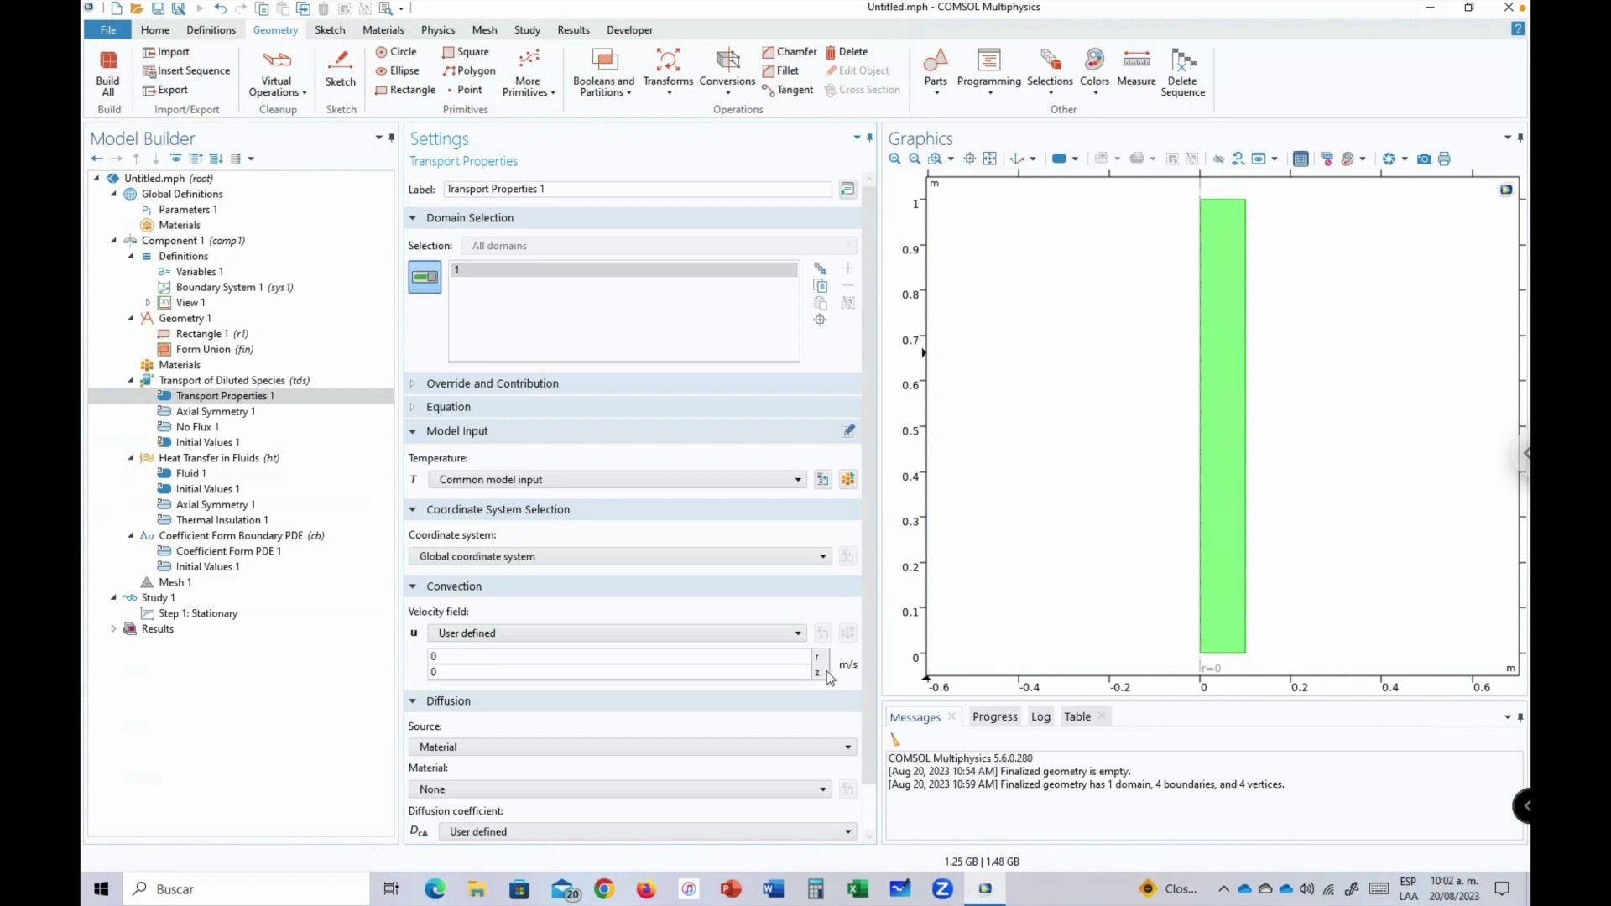
# Look up the laminar flow profile variable and set the axial (z) velocity component in Transport Properties 1 to uz.
pyautogui.scroll(-1, 870, 759)
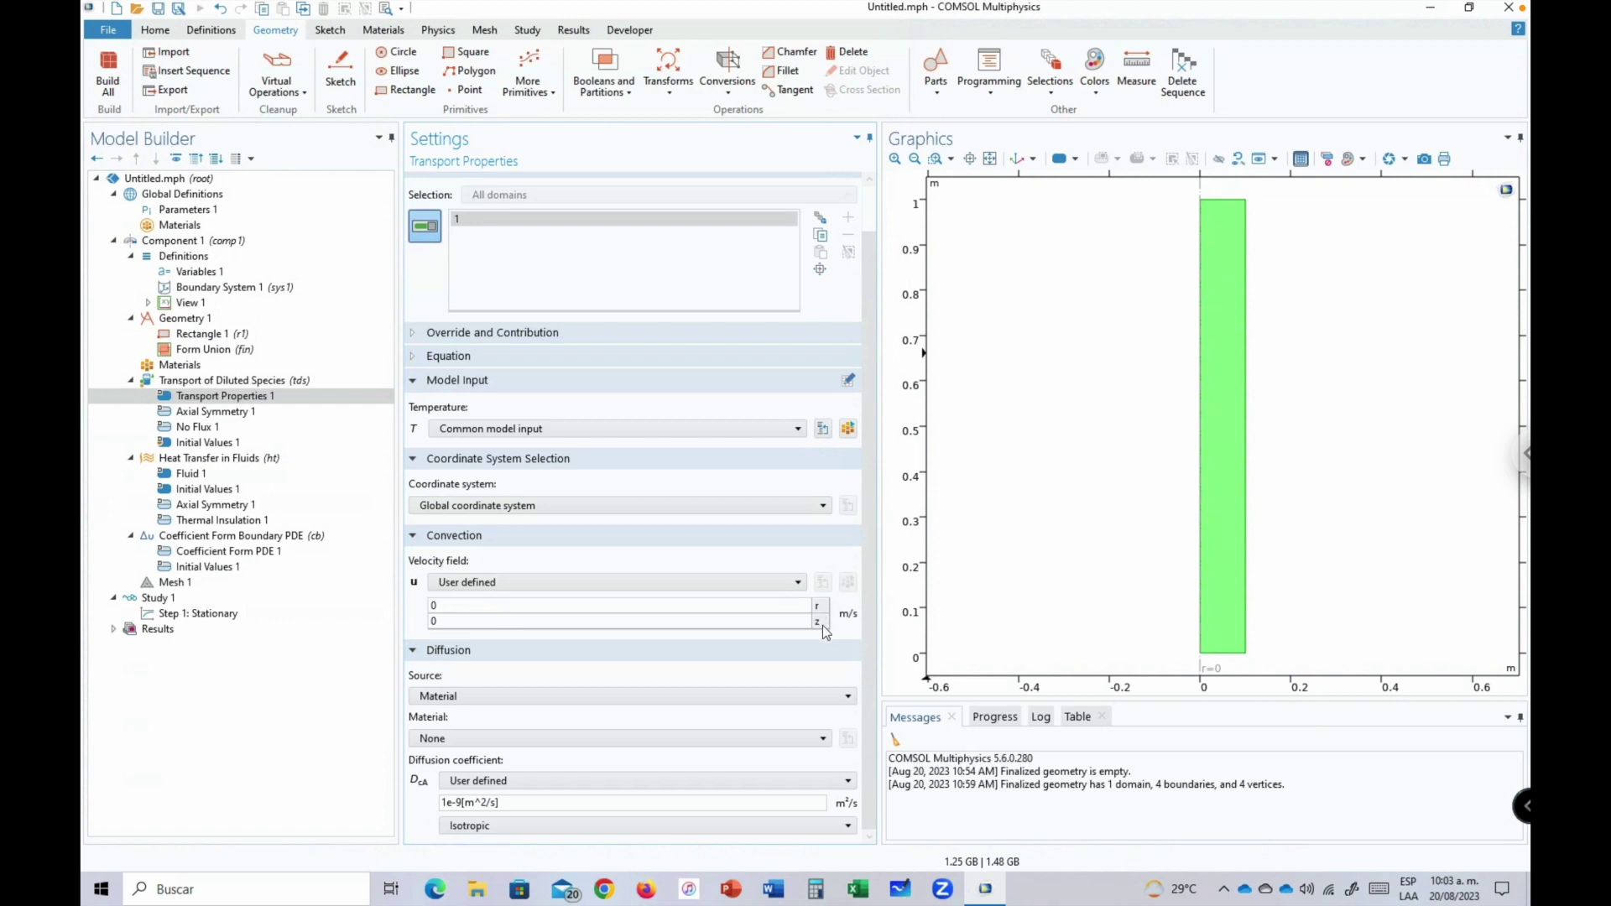
pyautogui.click(196, 273)
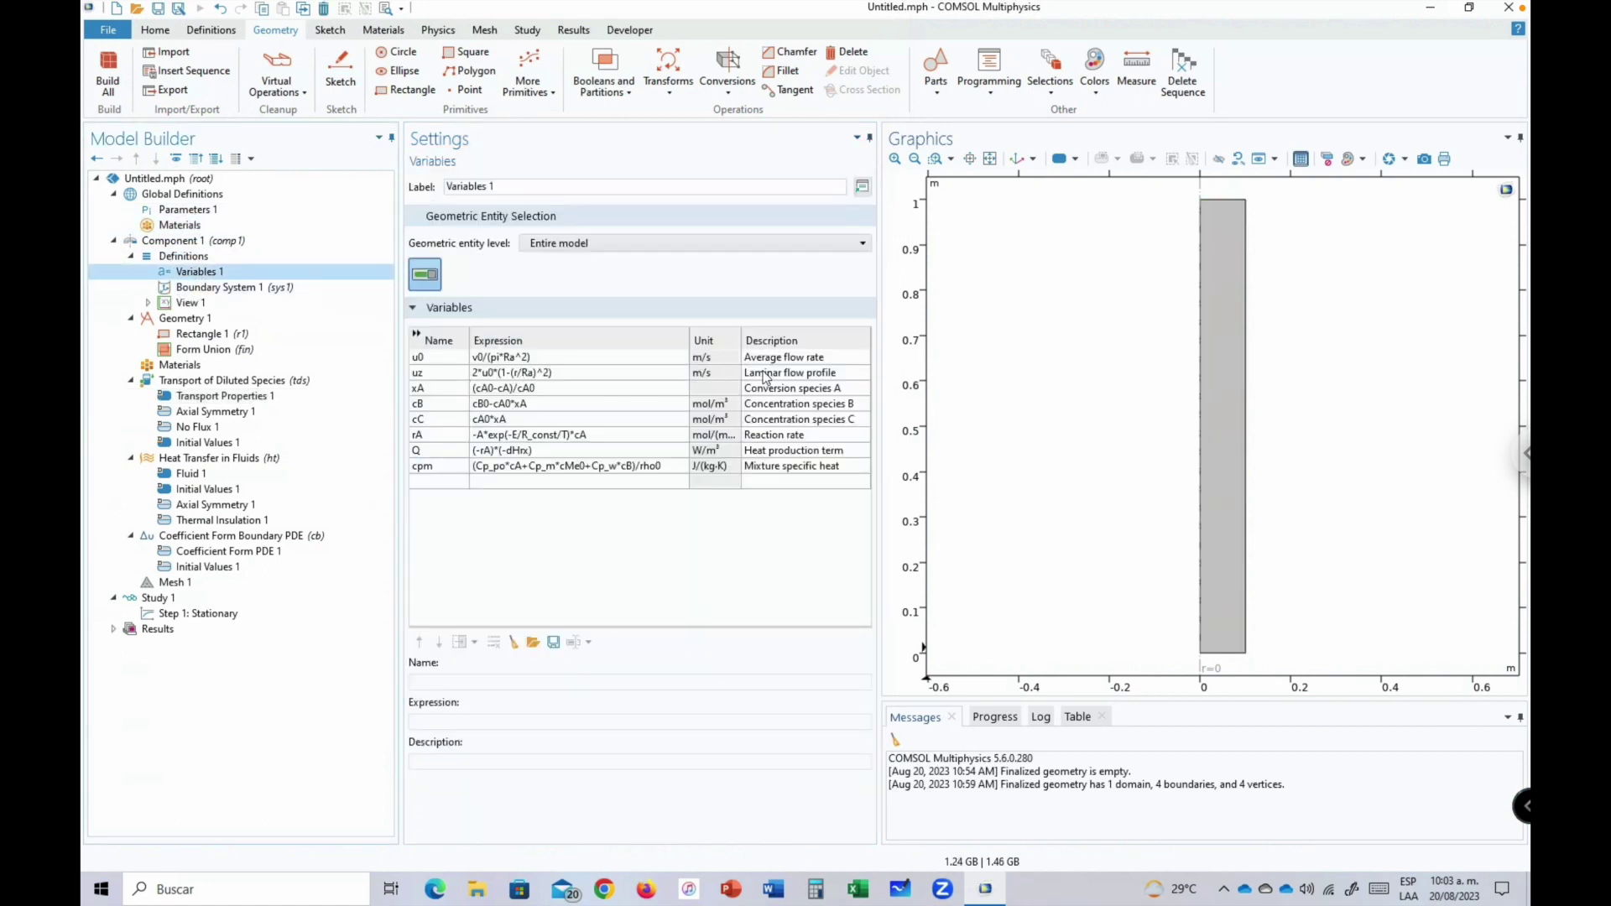
pyautogui.click(436, 378)
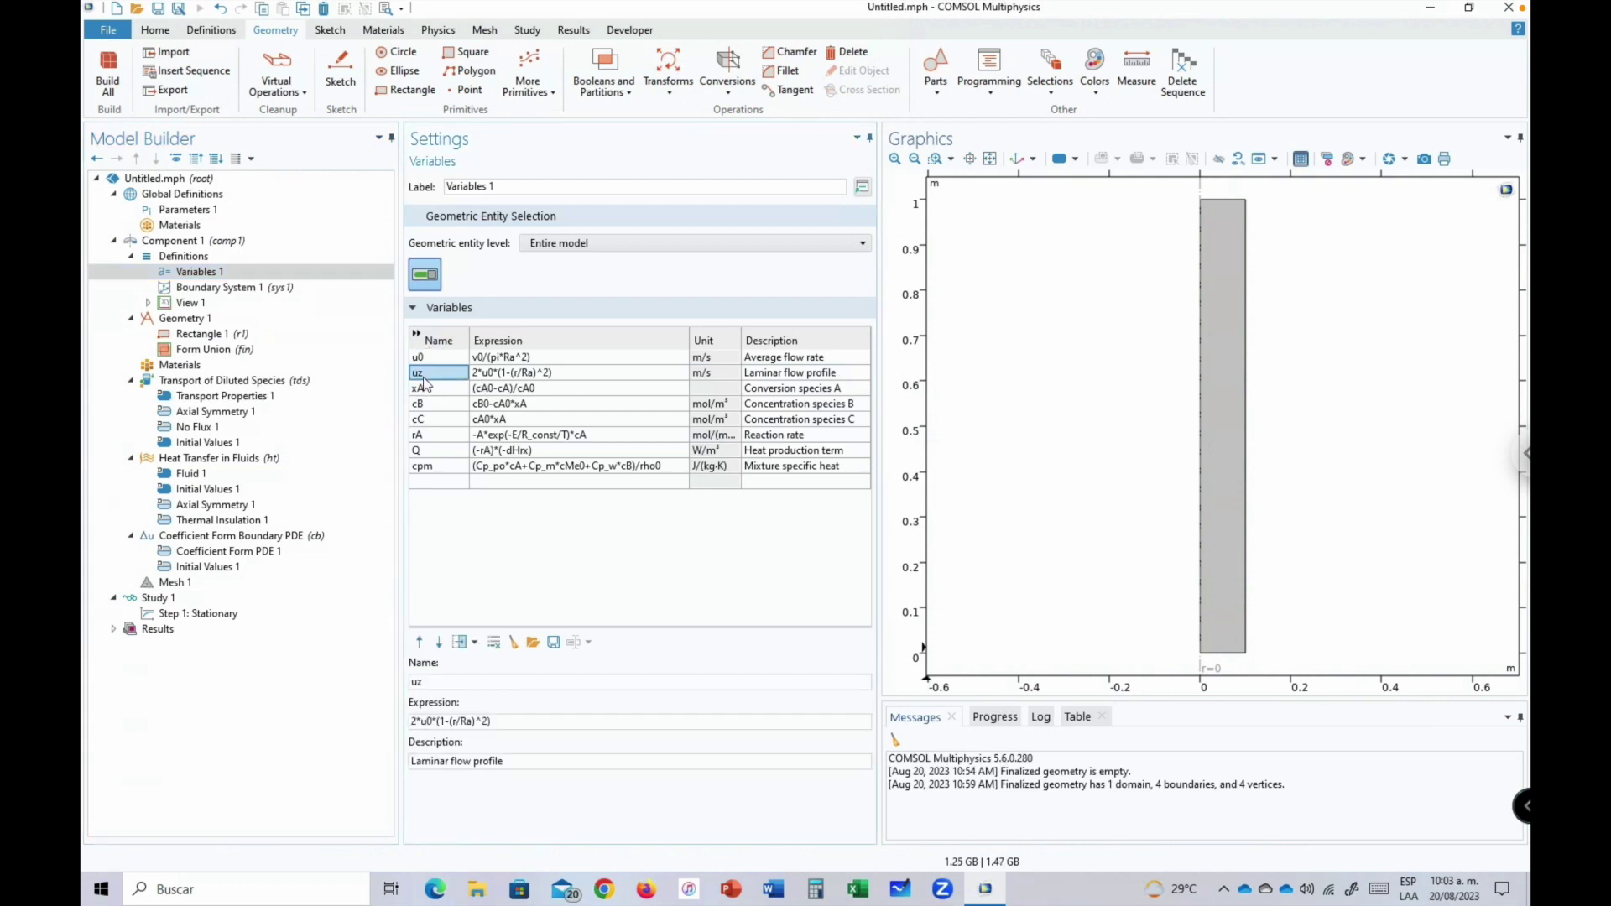
pyautogui.click(198, 401)
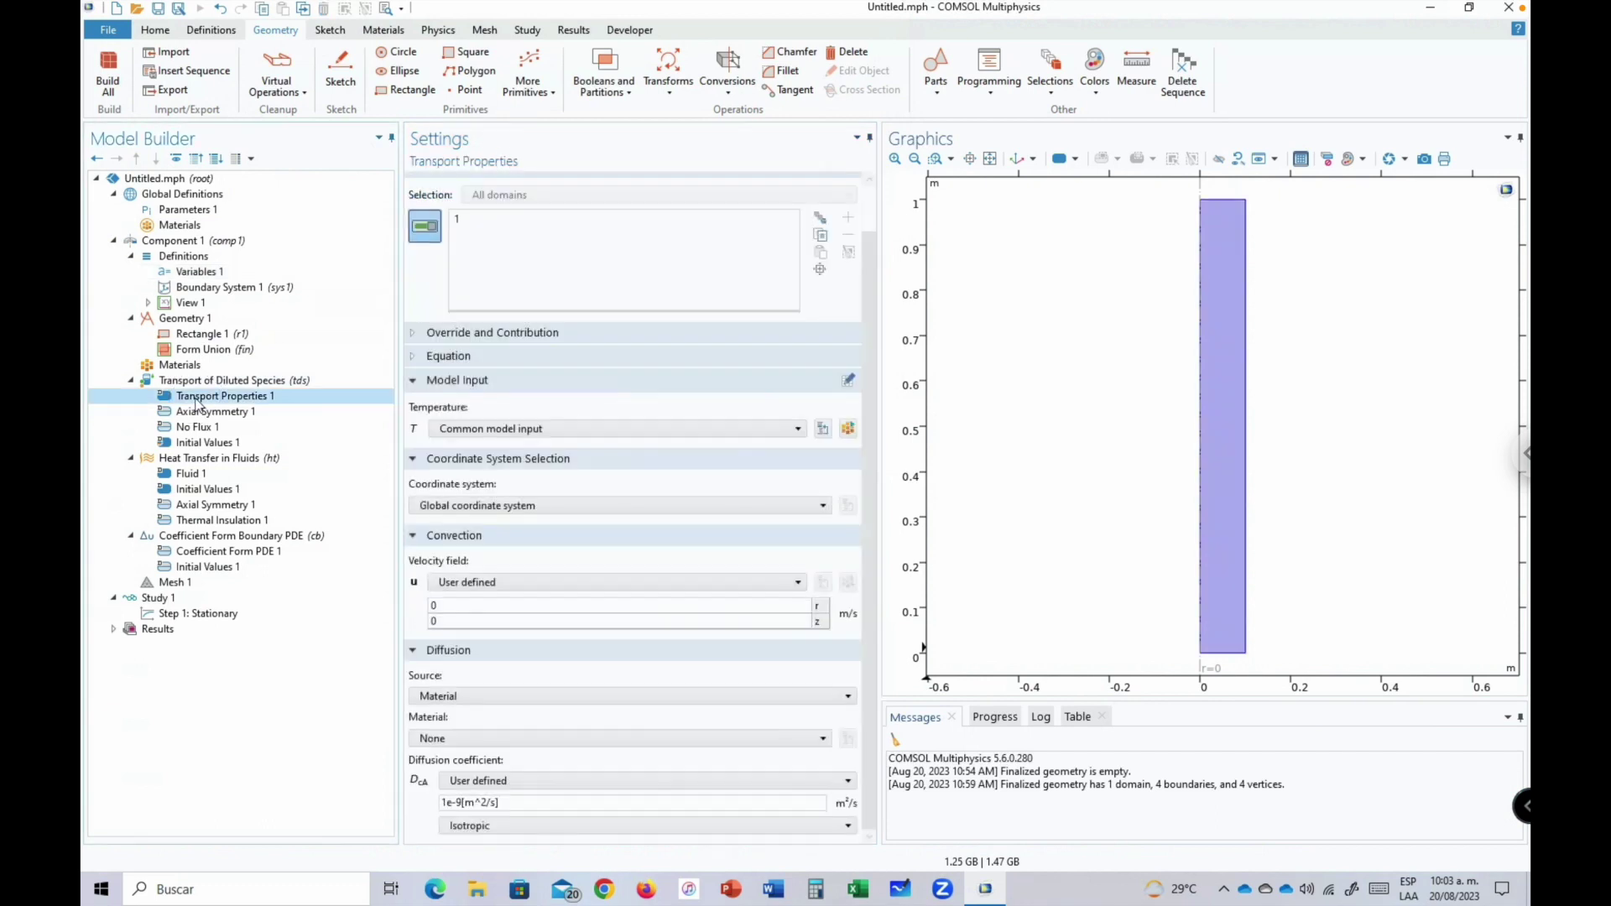
pyautogui.doubleClick(478, 622)
pyautogui.write('uz')
pyautogui.press('Return')
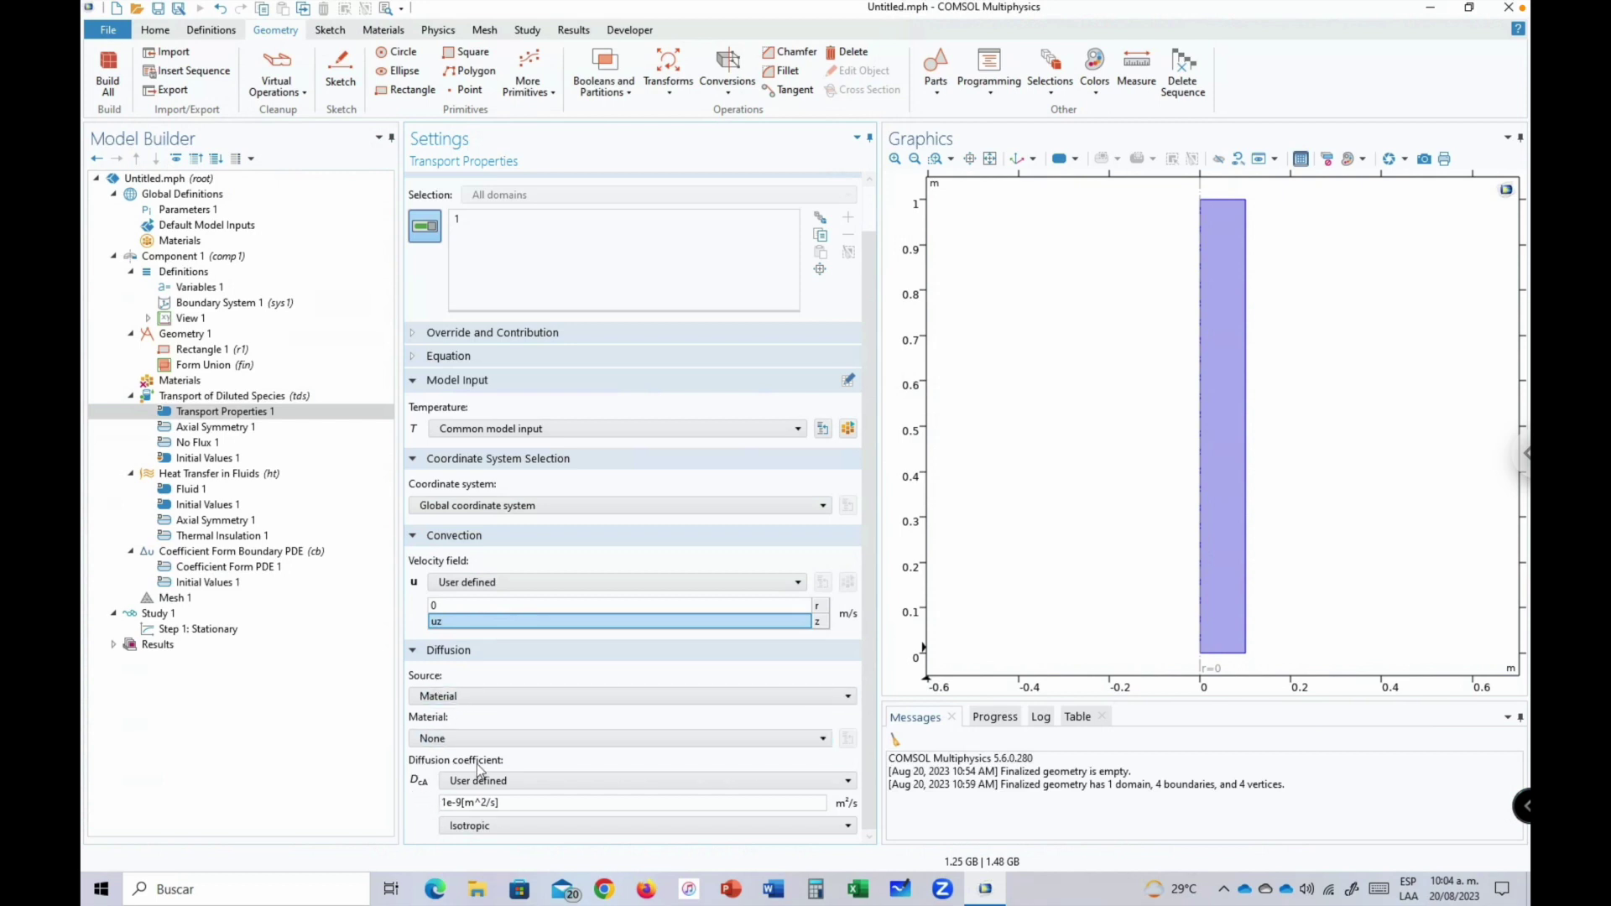
# Look up the diffusion coefficient parameter and set the user-defined diffusion coefficient of cA in Transport Properties 1 to Diff.
pyautogui.click(194, 217)
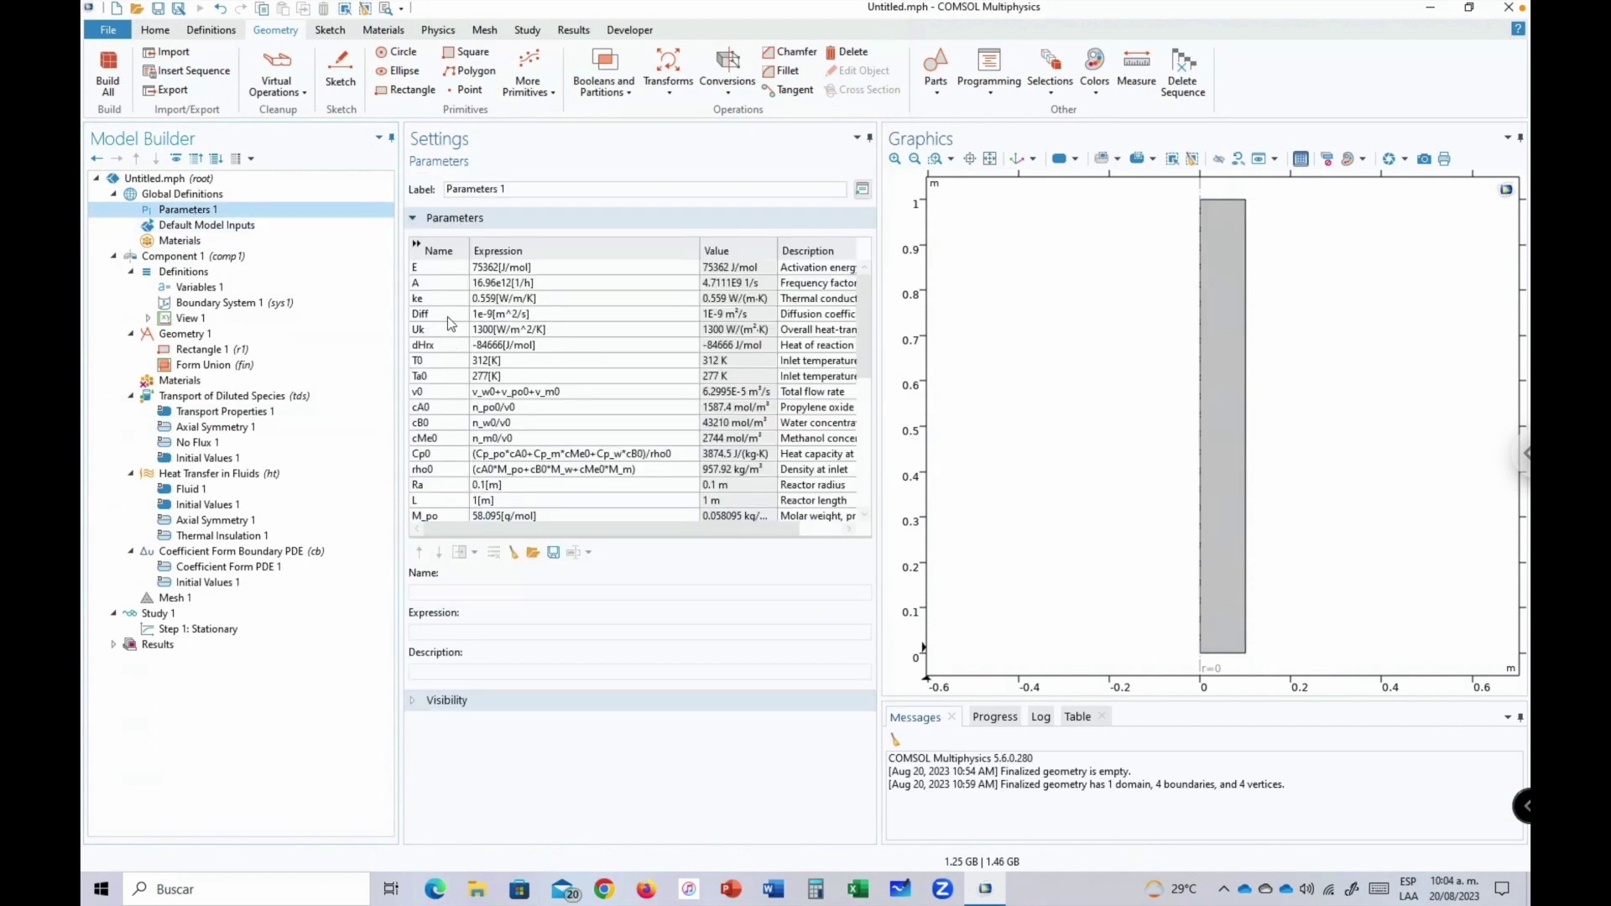
pyautogui.click(449, 321)
pyautogui.click(808, 319)
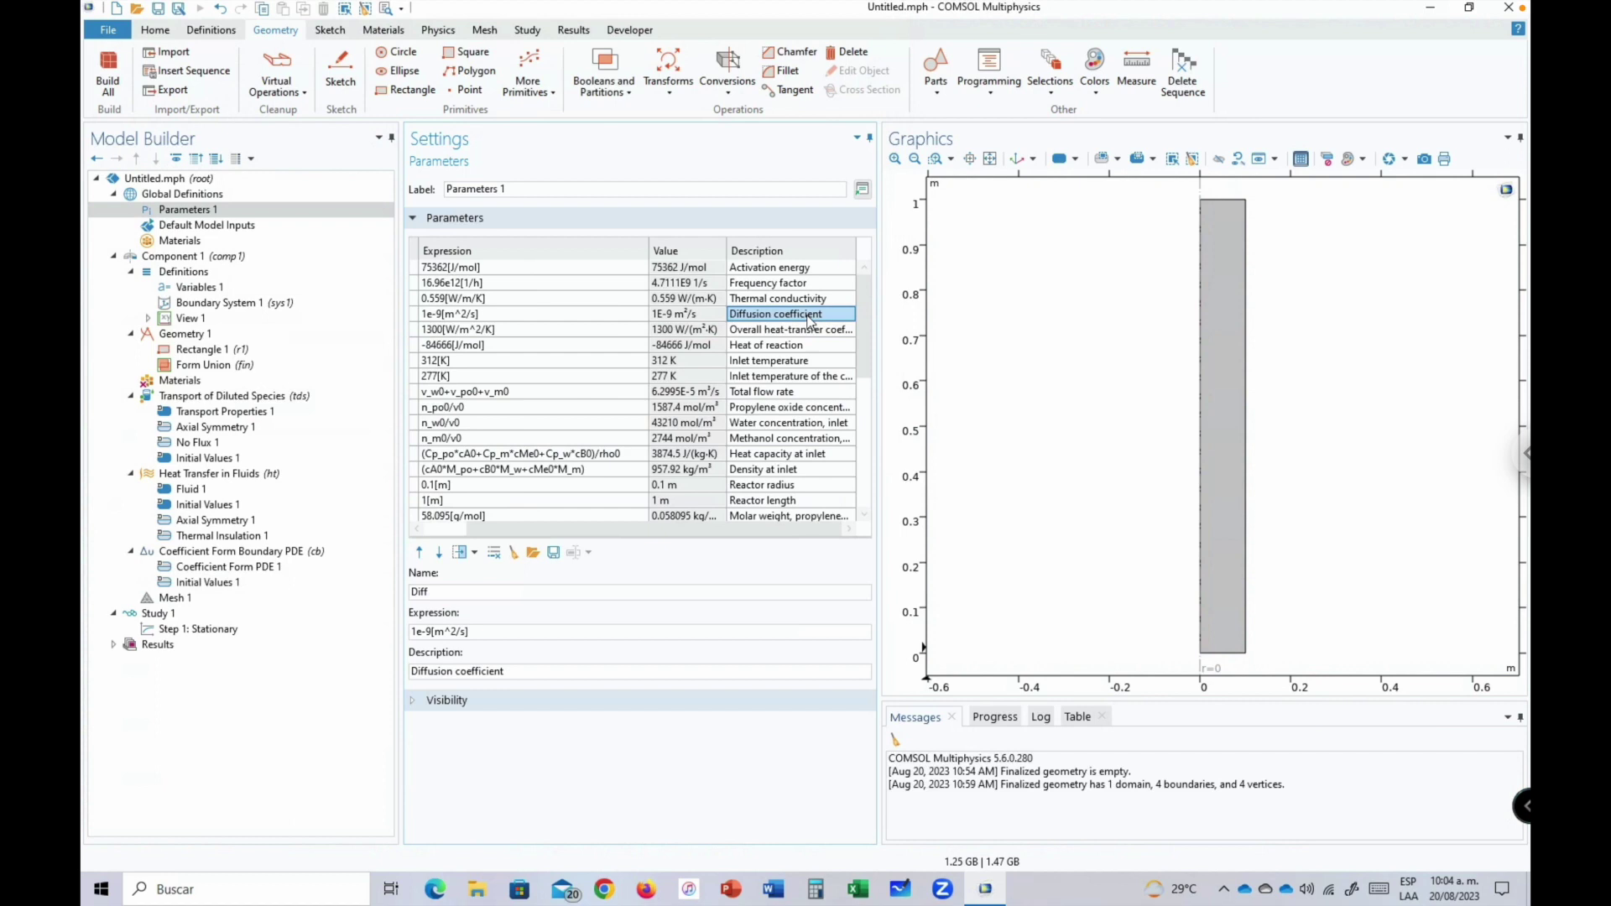
pyautogui.moveTo(606, 530); pyautogui.dragTo(503, 529)
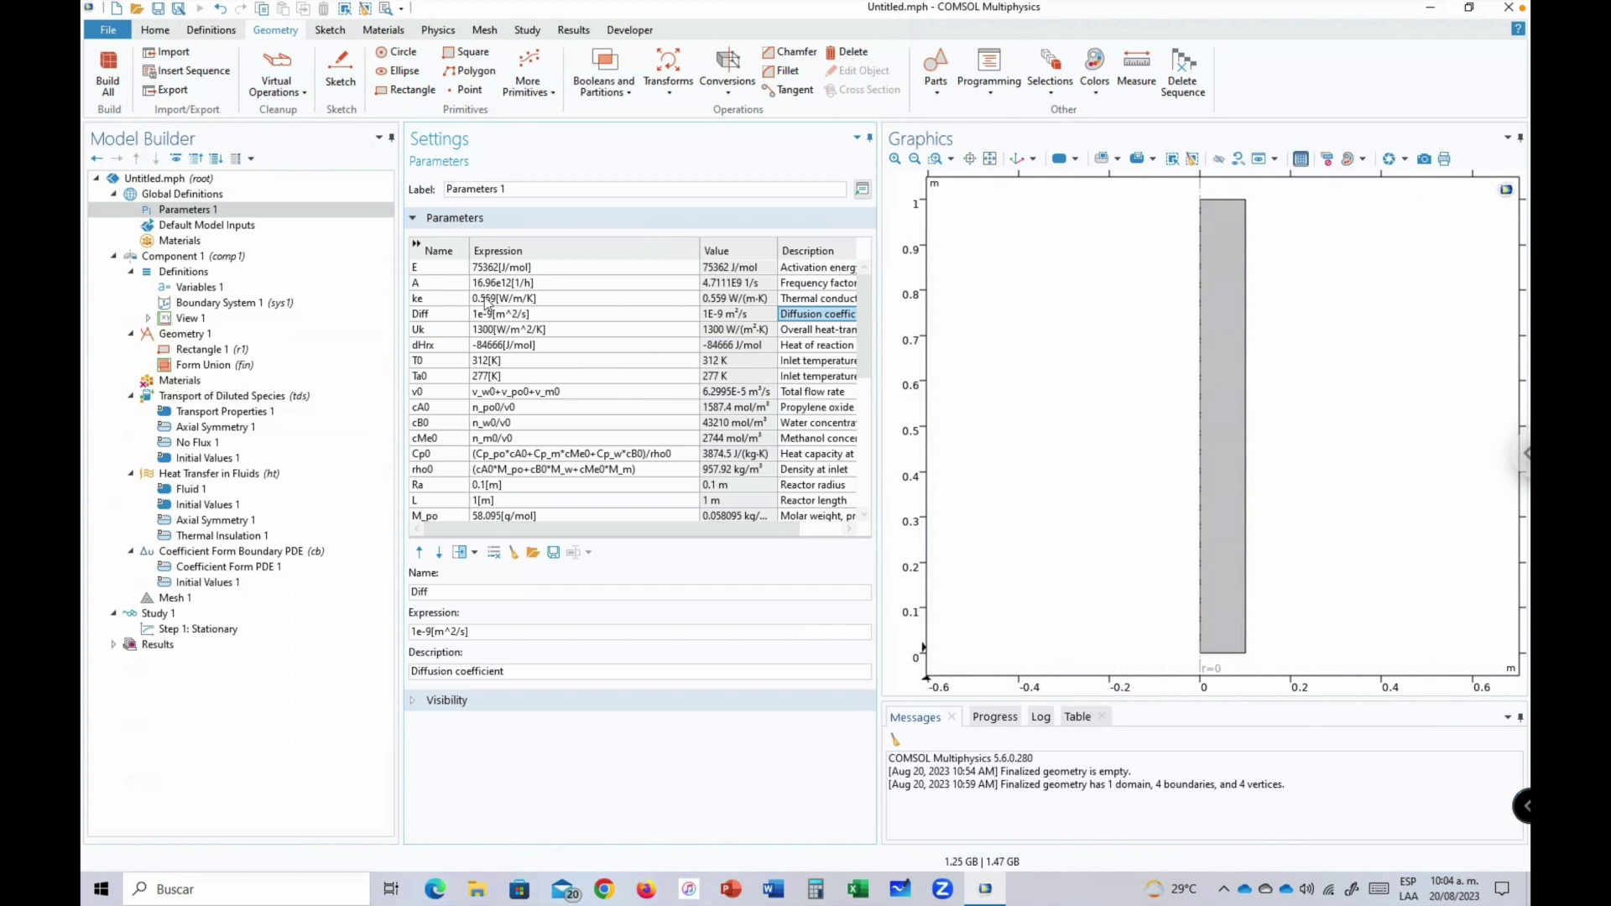
pyautogui.click(442, 323)
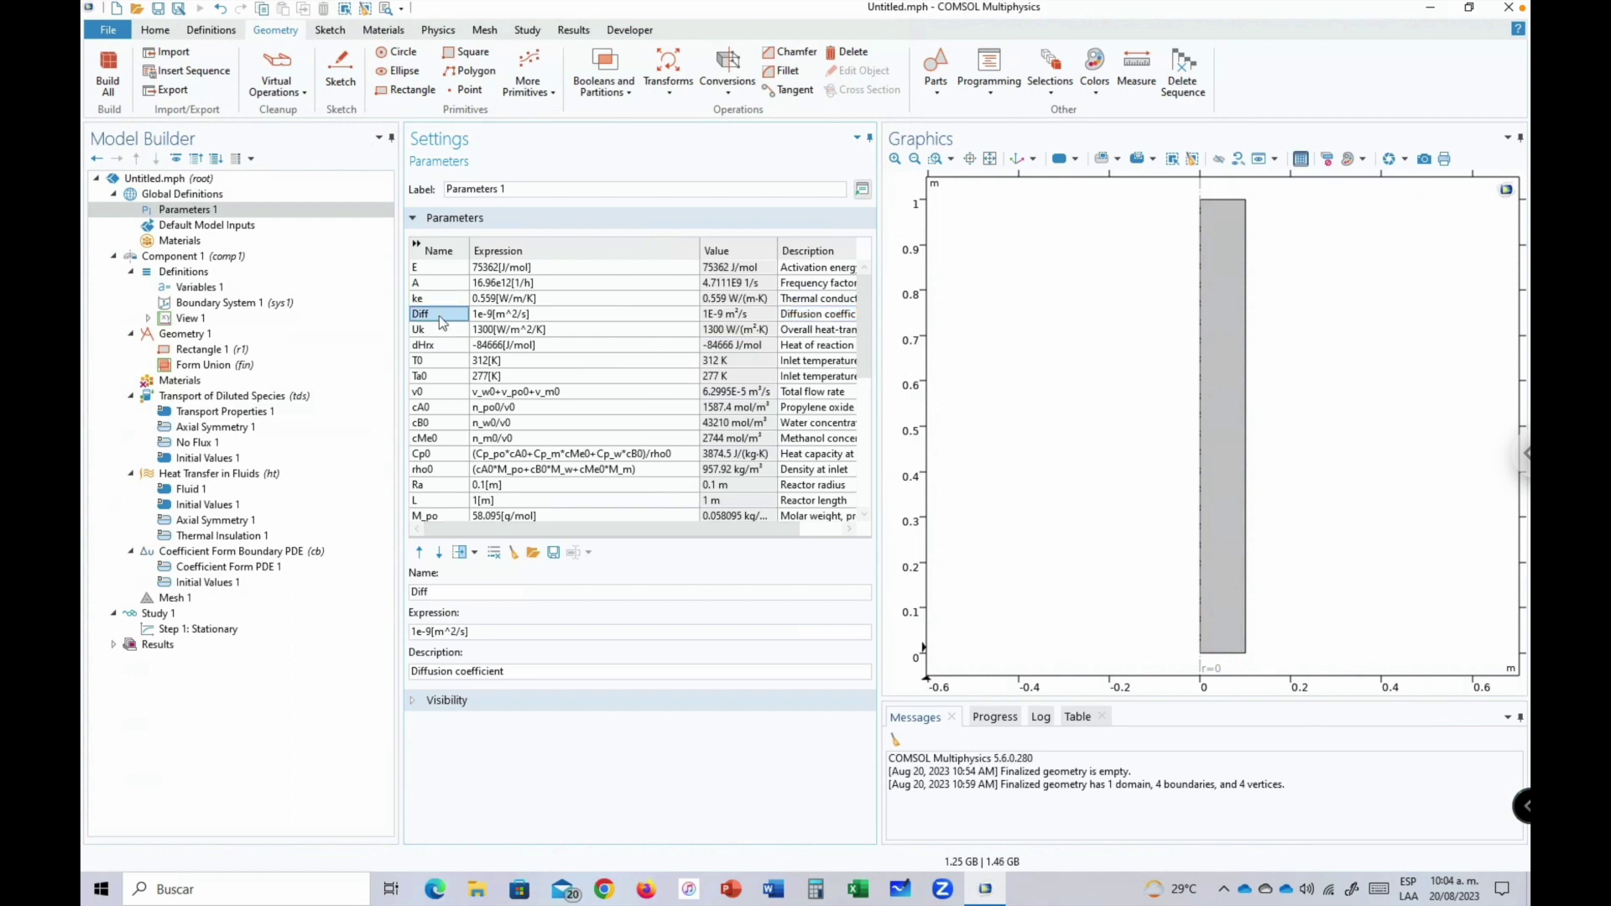
pyautogui.click(199, 417)
pyautogui.click(515, 803)
pyautogui.moveTo(515, 803); pyautogui.dragTo(406, 808)
pyautogui.write('Diff')
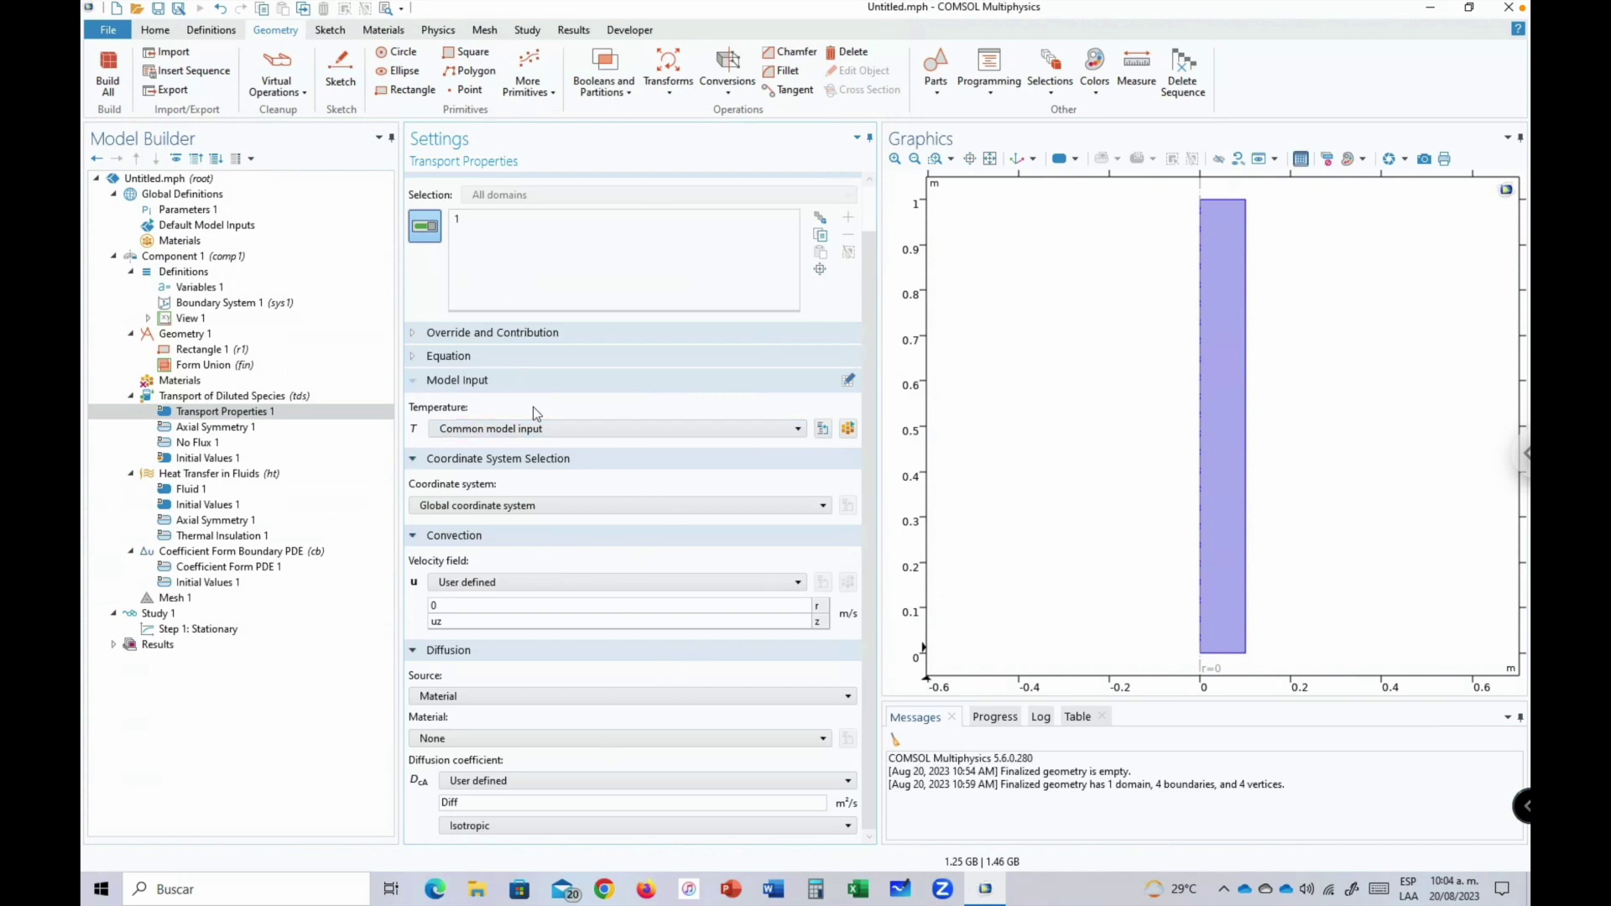
# Review the Axial Symmetry 1, No Flux 1 and Initial Values 1 conditions of the Transport of Diluted Species interface.
pyautogui.click(196, 430)
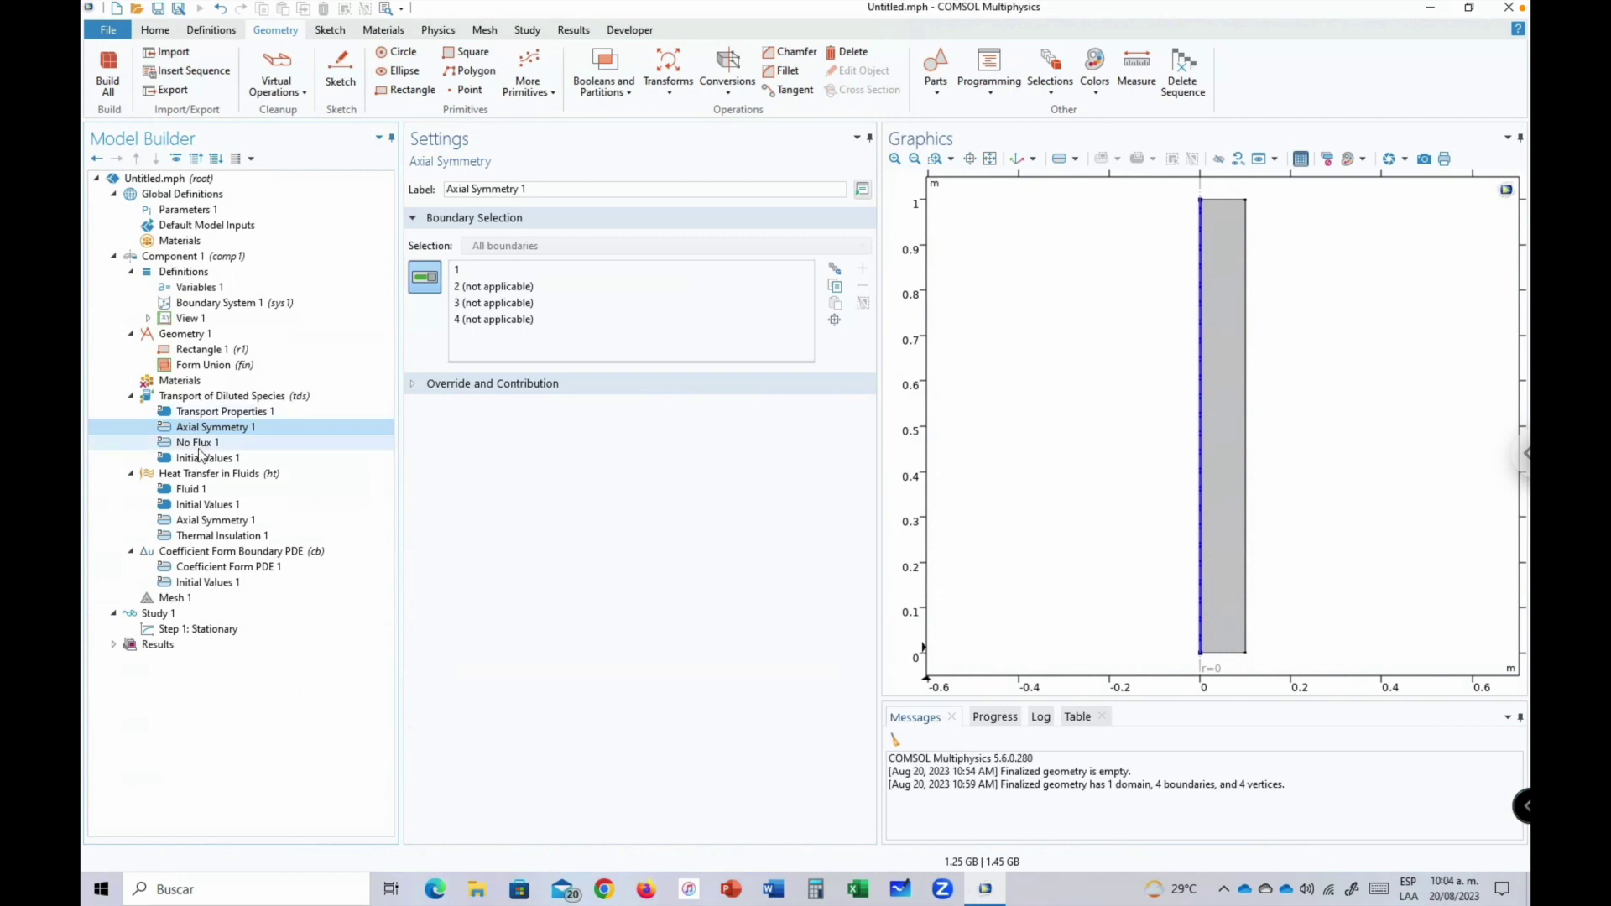
pyautogui.click(198, 444)
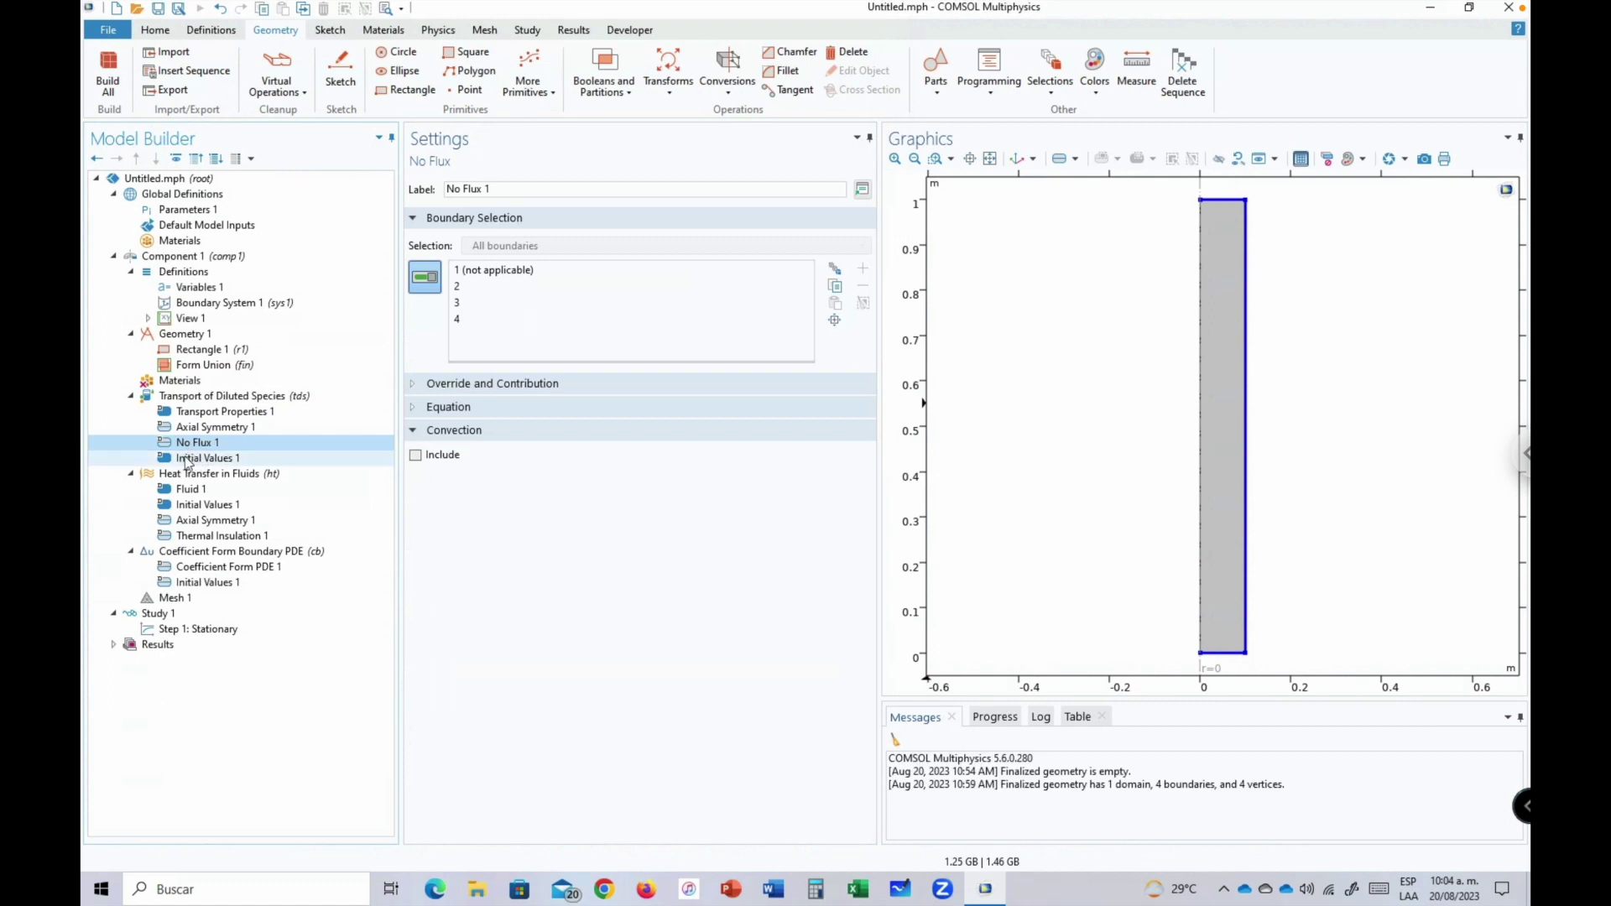
pyautogui.click(196, 460)
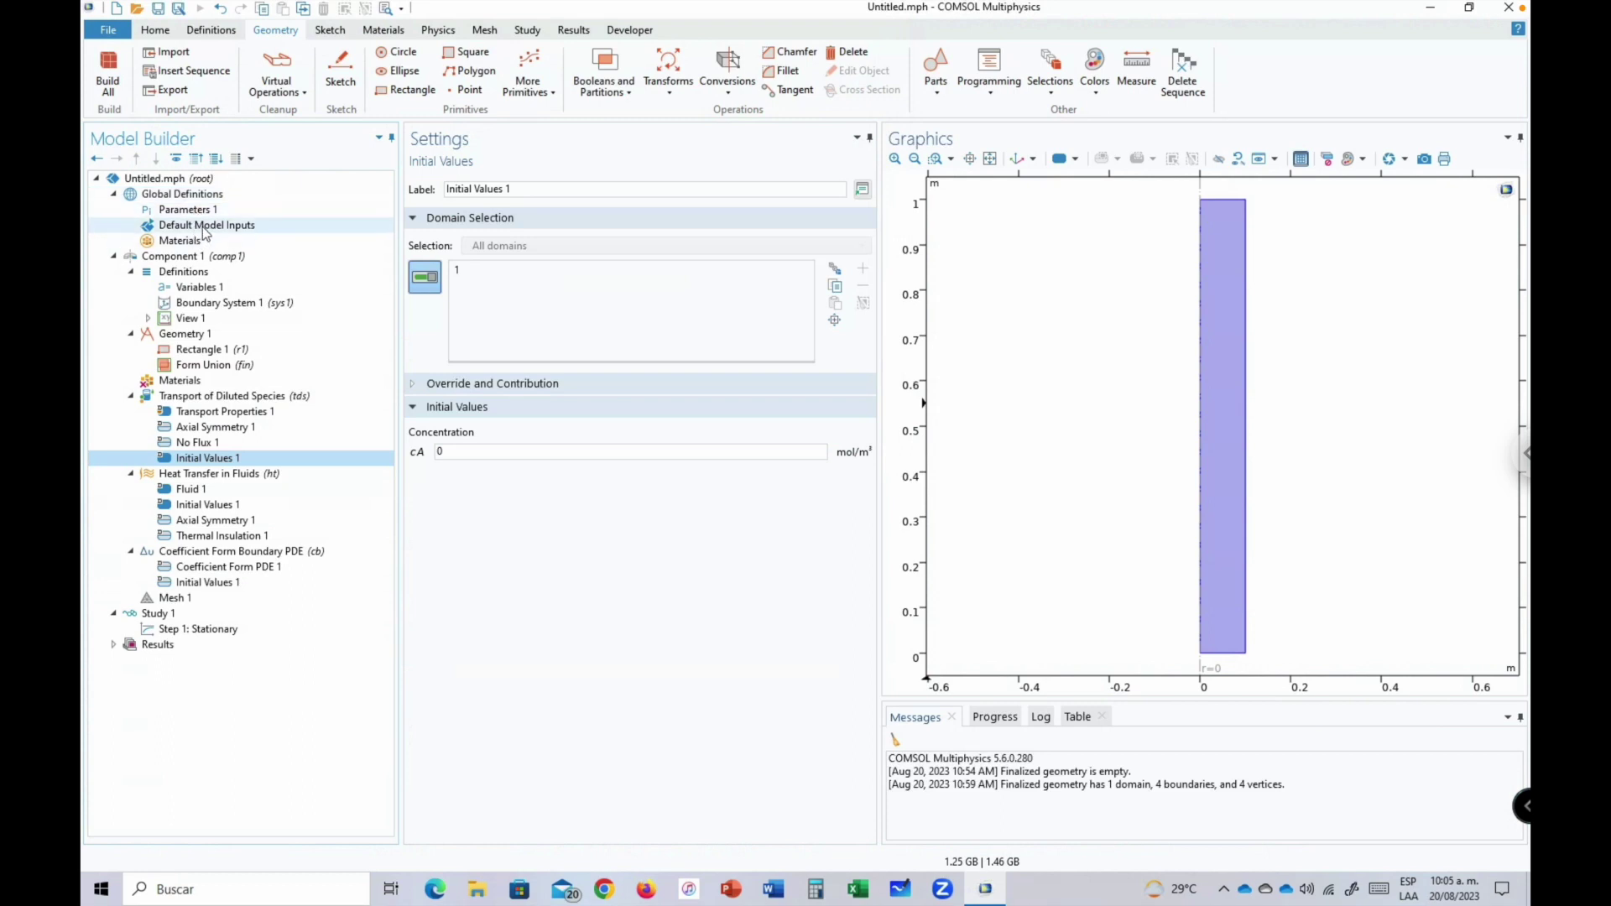
# Look up the inlet propylene oxide concentration parameter and set the initial concentration of species cA to cA0.
pyautogui.click(187, 210)
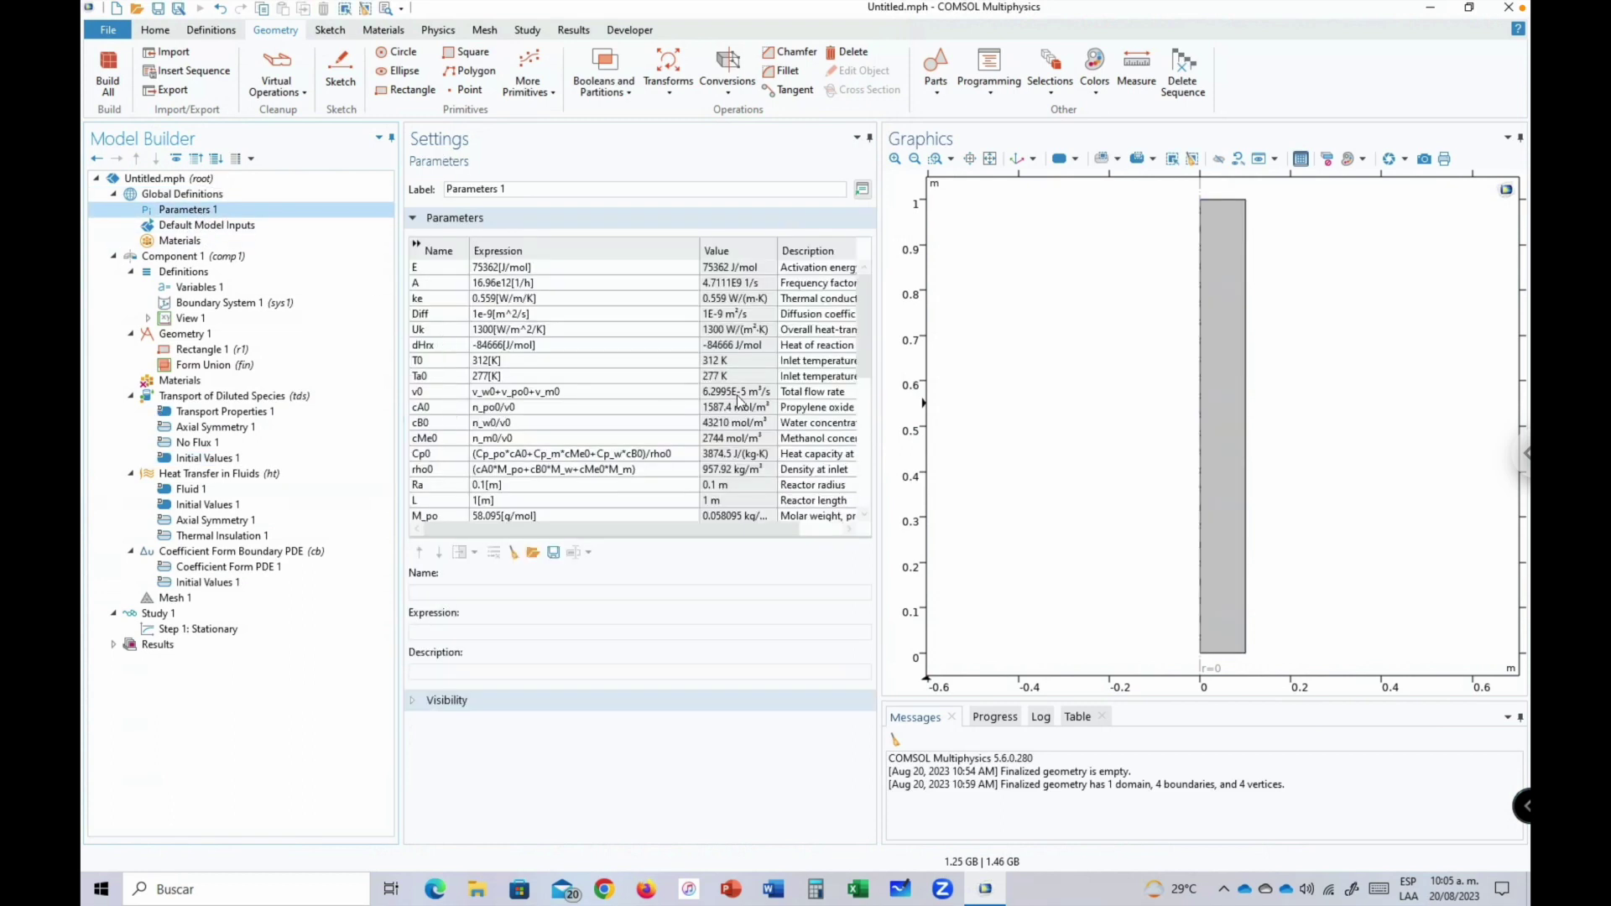
pyautogui.click(452, 411)
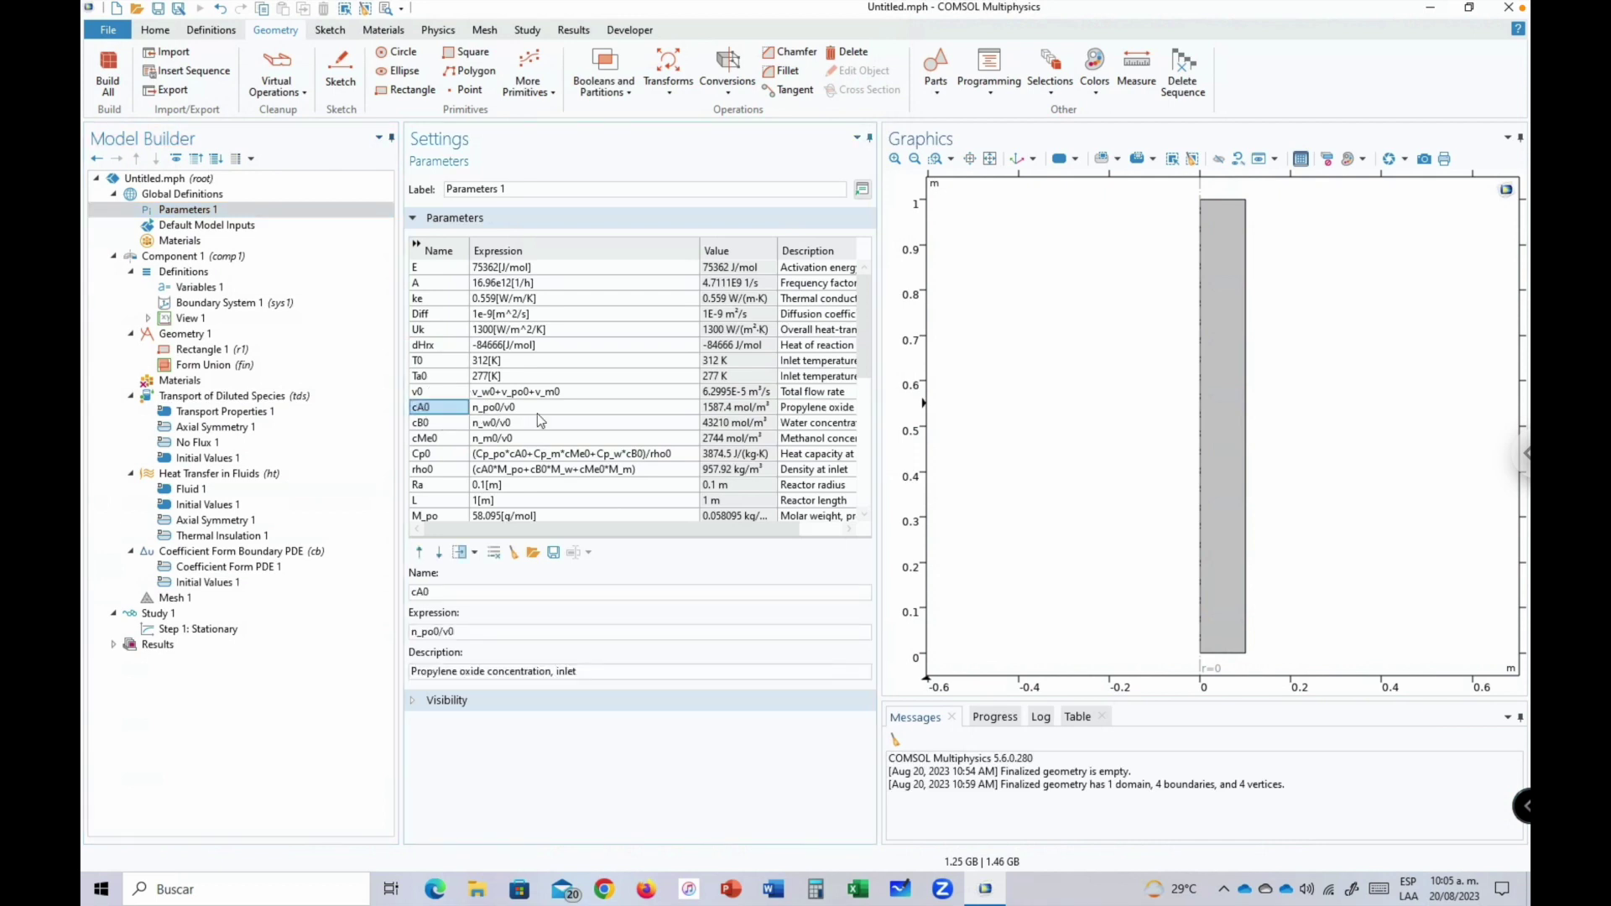
pyautogui.moveTo(597, 530); pyautogui.dragTo(641, 534)
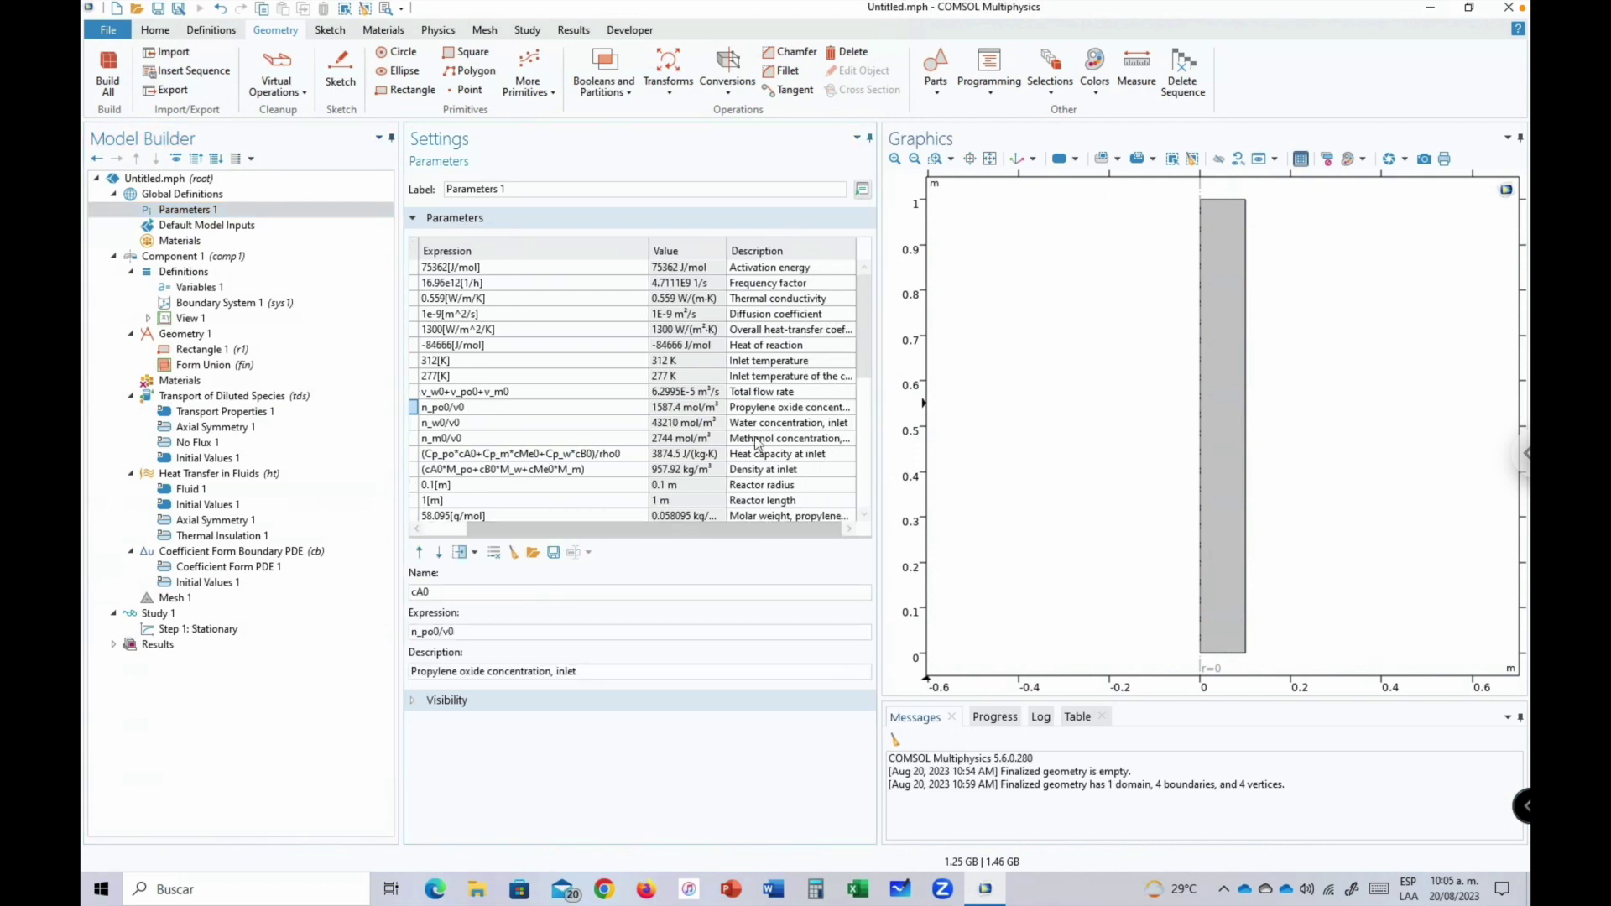
pyautogui.click(790, 408)
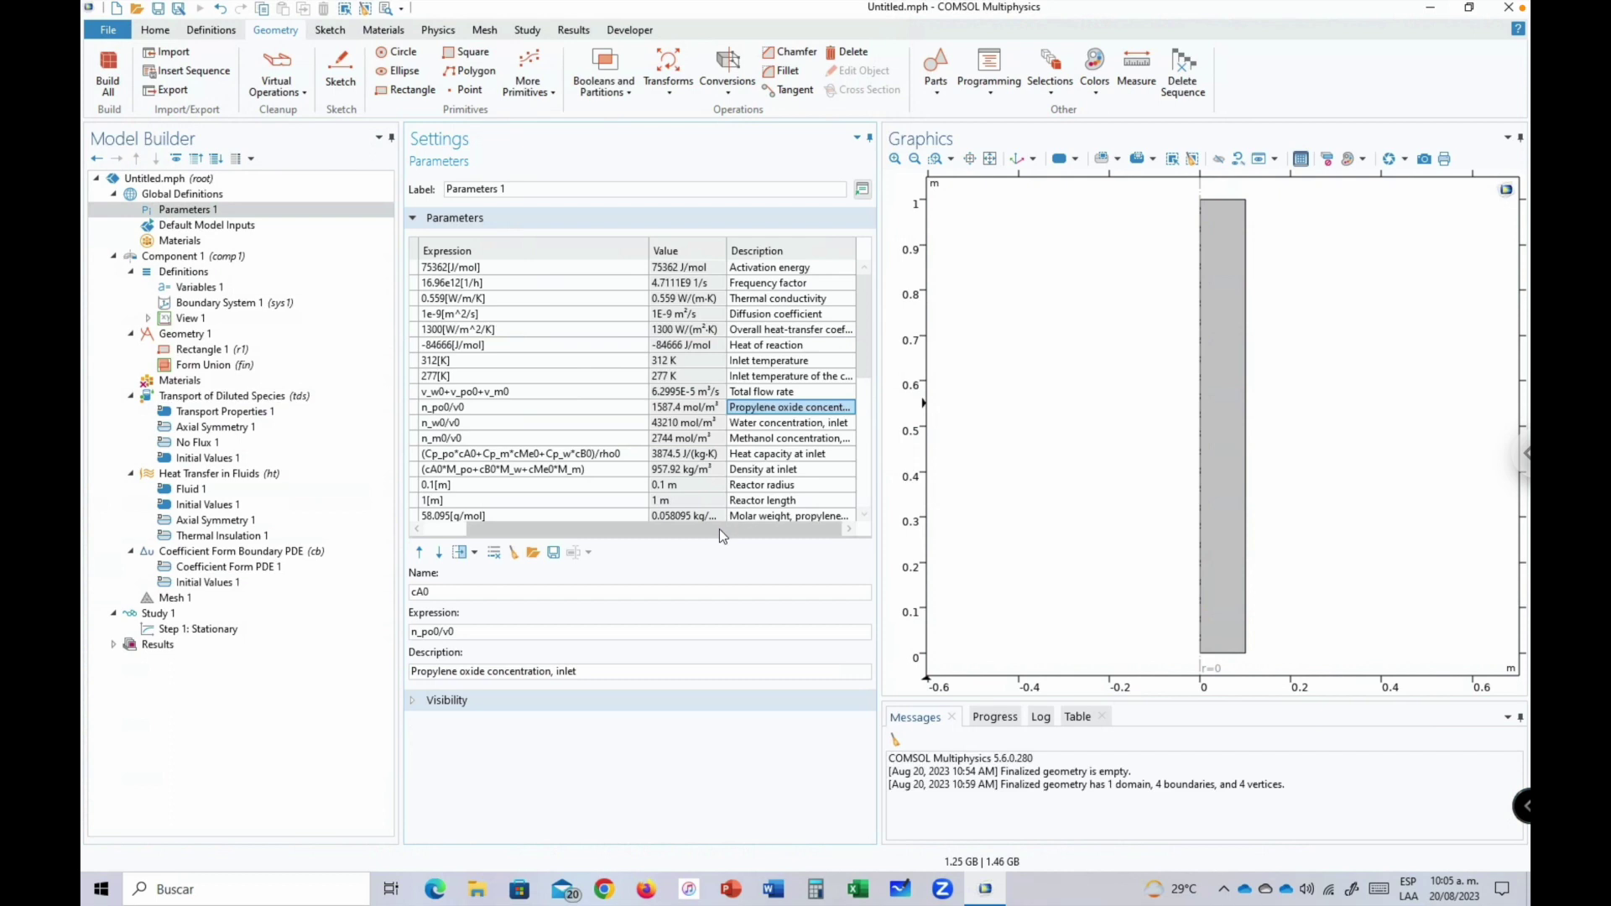
pyautogui.click(552, 534)
pyautogui.moveTo(552, 535); pyautogui.dragTo(502, 534)
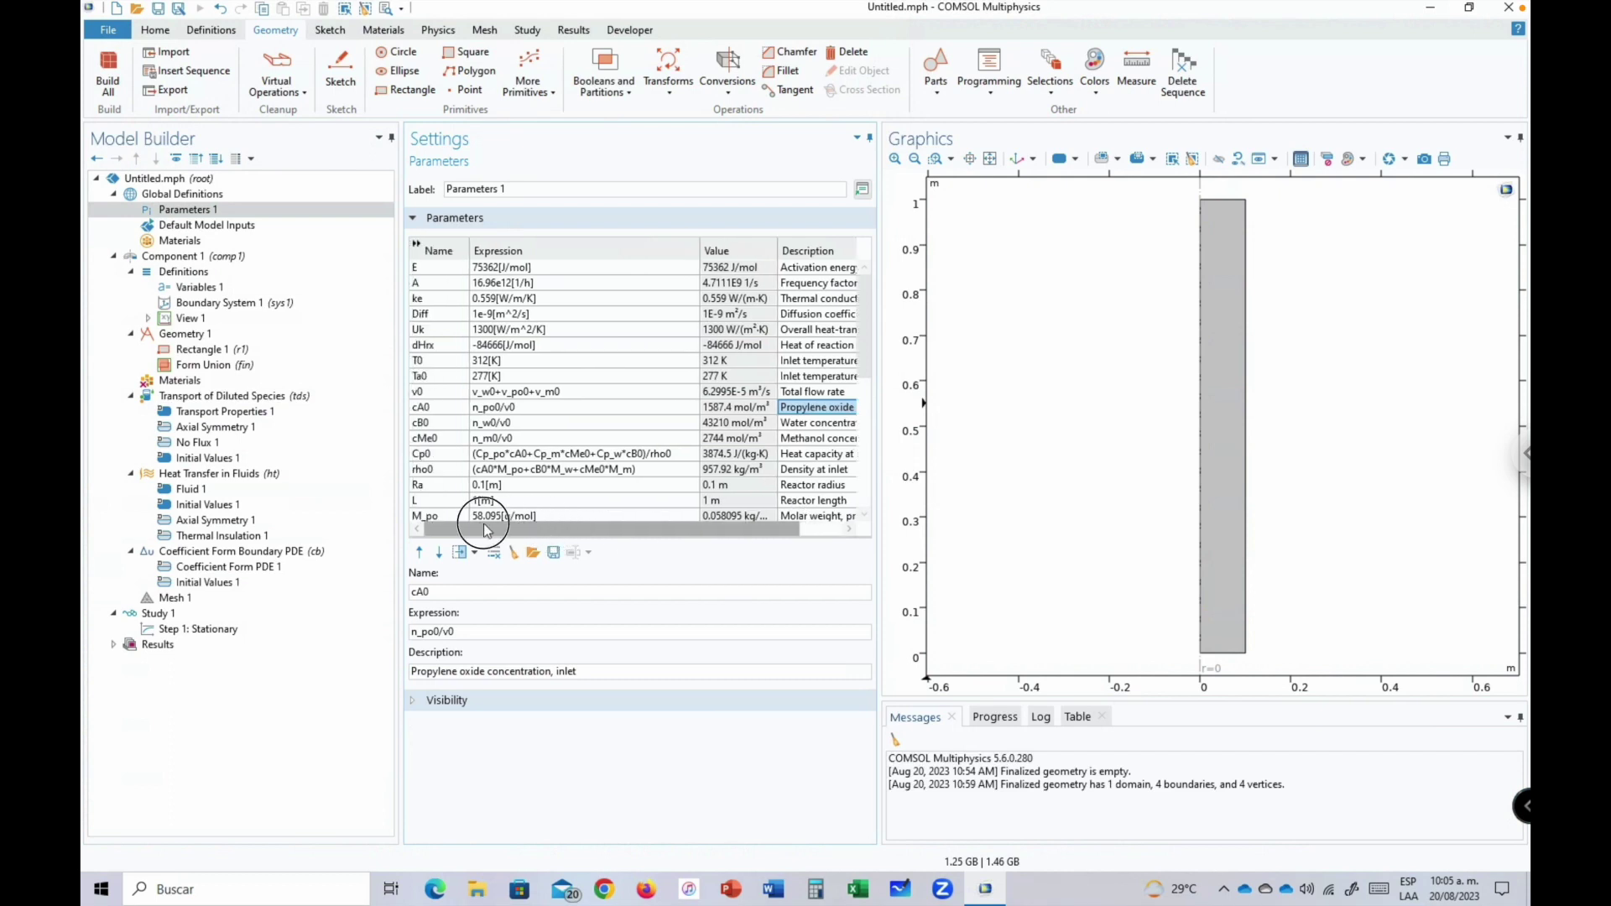
pyautogui.click(433, 409)
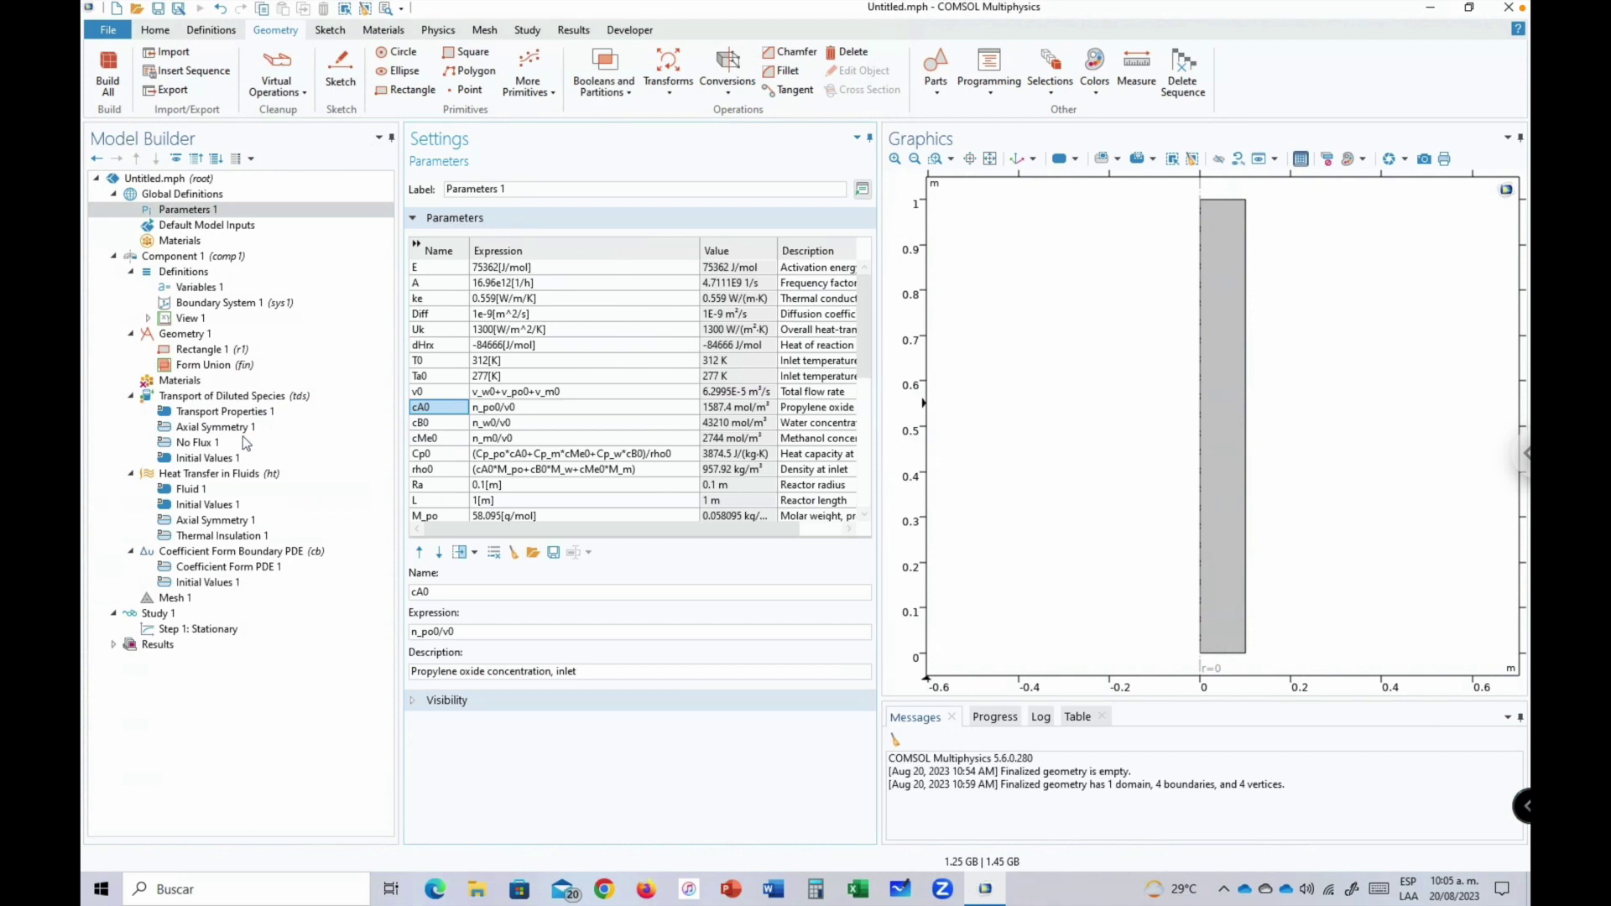
pyautogui.click(200, 458)
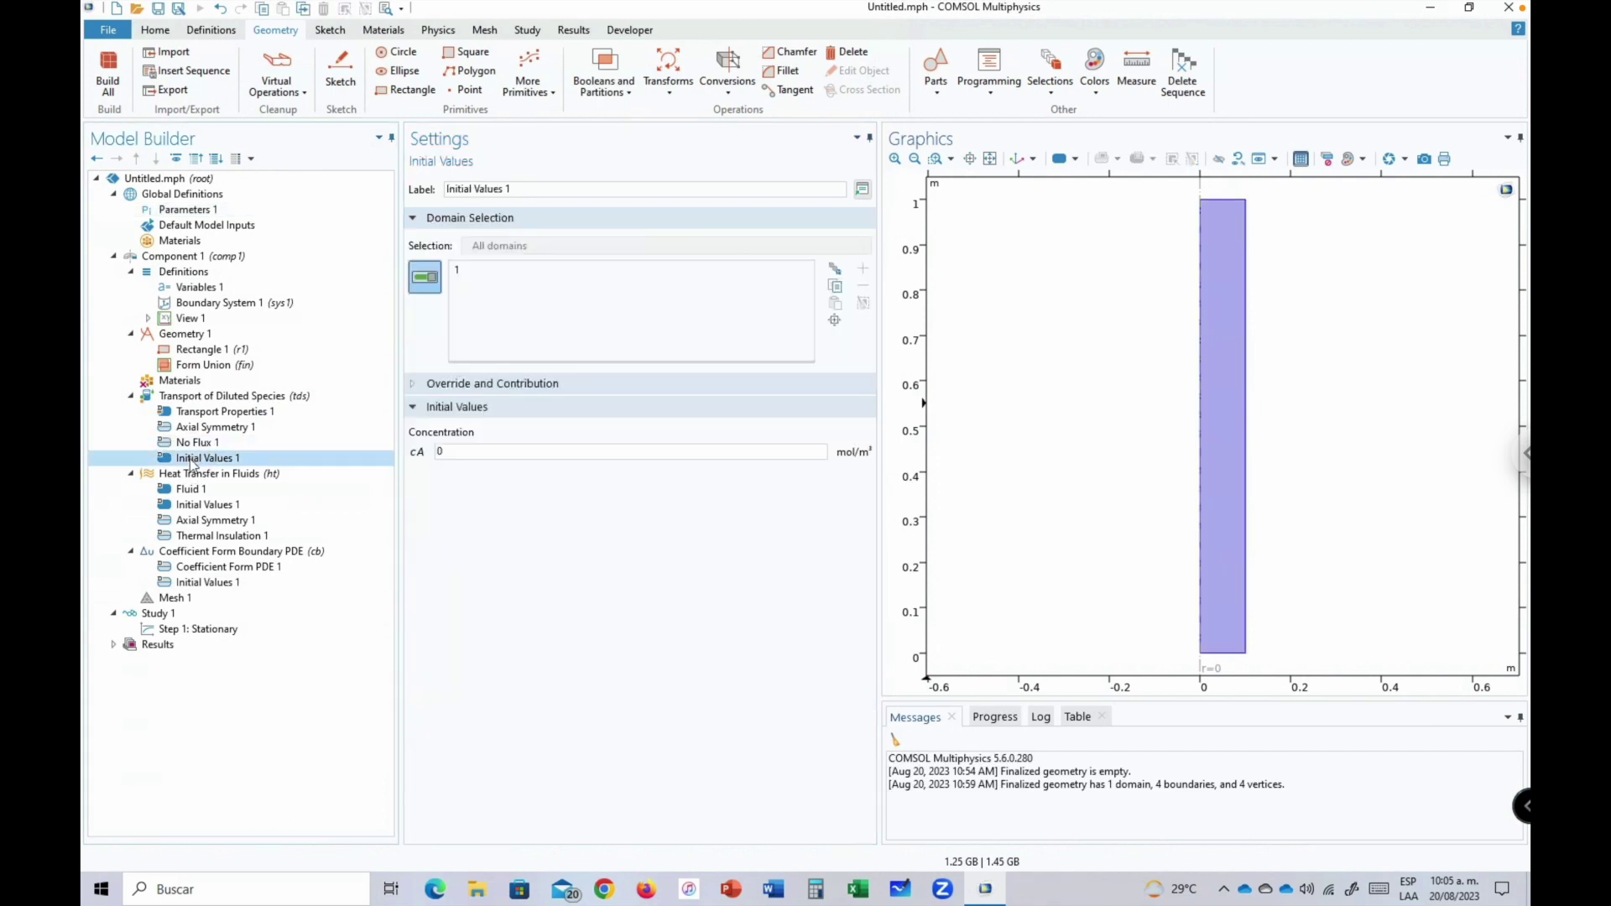
pyautogui.click(476, 455)
pyautogui.write('cA0')
# Add a Concentration condition to Transport of Diluted Species and assign it to the reactor's lower boundary (boundary 2).
pyautogui.click(193, 401)
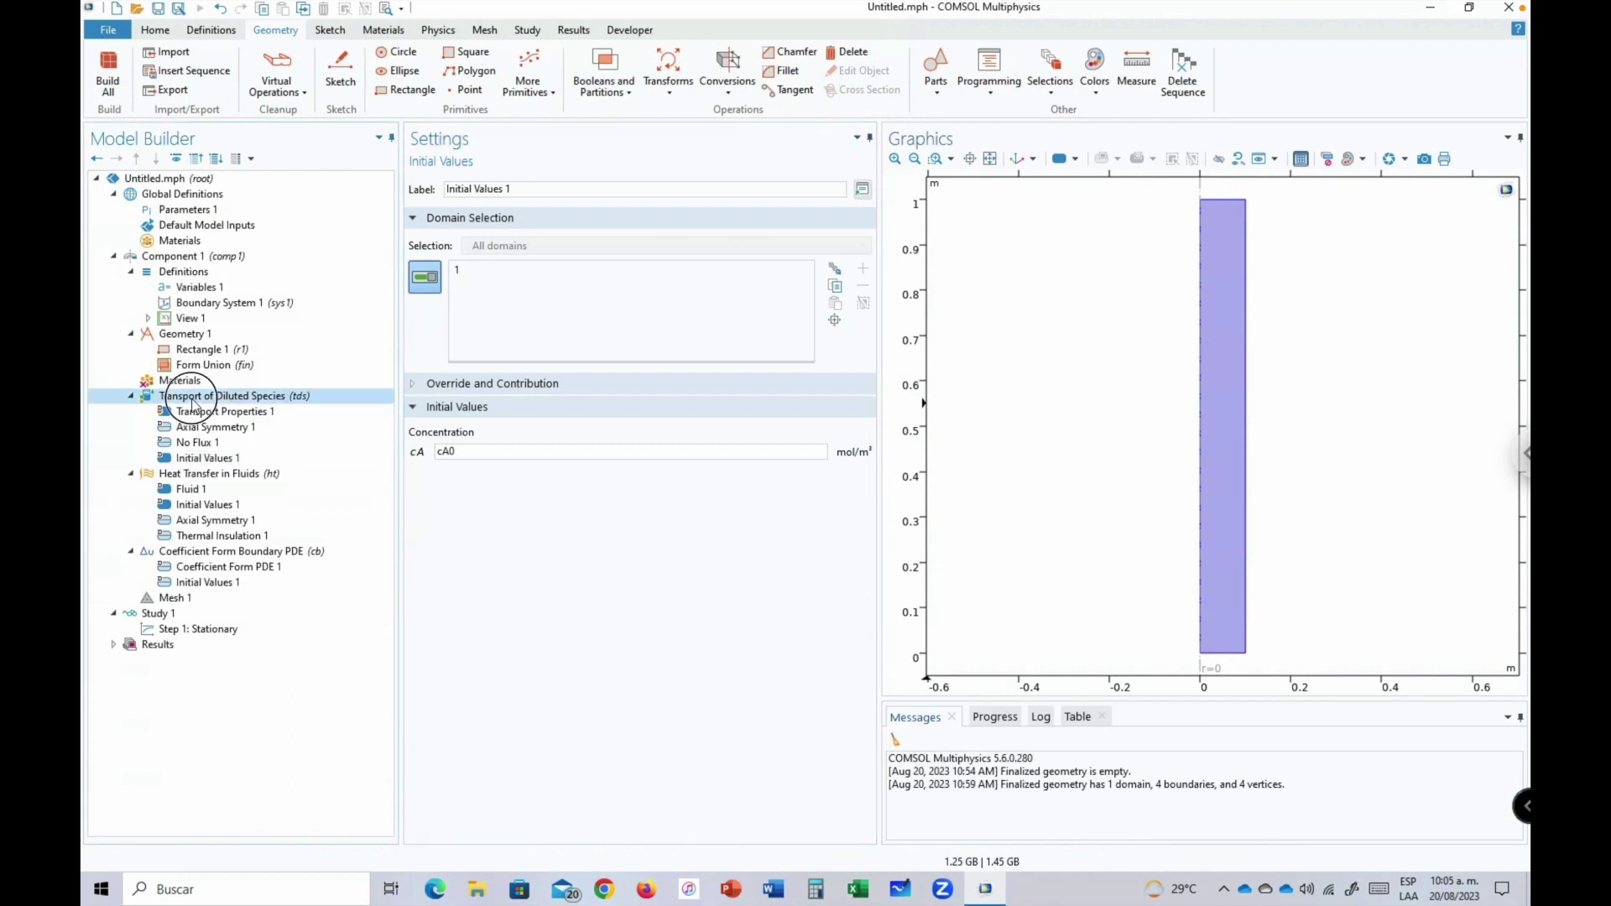
pyautogui.rightClick(193, 401)
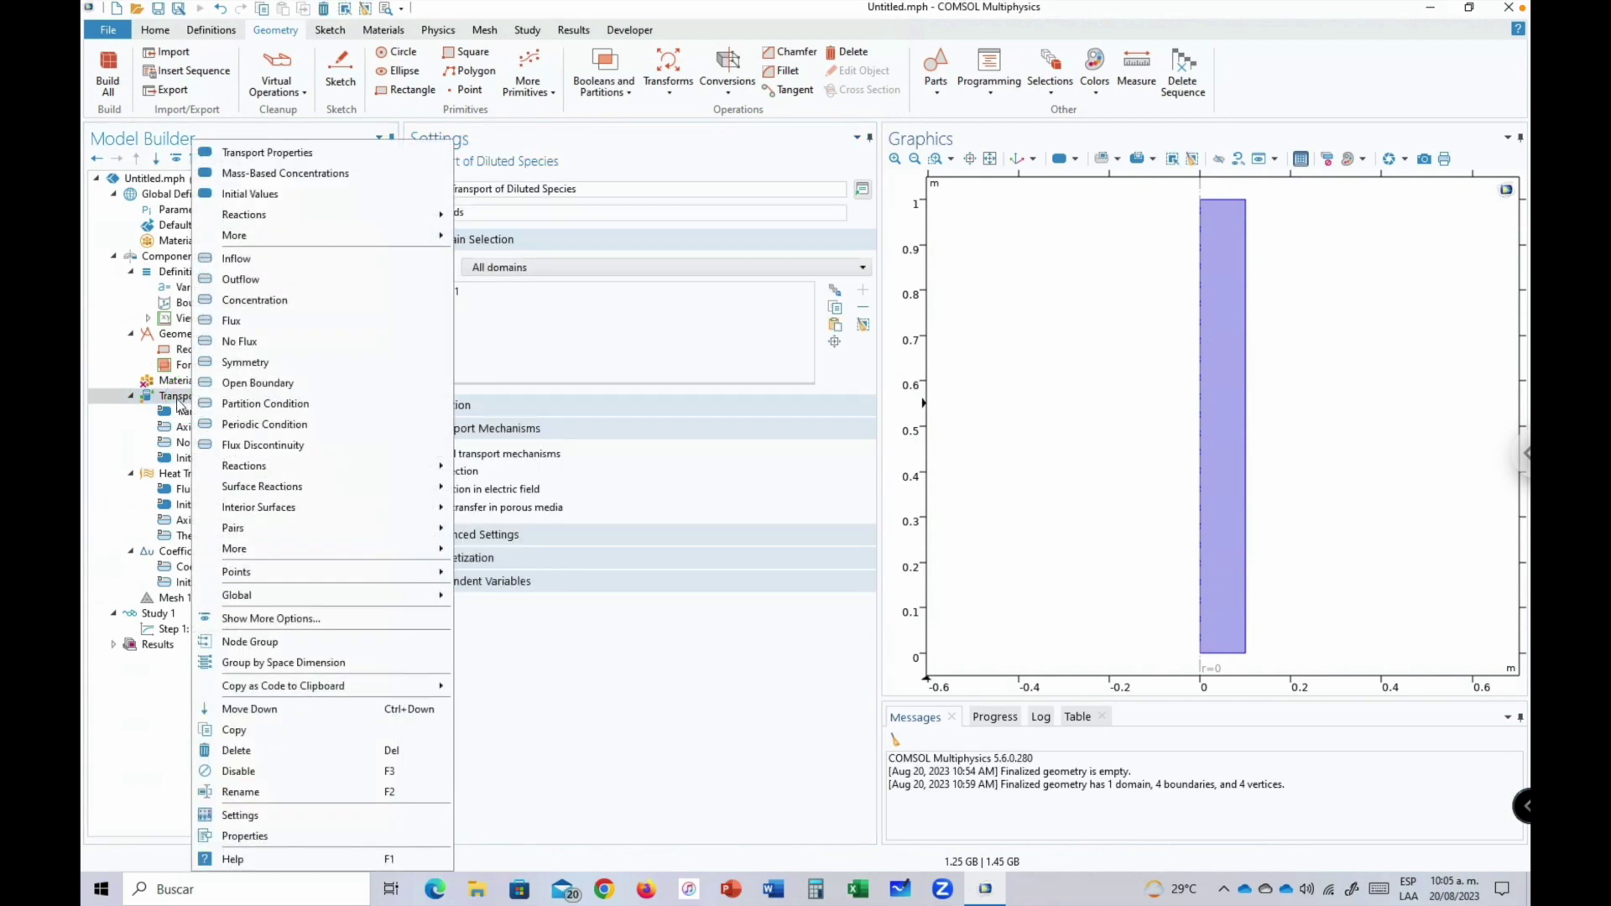
pyautogui.click(252, 302)
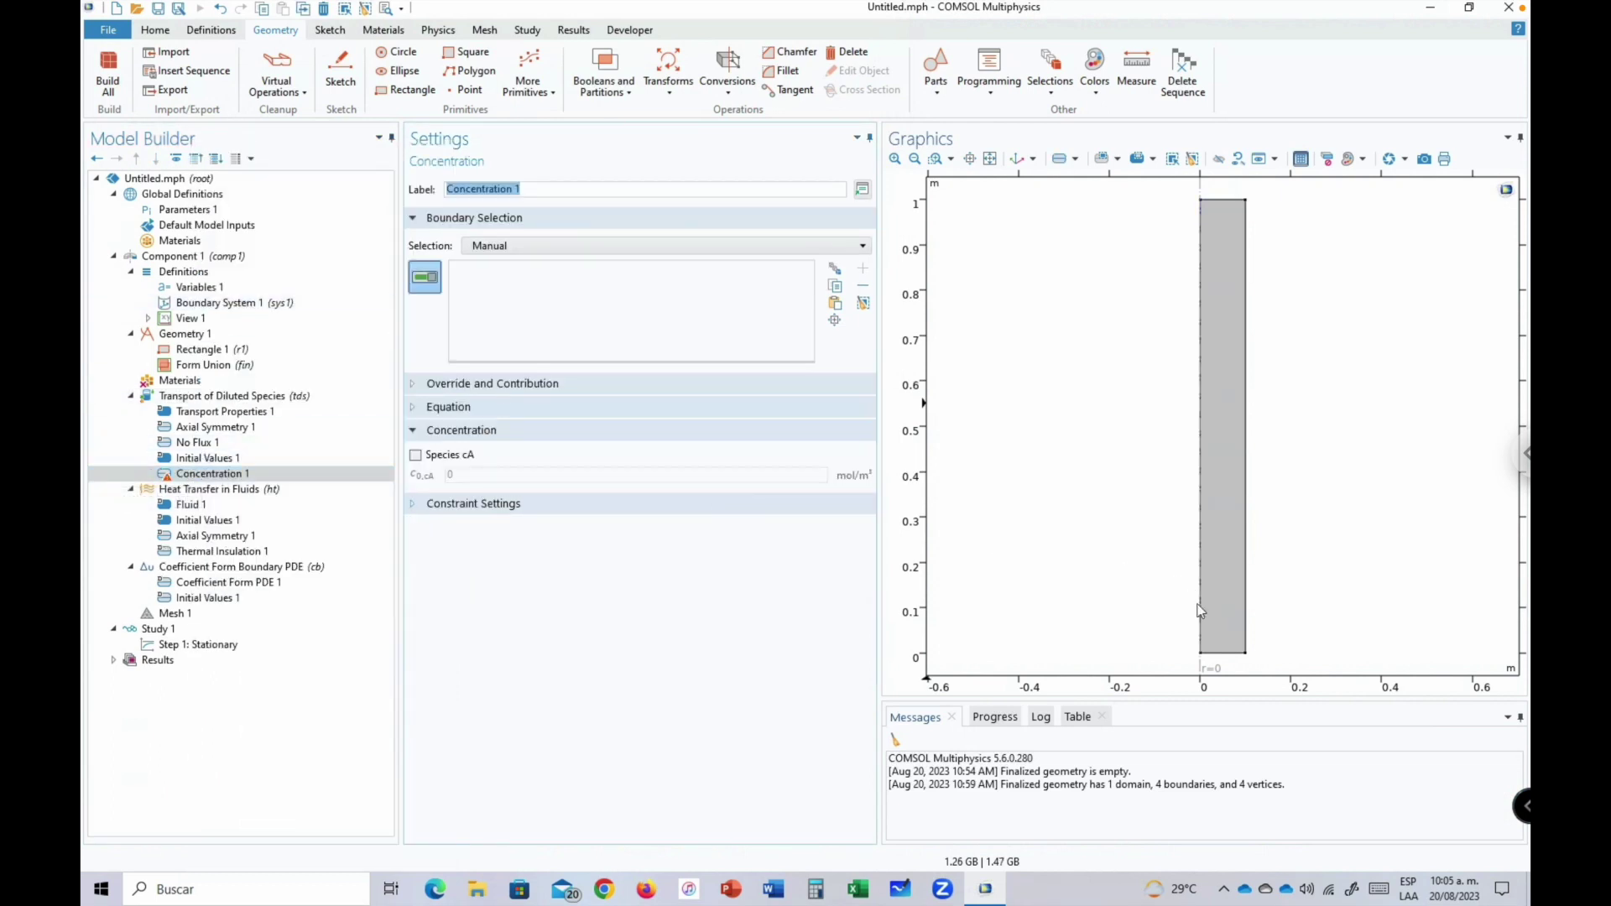
pyautogui.click(1222, 653)
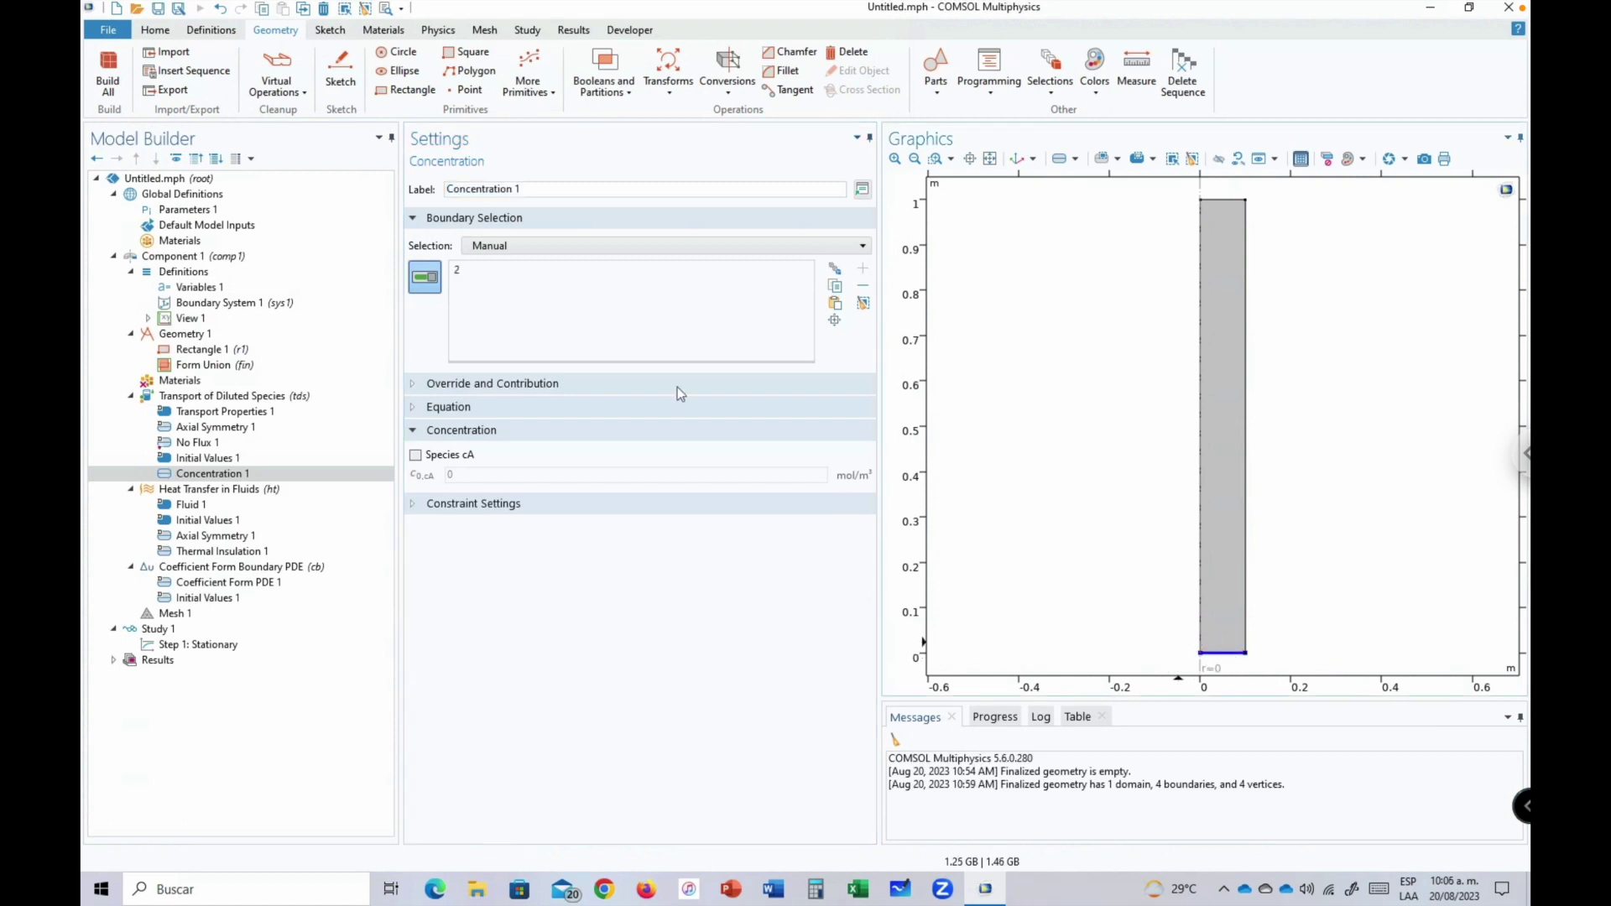
pyautogui.click(468, 275)
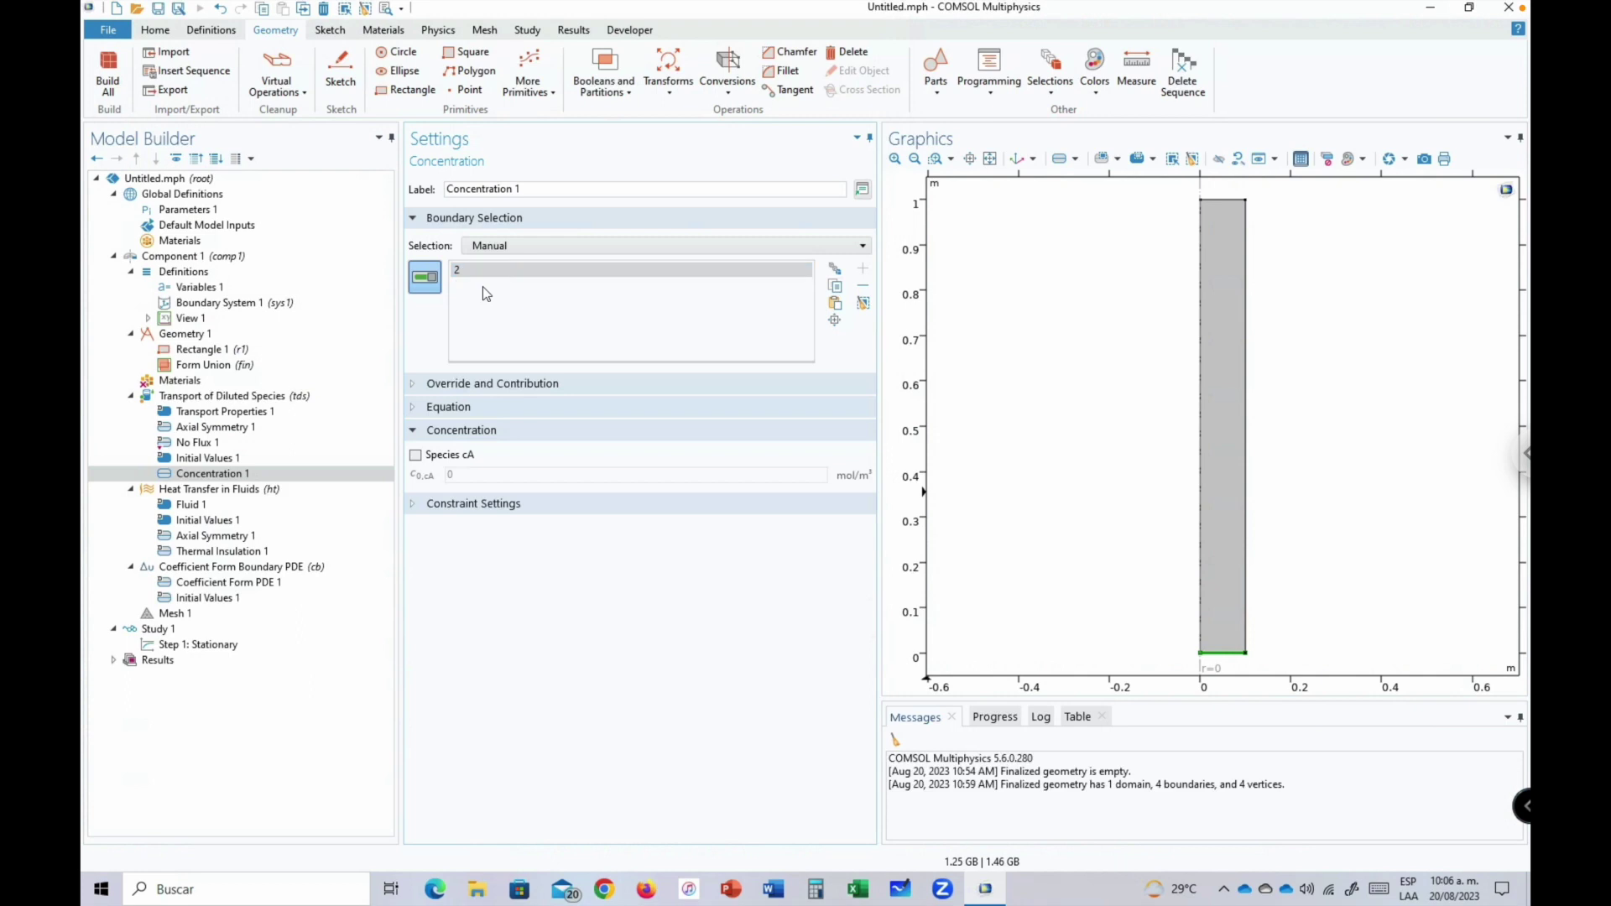
# Enable species cA in the Concentration 1 condition and set its inlet concentration to cA0.
pyautogui.click(444, 460)
pyautogui.doubleClick(466, 474)
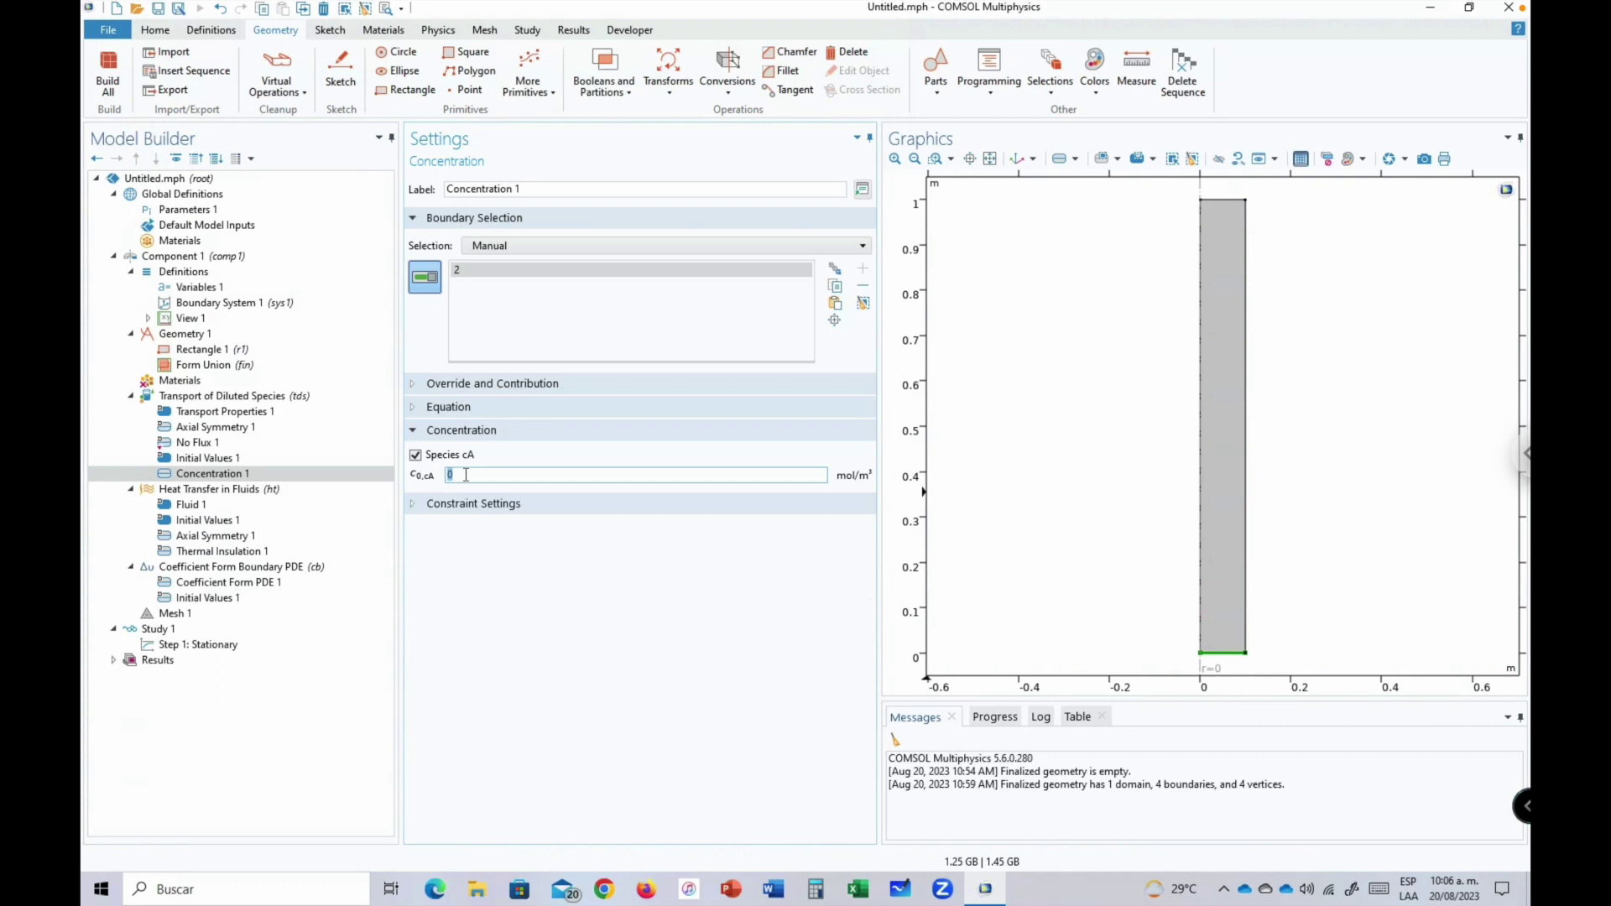
pyautogui.write('cA')
pyautogui.click(504, 572)
pyautogui.click(476, 475)
pyautogui.click(491, 644)
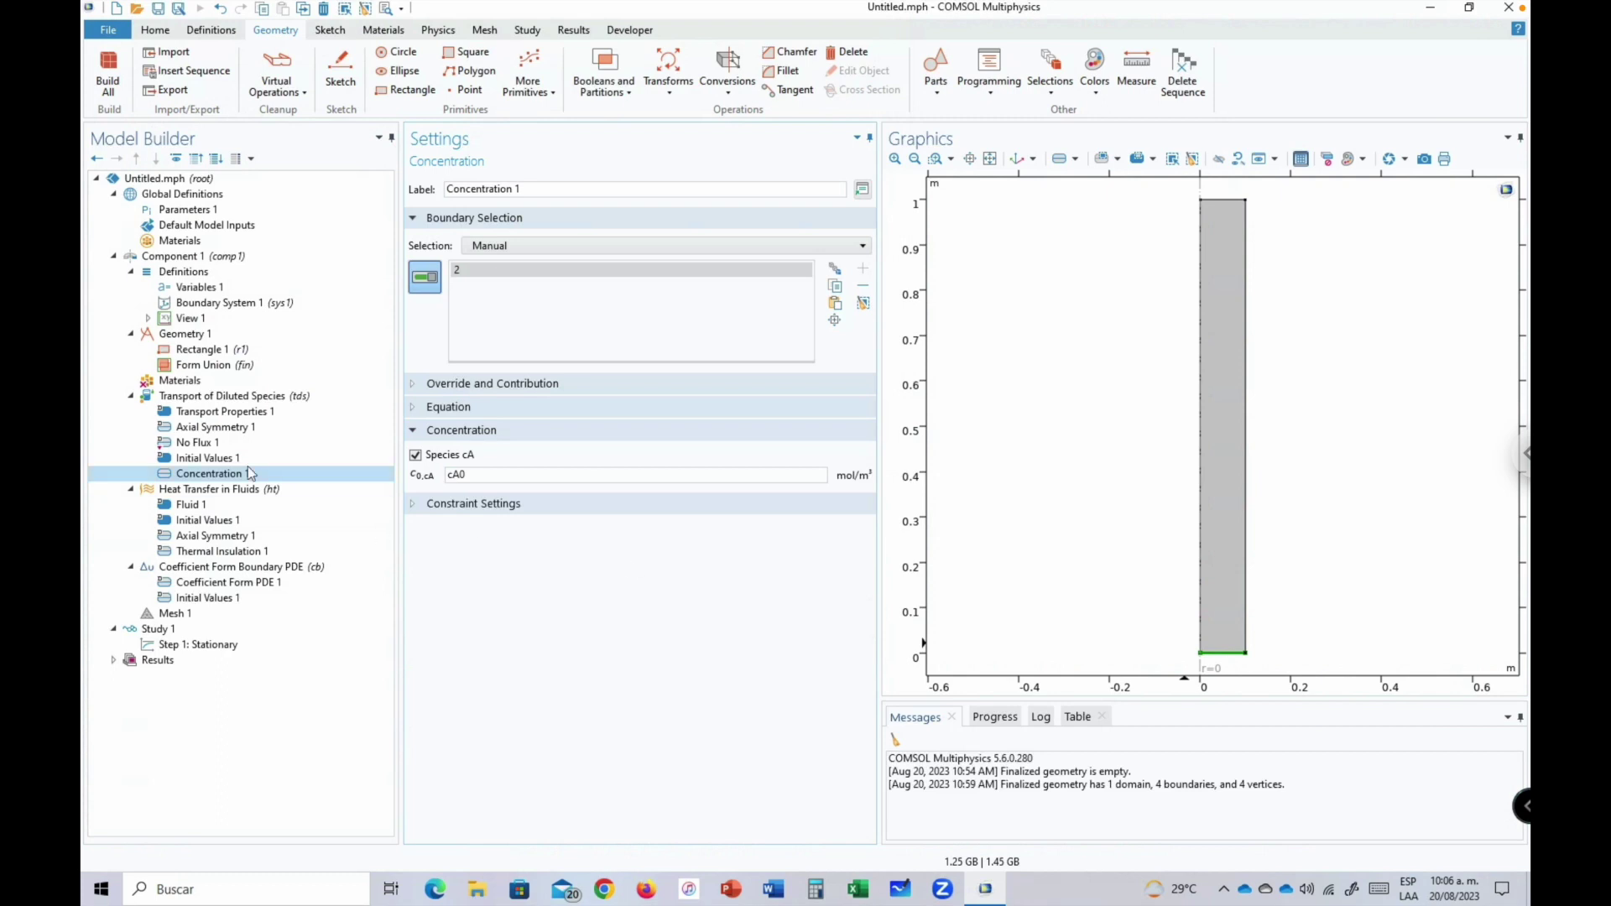
# Add an Outflow condition to Transport of Diluted Species, check its equation, and assign it to the reactor's upper boundary (boundary 3).
pyautogui.rightClick(191, 399)
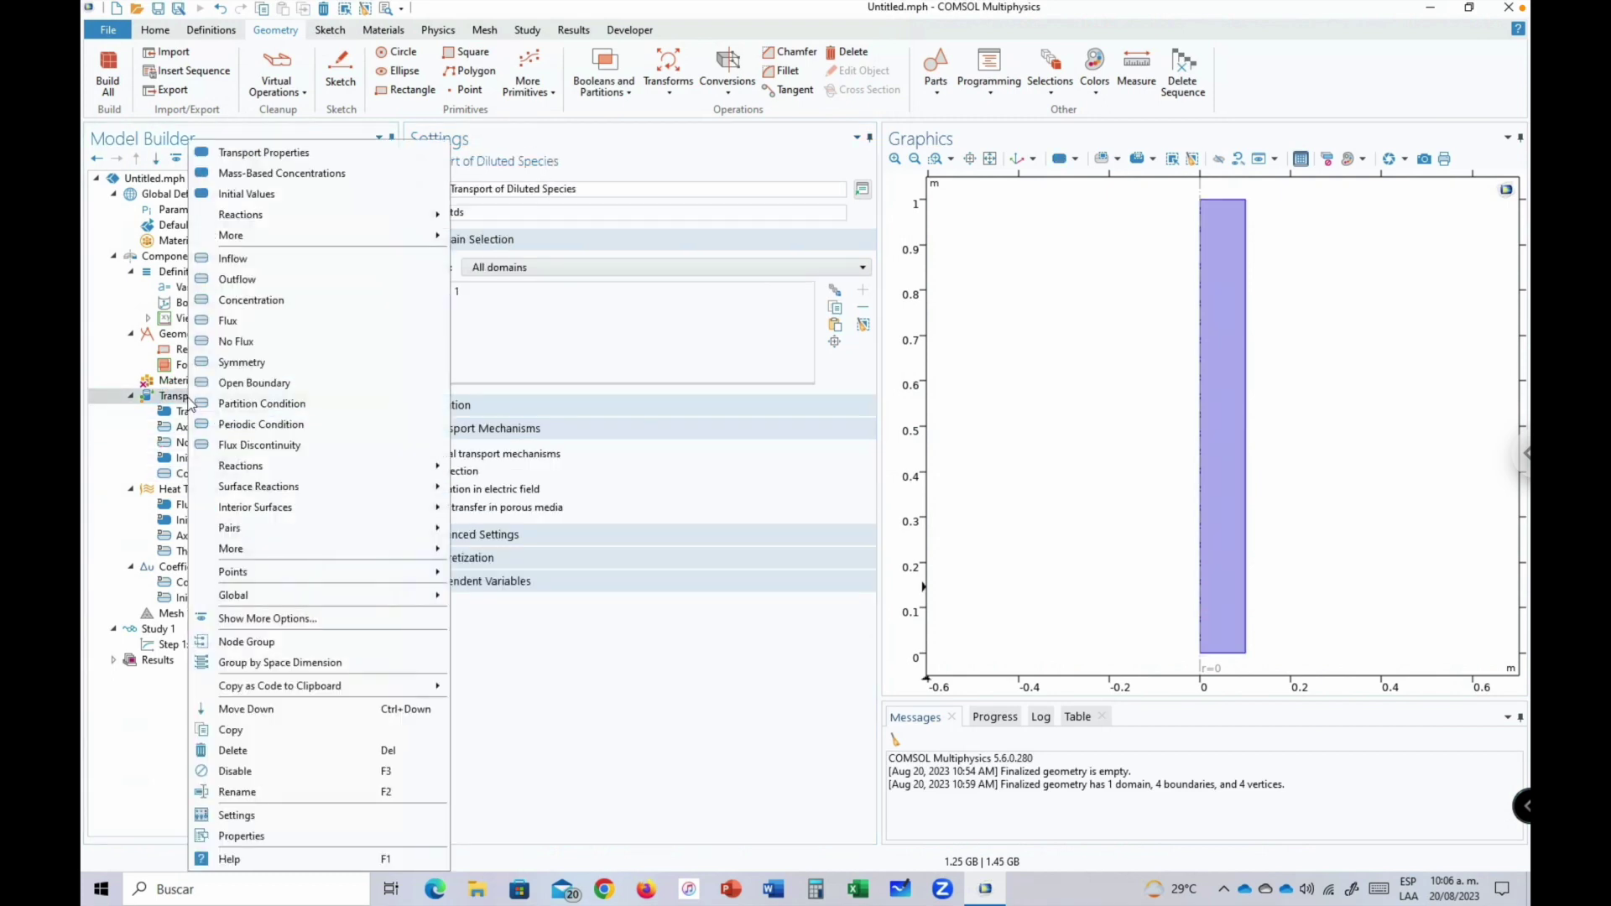
pyautogui.click(252, 281)
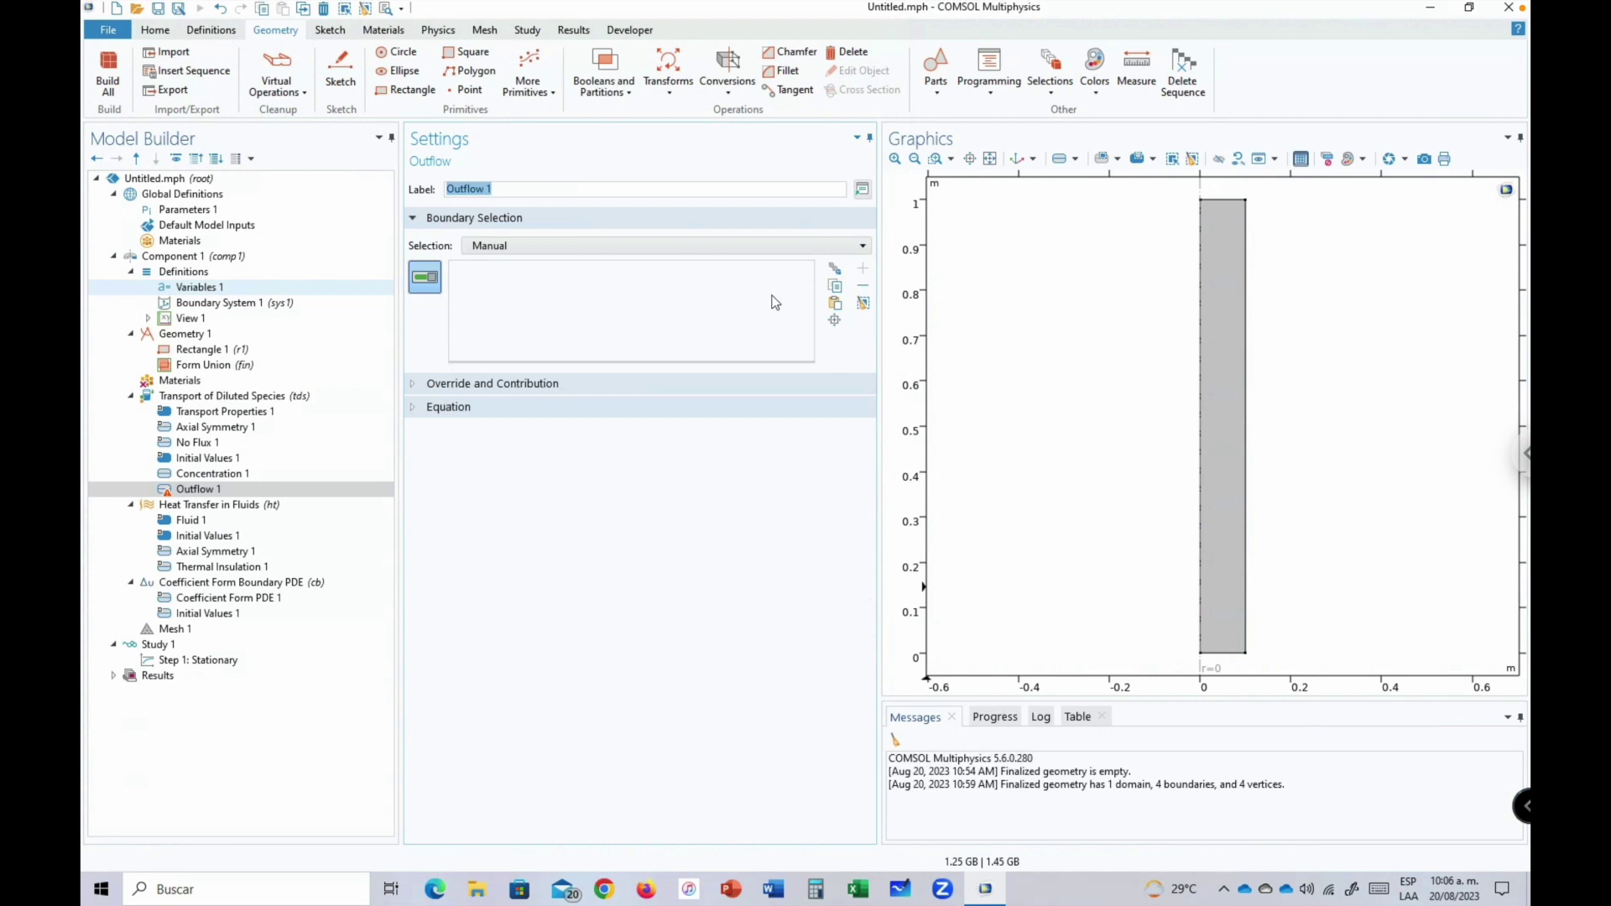
pyautogui.click(445, 414)
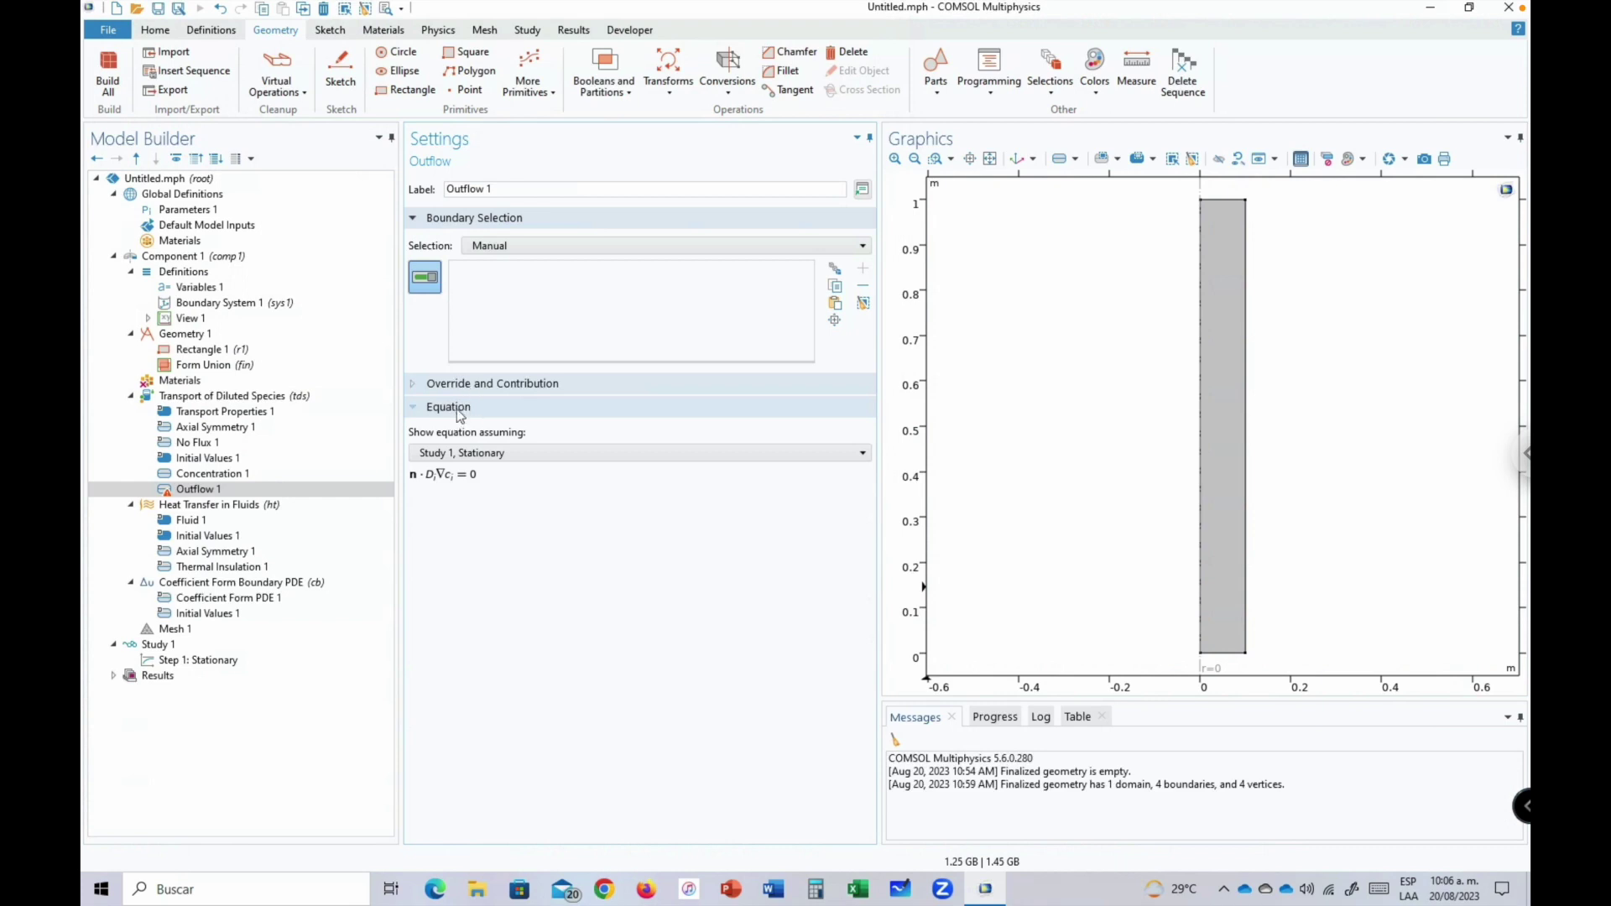
pyautogui.click(458, 408)
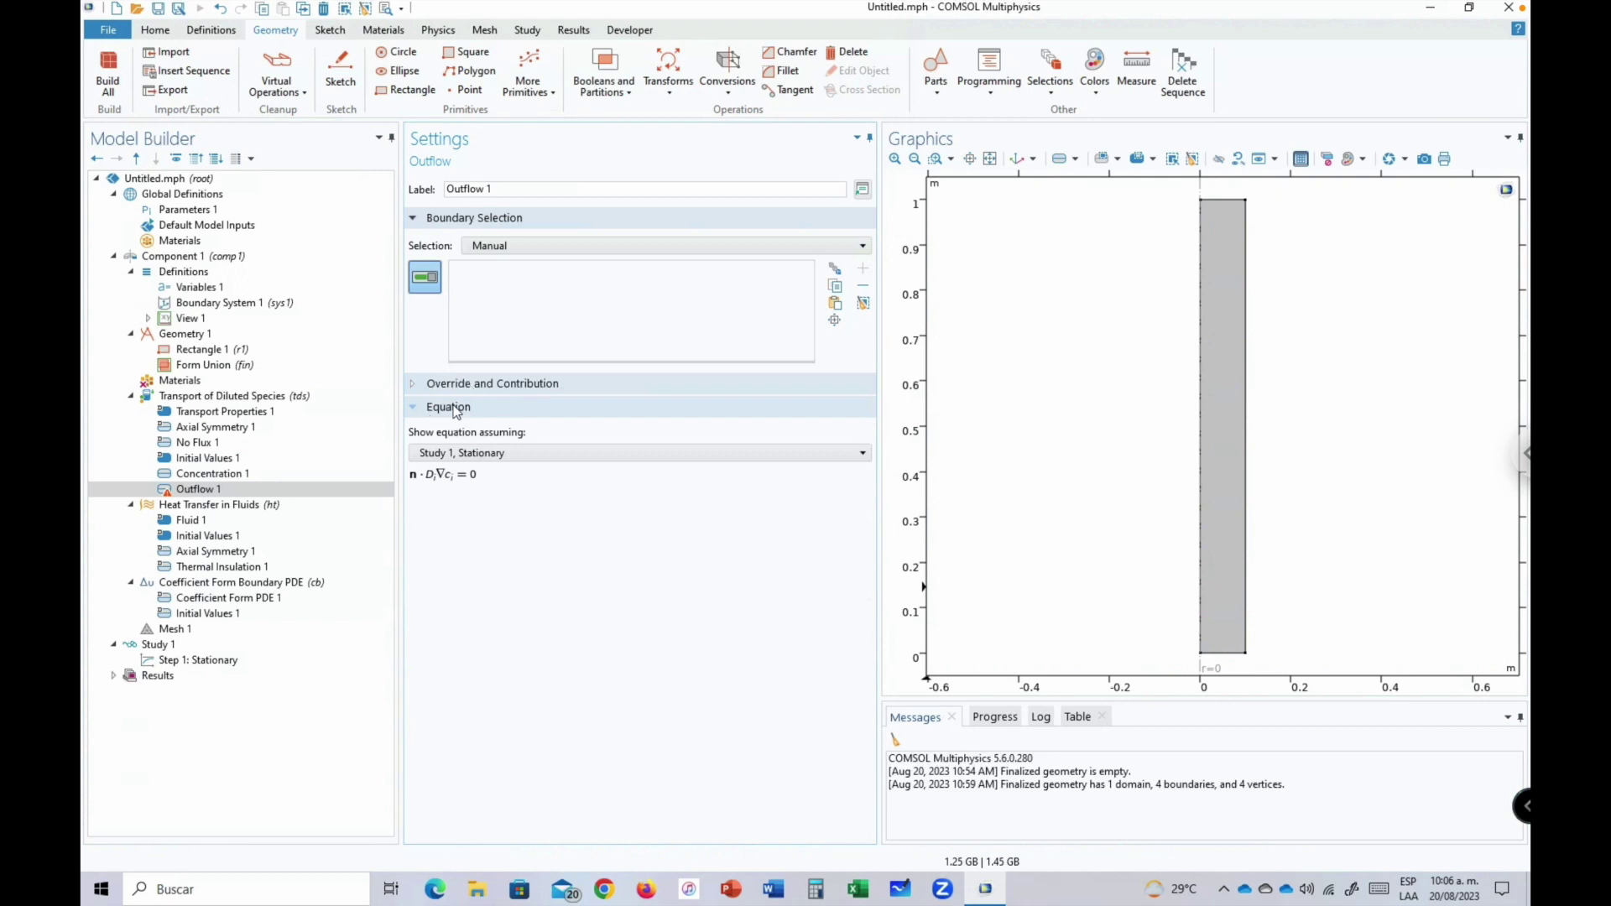
pyautogui.click(1223, 200)
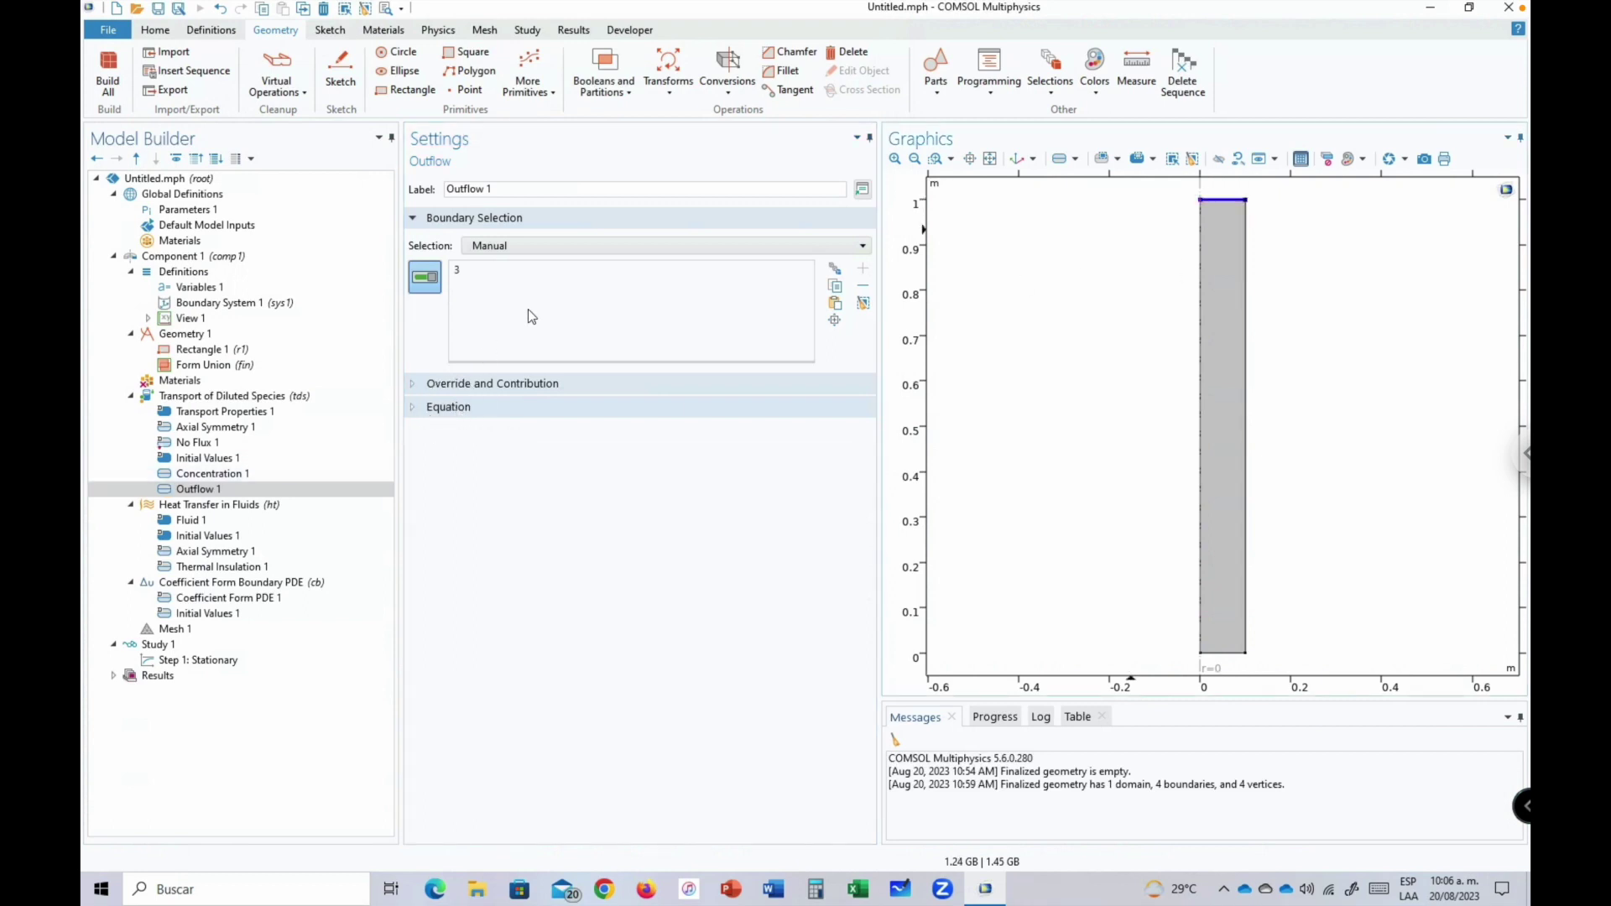
pyautogui.click(470, 272)
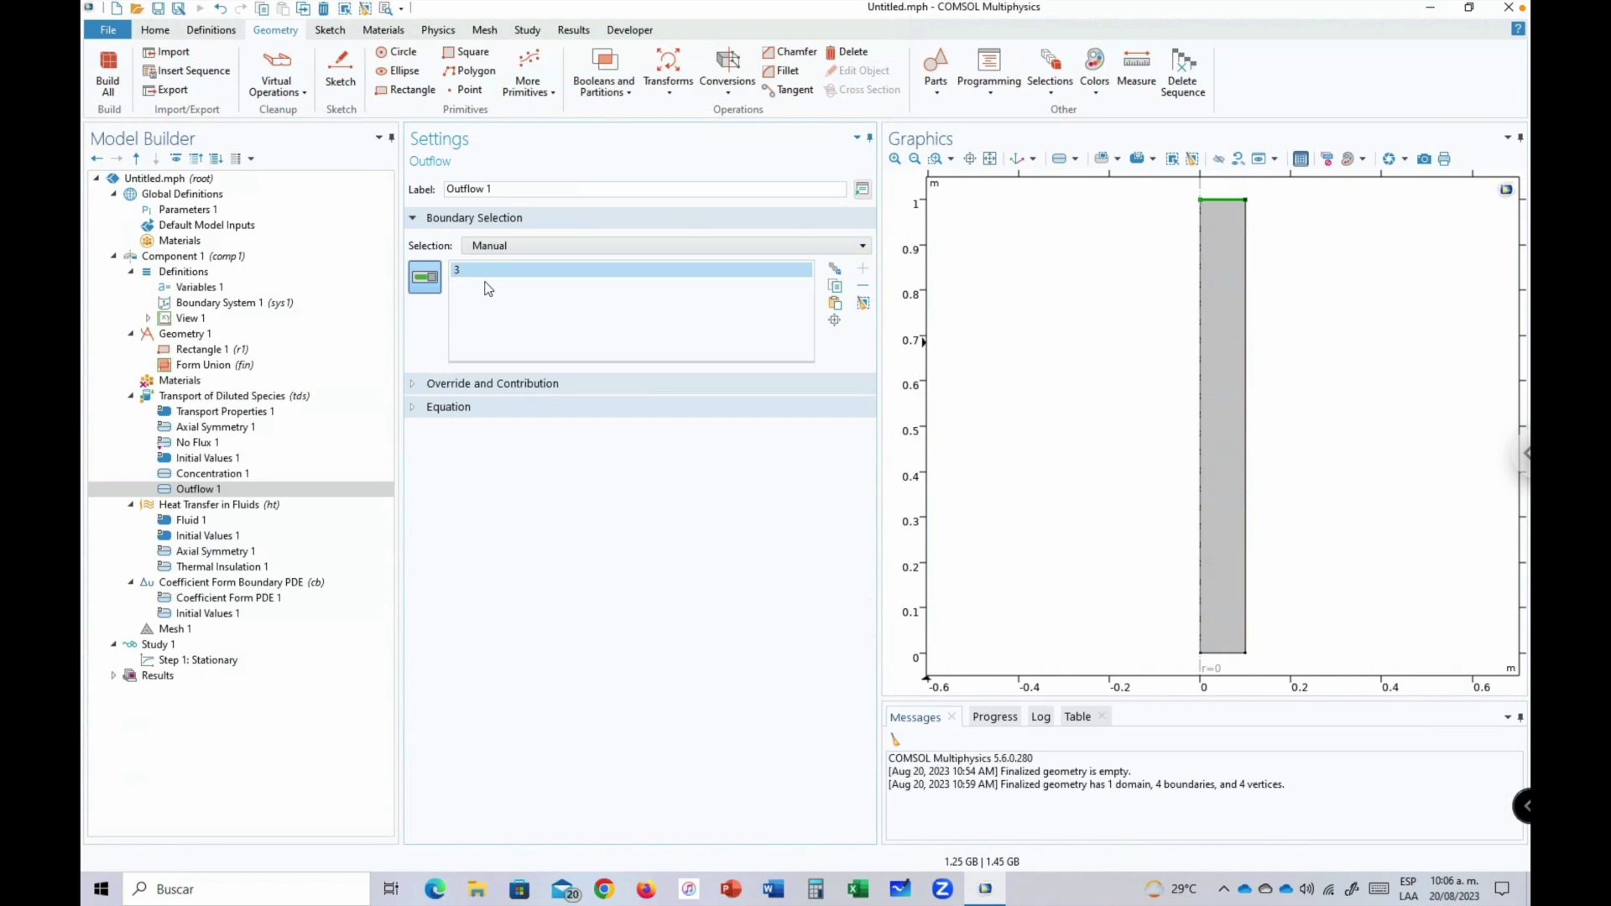
pyautogui.click(488, 289)
pyautogui.click(224, 489)
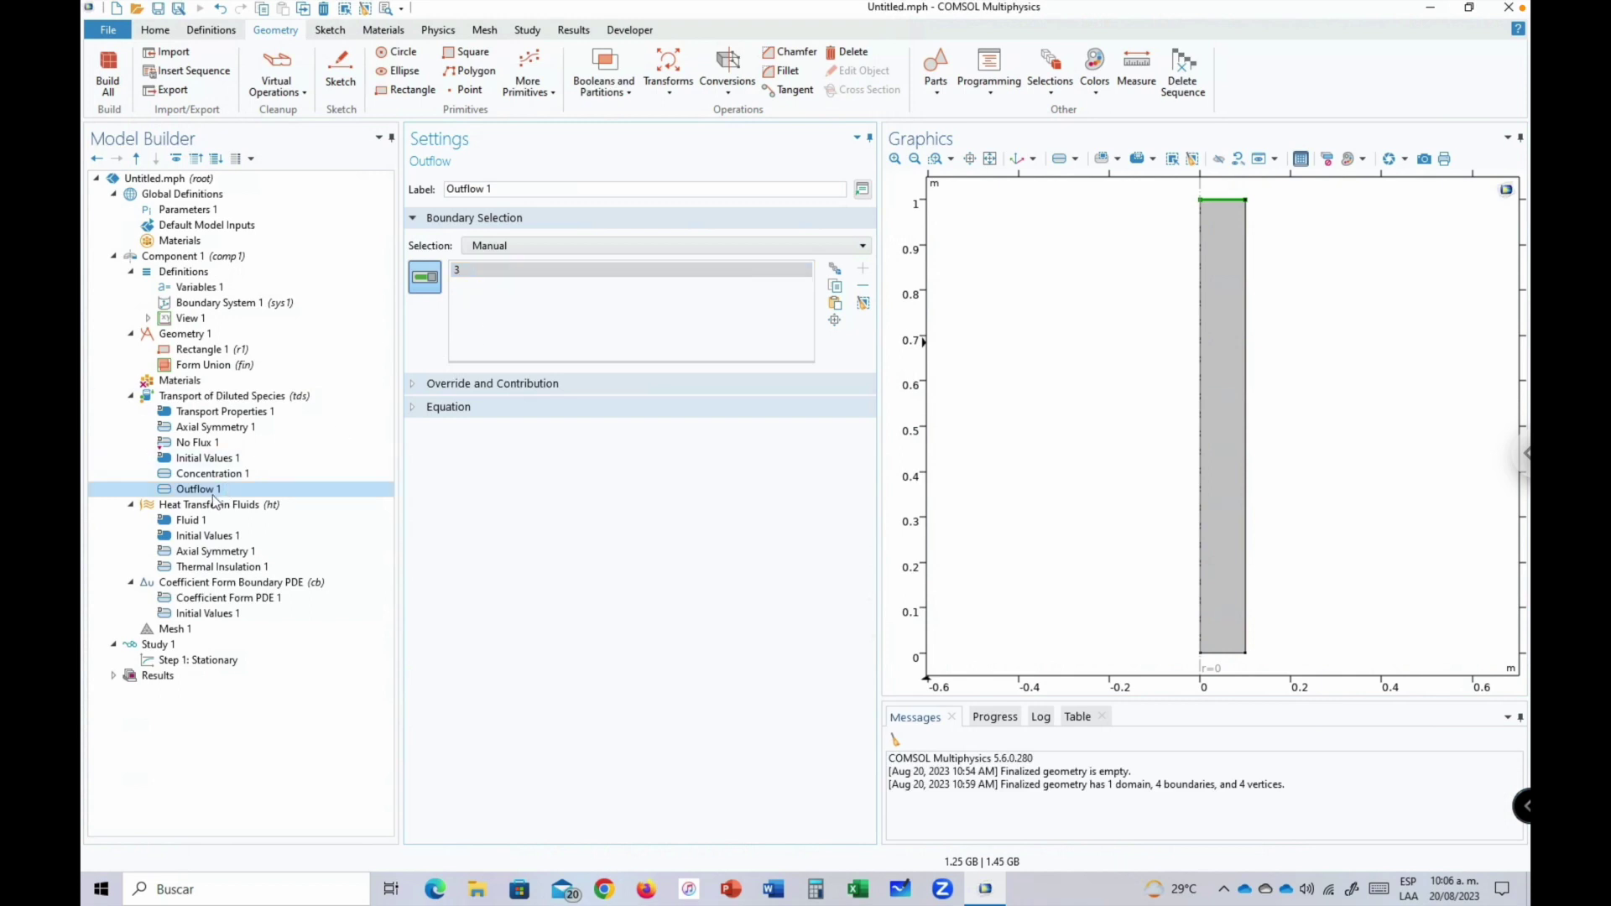
# Add a domain Reactions node to Transport of Diluted Species and assign it to the reactor domain (domain 1).
pyautogui.rightClick(195, 396)
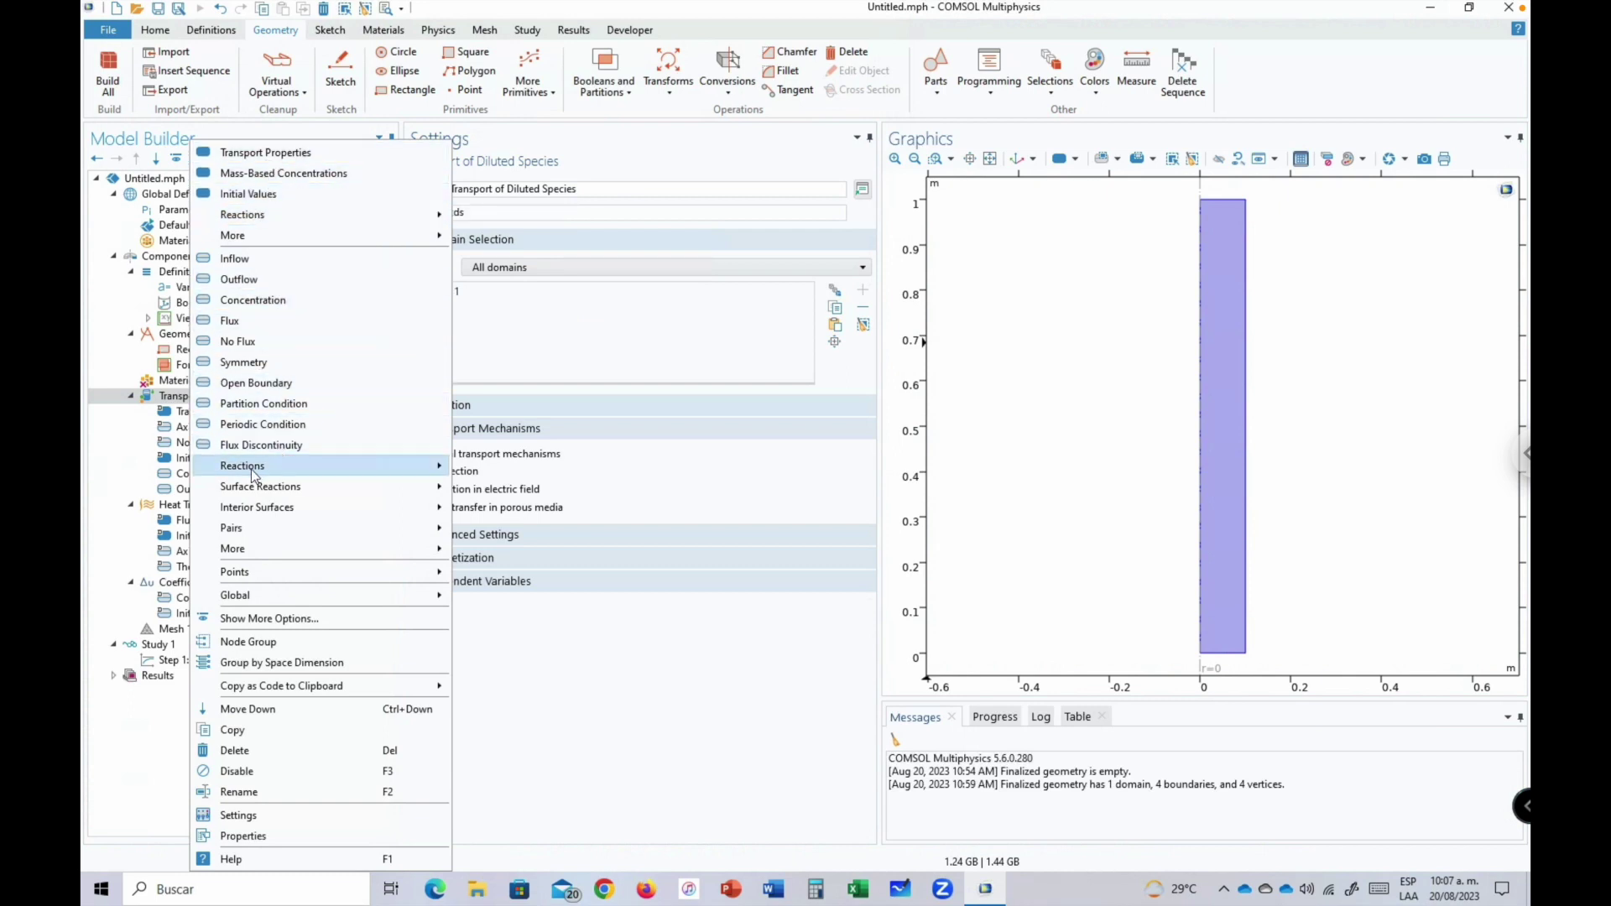
pyautogui.moveTo(252, 473)
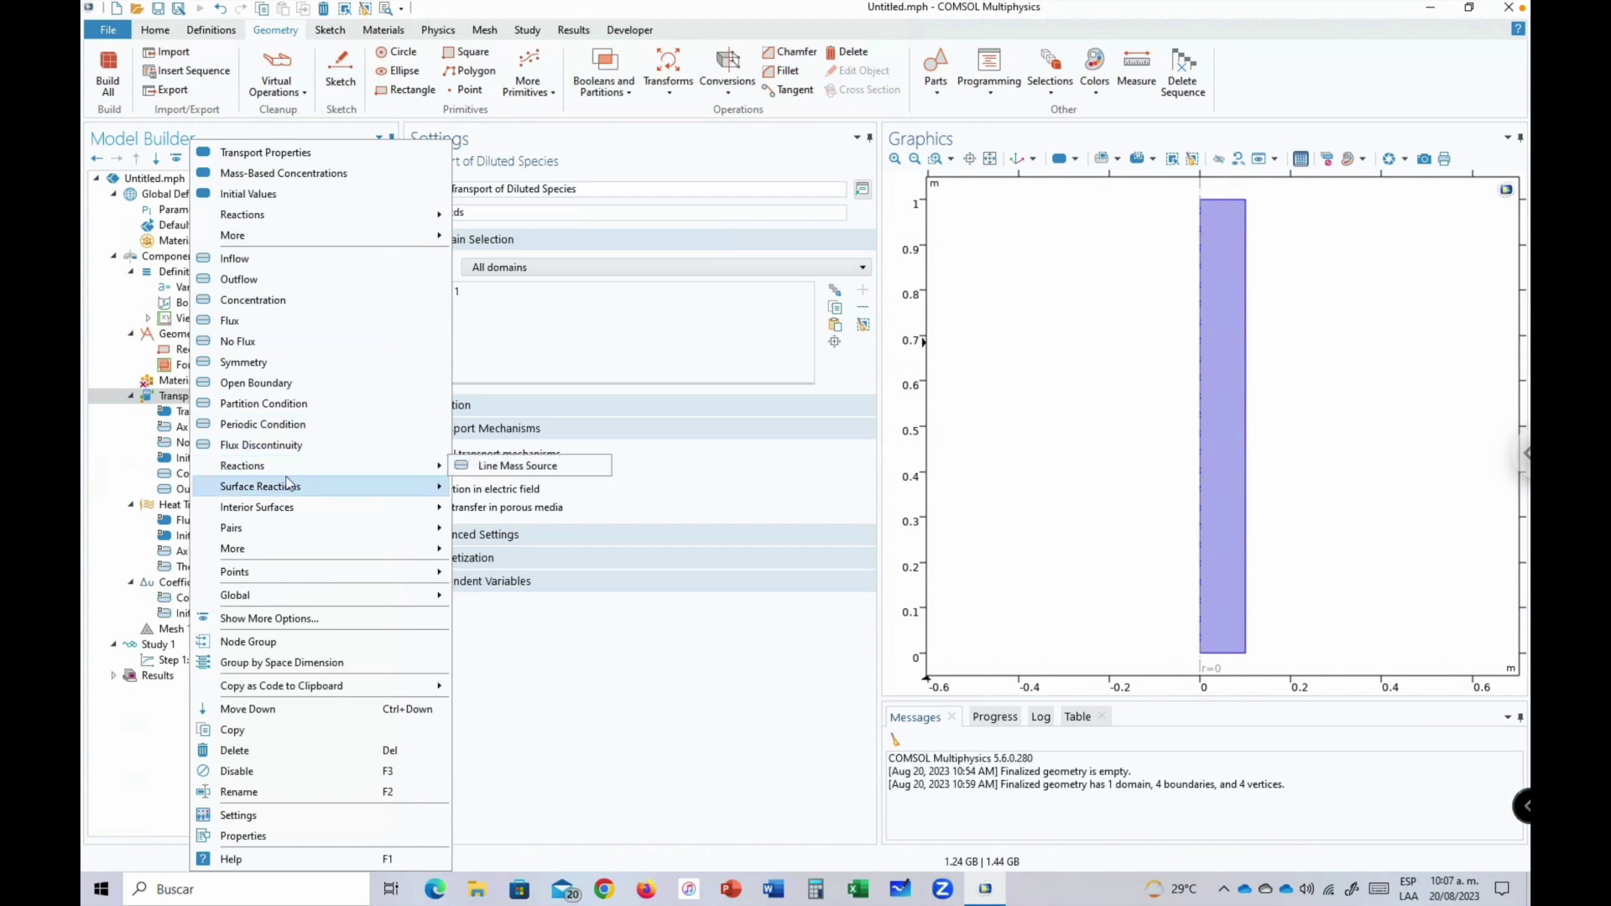
pyautogui.moveTo(267, 225)
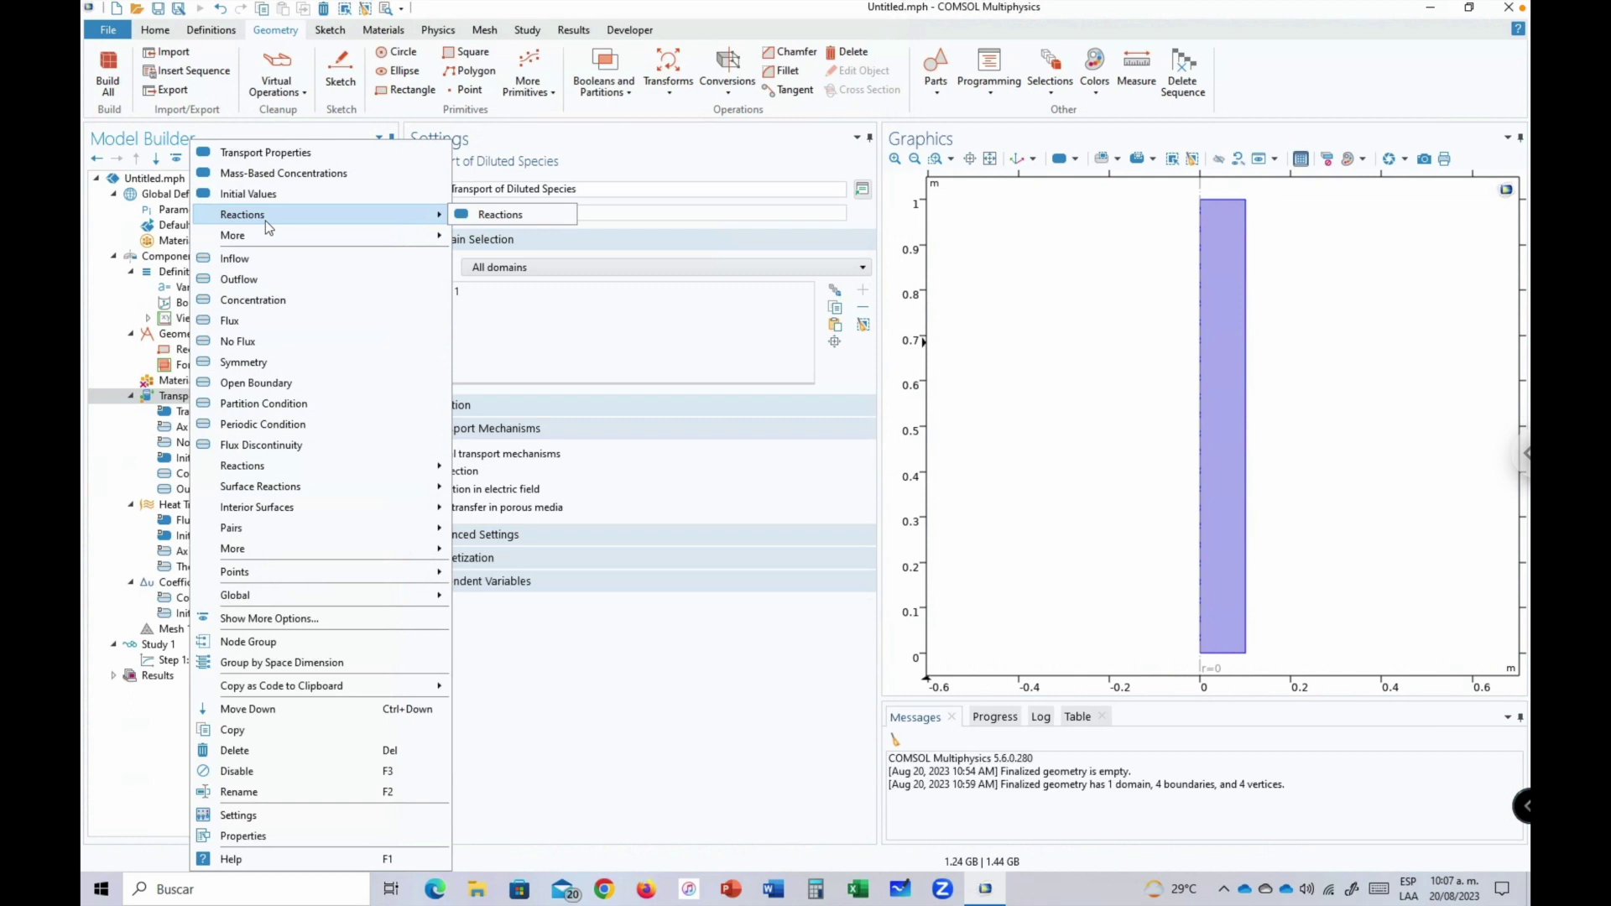
pyautogui.click(594, 634)
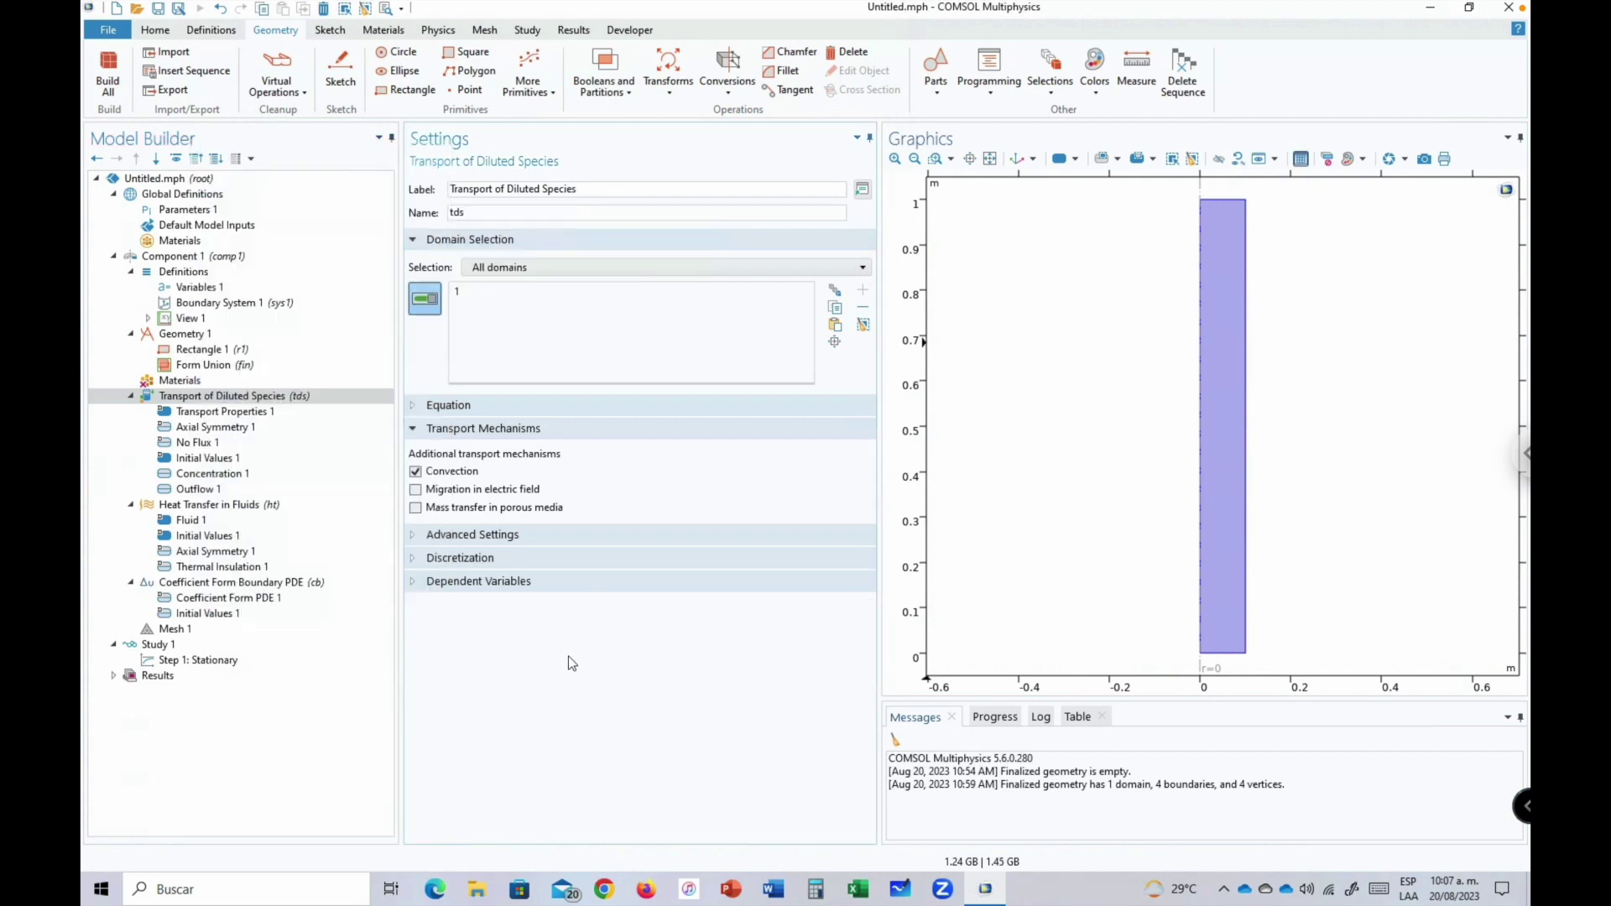
pyautogui.rightClick(185, 401)
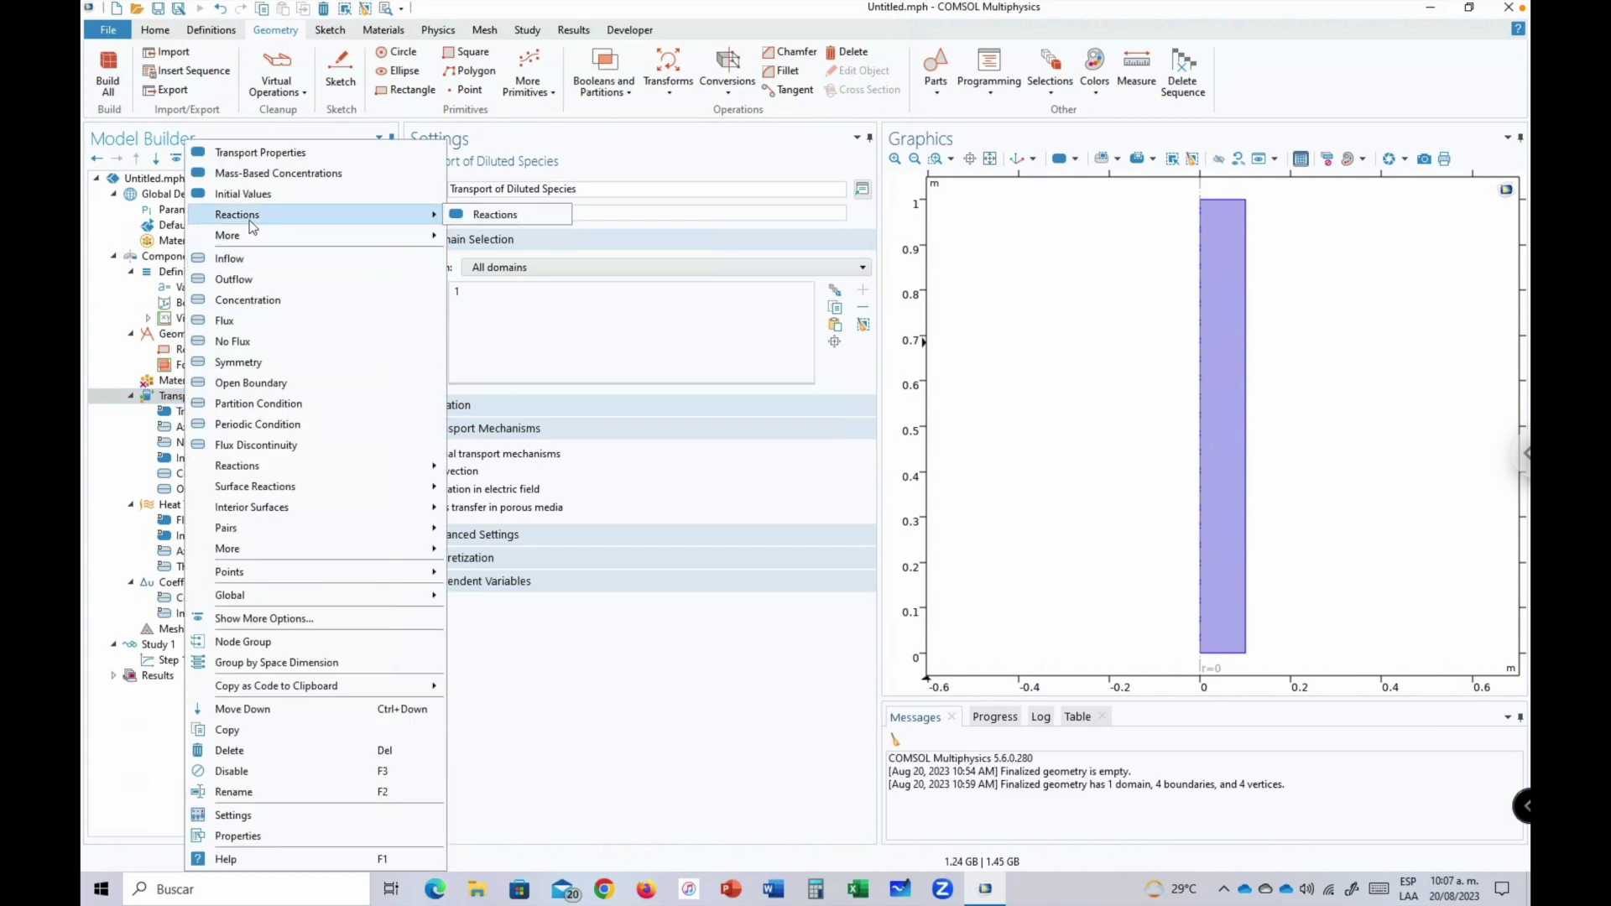
pyautogui.click(474, 215)
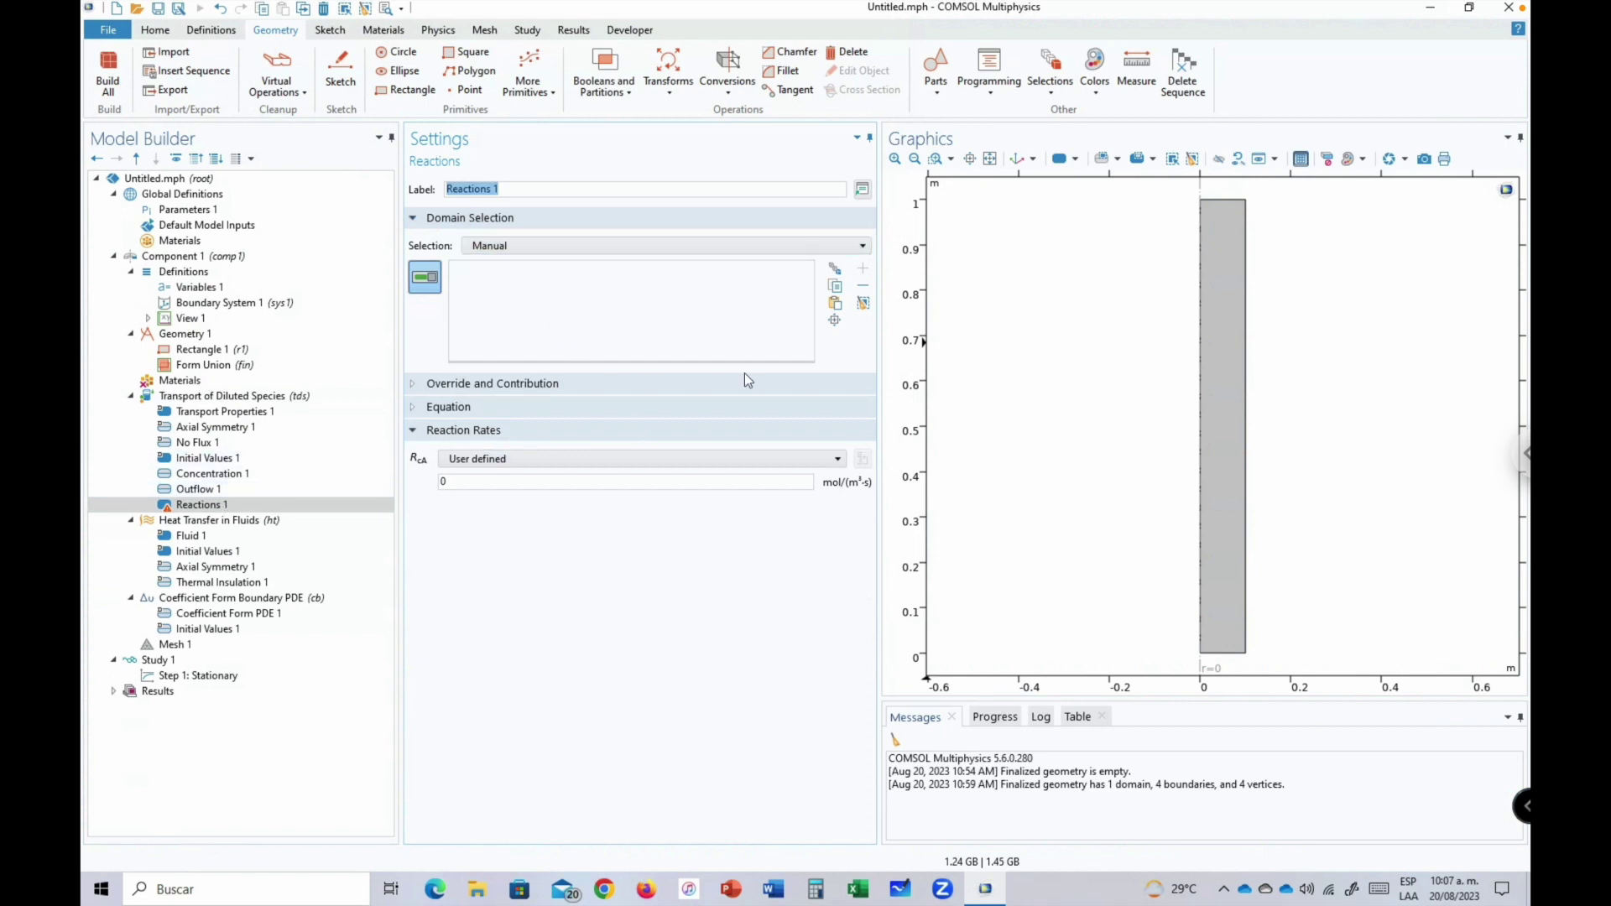
pyautogui.click(1226, 394)
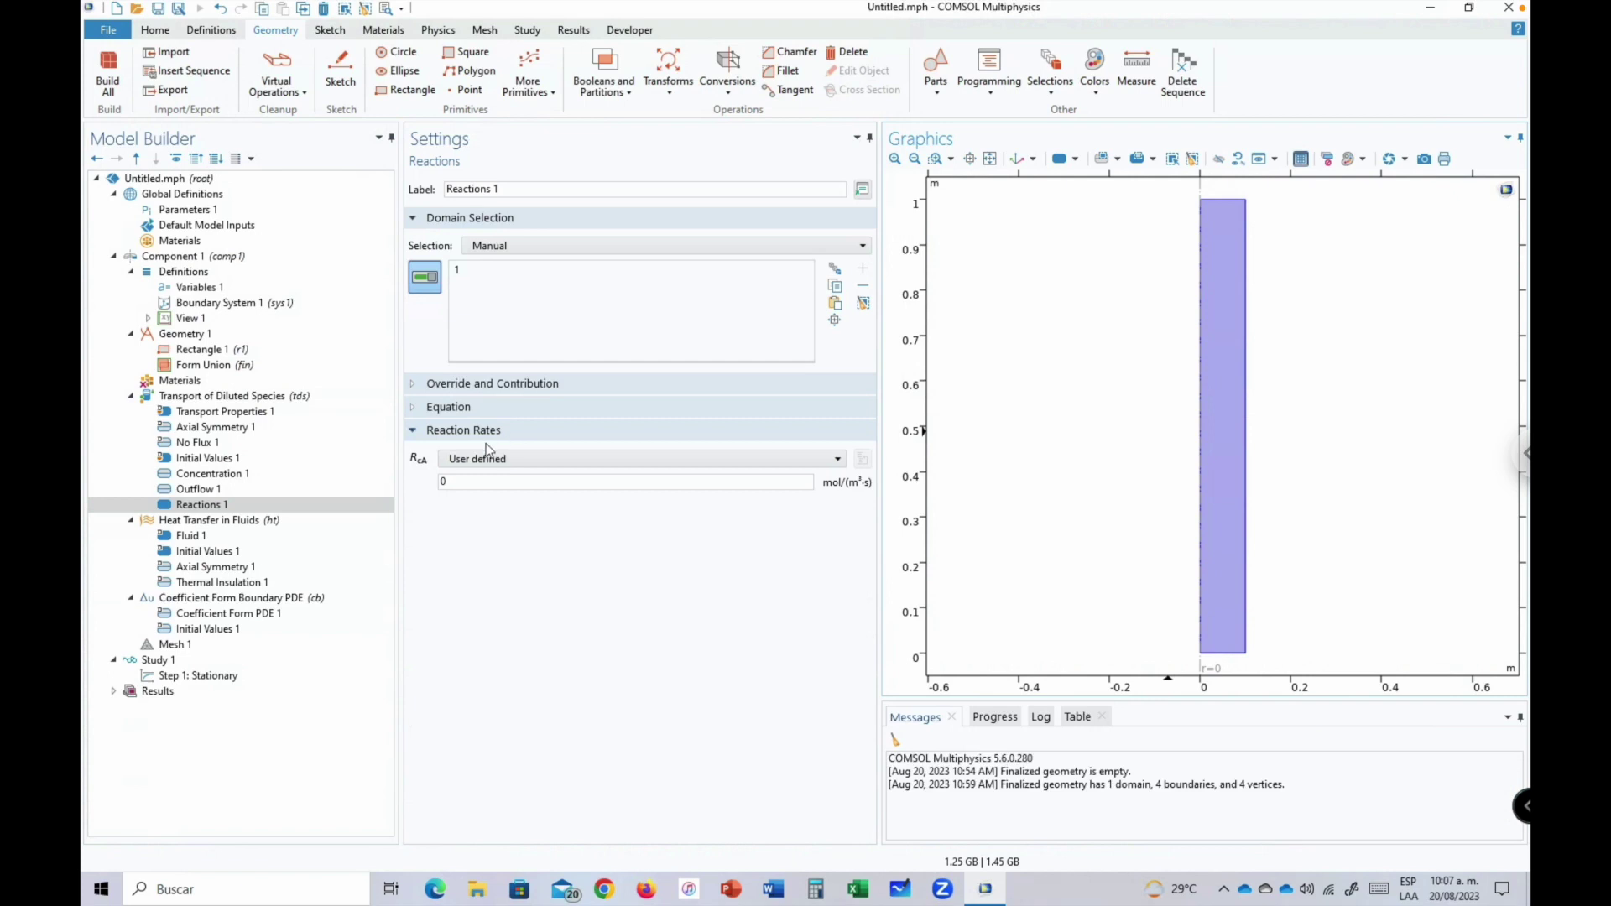
# Look up the reaction rate variable in Variables 1 and set the cA reaction rate of Reactions 1 to rA.
pyautogui.click(199, 212)
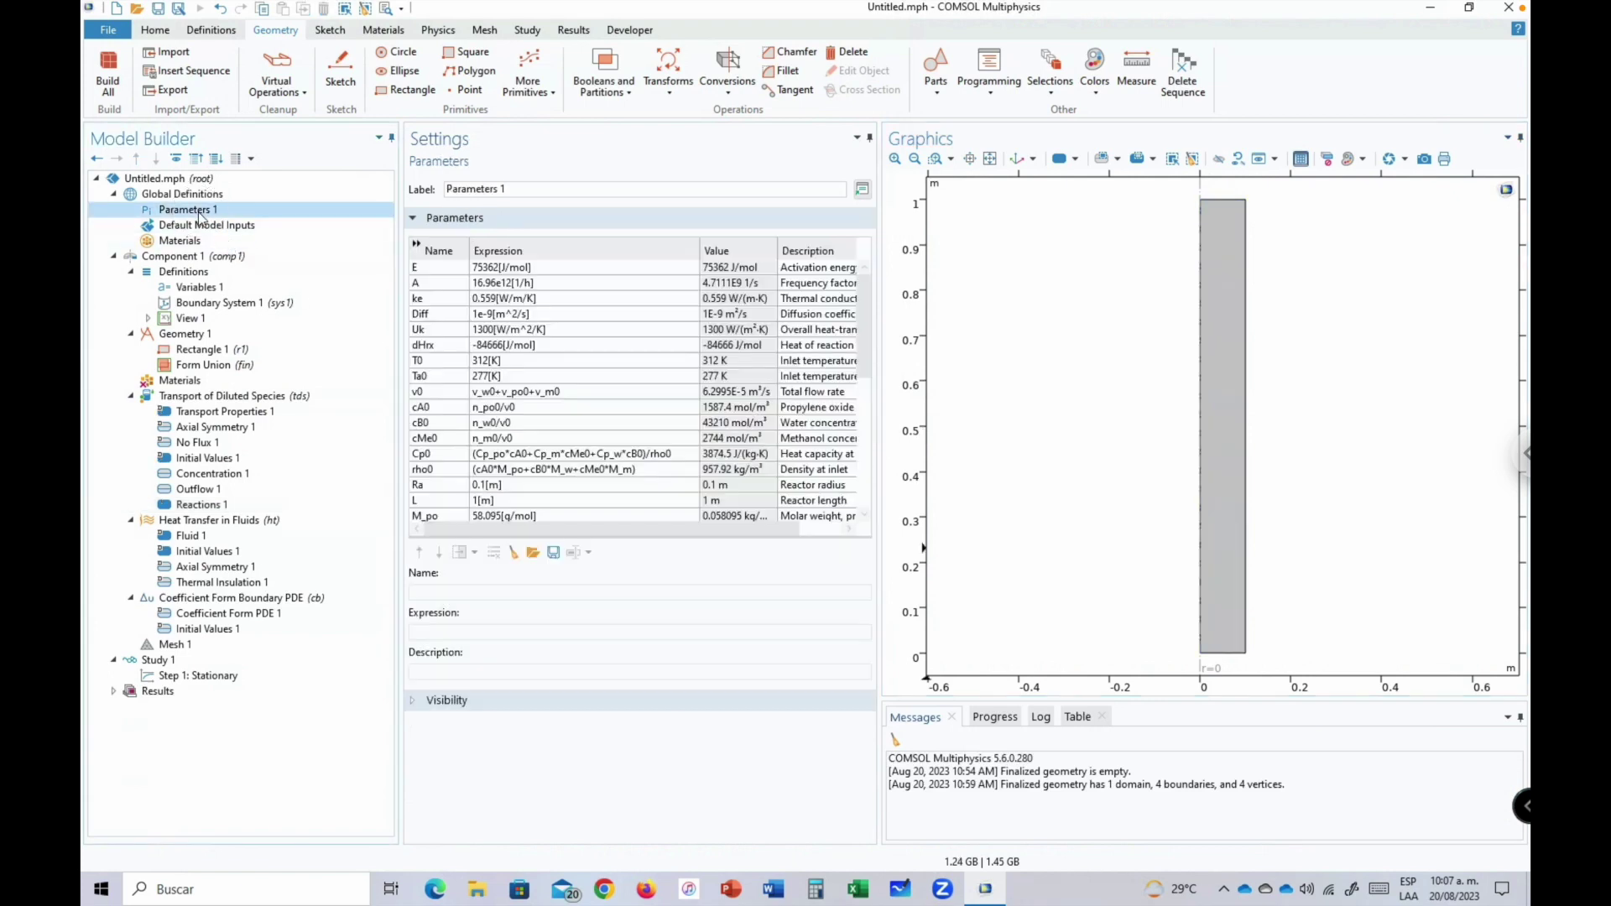
pyautogui.click(195, 288)
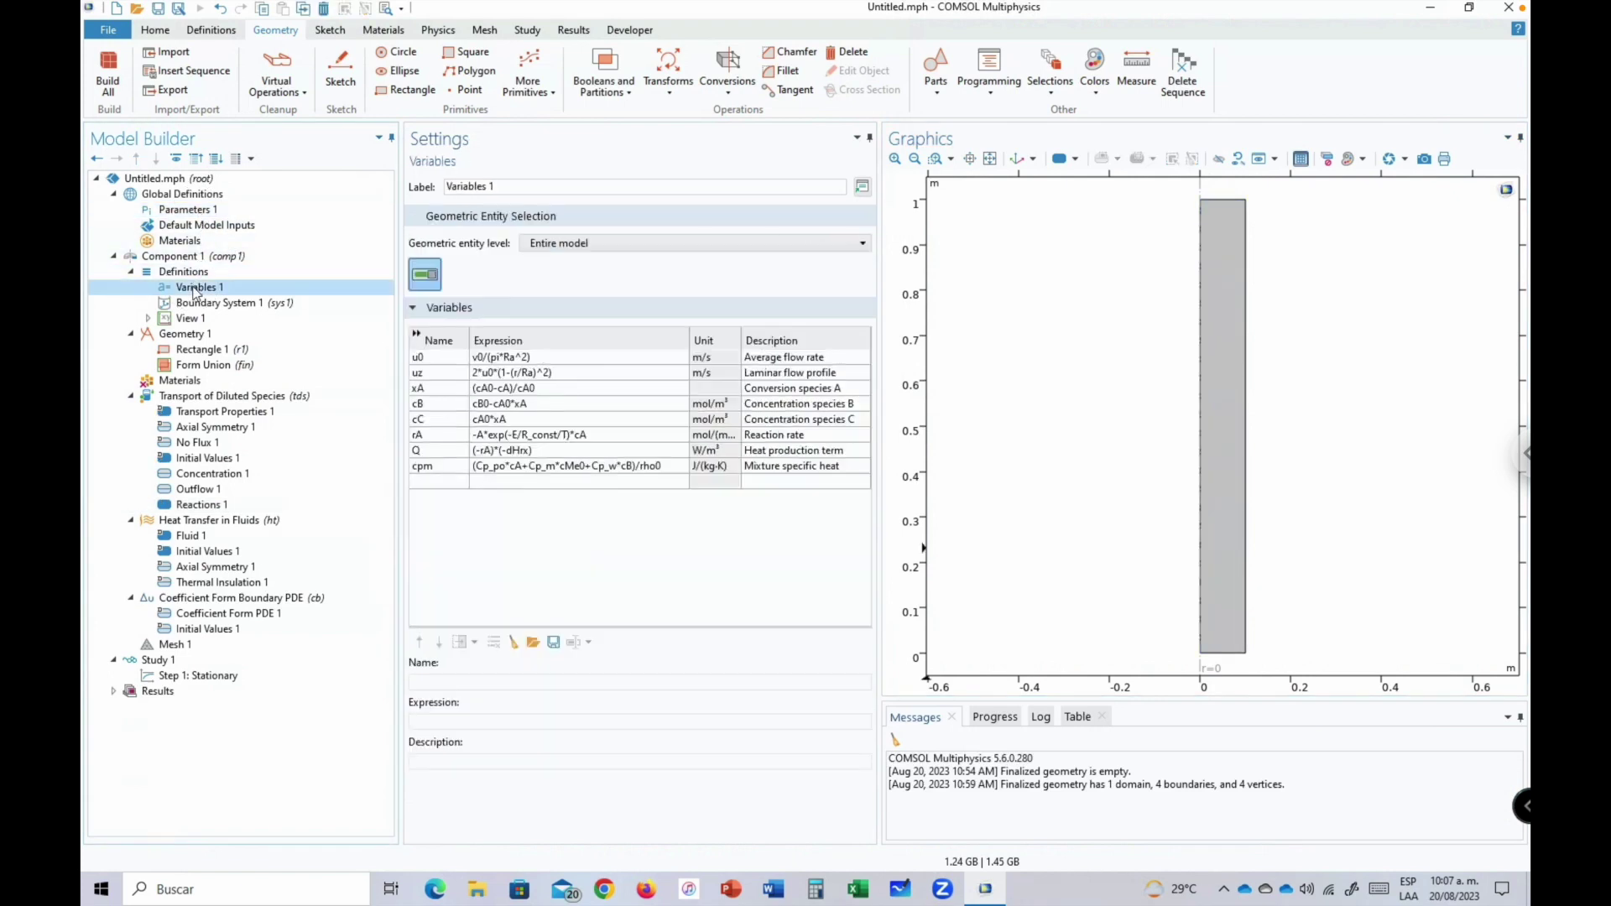
pyautogui.click(455, 438)
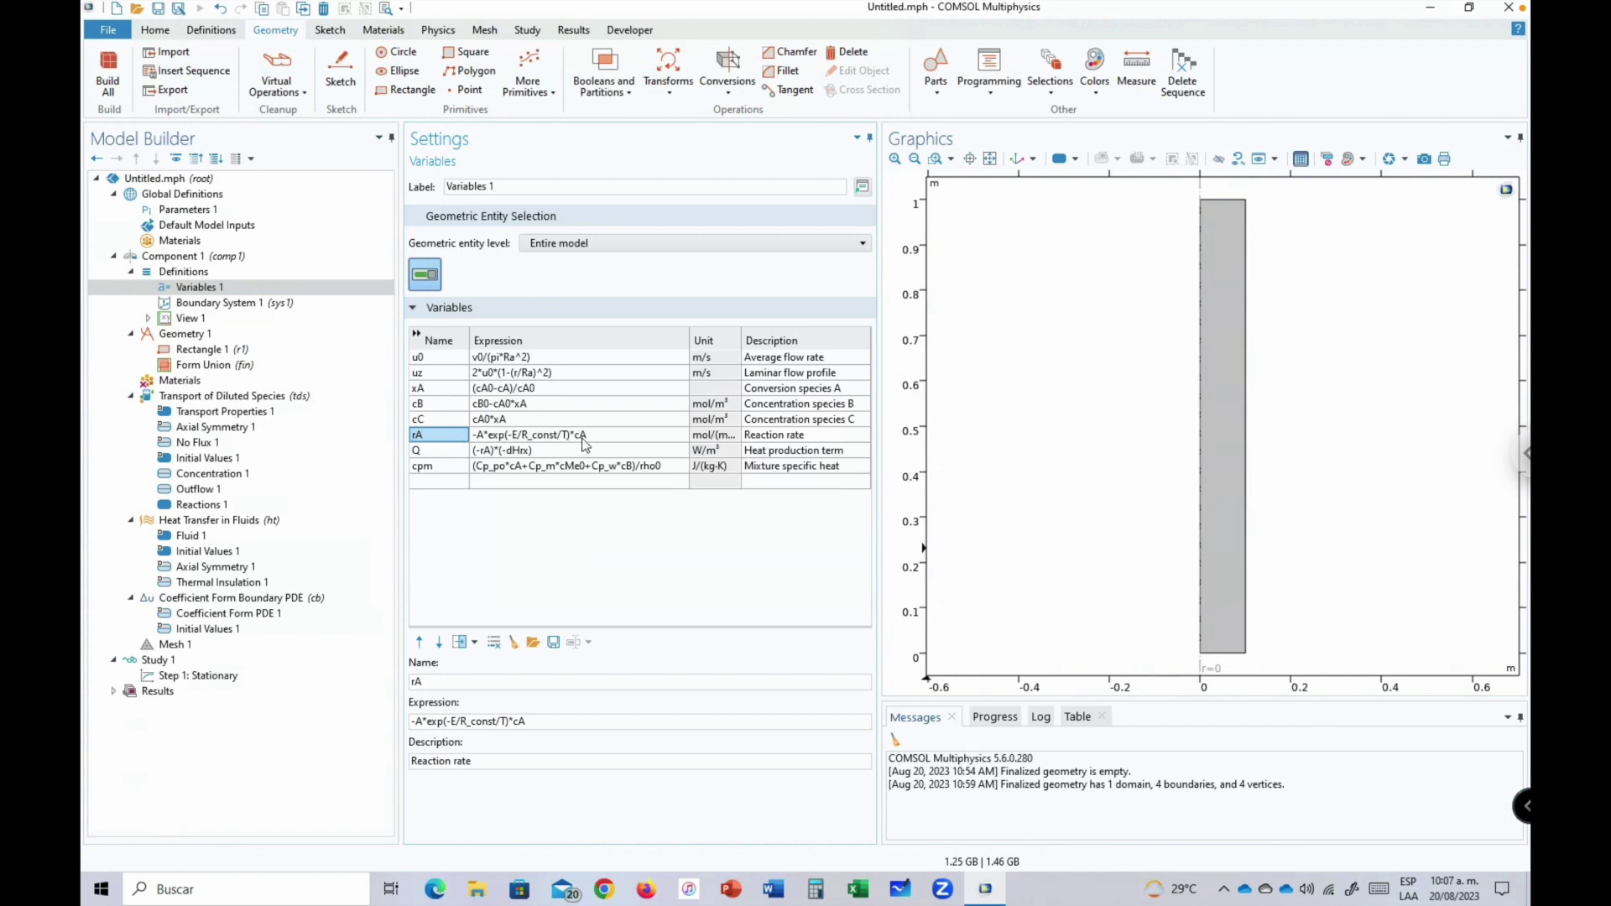
pyautogui.doubleClick(604, 436)
pyautogui.click(610, 439)
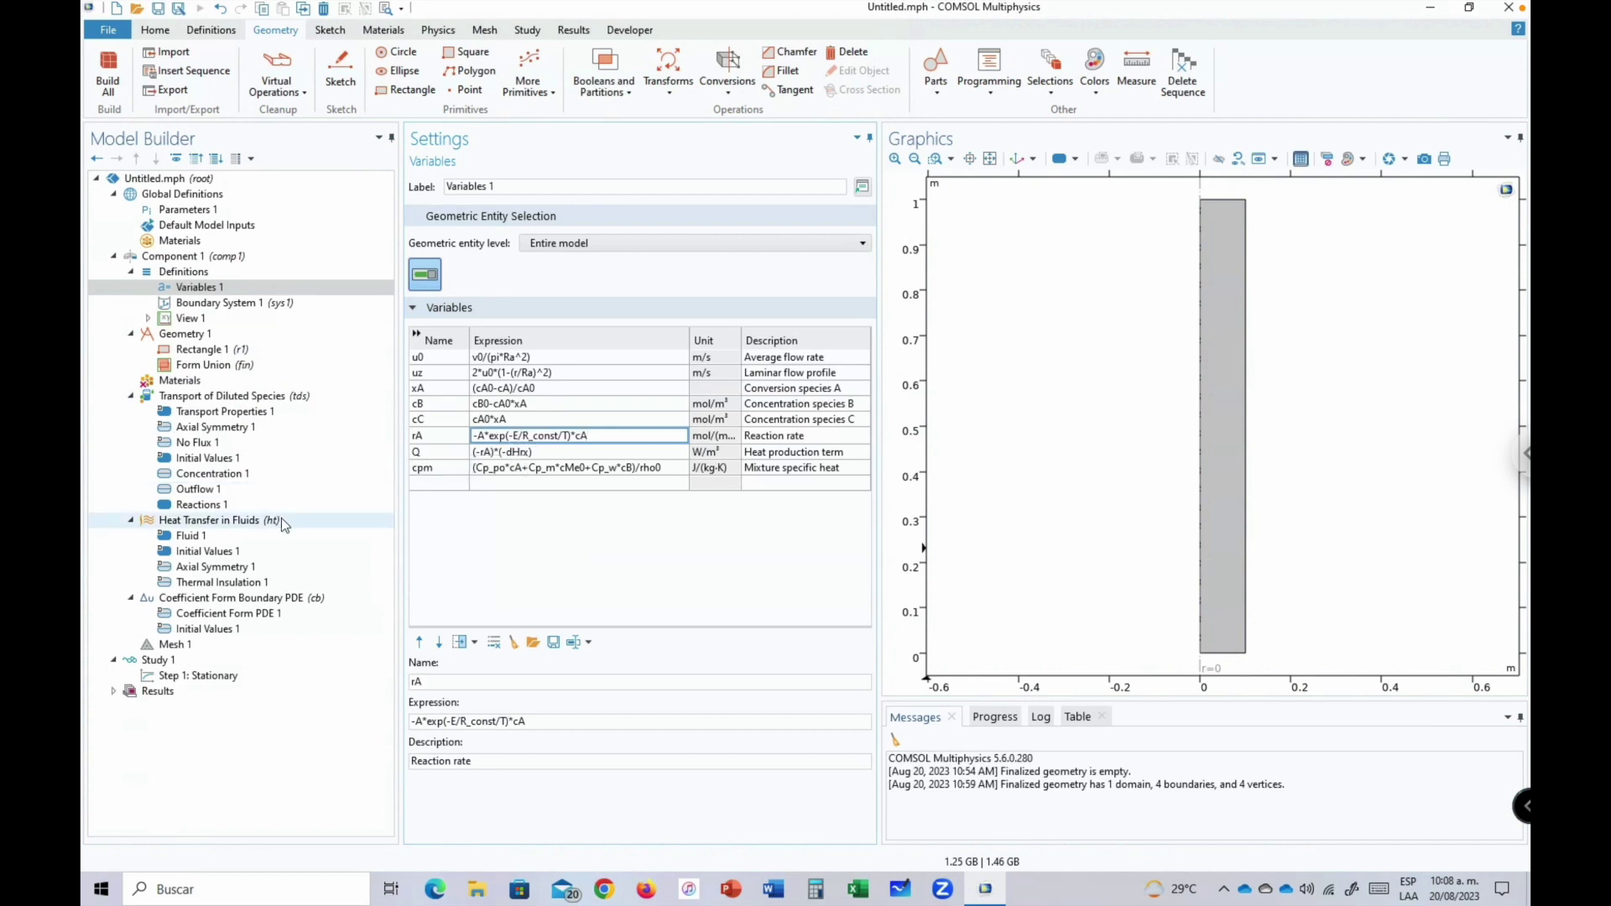
pyautogui.click(202, 504)
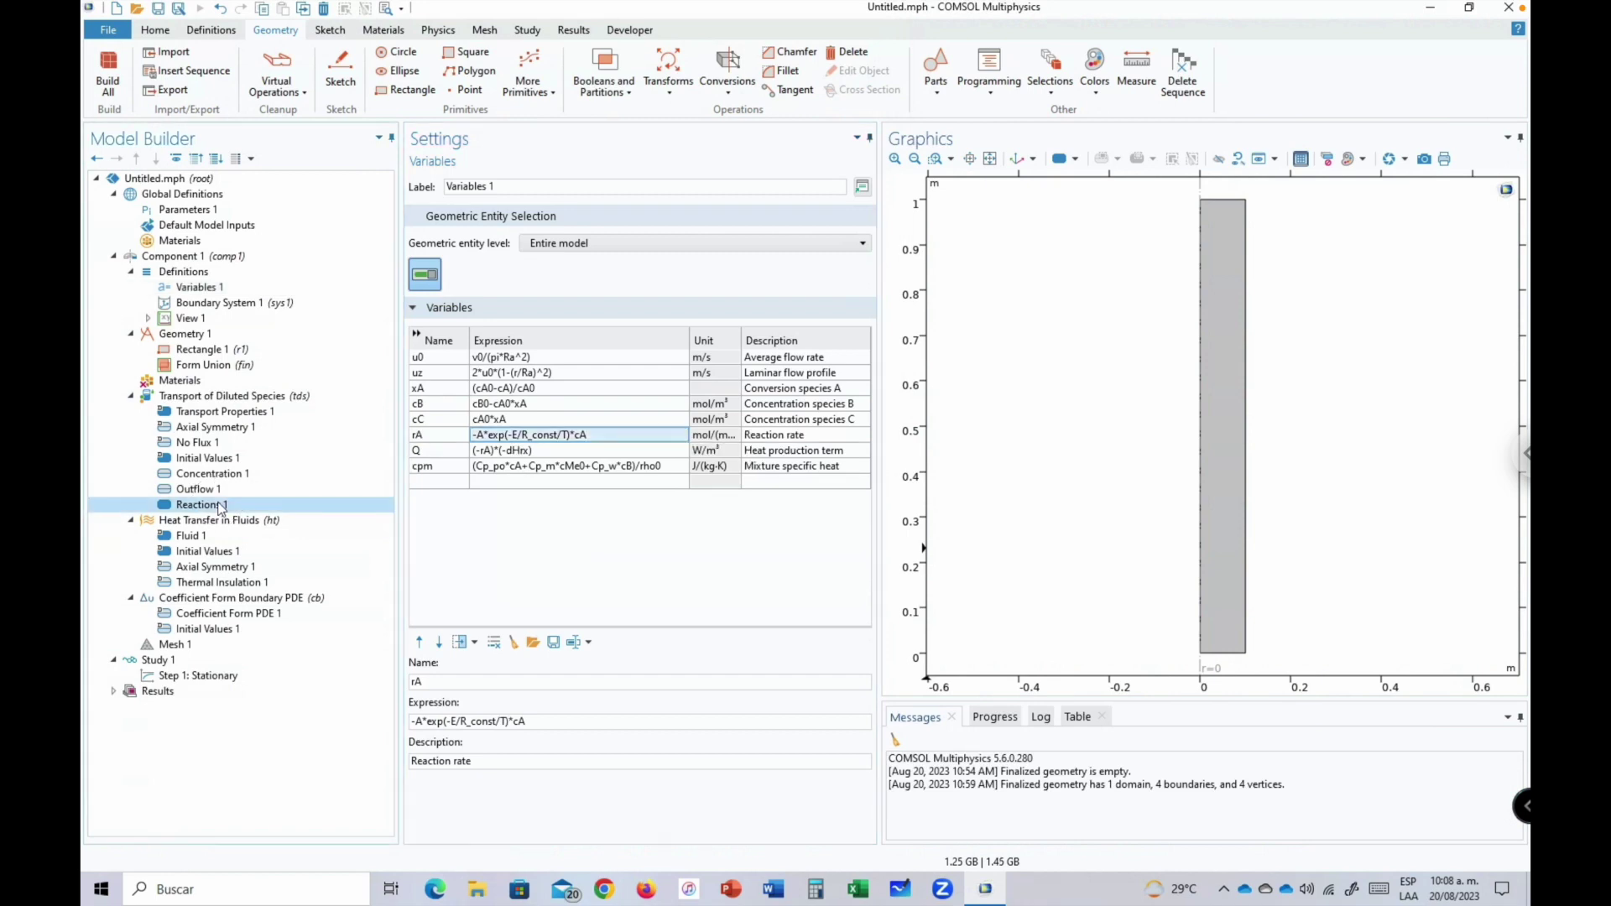
pyautogui.click(460, 484)
pyautogui.doubleClick(460, 485)
pyautogui.write('rA')
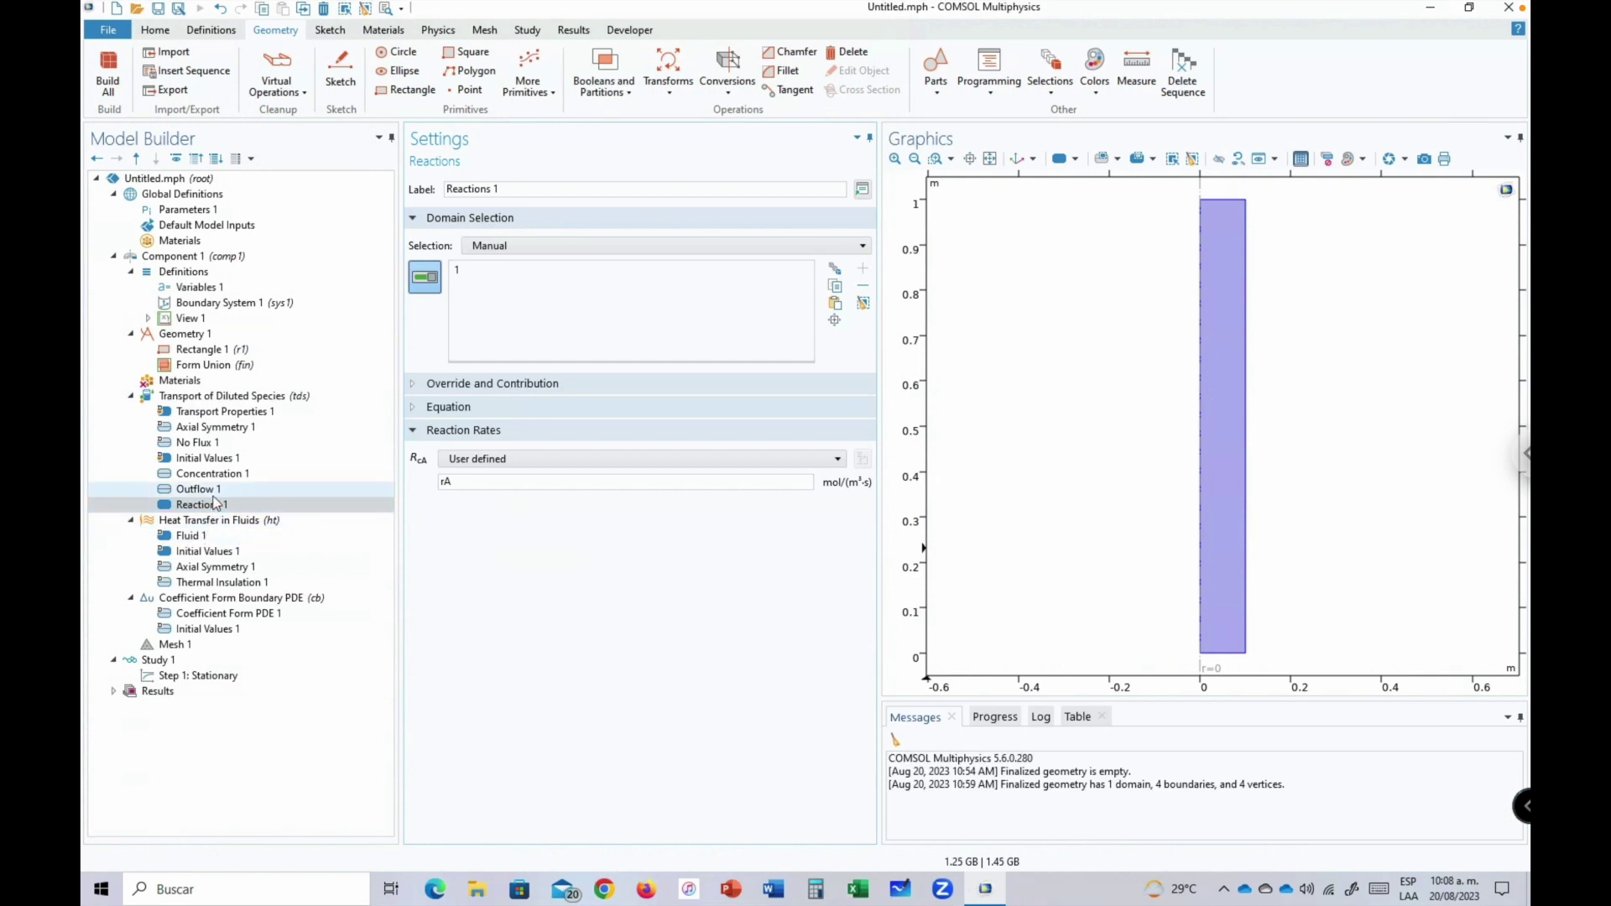
pyautogui.click(202, 489)
pyautogui.click(205, 508)
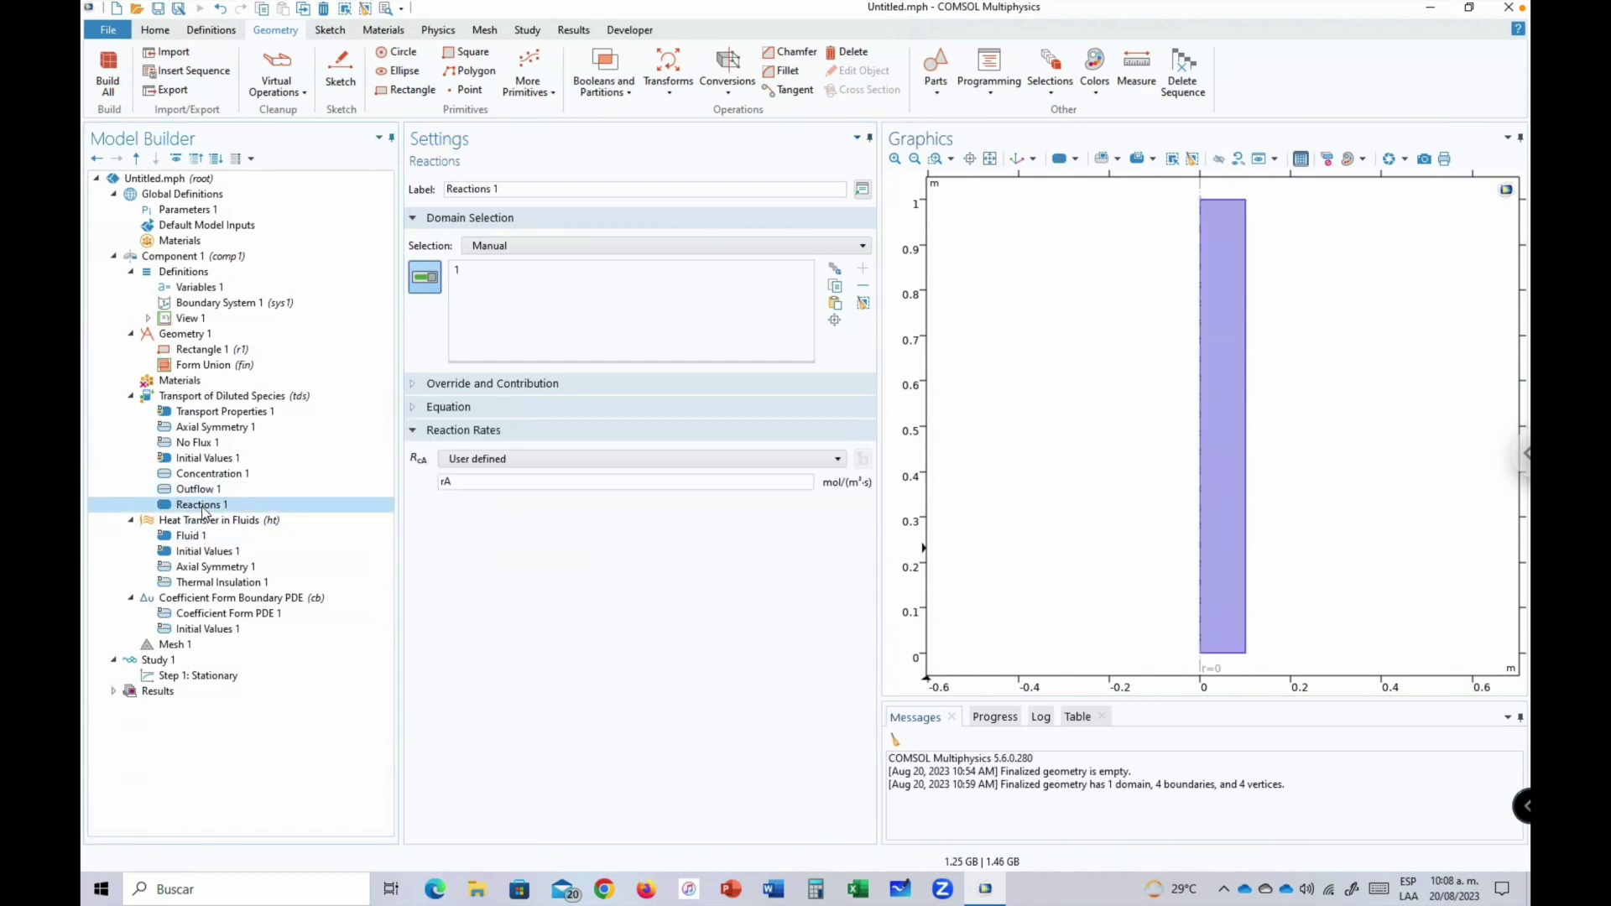
pyautogui.click(203, 490)
pyautogui.click(200, 506)
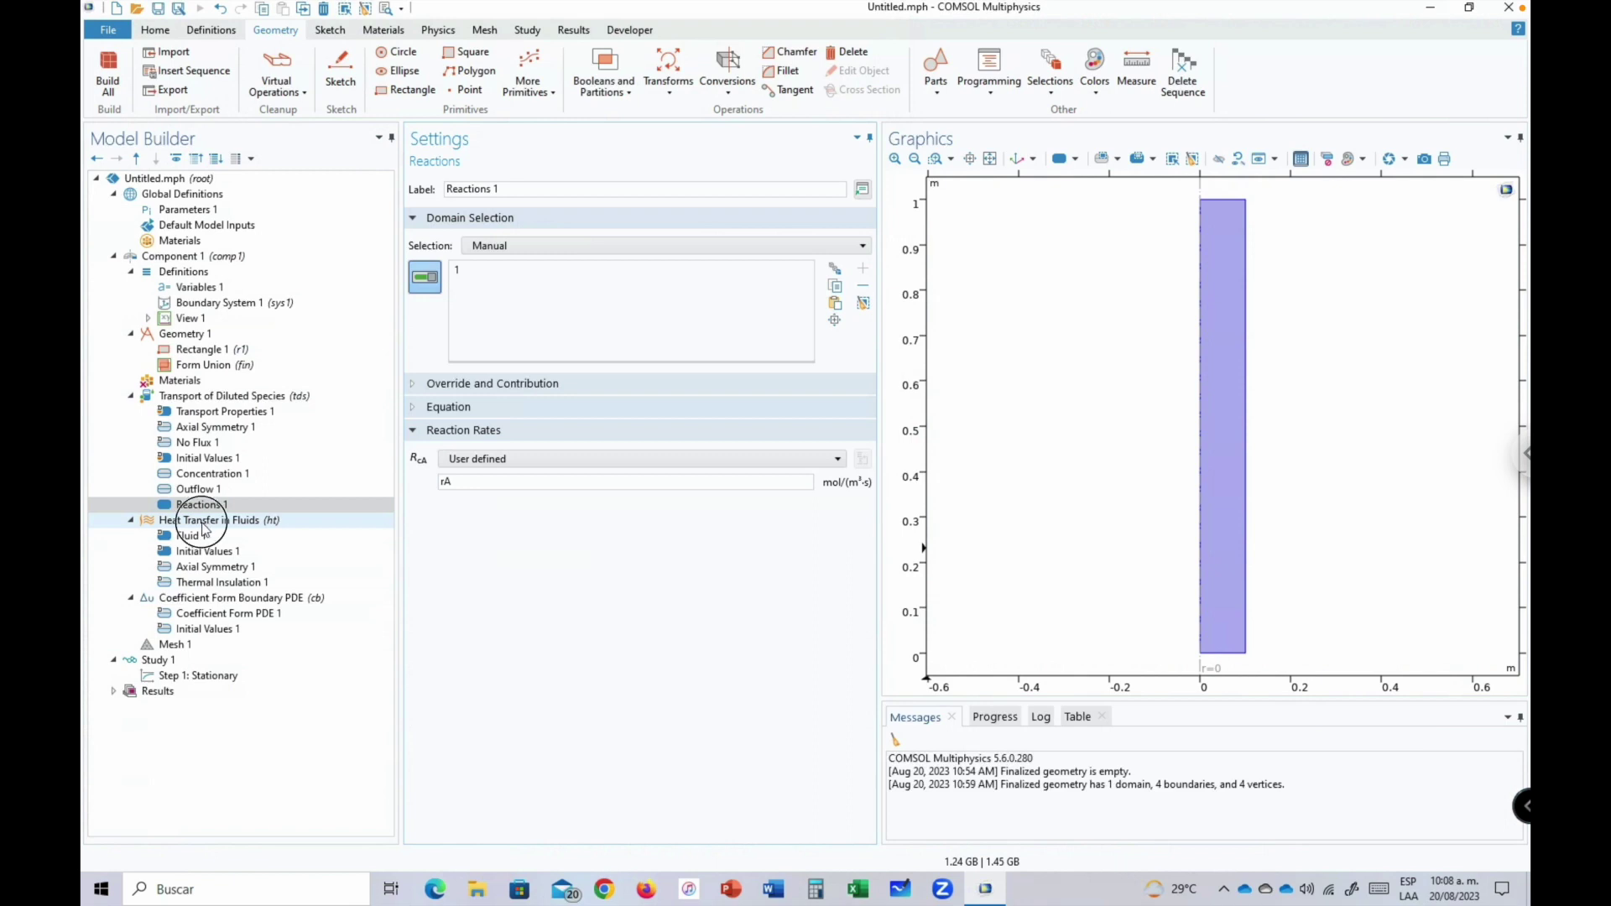
# Review the dependent variable and the governing equation of the Heat Transfer in Fluids interface.
pyautogui.click(203, 524)
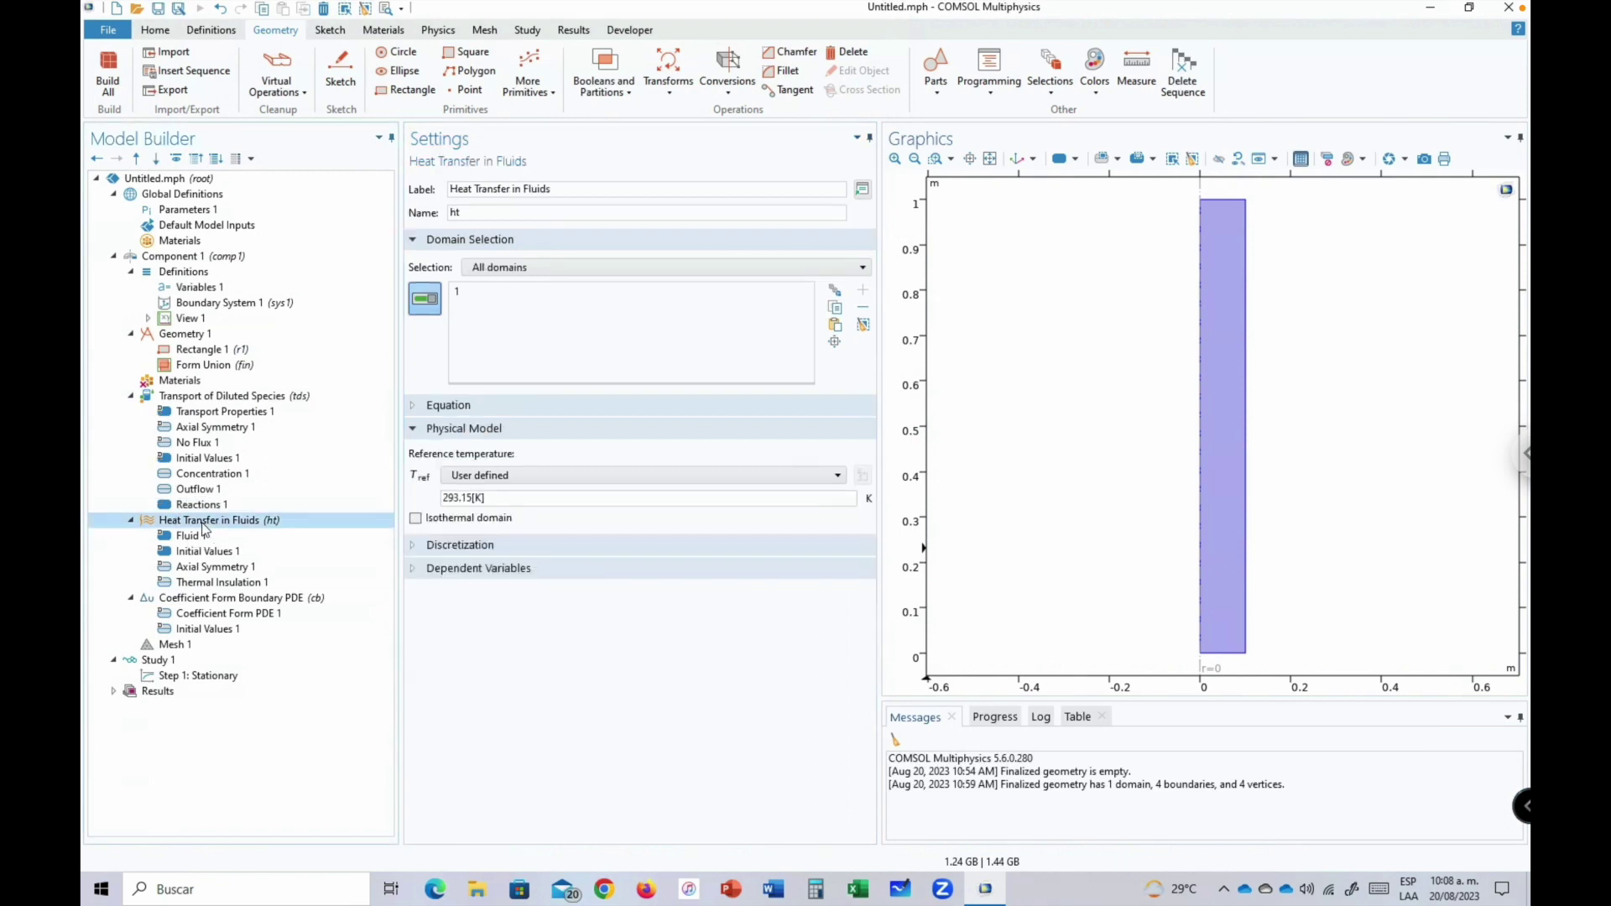
pyautogui.click(454, 574)
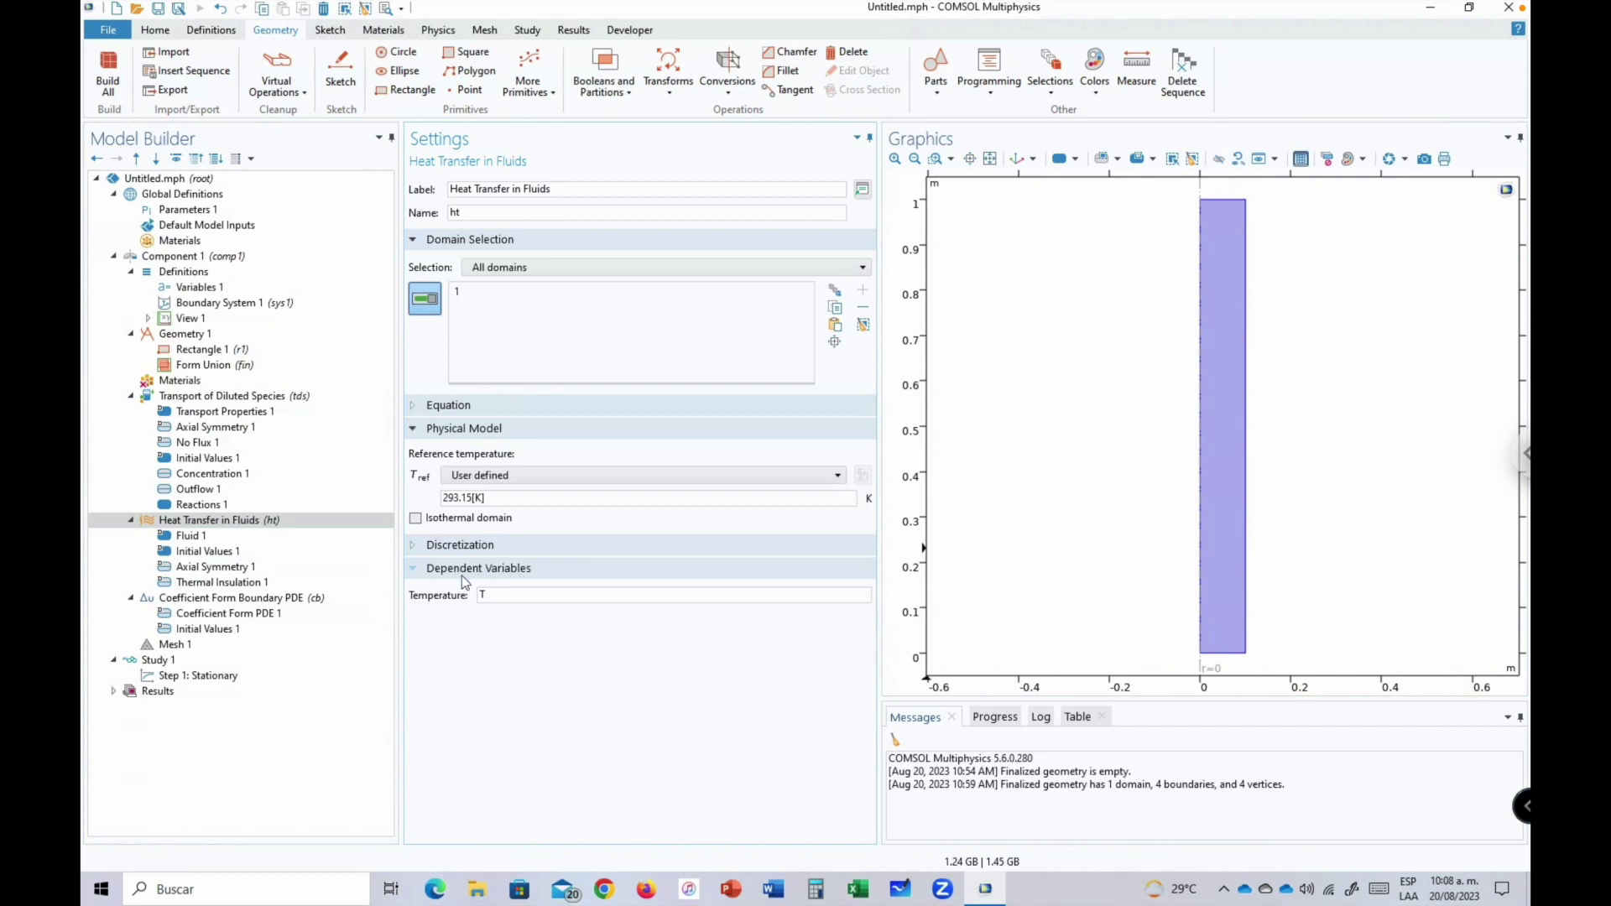
pyautogui.click(461, 571)
pyautogui.click(451, 408)
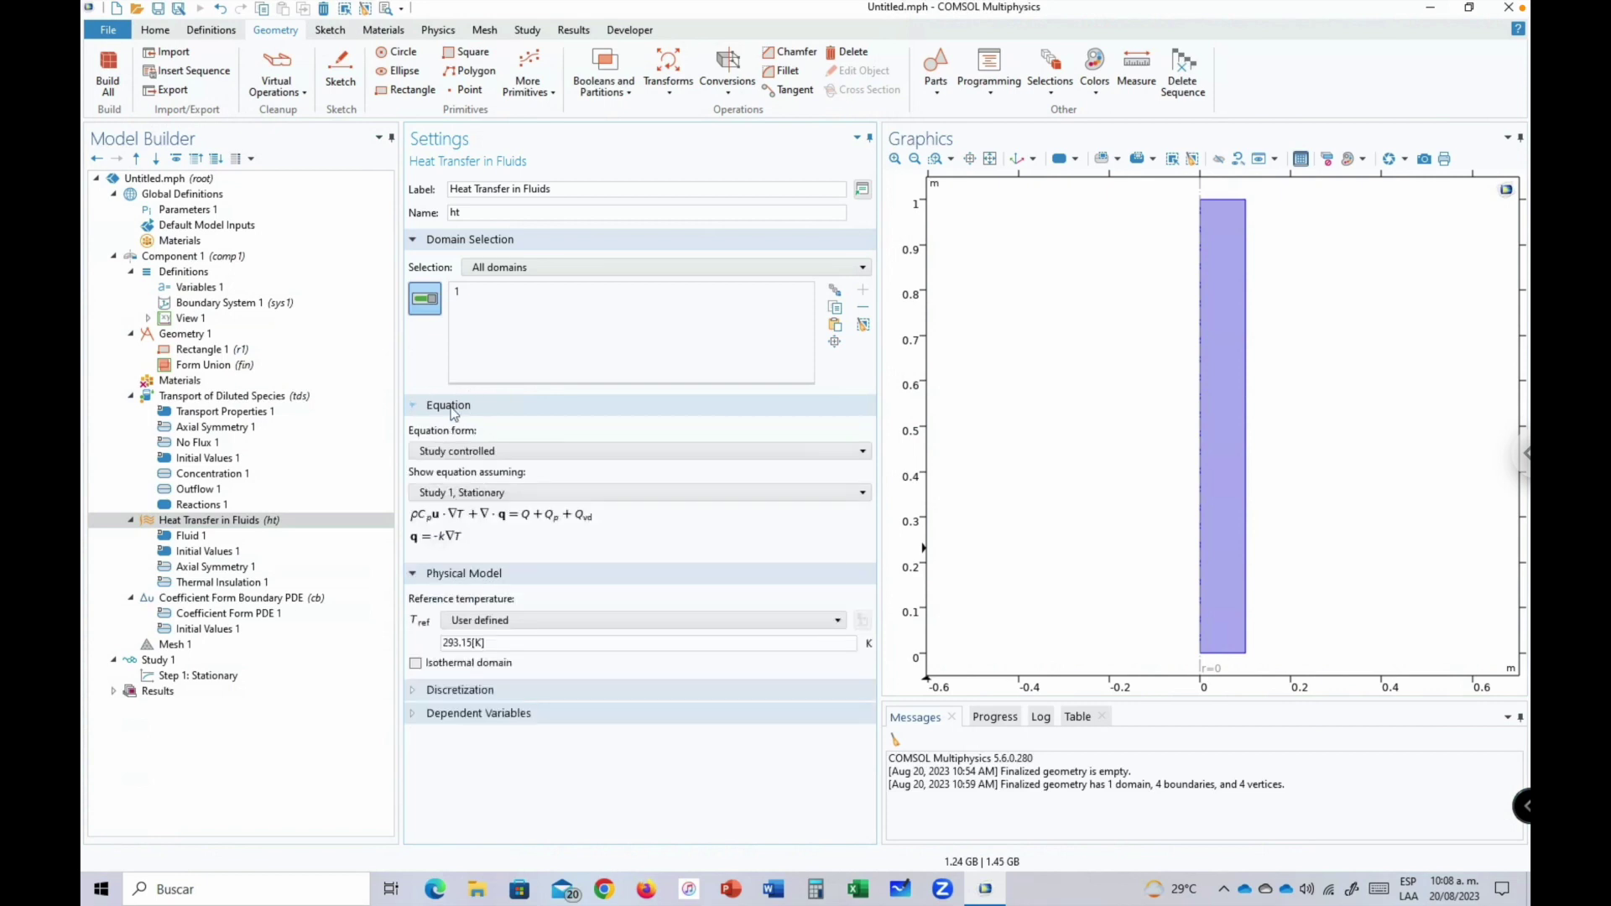
pyautogui.click(451, 408)
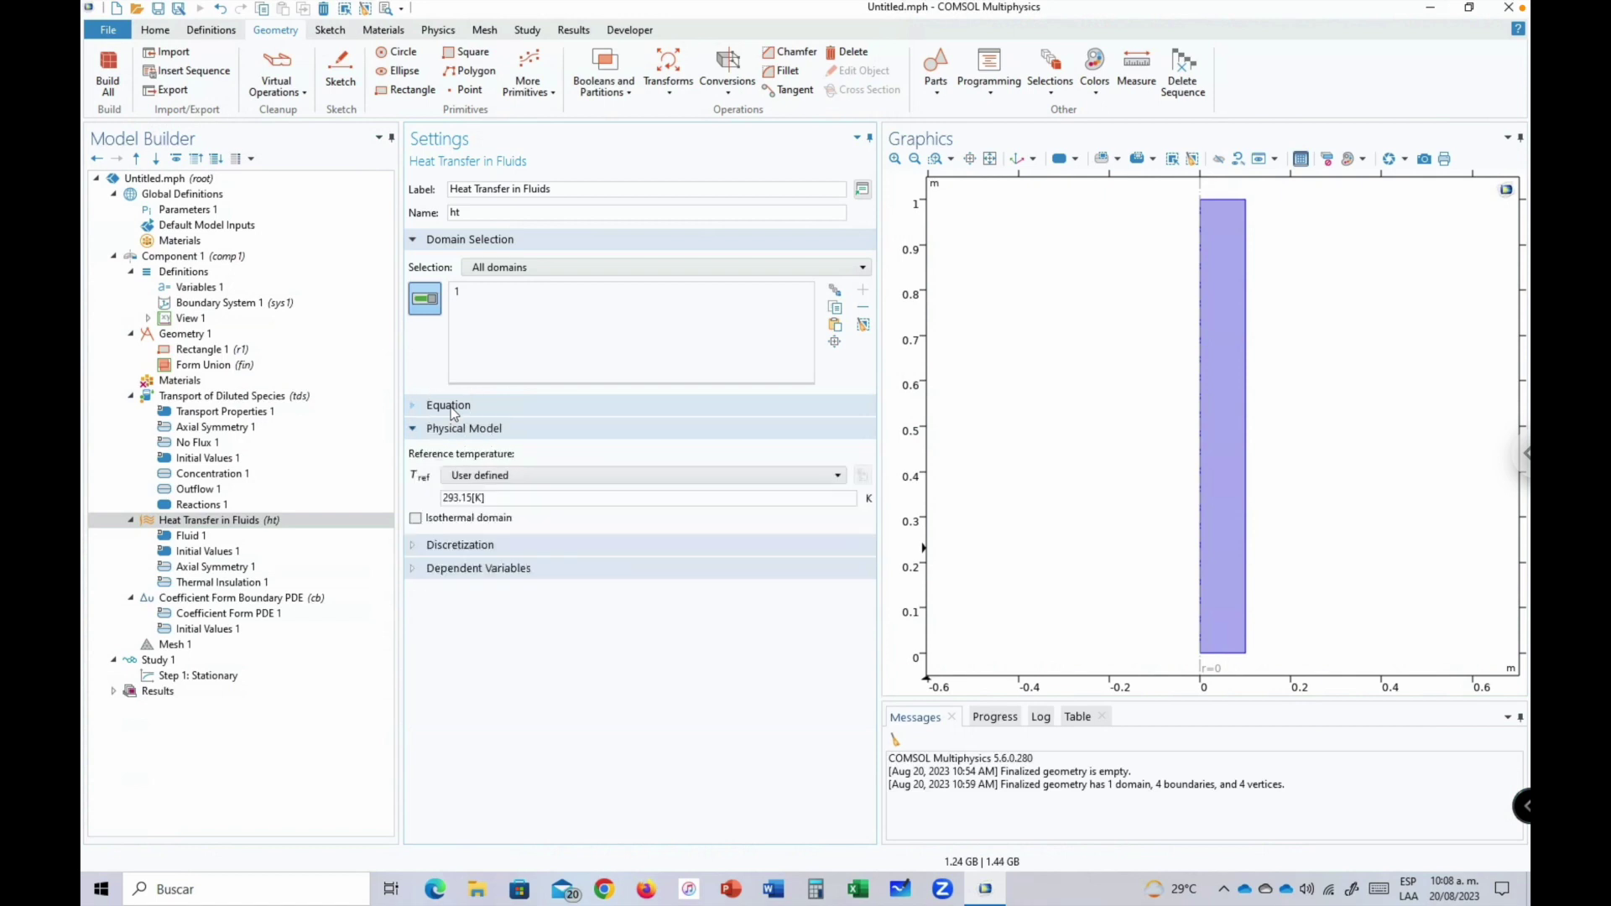
# Set the z-component of the user-defined velocity field in Heat Transfer's Fluid 1 to uz.
pyautogui.click(195, 540)
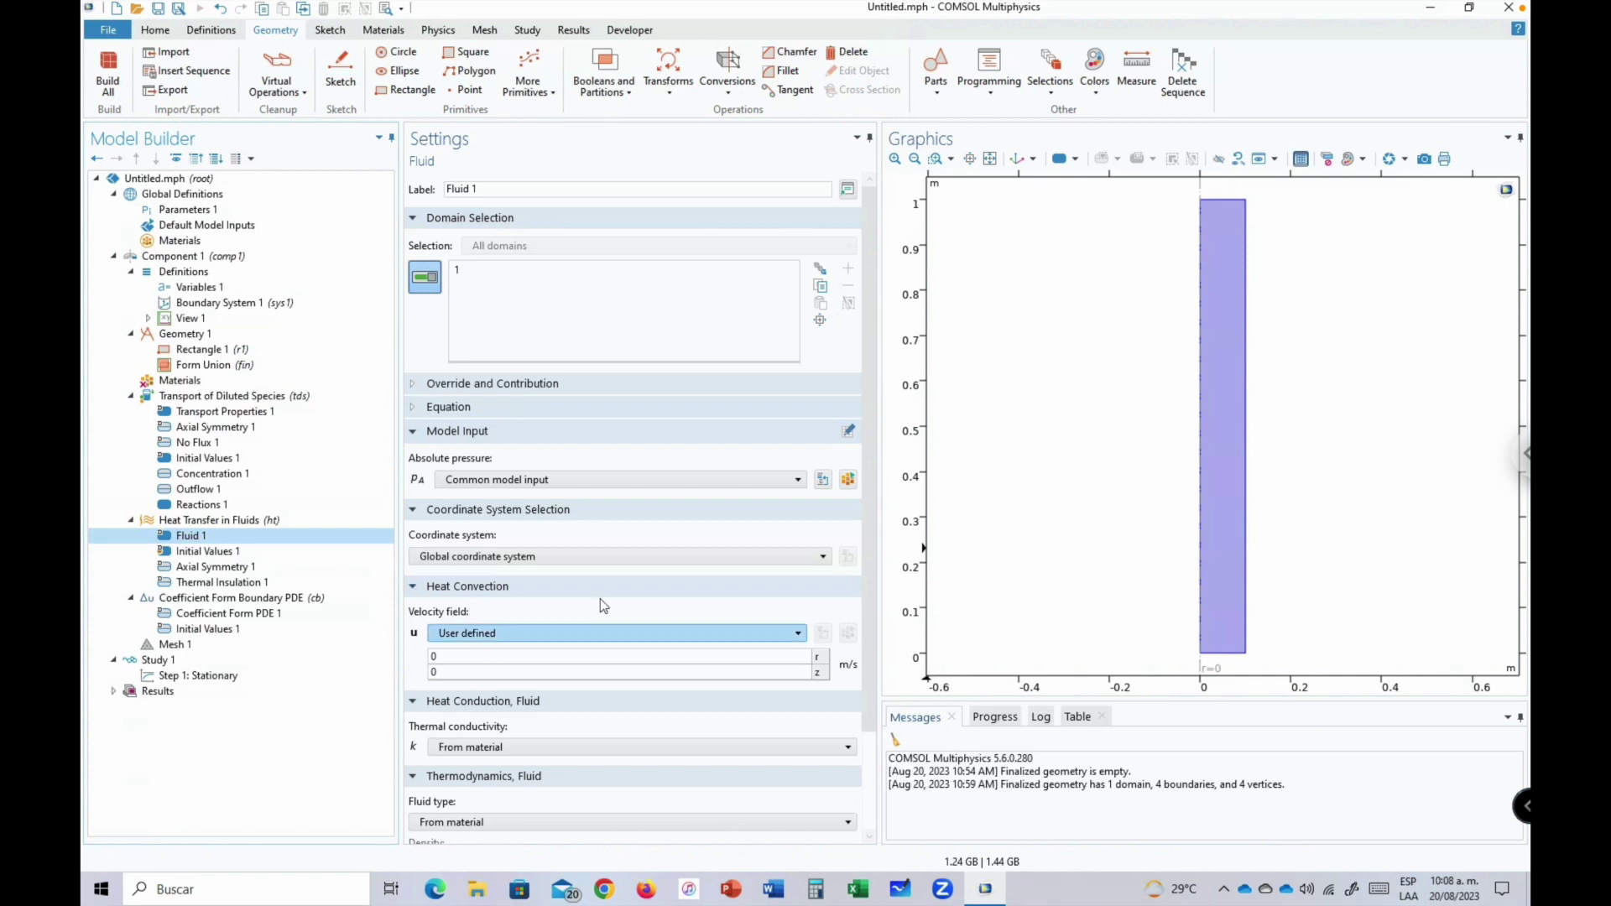
pyautogui.click(476, 270)
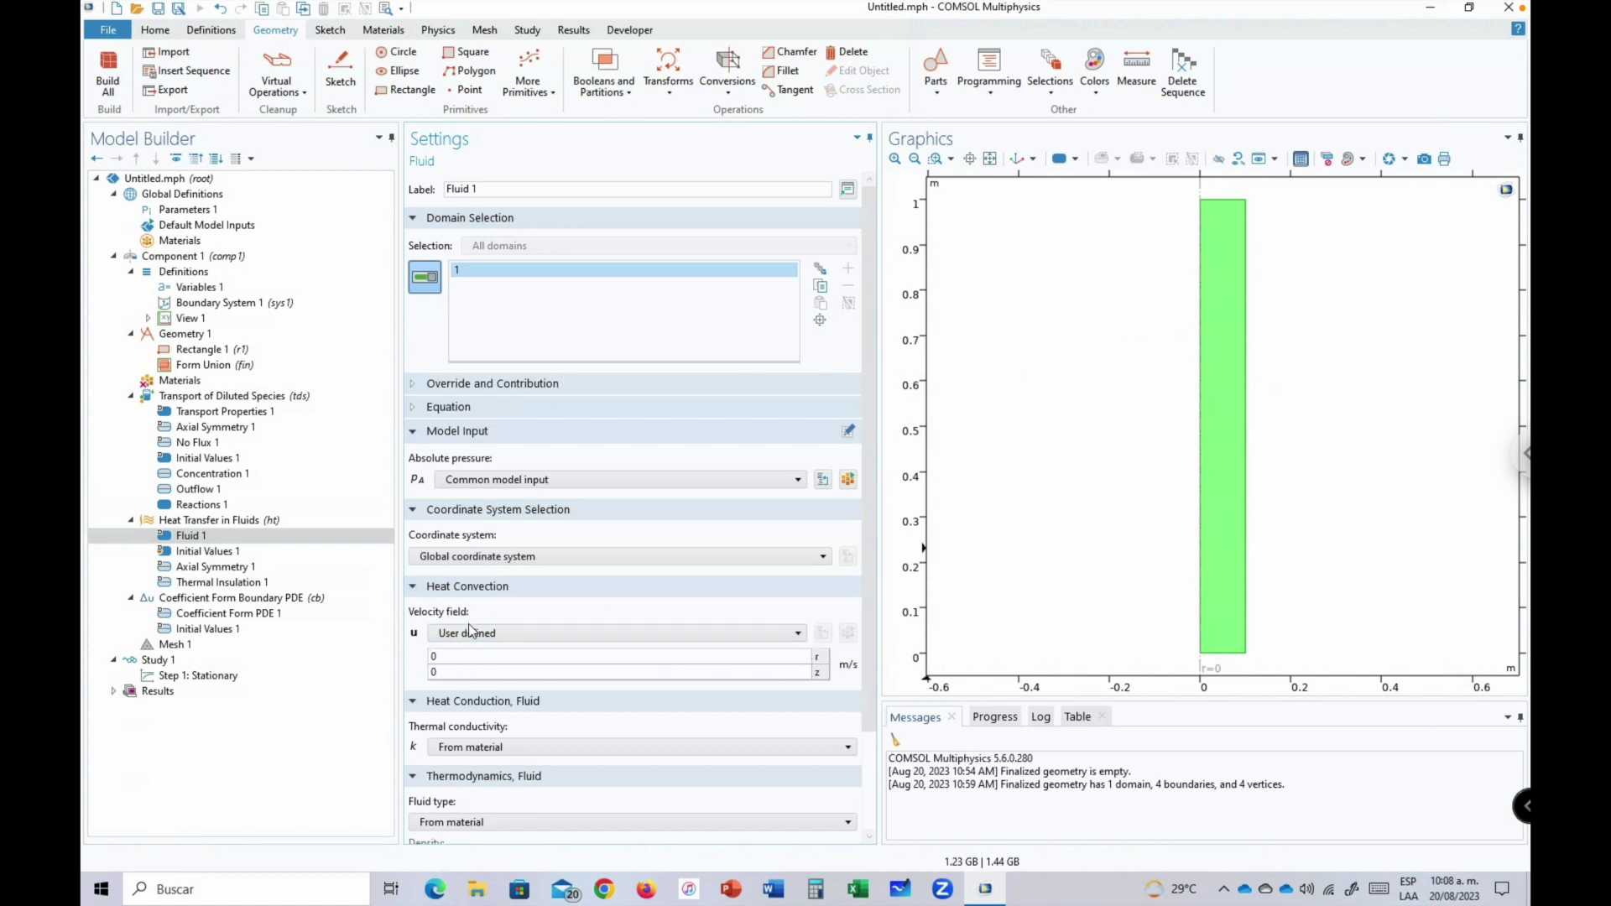
pyautogui.click(596, 635)
pyautogui.click(596, 651)
pyautogui.scroll(-3, 872, 781)
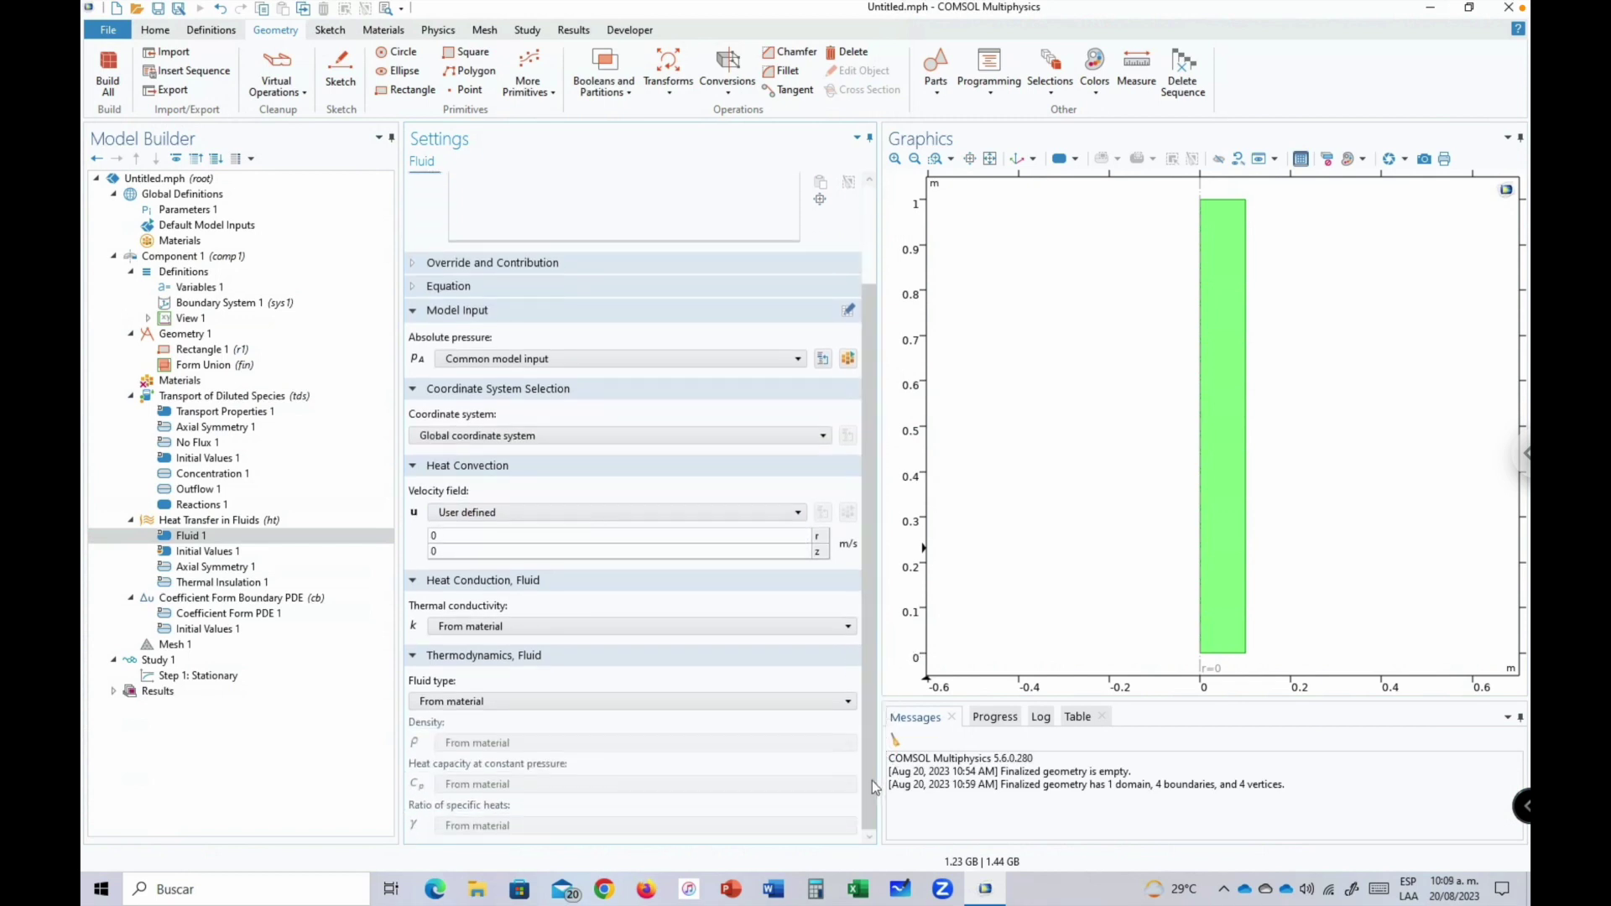
pyautogui.doubleClick(453, 552)
pyautogui.write('u')
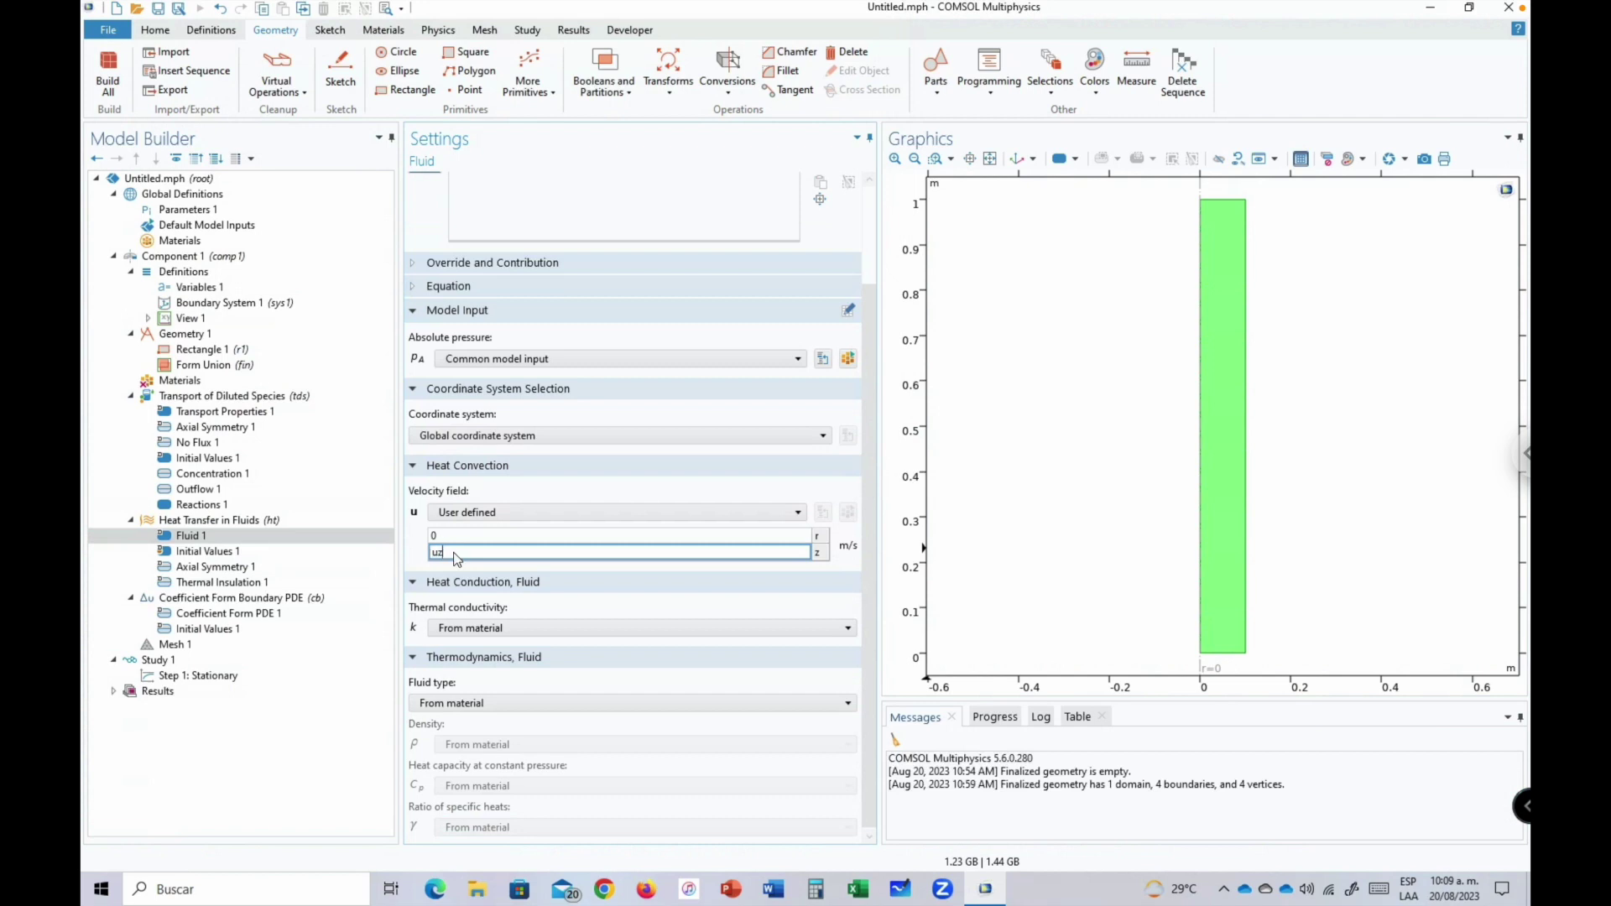
pyautogui.write('z')
pyautogui.press('Return')
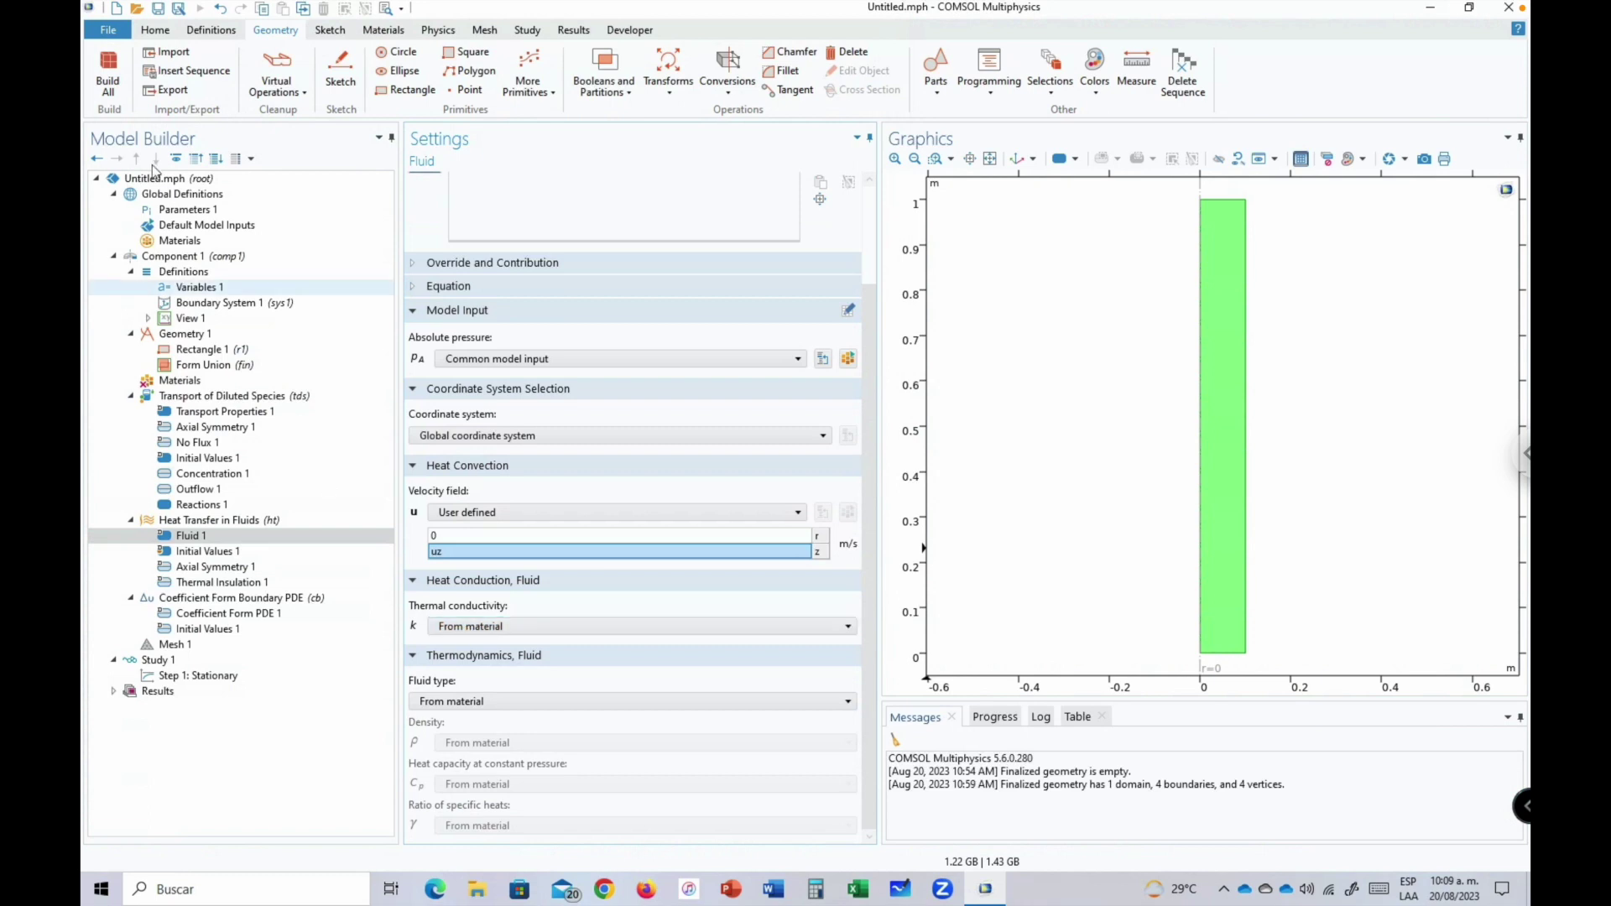
# Look up the thermal conductivity parameter and set Fluid 1's thermal conductivity to user defined with the value ke.
pyautogui.click(180, 213)
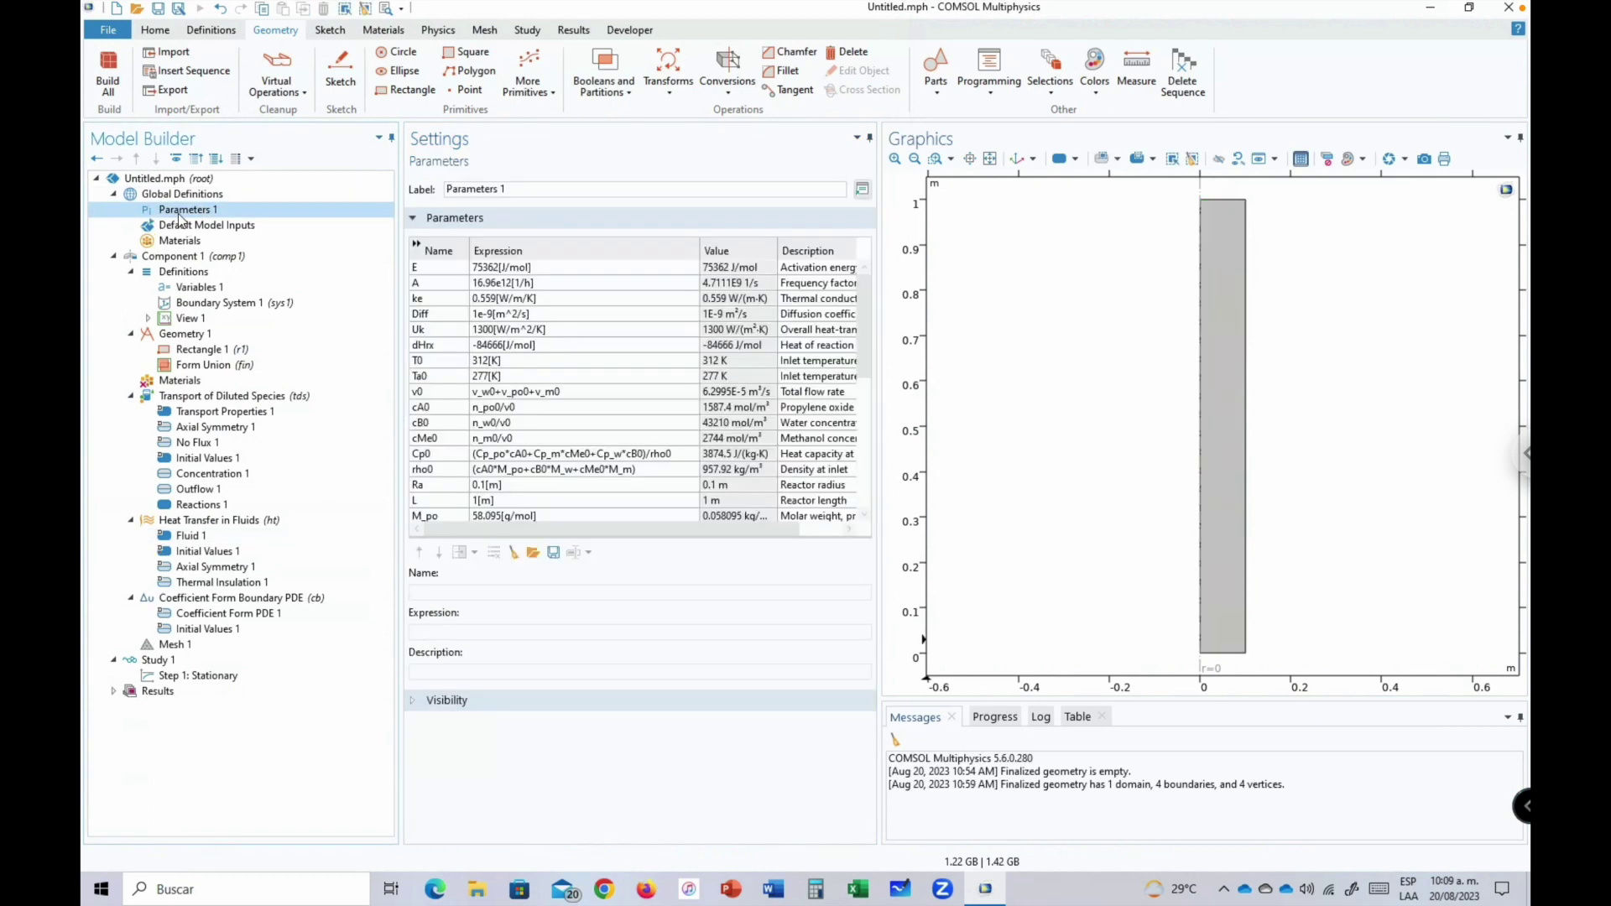
pyautogui.click(825, 304)
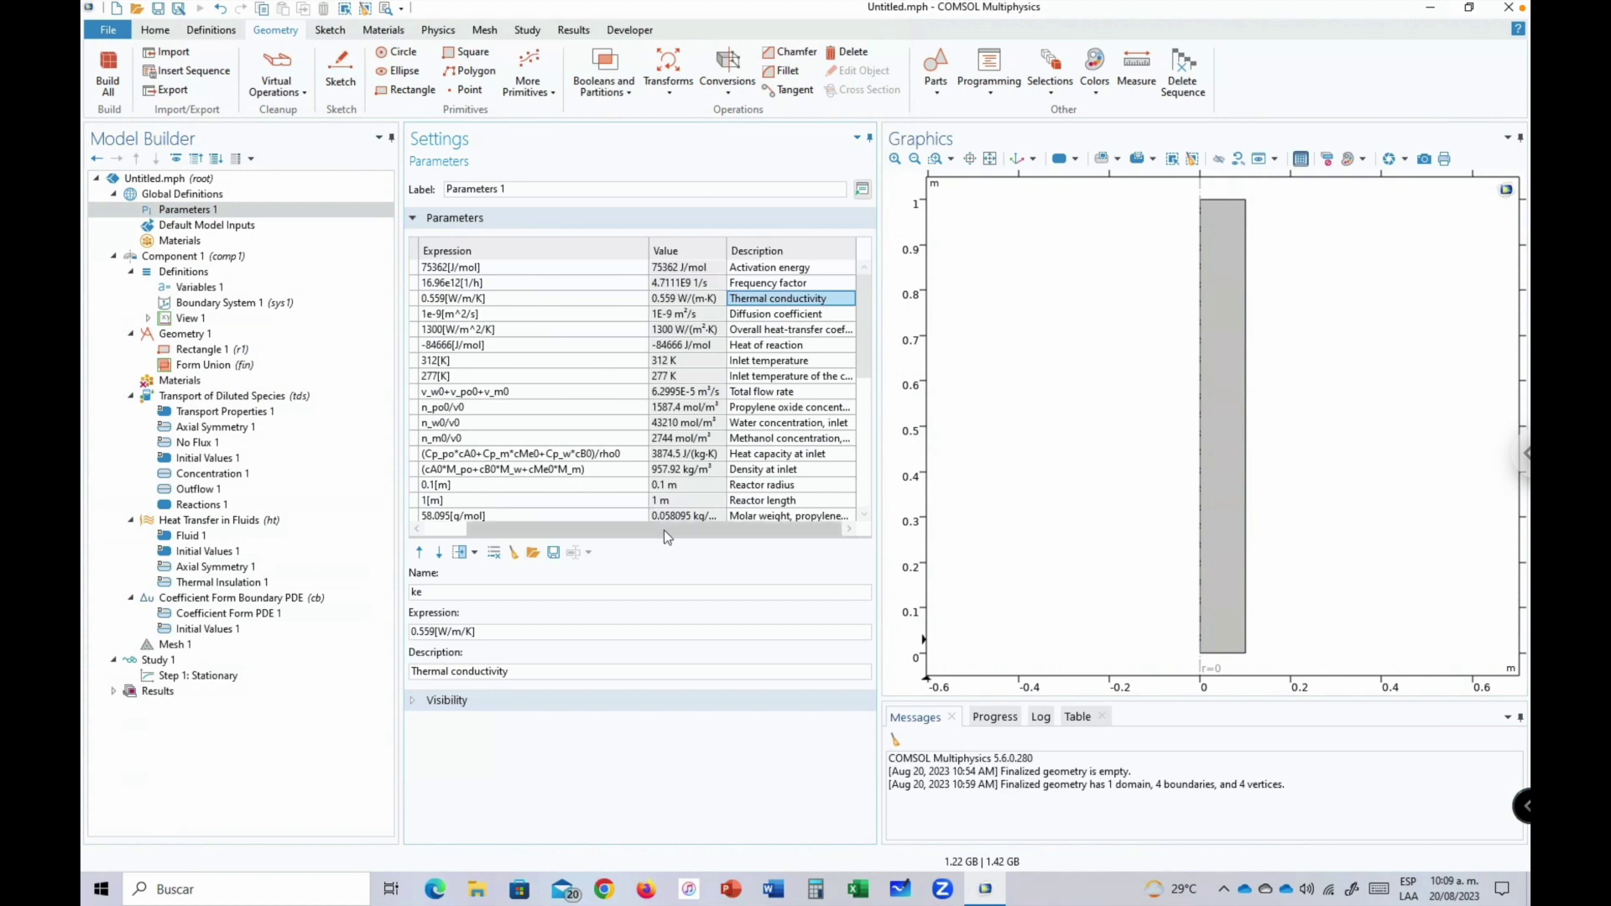
pyautogui.moveTo(635, 529); pyautogui.dragTo(593, 529)
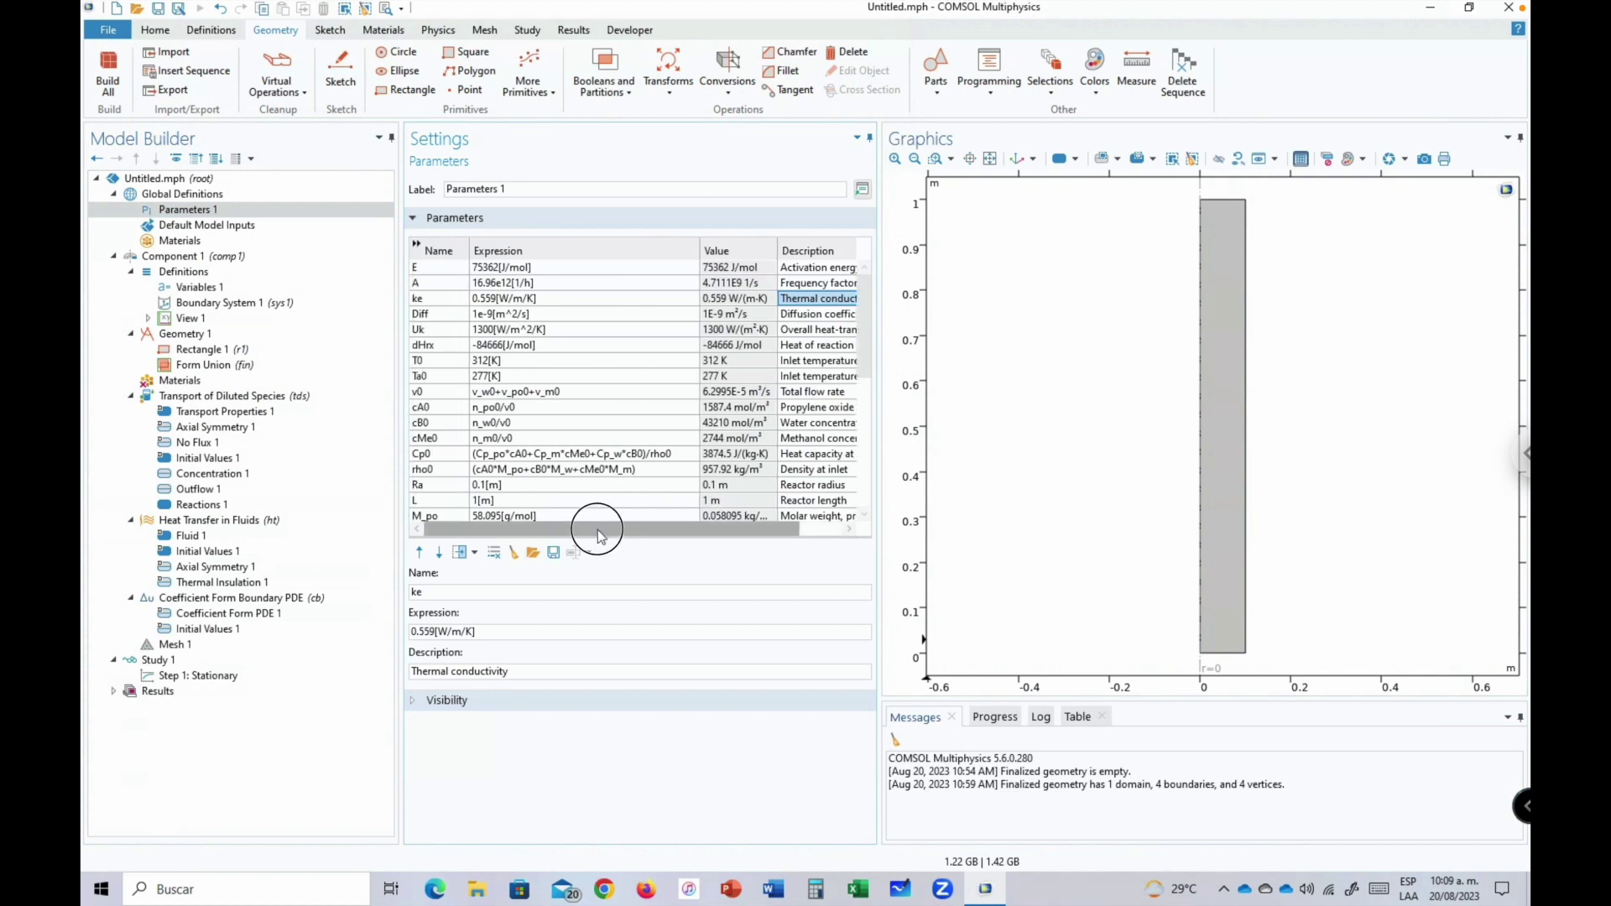
pyautogui.click(438, 301)
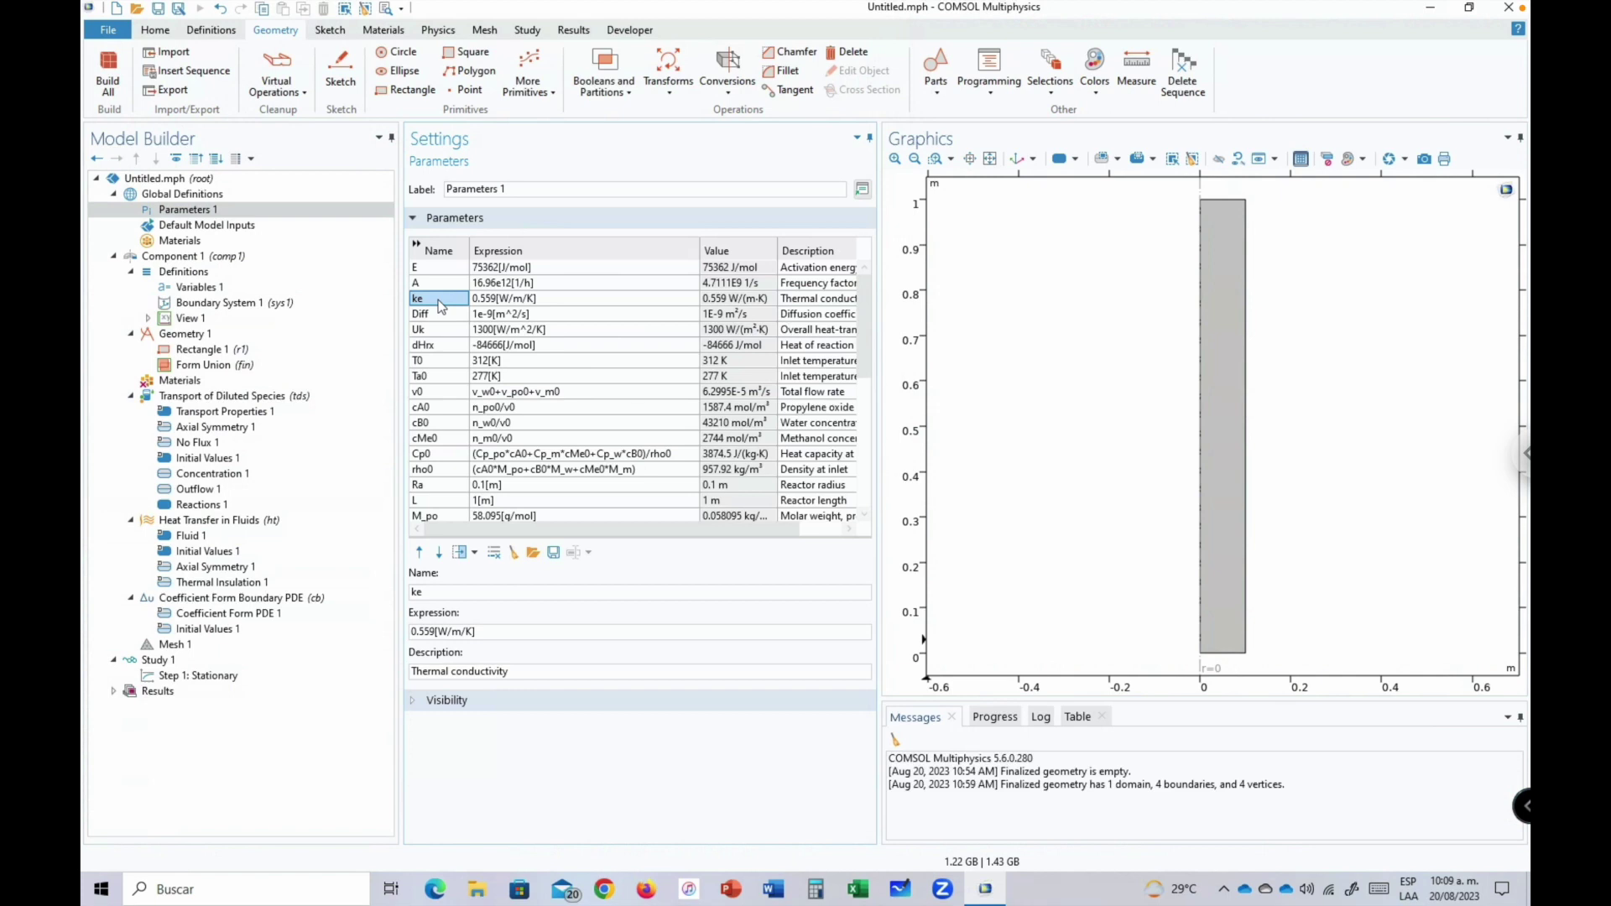
pyautogui.click(195, 535)
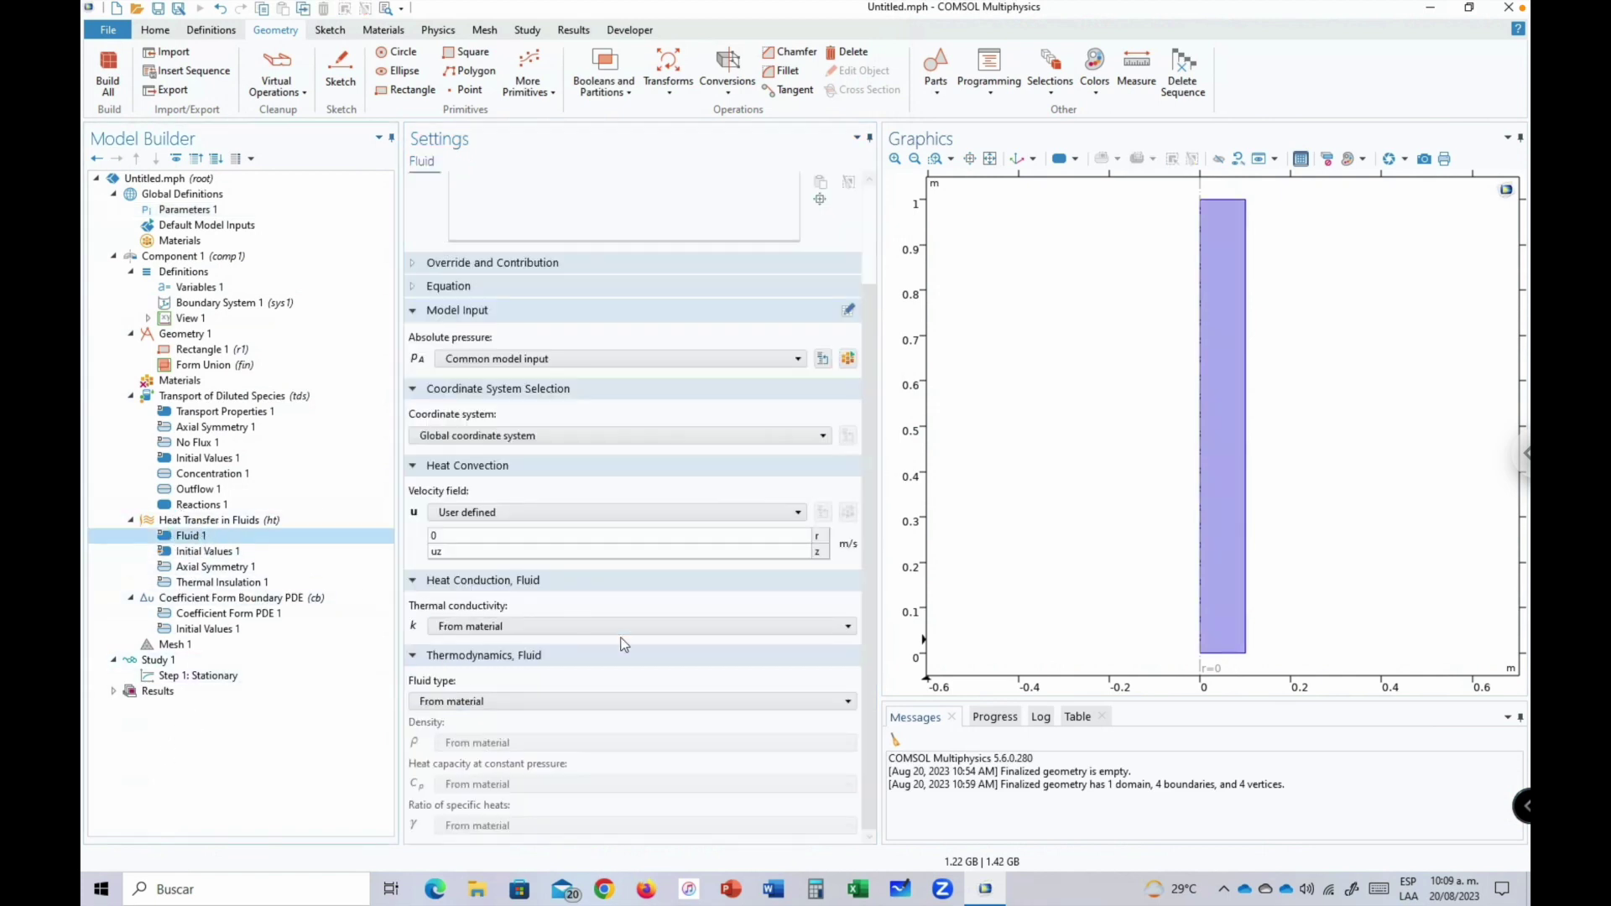
pyautogui.click(476, 631)
pyautogui.click(460, 663)
pyautogui.click(472, 648)
pyautogui.doubleClick(472, 648)
pyautogui.write('ke')
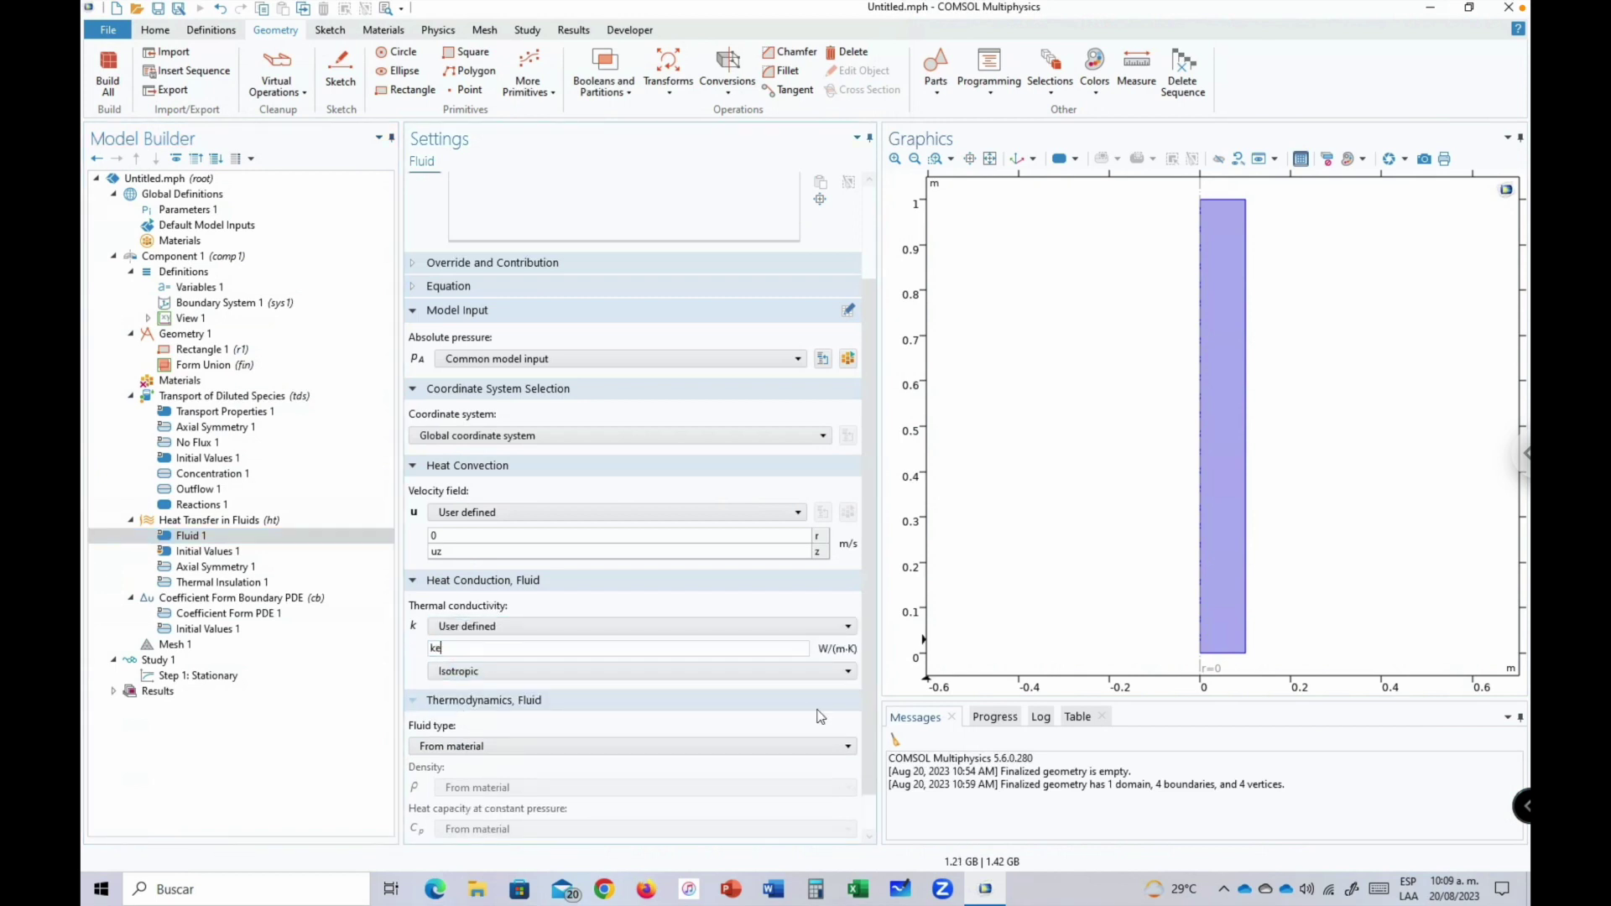
# Set the fluid type of Fluid 1 to Gas/Liquid in its thermodynamic properties.
pyautogui.moveTo(867, 698); pyautogui.dragTo(867, 777)
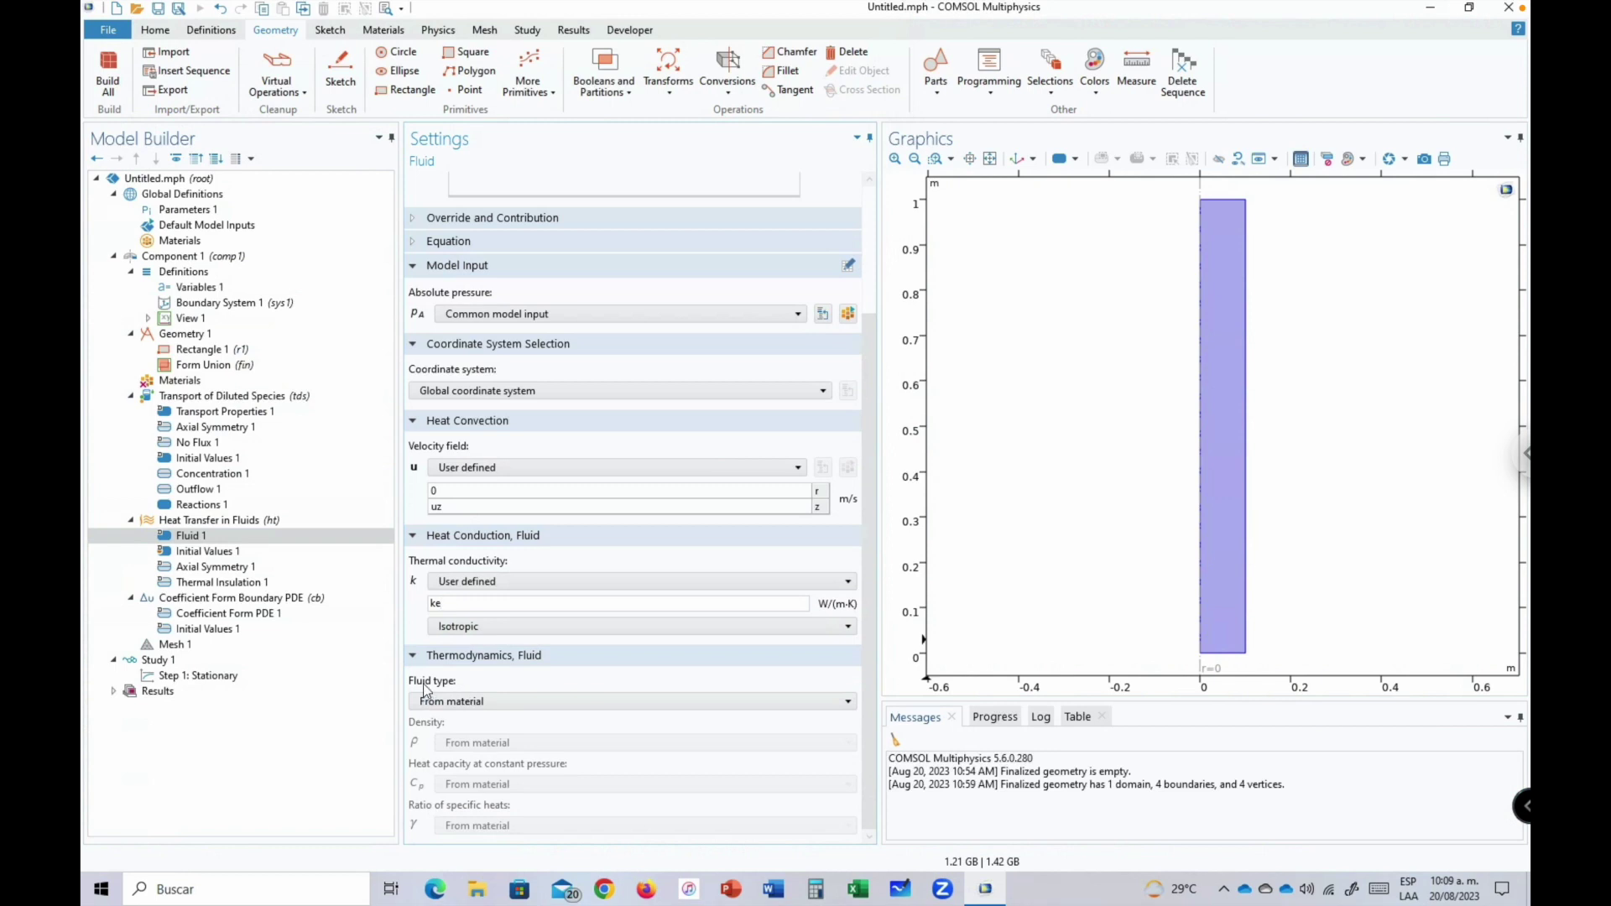
pyautogui.click(460, 698)
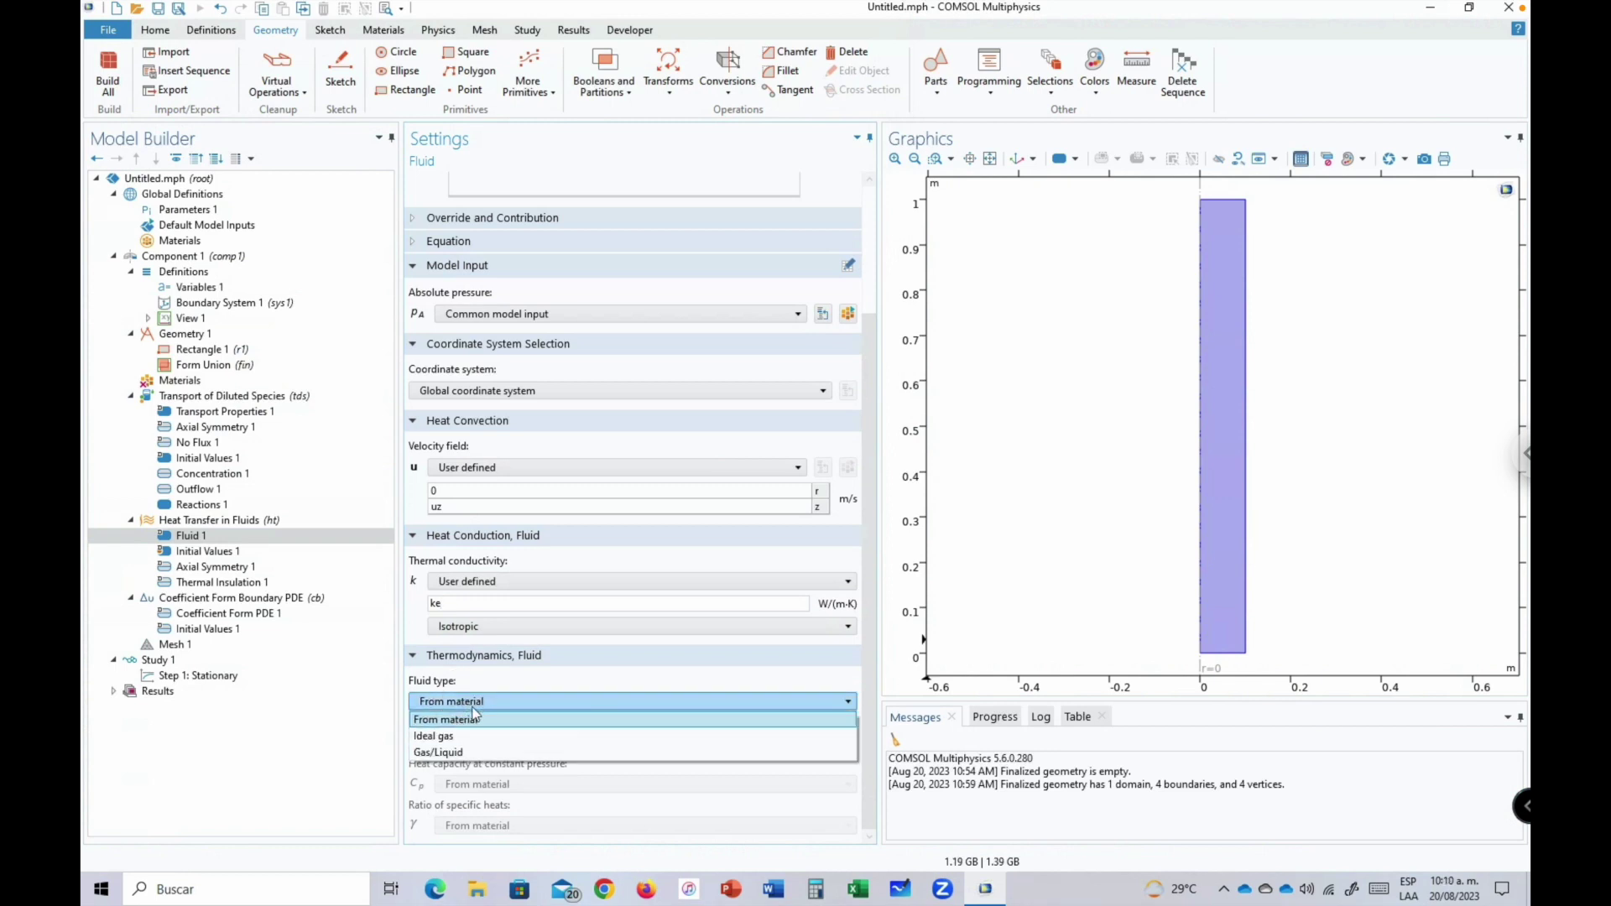
pyautogui.click(463, 752)
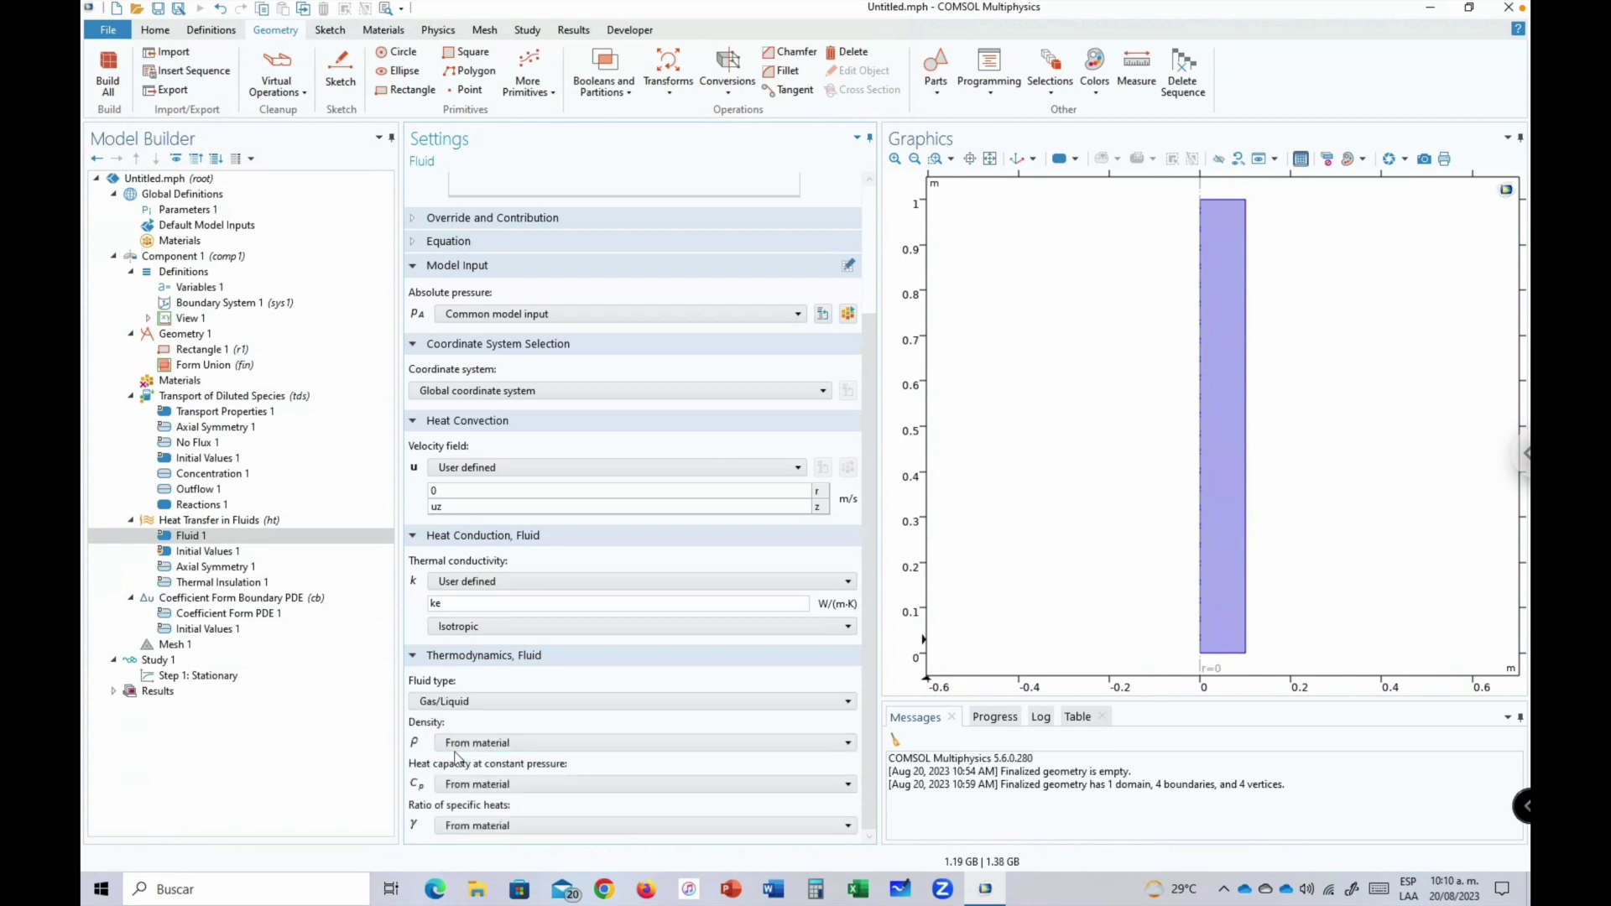
# Look up the inlet density parameter and set Fluid 1's density to user defined with the value rho0.
pyautogui.click(872, 701)
pyautogui.click(468, 743)
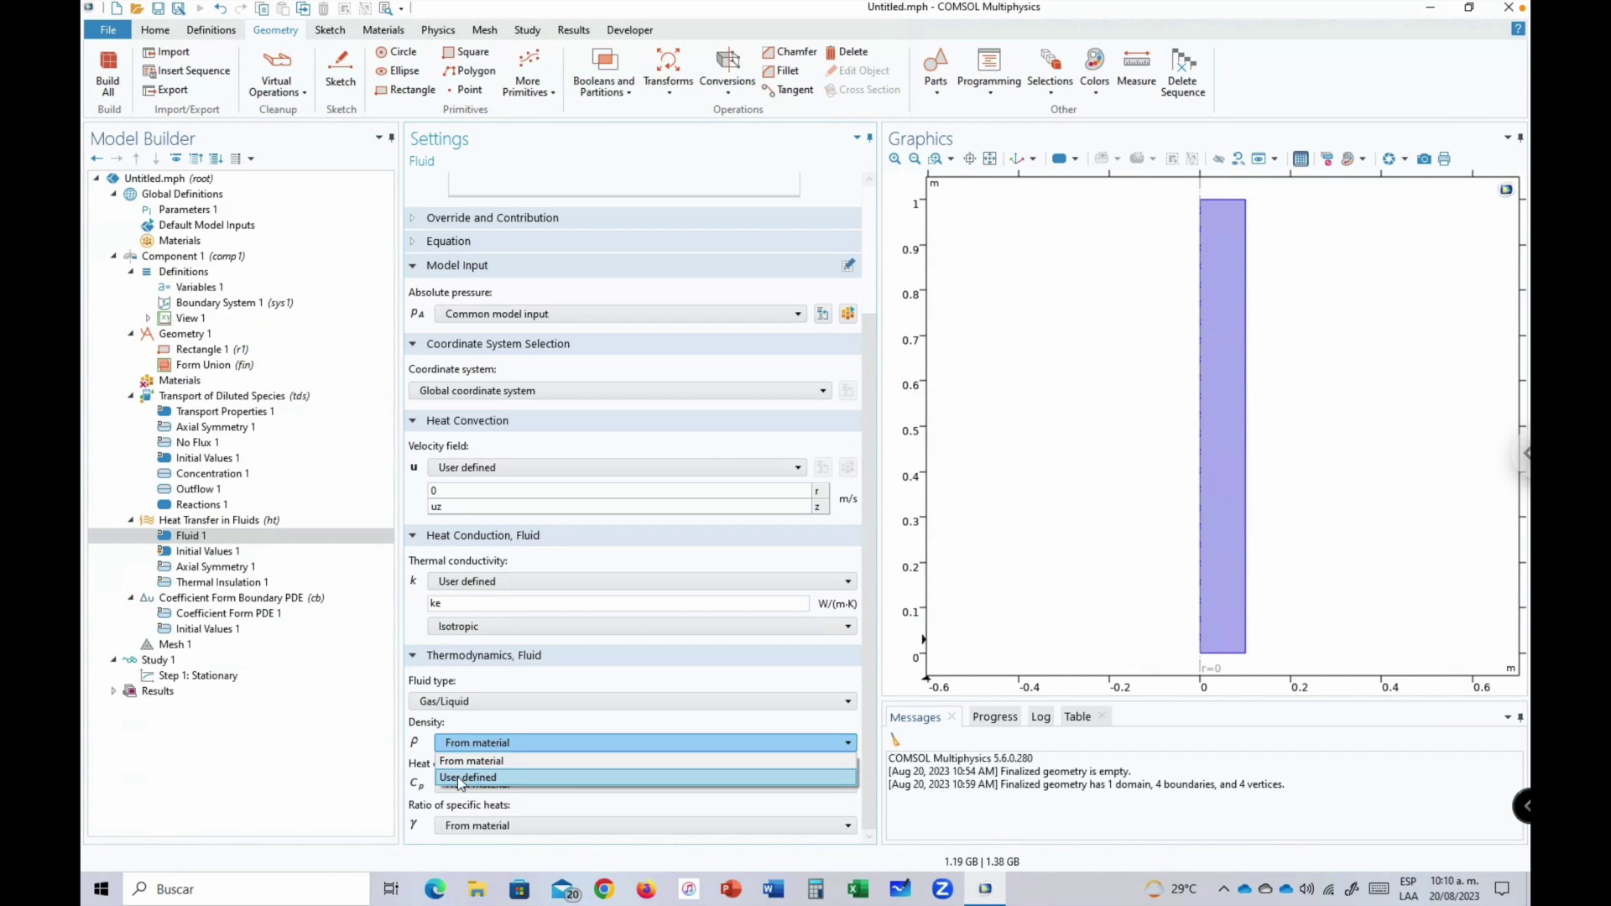
pyautogui.click(459, 778)
pyautogui.moveTo(872, 694); pyautogui.dragTo(872, 772)
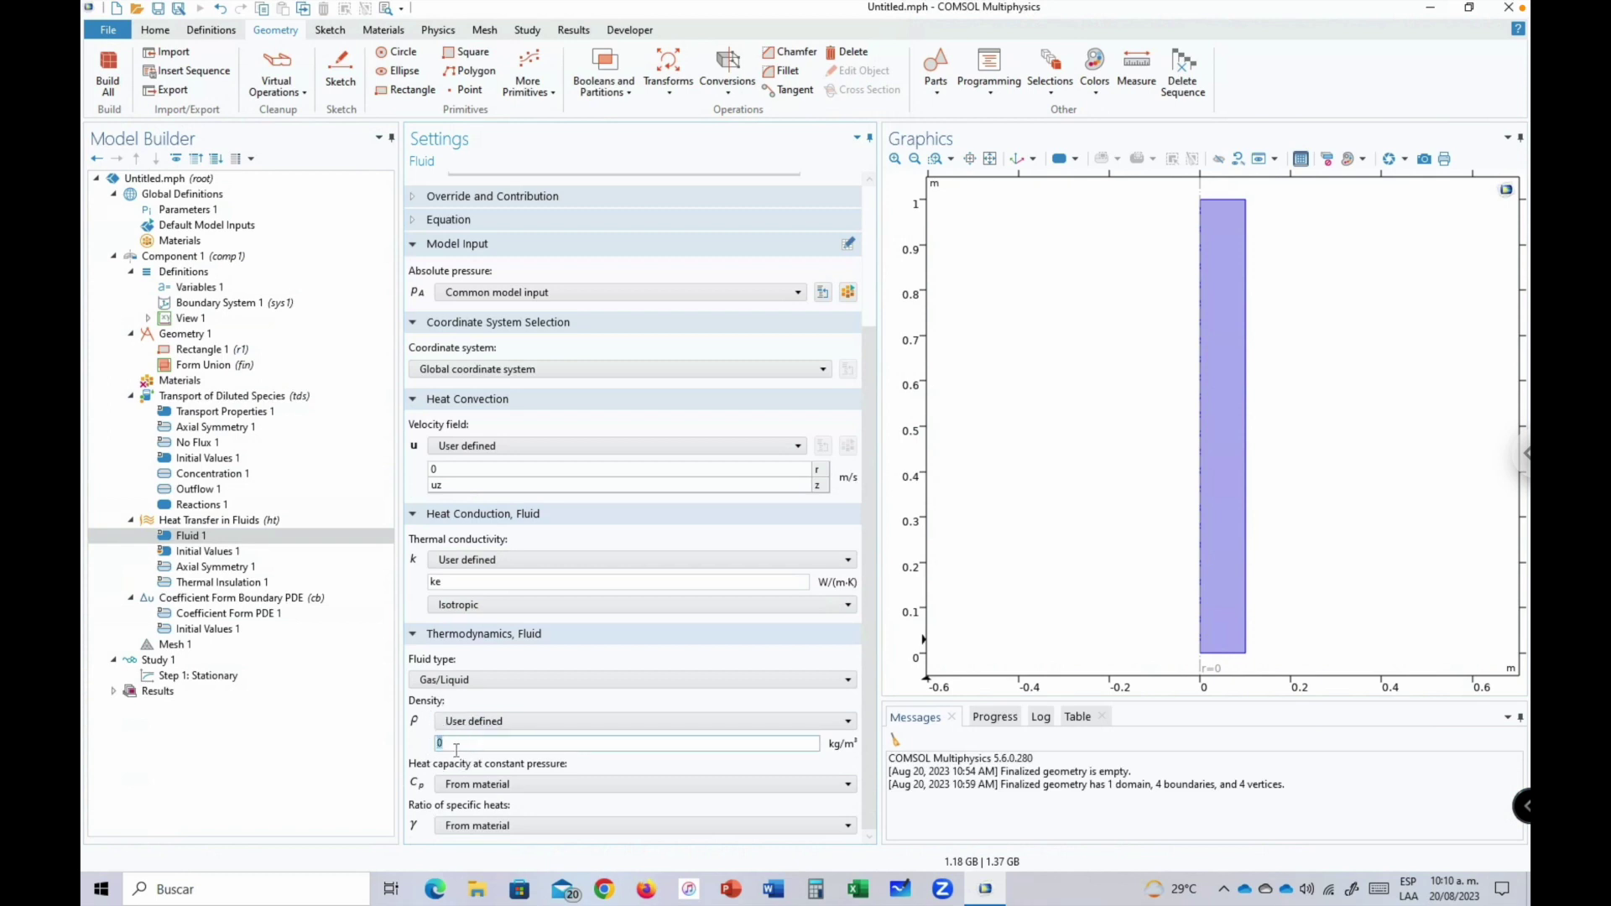
pyautogui.click(188, 210)
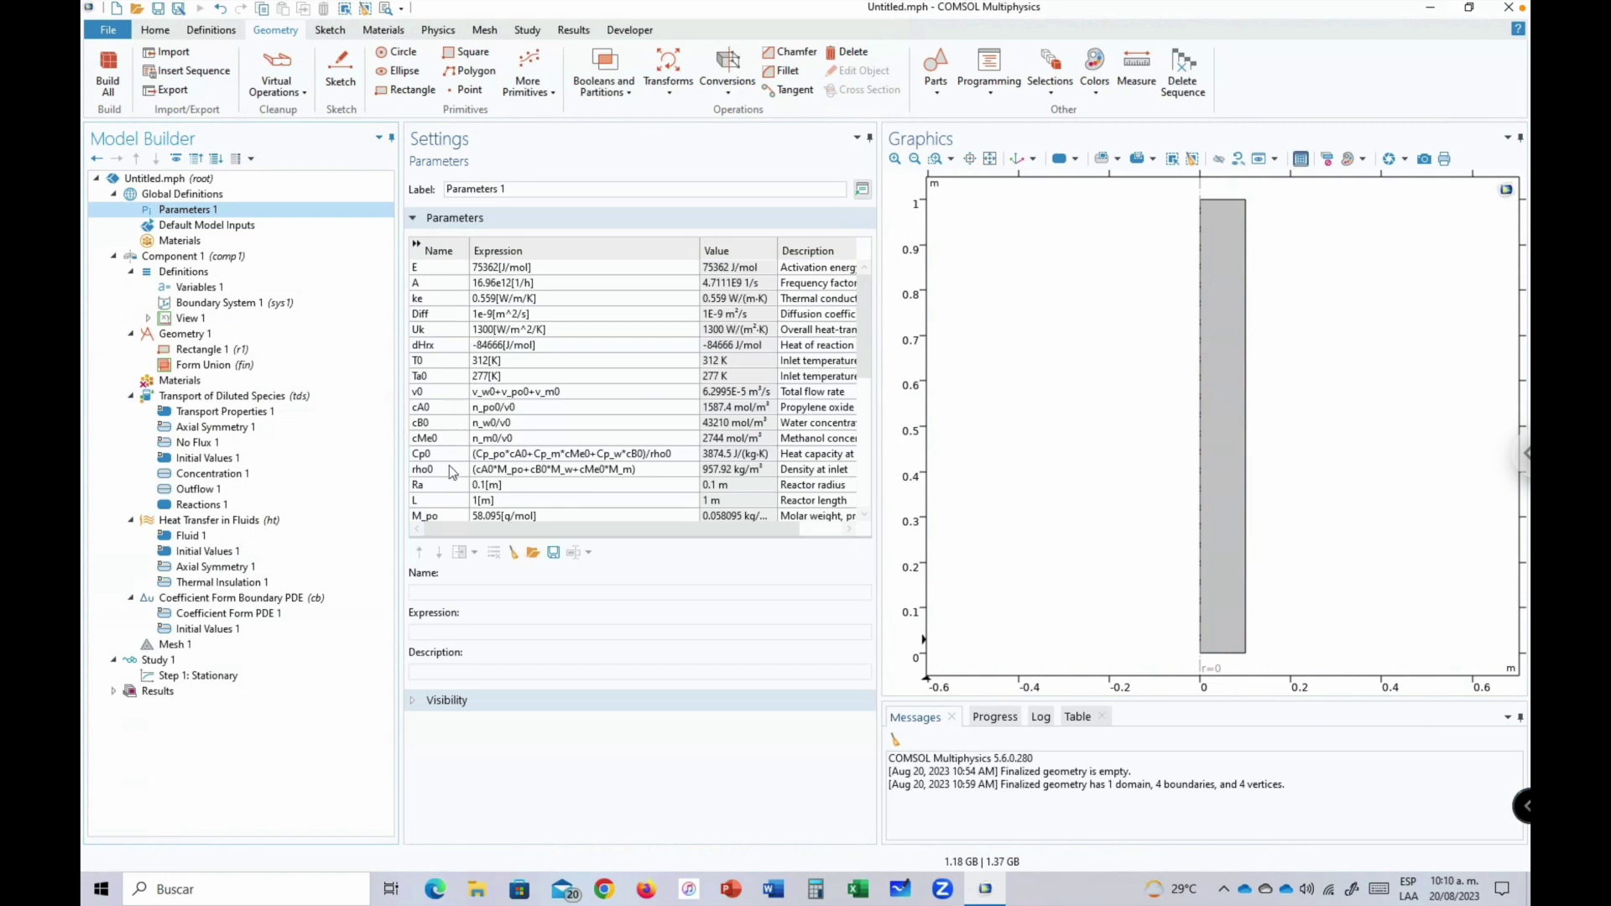
pyautogui.click(450, 470)
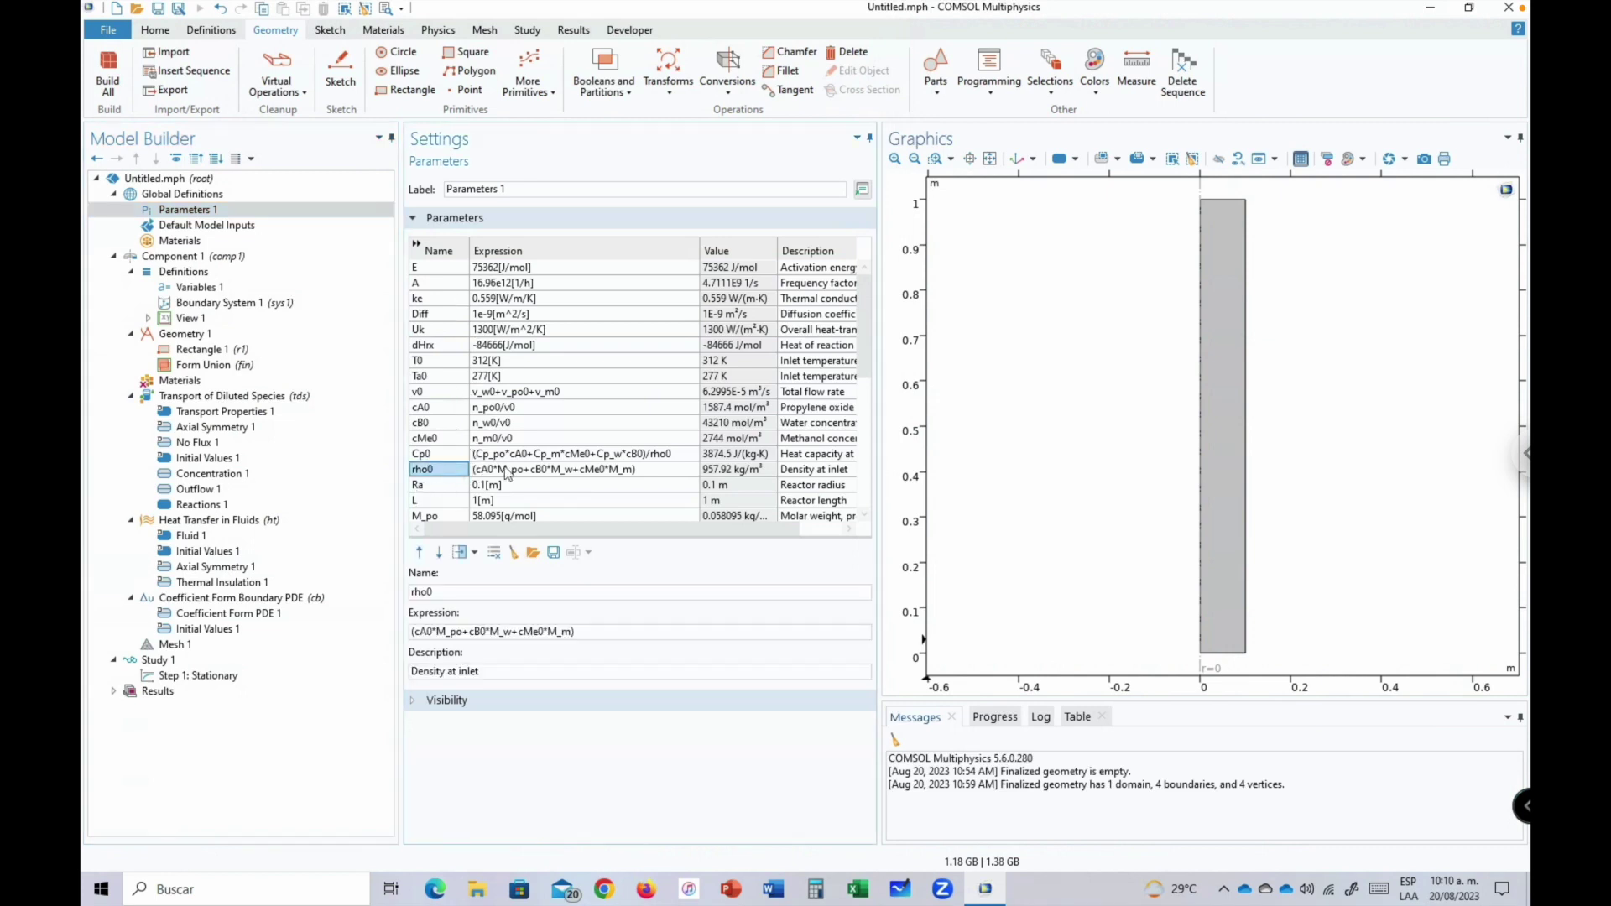
pyautogui.scroll(-5, 595, 470)
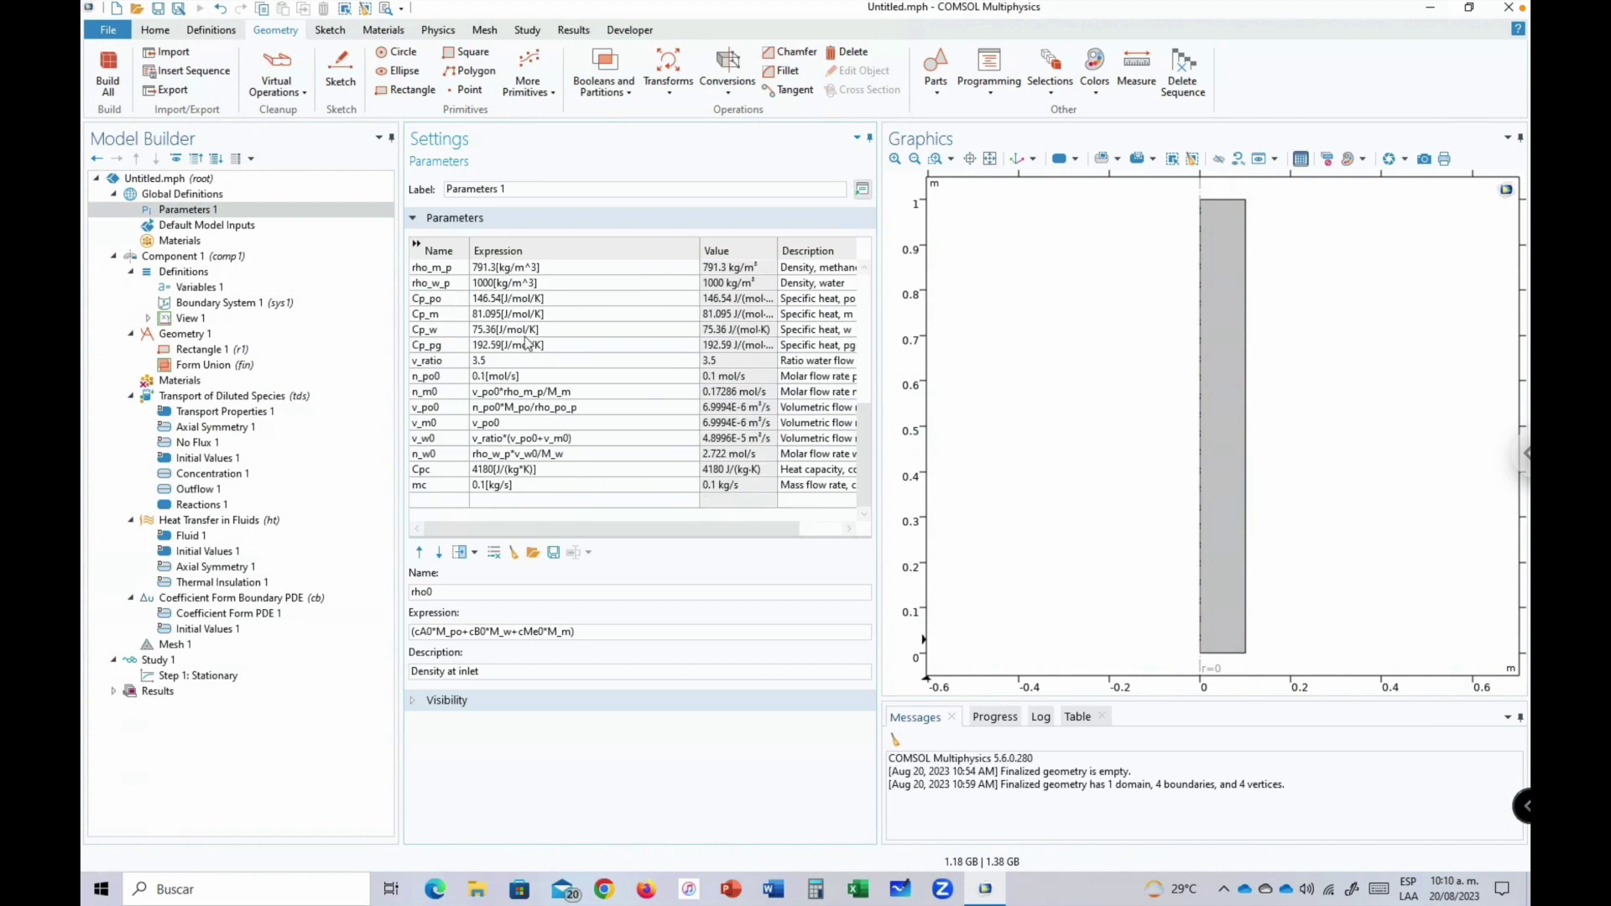
pyautogui.scroll(3, 818, 322)
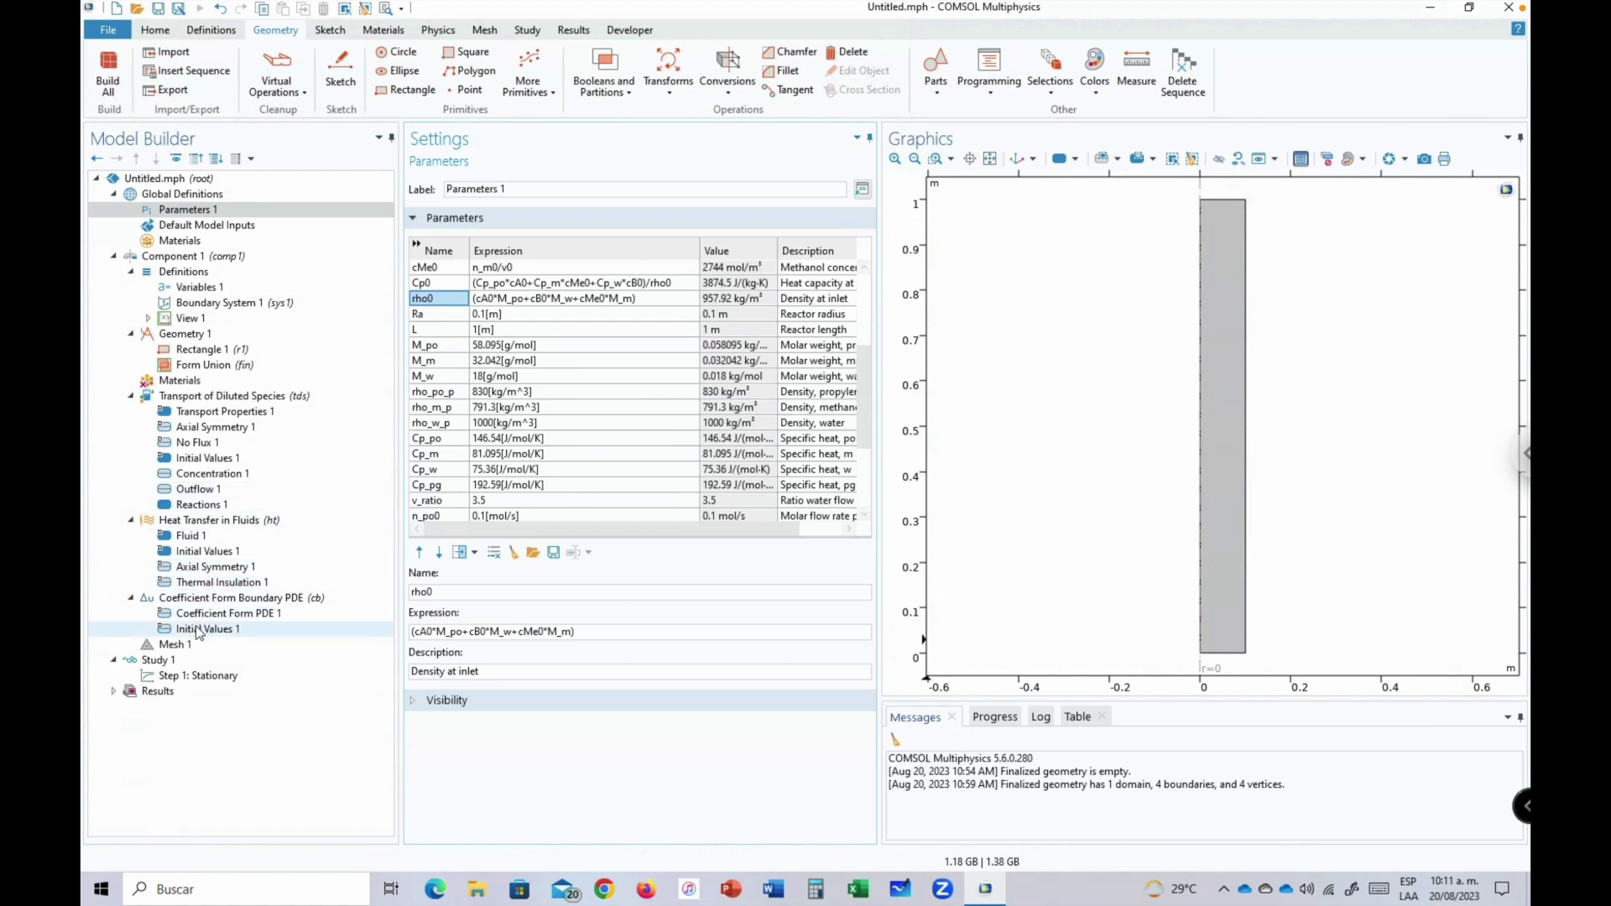
pyautogui.click(193, 541)
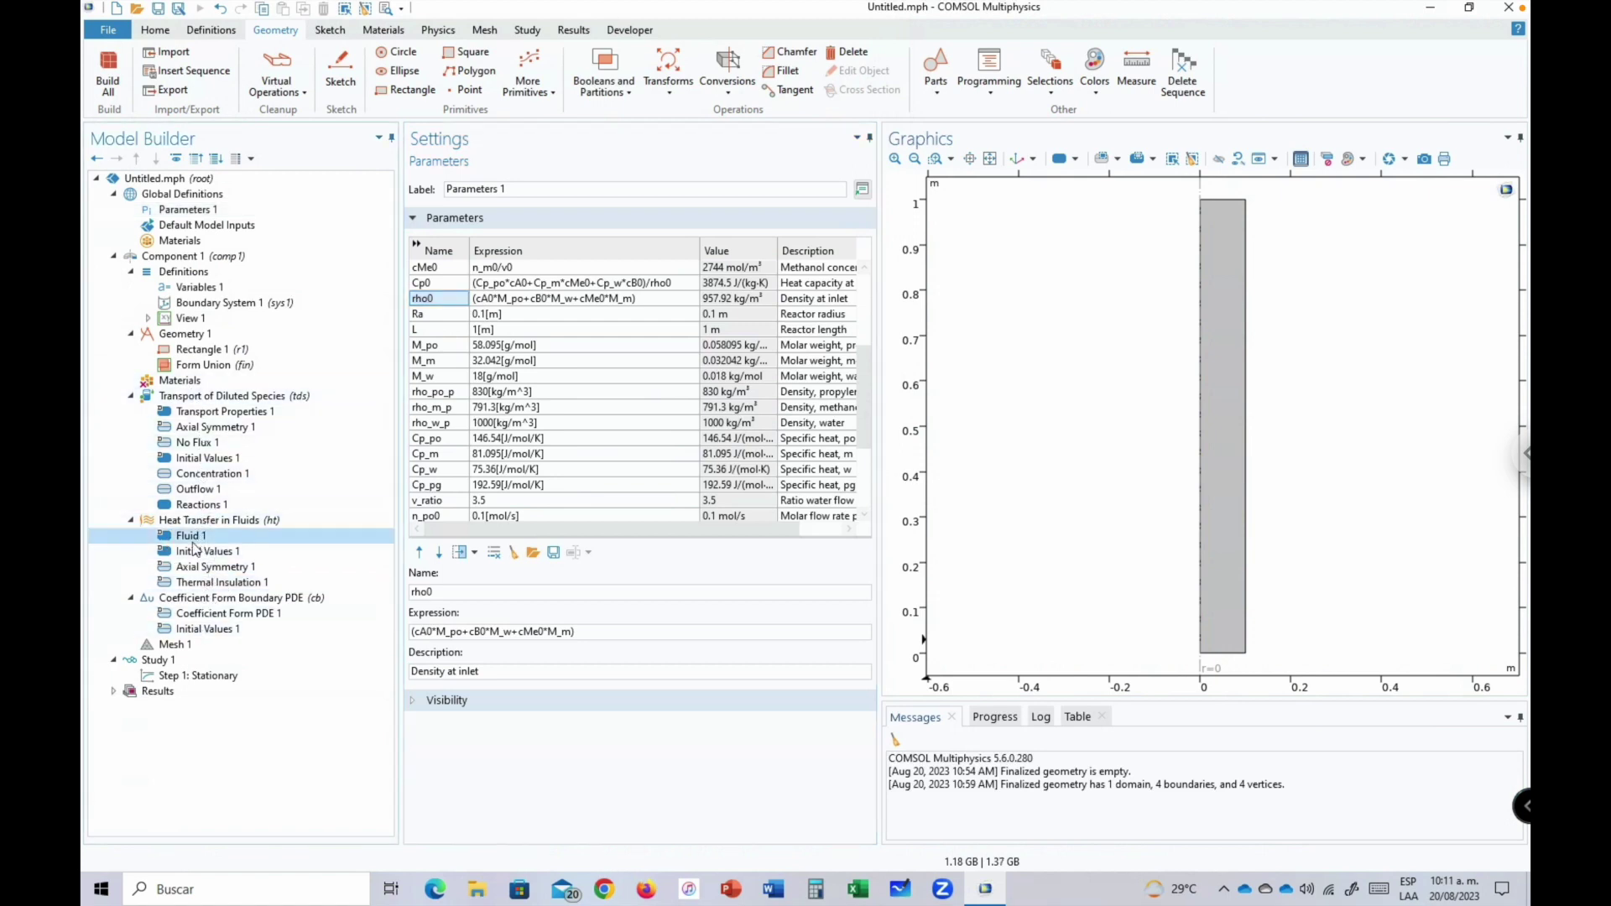
pyautogui.doubleClick(475, 744)
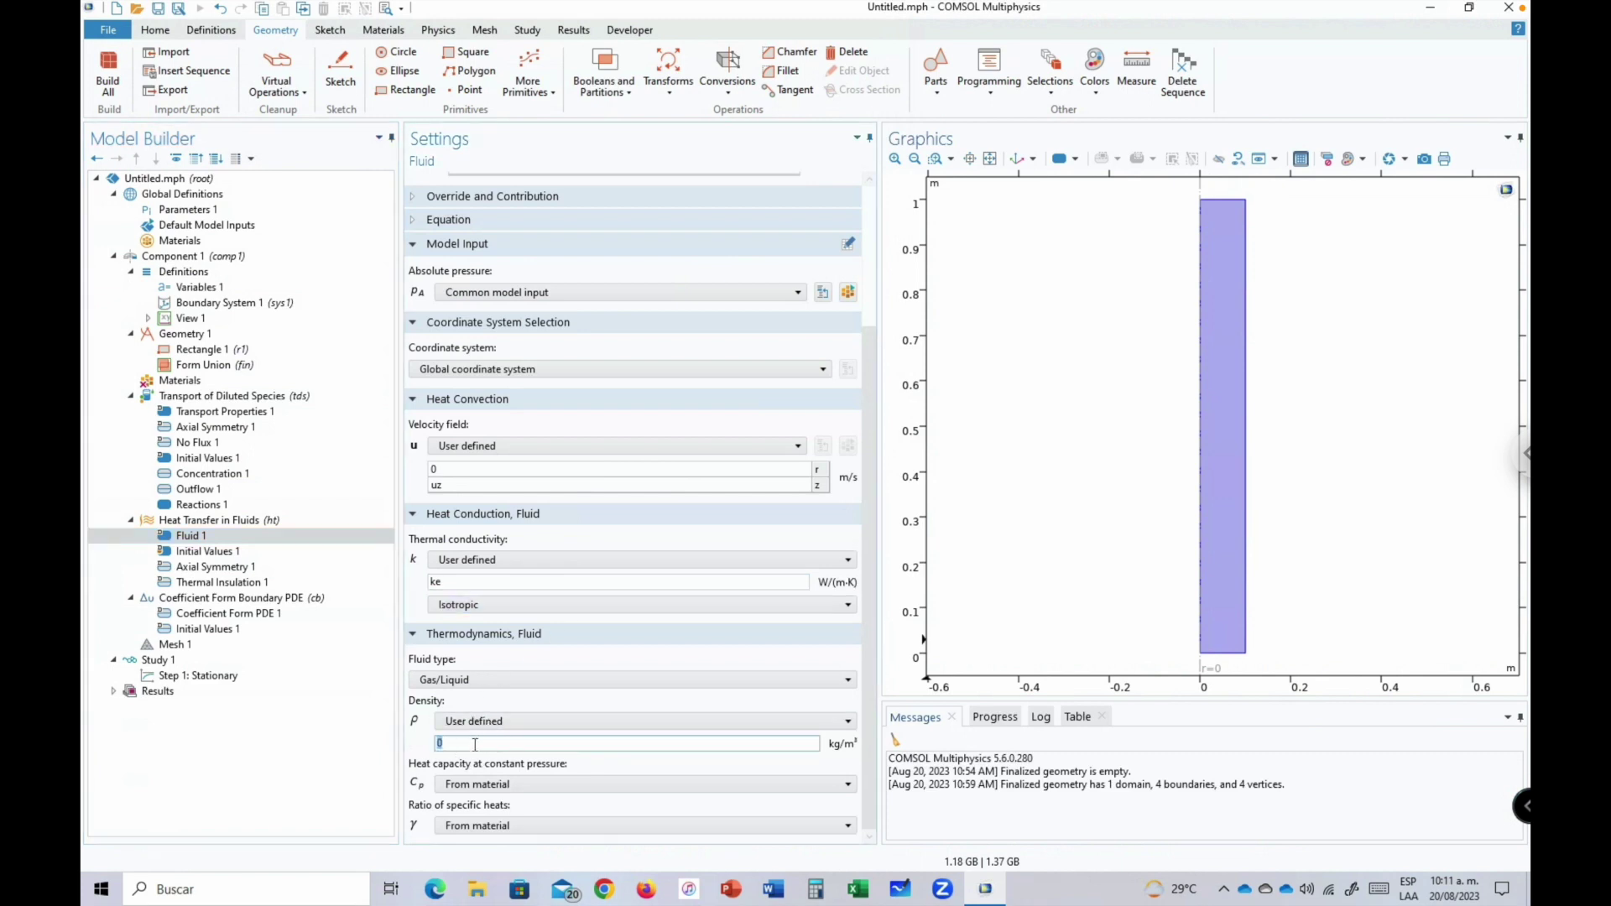
pyautogui.write('rho0')
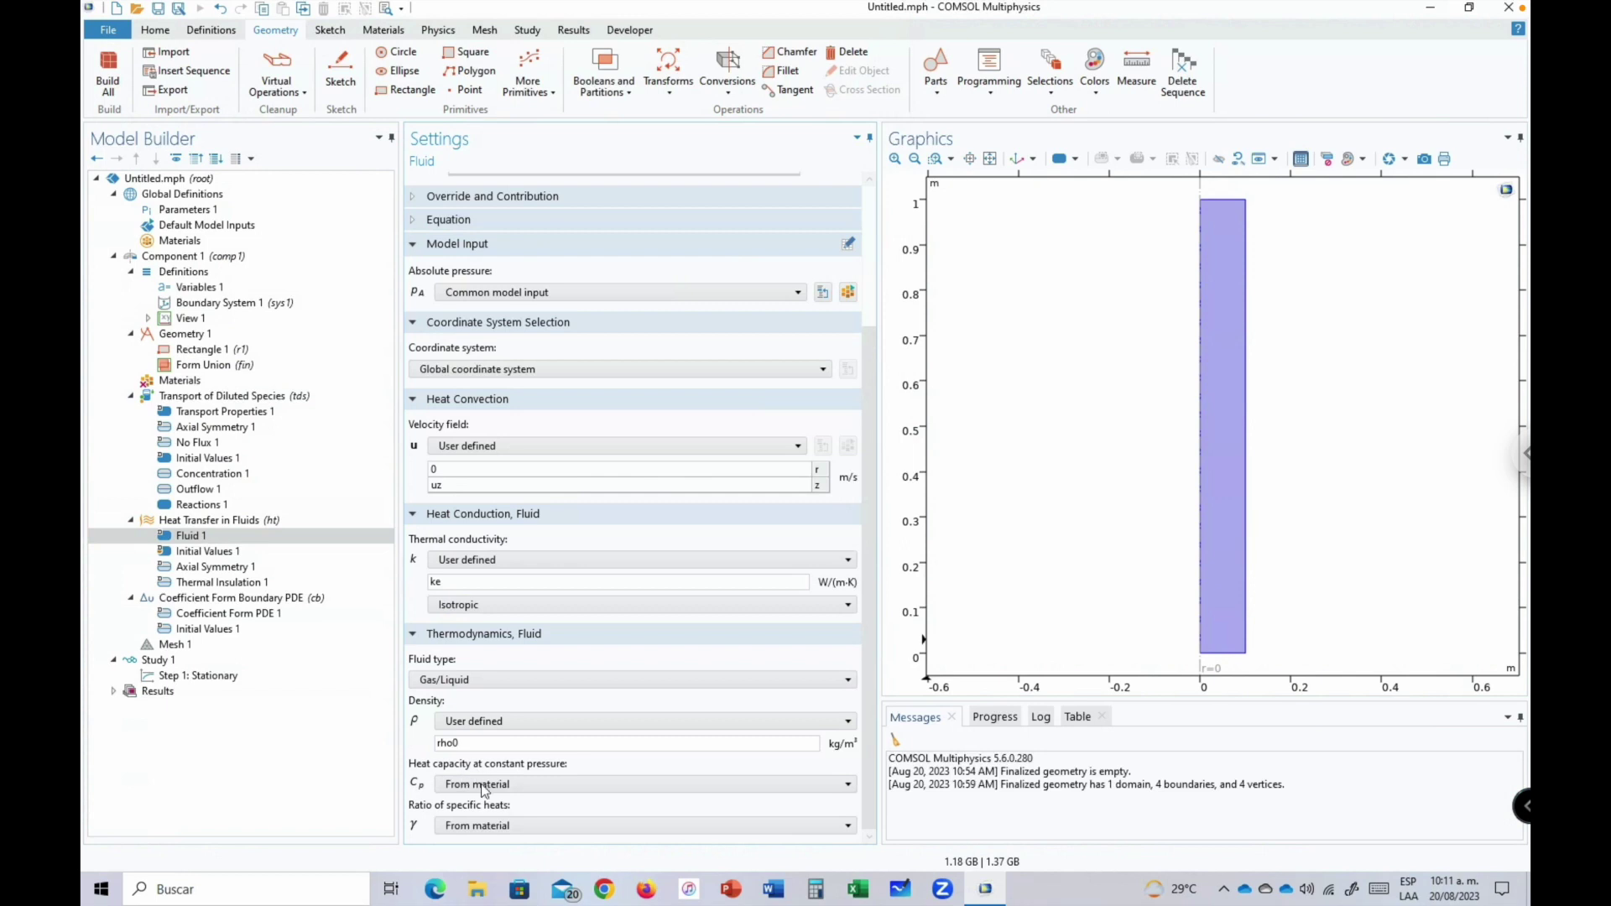
# Set Fluid 1's heat capacity at constant pressure to user defined with the value cpm.
pyautogui.click(509, 780)
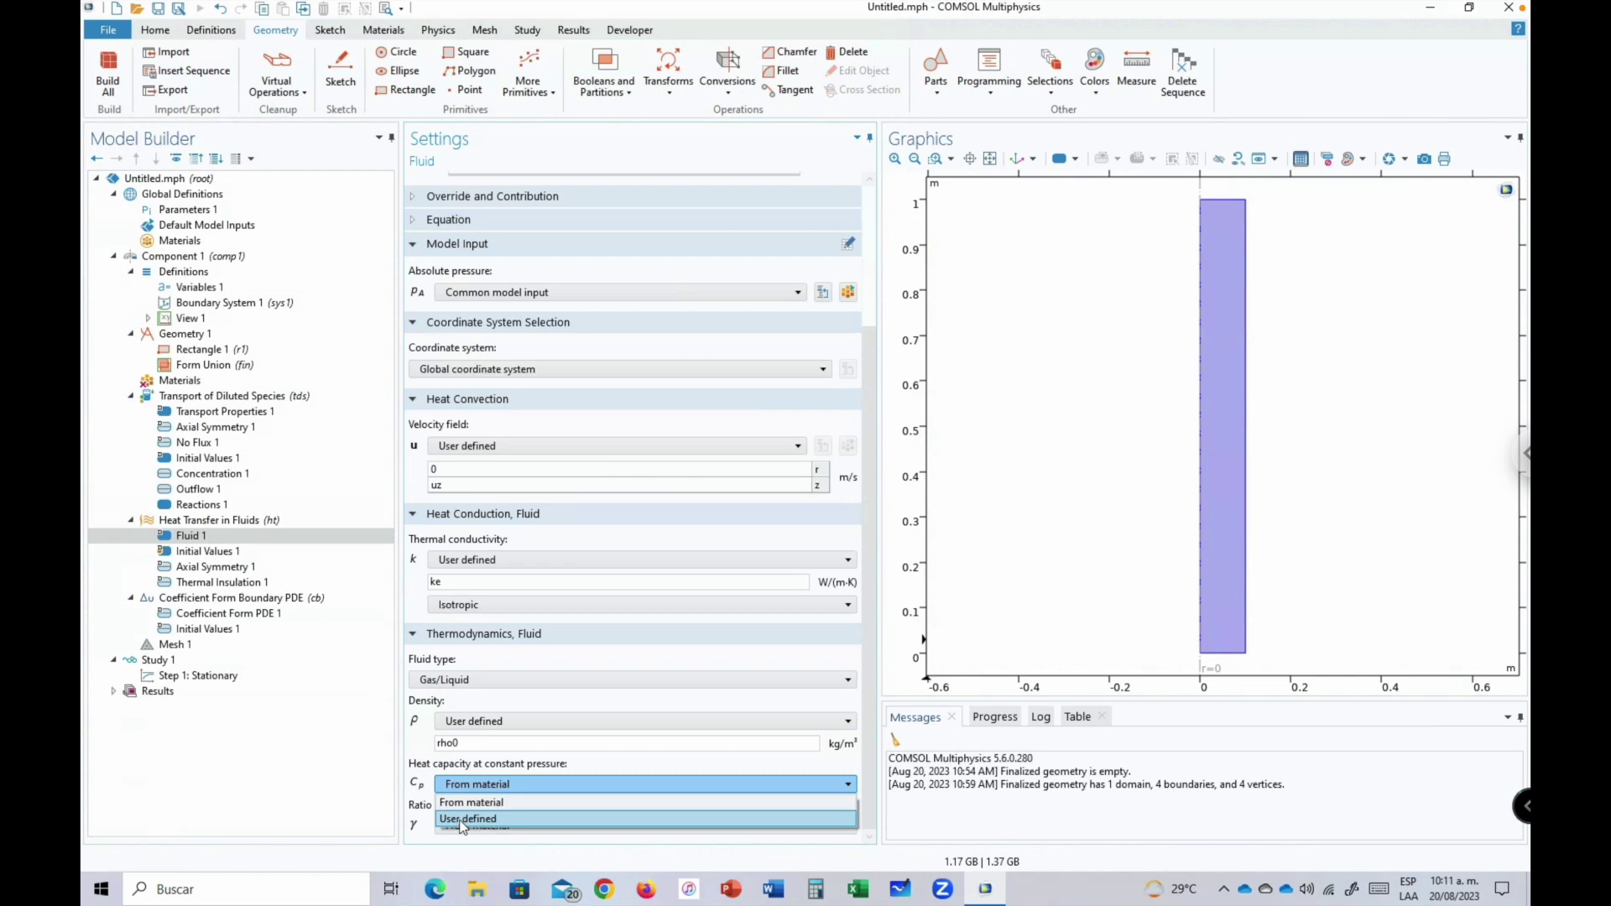
pyautogui.click(460, 823)
pyautogui.doubleClick(486, 808)
pyautogui.write('cpm')
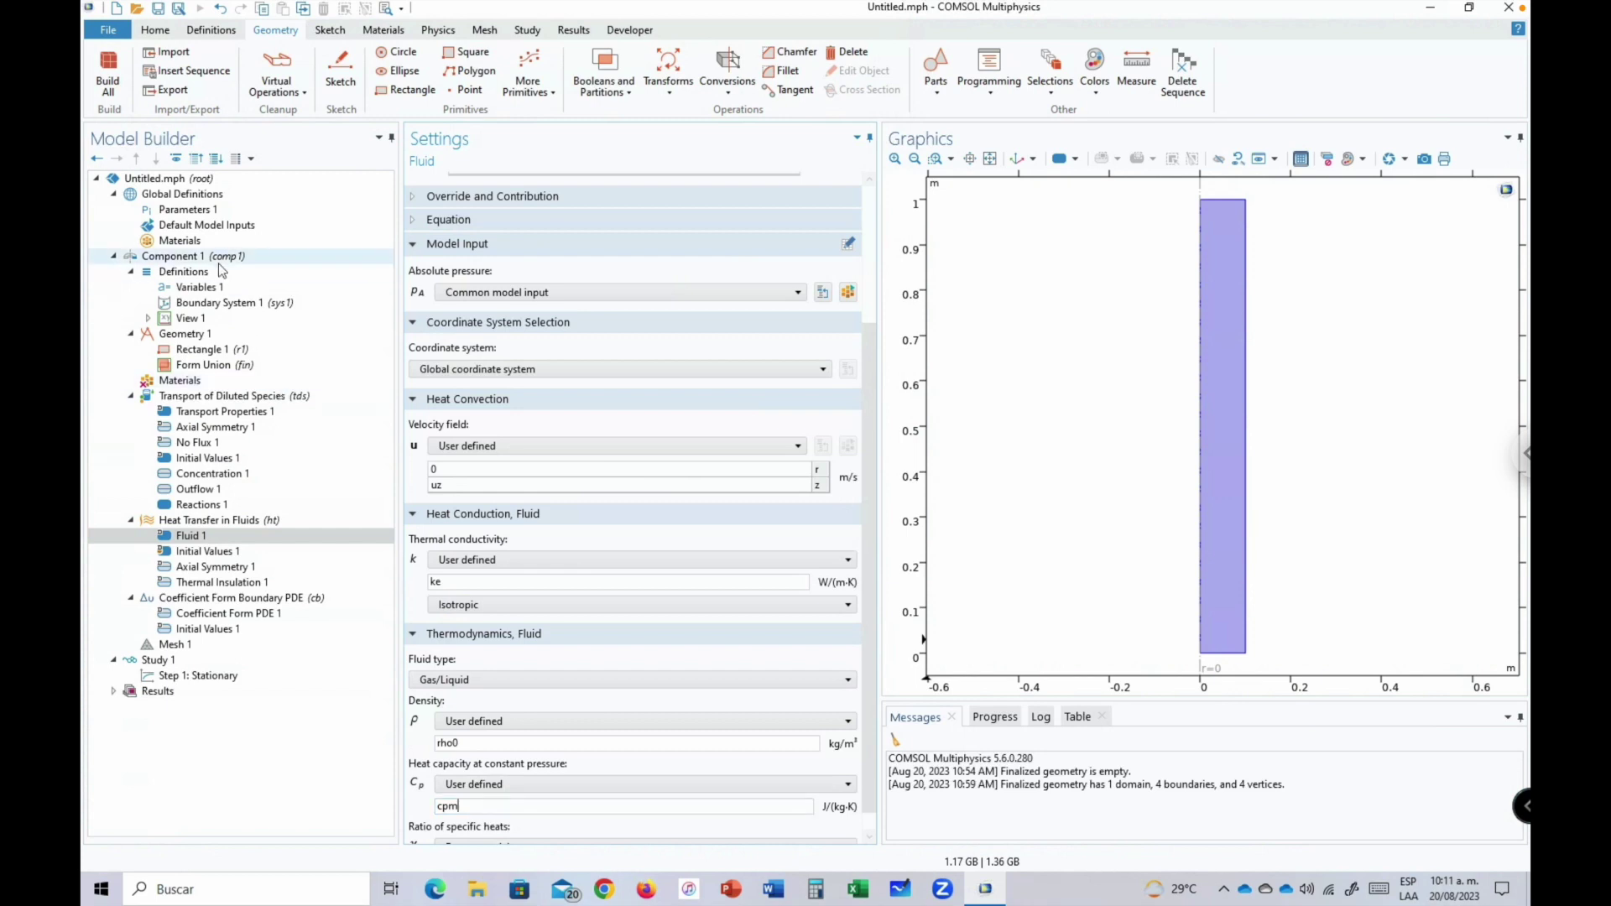
# Search the global parameter list for the specific heat entries and the definition behind cpm.
pyautogui.click(195, 211)
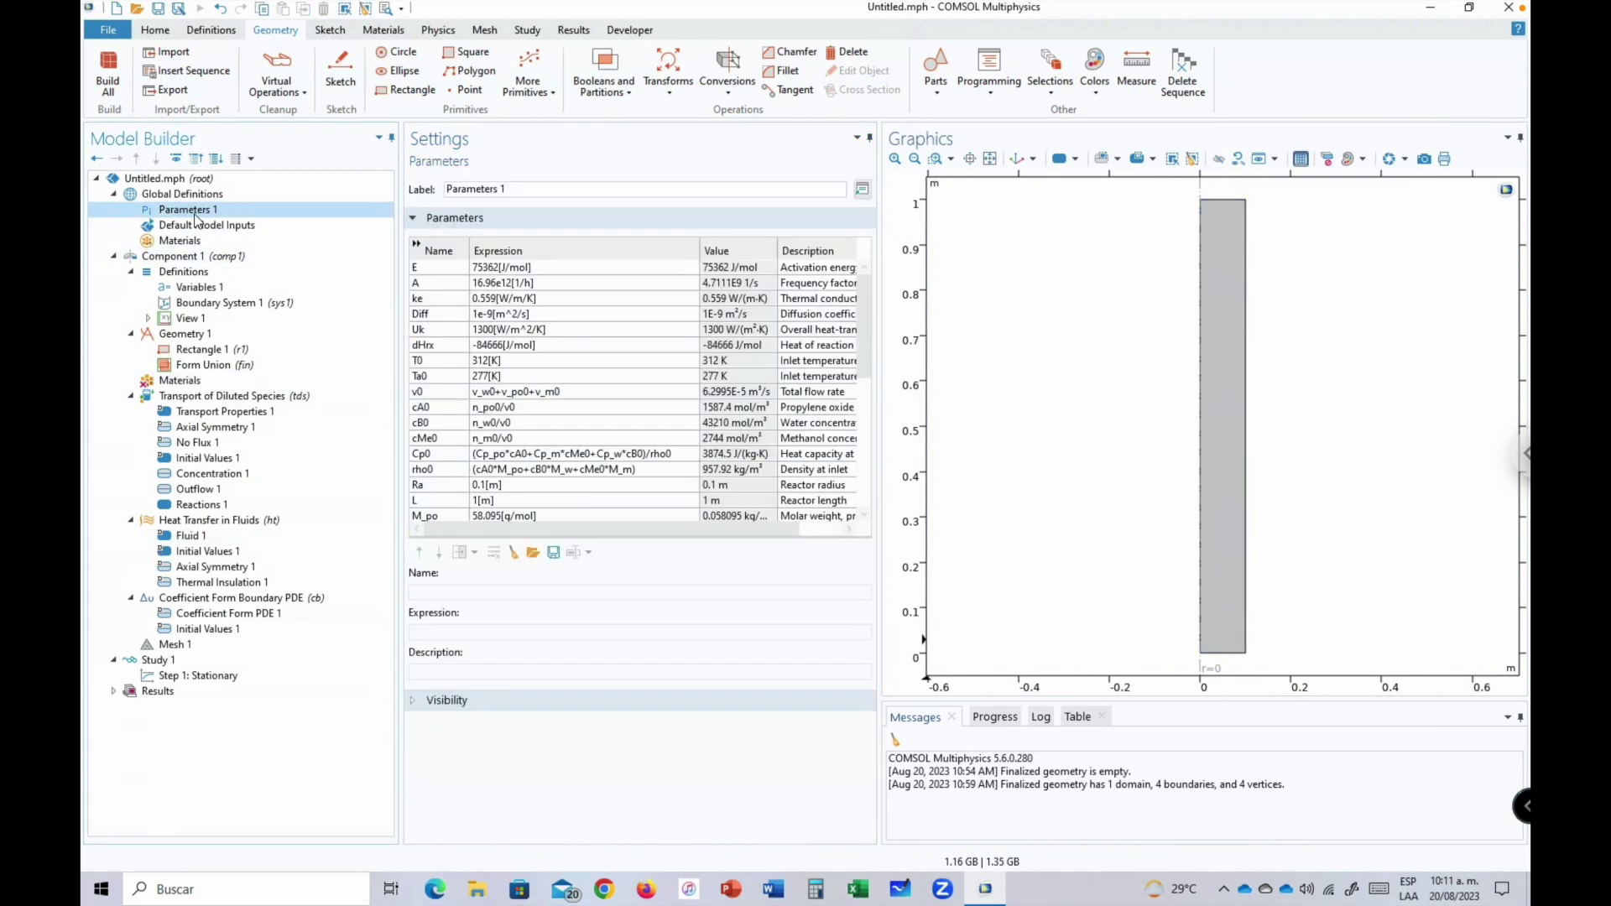
pyautogui.click(458, 422)
pyautogui.scroll(-5, 460, 430)
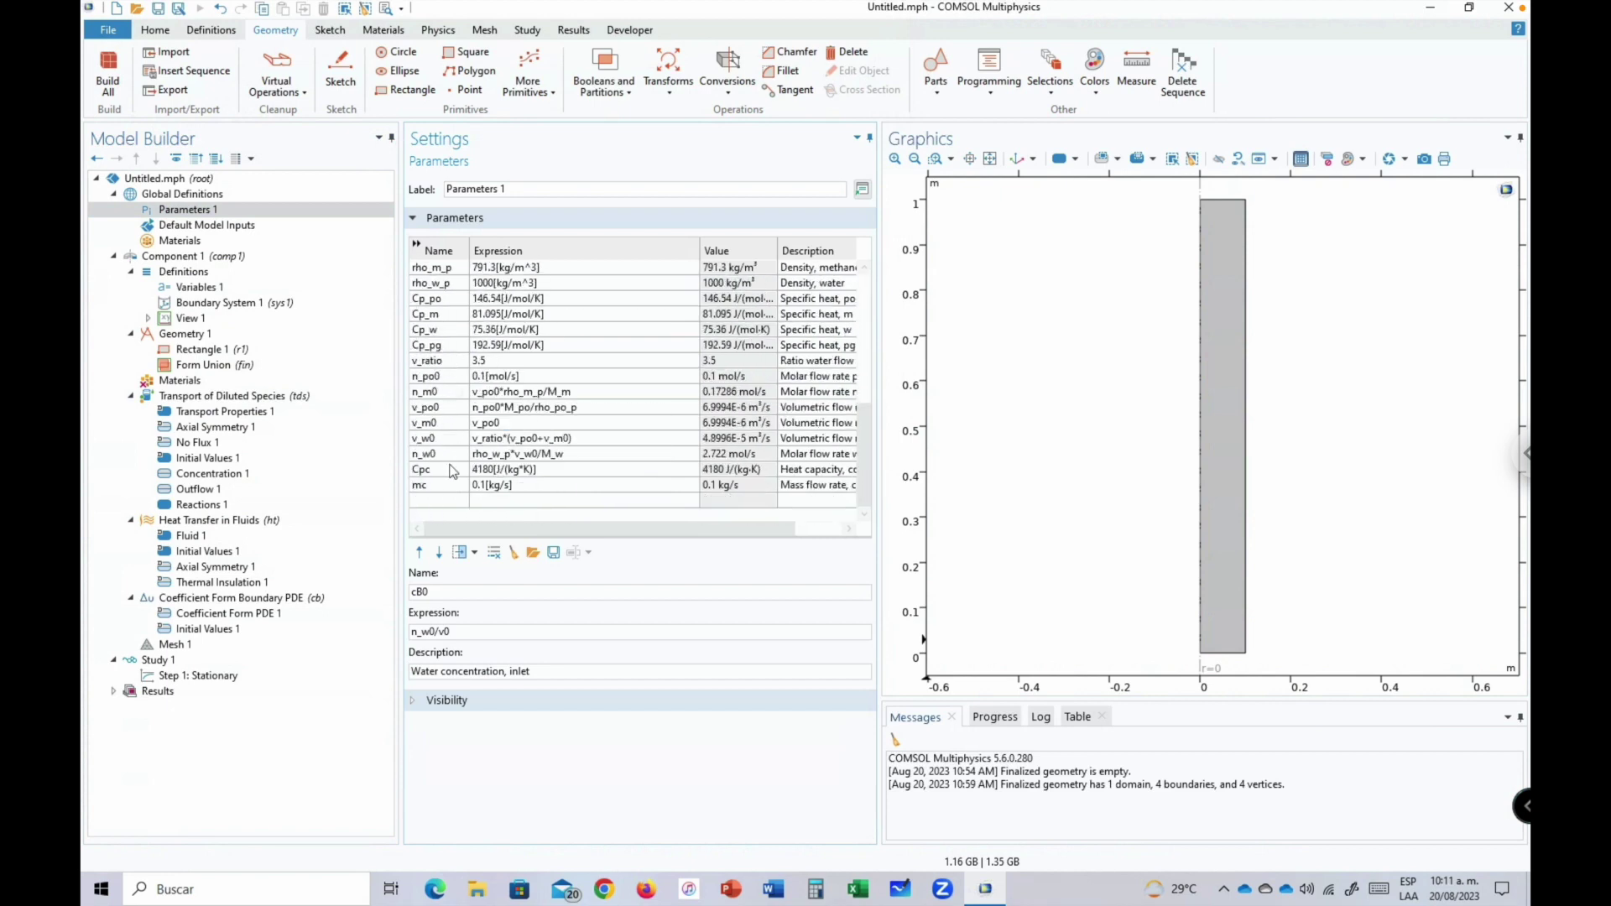
pyautogui.click(453, 300)
pyautogui.press('Down')
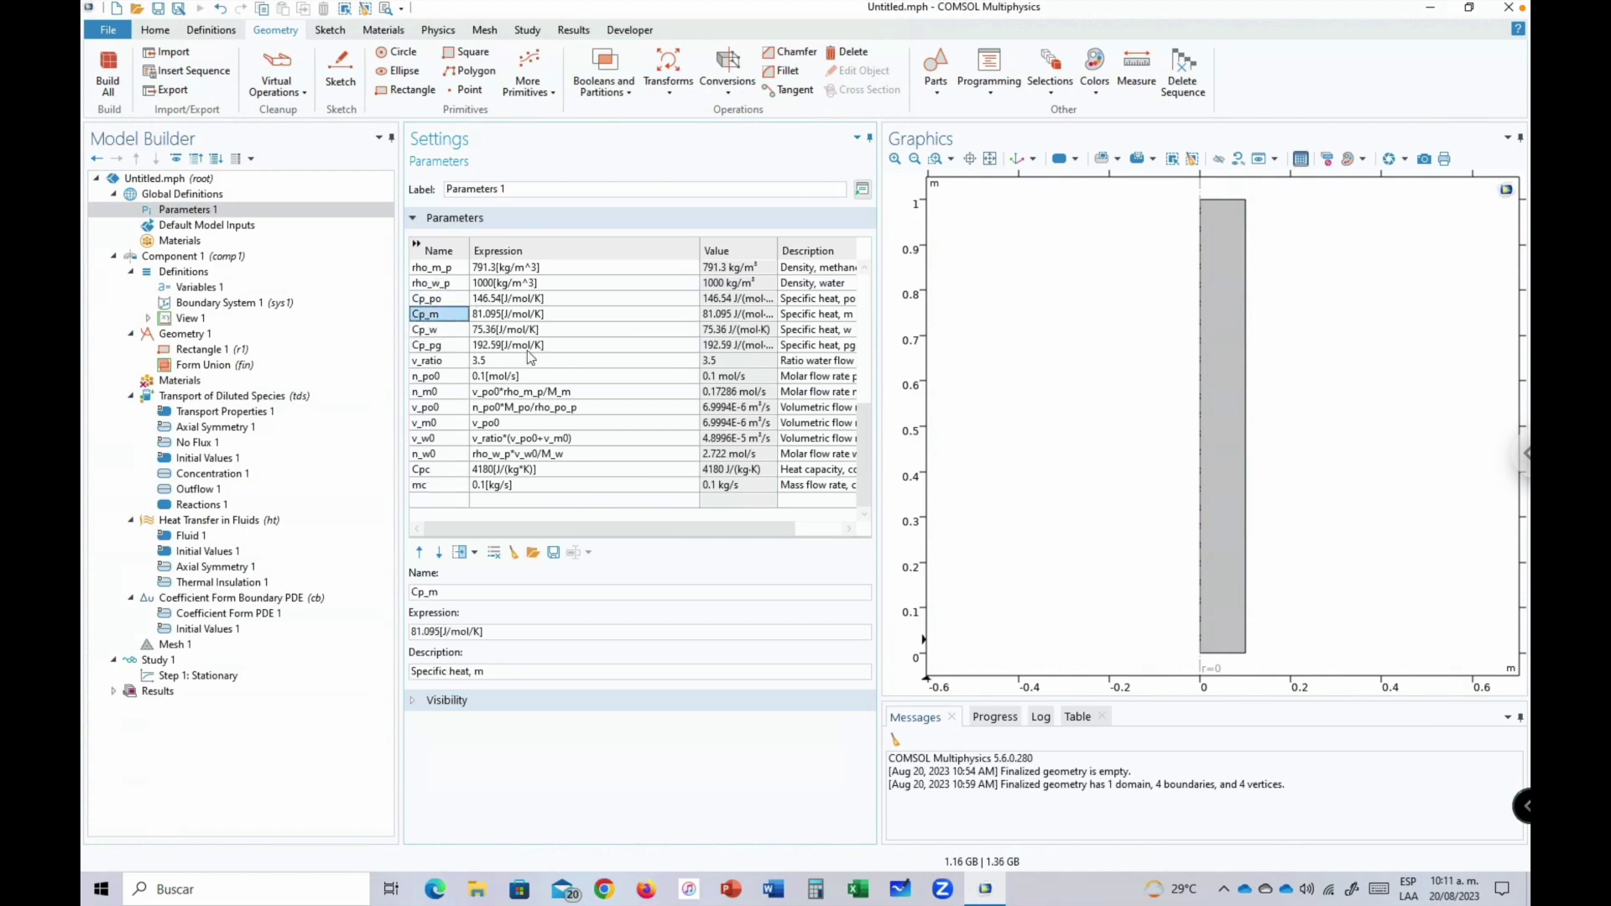
pyautogui.press('Up')
pyautogui.press('Up')
pyautogui.press('Up')
pyautogui.press('Up')
pyautogui.press('Up')
pyautogui.press('Up')
pyautogui.press('Up')
pyautogui.press('Up')
pyautogui.press('Up')
pyautogui.press('Up')
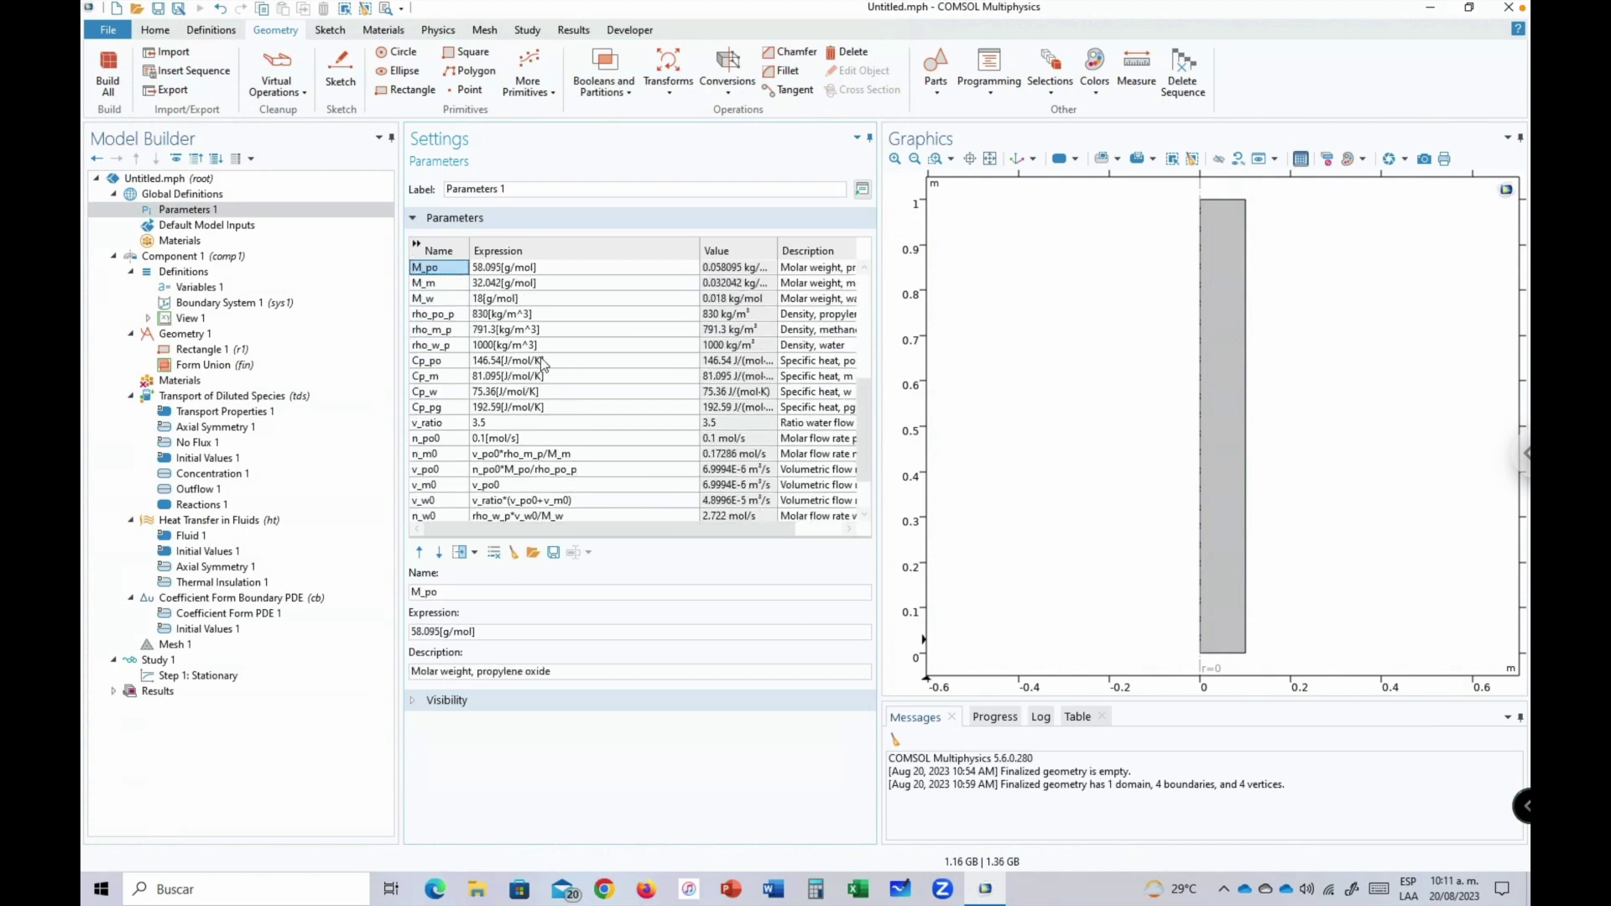
pyautogui.press('Up')
pyautogui.press('Up')
pyautogui.press('Up')
pyautogui.press('Up')
pyautogui.press('Up')
pyautogui.press('Up')
pyautogui.press('Up')
pyautogui.press('Up')
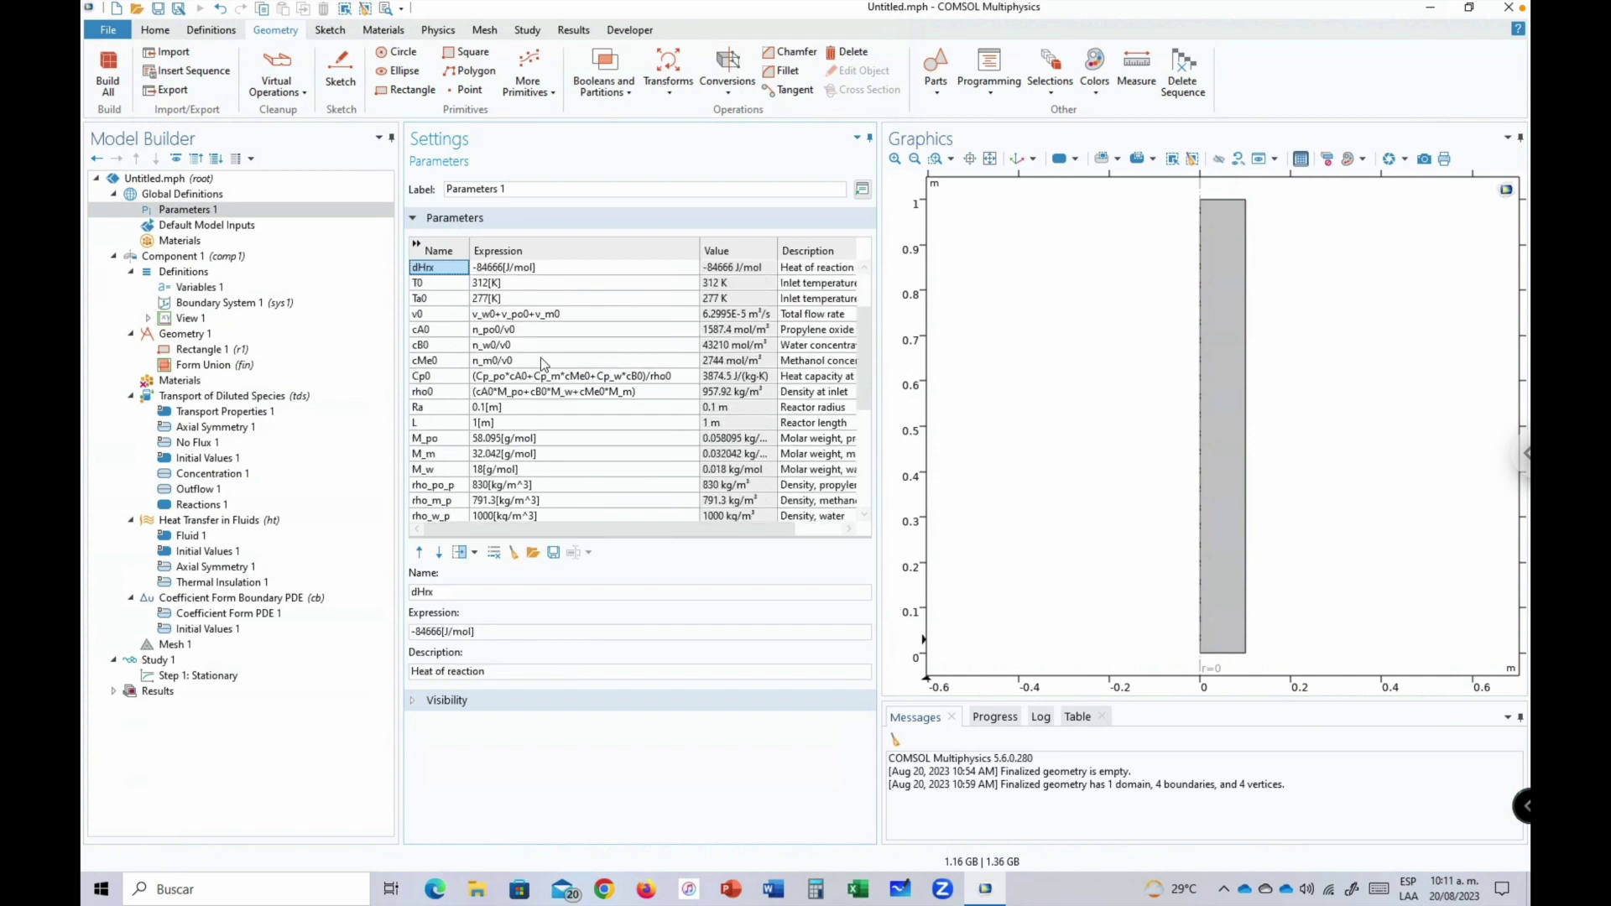
pyautogui.press('Up')
pyautogui.press('Up')
pyautogui.press('Up')
pyautogui.press('Up')
pyautogui.press('Up')
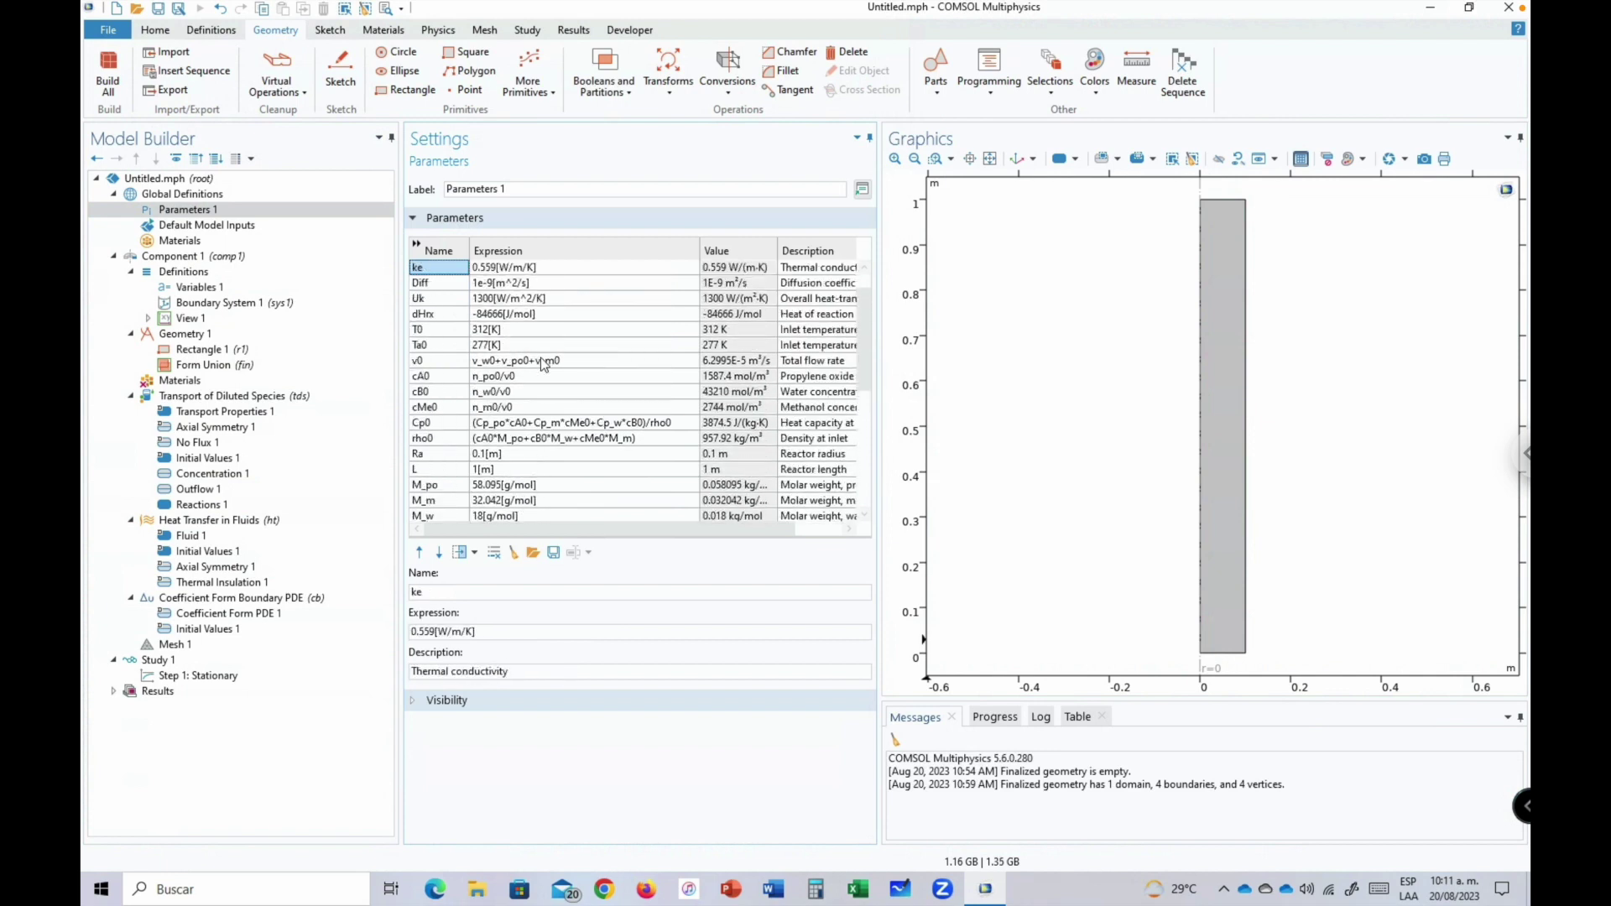
pyautogui.press('Down')
pyautogui.press('Down')
pyautogui.press('Down')
pyautogui.press('Down')
pyautogui.press('Down')
pyautogui.press('Down')
pyautogui.press('Down')
pyautogui.press('Down')
pyautogui.press('Down')
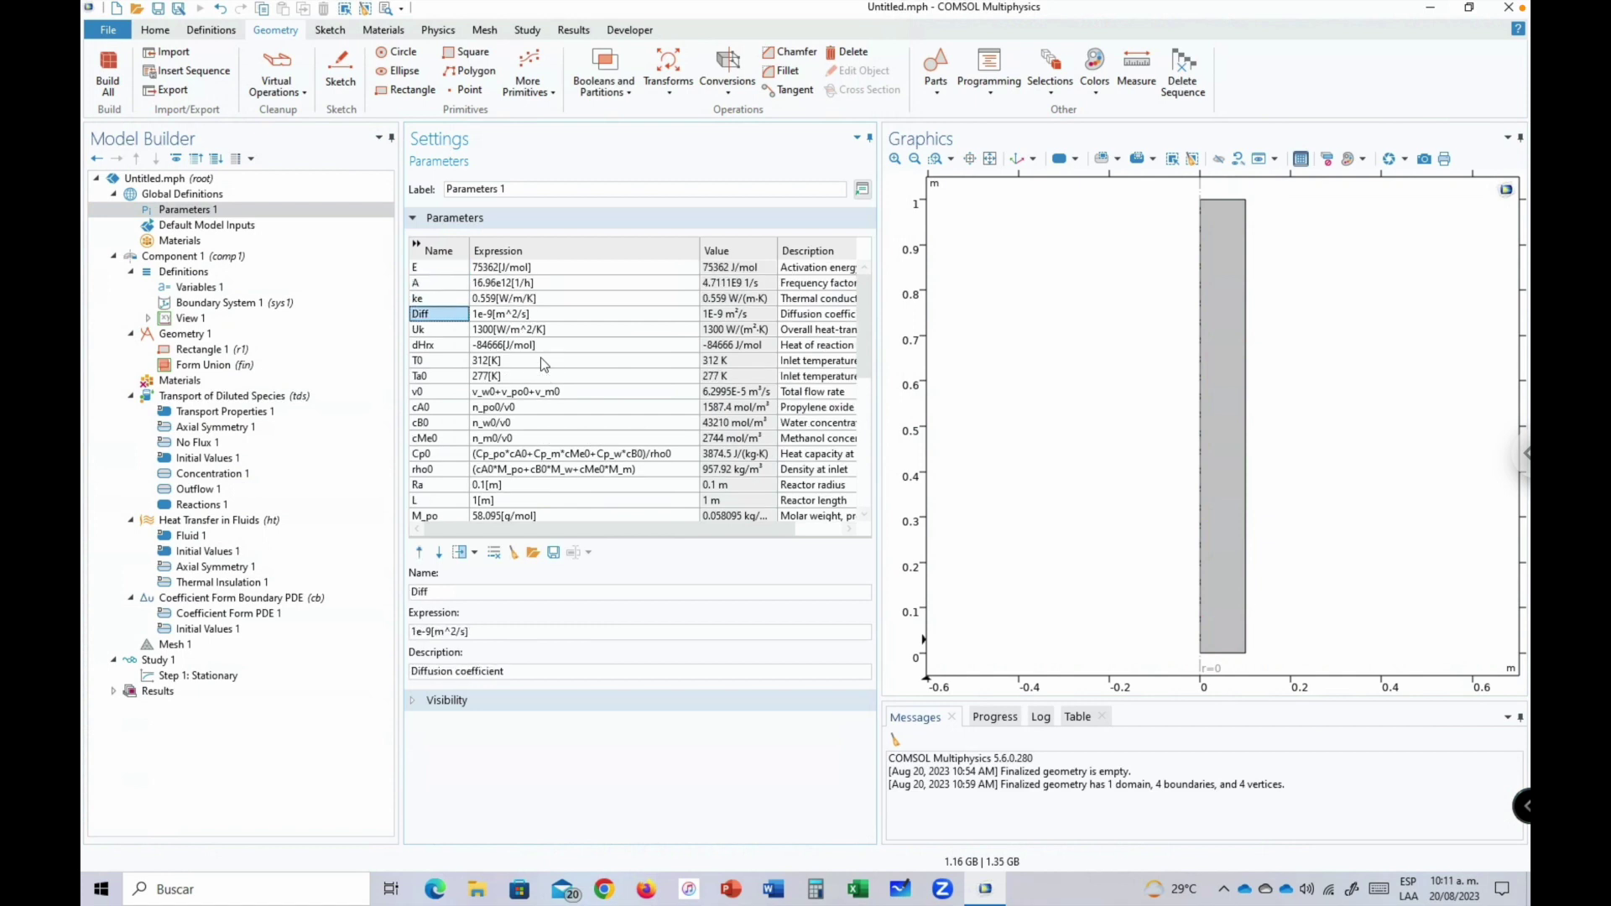
pyautogui.press('Down')
pyautogui.press('Down')
pyautogui.press('Down')
pyautogui.press('Down')
pyautogui.press('Down')
pyautogui.press('Down')
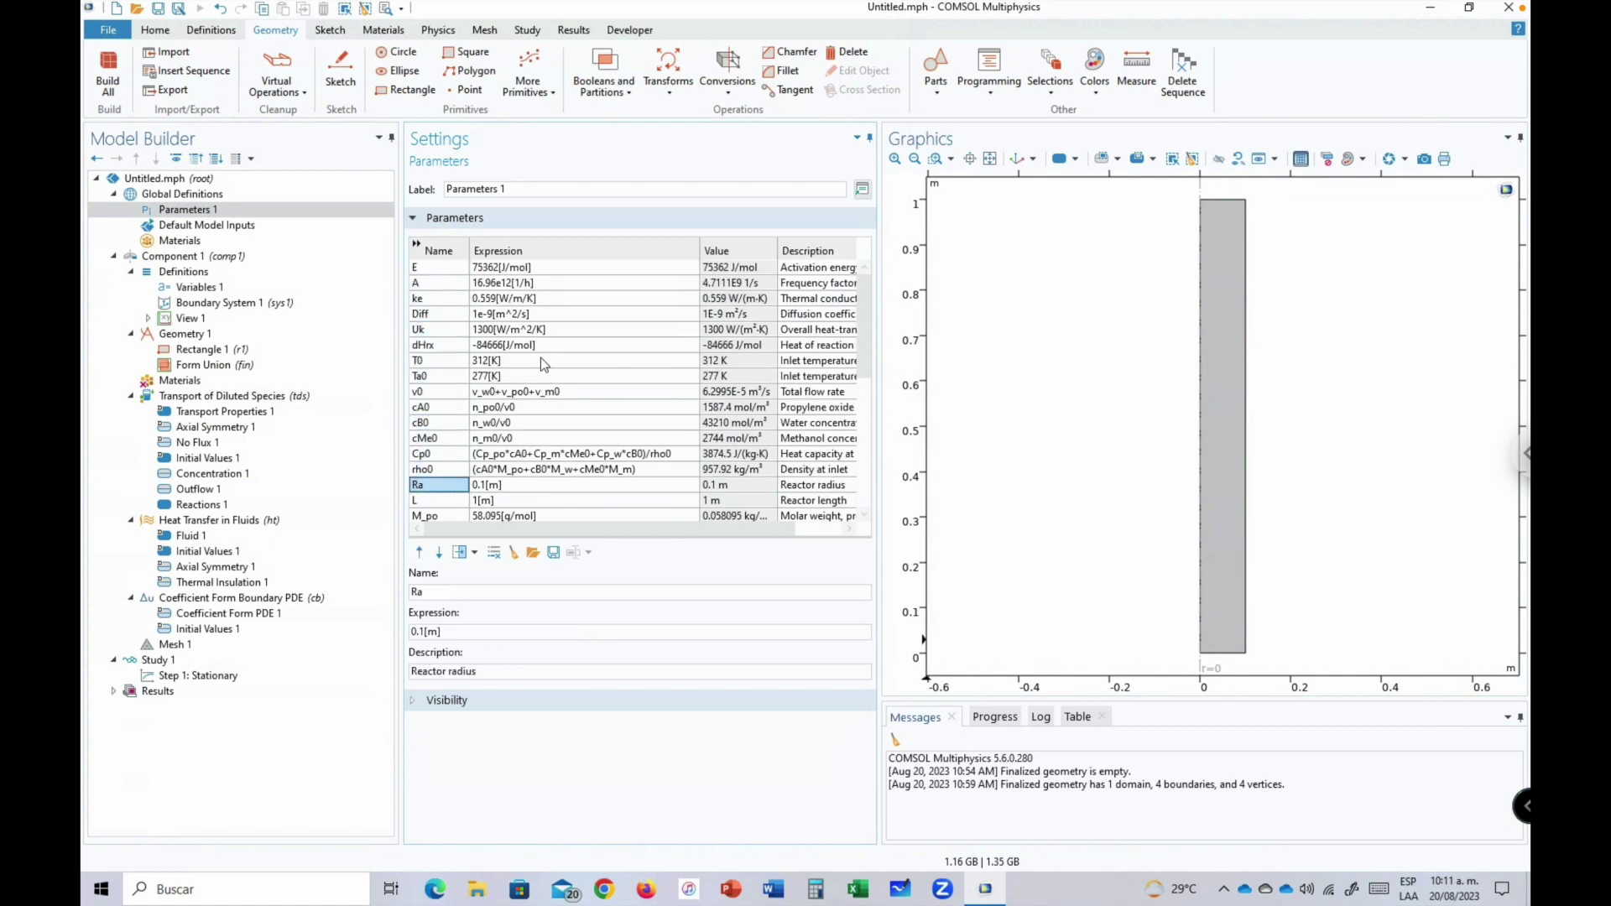
pyautogui.press('Down')
pyautogui.press('Down')
pyautogui.press('Down')
pyautogui.press('Down')
pyautogui.press('Down')
pyautogui.press('Down')
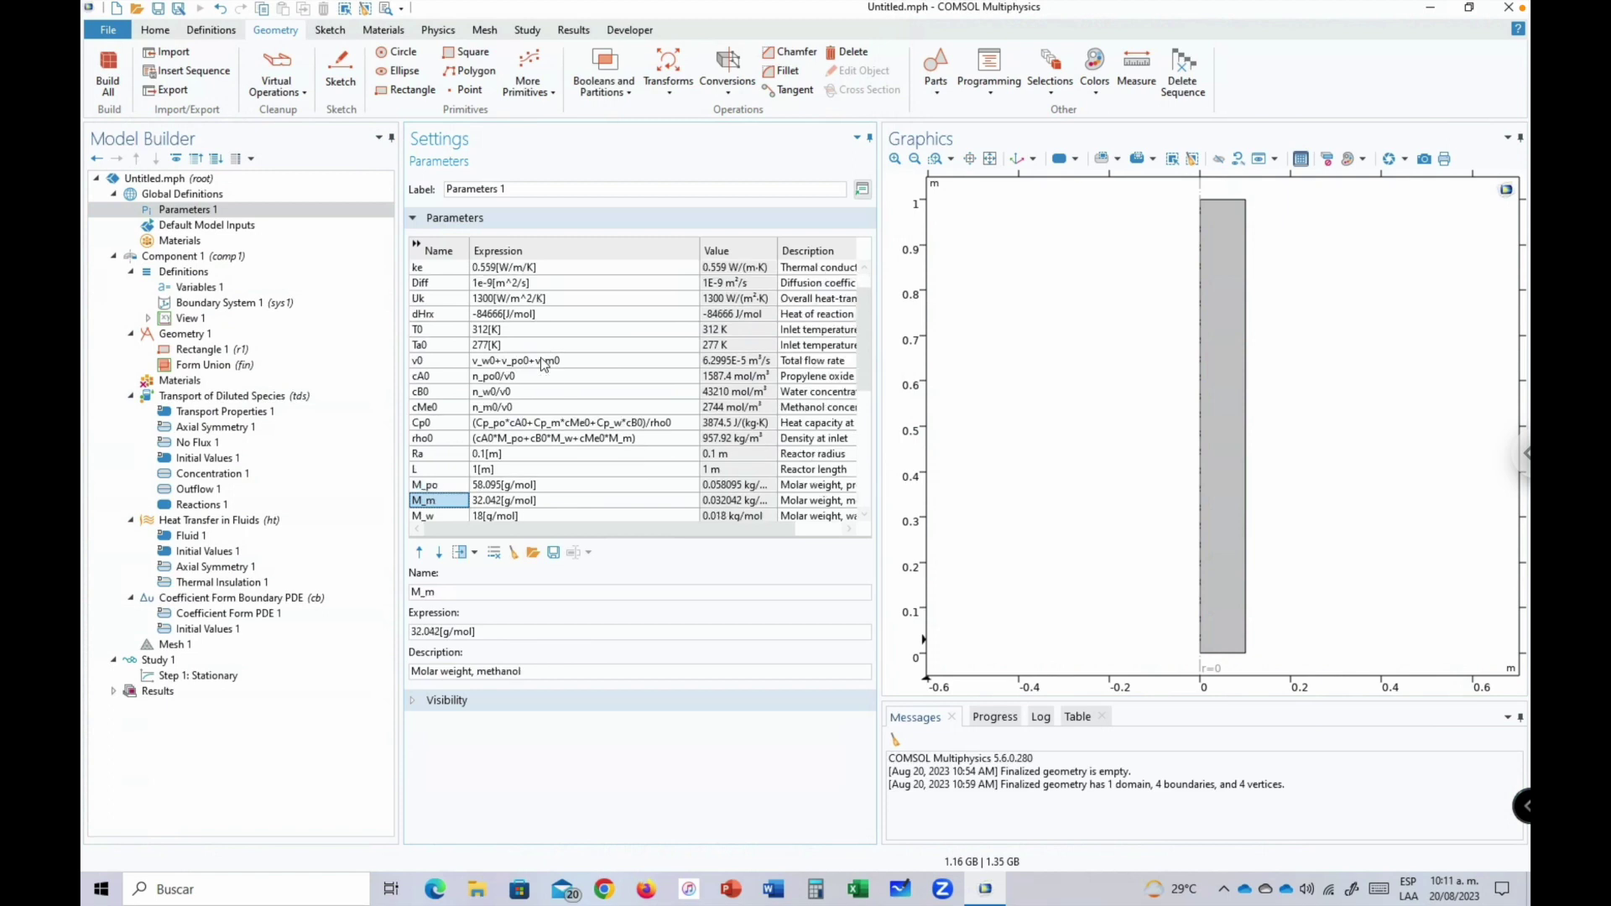
pyautogui.press('Down')
pyautogui.press('Down')
pyautogui.press('Down')
pyautogui.press('Down')
pyautogui.press('Down')
pyautogui.press('Down')
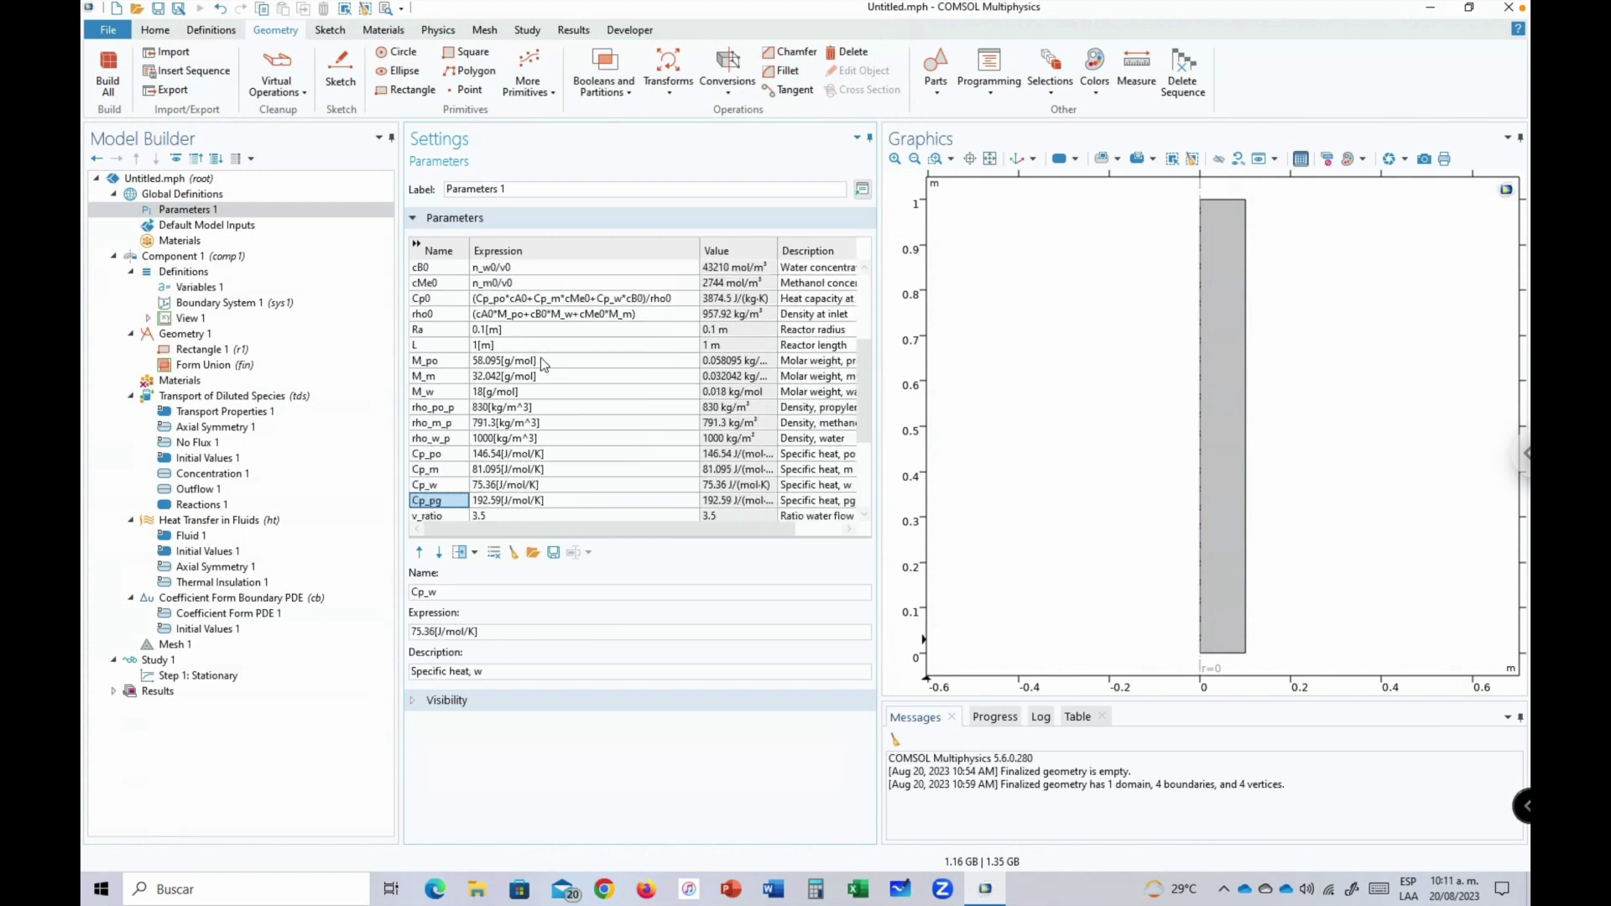
pyautogui.press('Down')
pyautogui.press('Down')
pyautogui.press('Down')
pyautogui.press('Down')
pyautogui.press('Down')
pyautogui.press('Down')
pyautogui.press('Down')
pyautogui.press('Down')
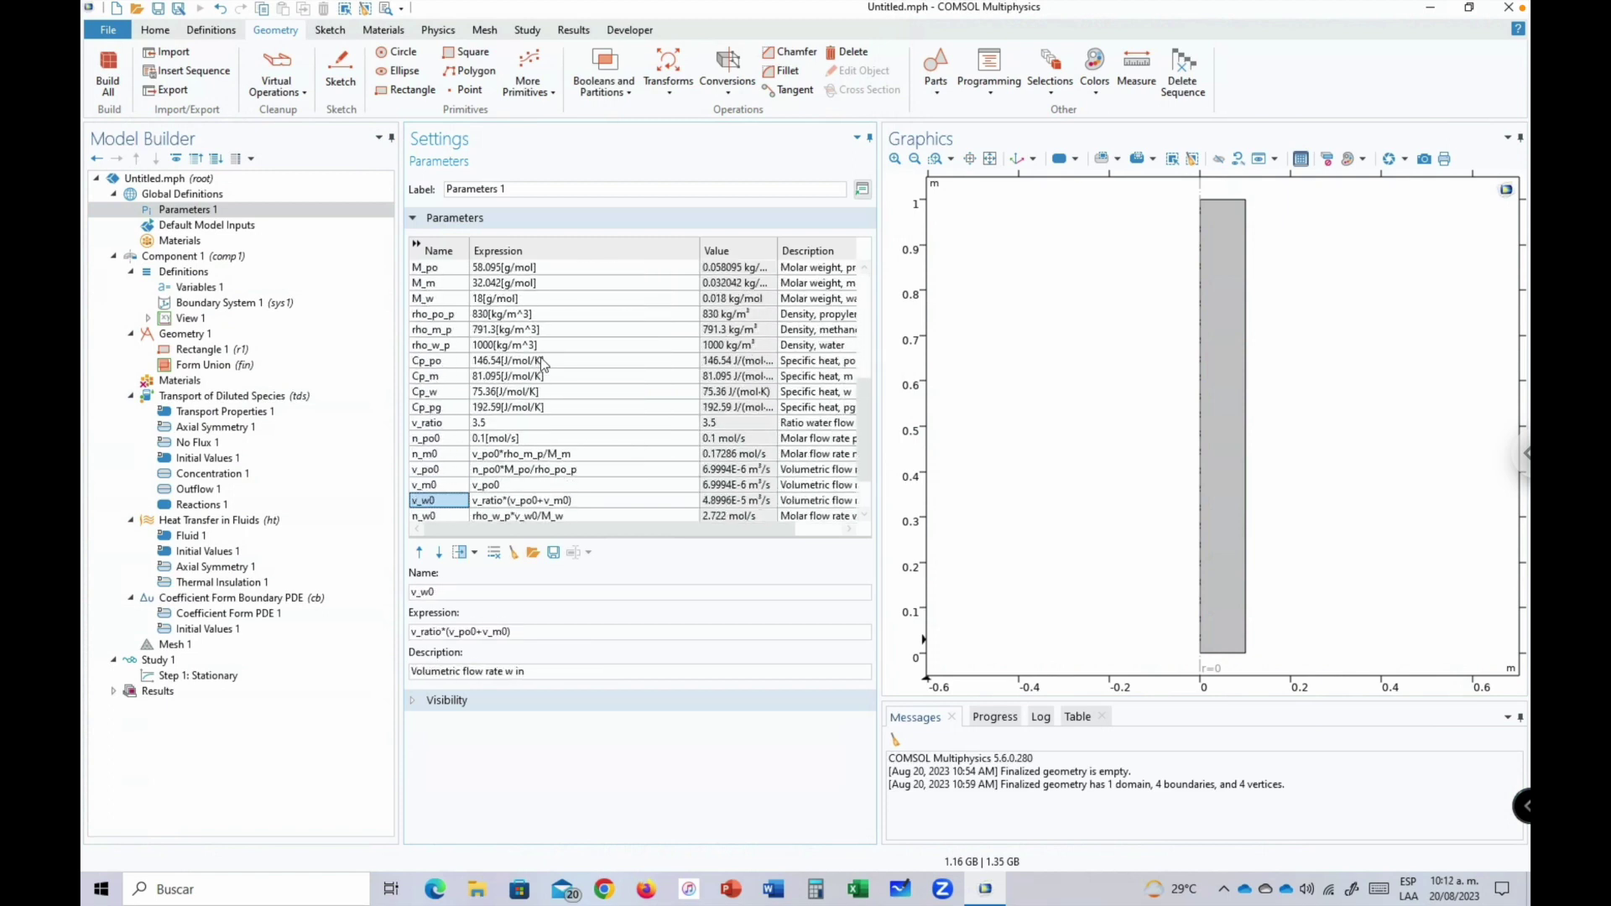
pyautogui.press('Up')
pyautogui.press('Up')
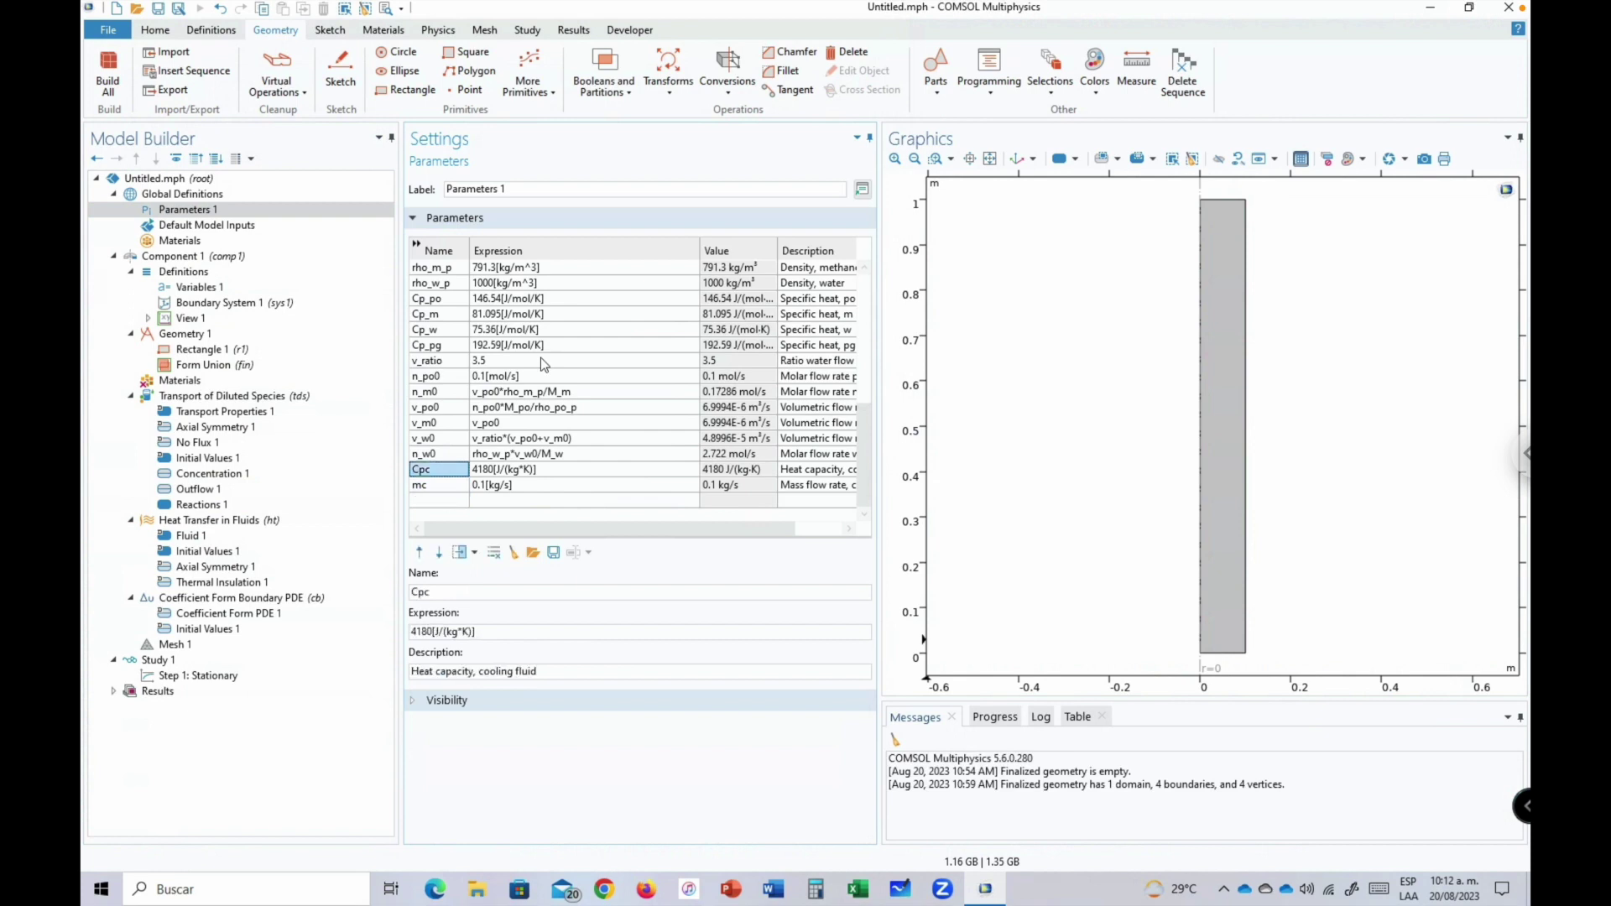
pyautogui.press('Up')
pyautogui.press('Up')
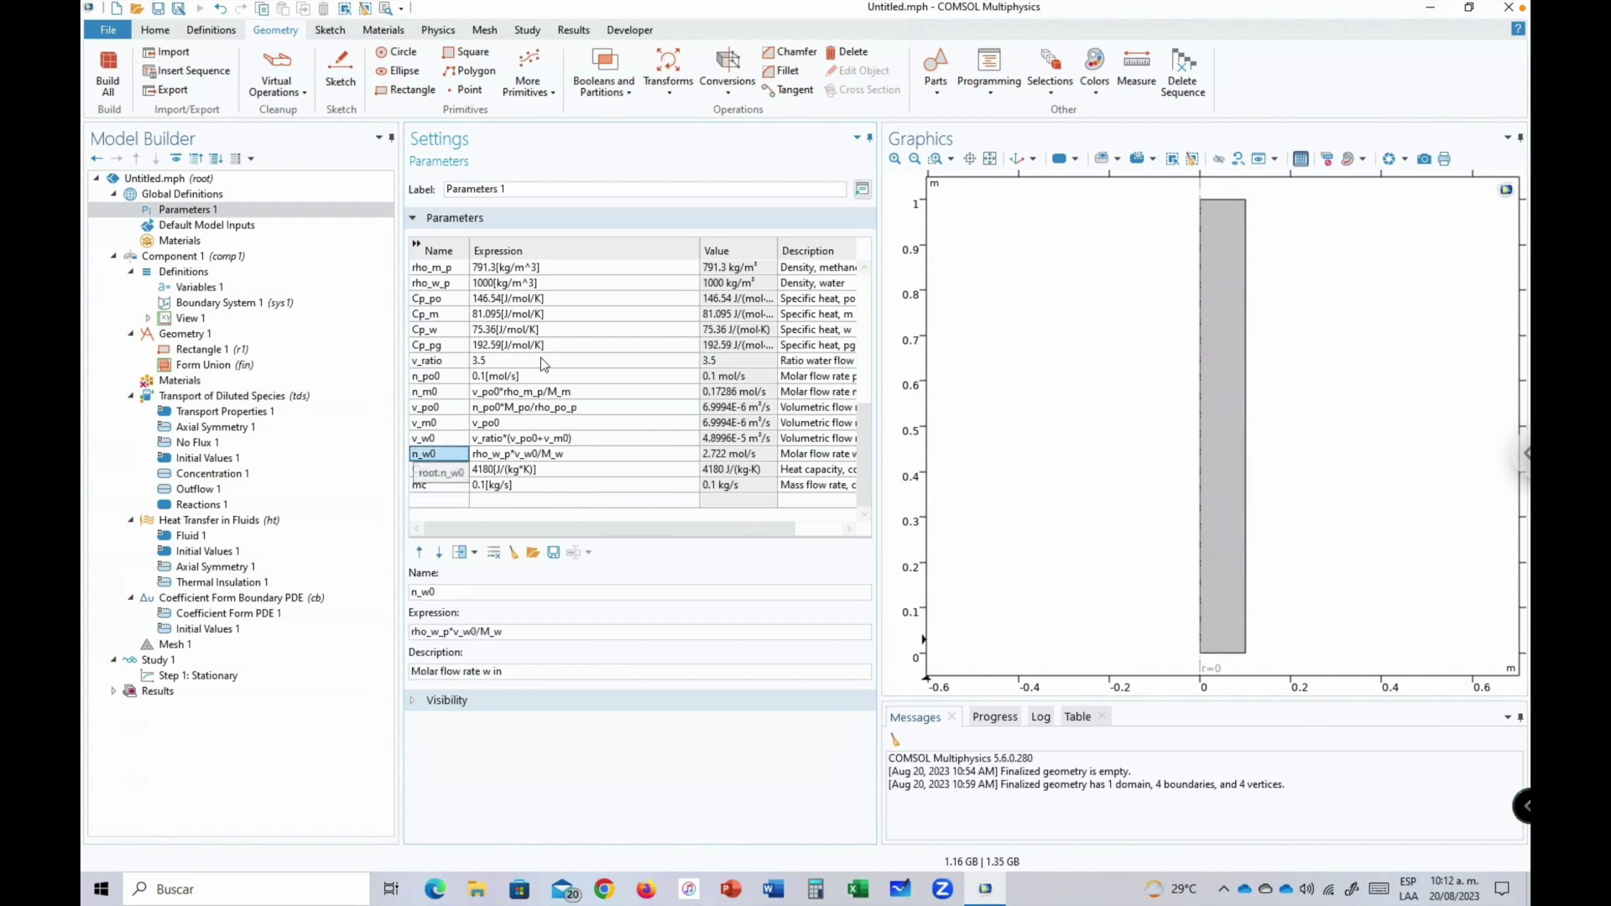
# Examine the name, expression and description of the cpm variable in Variables 1.
pyautogui.click(206, 289)
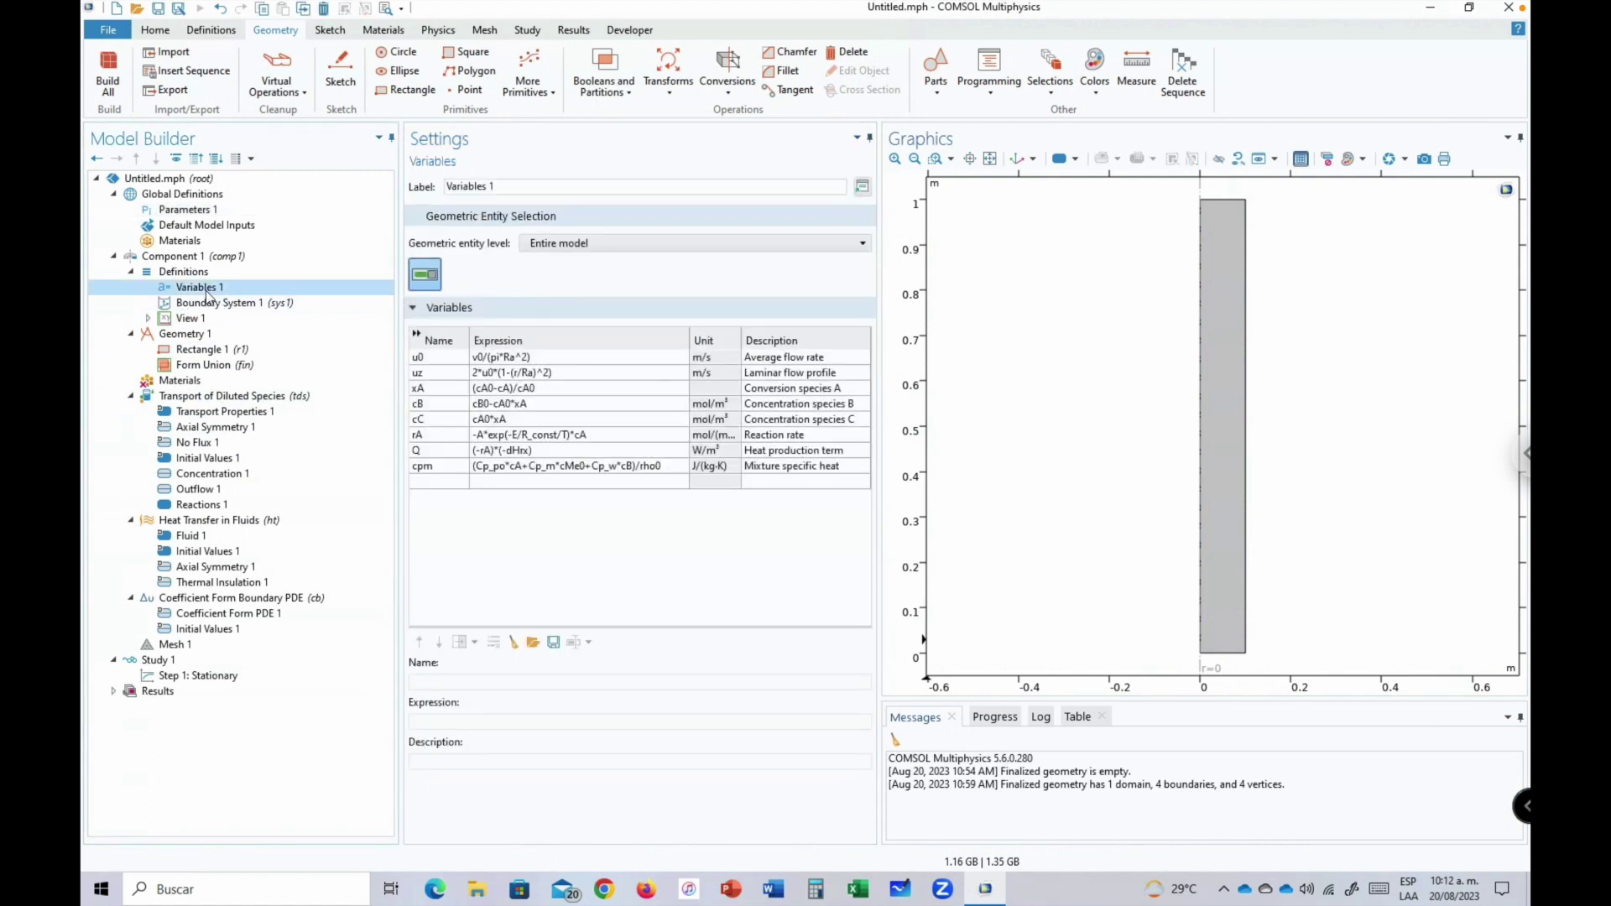
pyautogui.click(432, 467)
pyautogui.click(776, 473)
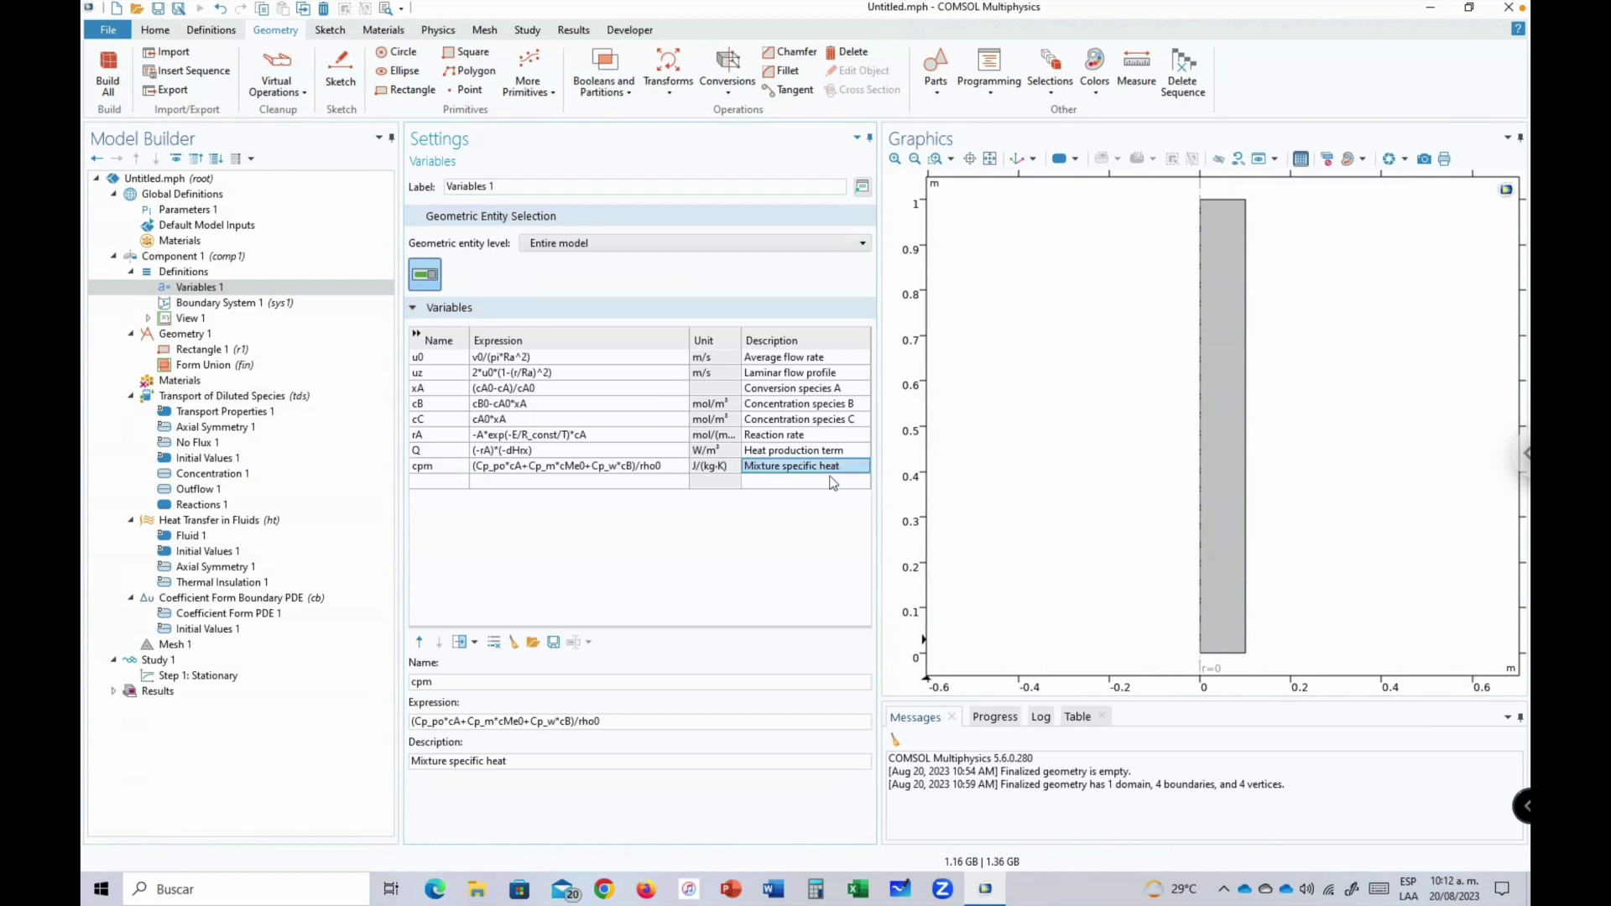
pyautogui.click(428, 472)
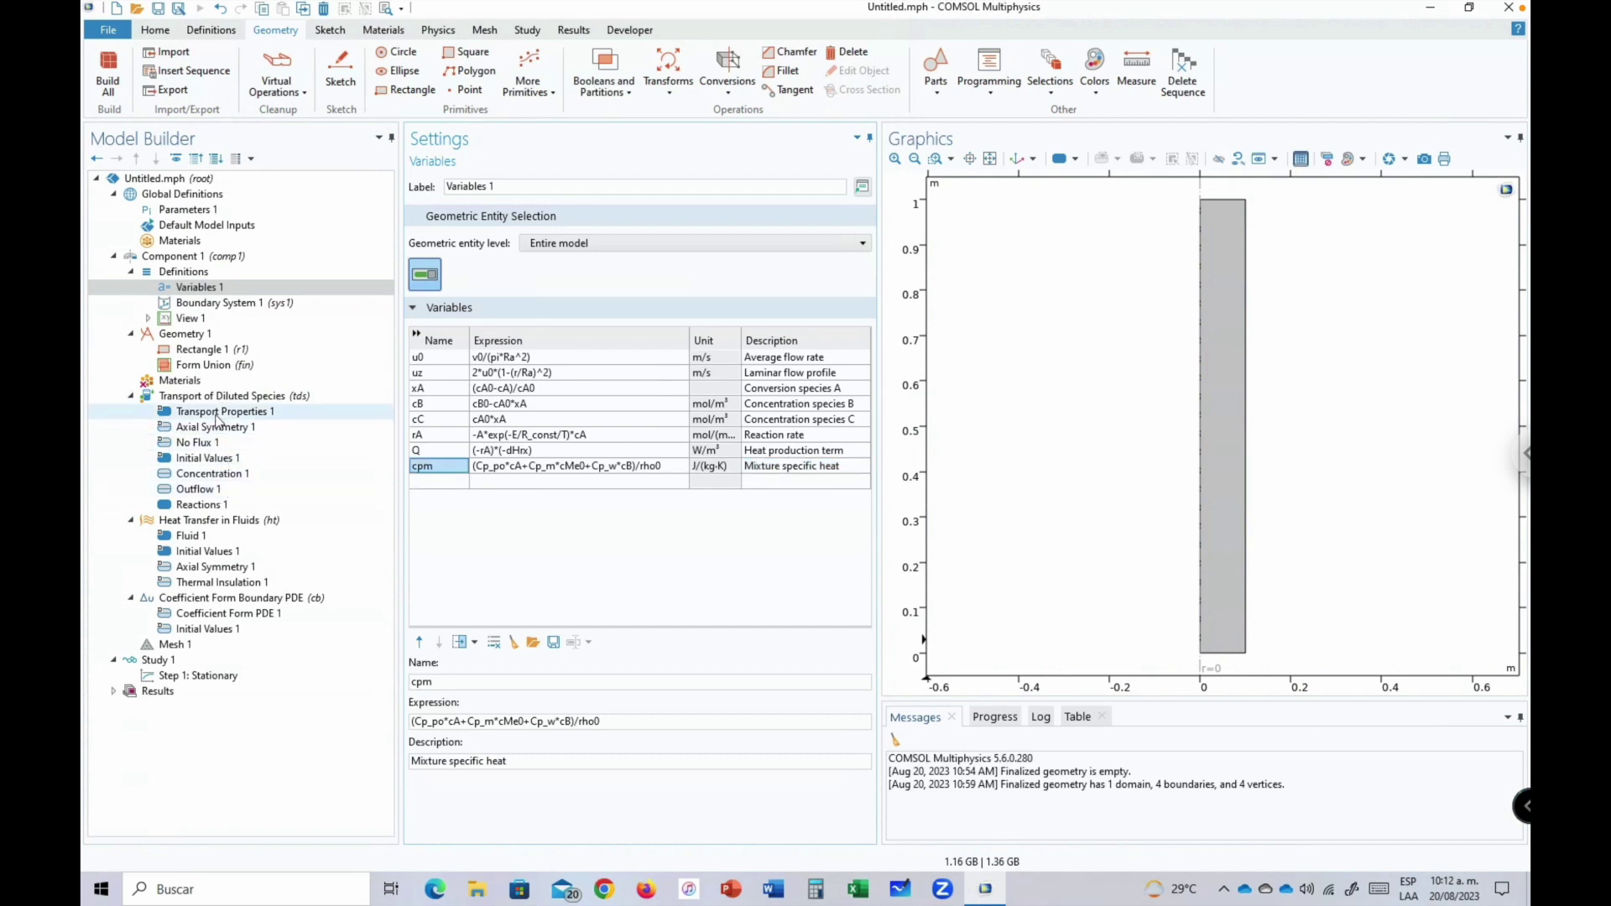
# Set the ratio of specific heats of Fluid 1 to user defined with the value 1.
pyautogui.click(201, 552)
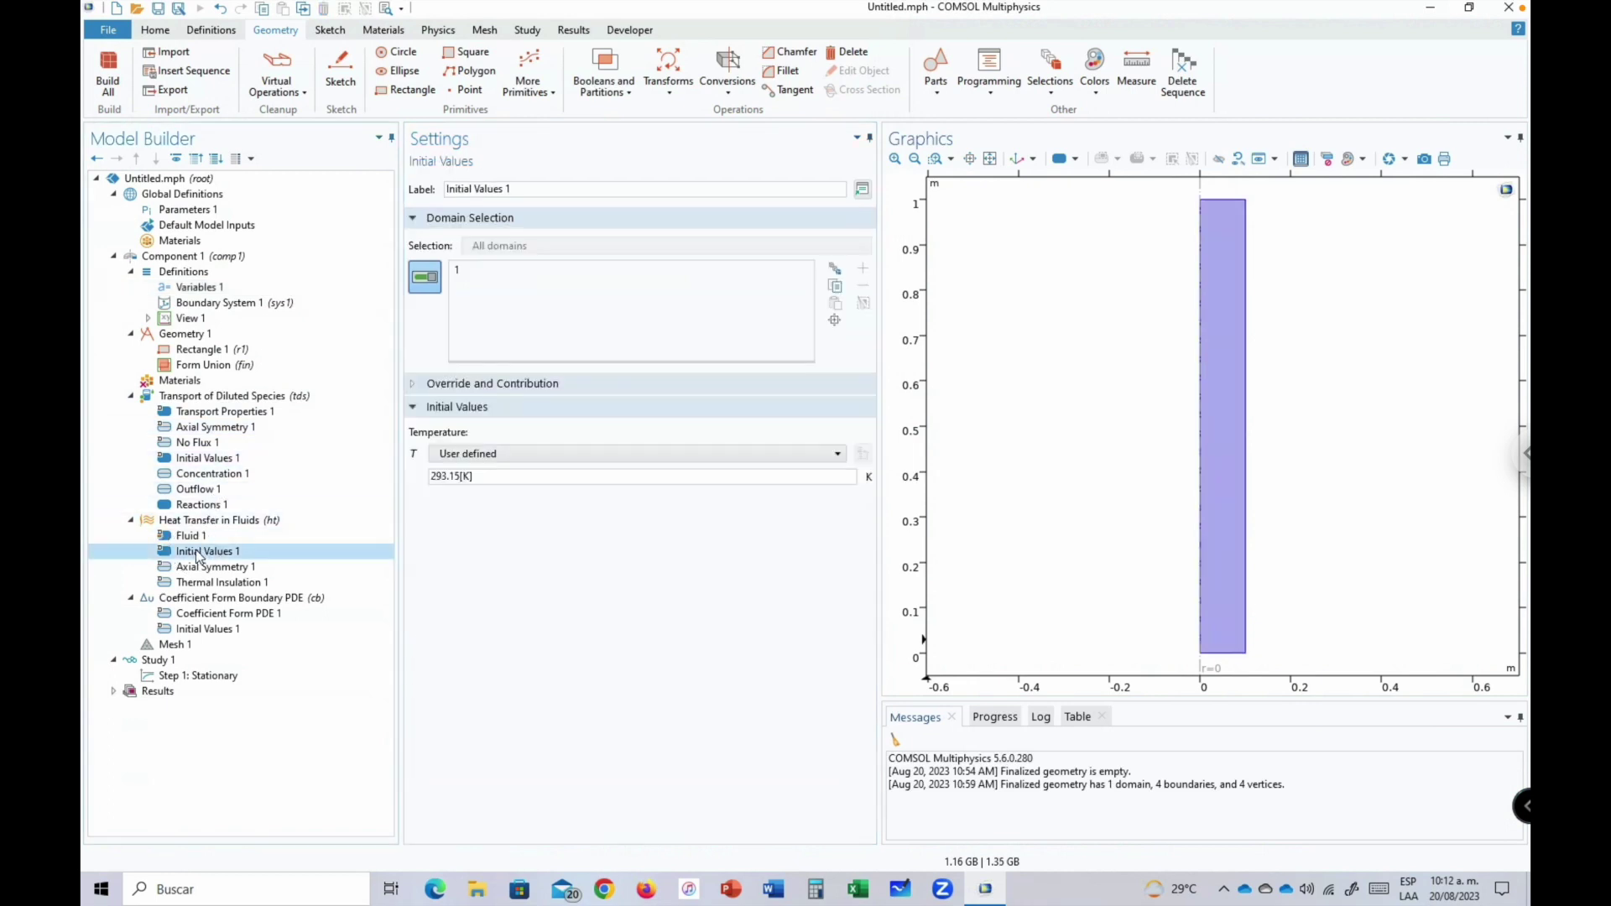
pyautogui.click(192, 537)
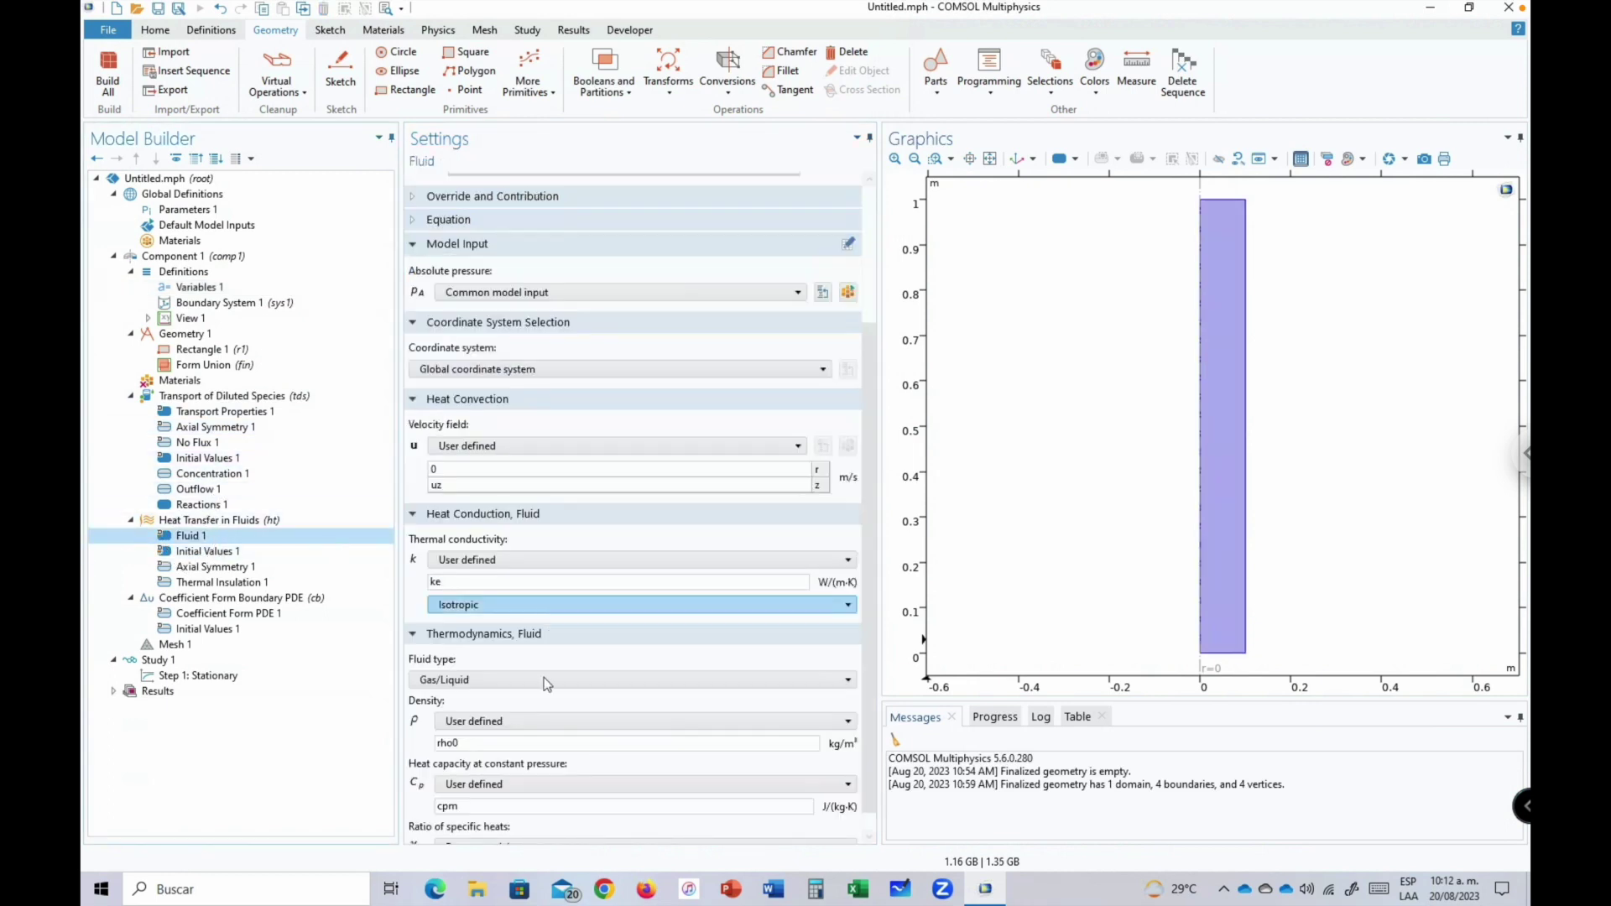
pyautogui.scroll(-1, 869, 773)
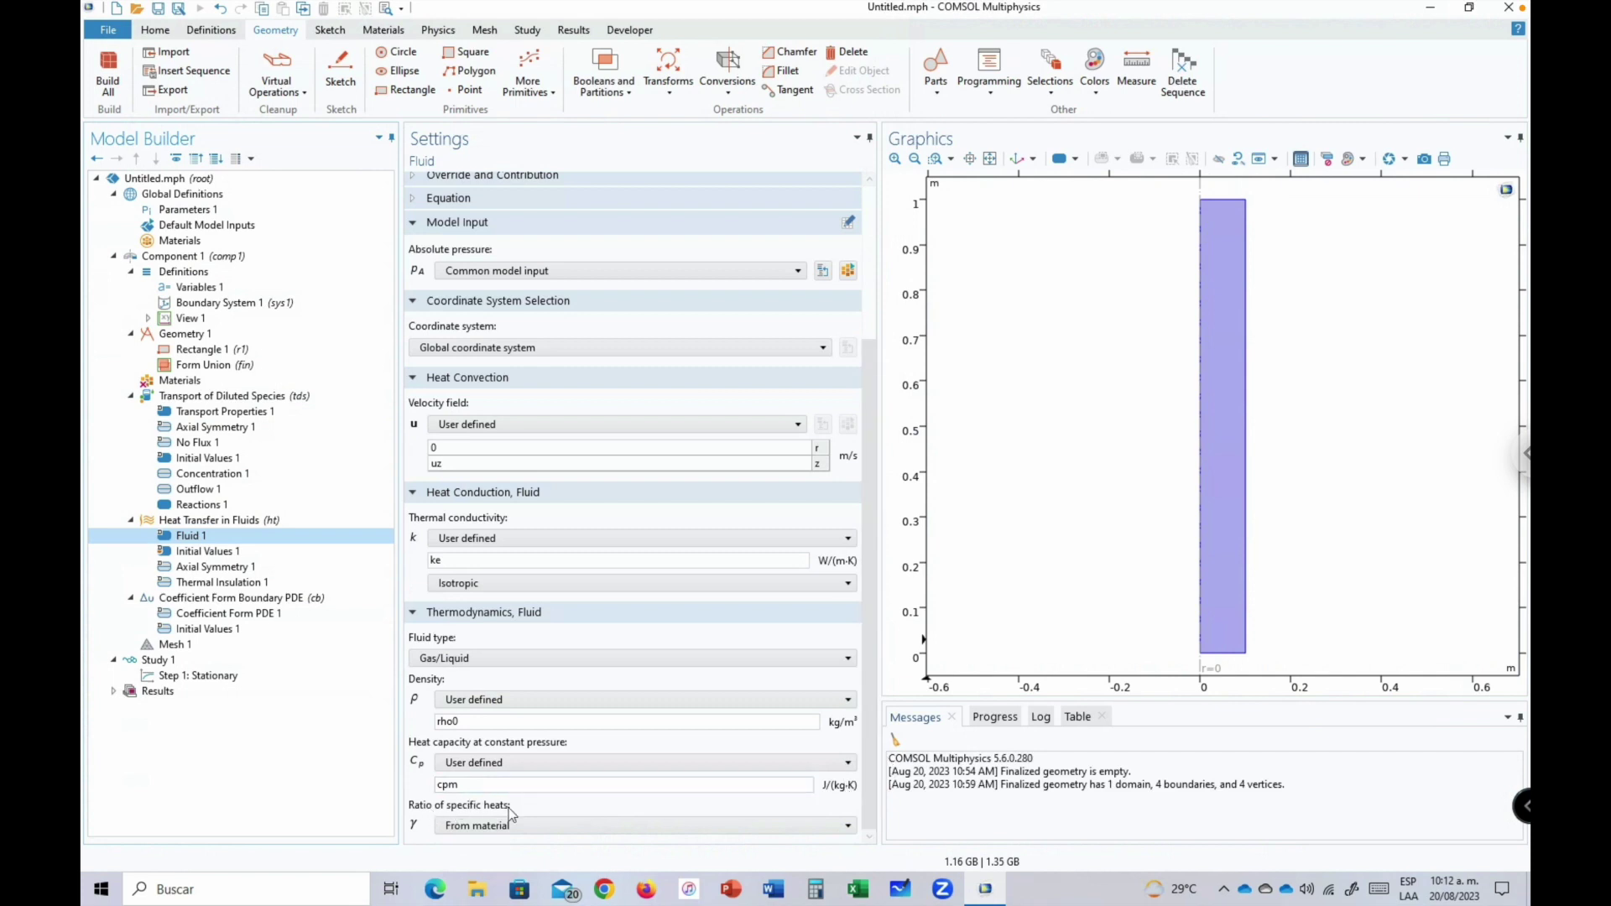
pyautogui.click(474, 828)
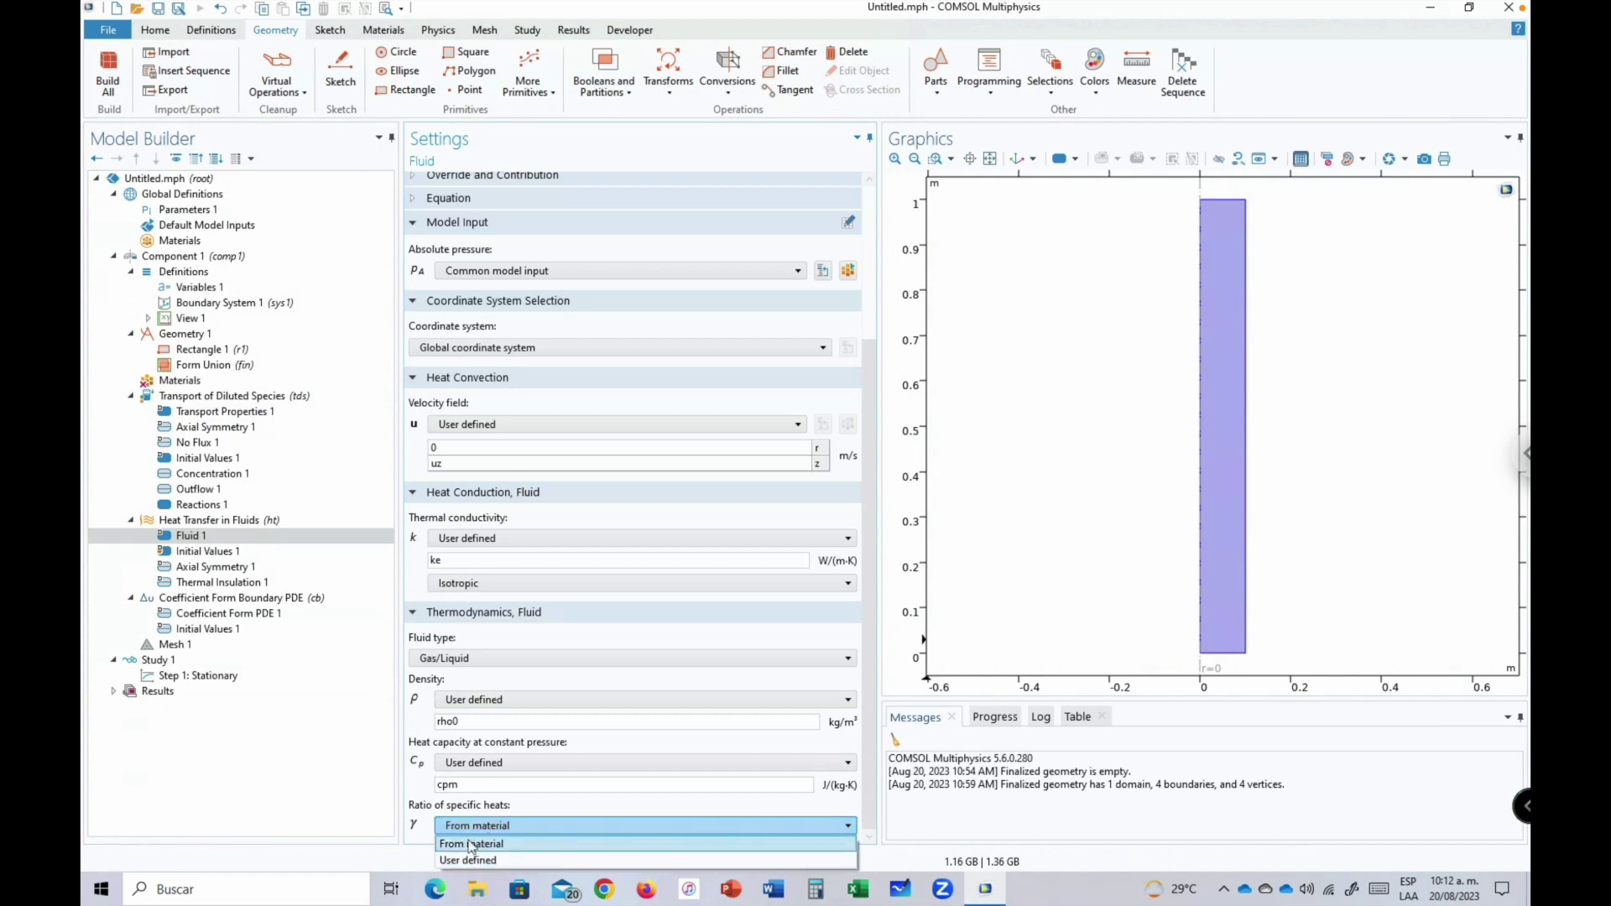
pyautogui.click(458, 860)
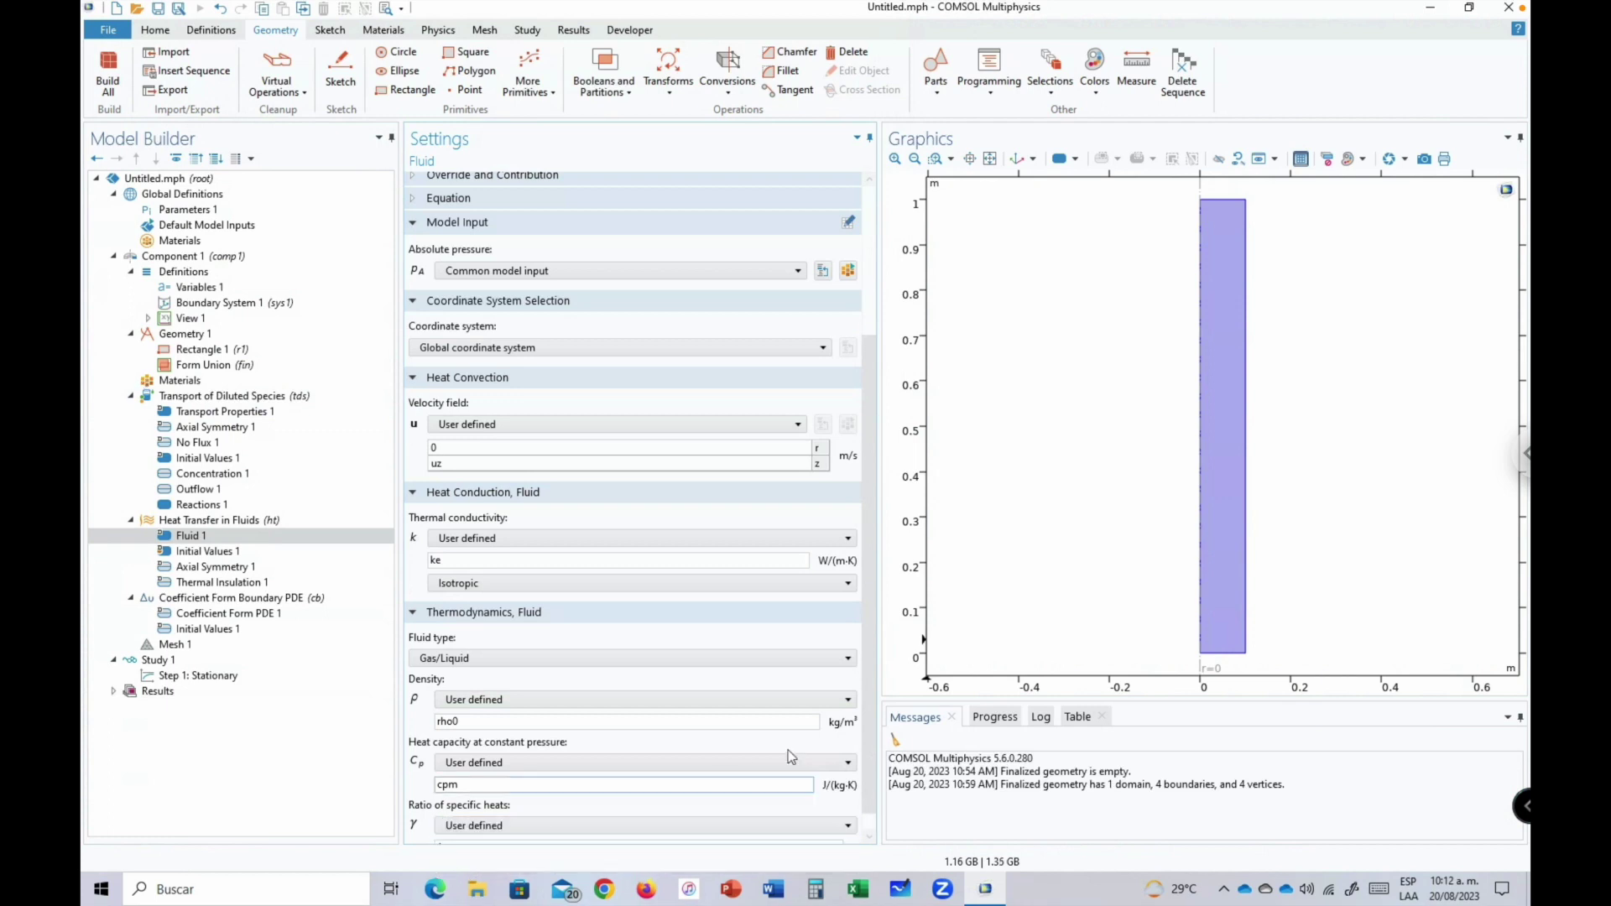
pyautogui.moveTo(870, 739); pyautogui.dragTo(873, 756)
pyautogui.doubleClick(445, 825)
pyautogui.click(461, 826)
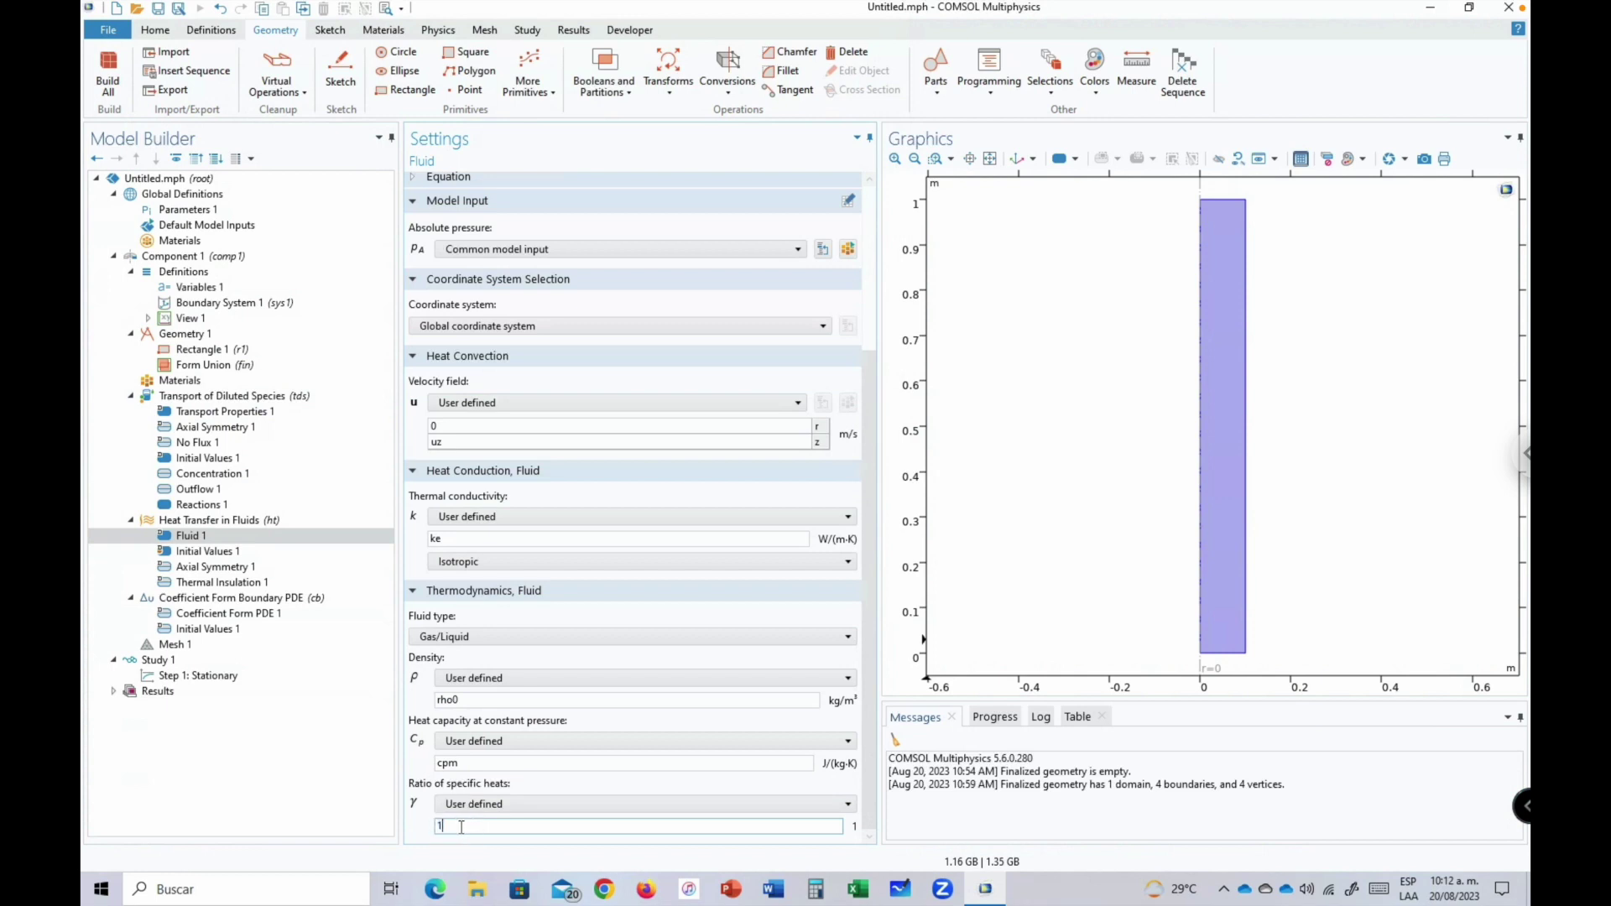
# Set the initial temperature in Heat Transfer in Fluids' Initial Values 1 to T0.
pyautogui.click(203, 551)
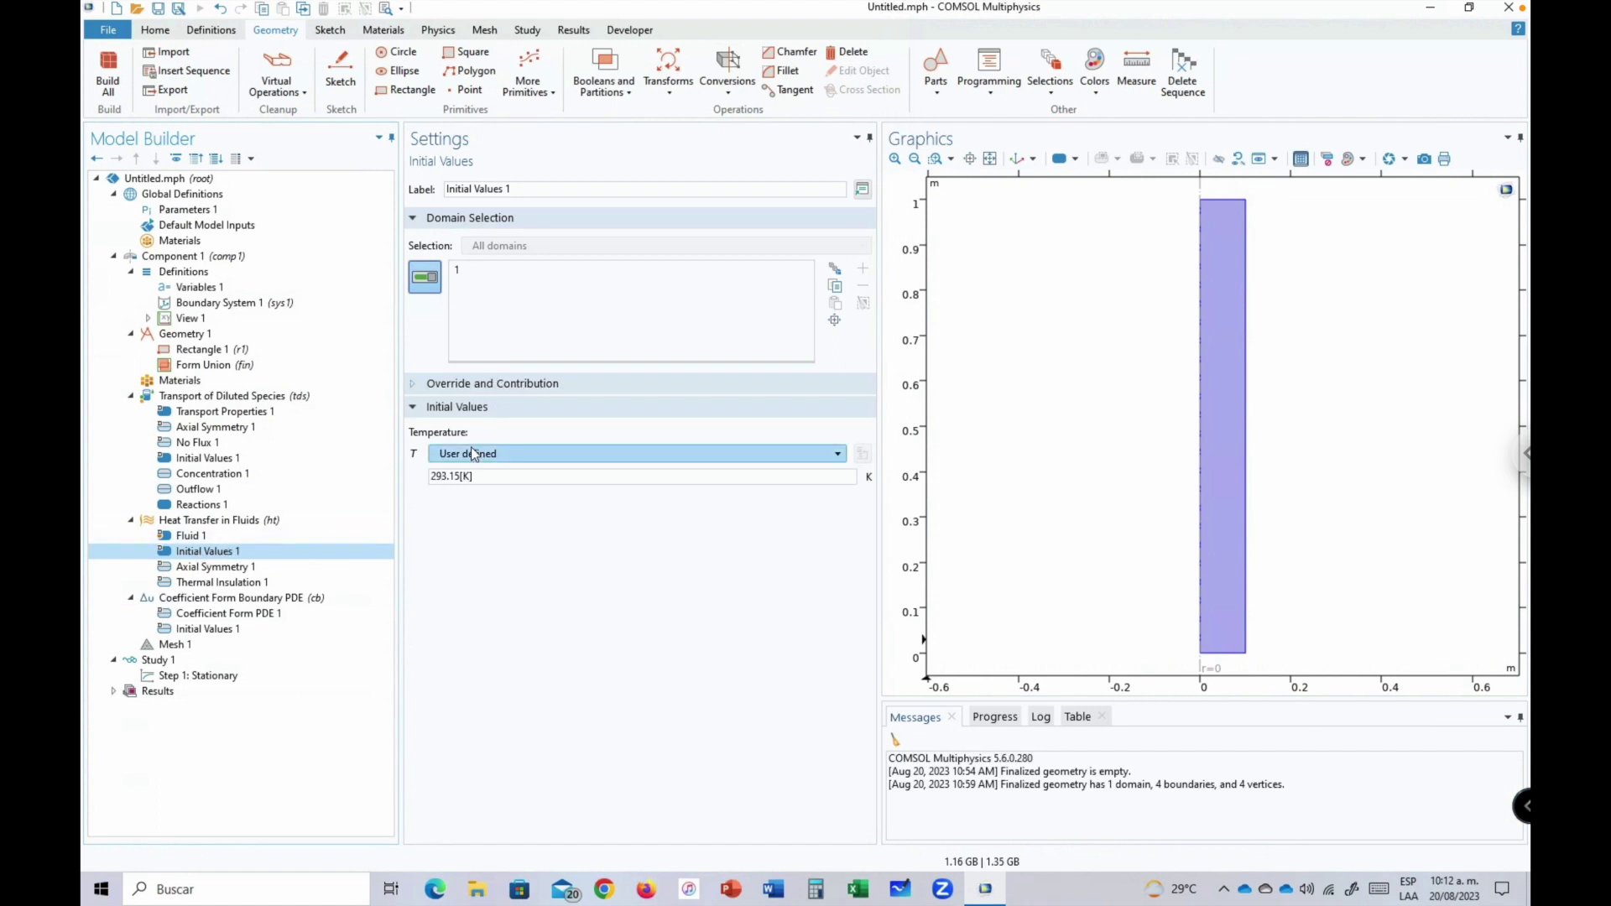
pyautogui.click(491, 483)
pyautogui.hotkey('ctrl', 'a')
pyautogui.write('T')
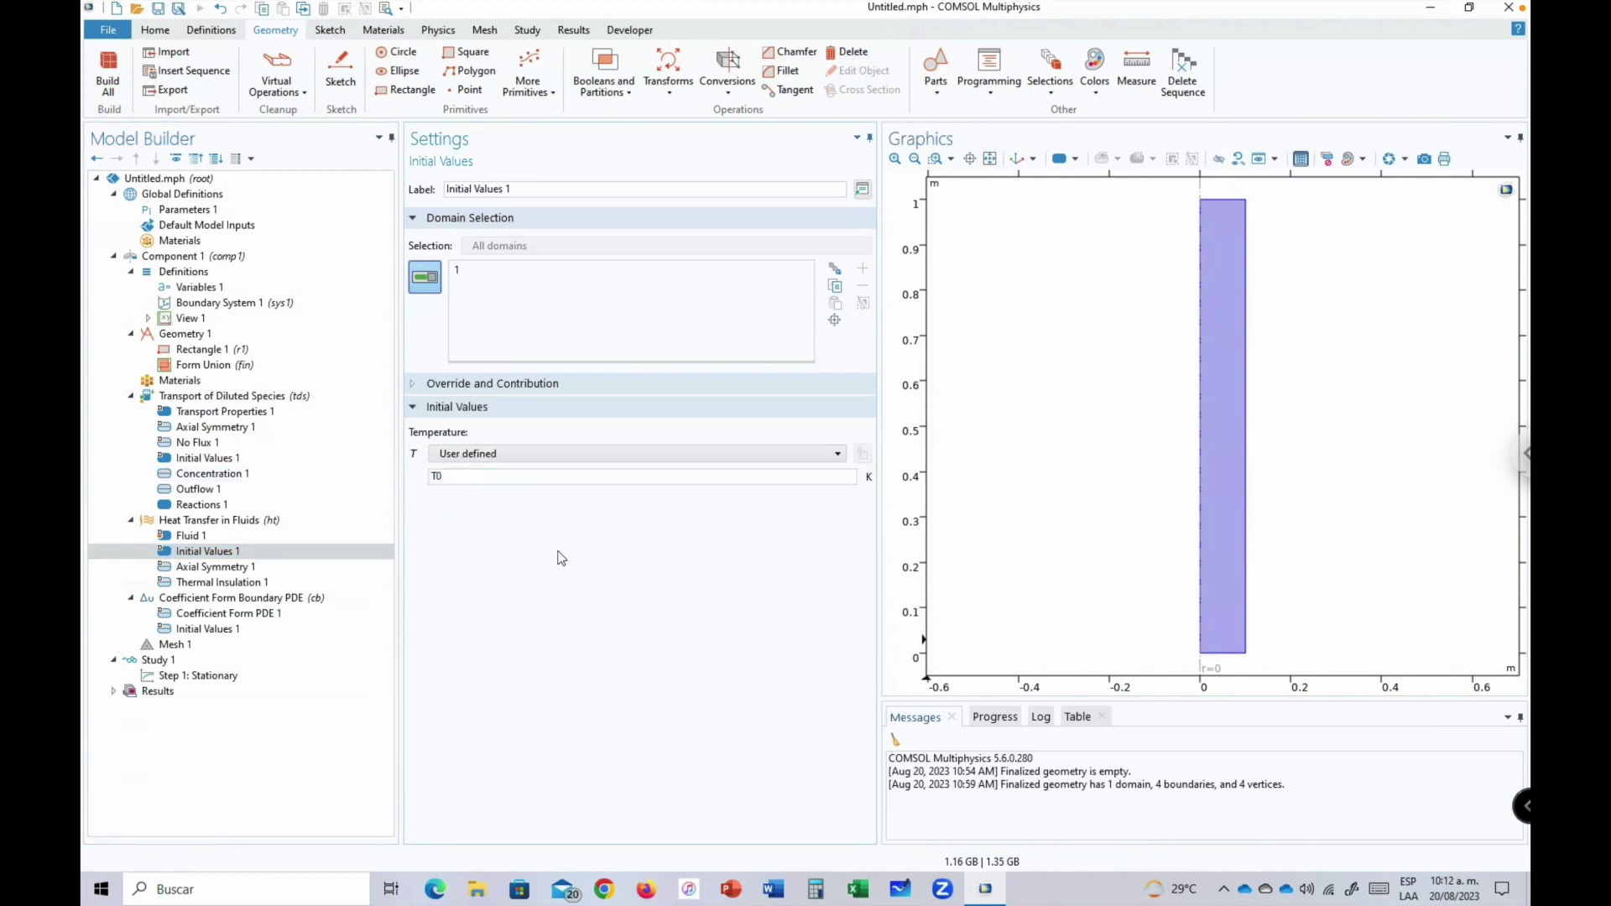
# Examine the boundary selections of Axial Symmetry 1 and Thermal Insulation 1 under Heat Transfer in Fluids.
pyautogui.click(558, 553)
pyautogui.click(198, 568)
pyautogui.click(194, 583)
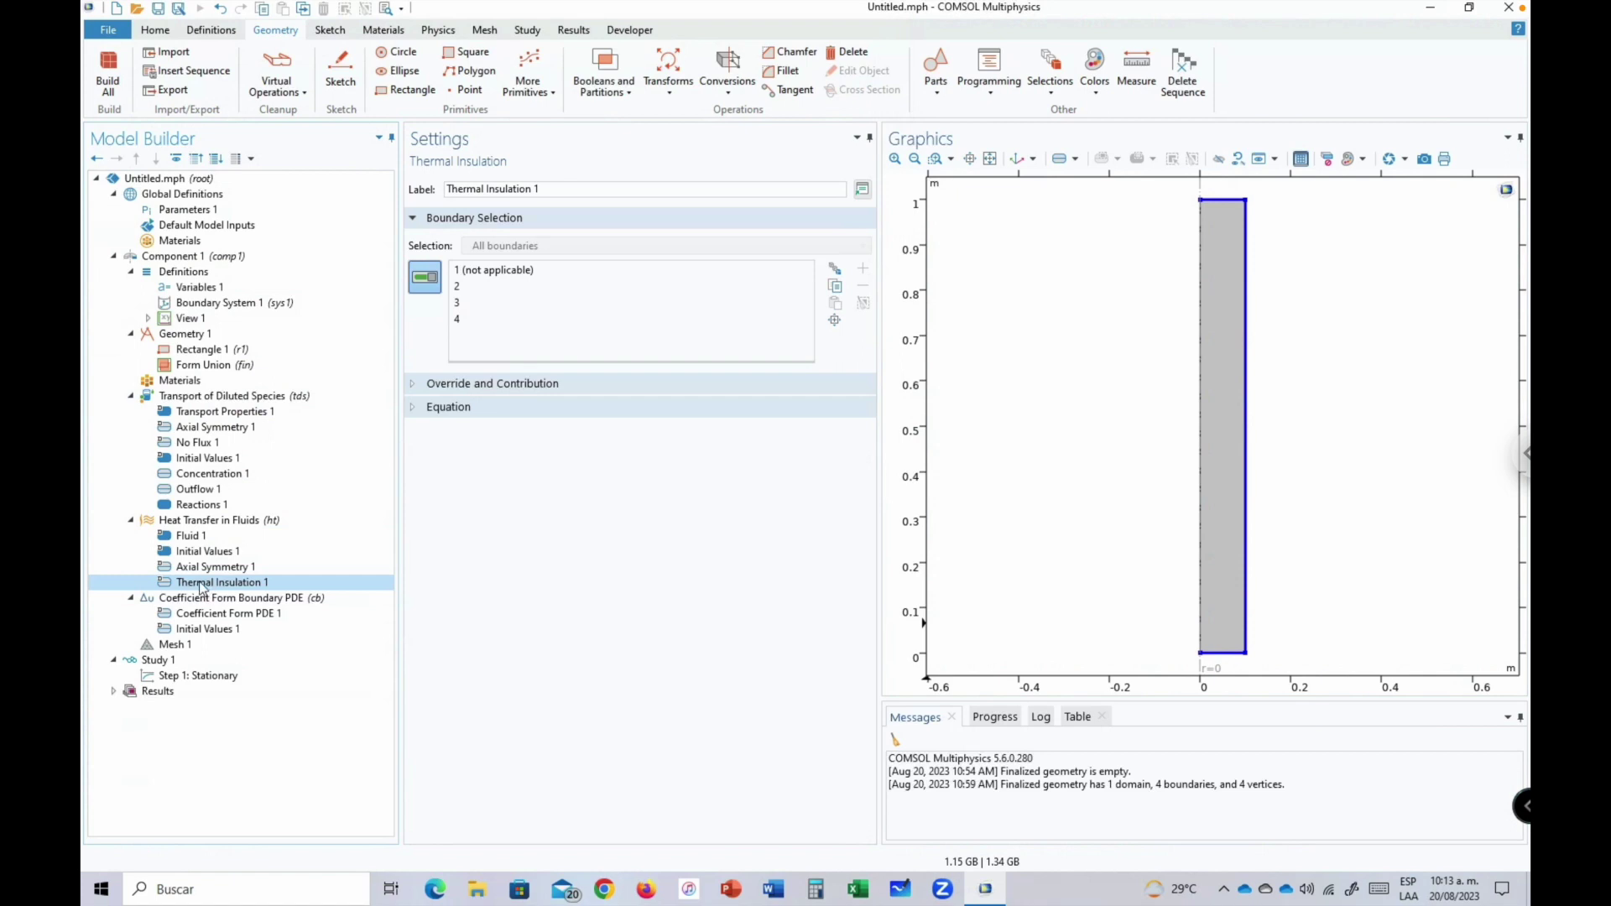
pyautogui.click(198, 568)
pyautogui.click(199, 583)
pyautogui.click(195, 554)
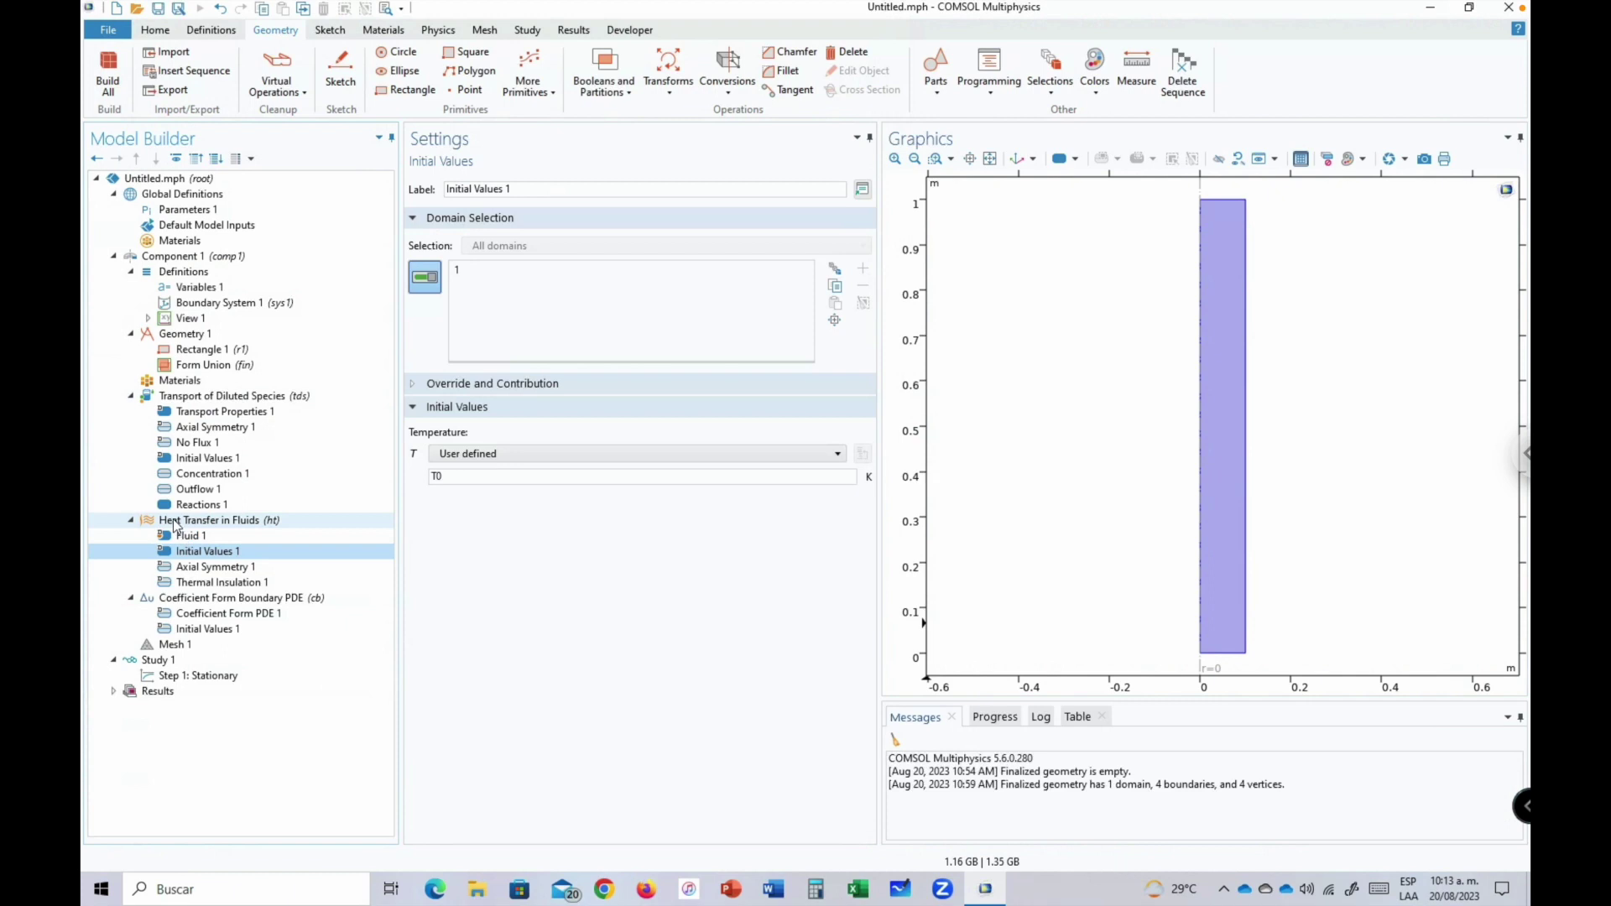
# Add a Temperature condition to Heat Transfer in Fluids on the reactor's bottom inlet boundary with the user-defined temperature T0.
pyautogui.rightClick(174, 522)
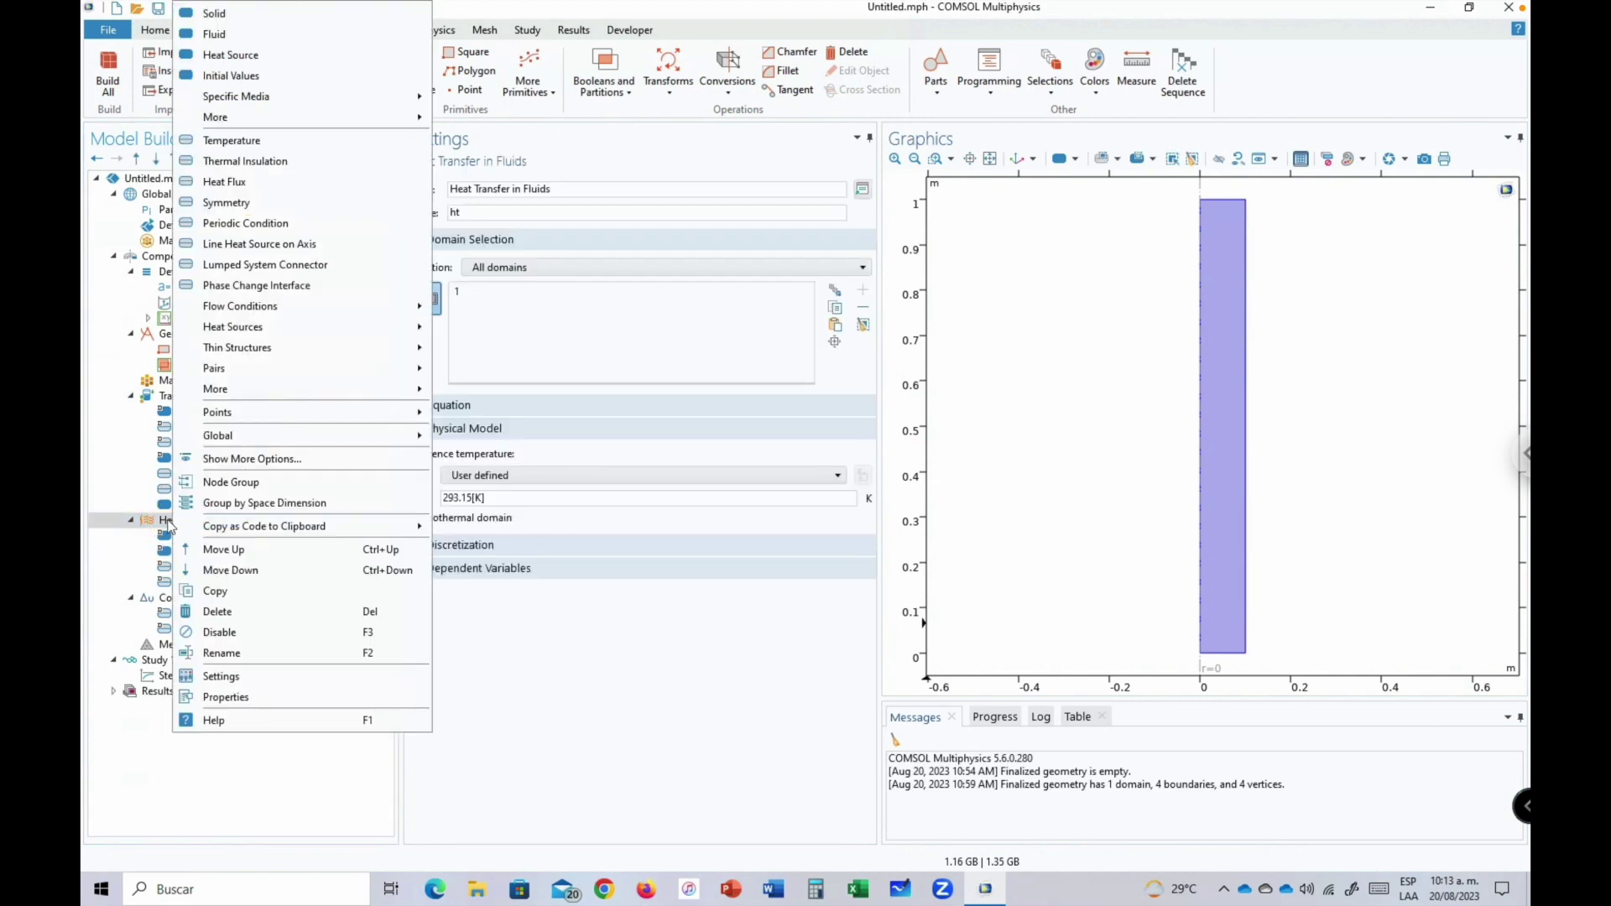
pyautogui.click(235, 145)
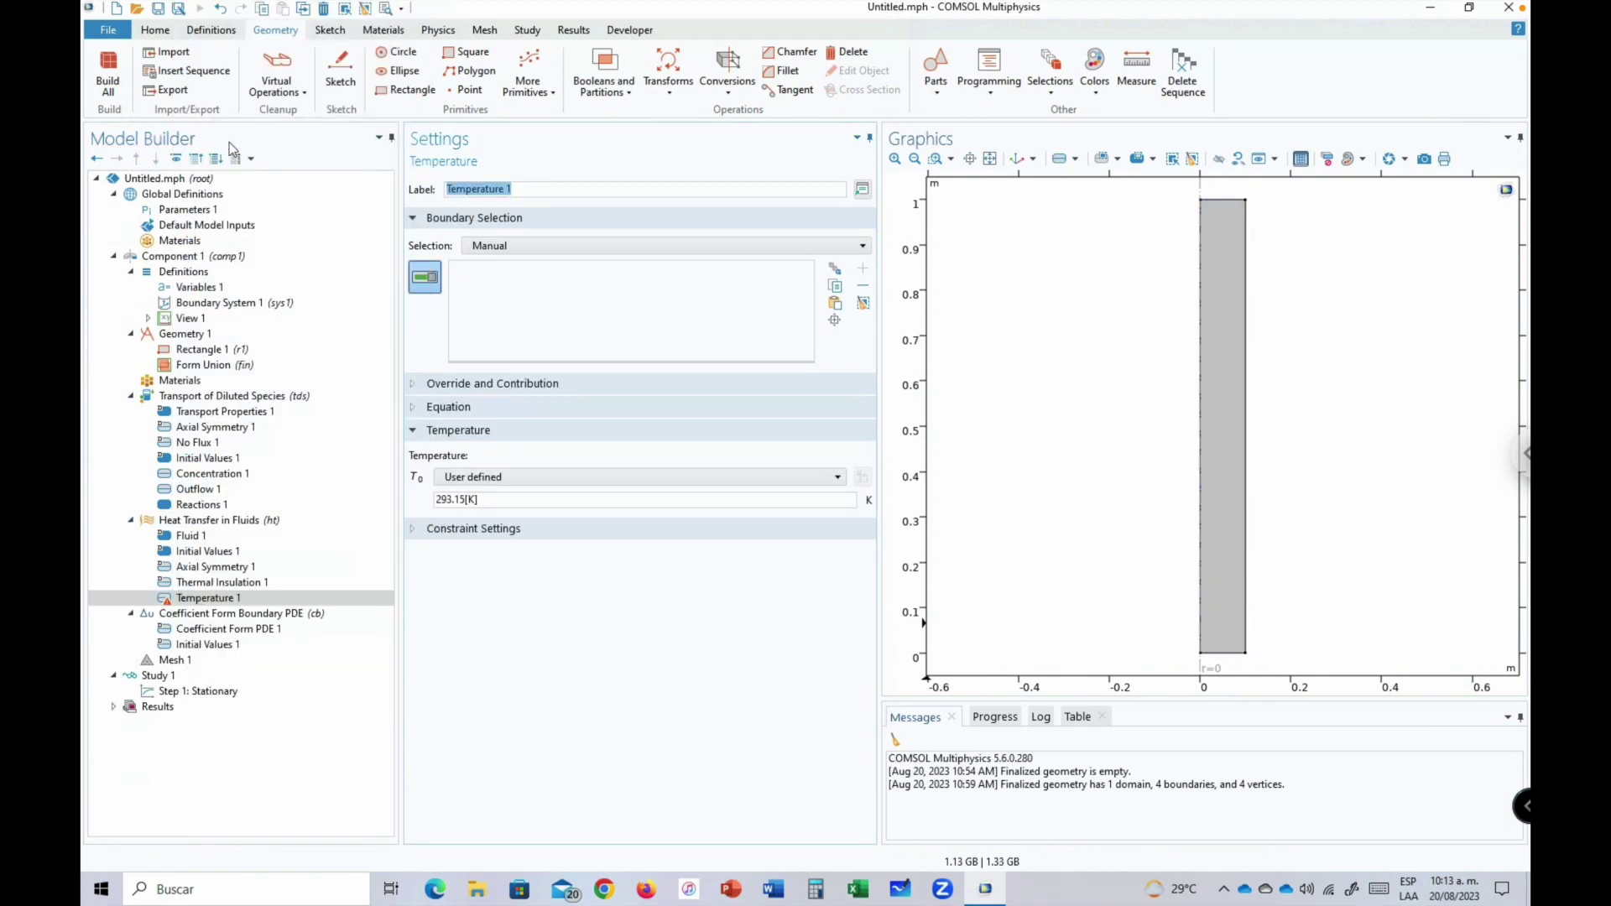
pyautogui.click(1231, 654)
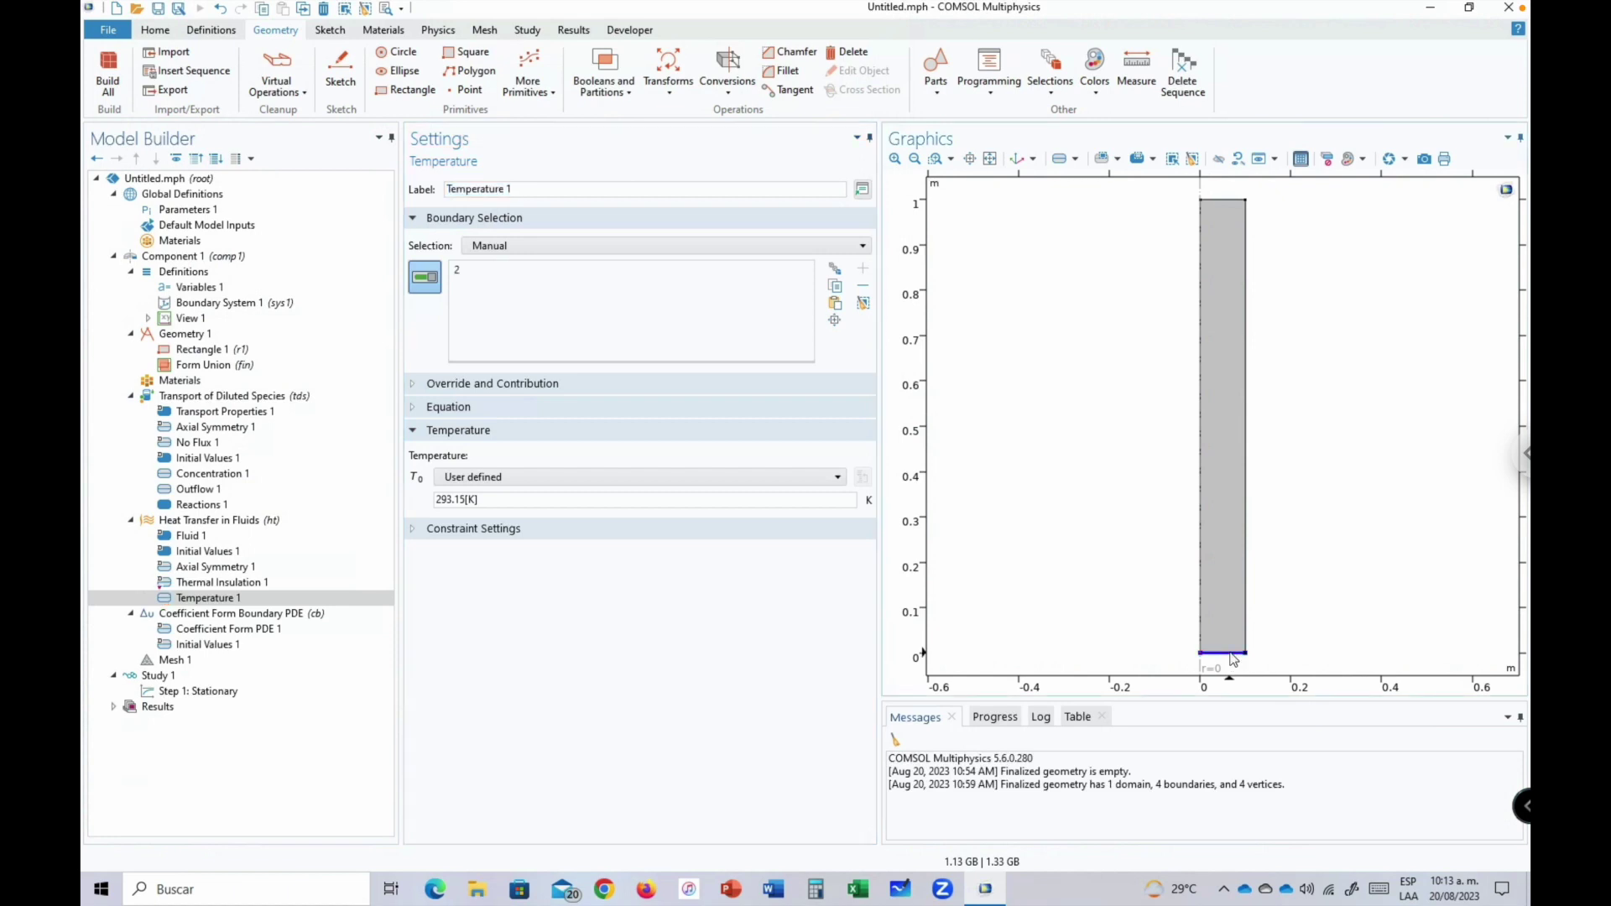
pyautogui.moveTo(499, 499); pyautogui.dragTo(425, 504)
pyautogui.write('T0')
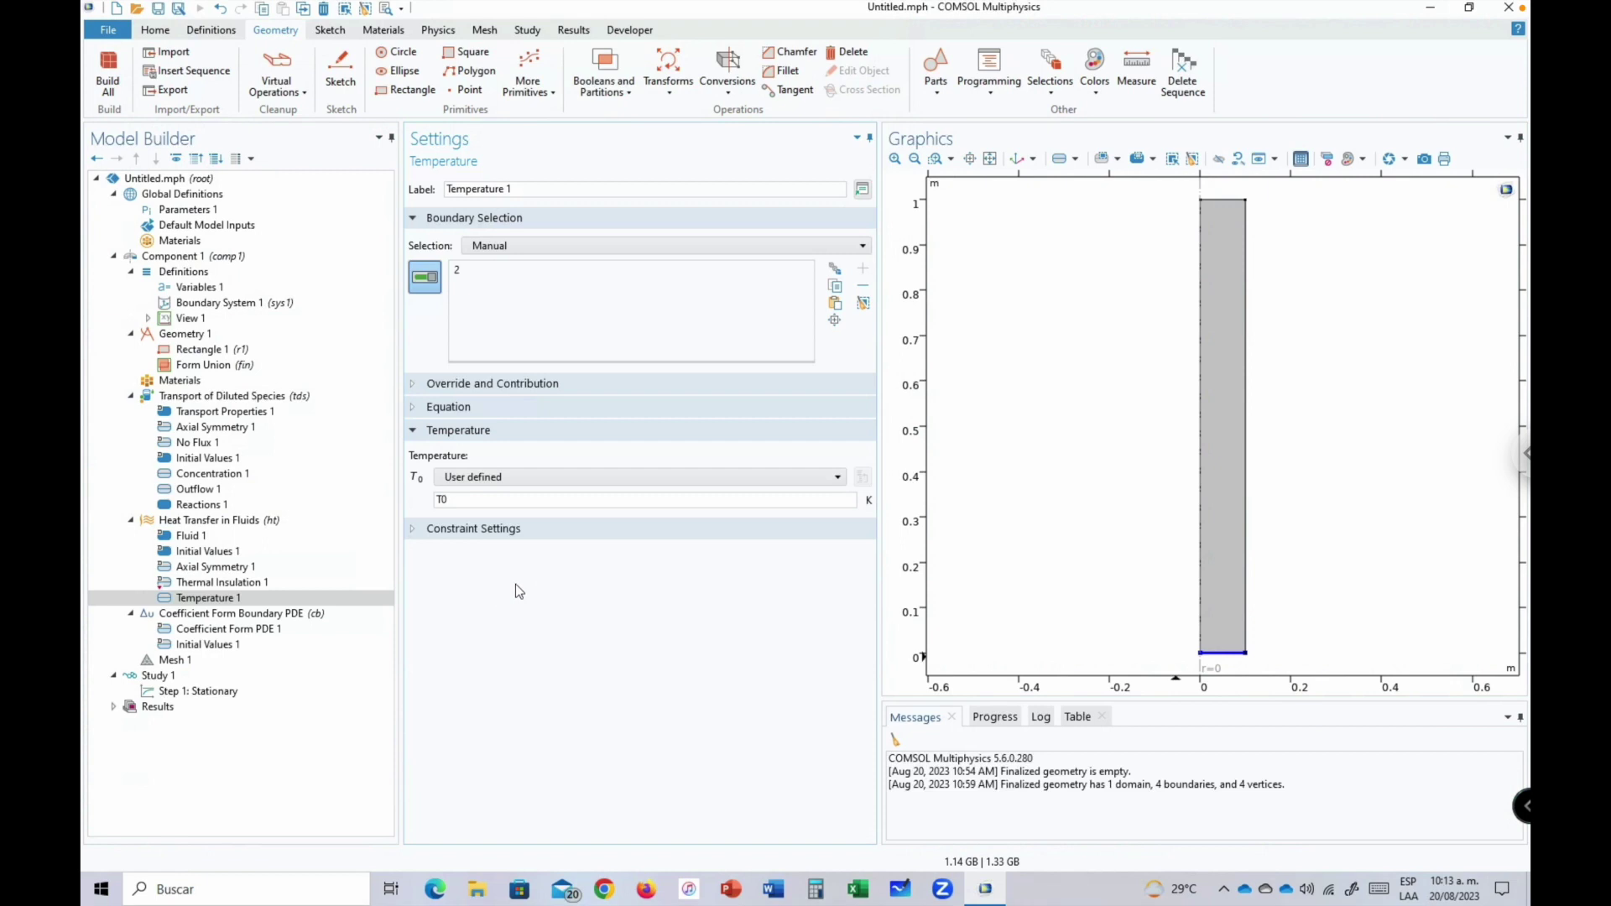
# Add an Outflow condition to Heat Transfer in Fluids on the reactor's top boundary.
pyautogui.click(201, 522)
pyautogui.rightClick(202, 522)
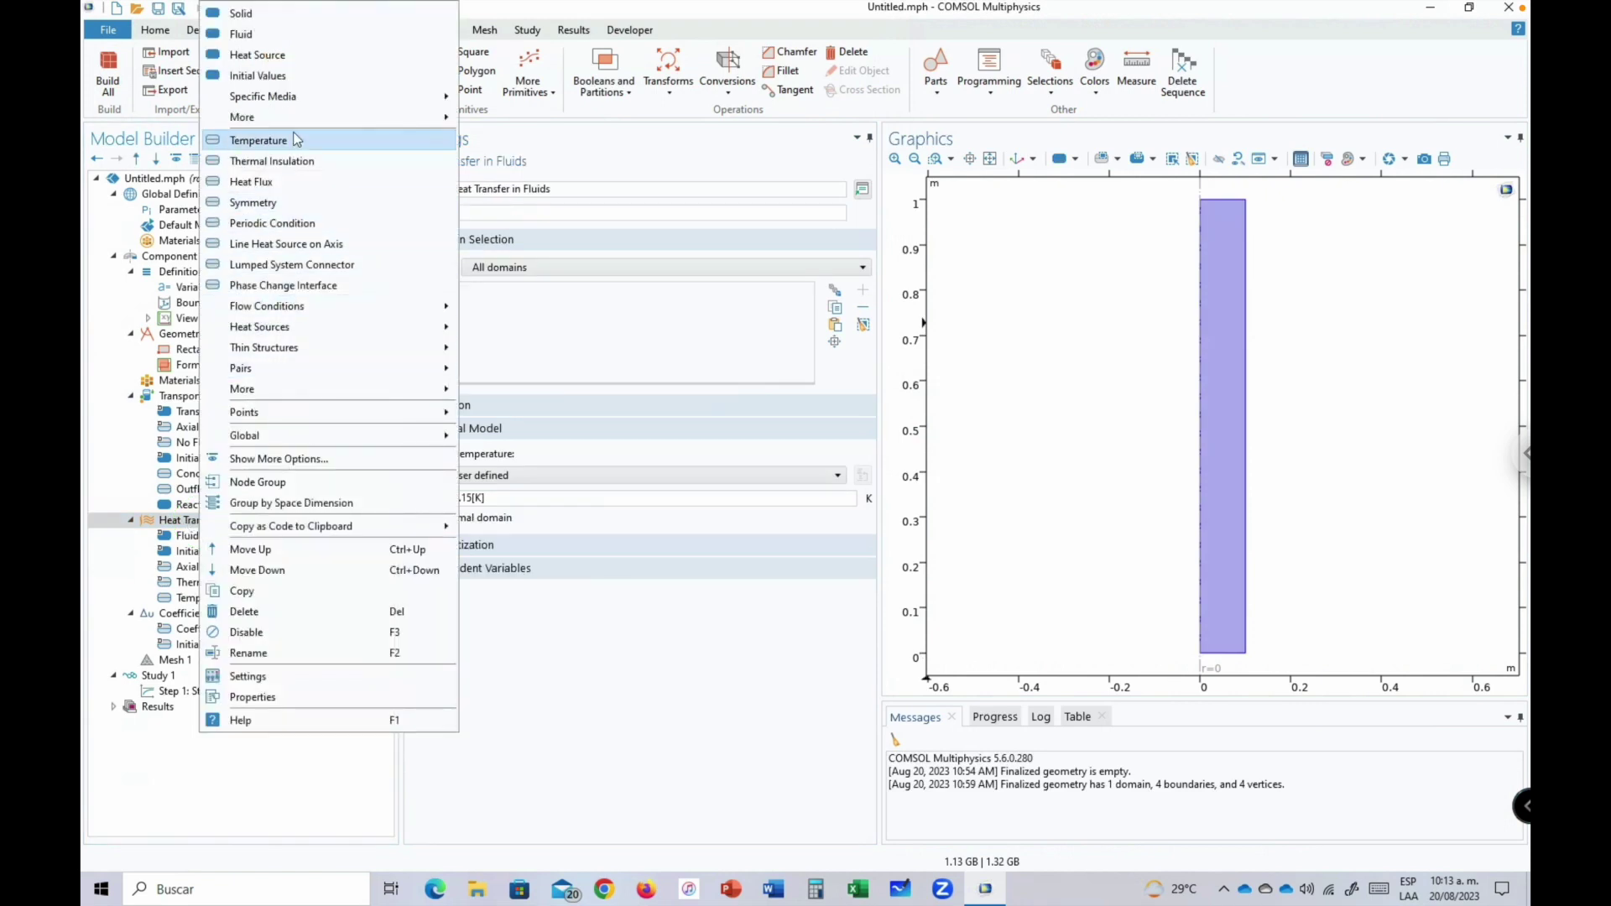
pyautogui.moveTo(296, 126)
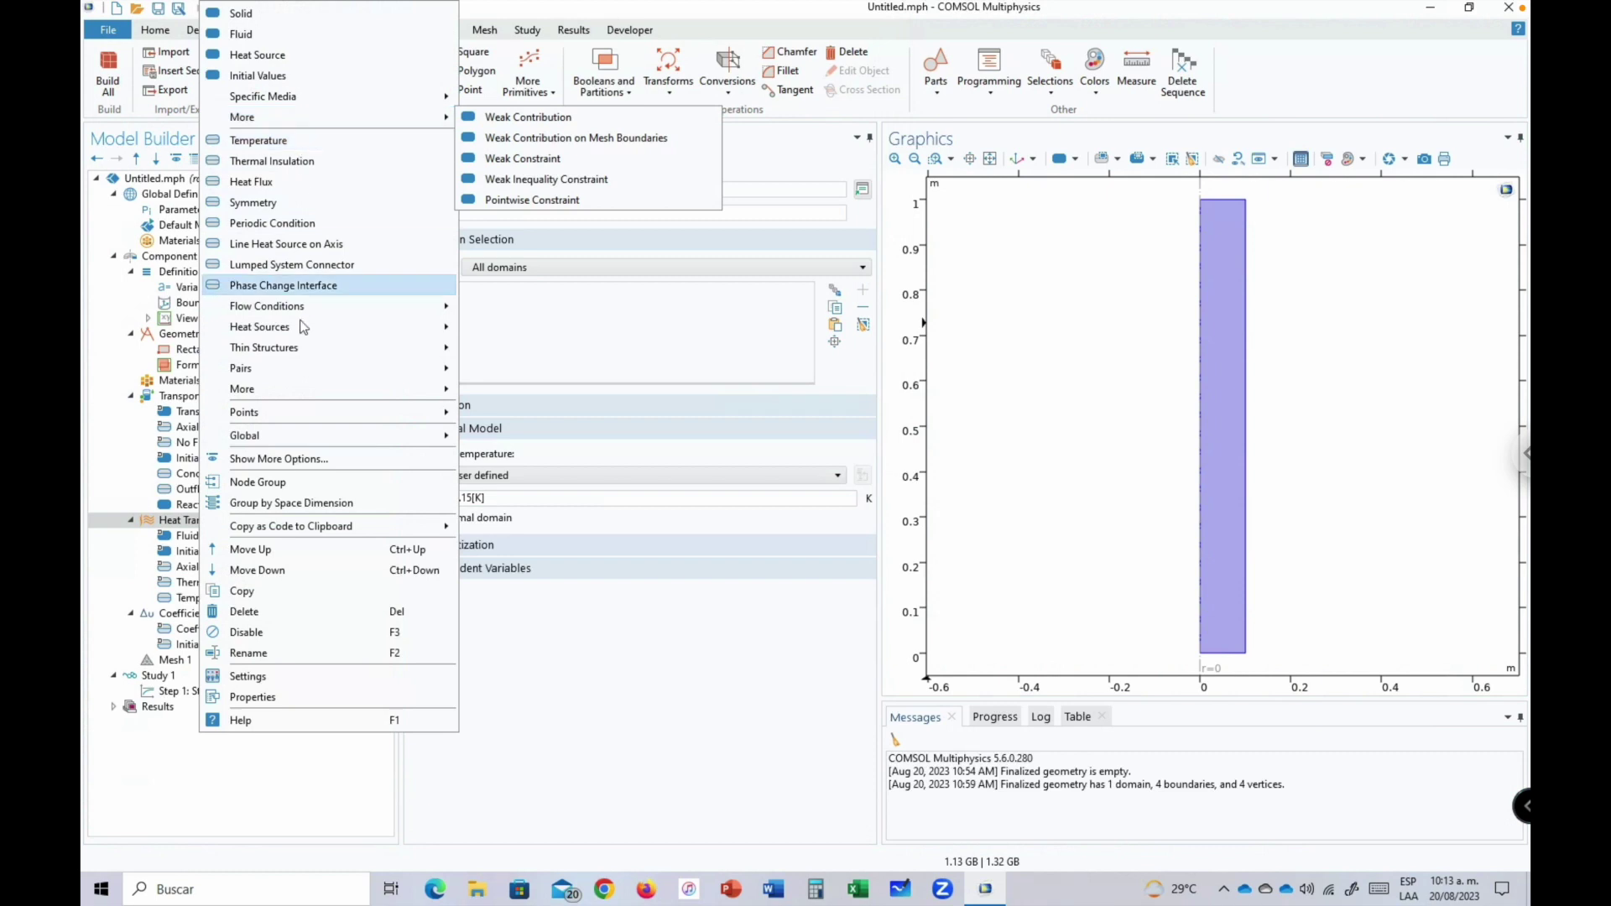
pyautogui.moveTo(315, 317)
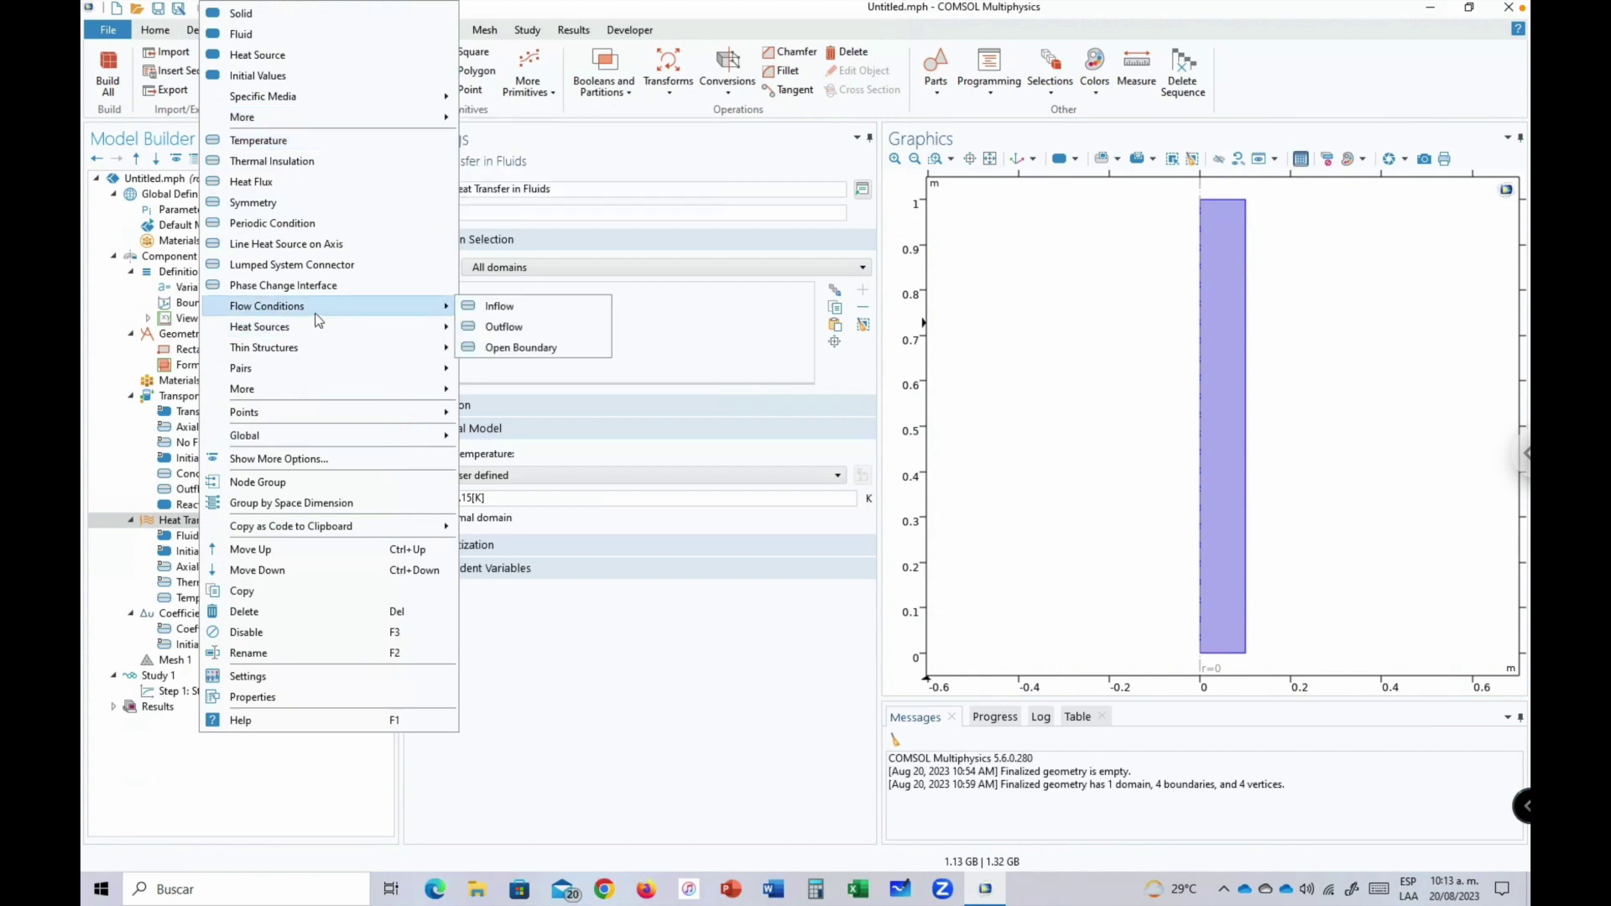
pyautogui.click(524, 328)
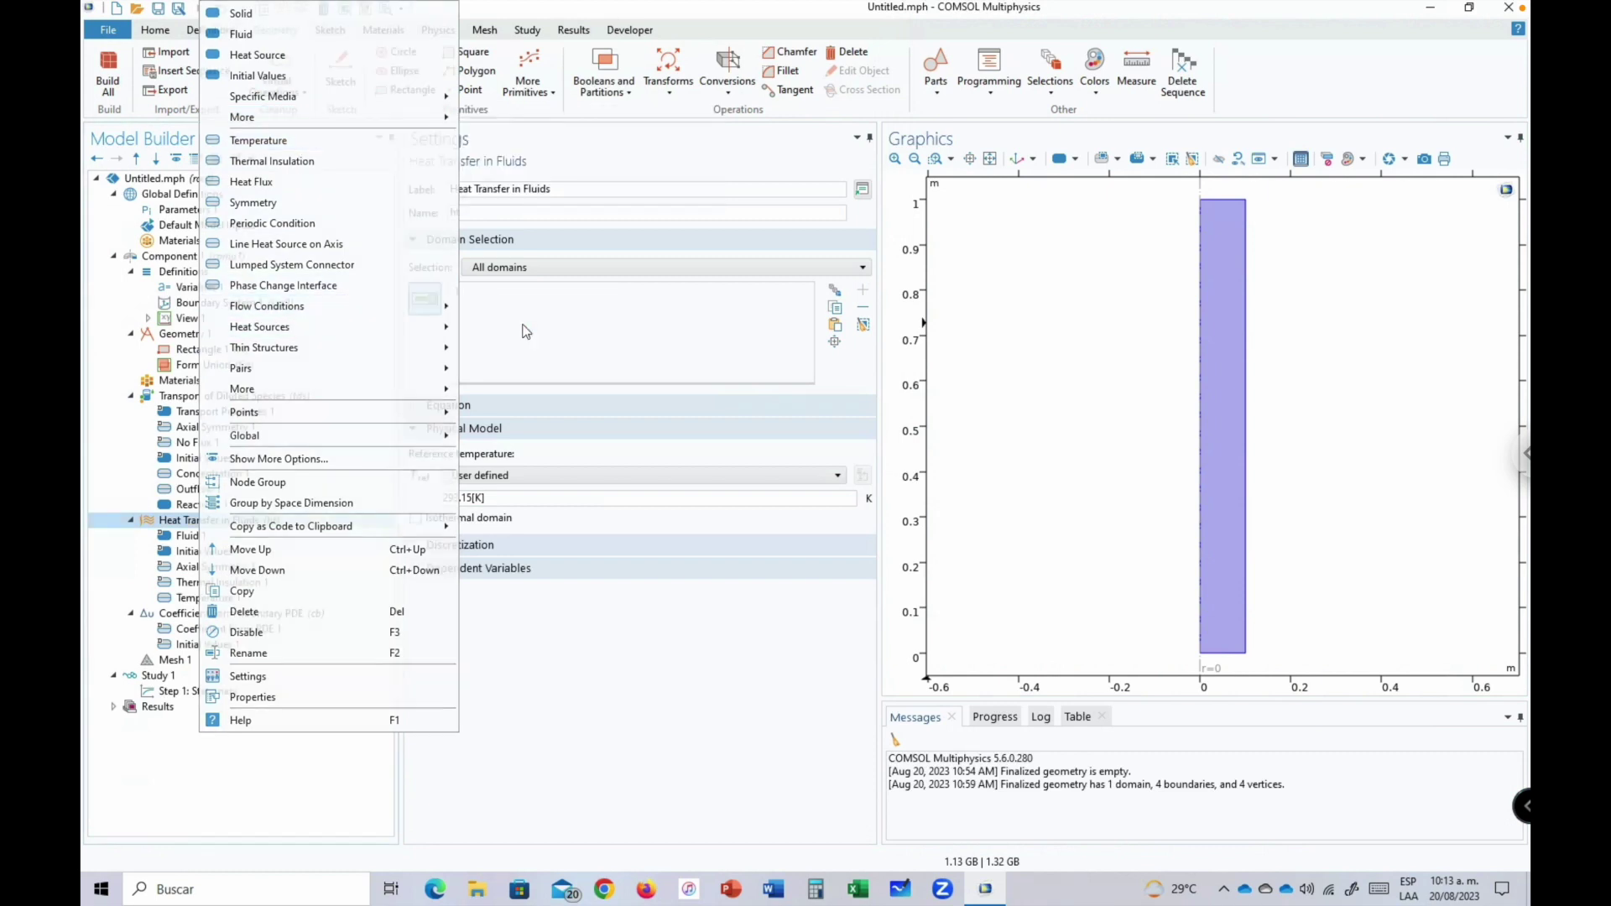
pyautogui.click(1223, 201)
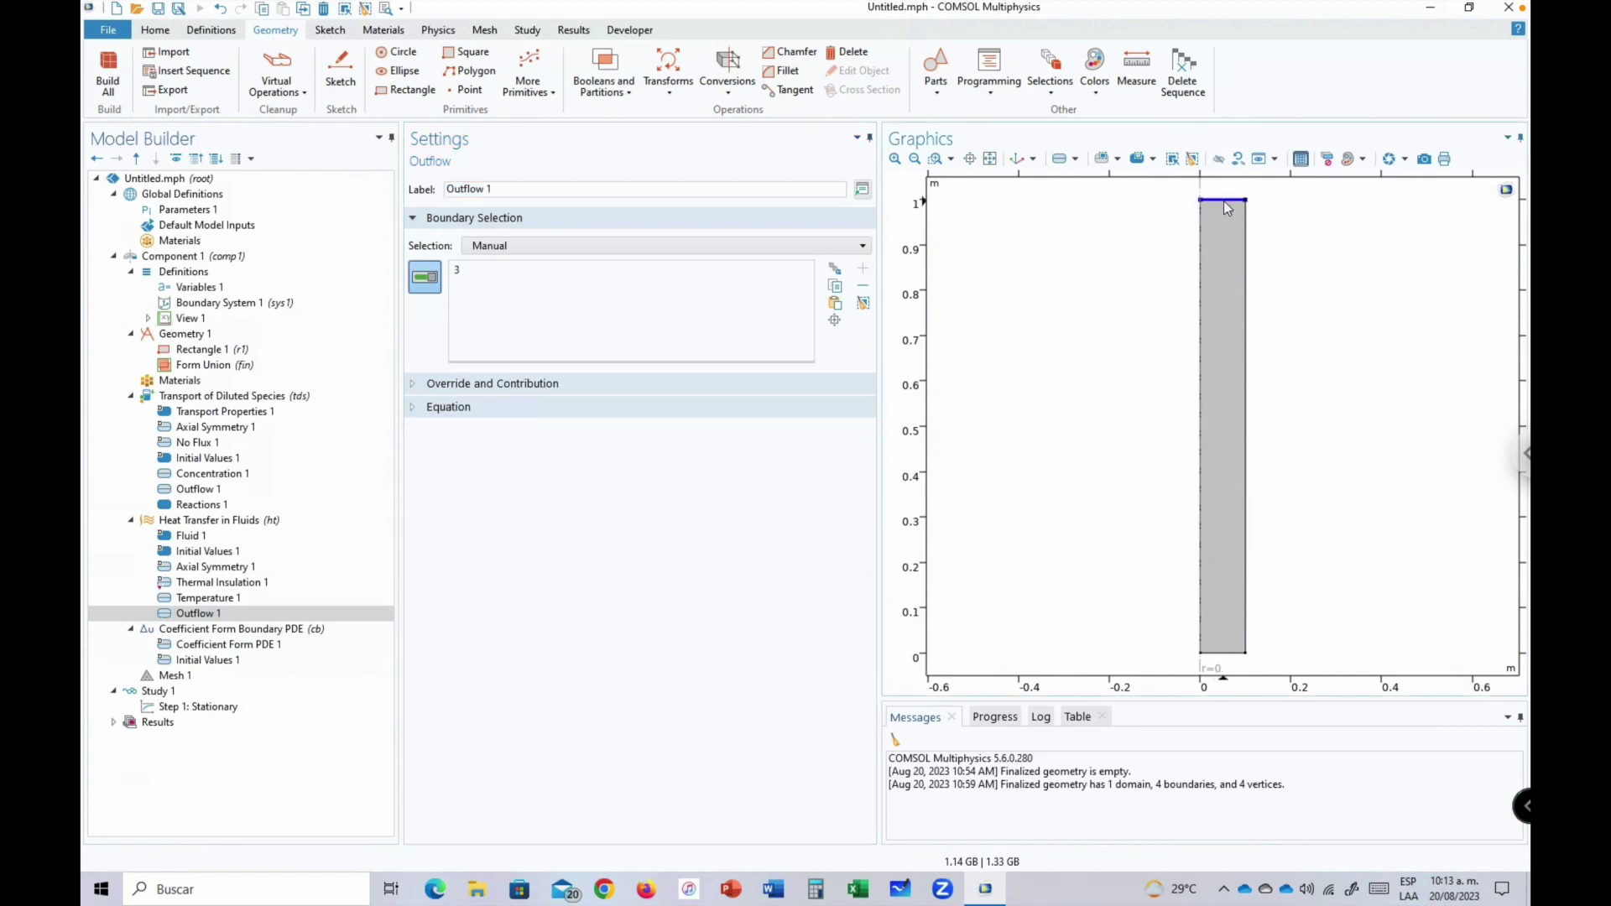
pyautogui.click(613, 496)
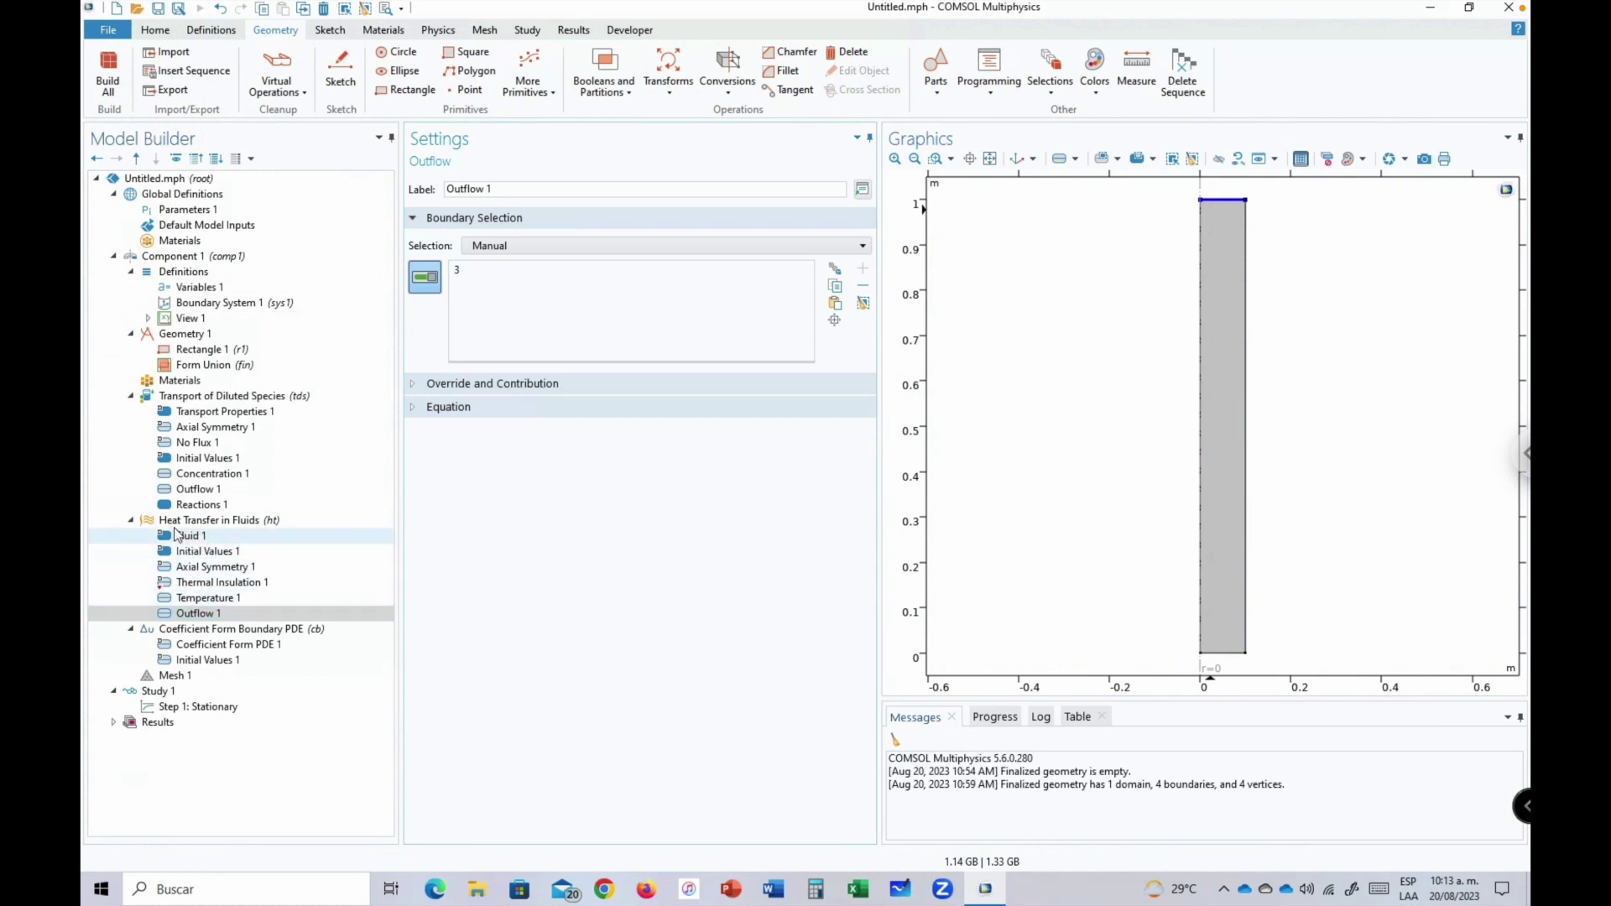
# Add a Heat Flux boundary condition to Heat Transfer in Fluids.
pyautogui.rightClick(173, 521)
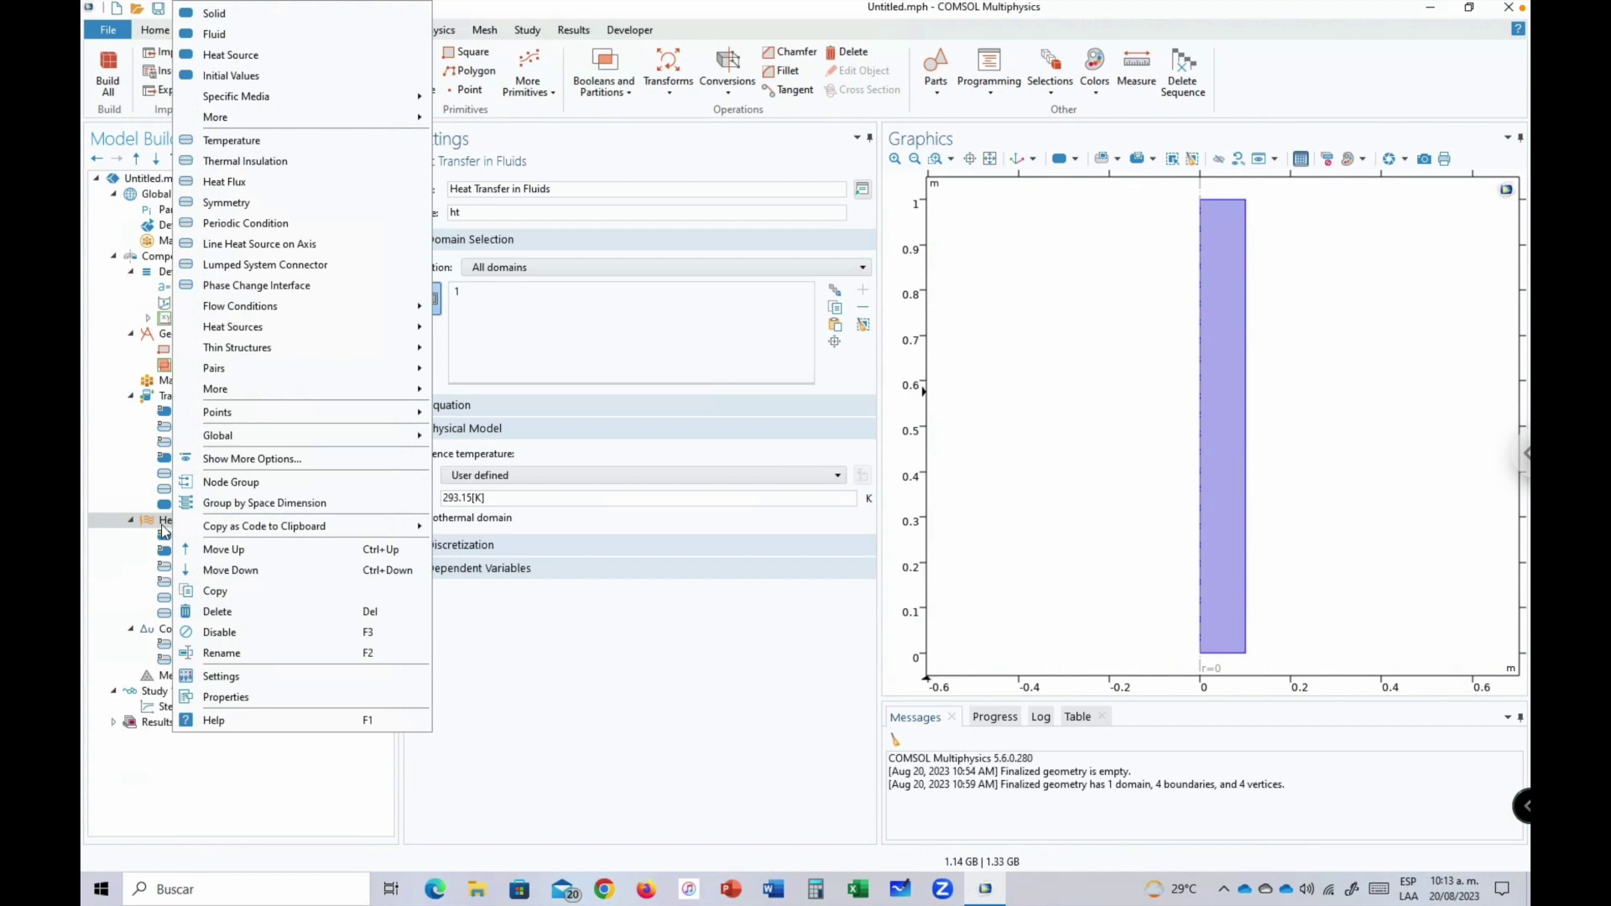
pyautogui.click(589, 691)
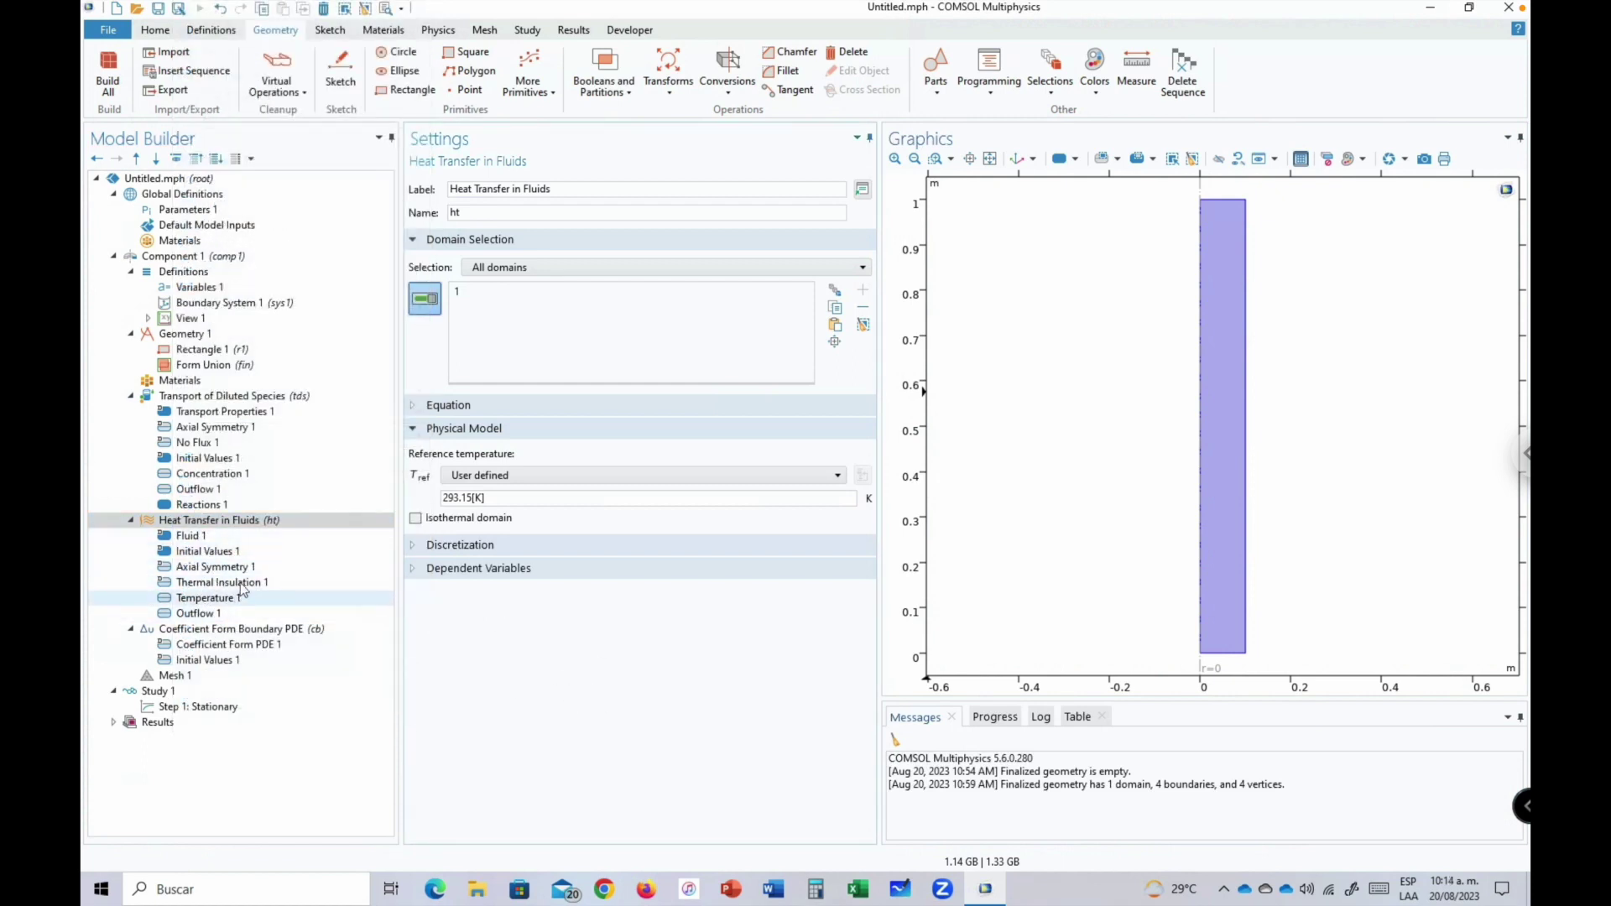
pyautogui.click(206, 524)
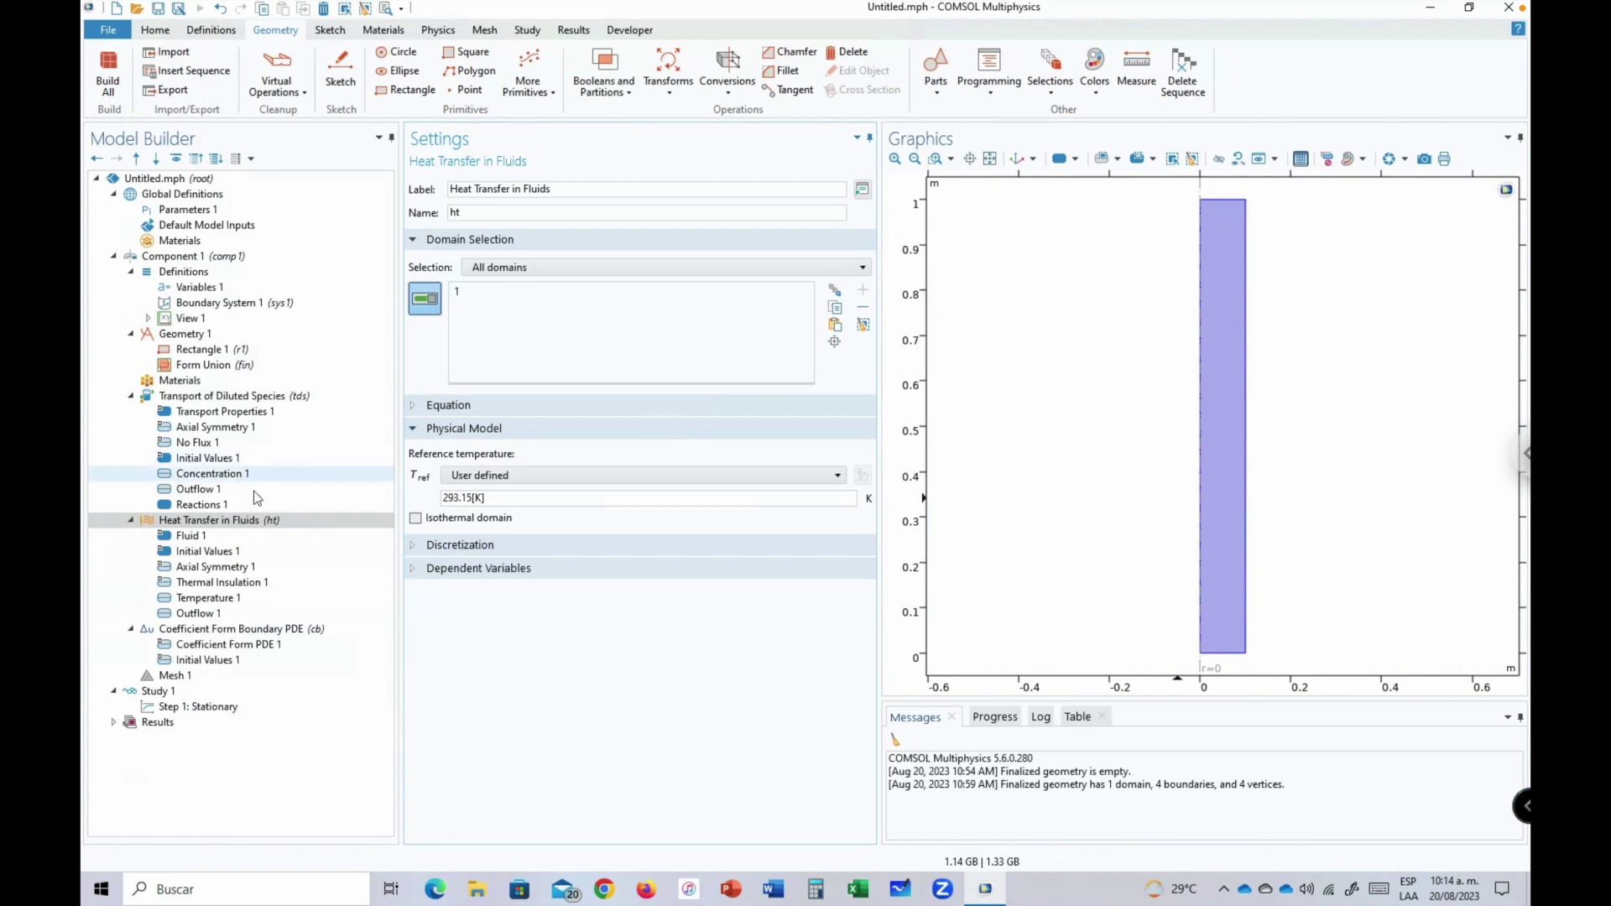
pyautogui.rightClick(196, 525)
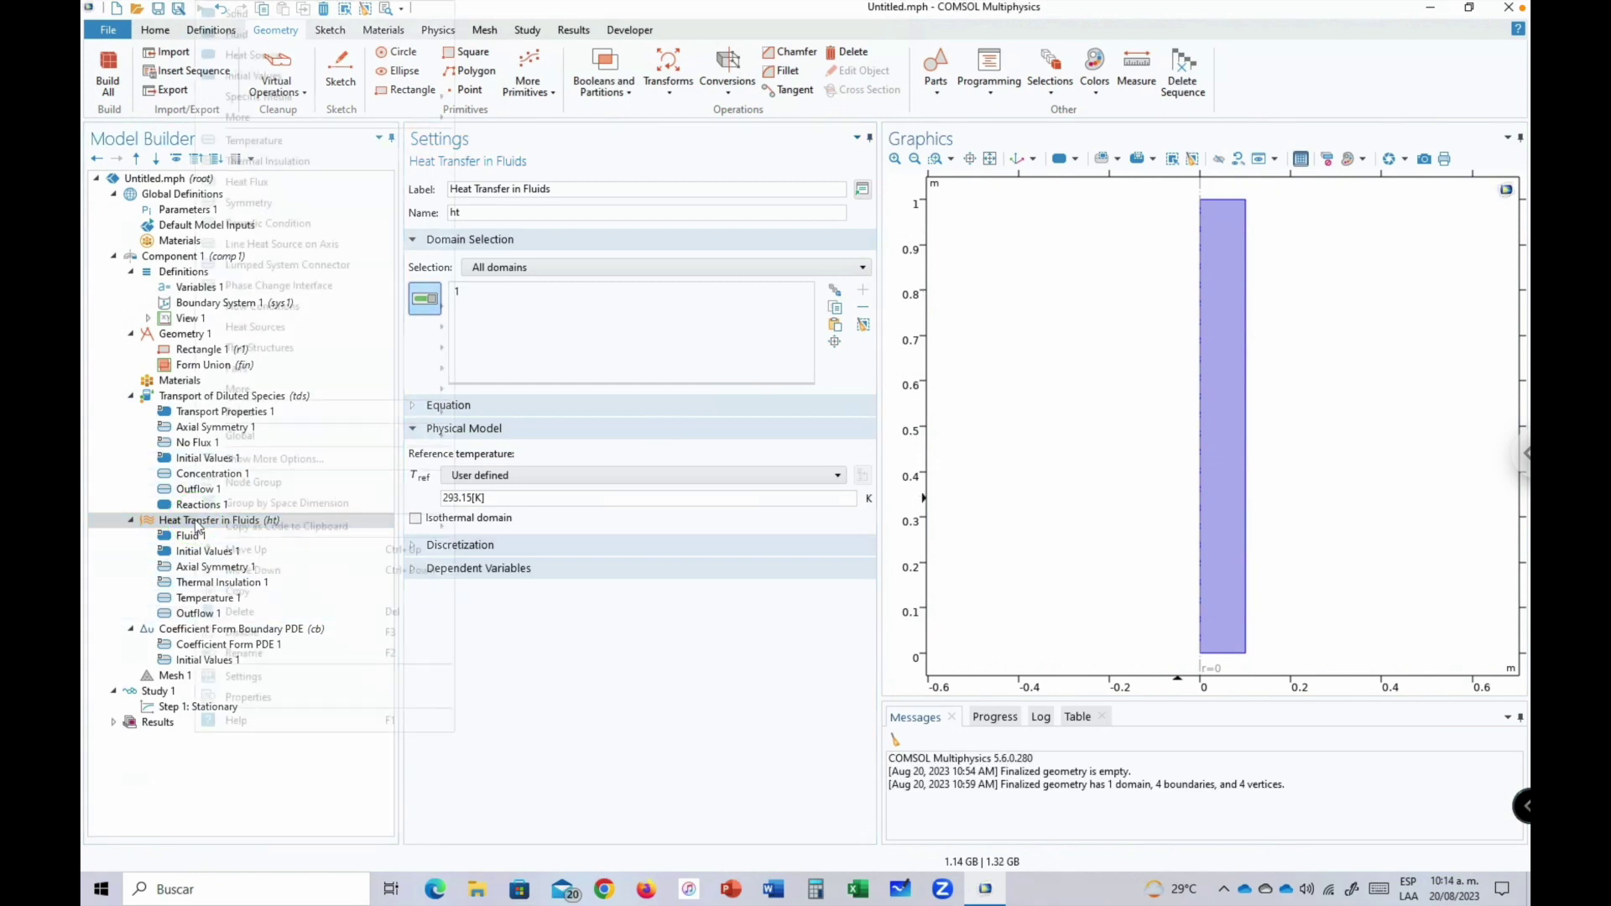
pyautogui.click(252, 185)
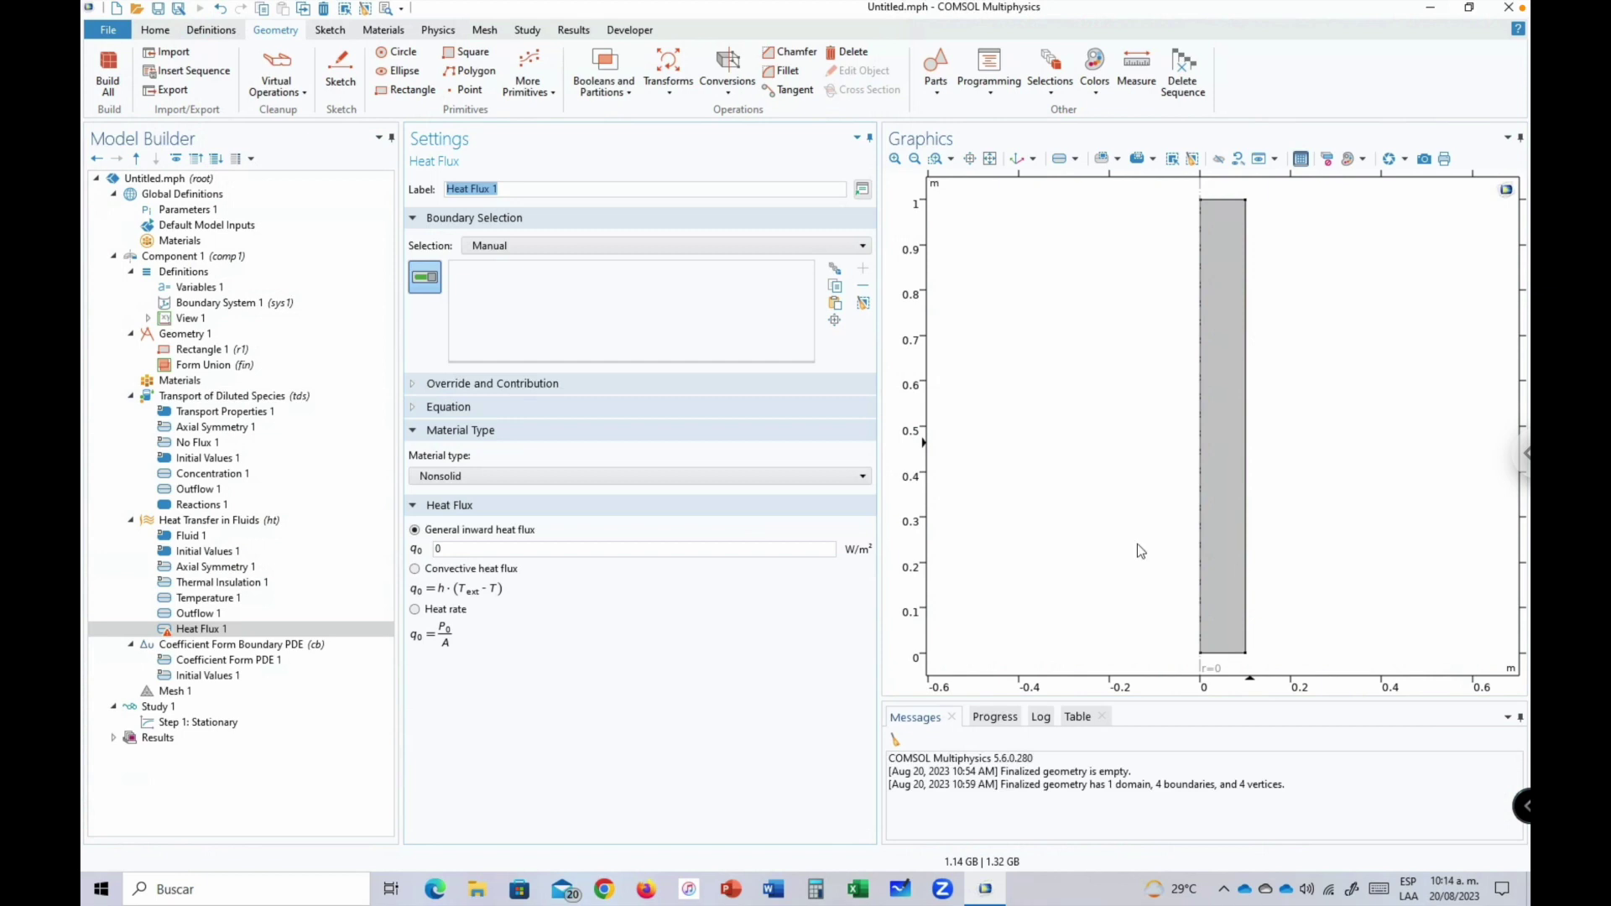
# Set the general inward heat flux to -Uk*(T-Tj) and apply the condition to the reactor's outer wall, boundary 4.
pyautogui.click(458, 550)
pyautogui.doubleClick(459, 550)
pyautogui.write('-UK')
pyautogui.press('BackSpace')
pyautogui.write('k*(')
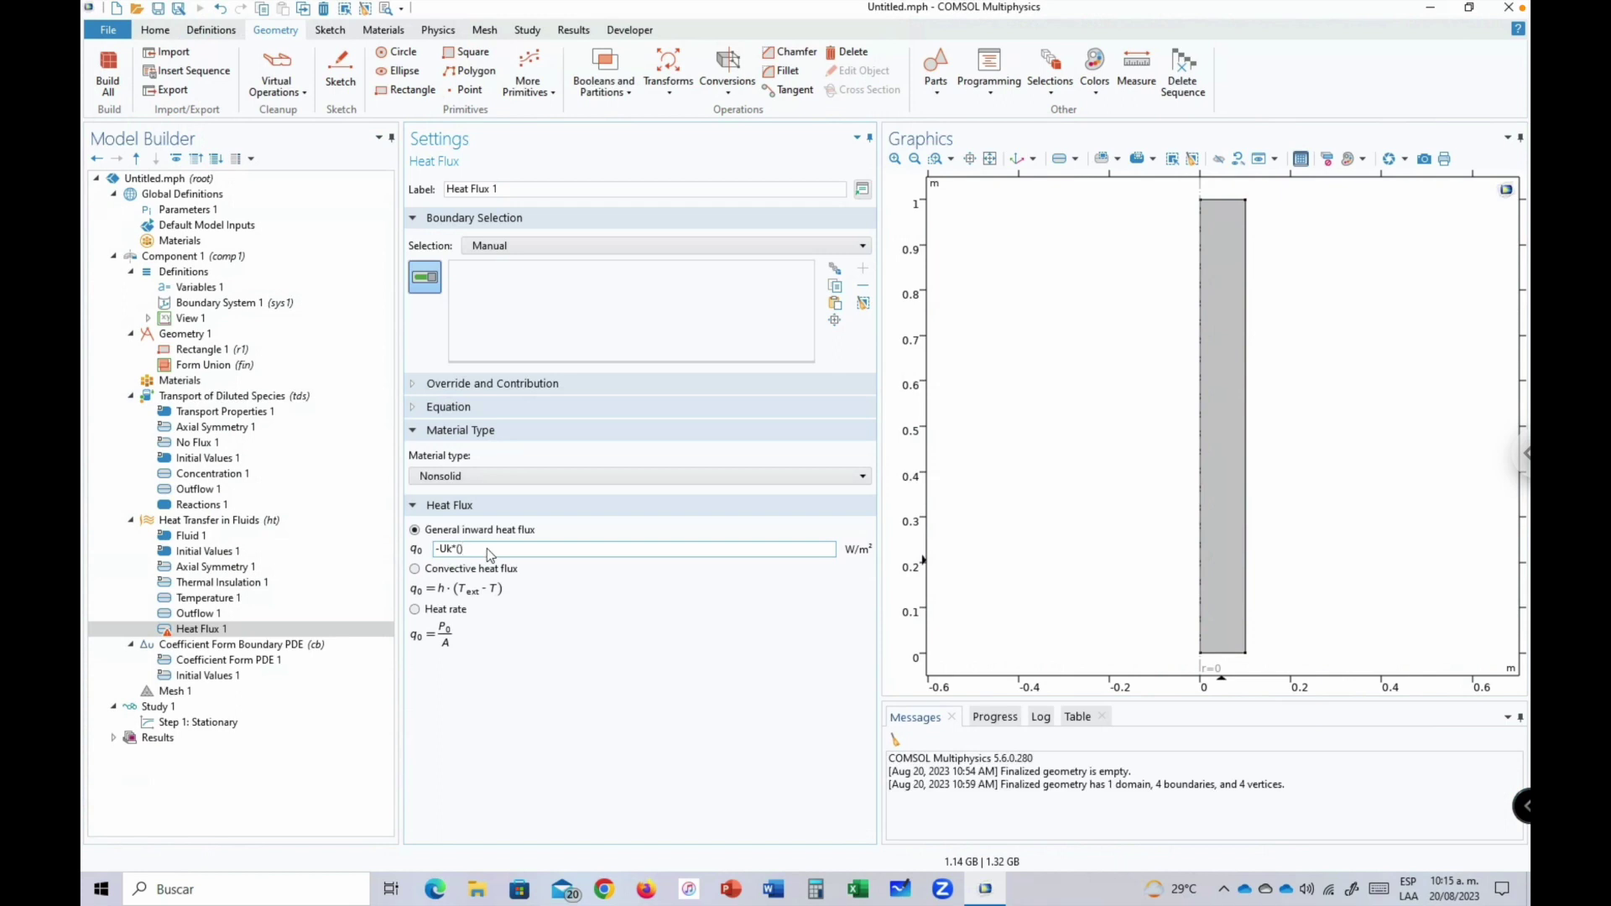
pyautogui.press('Left')
pyautogui.write('T-T')
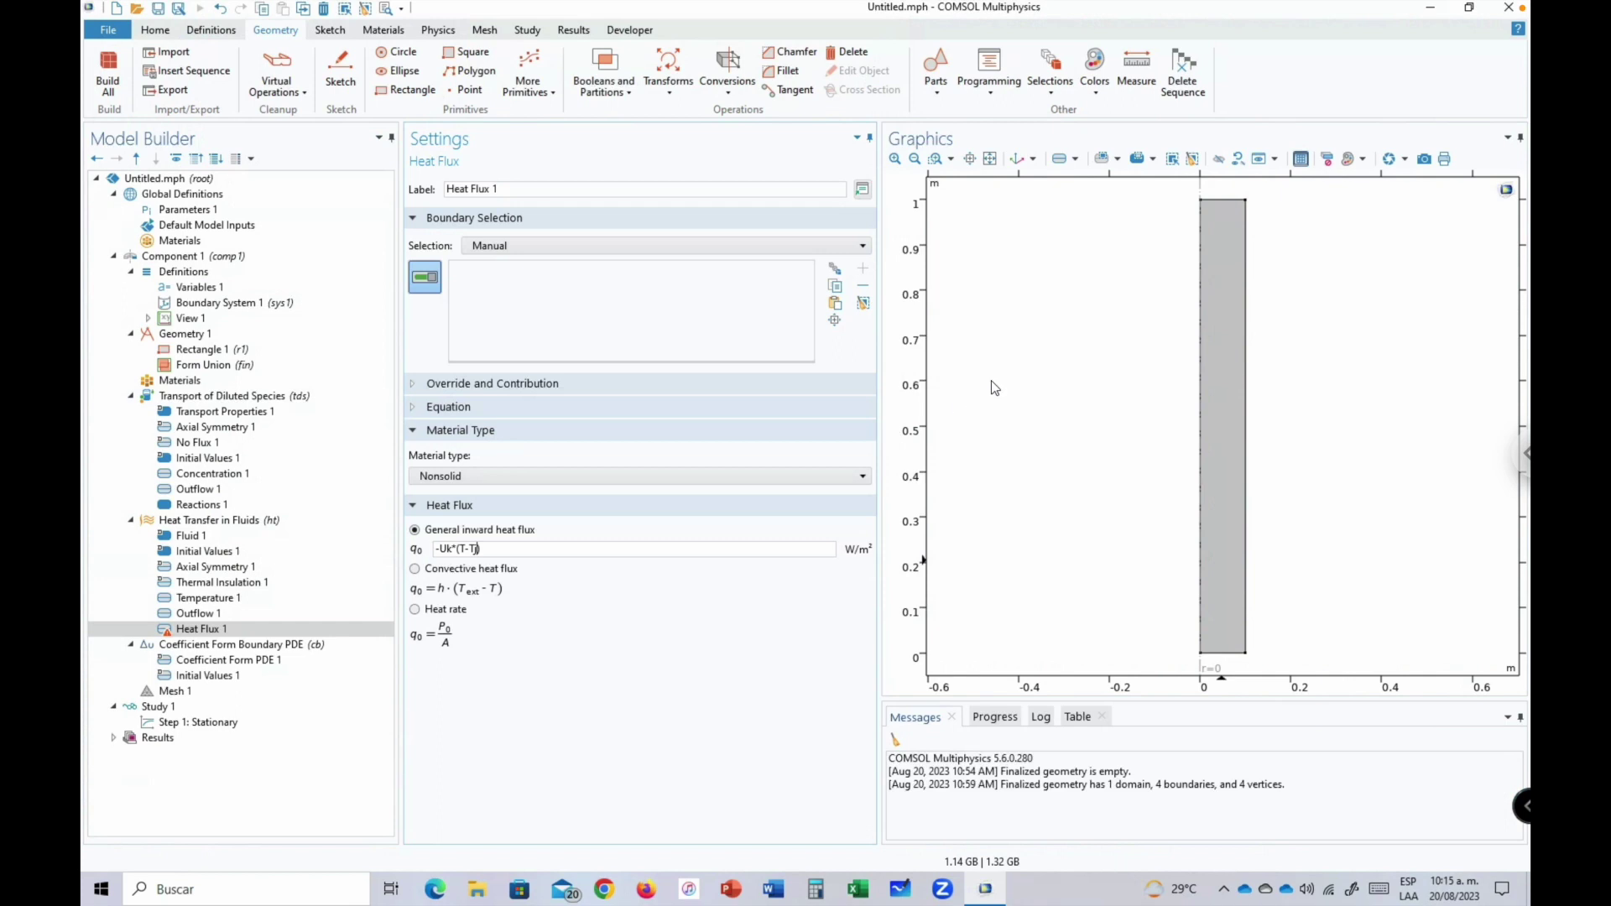
pyautogui.click(1247, 387)
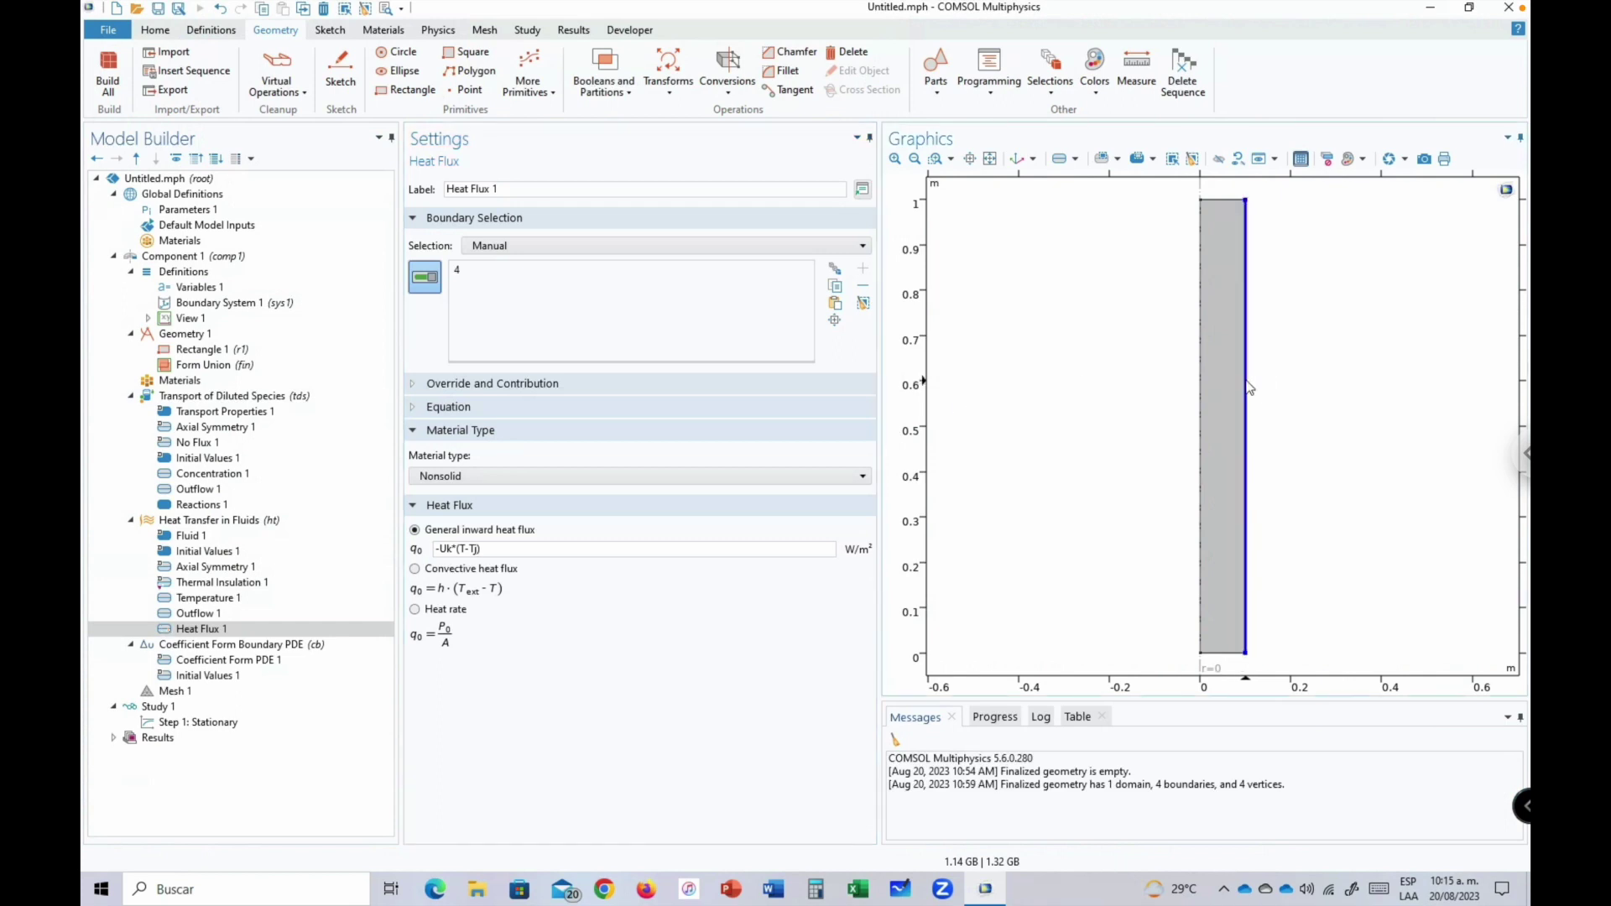
pyautogui.click(438, 550)
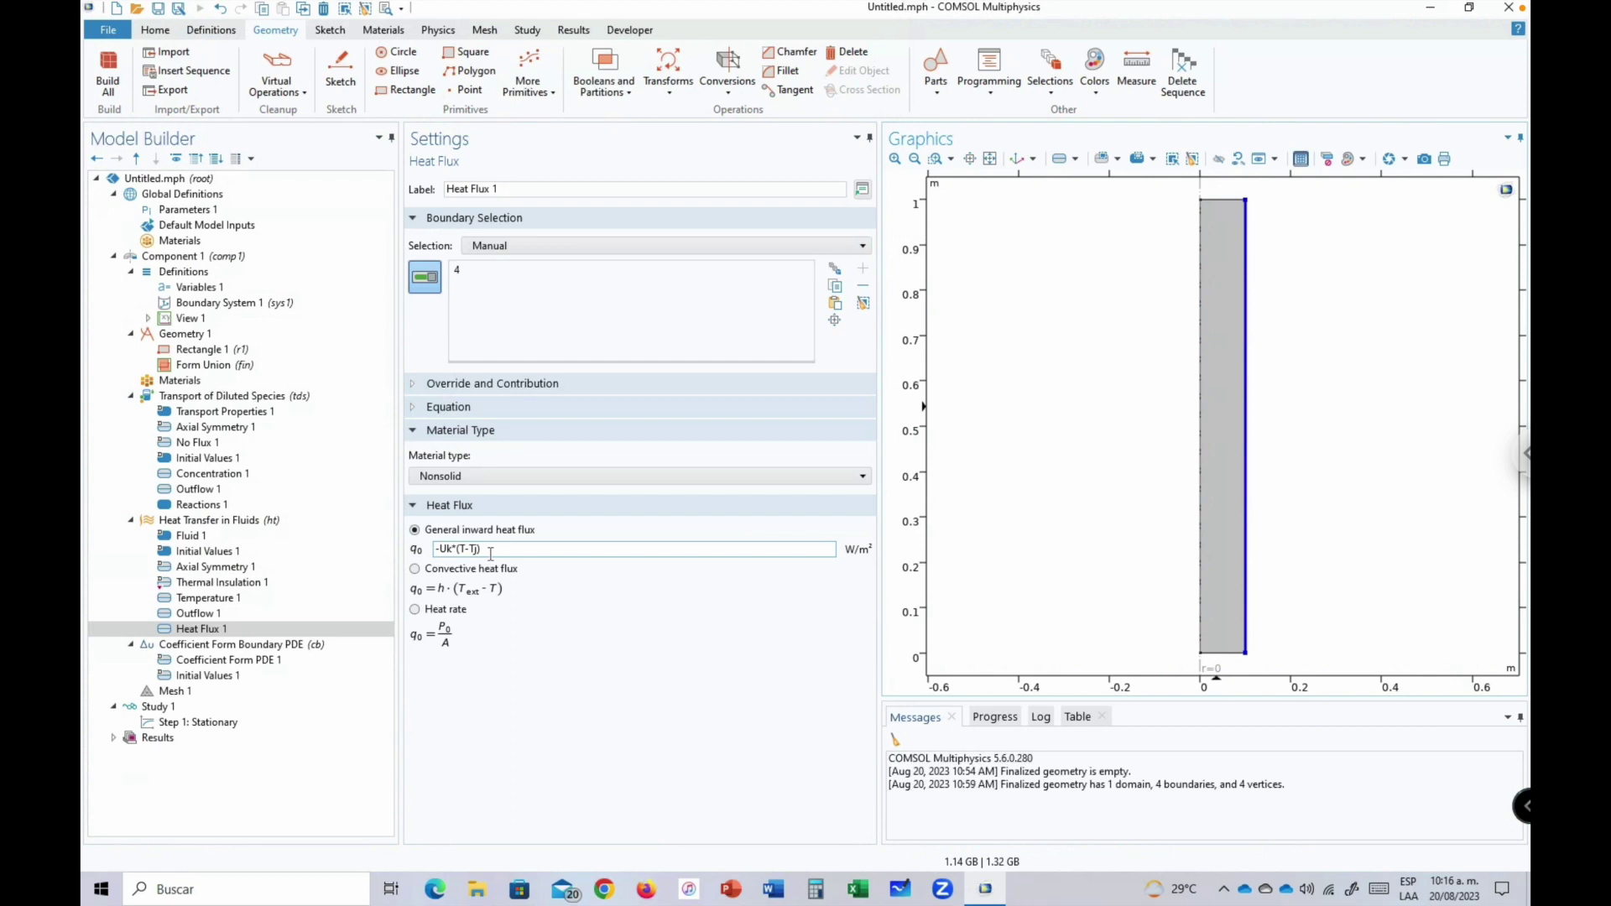
# Add a Heat Source to Heat Transfer in Fluids and apply it to the reactor domain.
pyautogui.rightClick(178, 529)
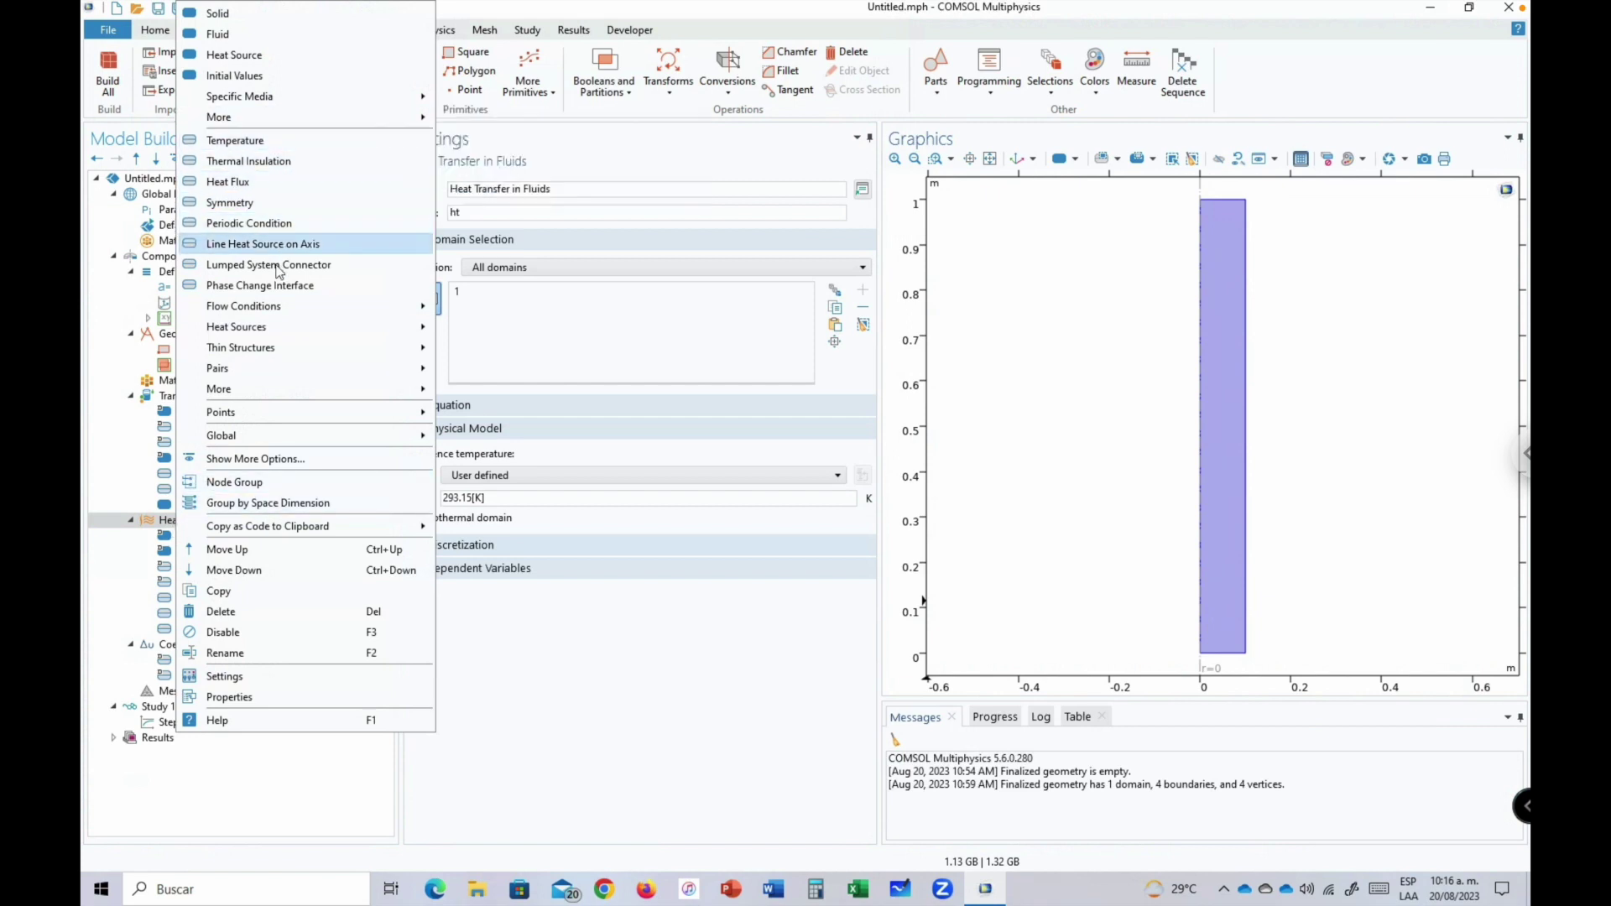
pyautogui.moveTo(292, 122)
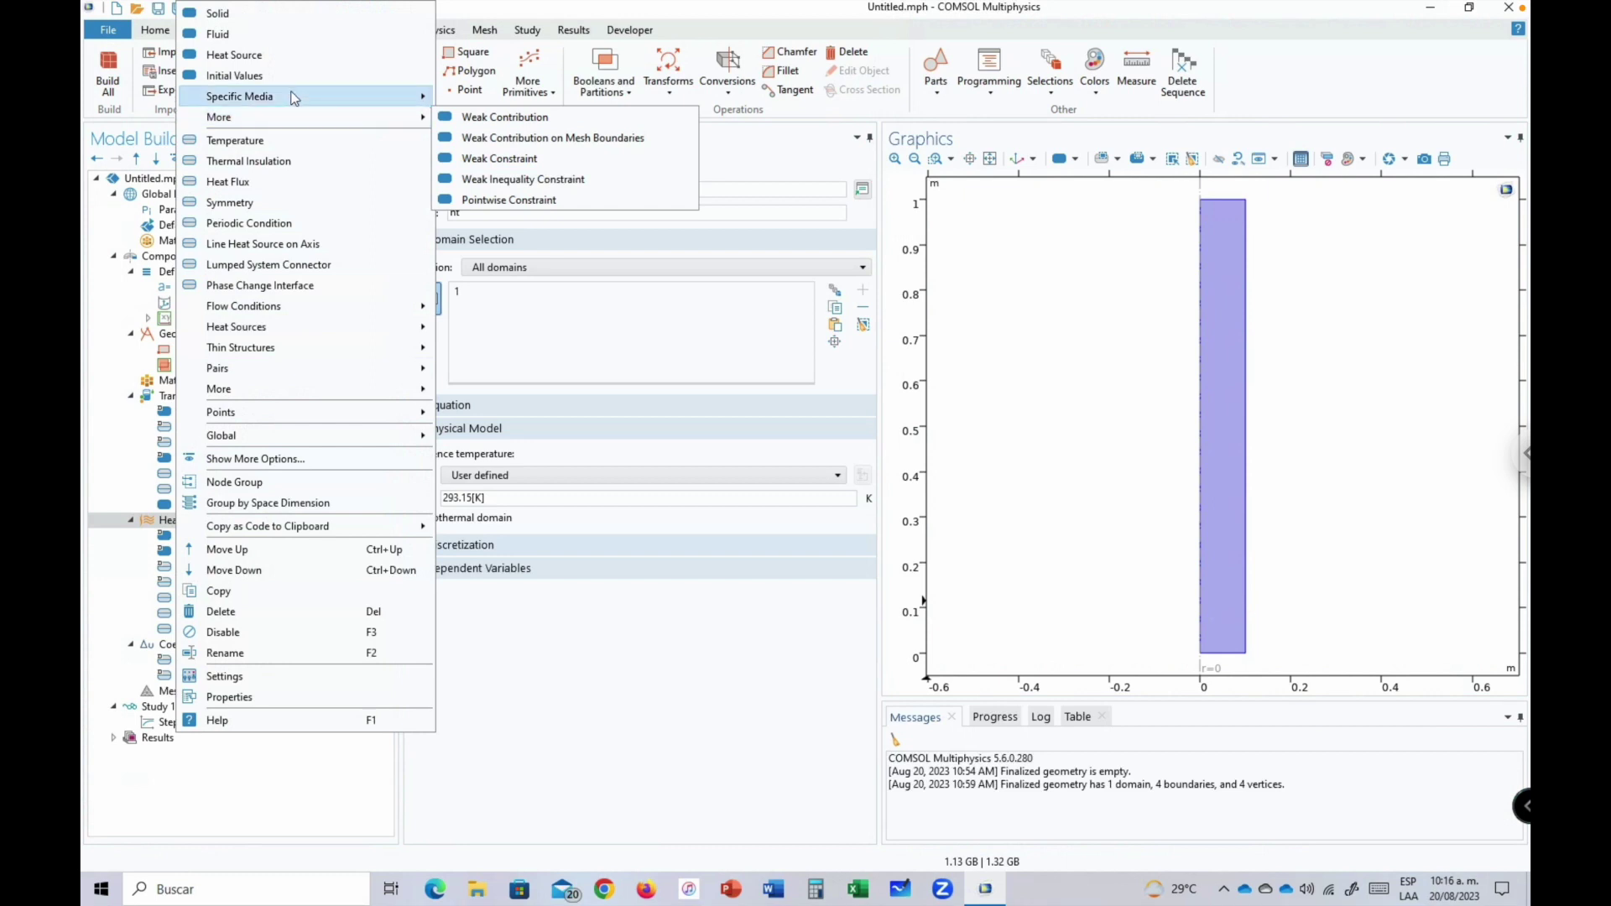
pyautogui.moveTo(291, 92)
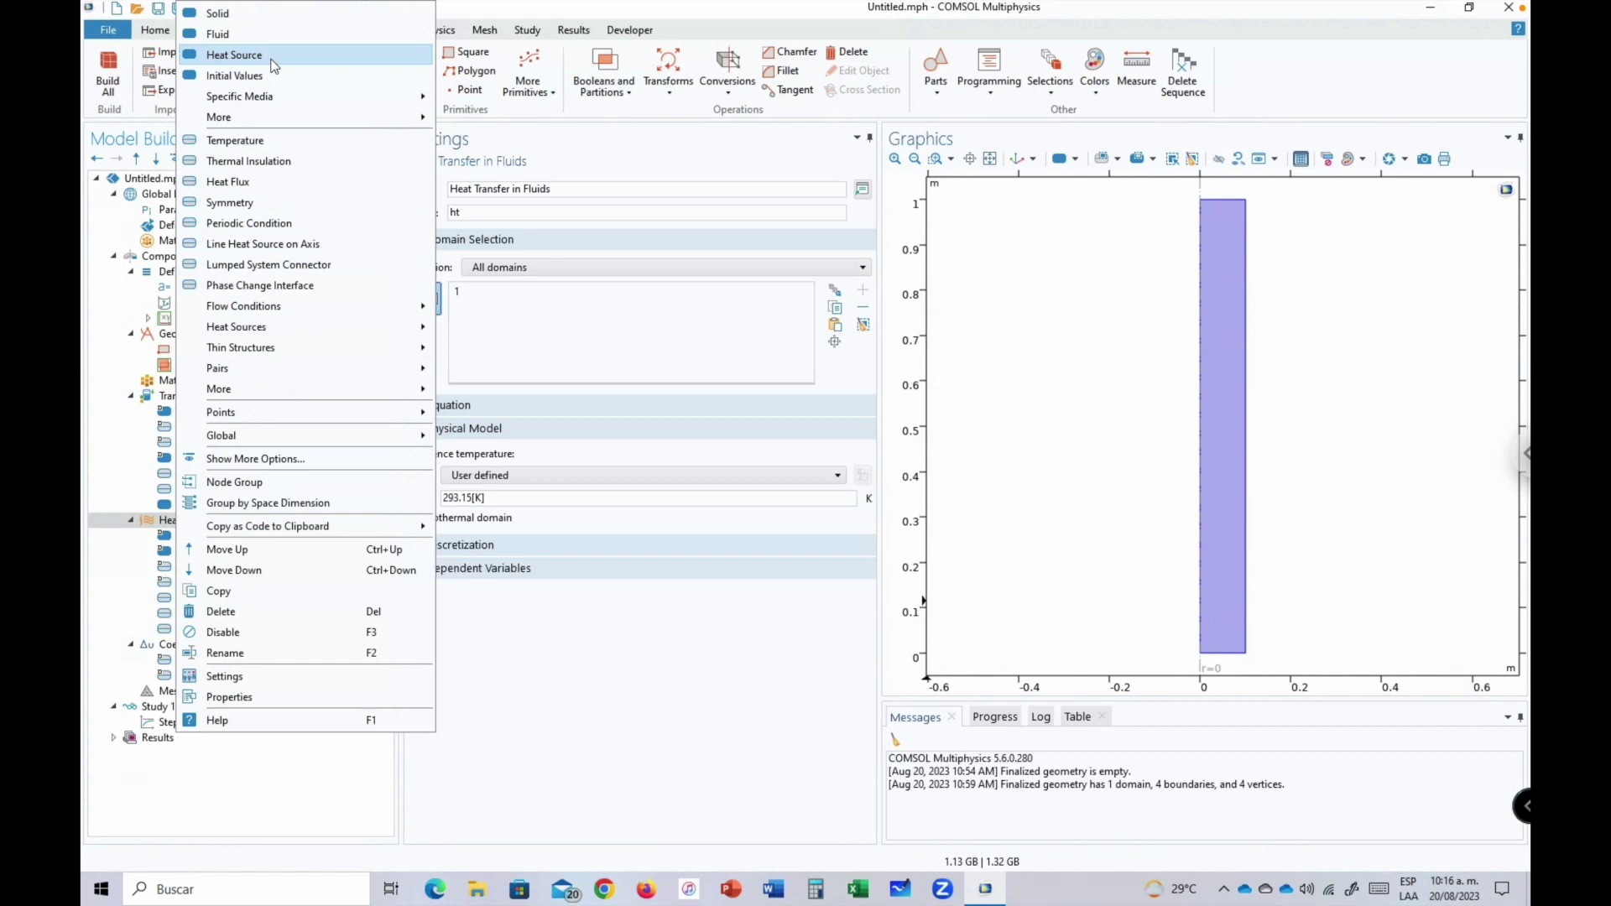
pyautogui.click(273, 66)
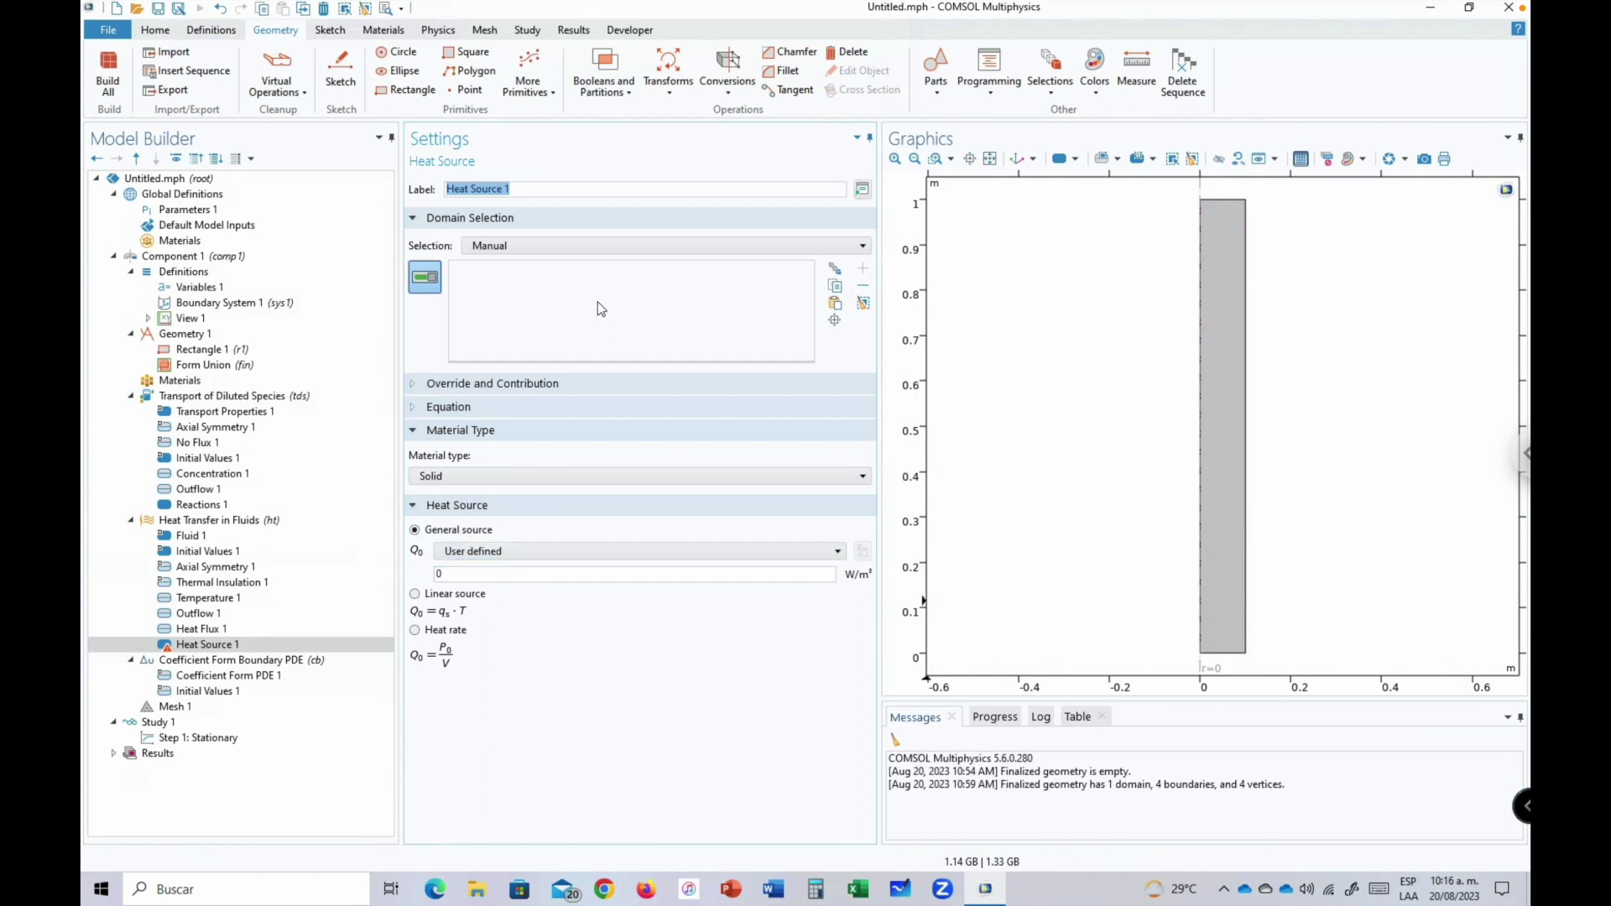
pyautogui.click(1227, 386)
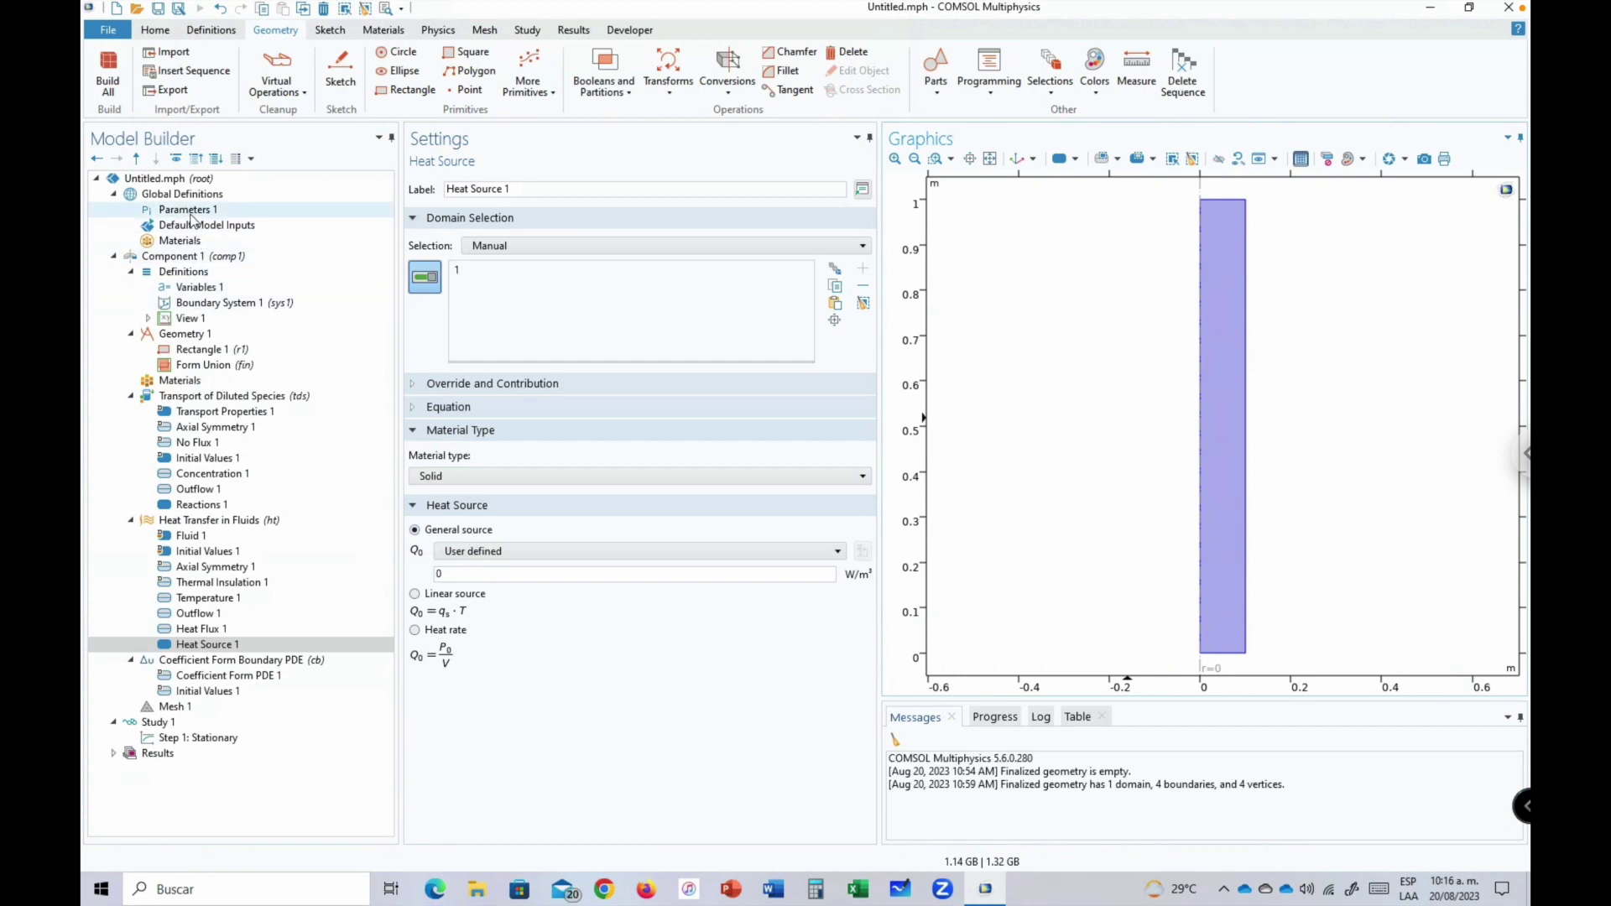
# Examine the heat production term Q in Variables 1 and the heat of reaction dHrx in Parameters 1.
pyautogui.click(197, 288)
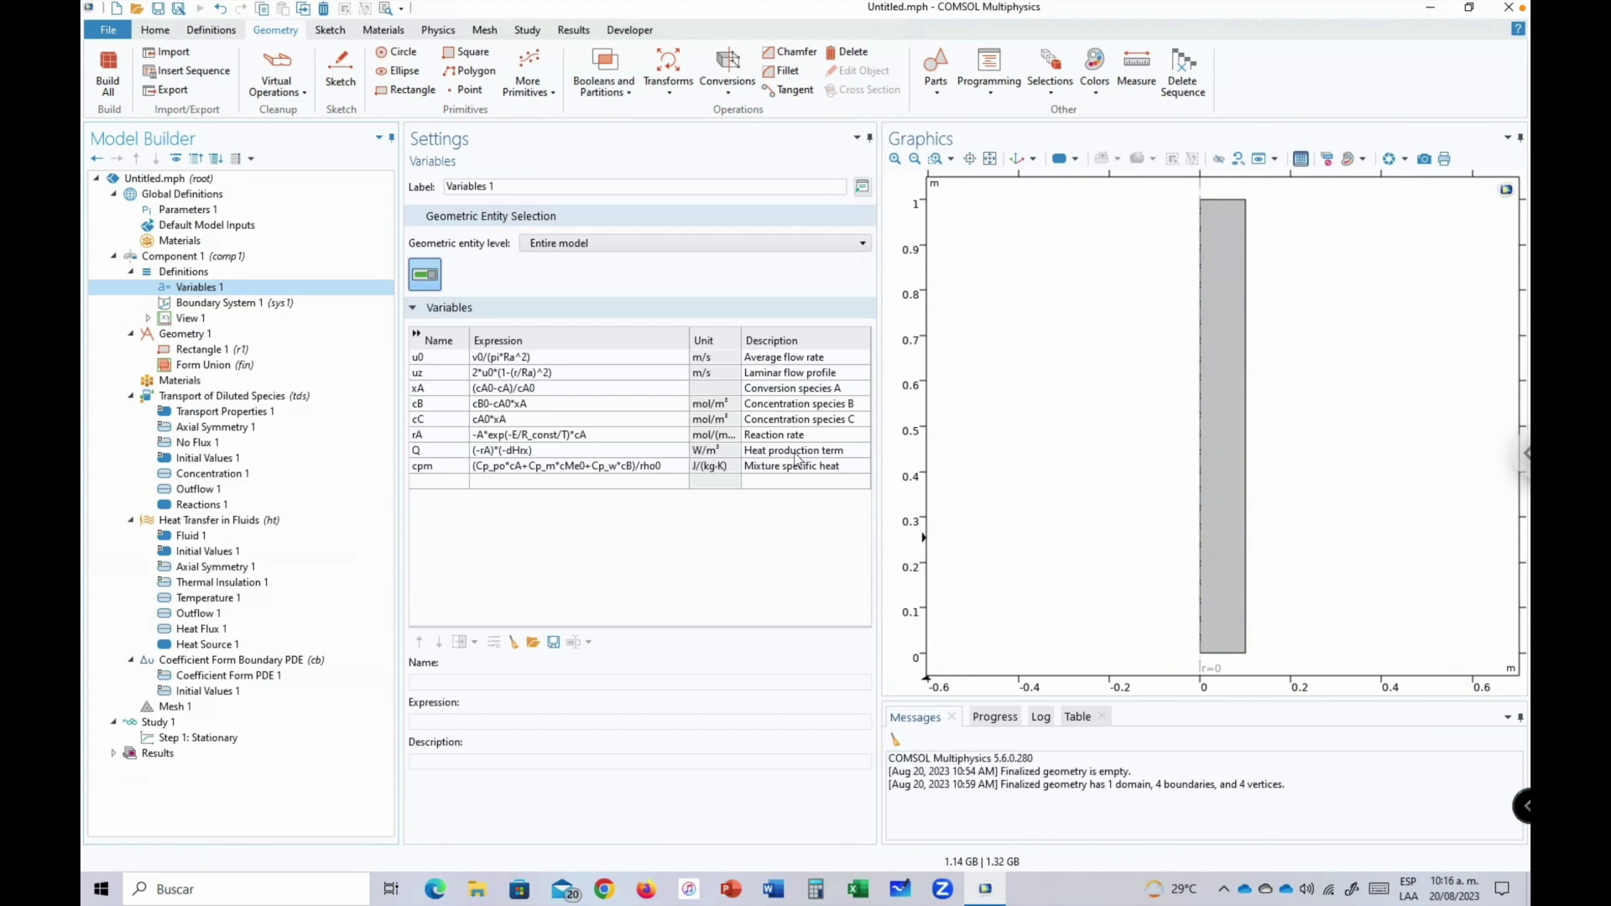
pyautogui.click(530, 450)
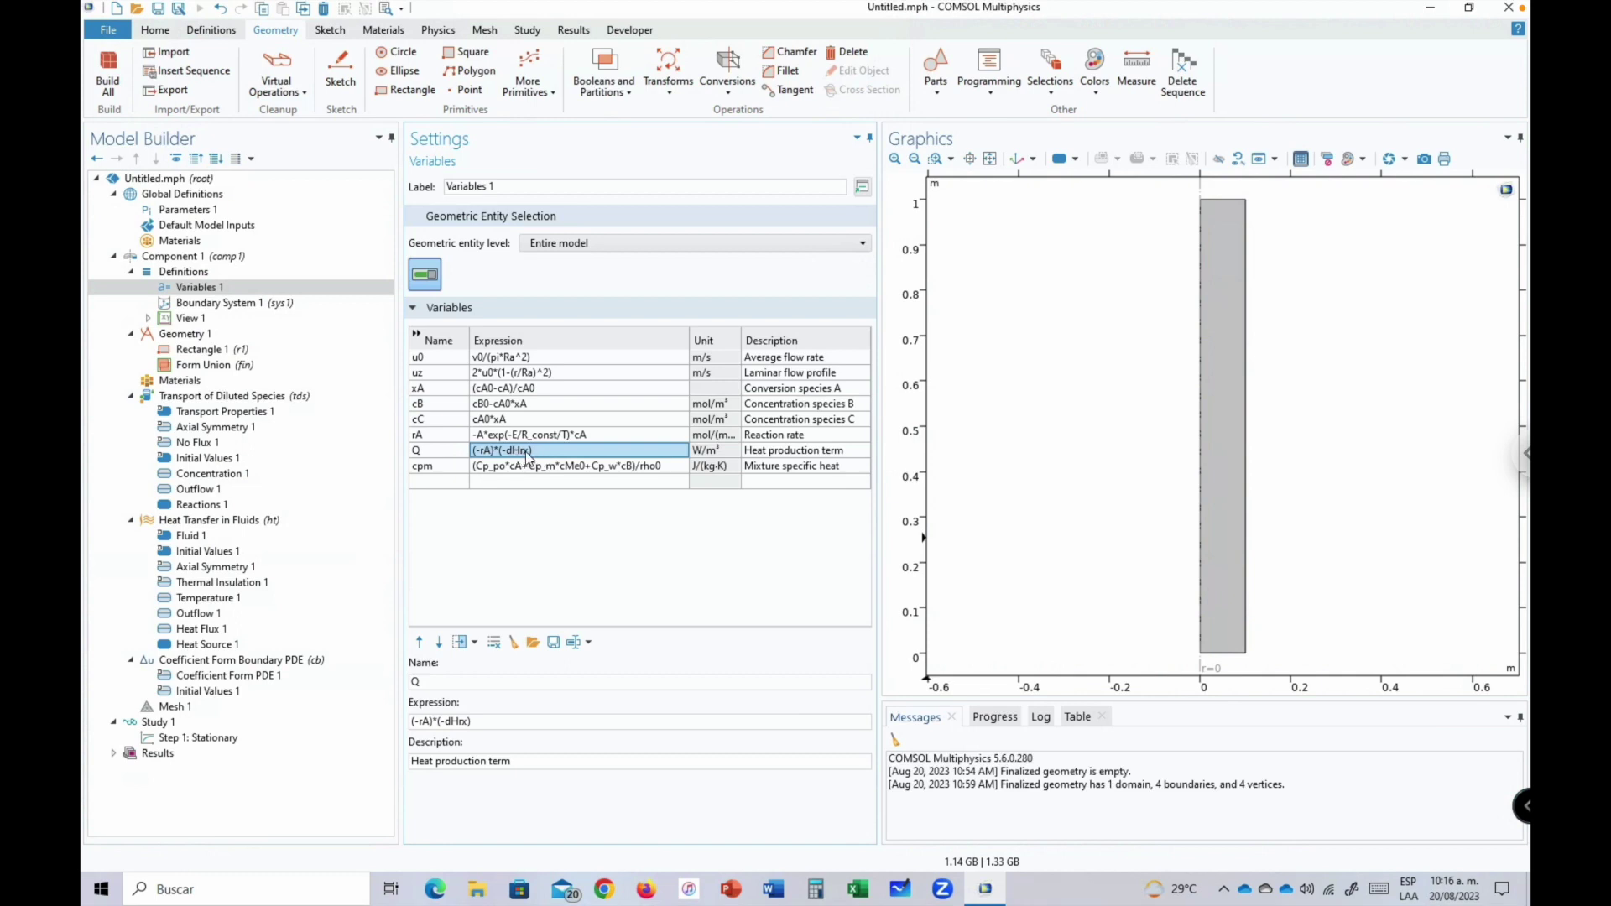
pyautogui.click(201, 211)
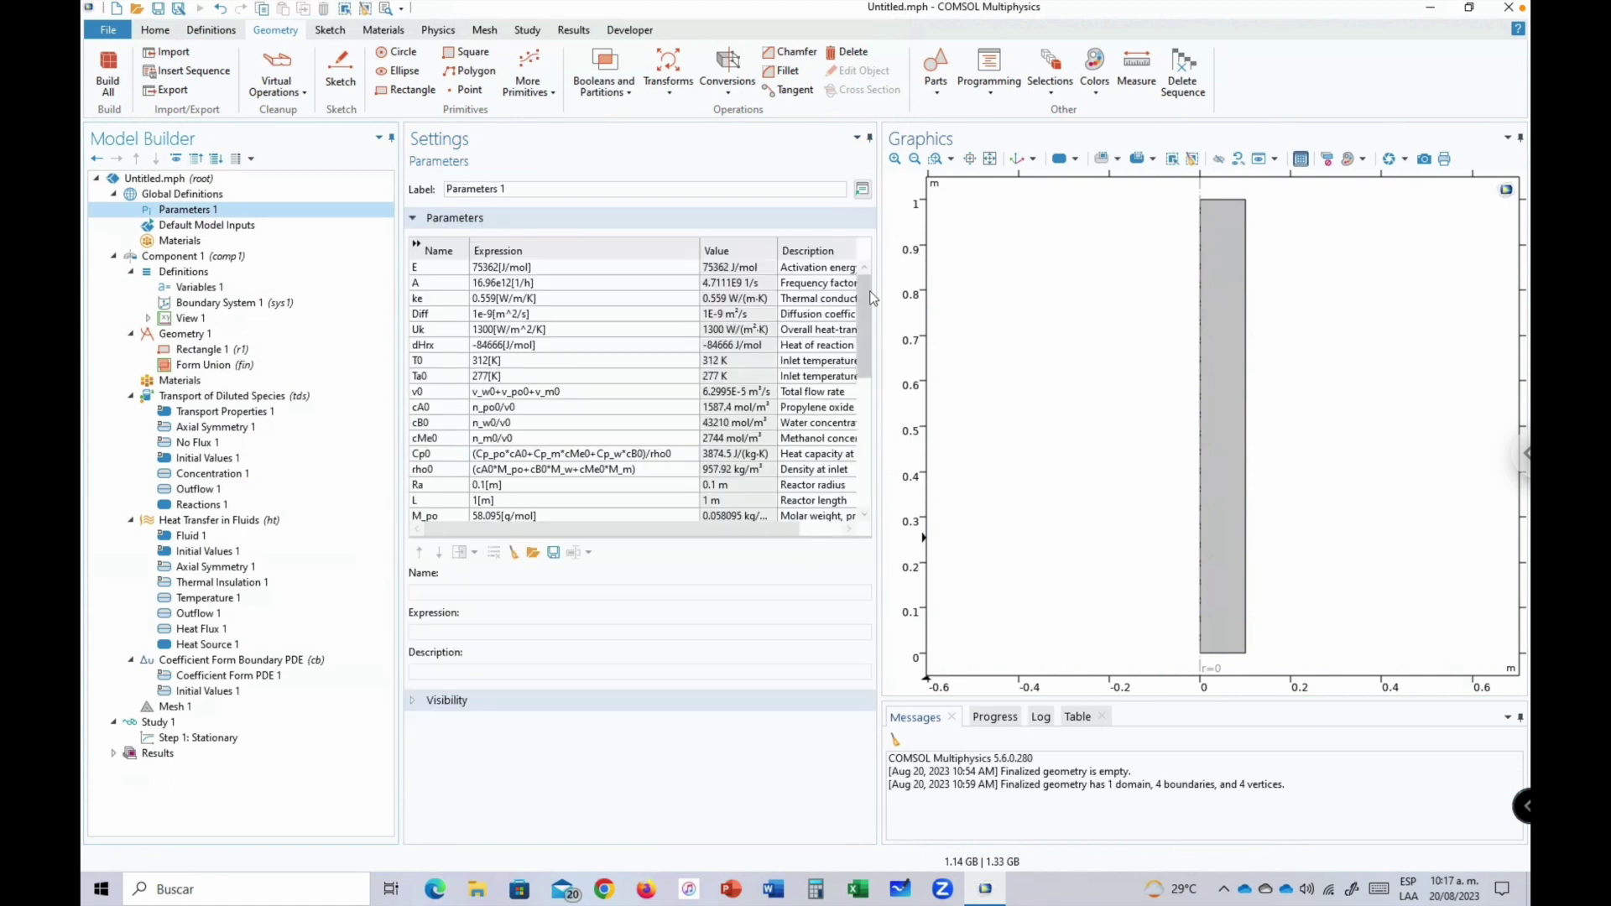
pyautogui.moveTo(869, 322)
pyautogui.mouseDown()
pyautogui.moveTo(863, 442)
pyautogui.moveTo(868, 315)
pyautogui.mouseUp()
pyautogui.click(495, 346)
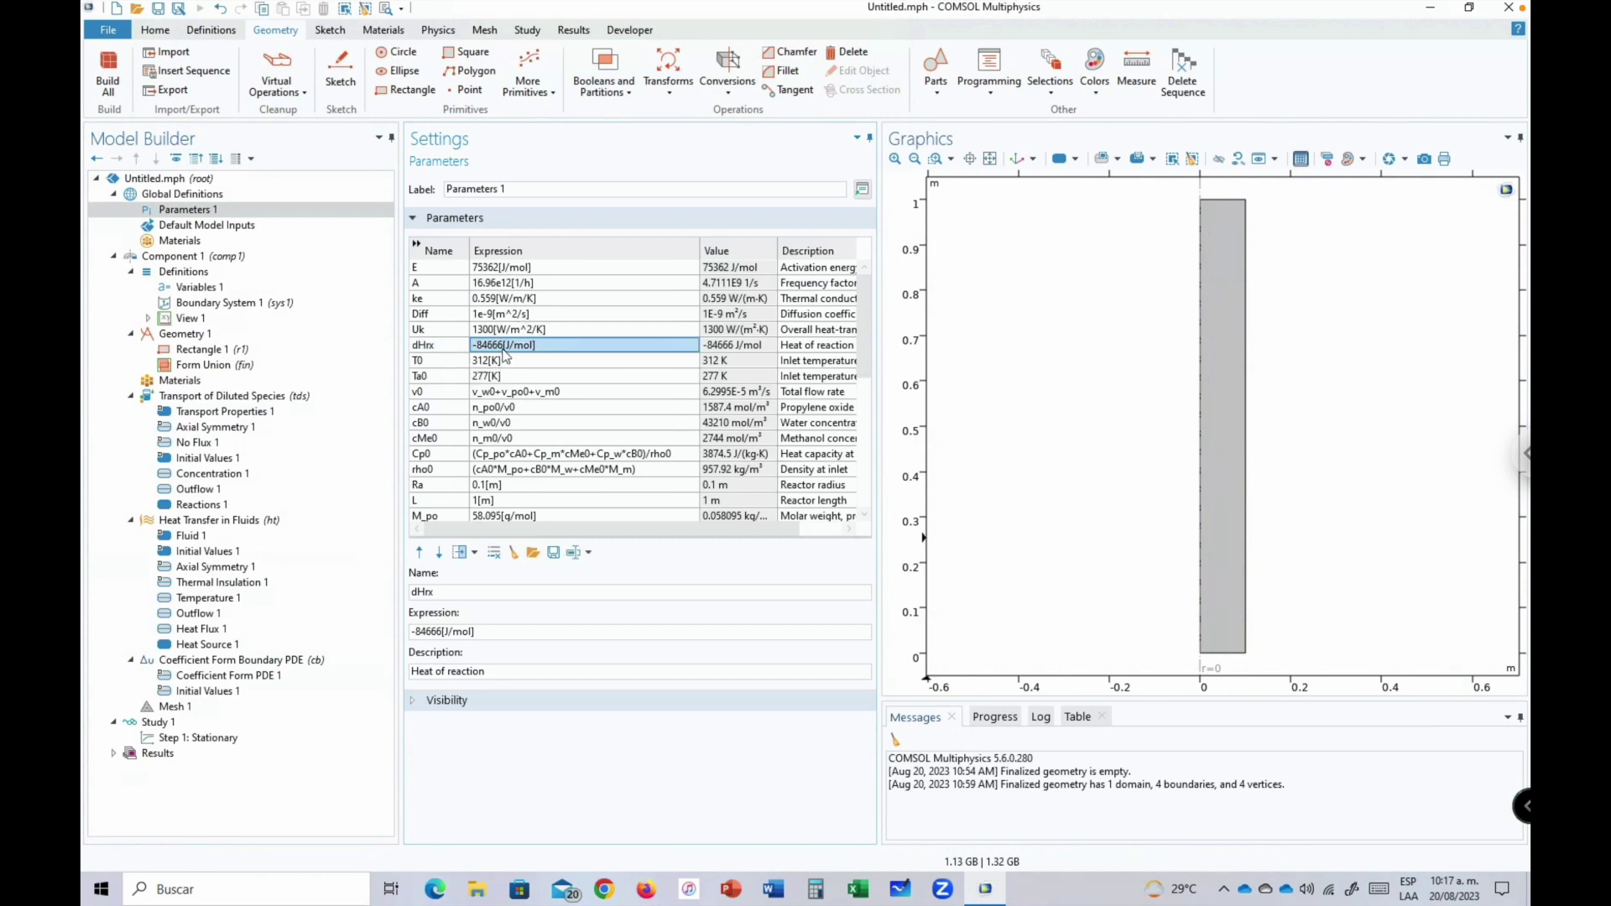
# Set the user-defined general source of Heat Source 1 to Q.
pyautogui.click(204, 645)
pyautogui.doubleClick(459, 577)
pyautogui.write('Q')
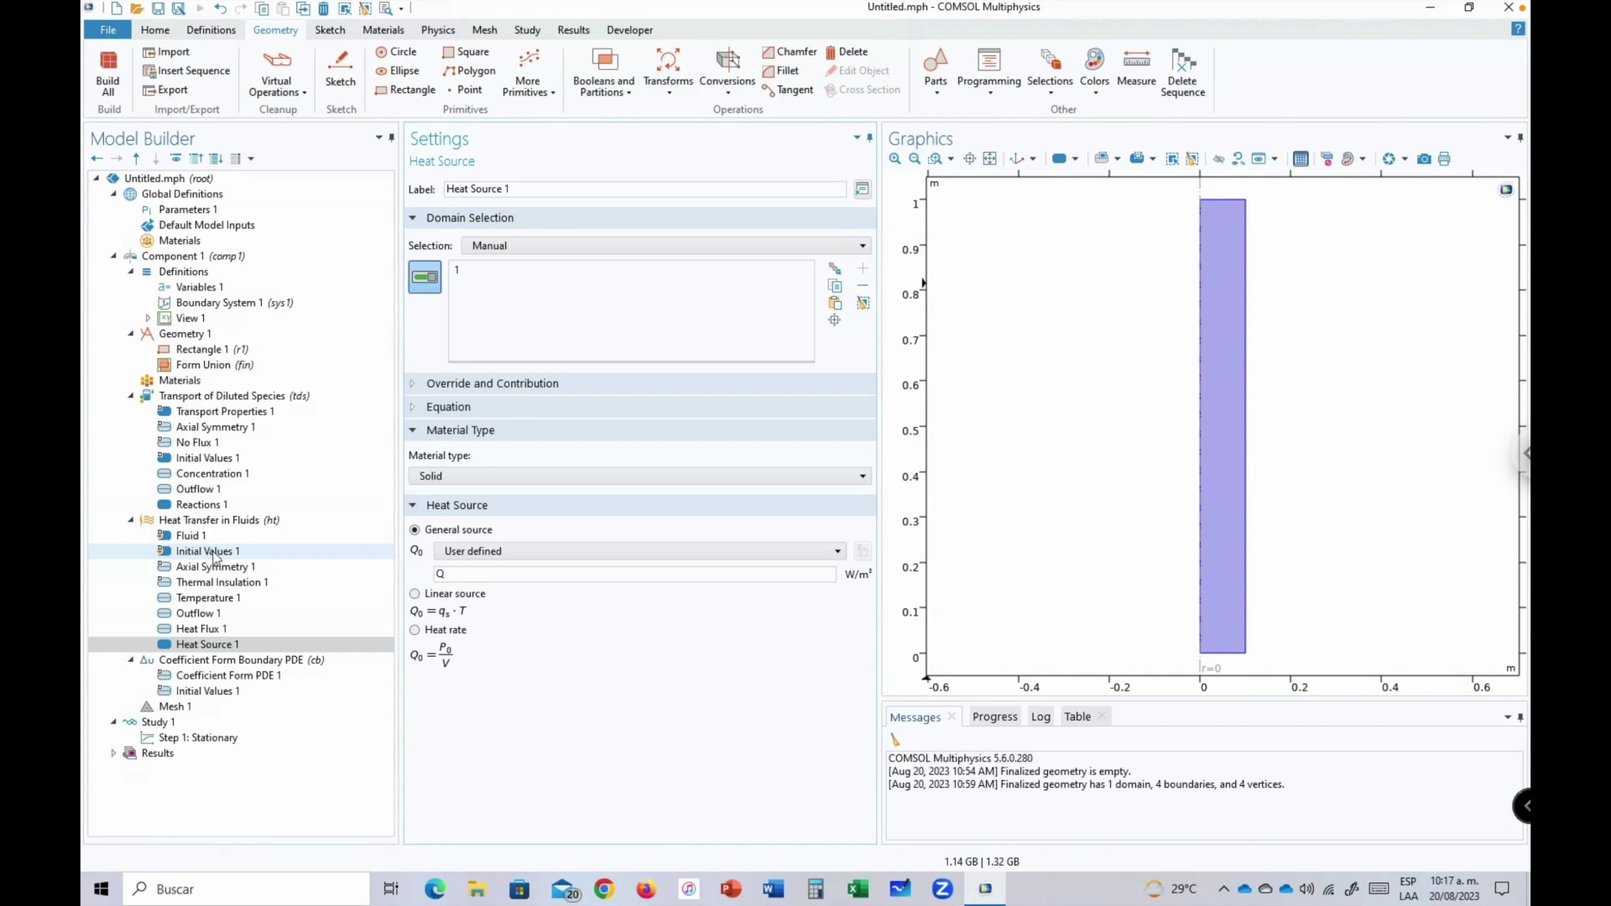
# Review the Outflow, Heat Flux and Heat Source nodes of the heat transfer physics and open the Coefficient Form Boundary PDE settings.
pyautogui.click(208, 616)
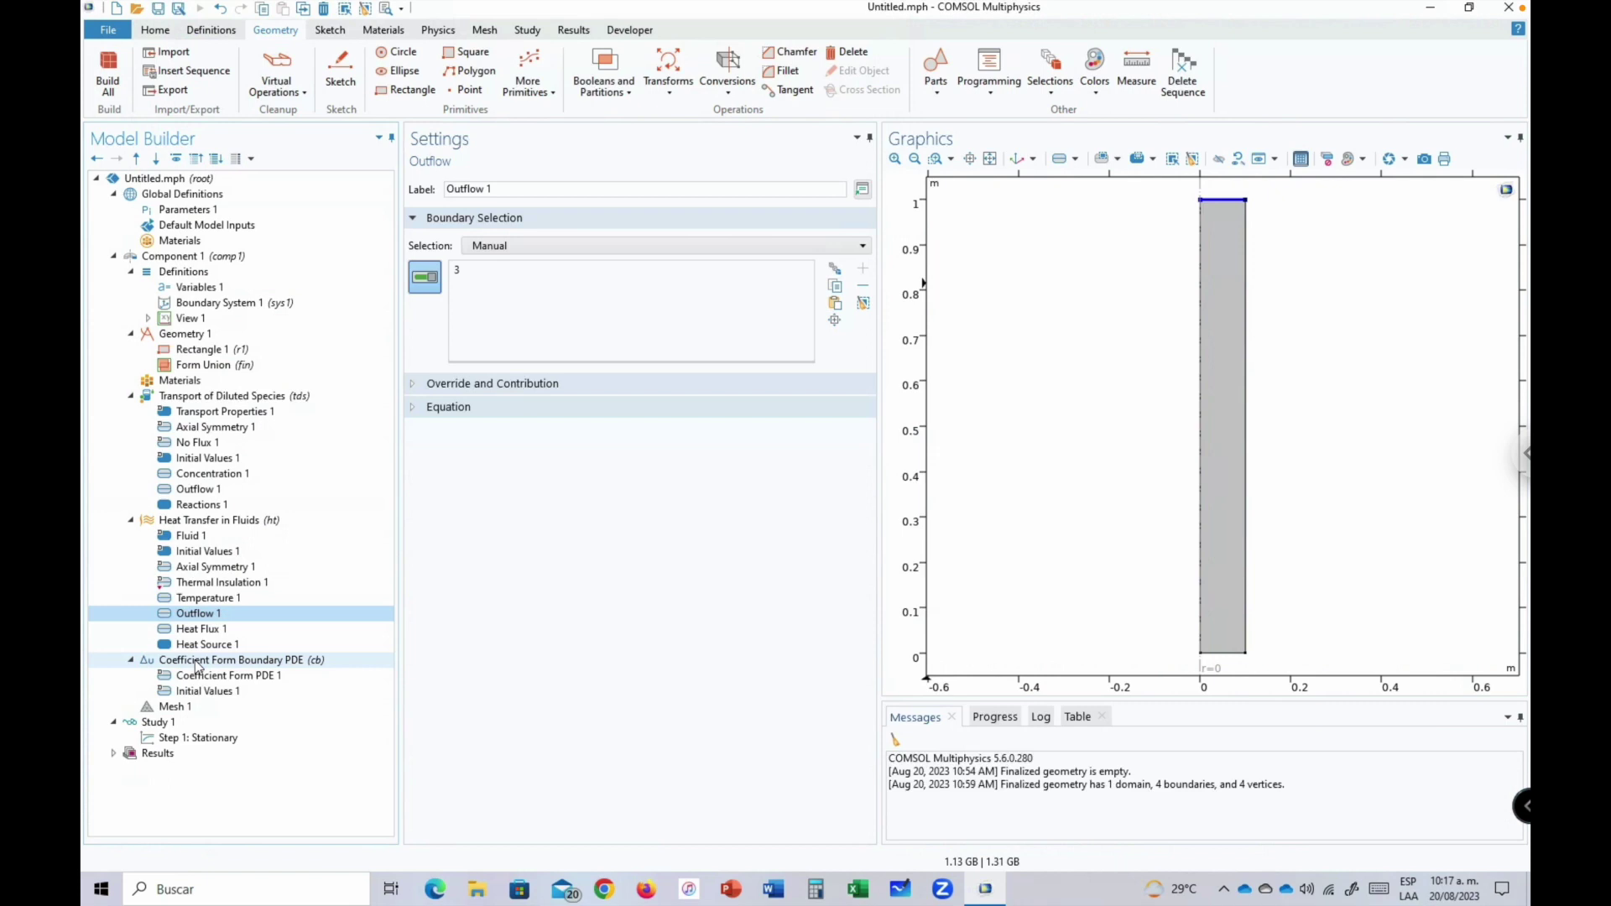
pyautogui.click(205, 646)
pyautogui.click(202, 630)
pyautogui.click(200, 645)
pyautogui.click(233, 662)
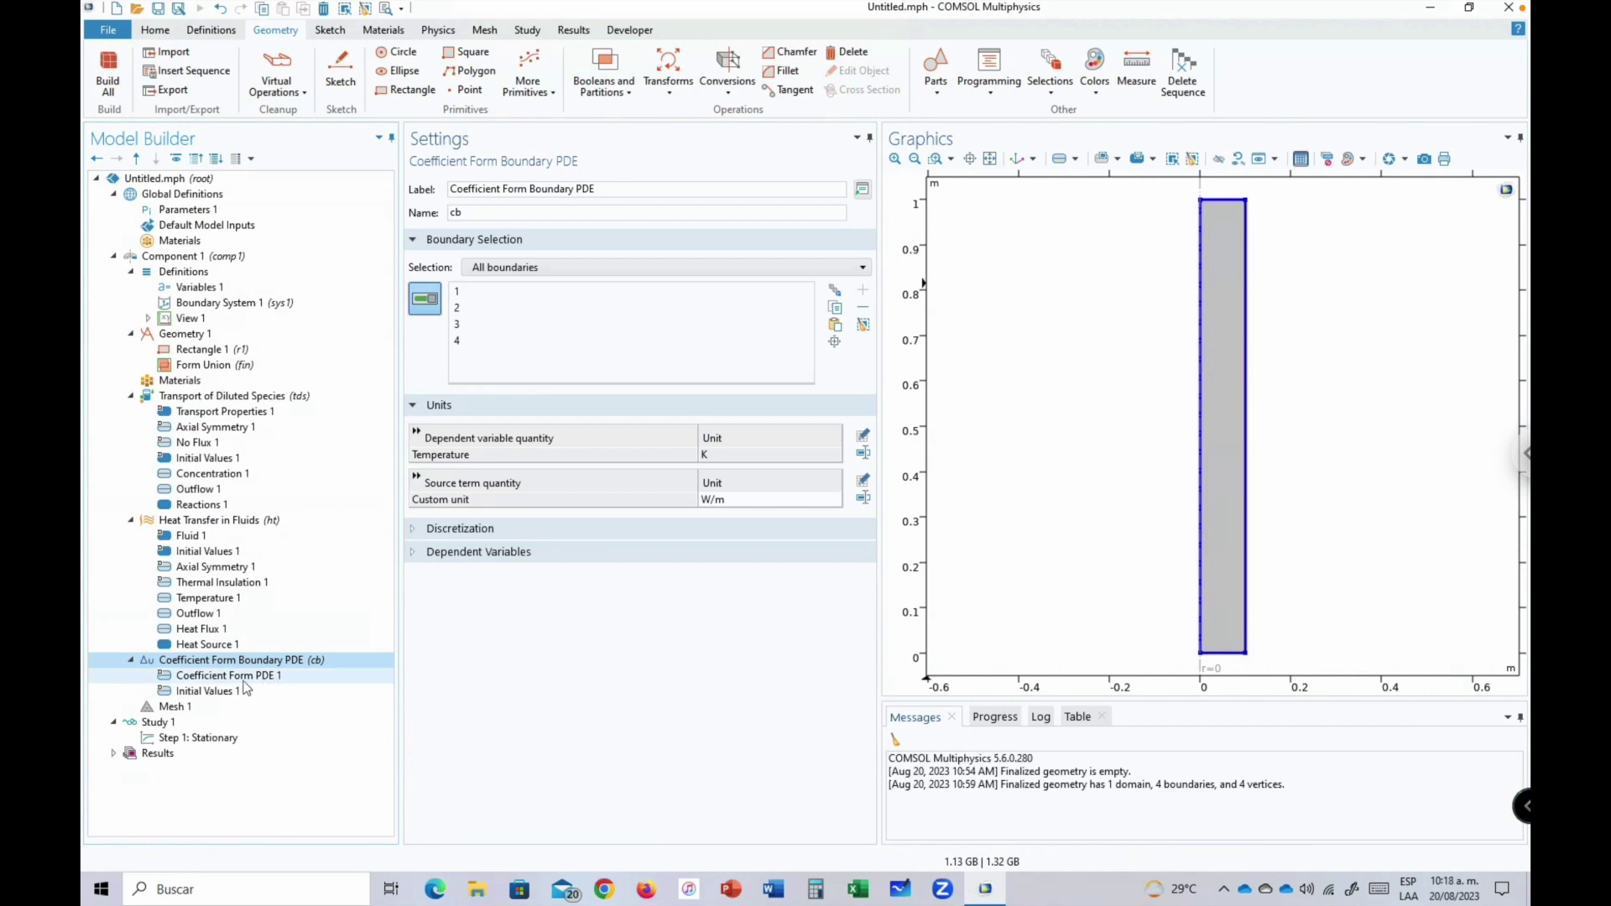
# Restrict the Coefficient Form Boundary PDE to boundary 4 by removing boundaries 1, 2 and 3, and check its dependent variable settings.
pyautogui.click(471, 293)
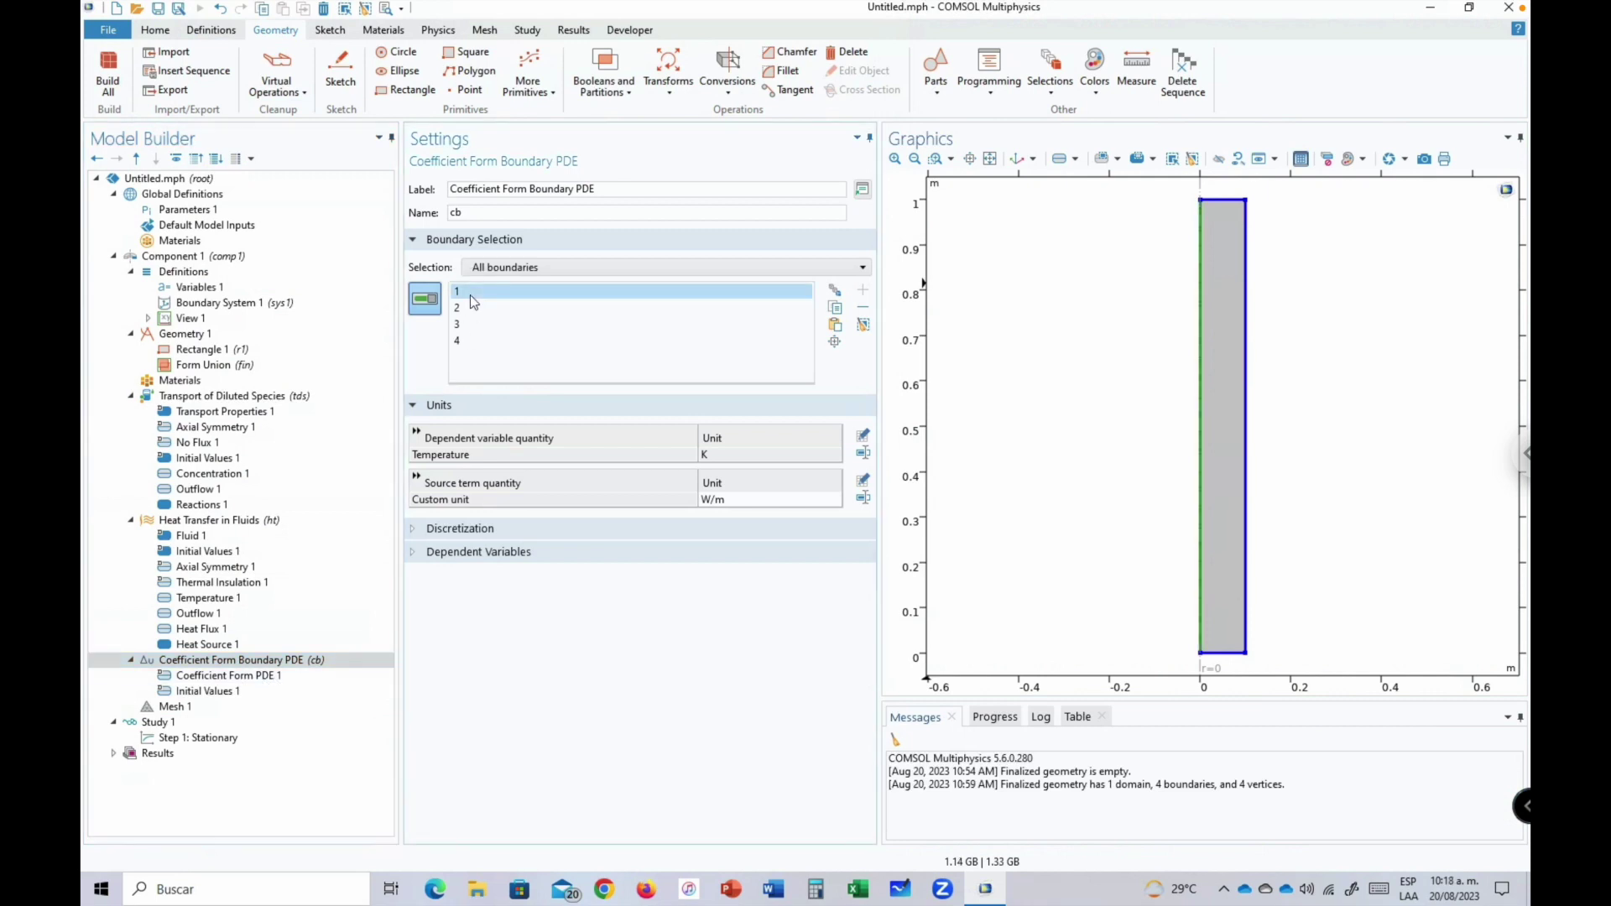
pyautogui.keyDown('shift'); pyautogui.click(472, 325); pyautogui.keyUp('shift')
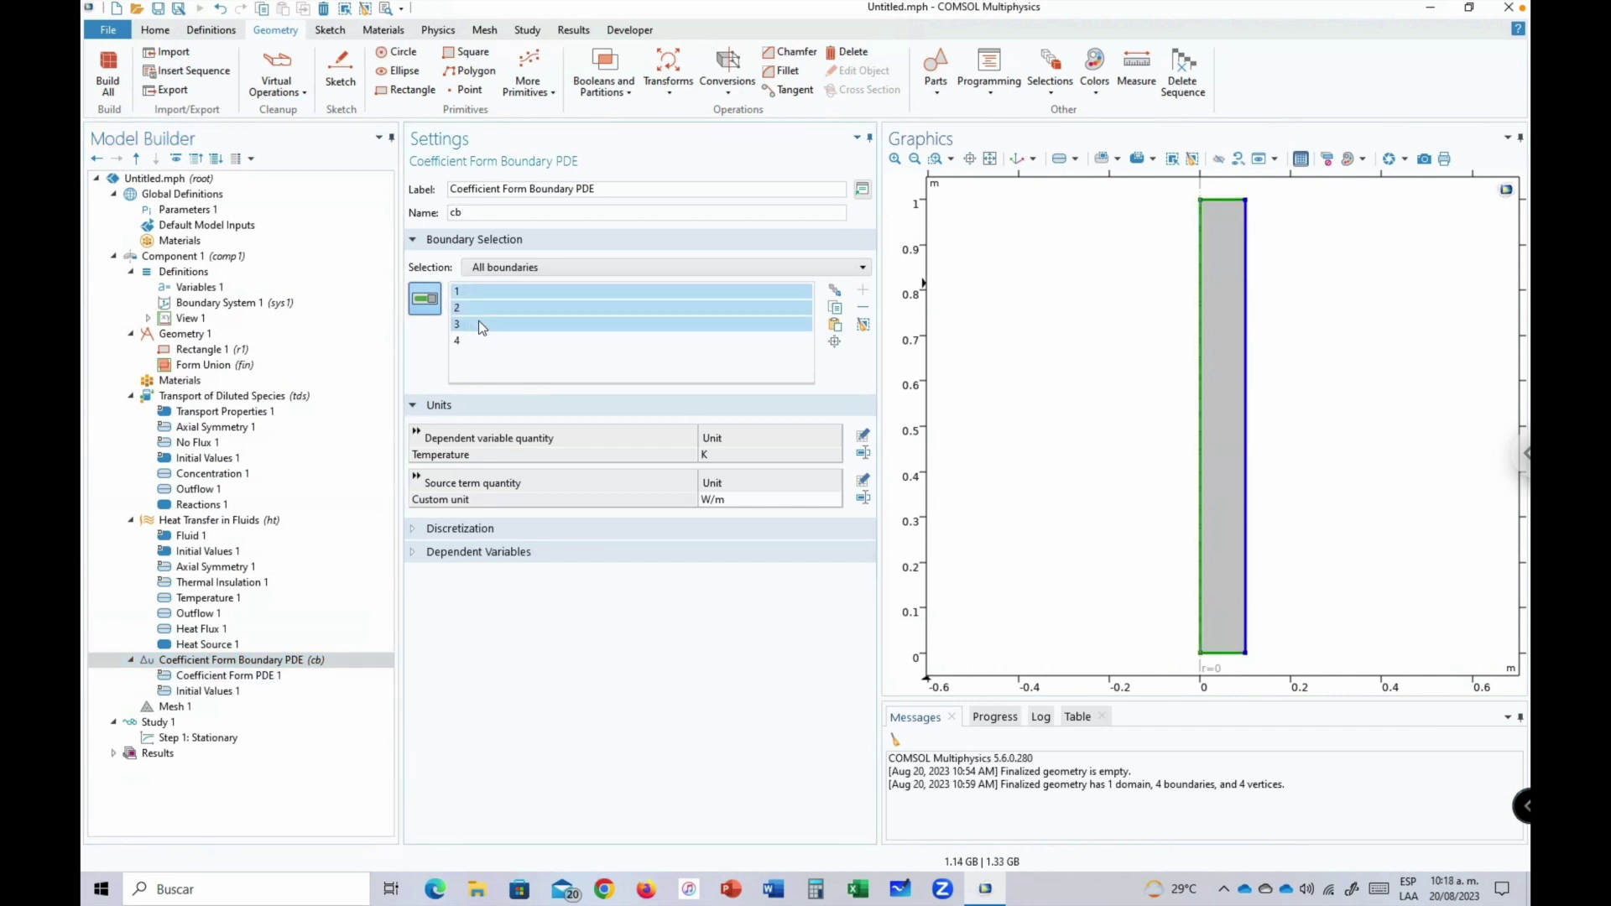
pyautogui.click(863, 308)
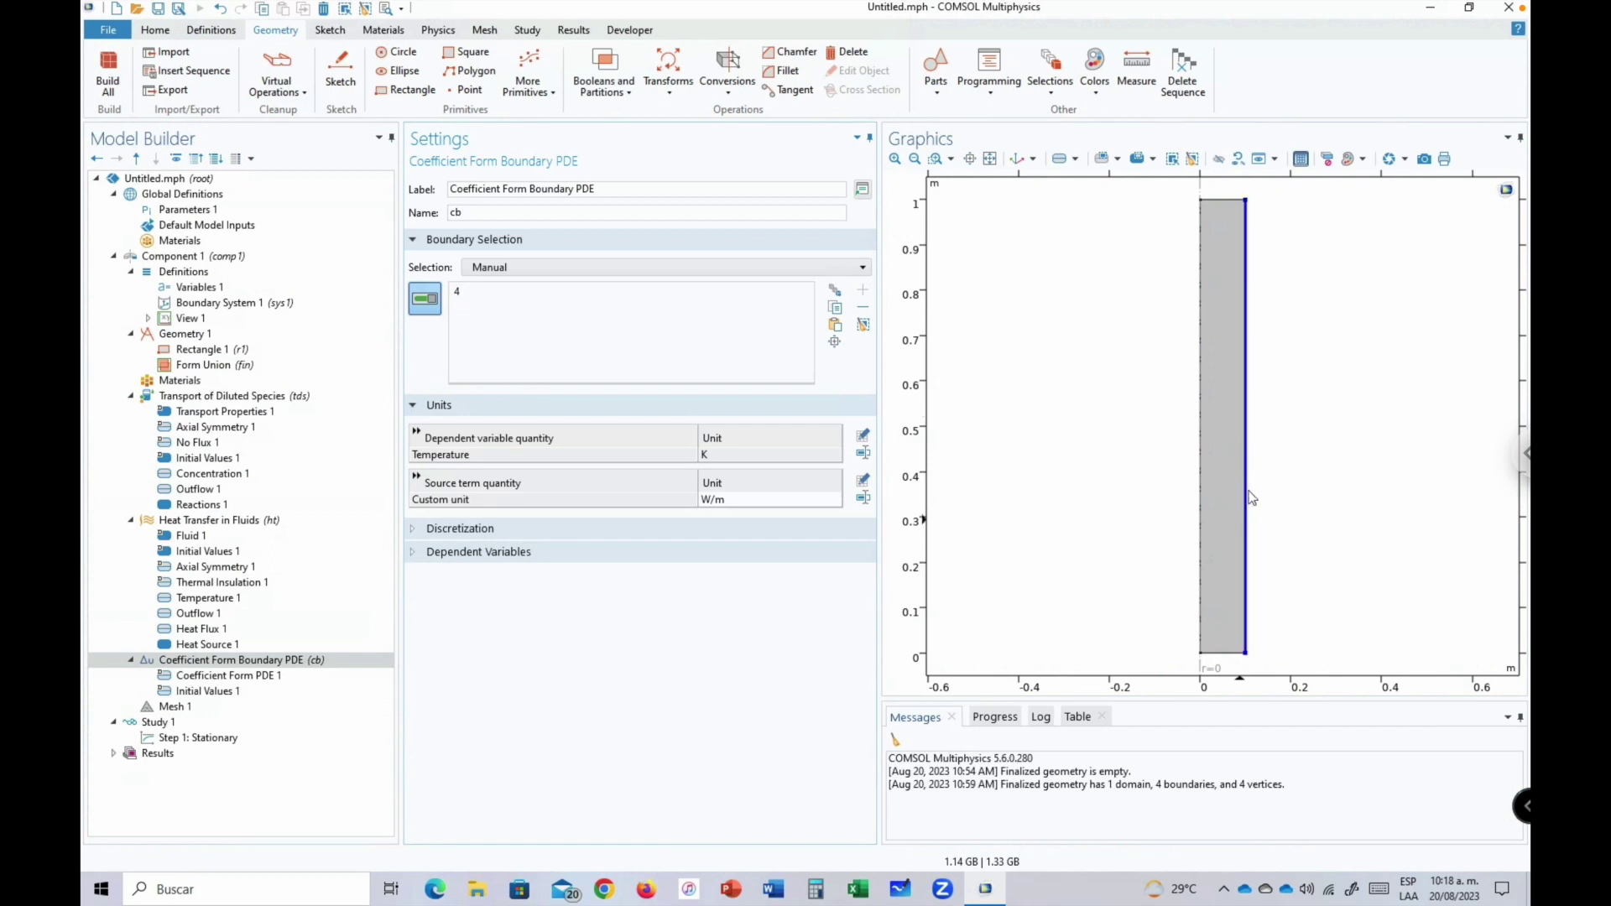
pyautogui.click(463, 556)
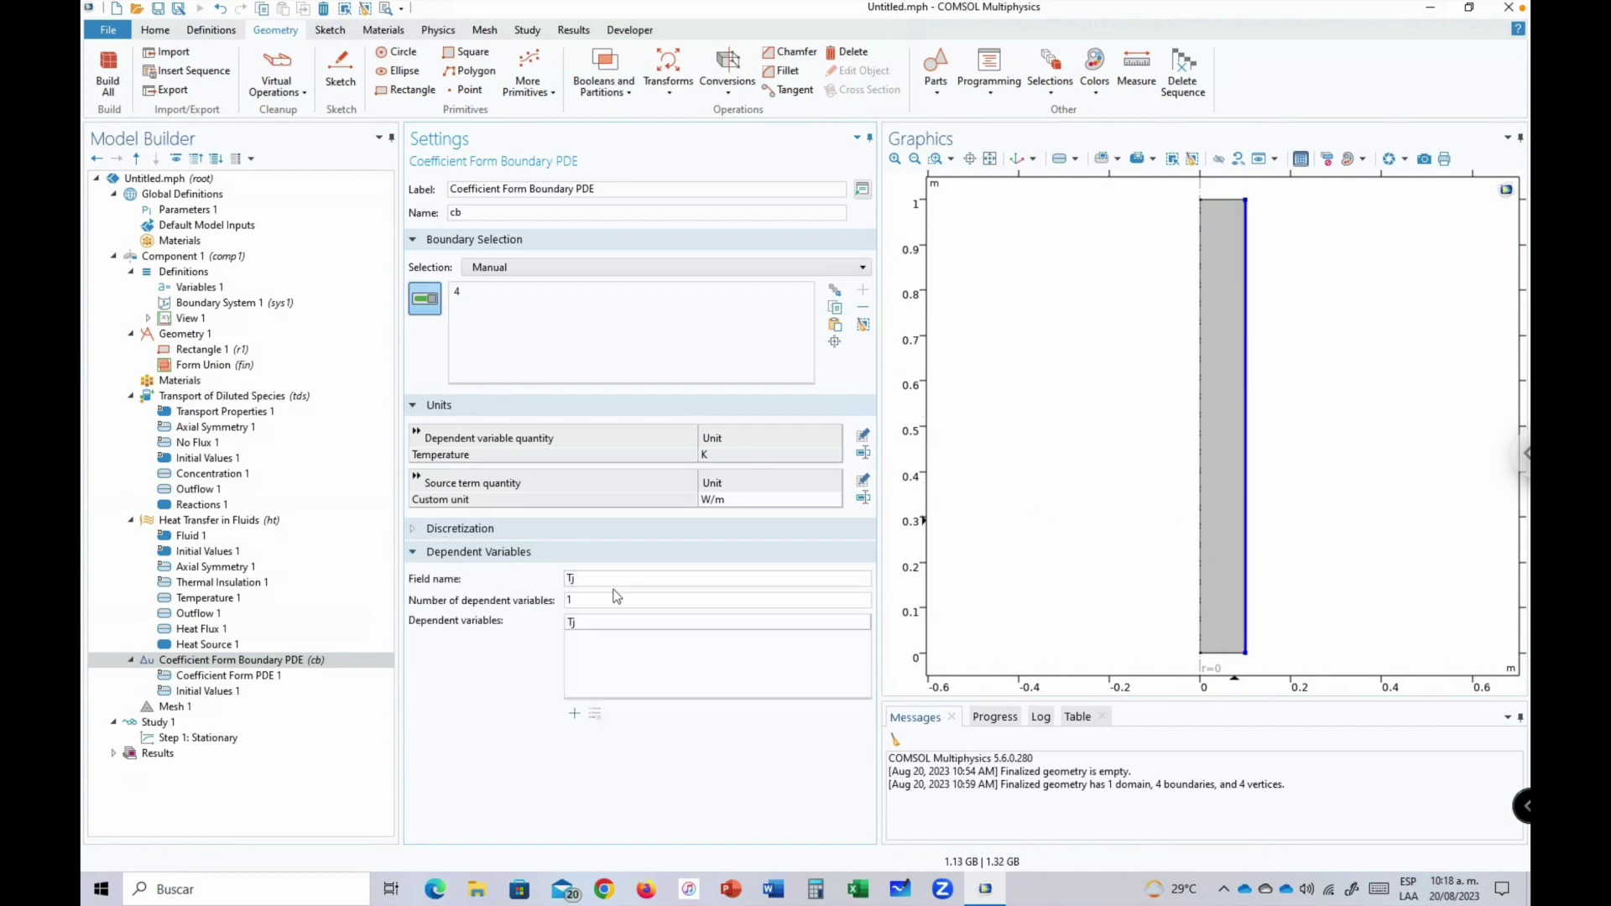
pyautogui.click(476, 557)
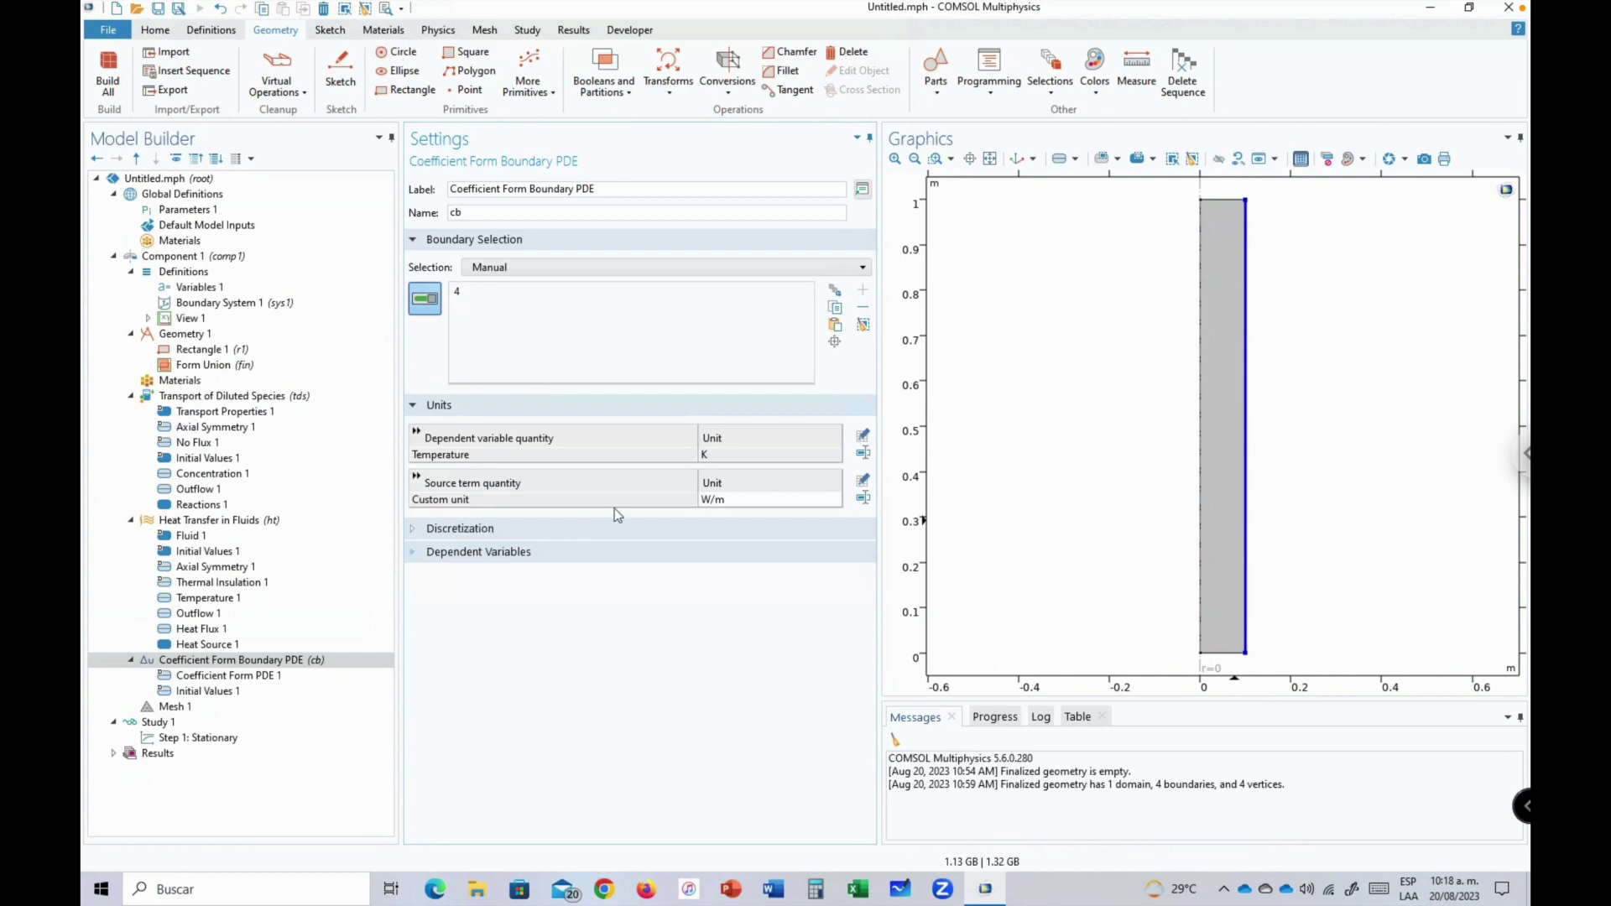
# Open Coefficient Form PDE 1, switch to the COMSOL_Reactor presentation in PowerPoint and present slide 13 on the coolant's Coefficient Form PDE.
pyautogui.click(205, 678)
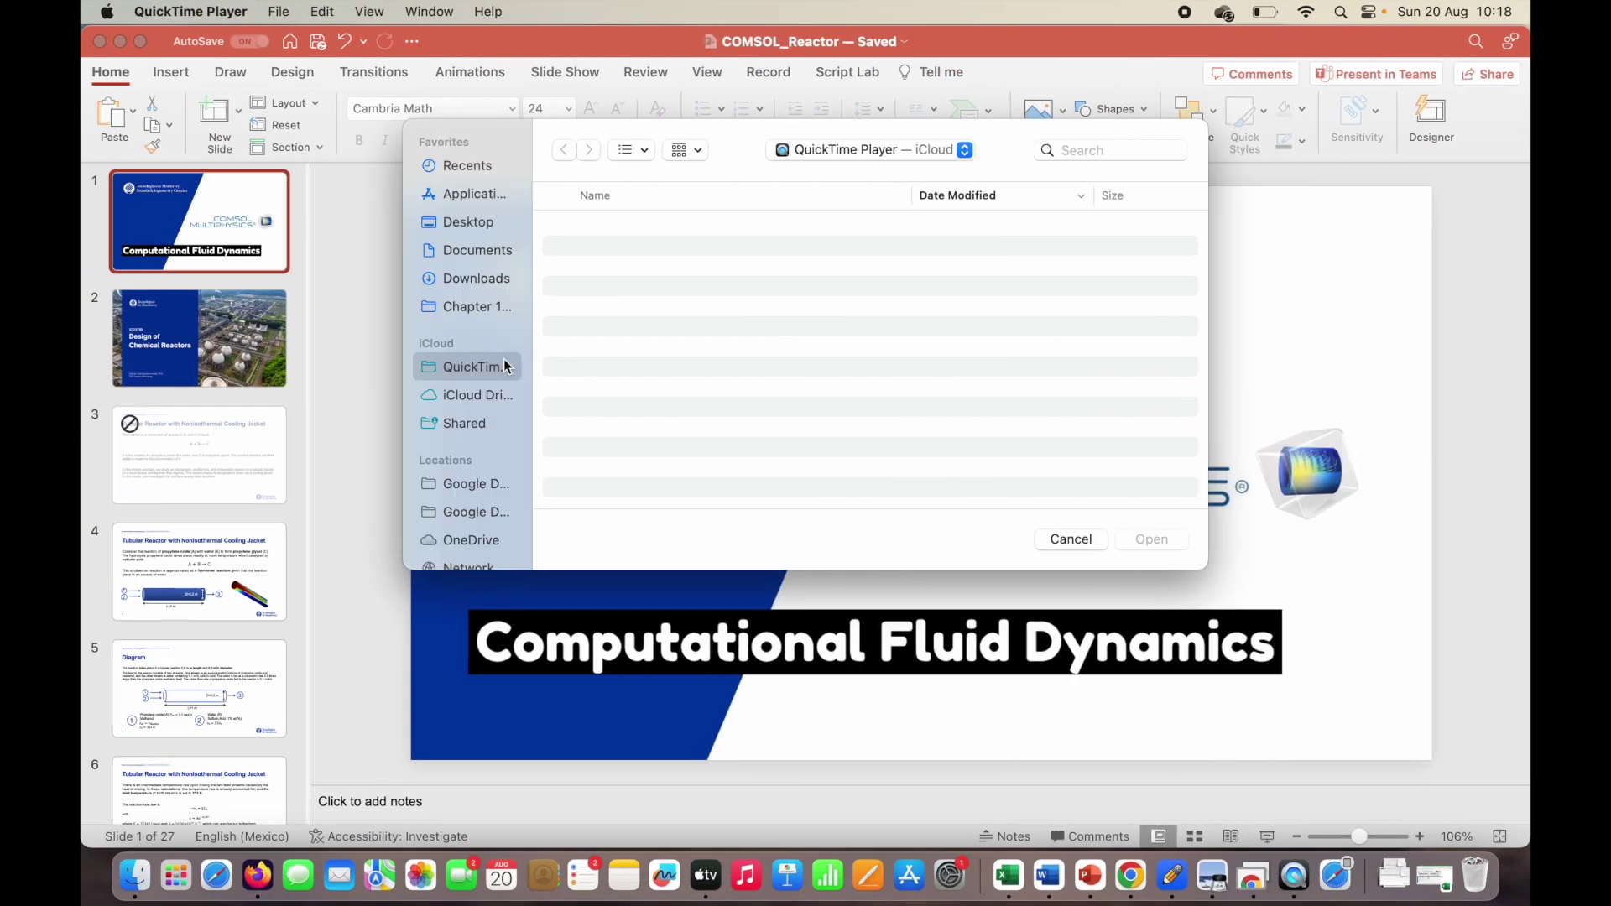
pyautogui.click(374, 397)
pyautogui.scroll(-10, 225, 448)
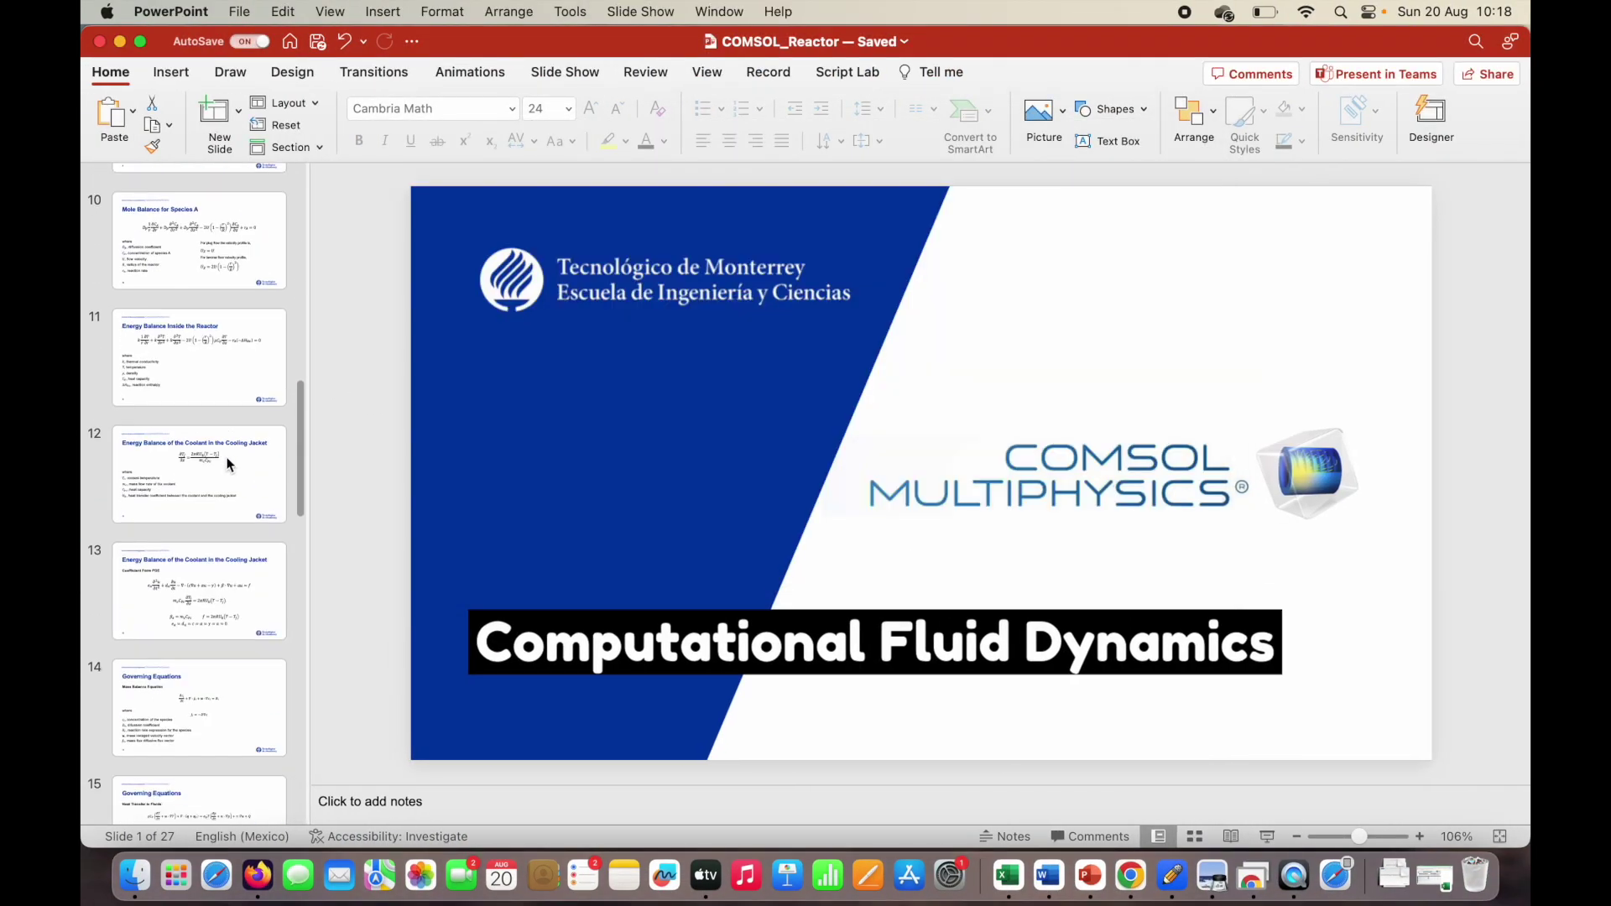
pyautogui.click(229, 458)
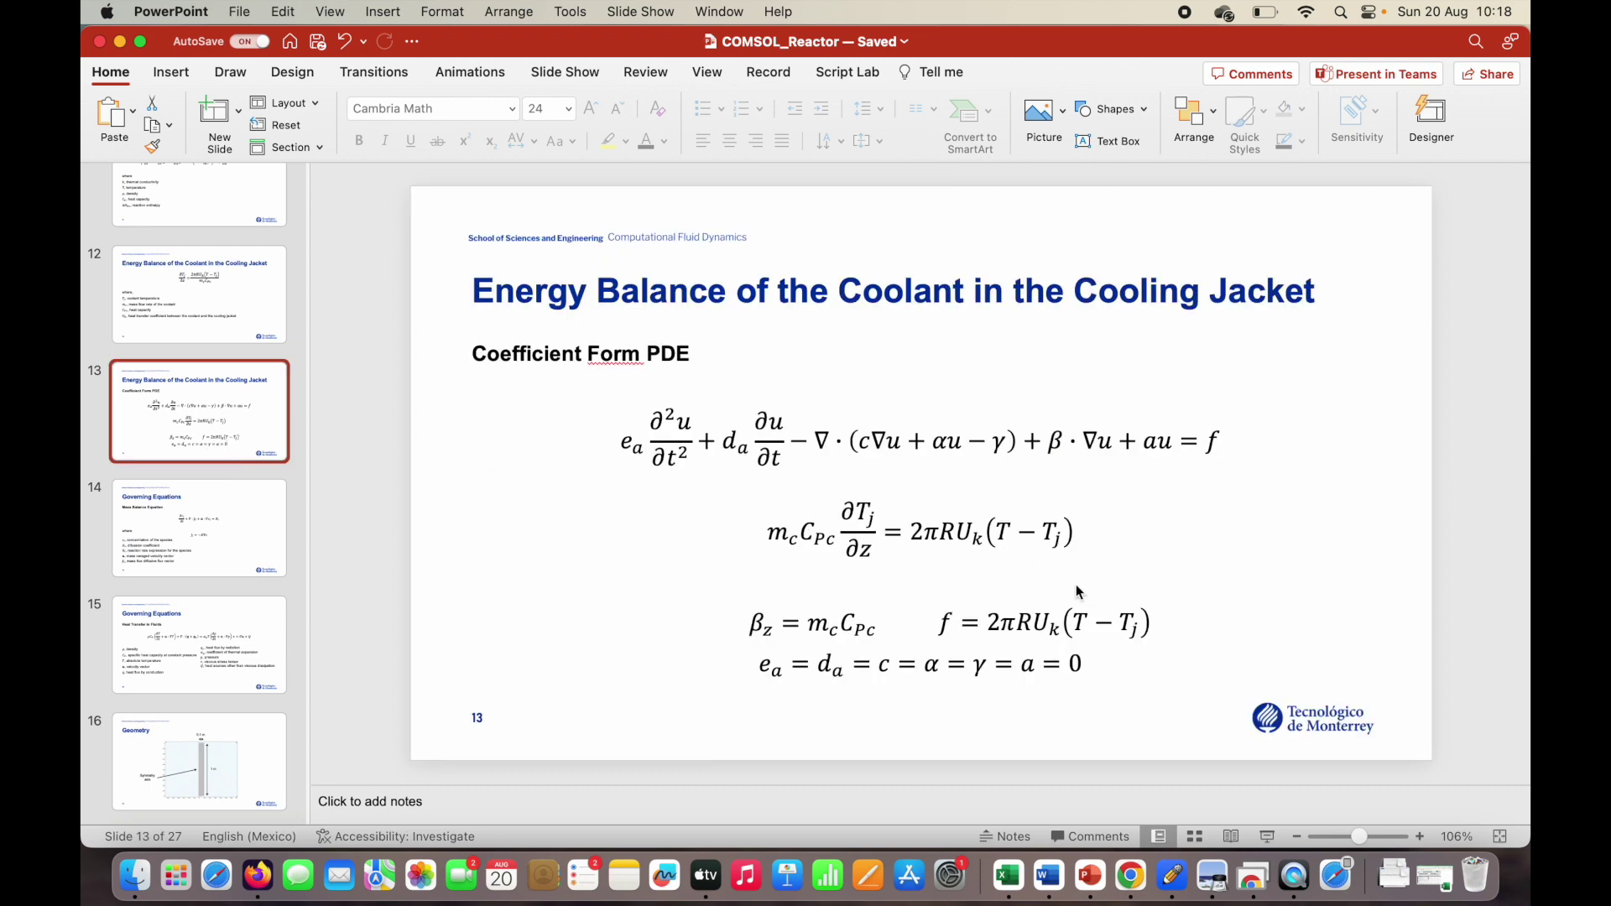
pyautogui.click(1267, 837)
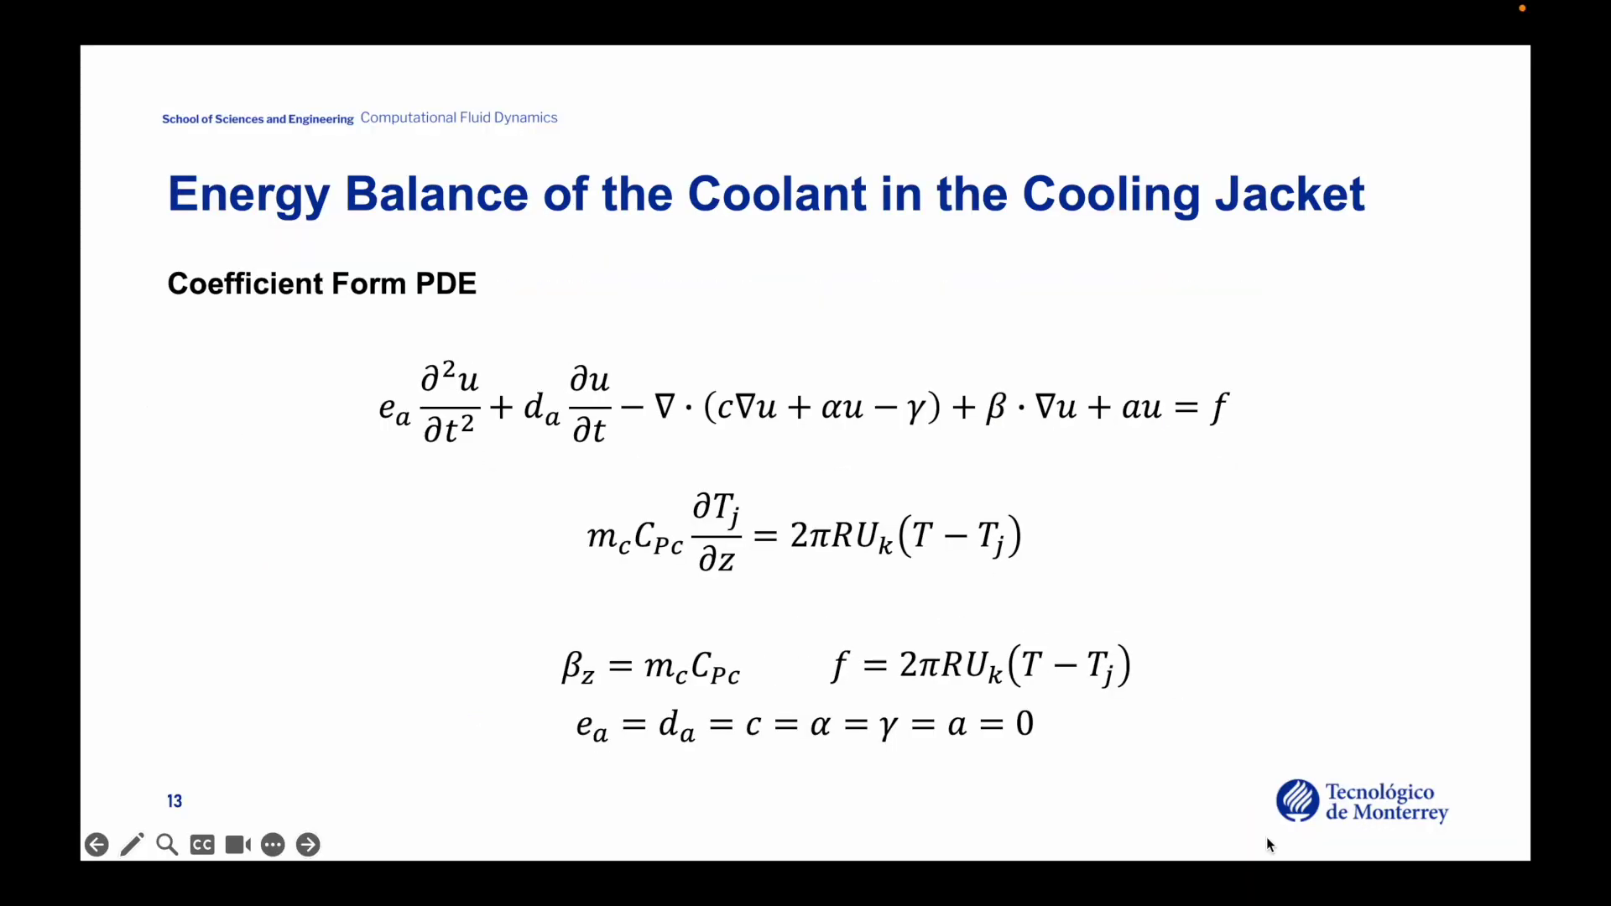
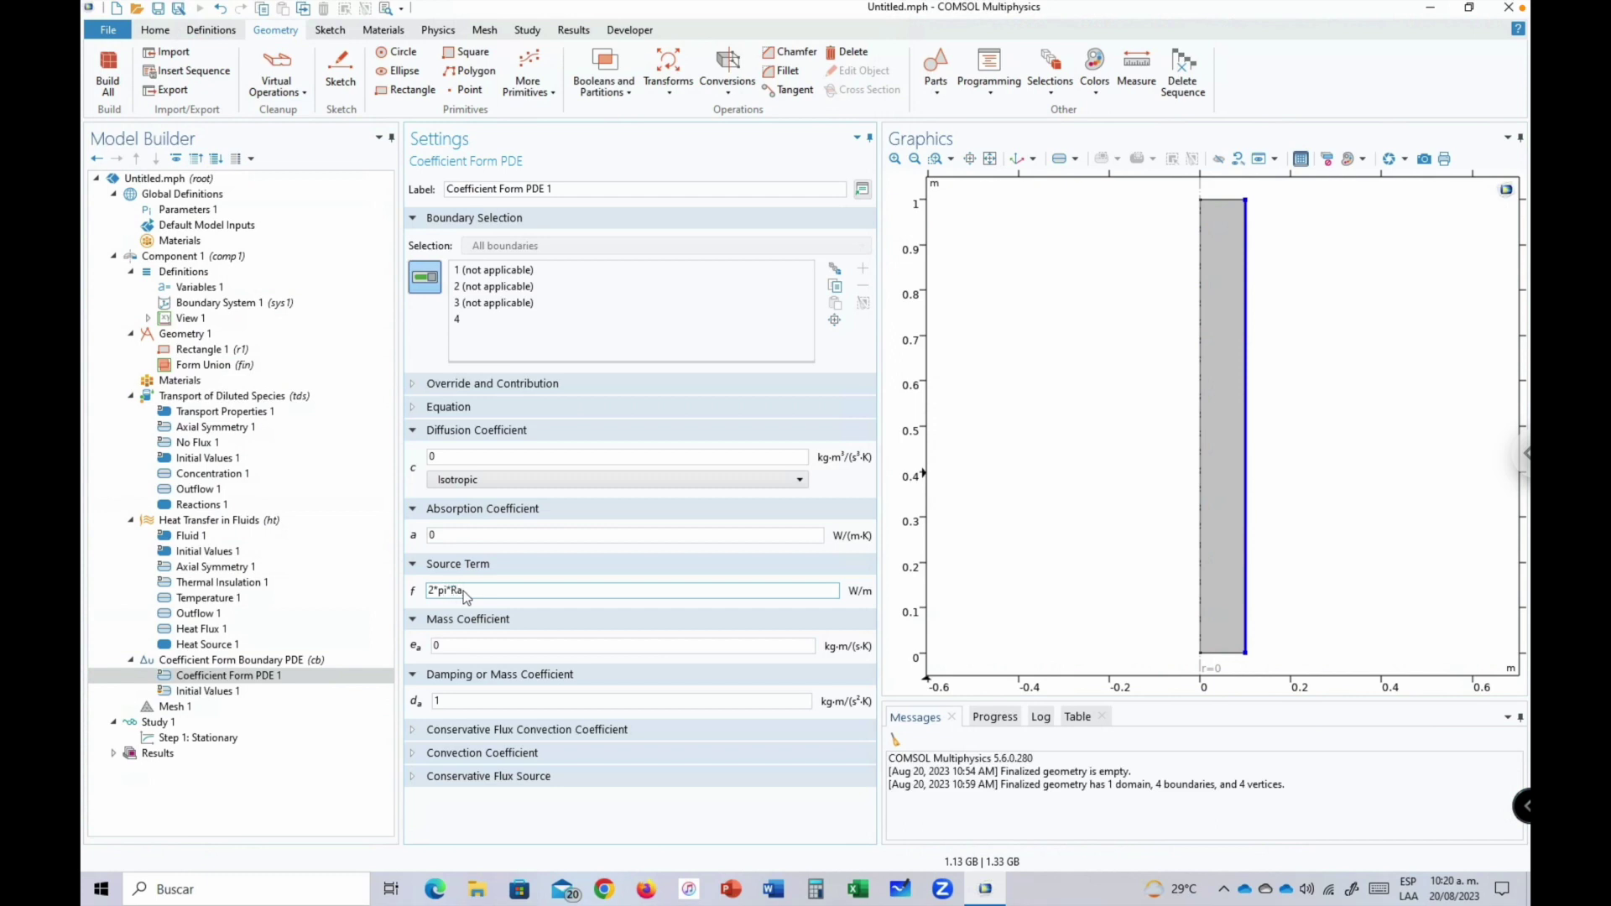
# Complete the source term f as 2*pi*Ra*Uk*(T-Tj) and set the damping or mass coefficient to 0.
pyautogui.write('*Uk*(T-T')
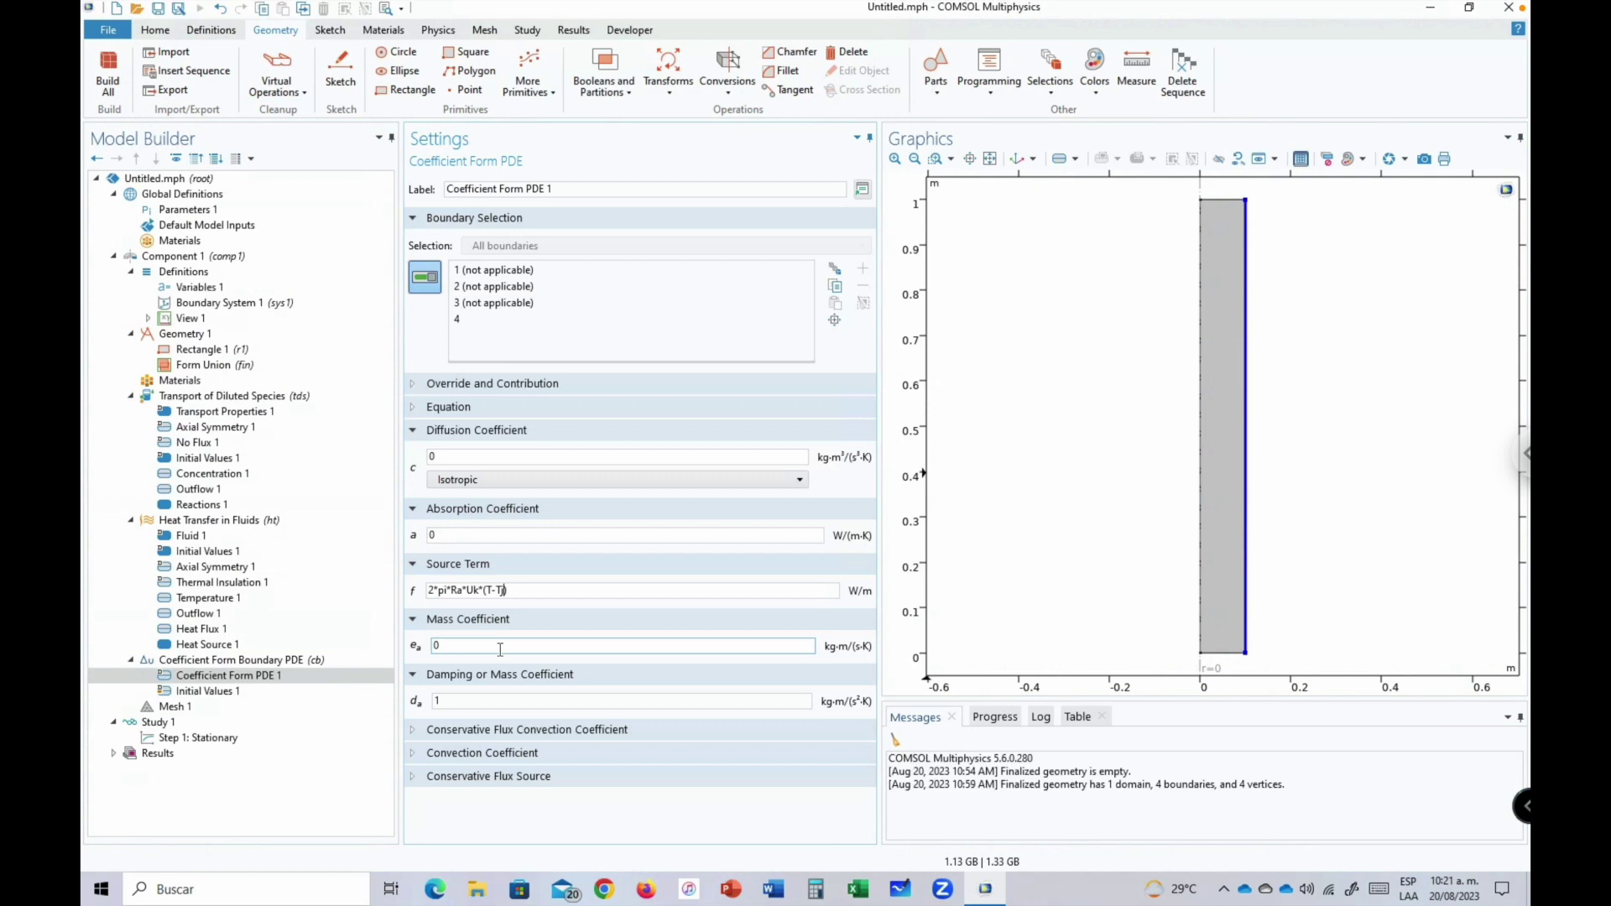
pyautogui.doubleClick(468, 702)
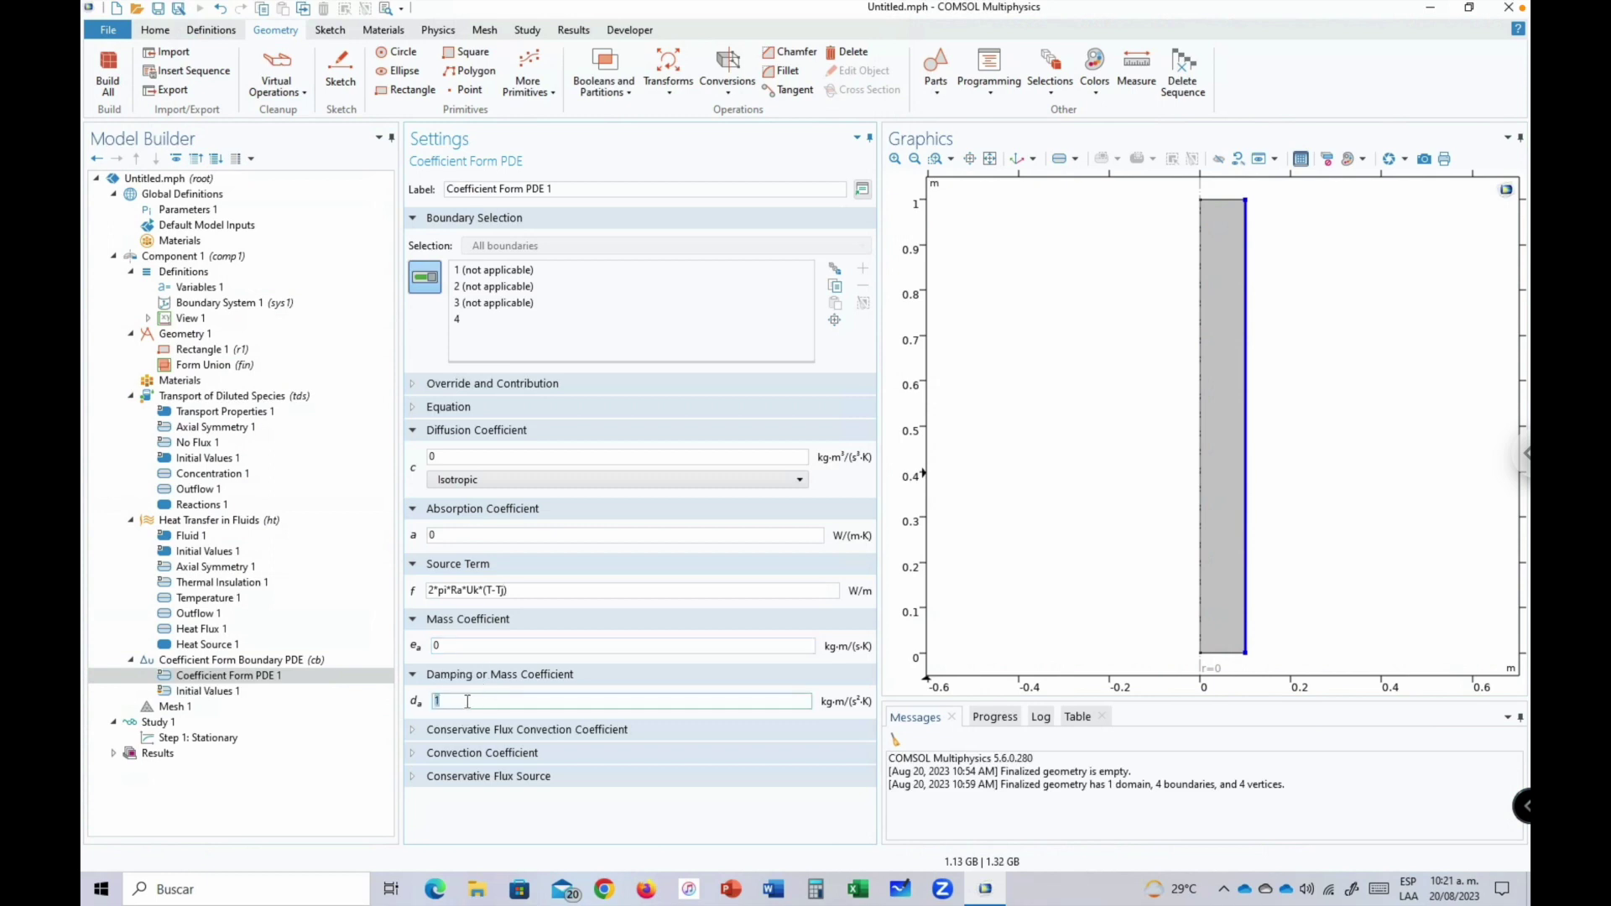
pyautogui.write('0')
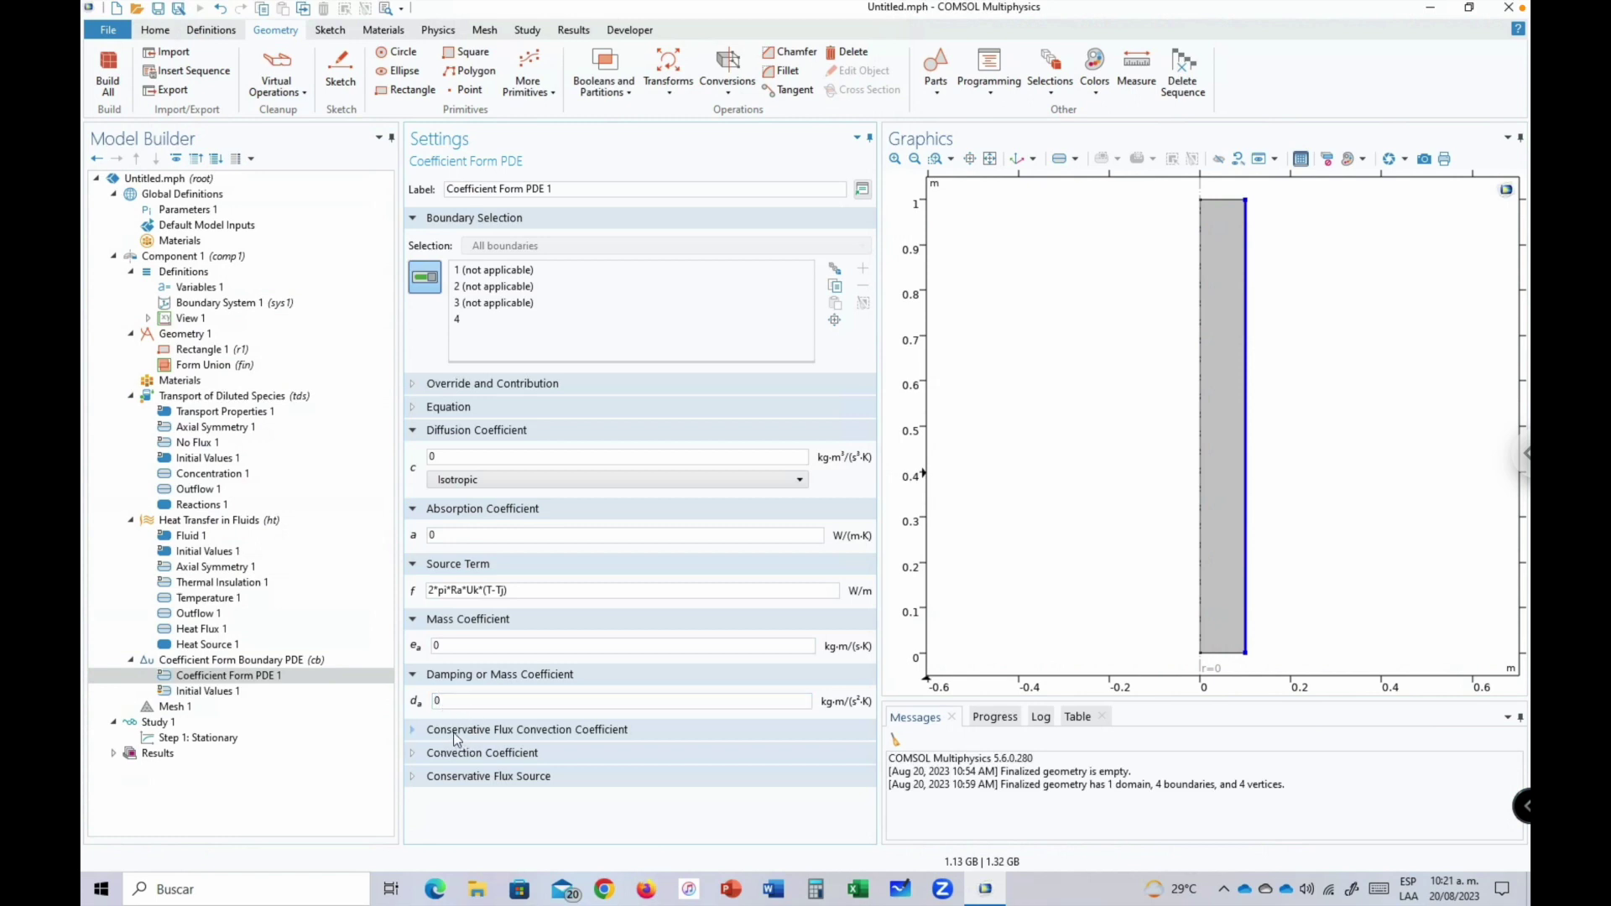
# Expand the convection and conservative flux sections, consult the slide's equation, and set the z component of the convection coefficient β to mc*cpc.
pyautogui.click(460, 735)
pyautogui.click(491, 802)
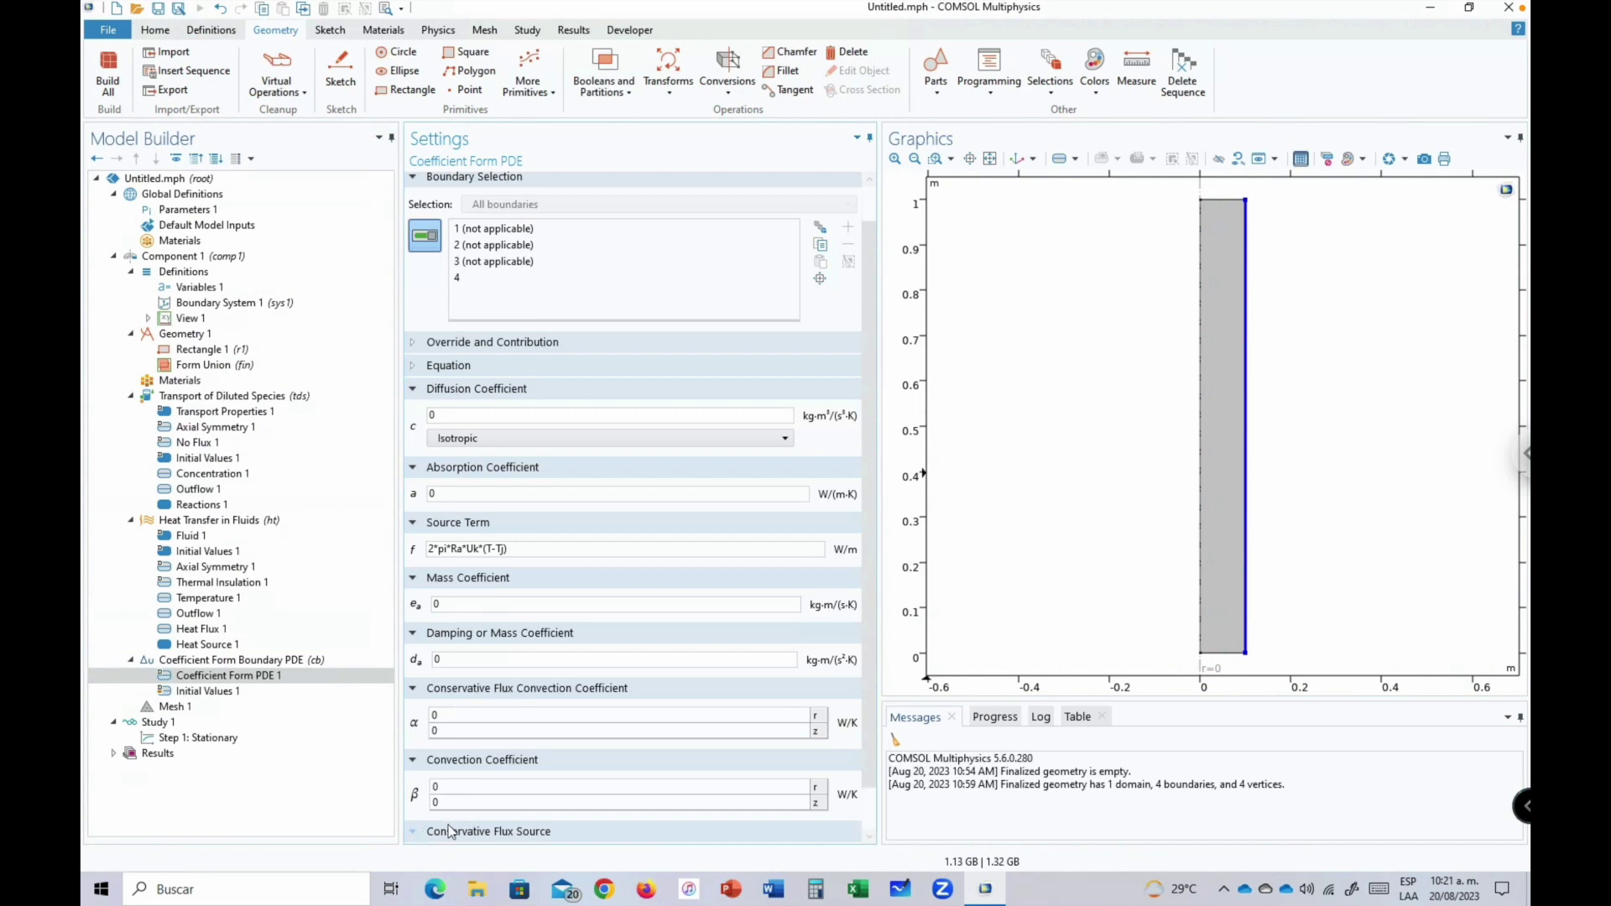
pyautogui.click(474, 831)
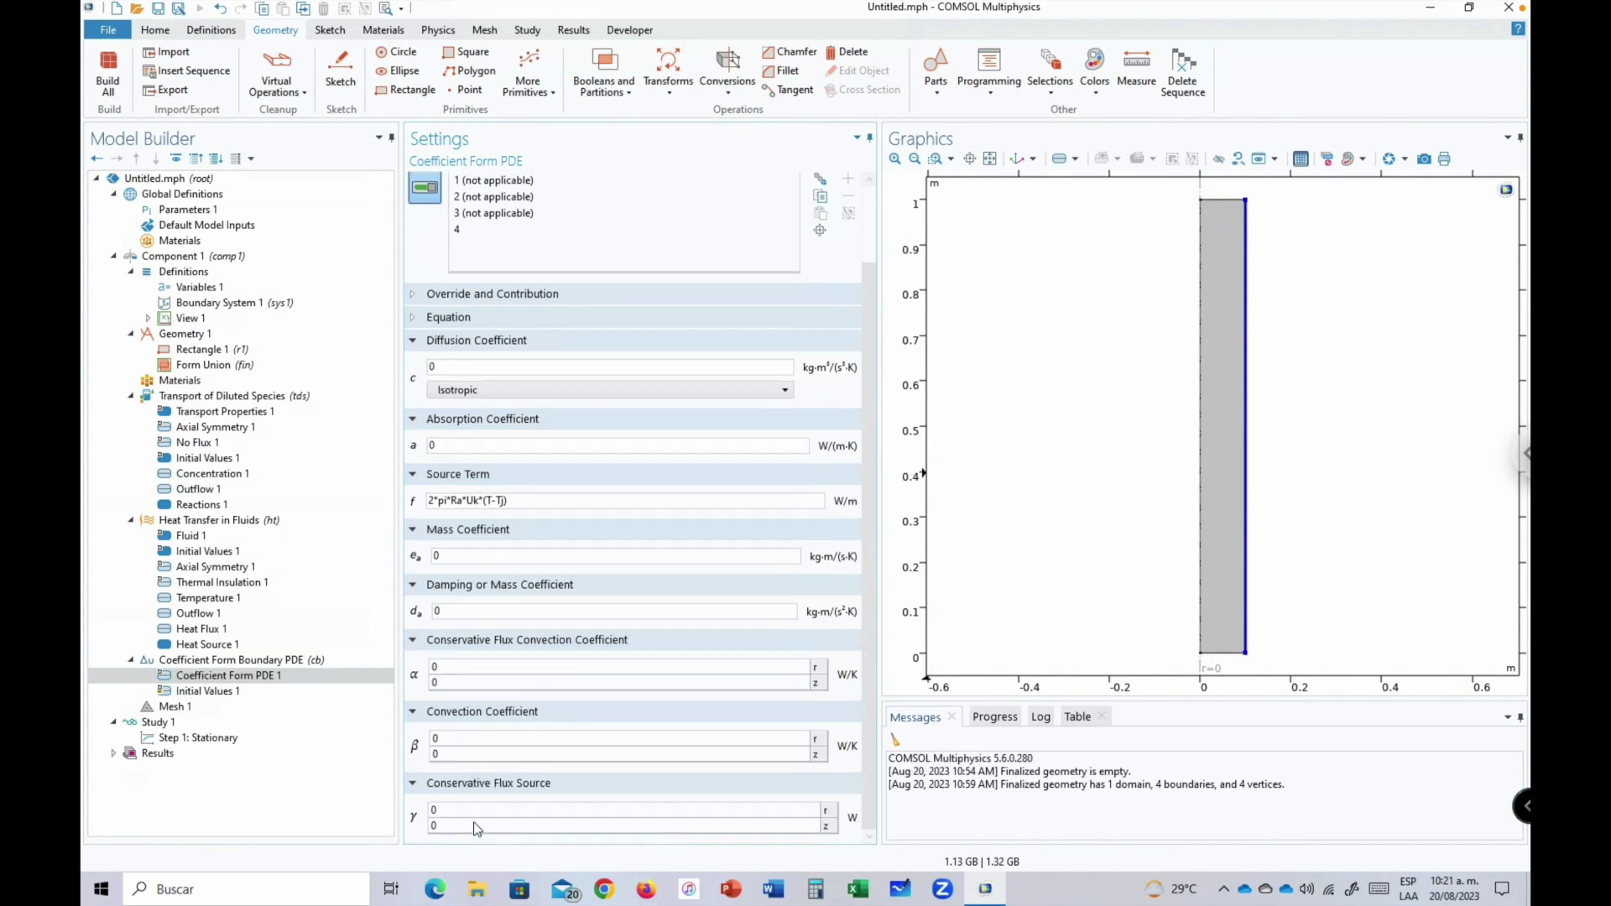
pyautogui.click(457, 752)
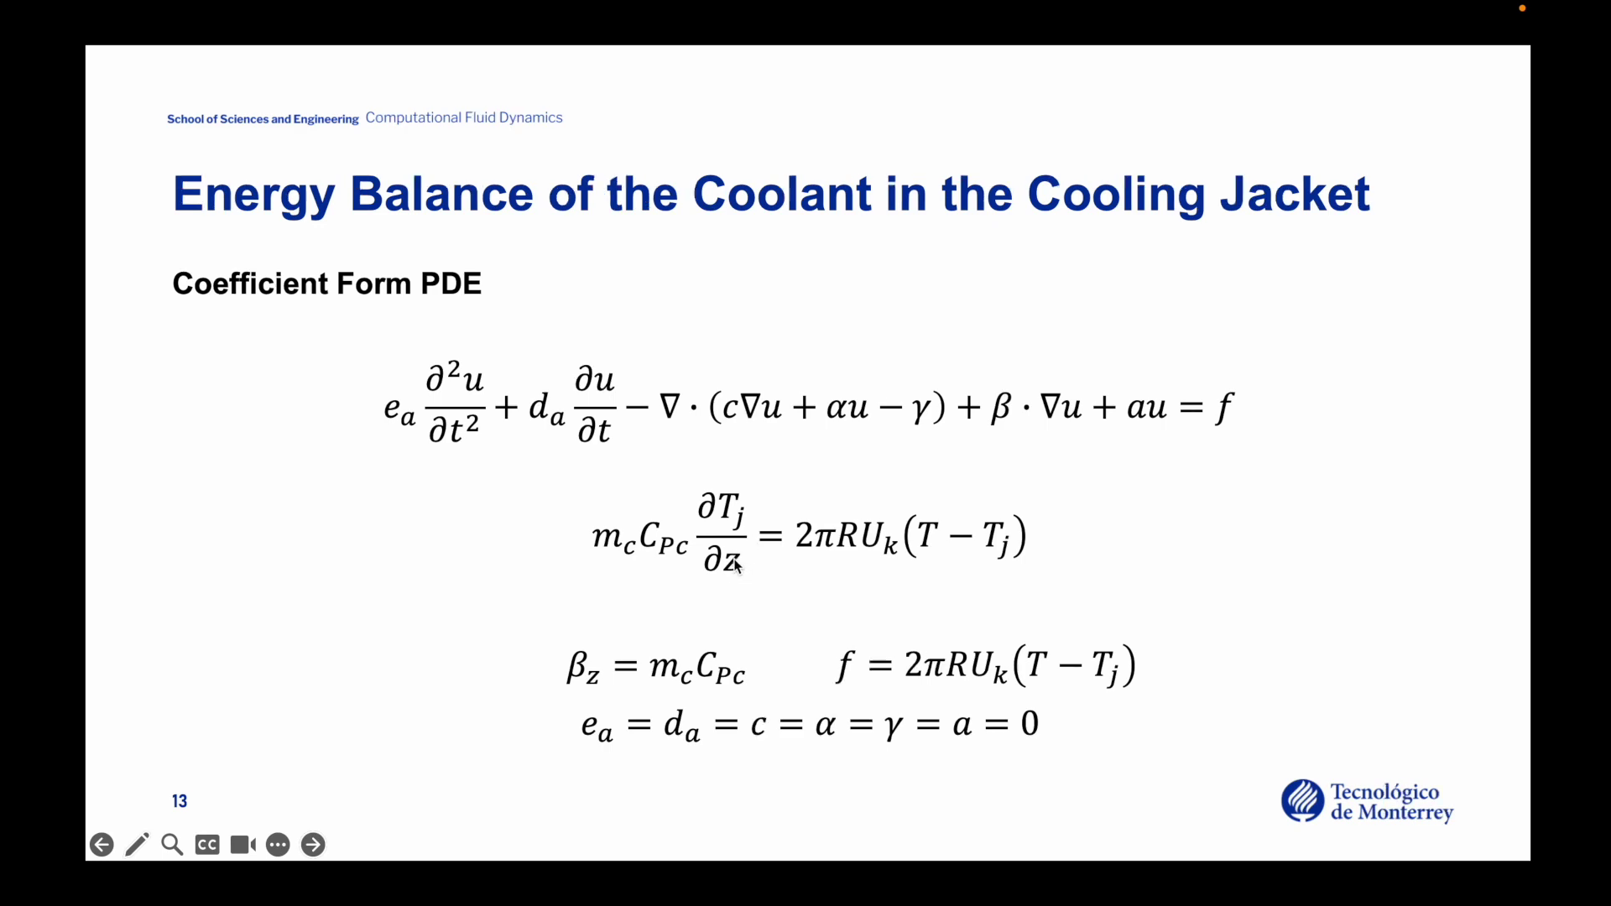
pyautogui.hotkey('alt', 'Tab')
pyautogui.click(553, 742)
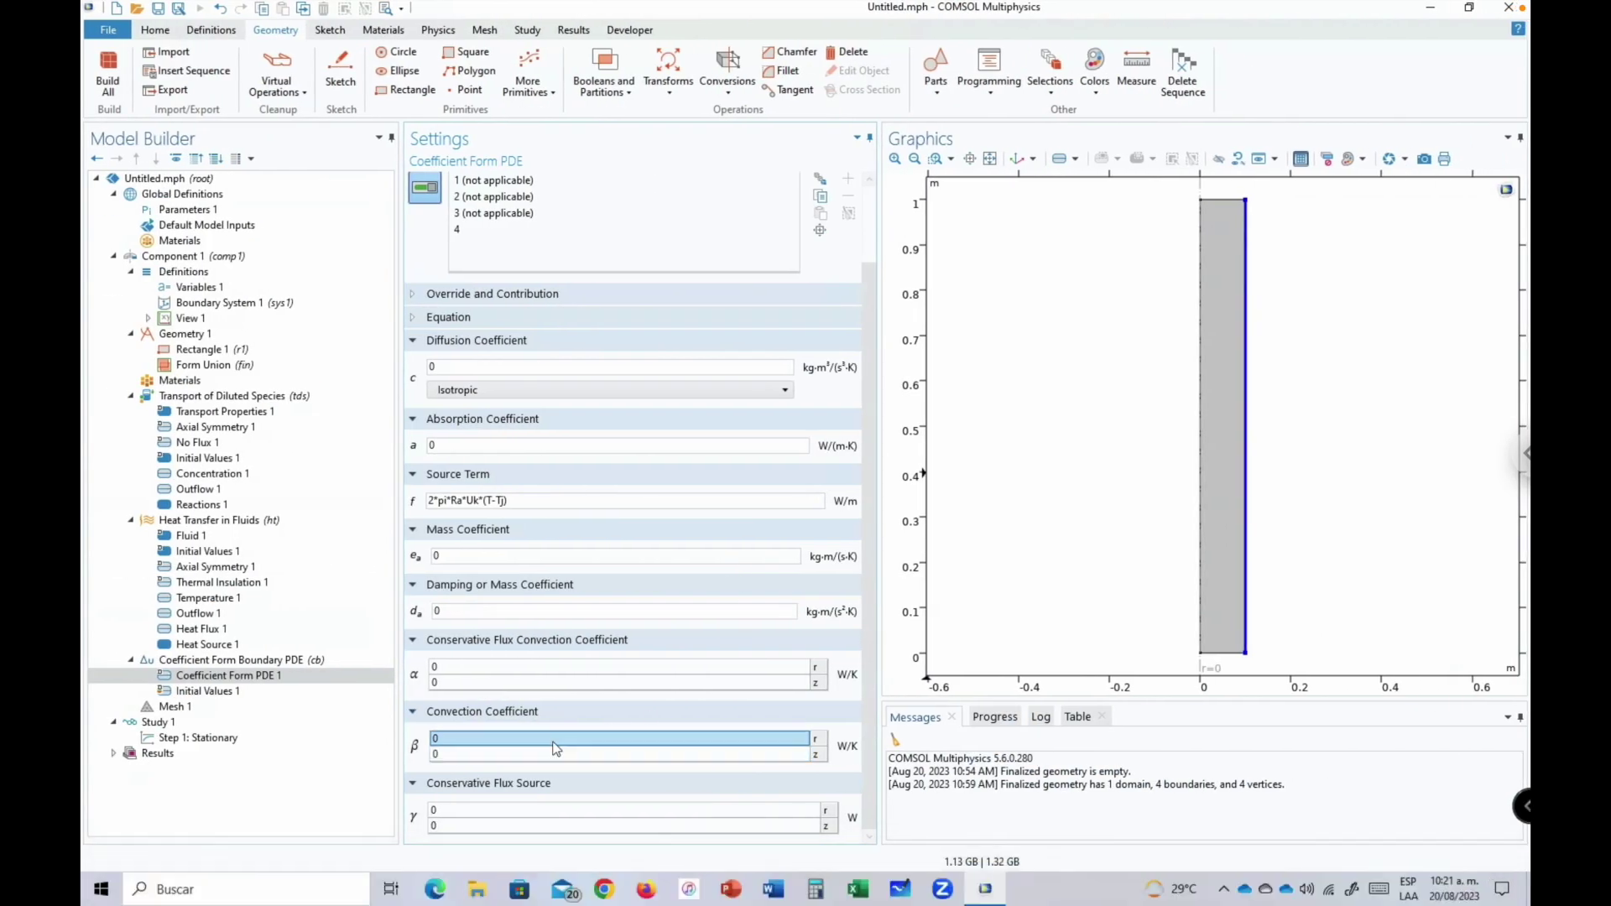
pyautogui.click(544, 754)
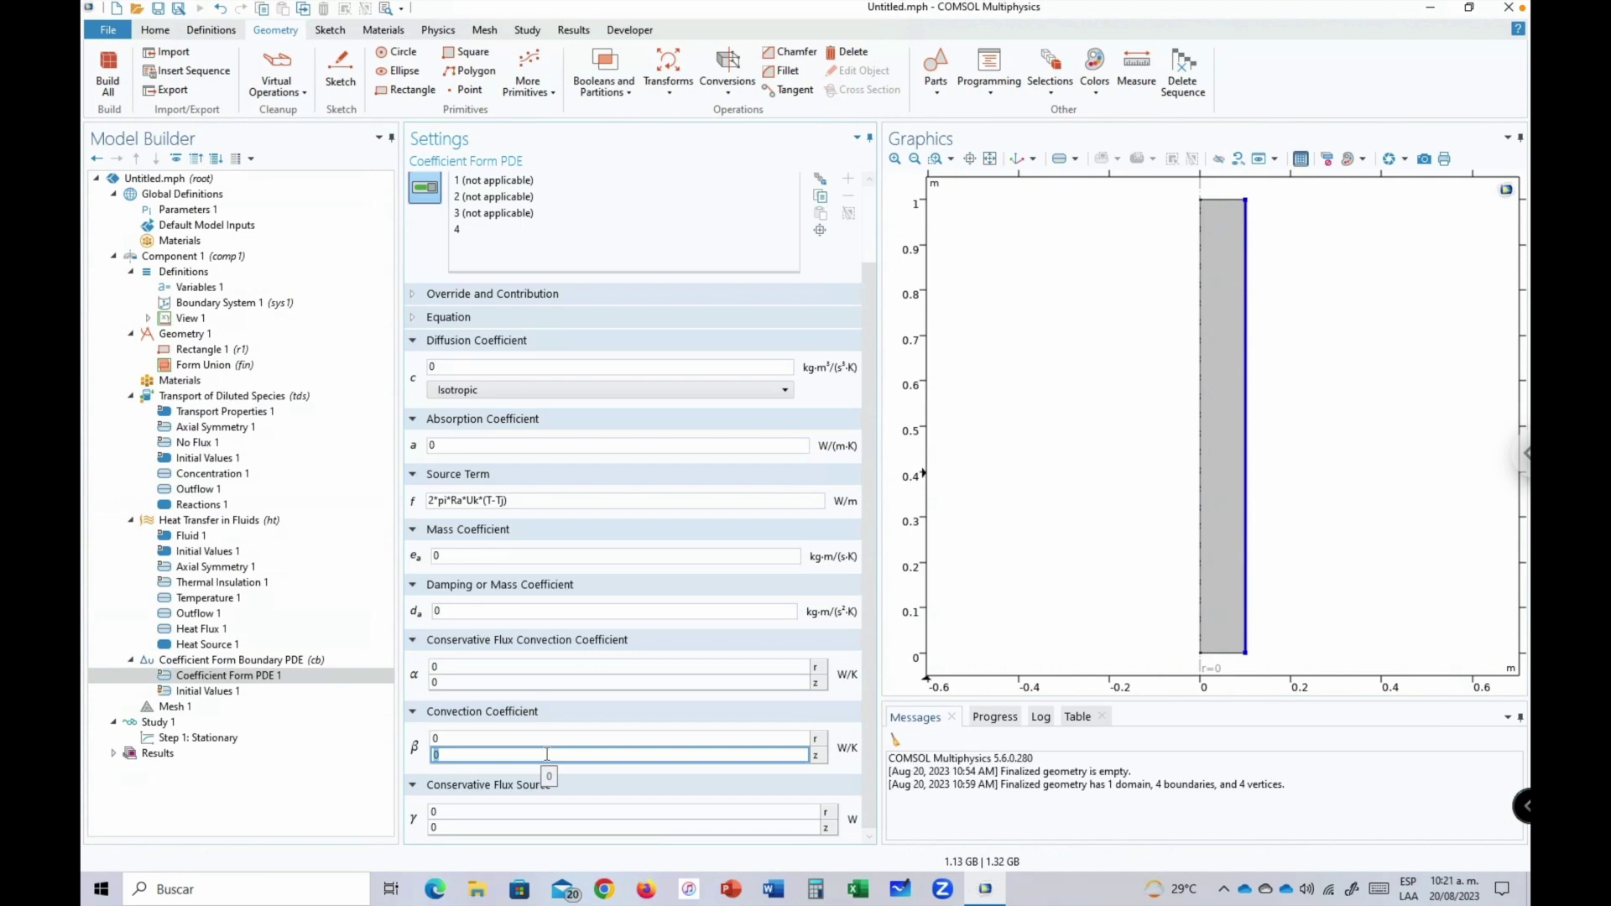
pyautogui.write('m')
pyautogui.write('*cpc')
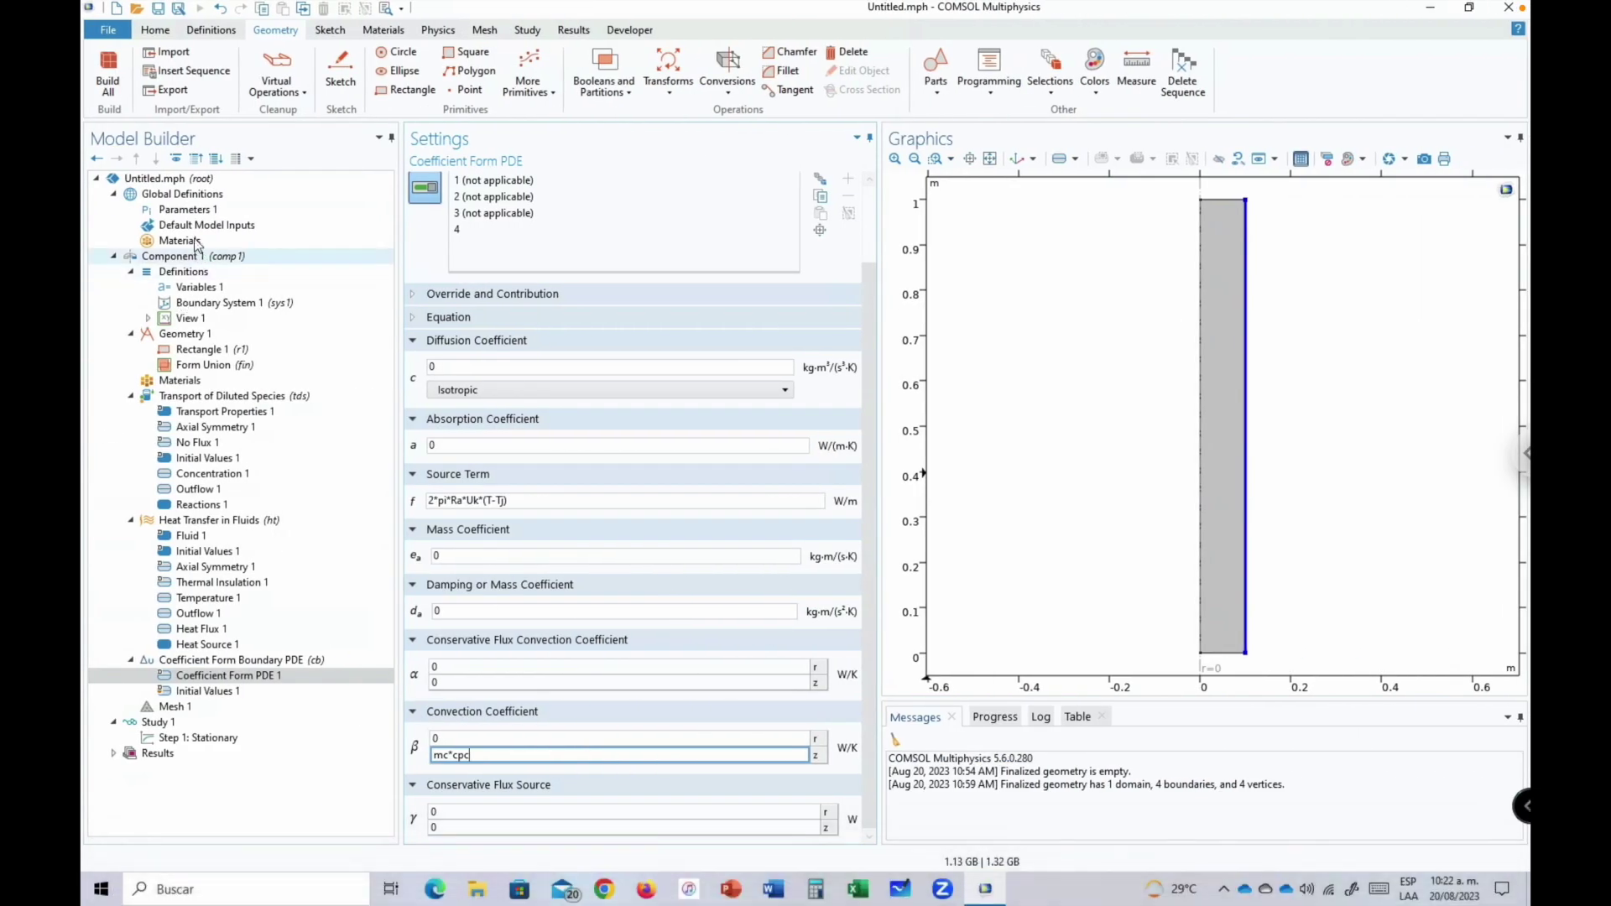
# Check the cooling fluid's mass flow rate in Parameters 1 and the mixture specific heat in Variables 1.
pyautogui.click(188, 210)
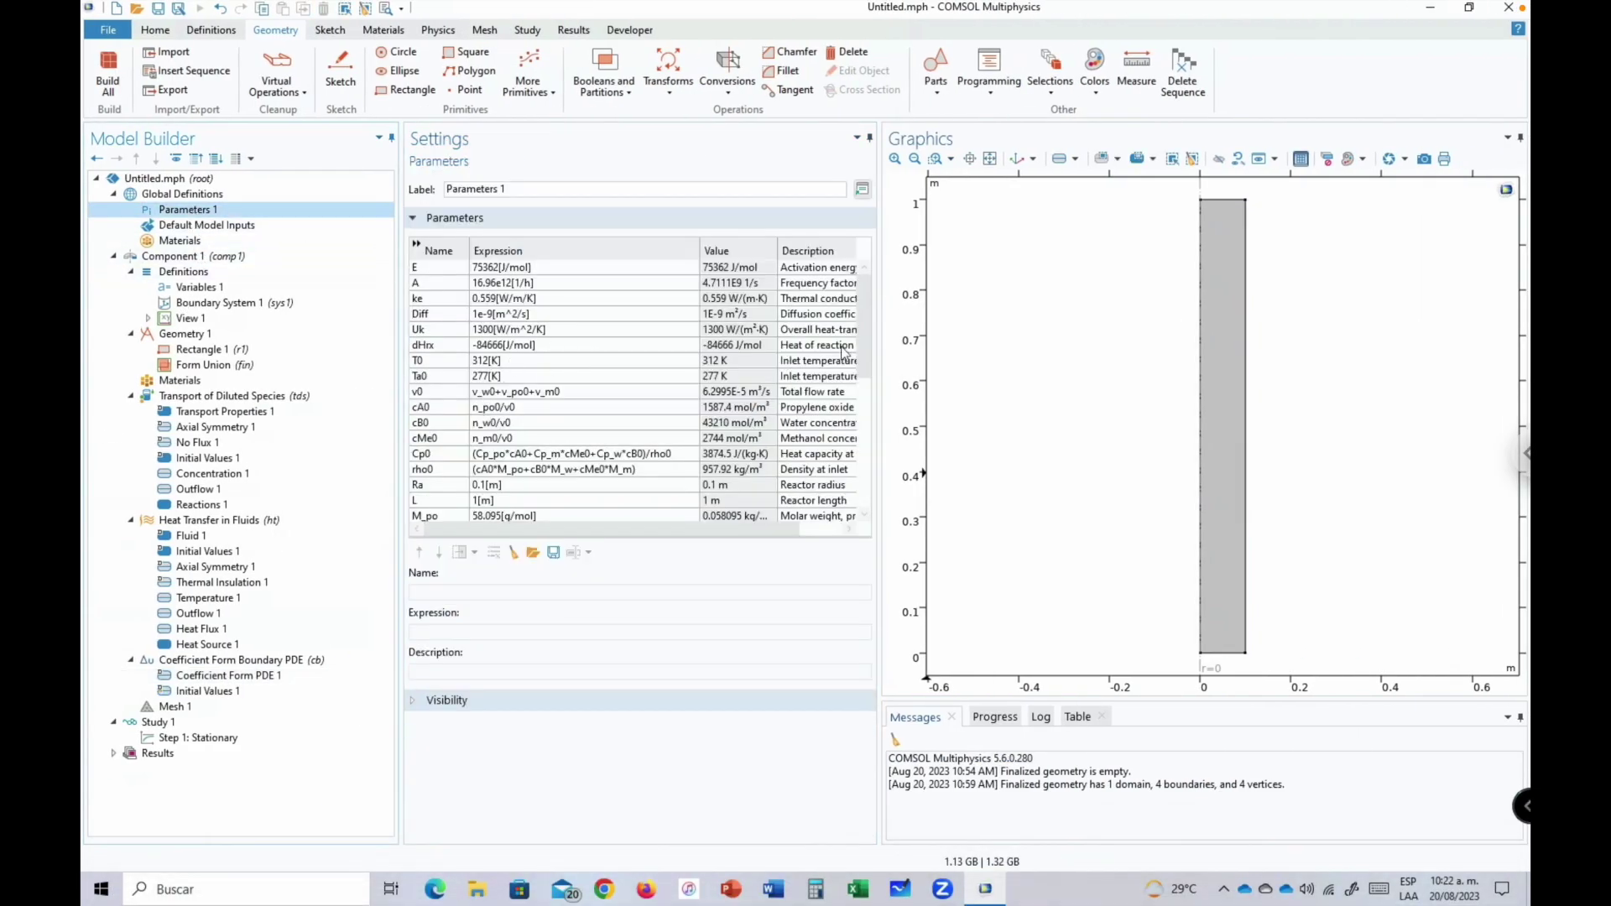
pyautogui.moveTo(863, 324); pyautogui.dragTo(864, 474)
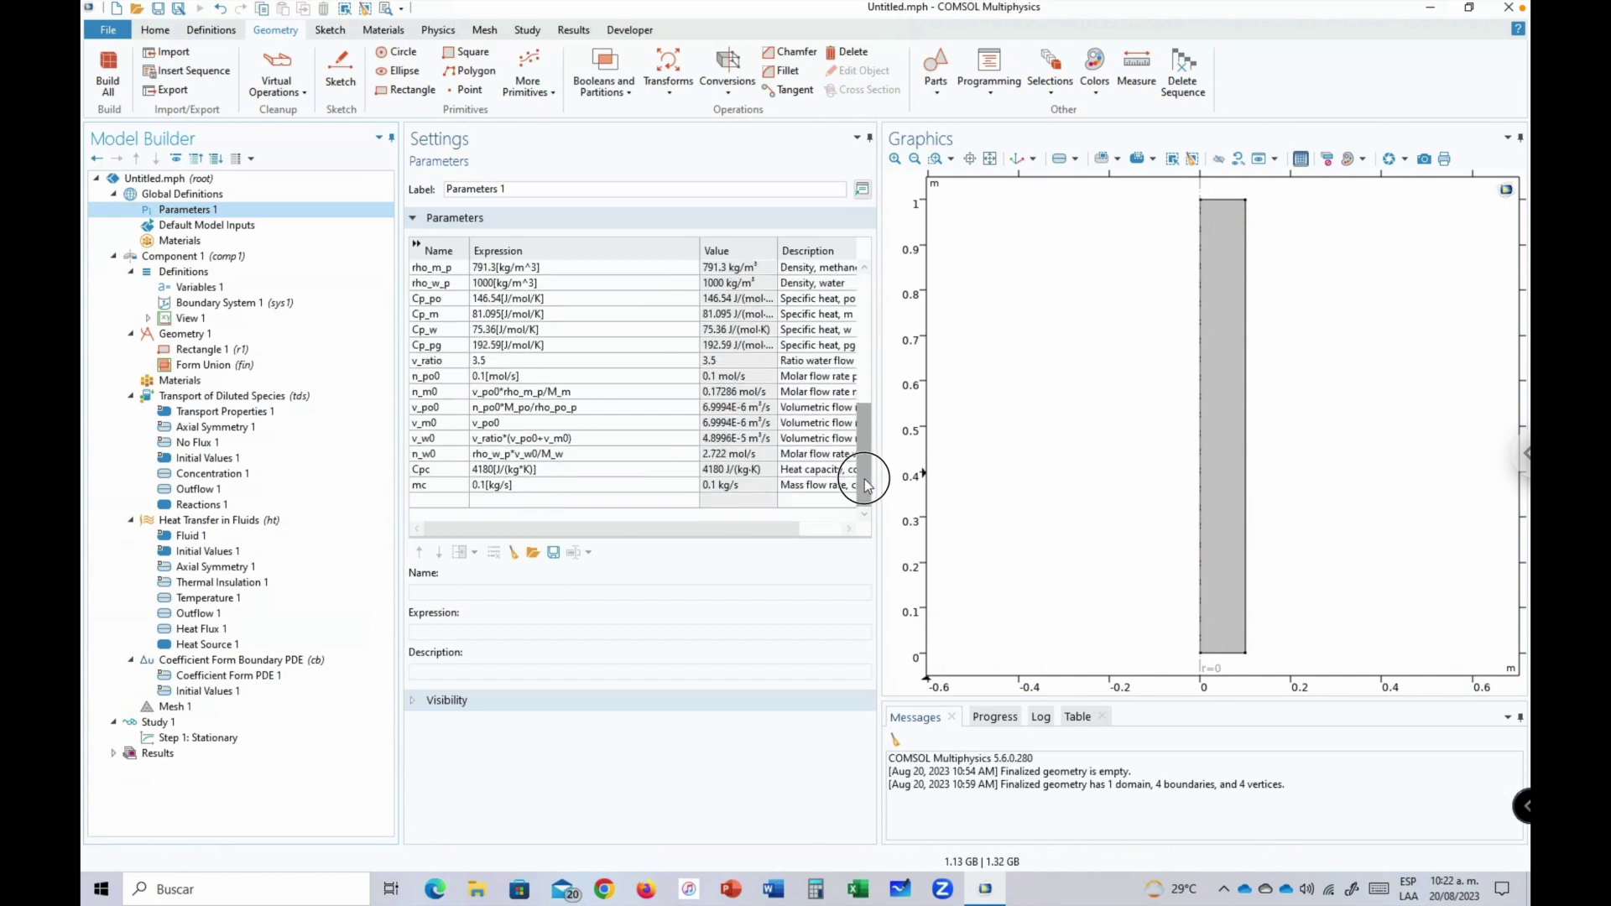
pyautogui.moveTo(770, 532); pyautogui.dragTo(552, 530)
pyautogui.click(833, 487)
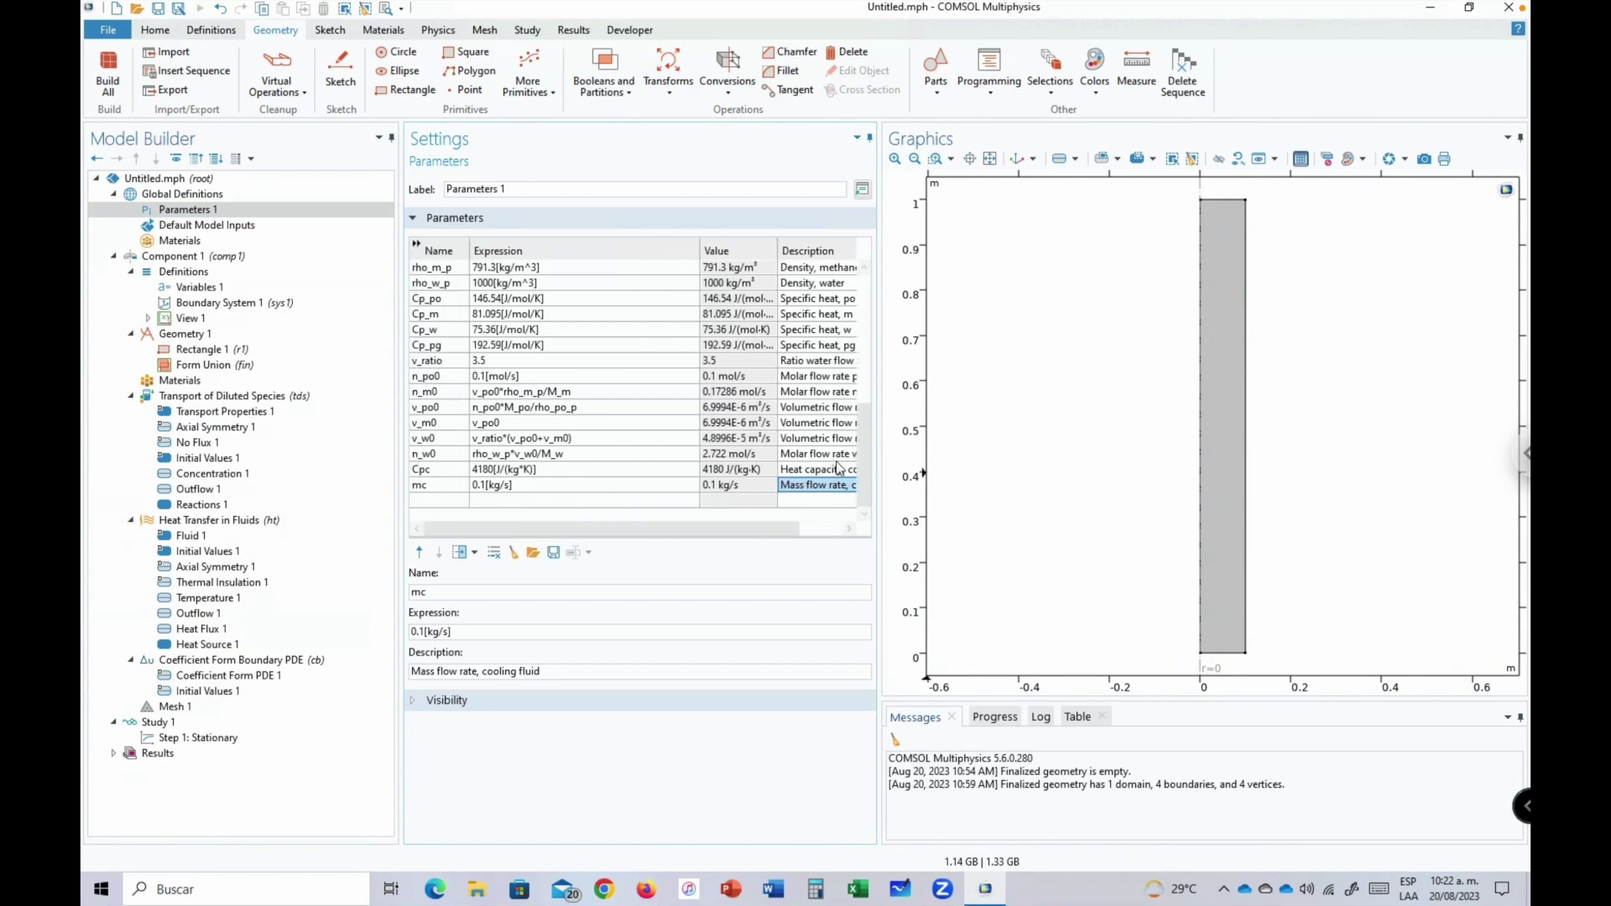
pyautogui.moveTo(867, 444); pyautogui.dragTo(791, 291)
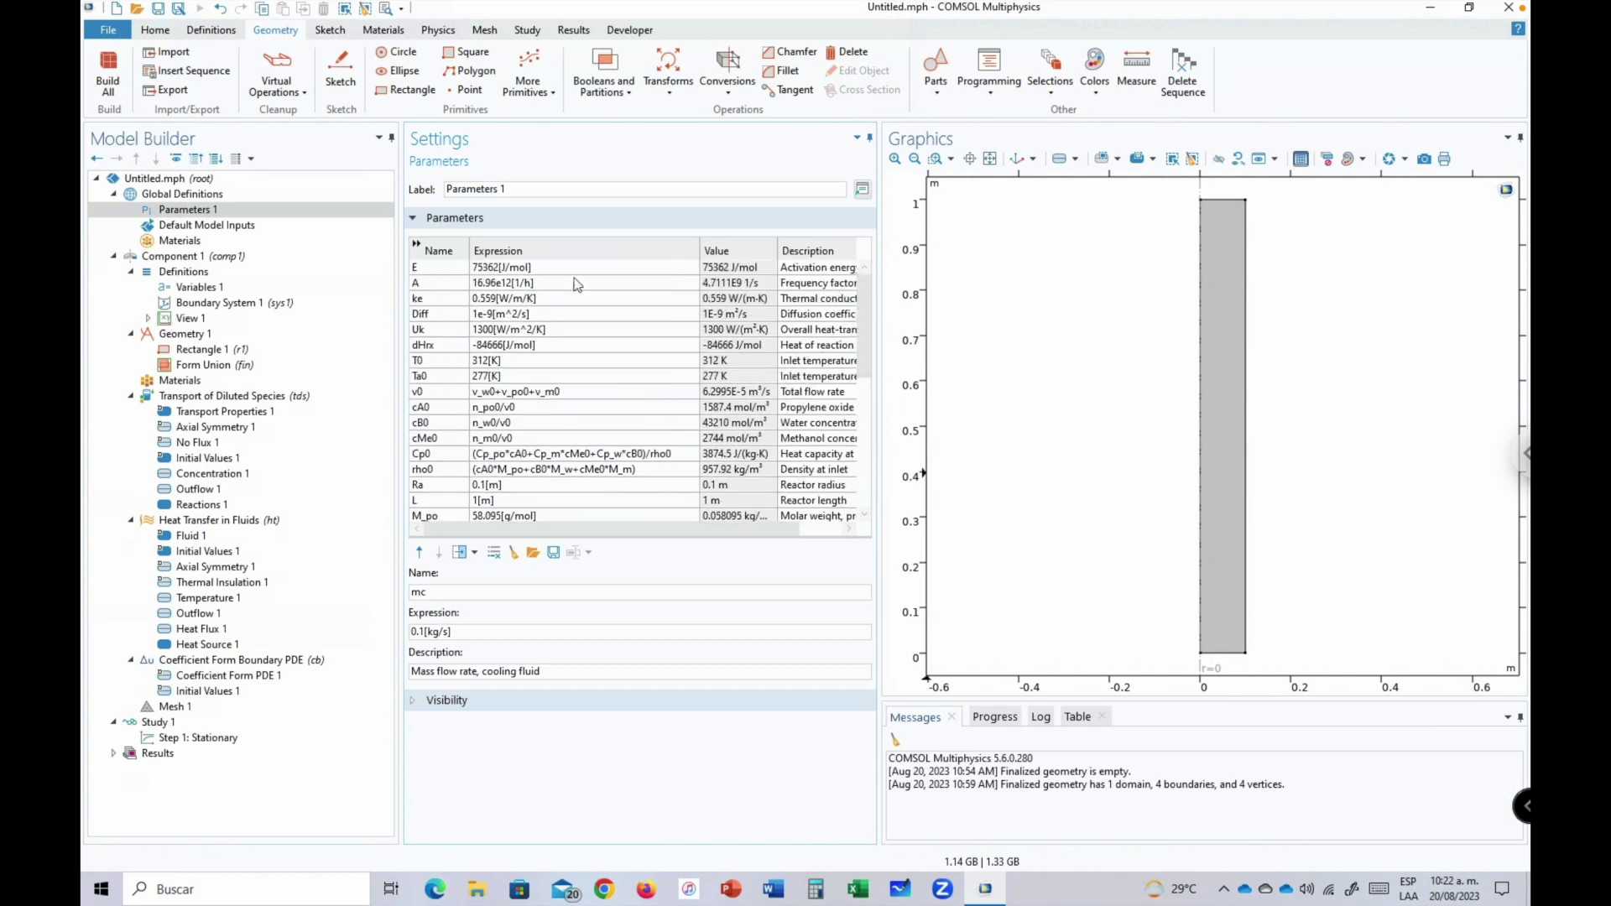
pyautogui.click(205, 289)
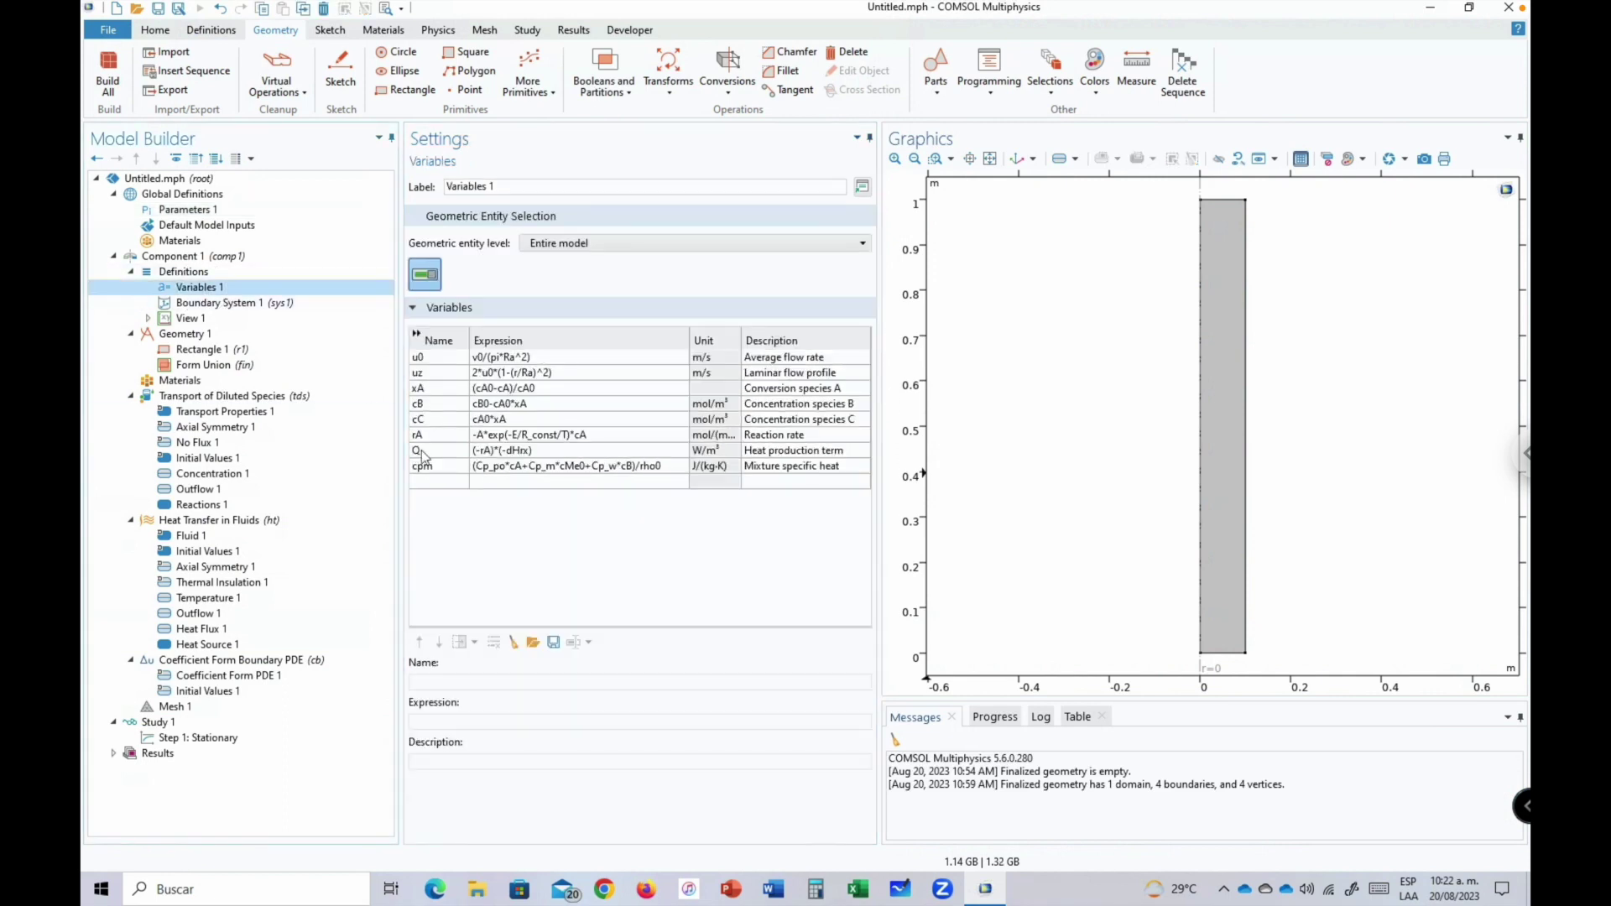
pyautogui.click(445, 466)
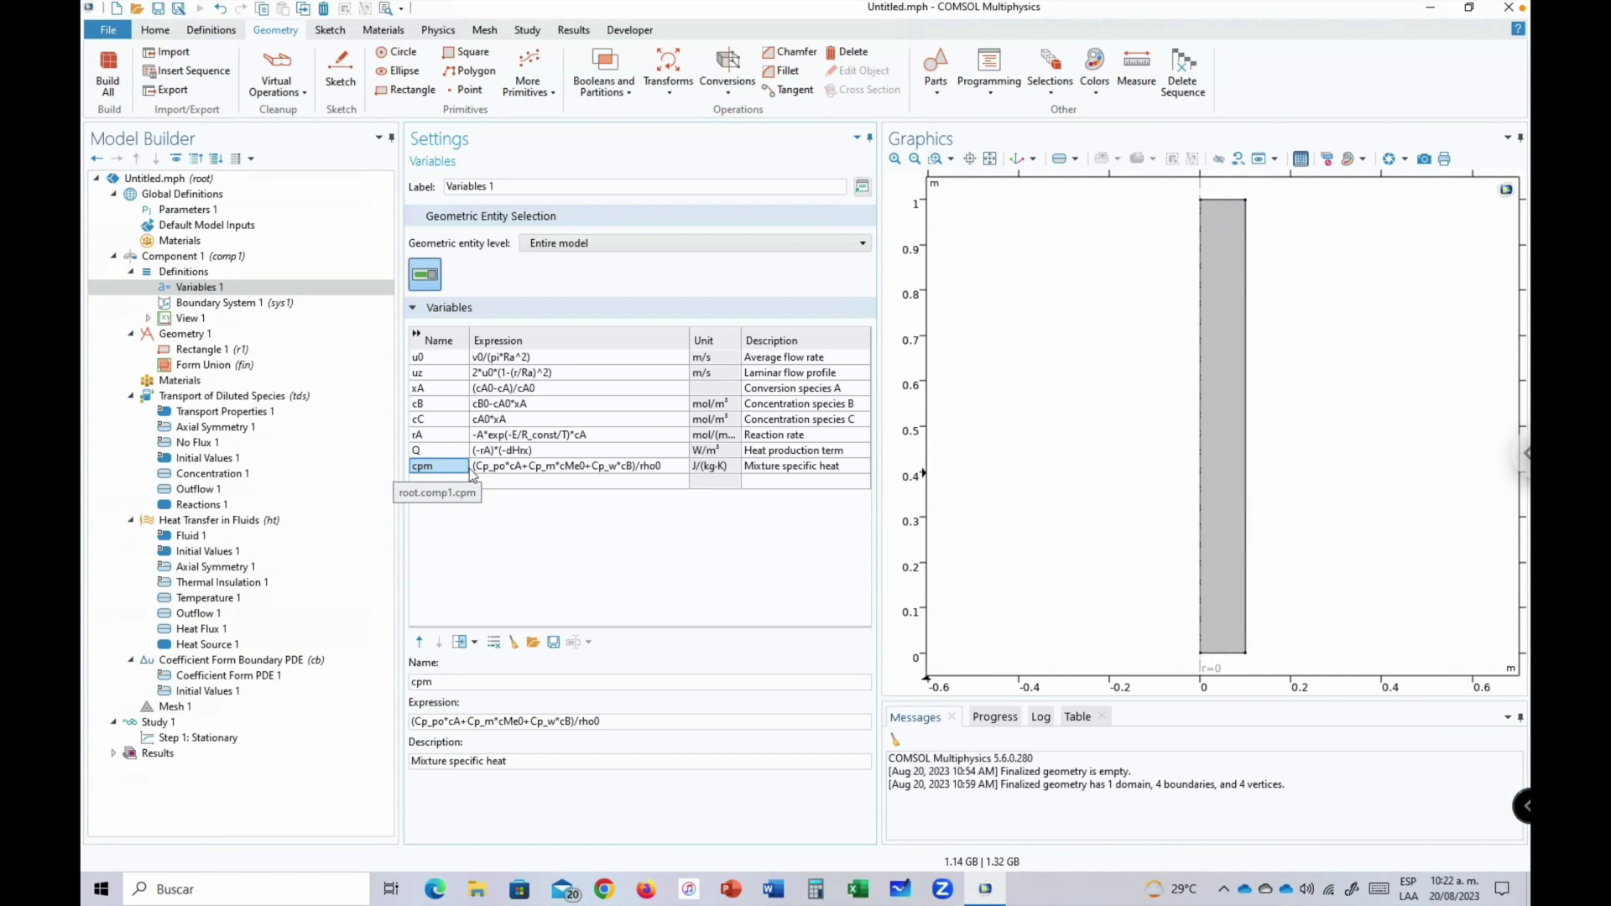
# Look up the exact name of the cooling fluid's heat capacity in Parameters 1.
pyautogui.click(181, 209)
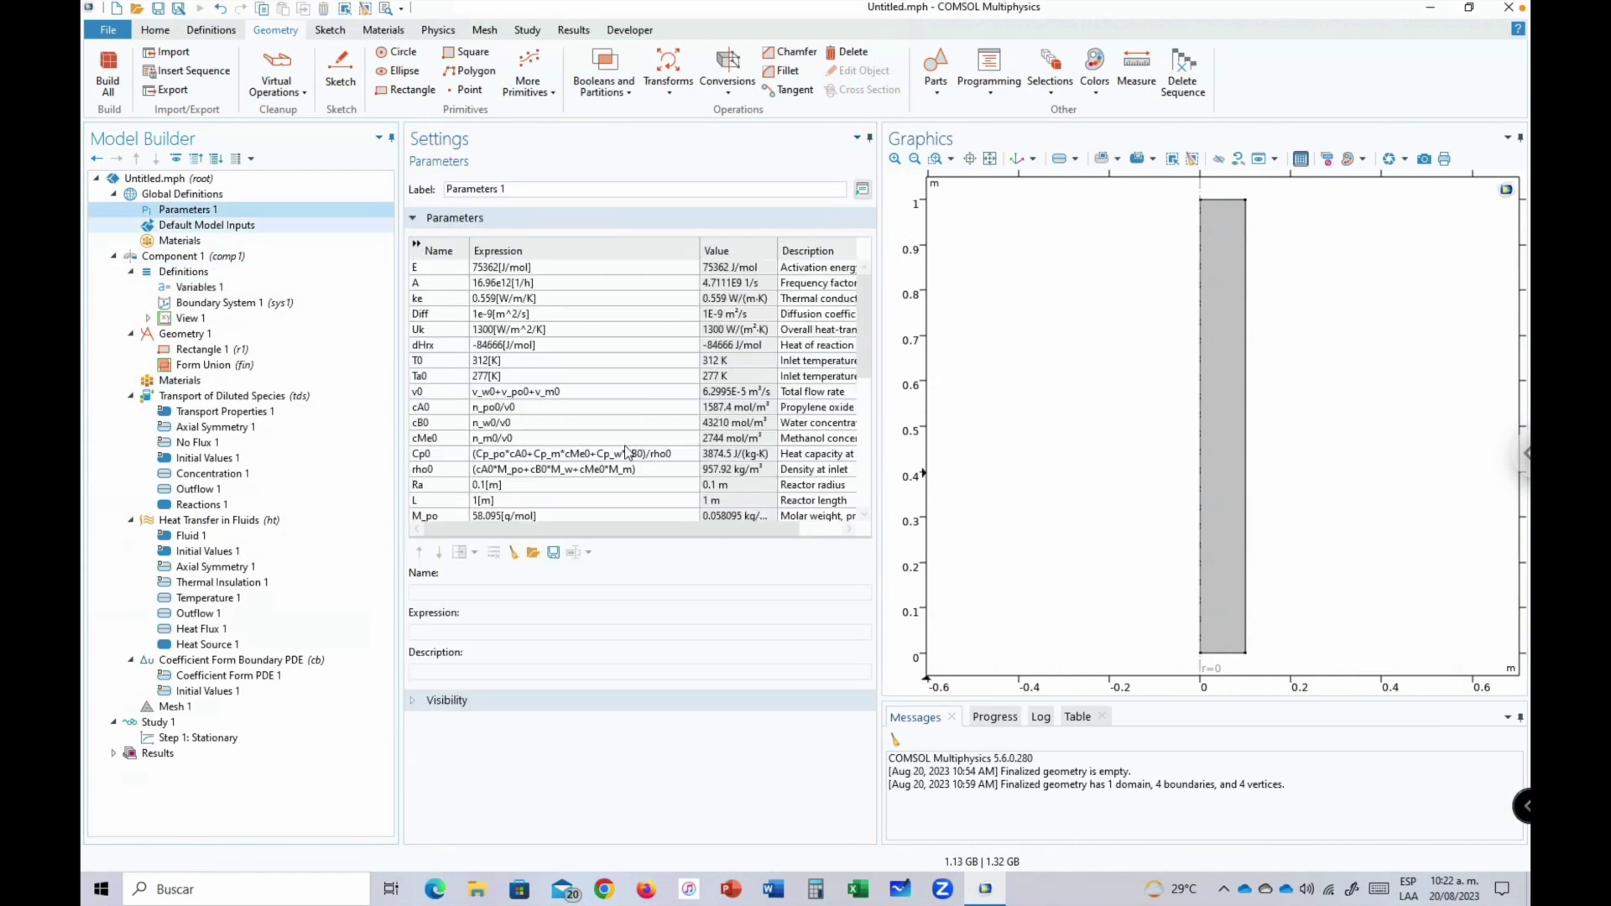
pyautogui.click(448, 394)
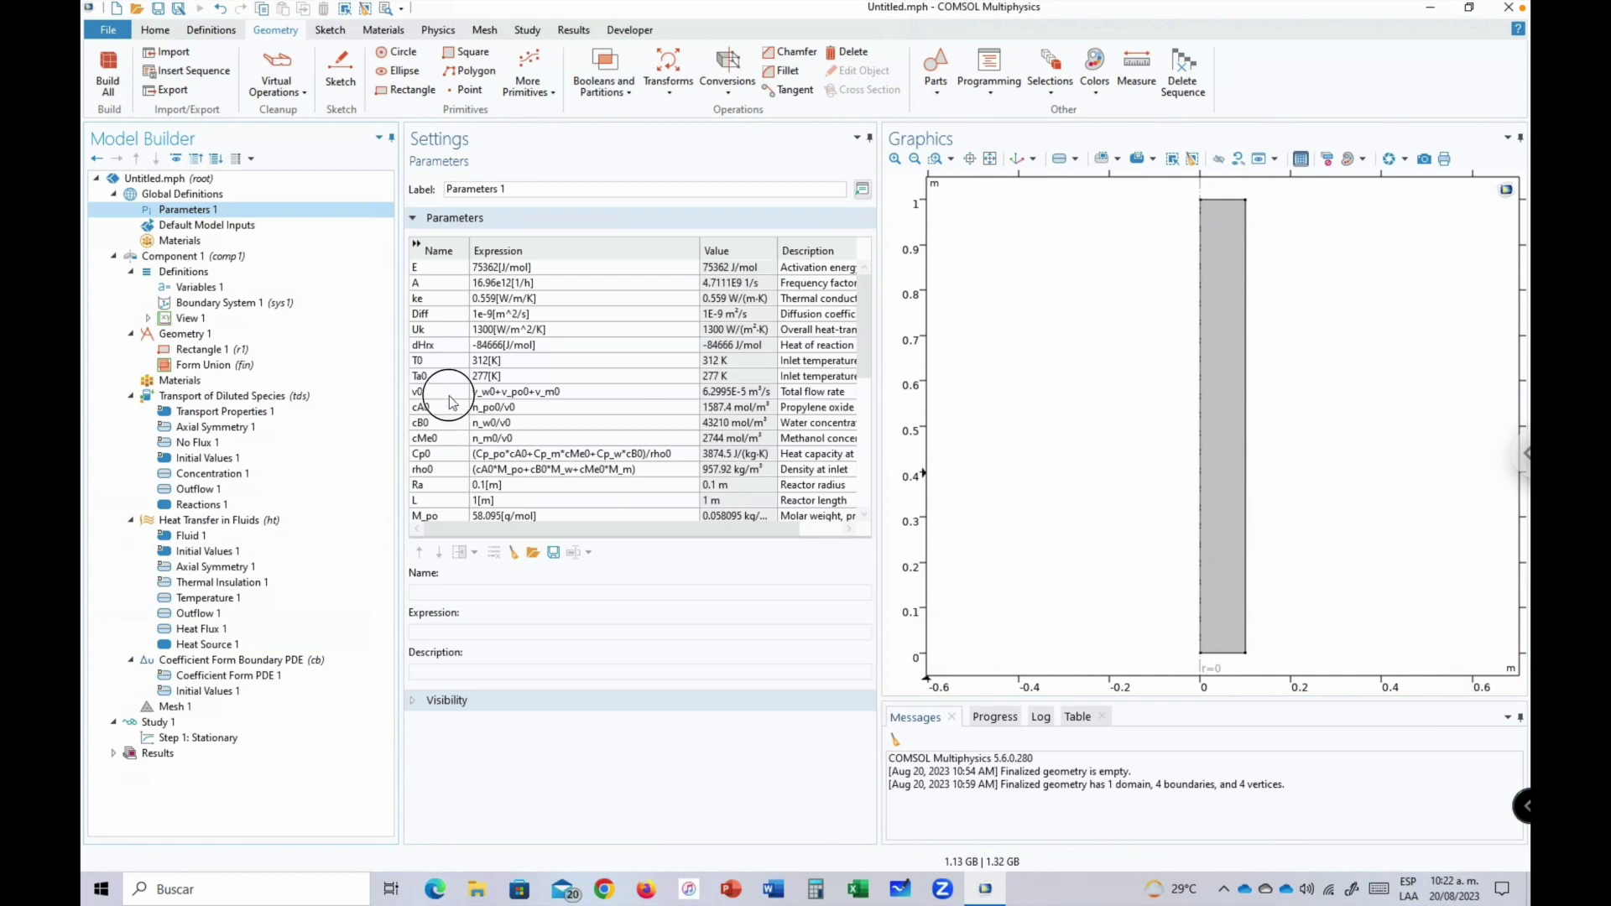
pyautogui.scroll(-5, 453, 409)
pyautogui.click(441, 468)
pyautogui.click(604, 530)
pyautogui.moveTo(604, 537)
pyautogui.mouseDown()
pyautogui.moveTo(760, 530)
pyautogui.moveTo(618, 528)
pyautogui.mouseUp()
pyautogui.click(811, 471)
pyautogui.click(433, 475)
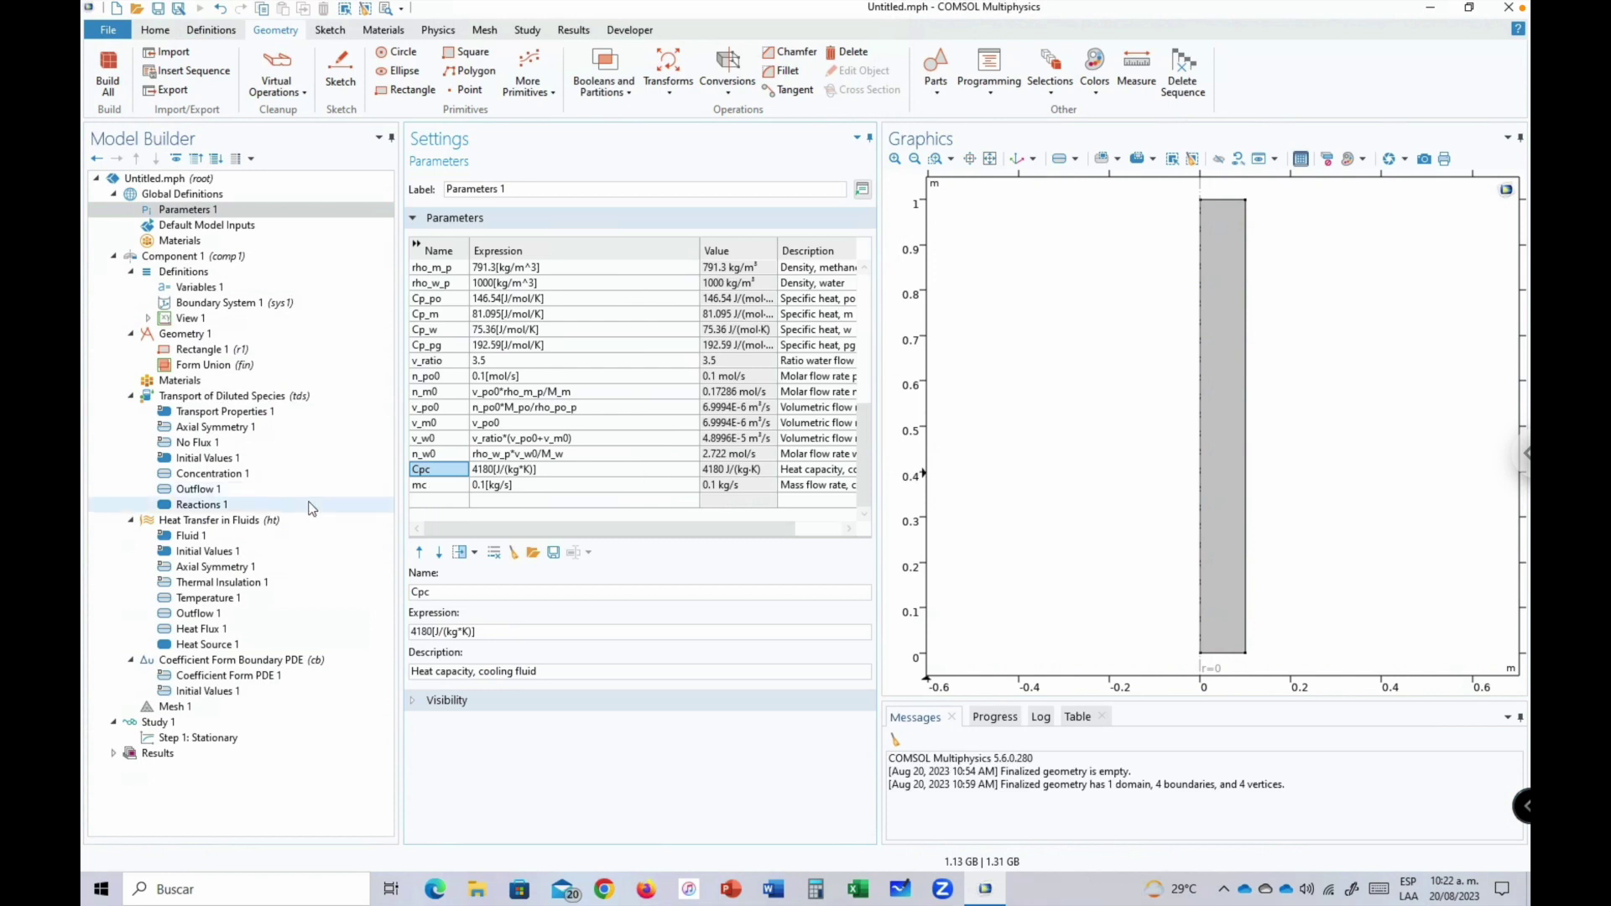
# Correct the z component of the convection coefficient β in Coefficient Form PDE 1 to mc*Cpc.
pyautogui.click(198, 678)
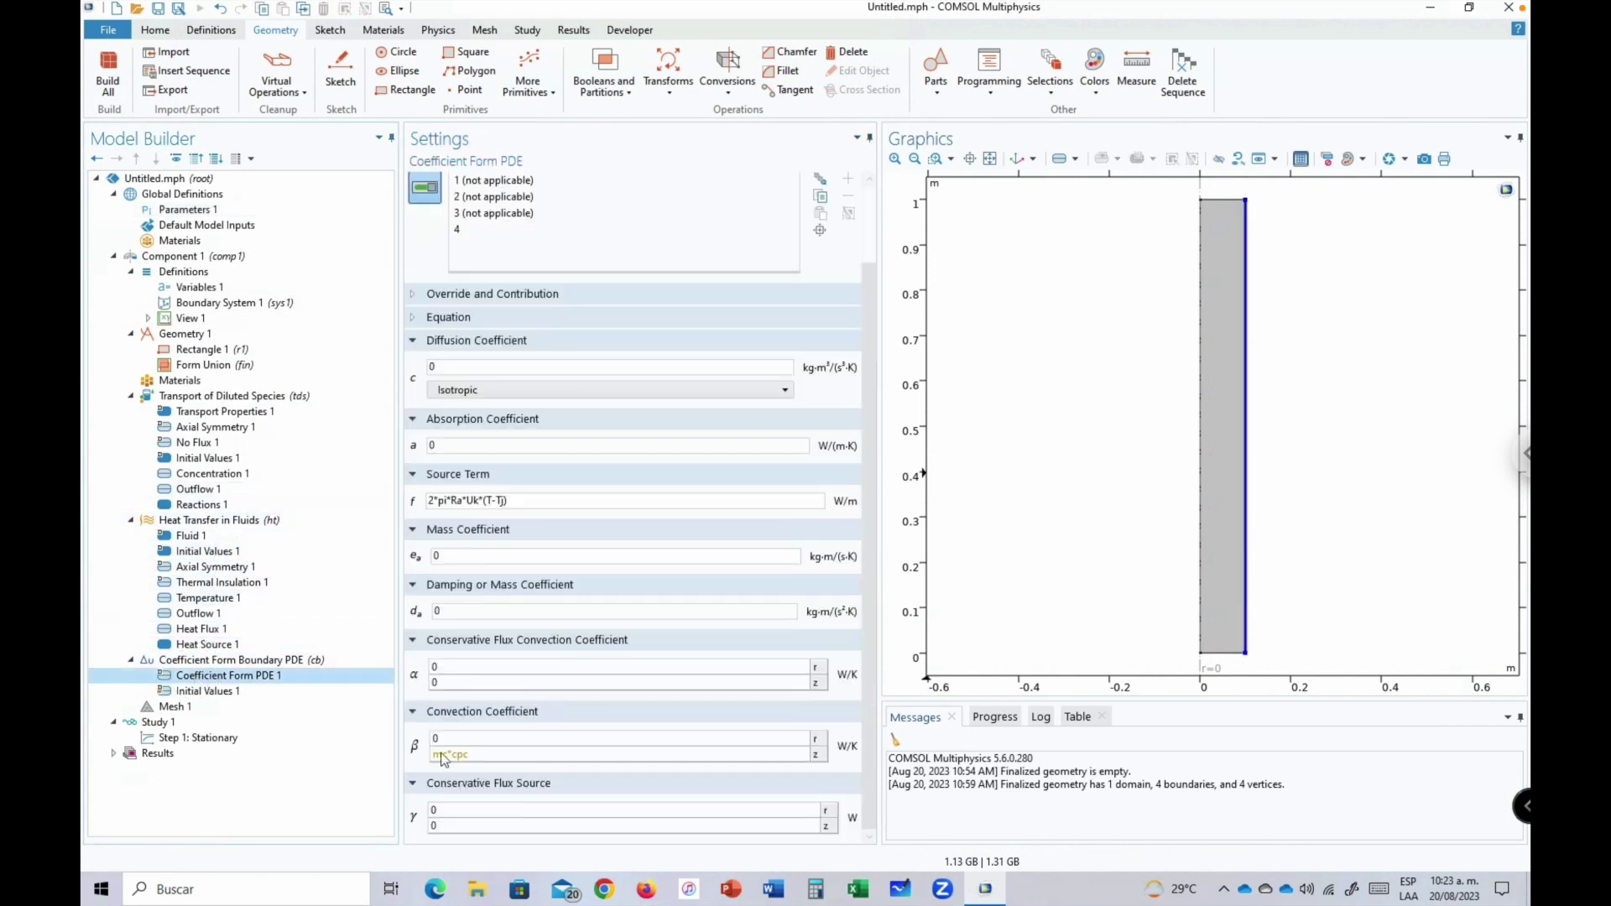
pyautogui.click(523, 755)
pyautogui.press('BackSpace')
pyautogui.press('BackSpace')
pyautogui.press('BackSpace')
pyautogui.write('Cpc')
pyautogui.click(480, 667)
pyautogui.click(475, 683)
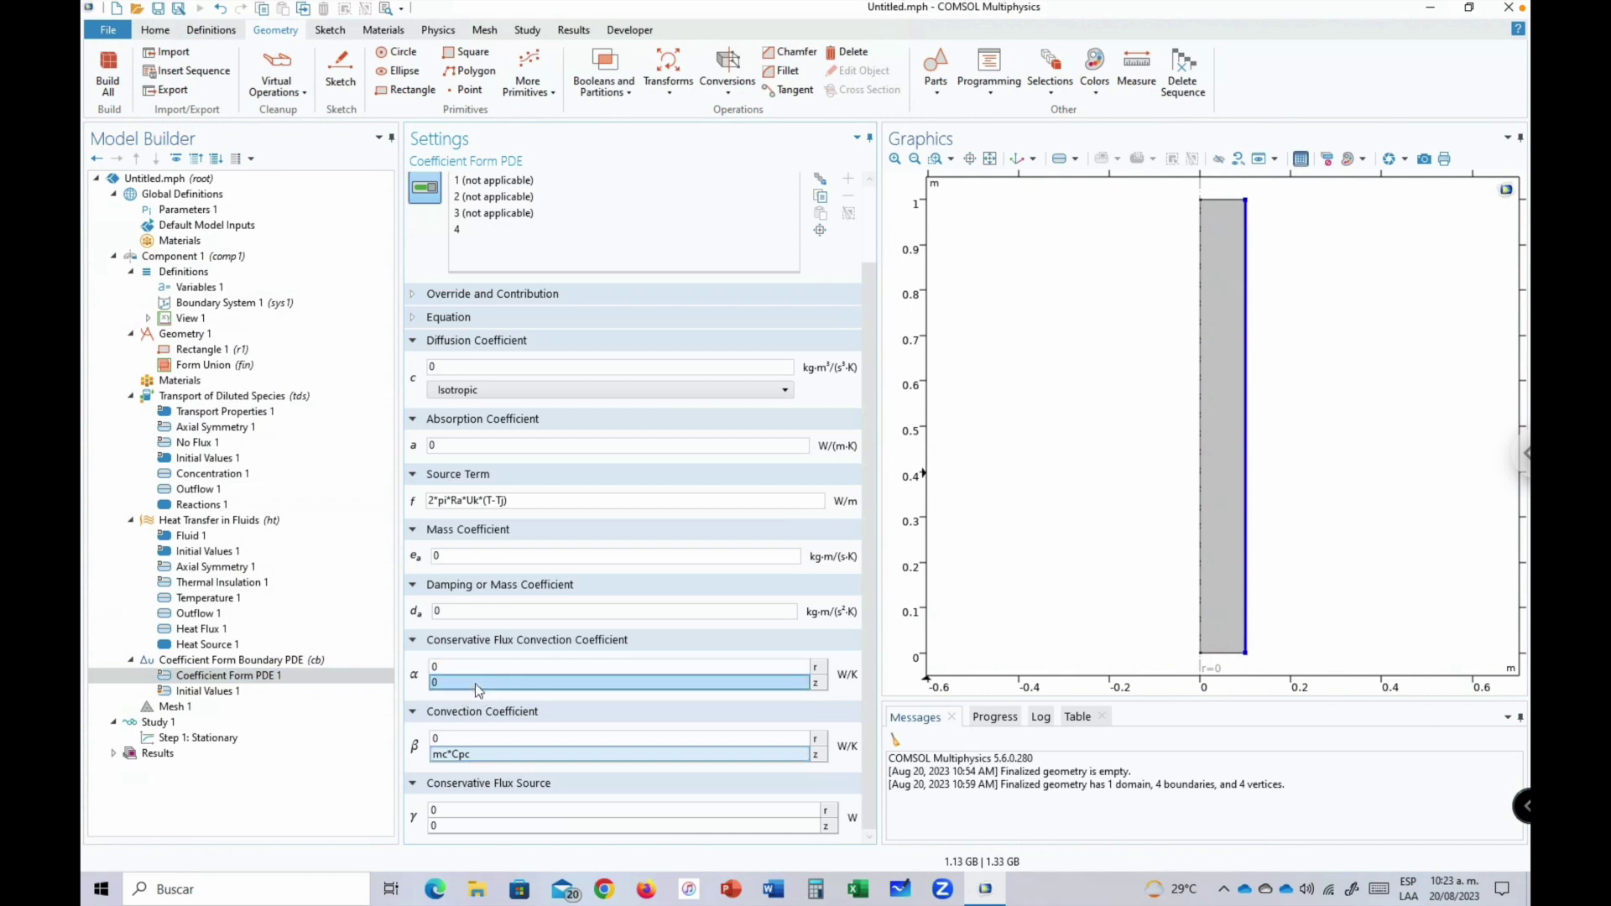
pyautogui.click(487, 740)
pyautogui.click(490, 752)
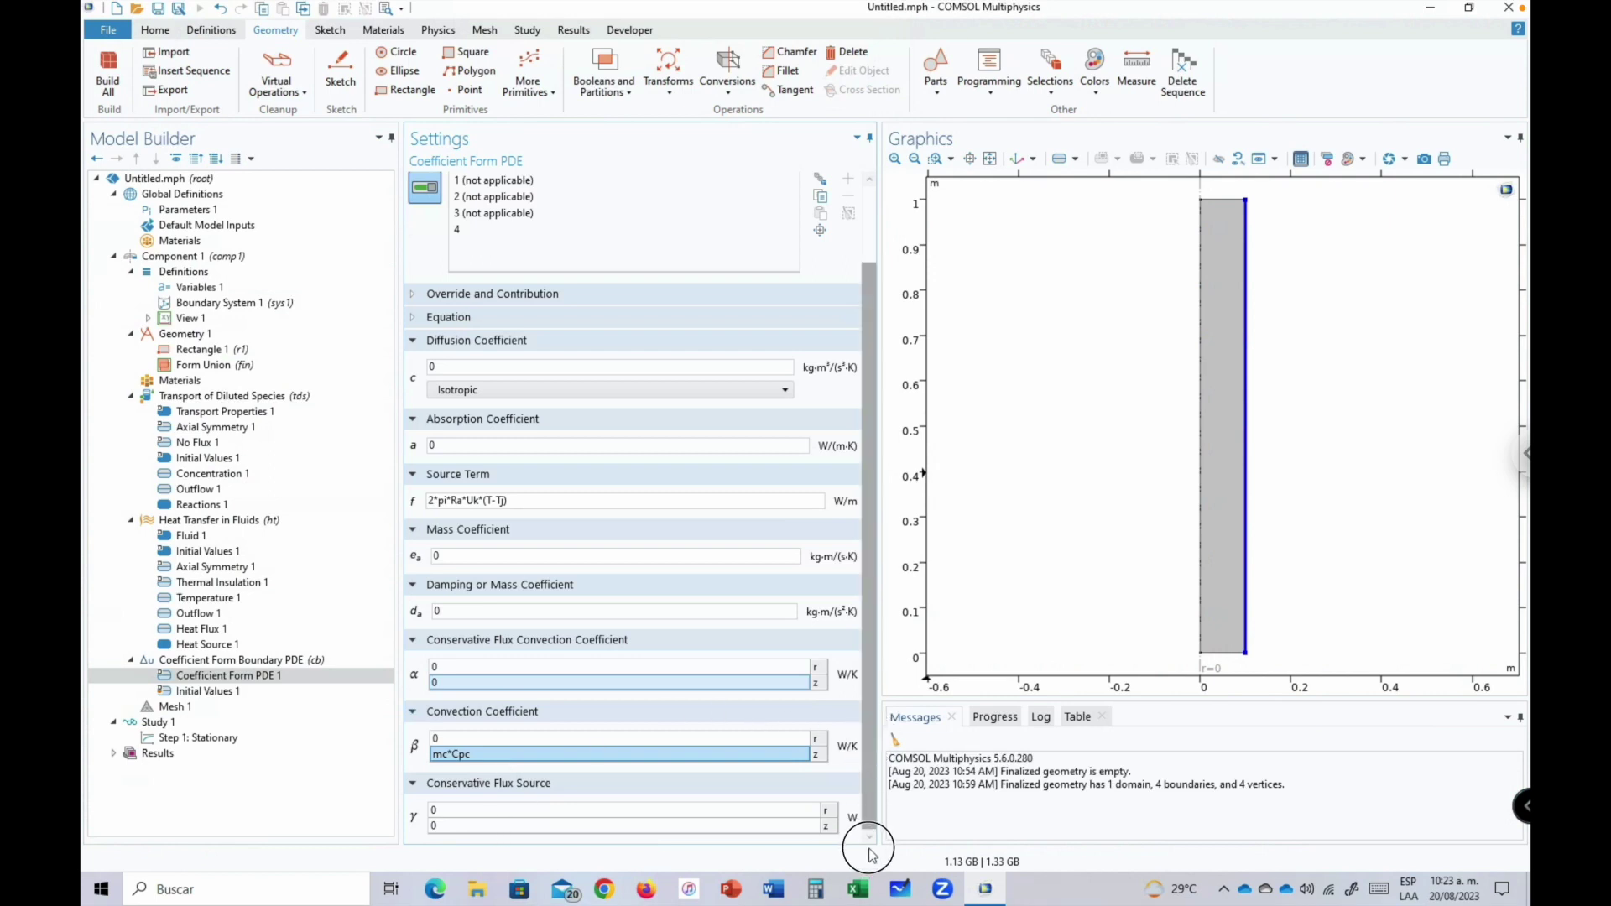
pyautogui.moveTo(869, 745); pyautogui.dragTo(797, 778)
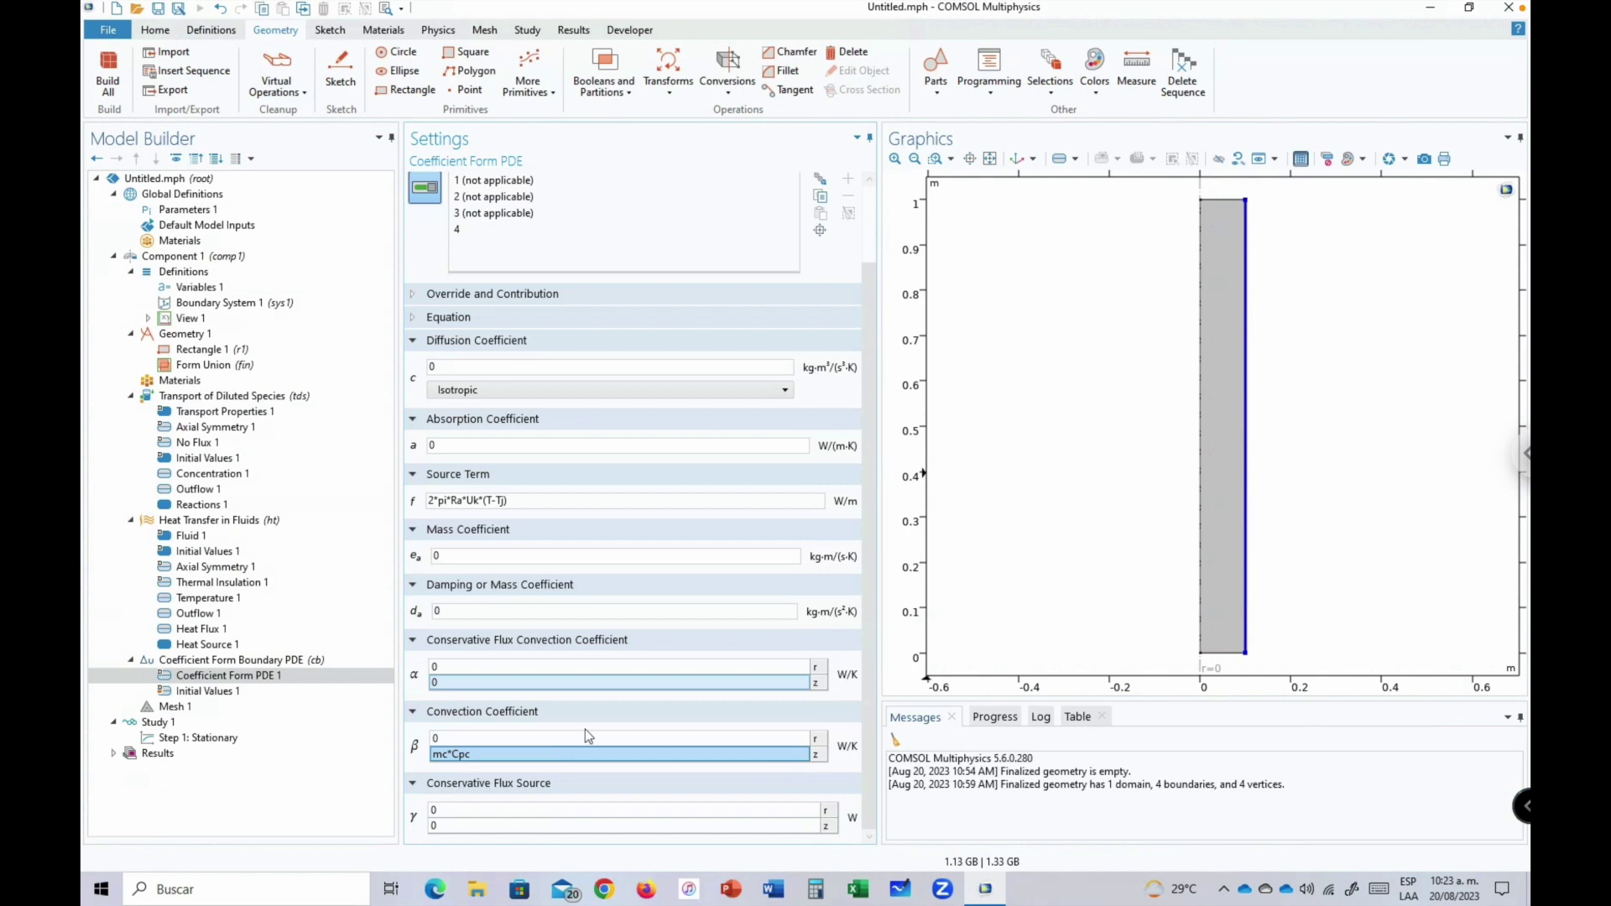
# Review the temperature difference in the PDE source term and compare it with the inward heat flux expression of Heat Flux 1.
pyautogui.click(495, 500)
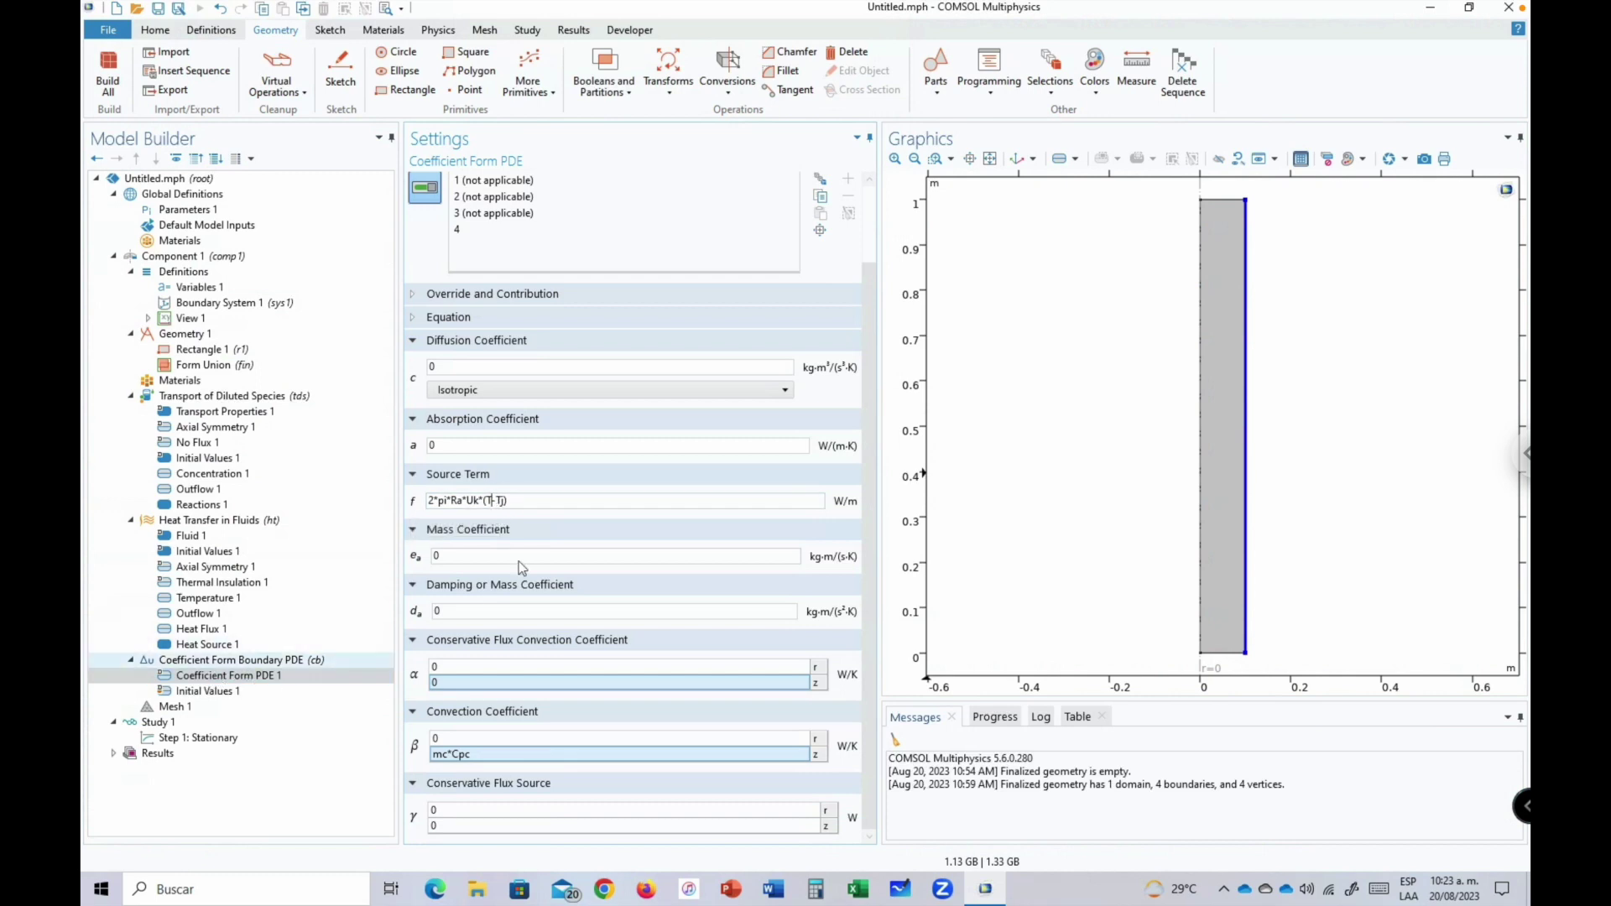
pyautogui.click(499, 501)
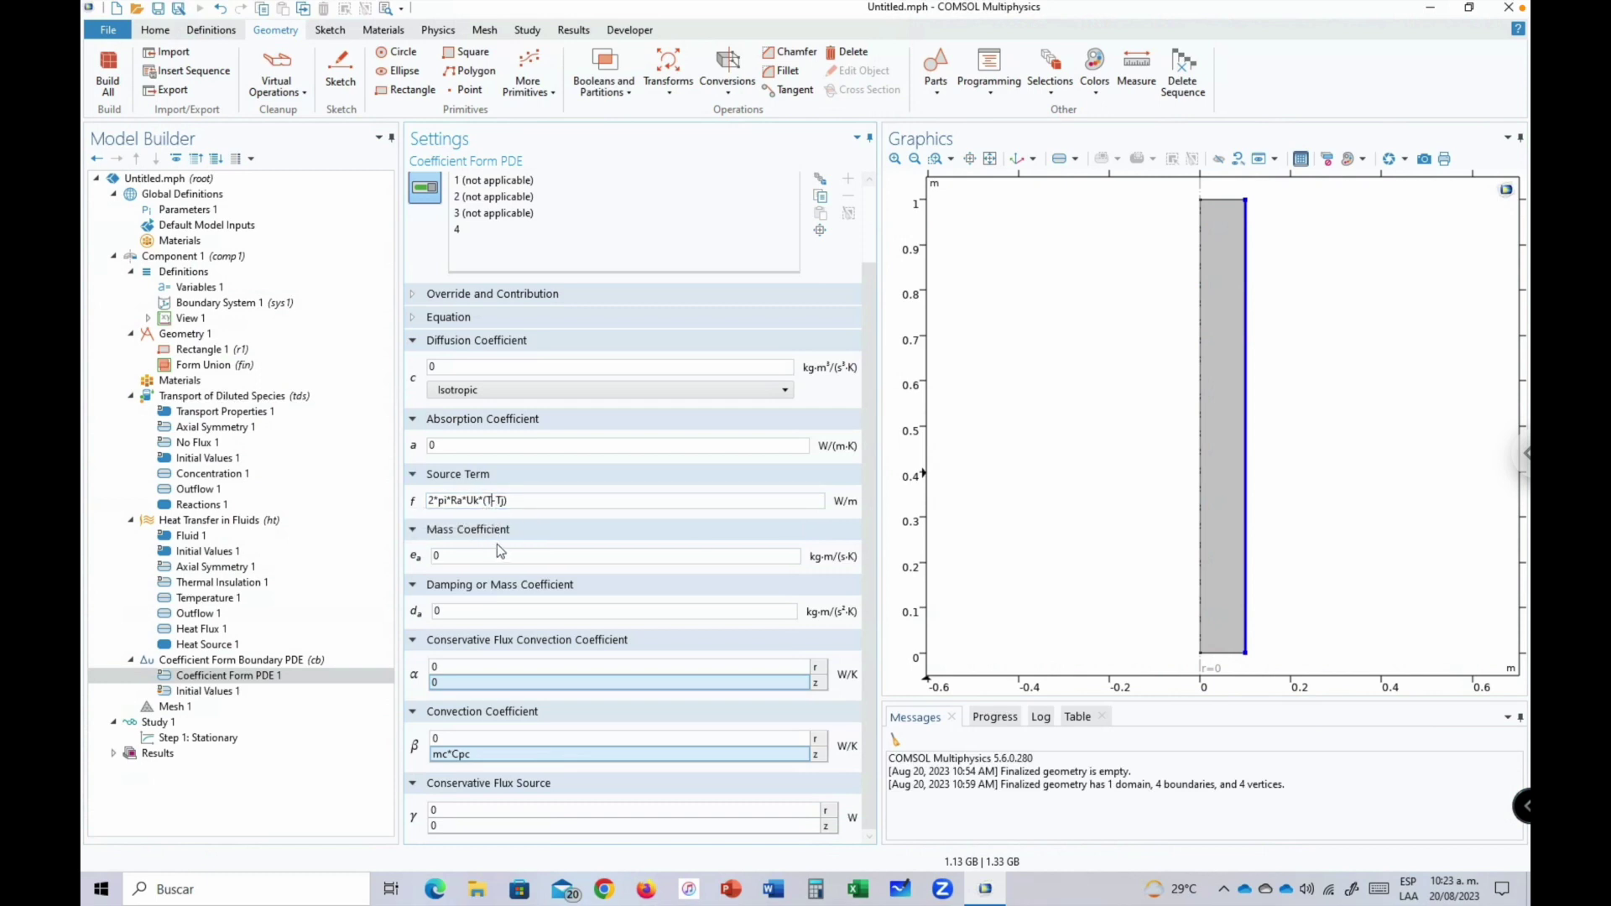
pyautogui.click(199, 629)
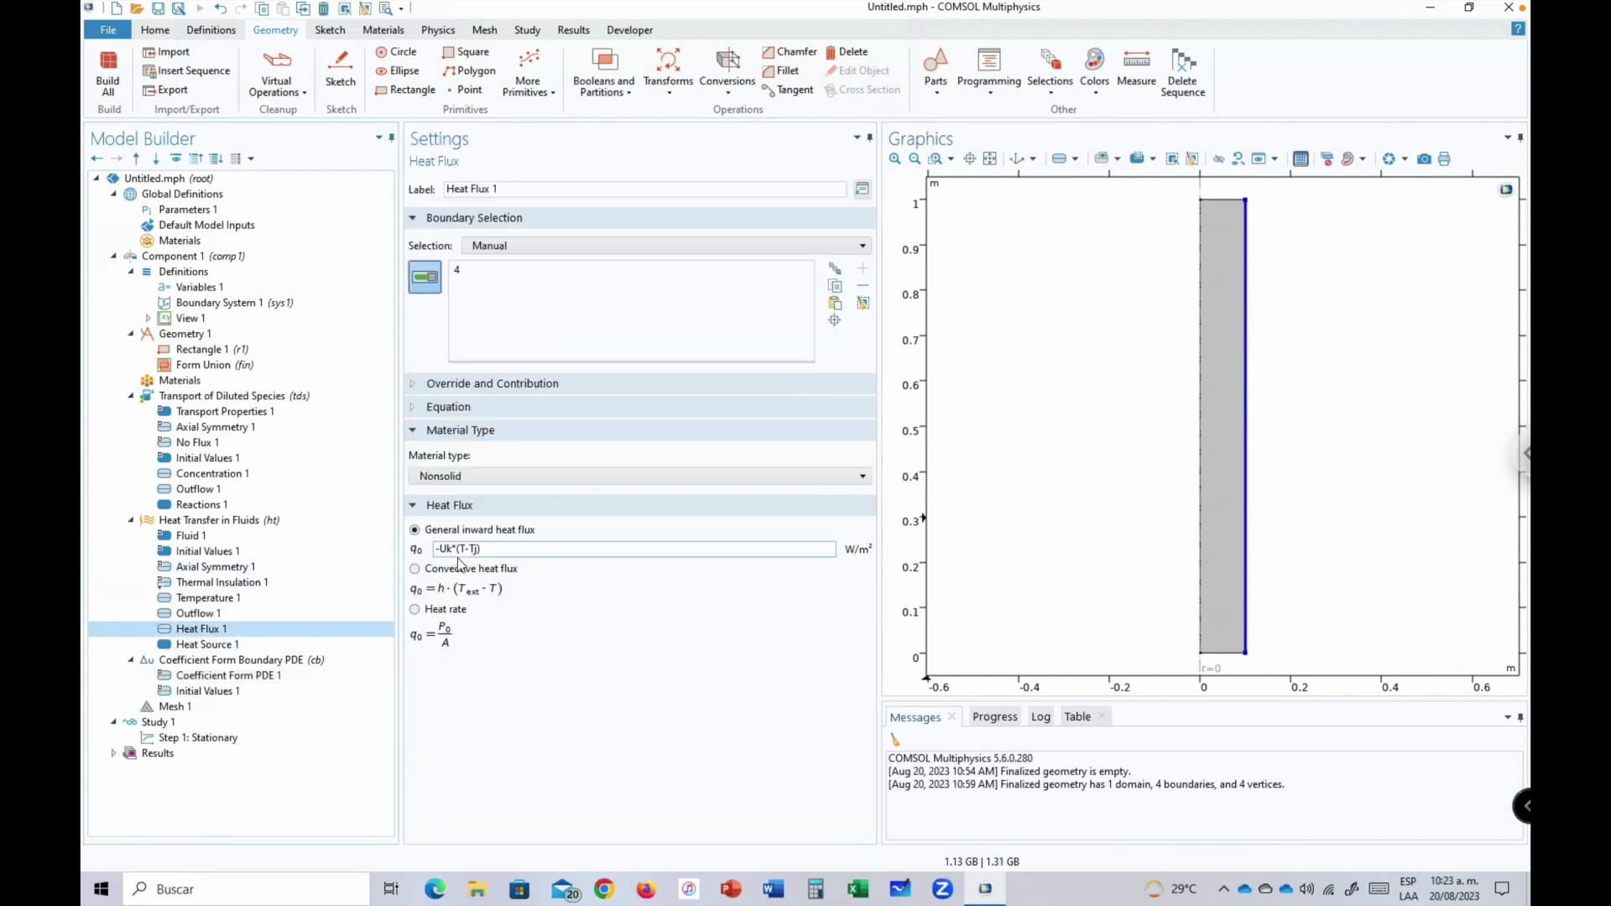
# Review the inward heat flux expression of Heat Flux 1, the Coefficient Form Boundary PDE settings and the coefficients of Coefficient Form PDE 1.
pyautogui.tripleClick(504, 550)
pyautogui.click(523, 554)
pyautogui.press('Left')
pyautogui.press('Left')
pyautogui.click(524, 554)
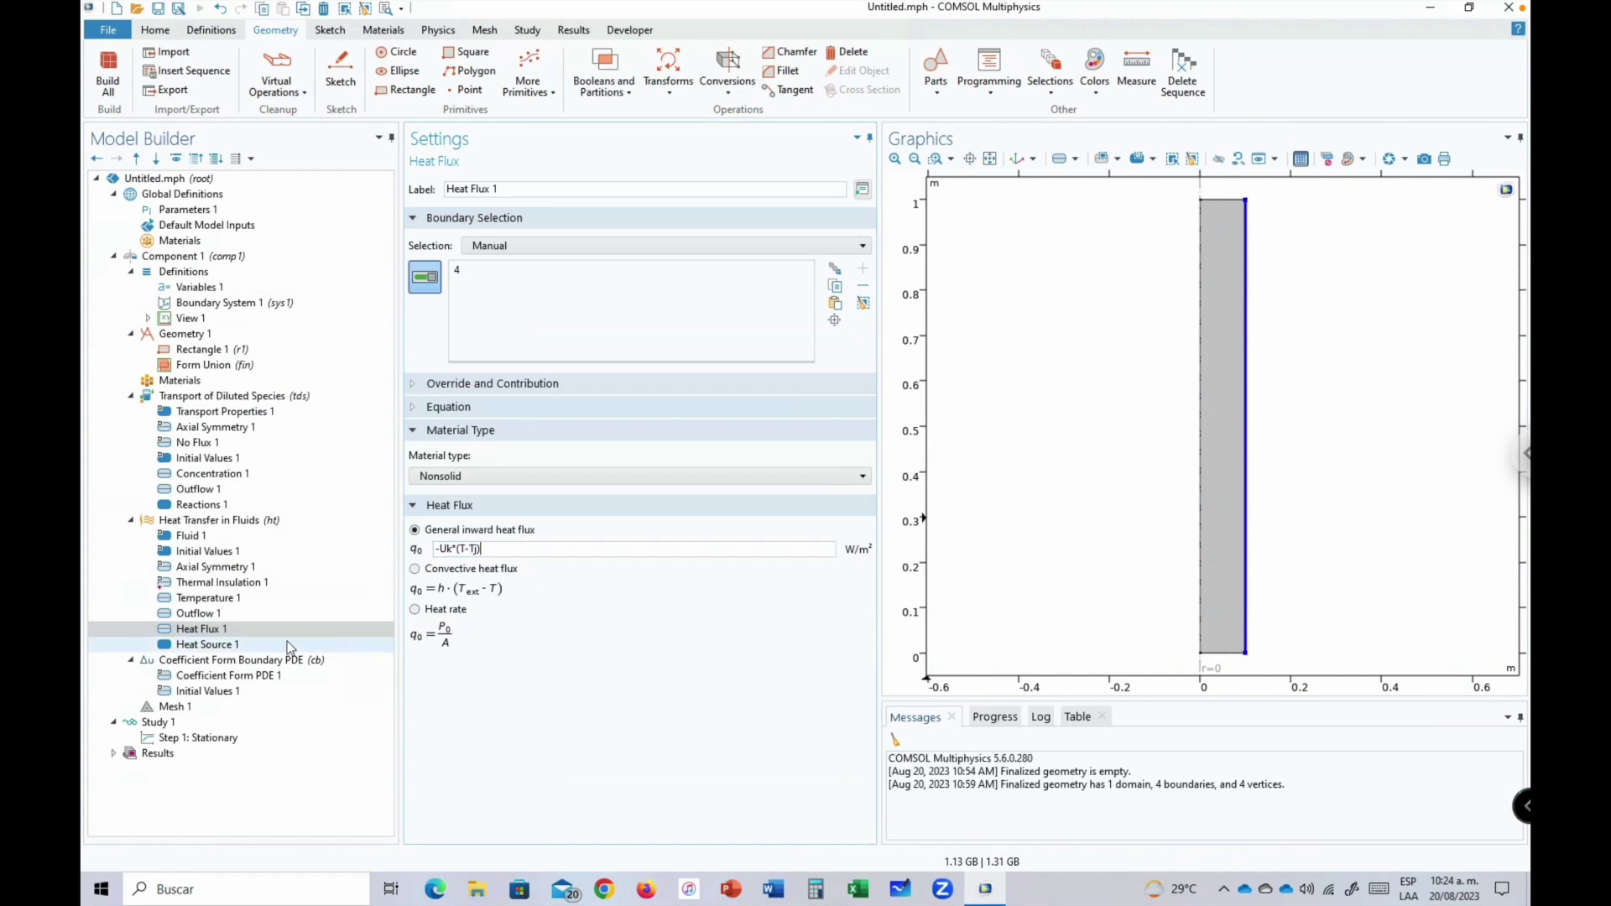
pyautogui.click(228, 661)
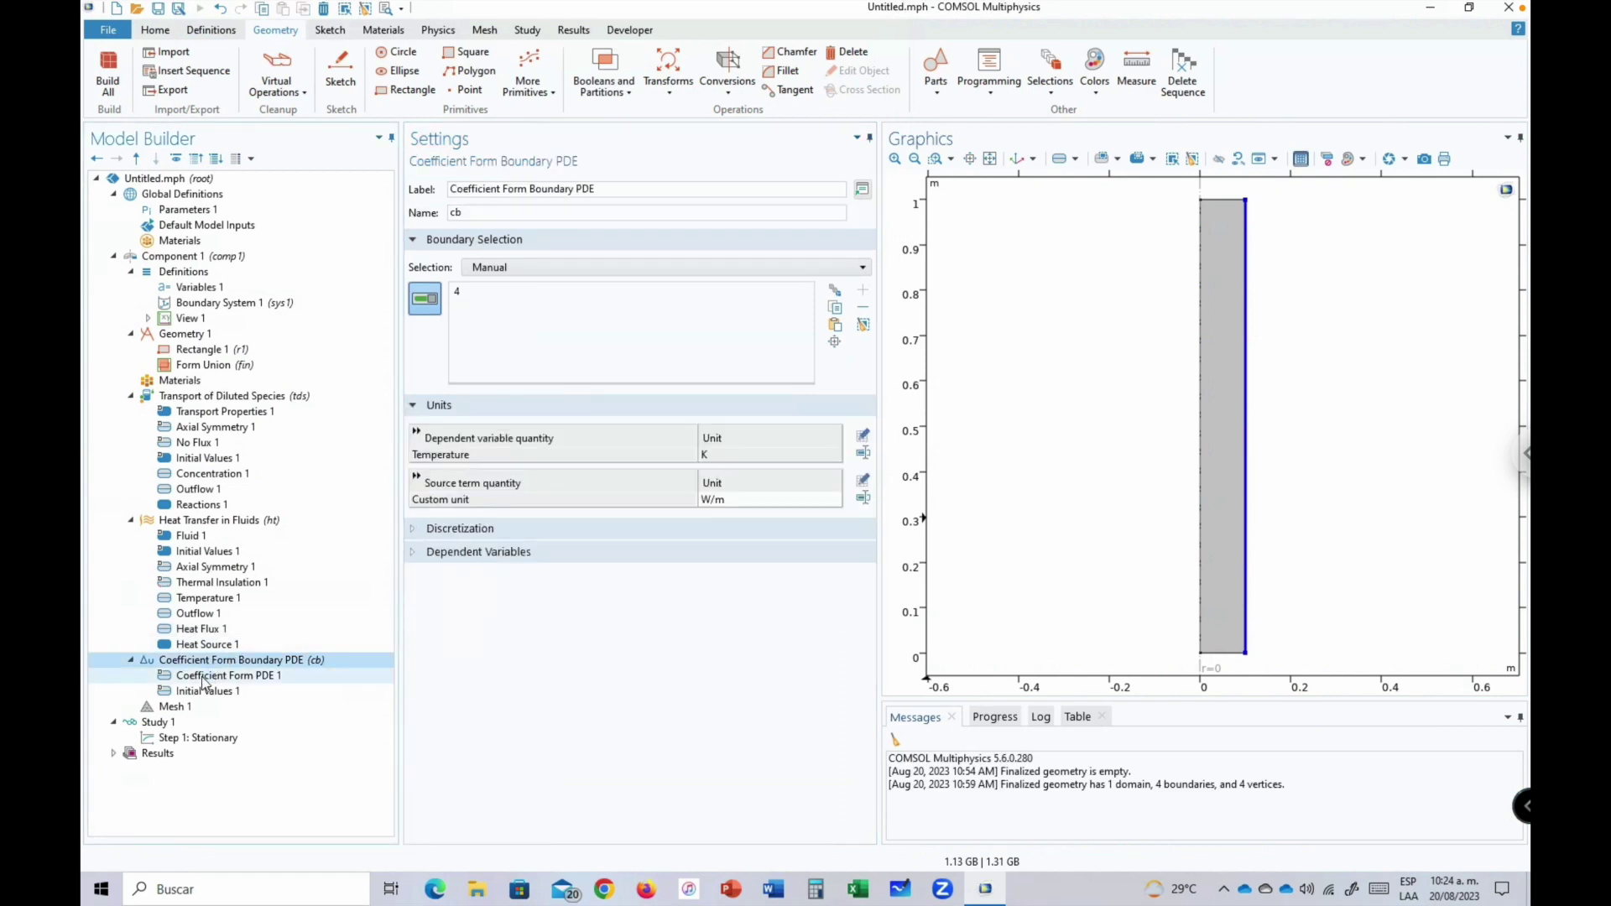
pyautogui.click(201, 679)
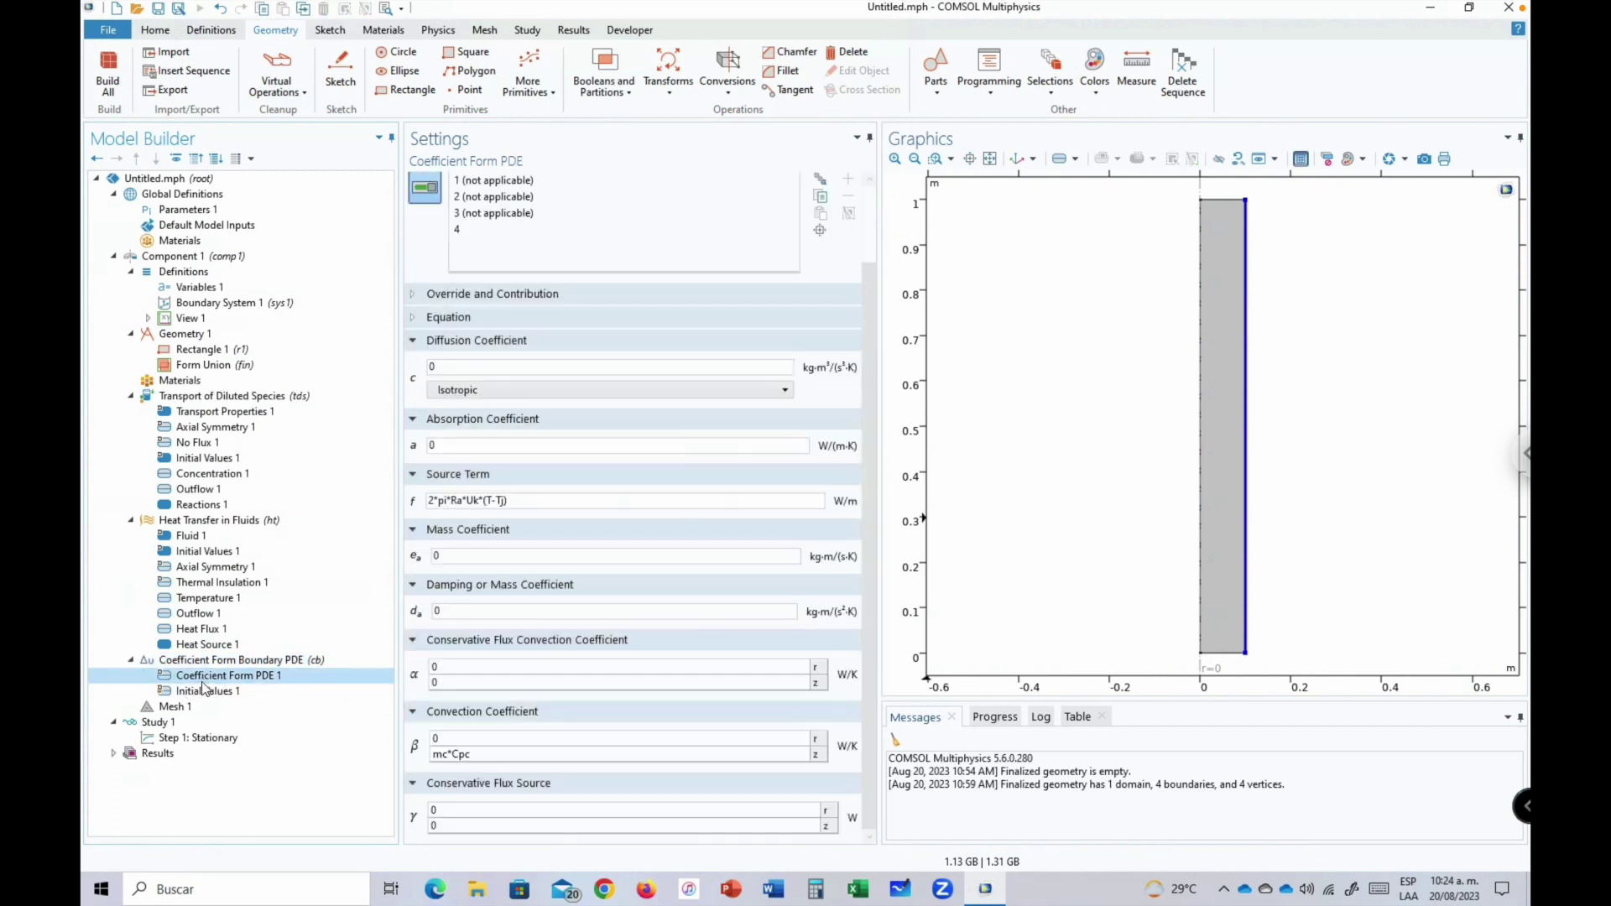
pyautogui.click(202, 687)
pyautogui.click(204, 660)
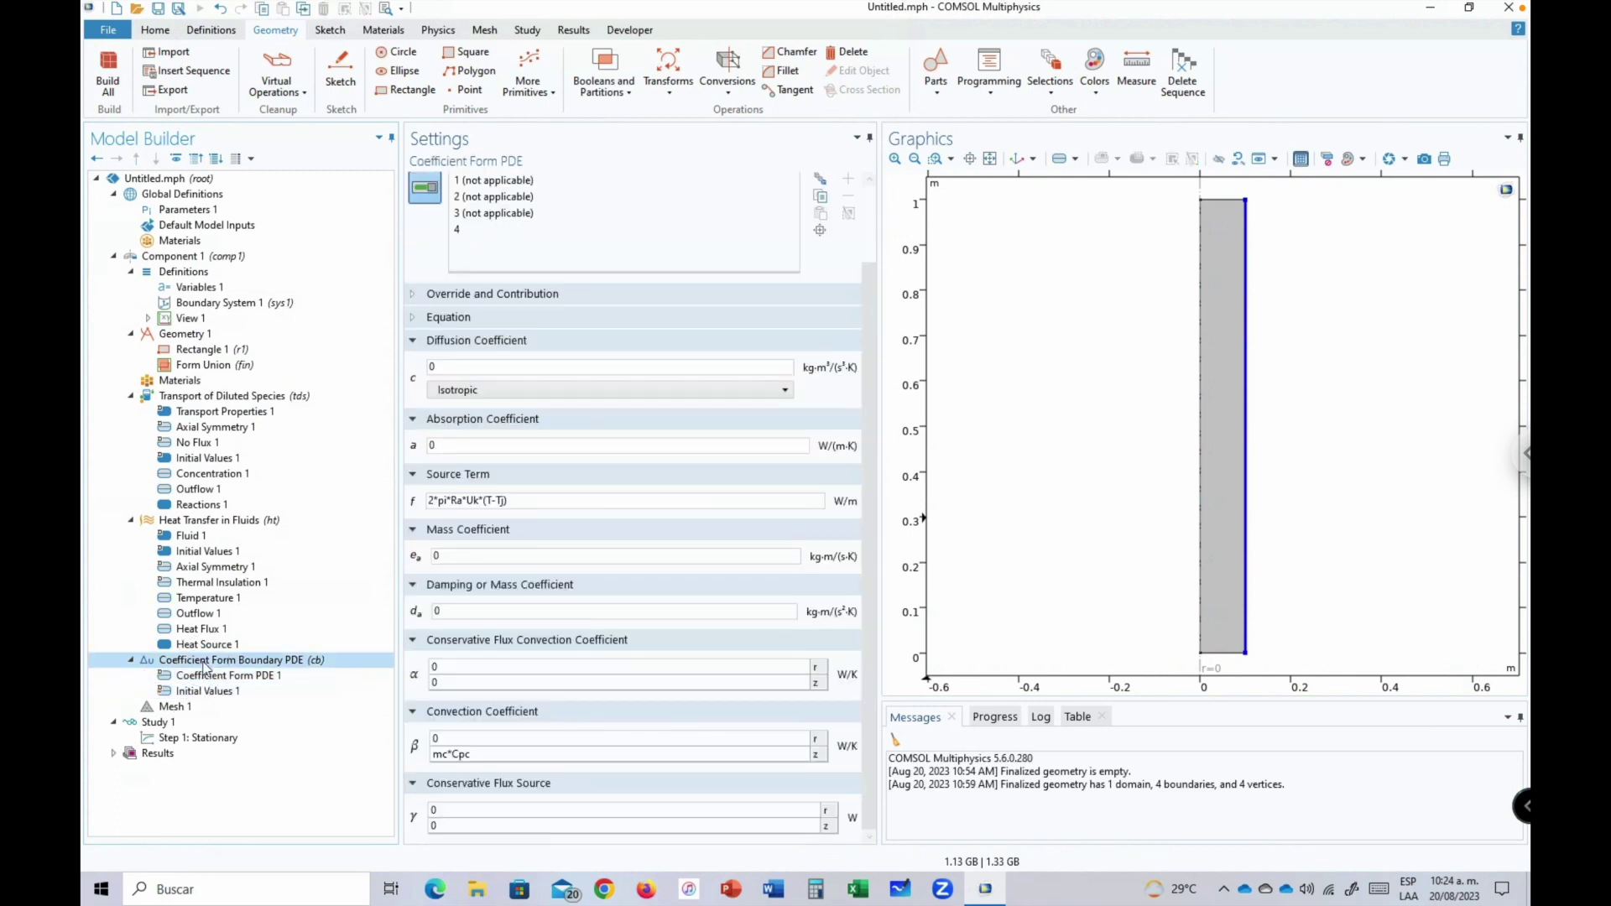
pyautogui.click(204, 676)
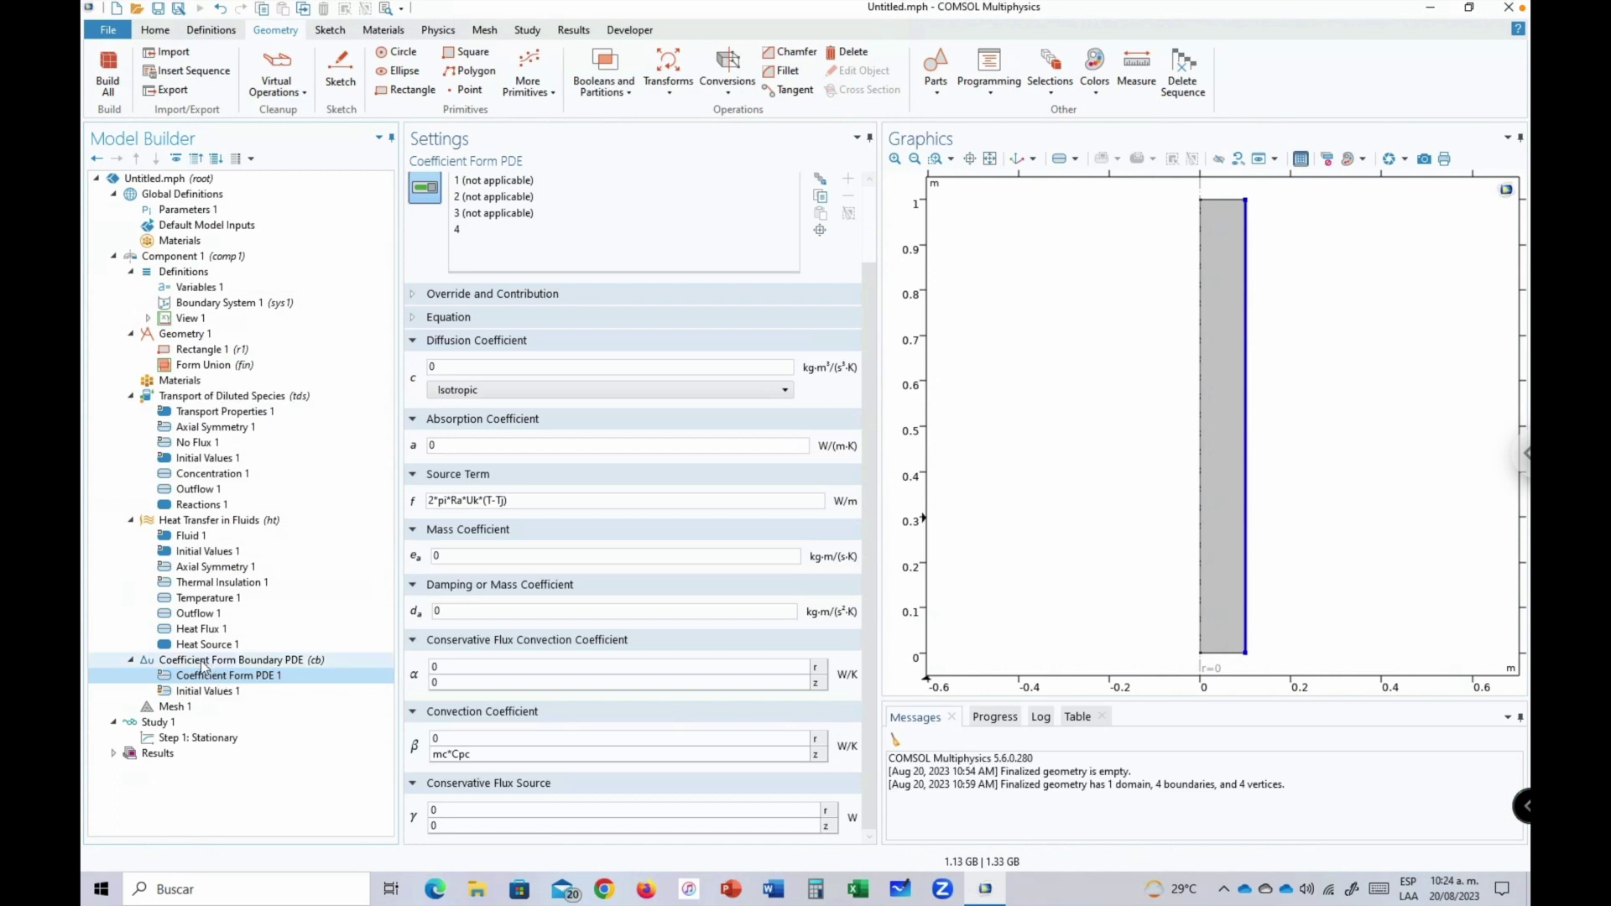
# Add a Dirichlet Boundary Condition prescribing Tj at the rectangle's lower outer corner, point 3, to the Coefficient Form Boundary PDE.
pyautogui.rightClick(205, 663)
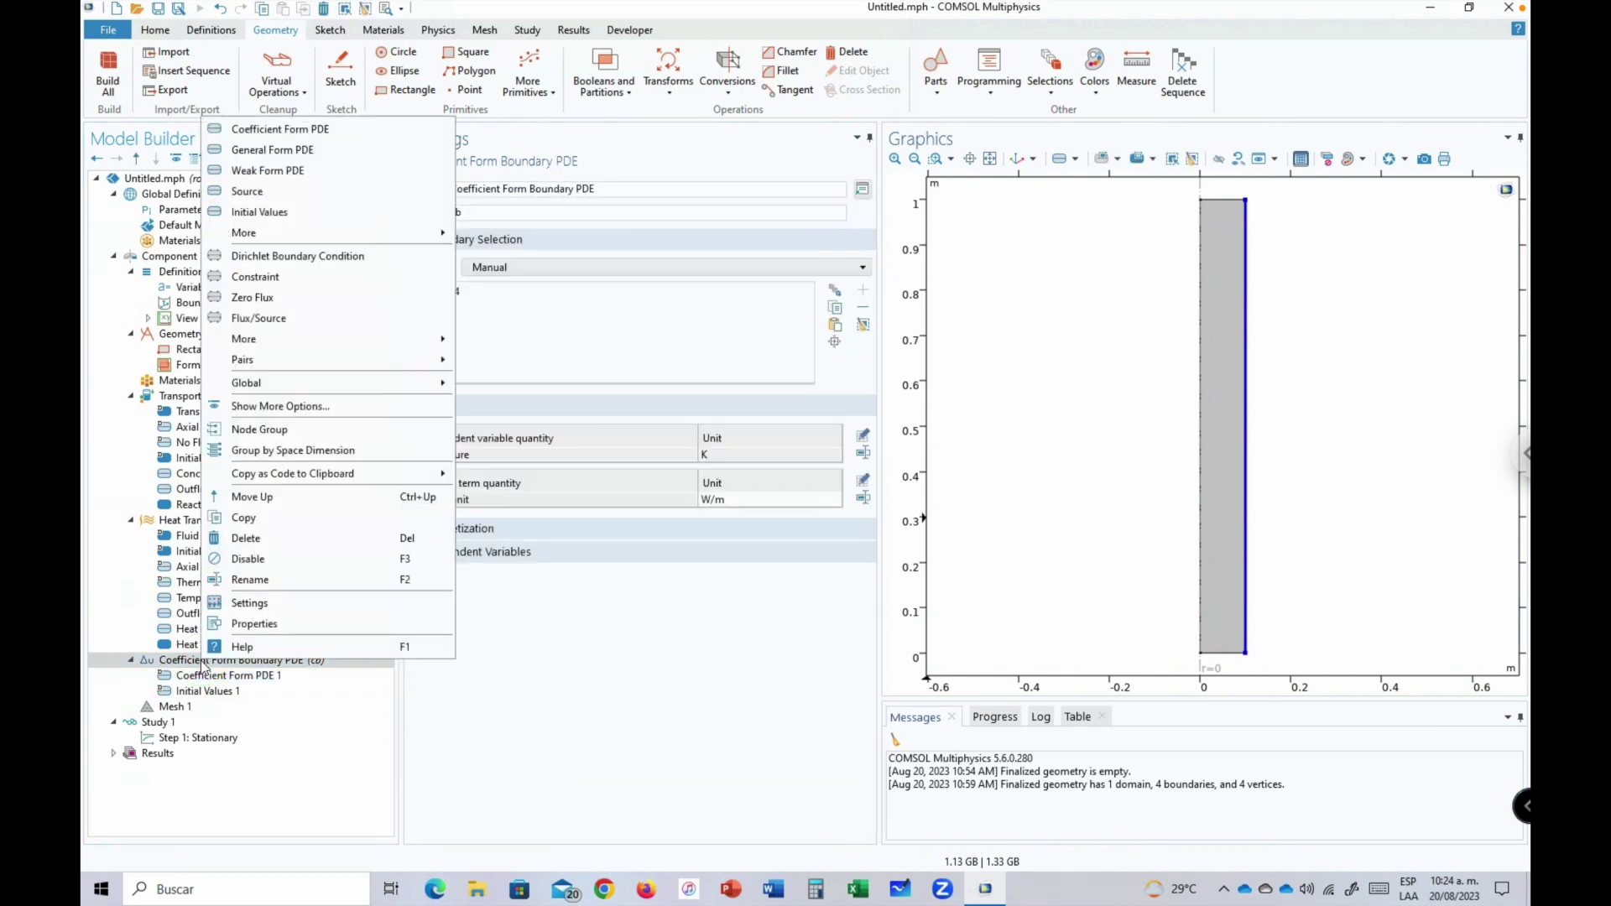
pyautogui.click(281, 255)
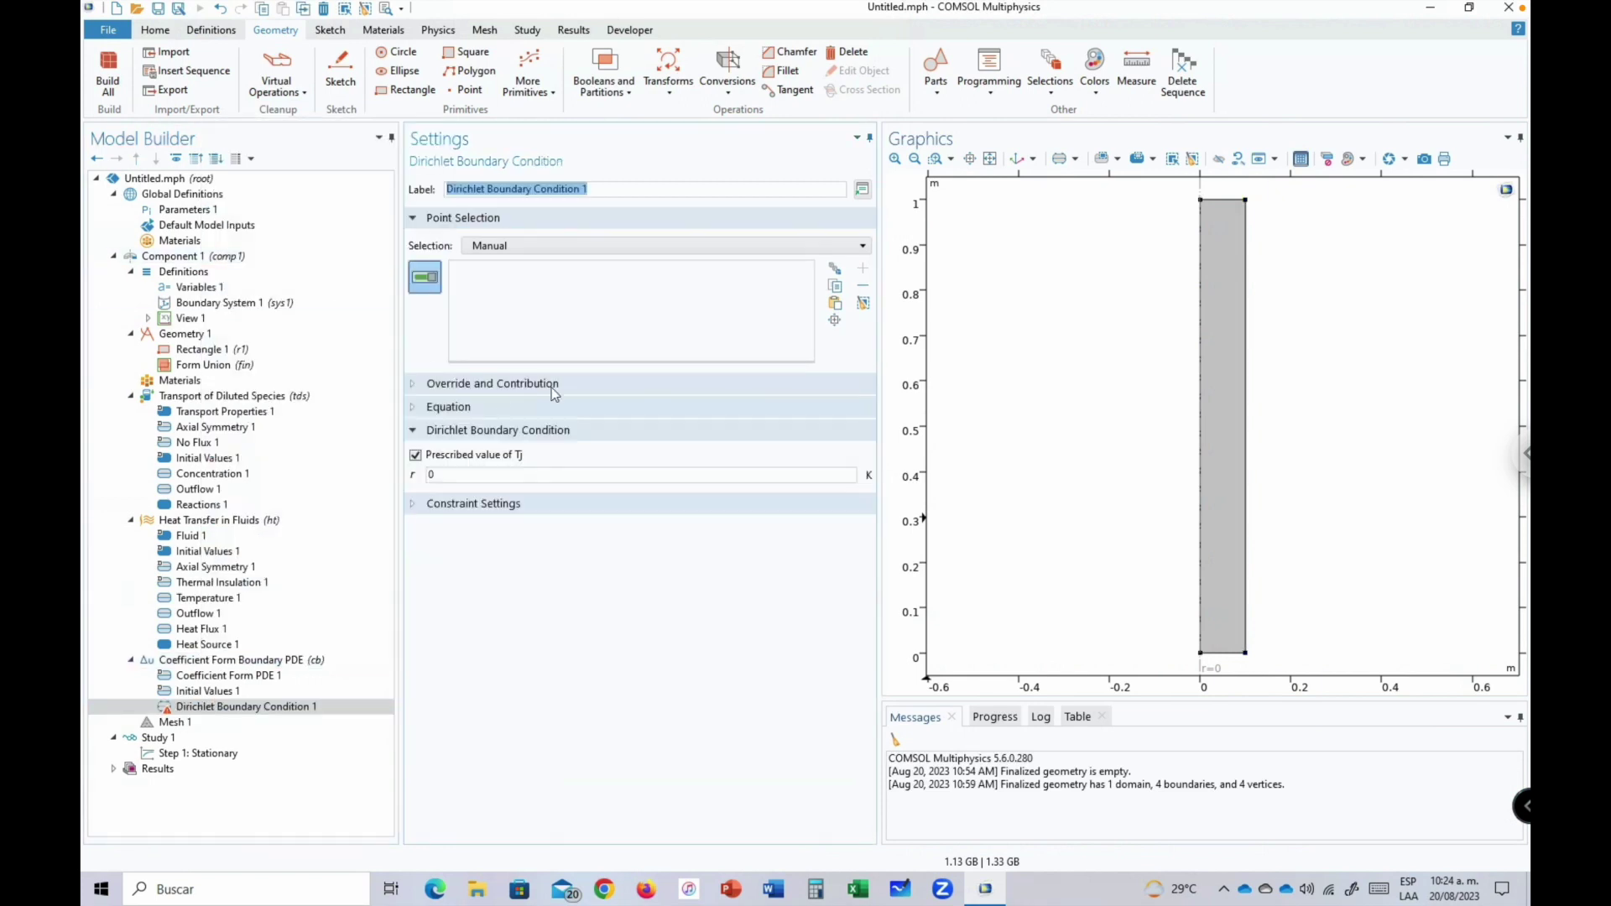
pyautogui.click(1248, 654)
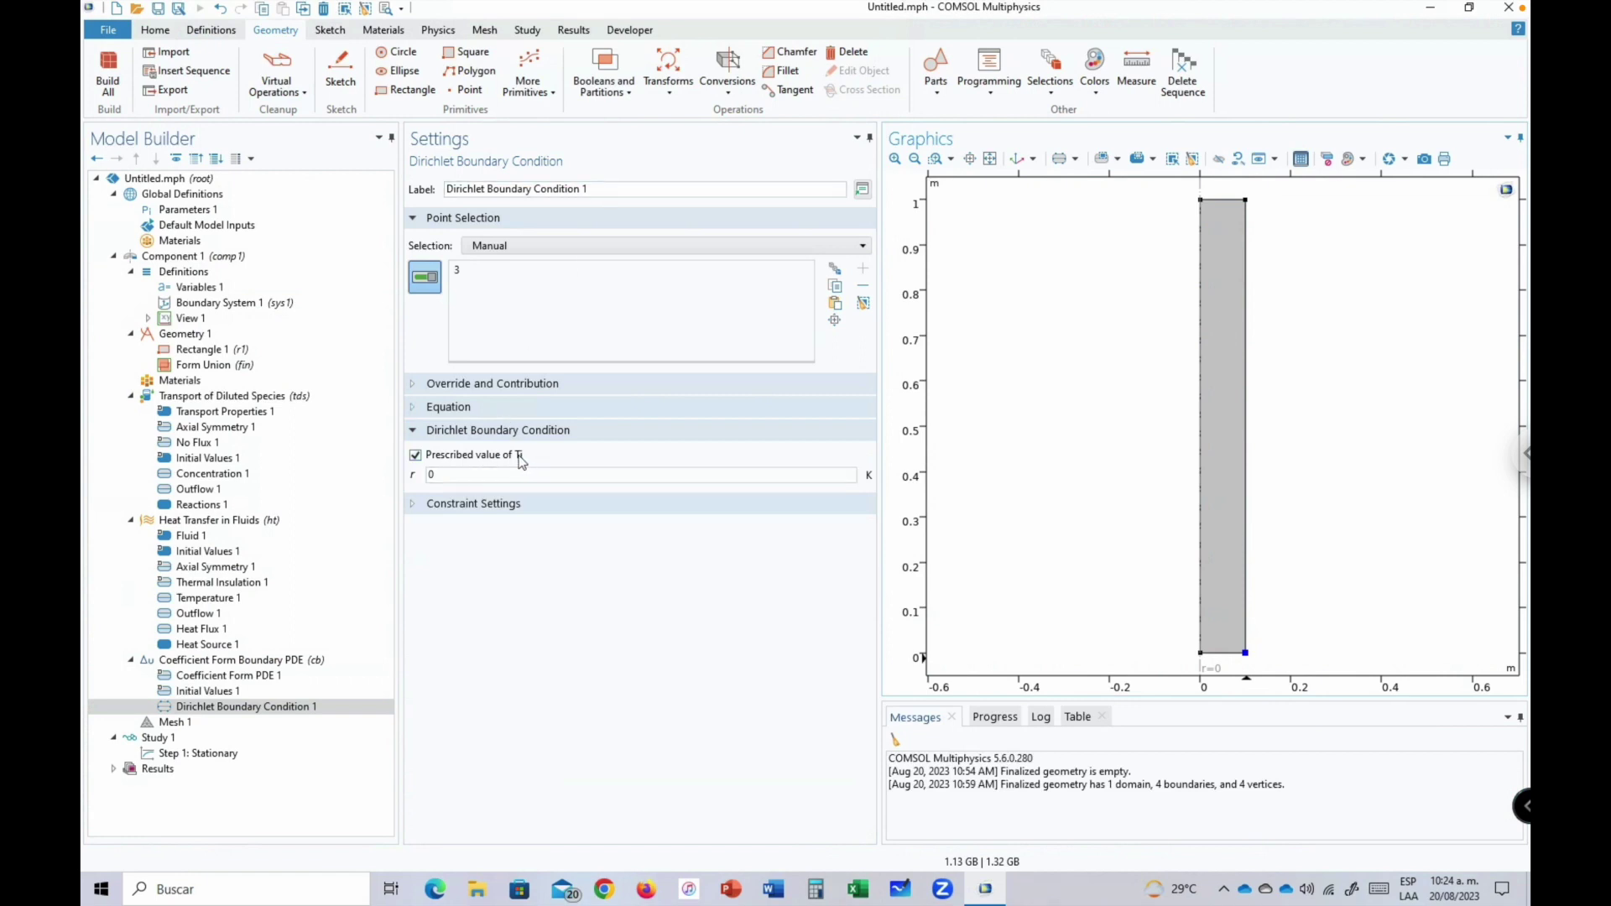
pyautogui.doubleClick(456, 476)
# Add a Mapped mesh operation for the remaining geometry to Mesh 1.
pyautogui.click(188, 724)
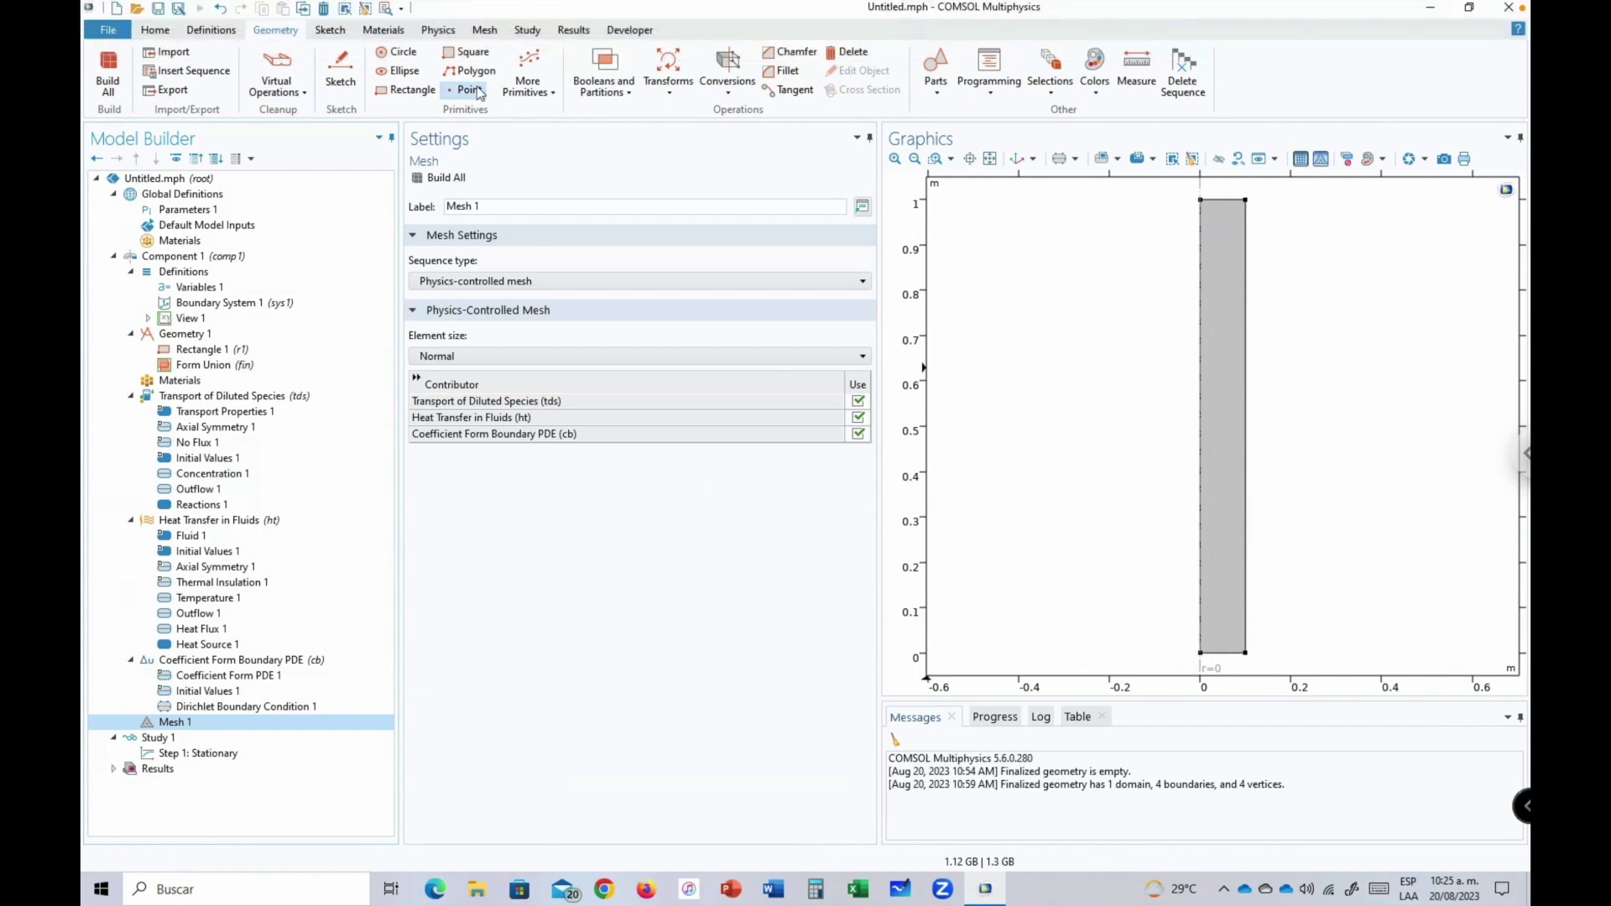
pyautogui.click(488, 34)
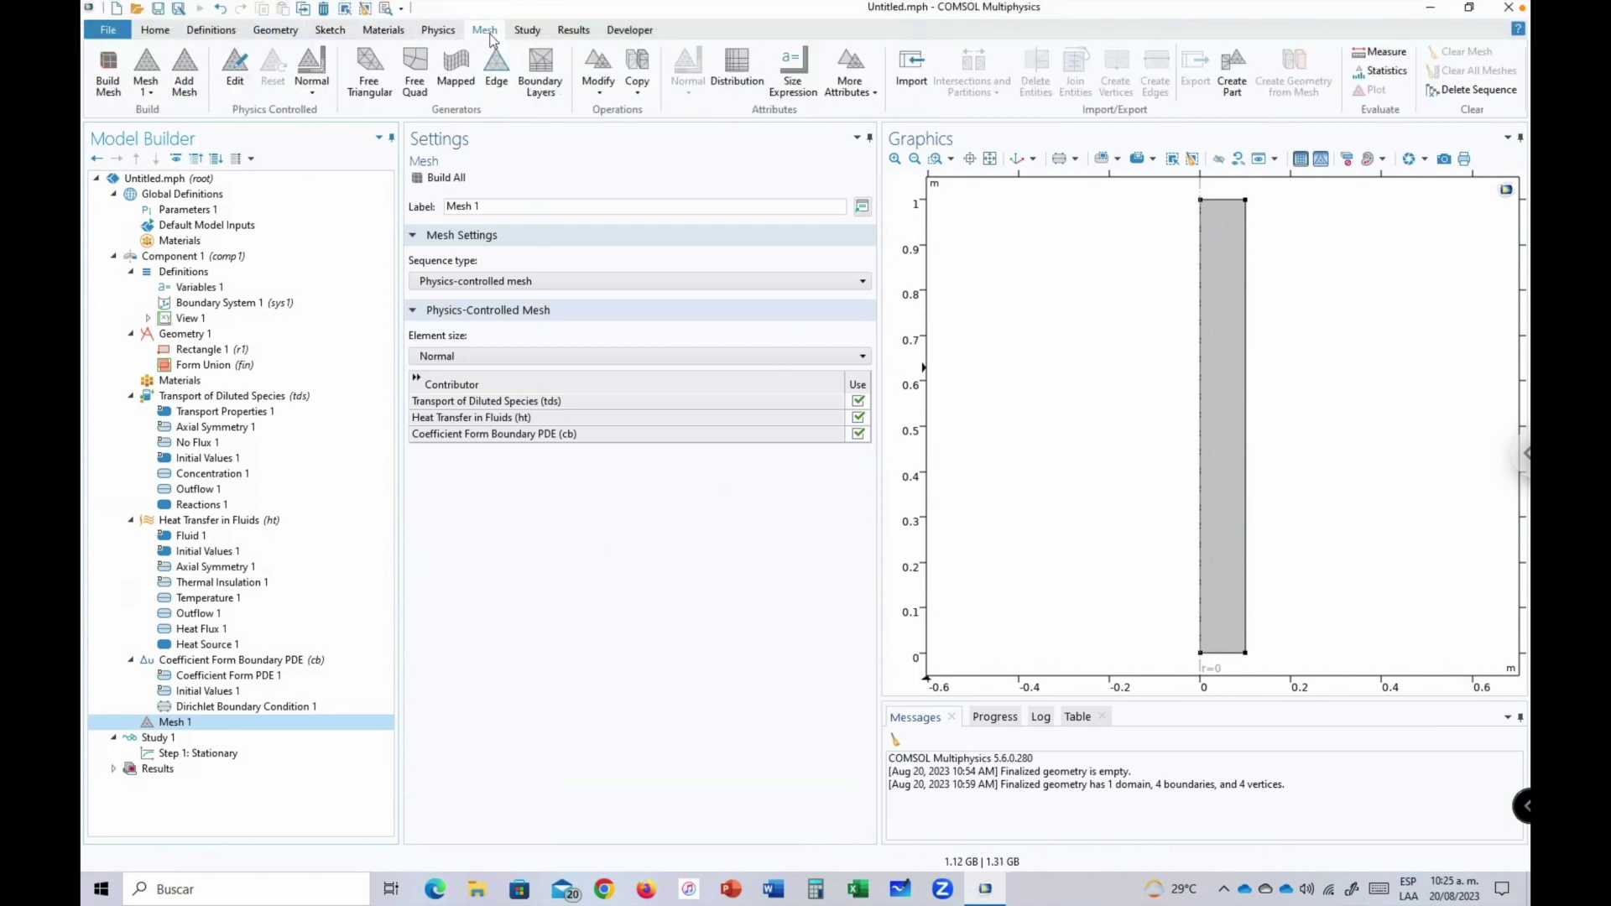
pyautogui.click(460, 82)
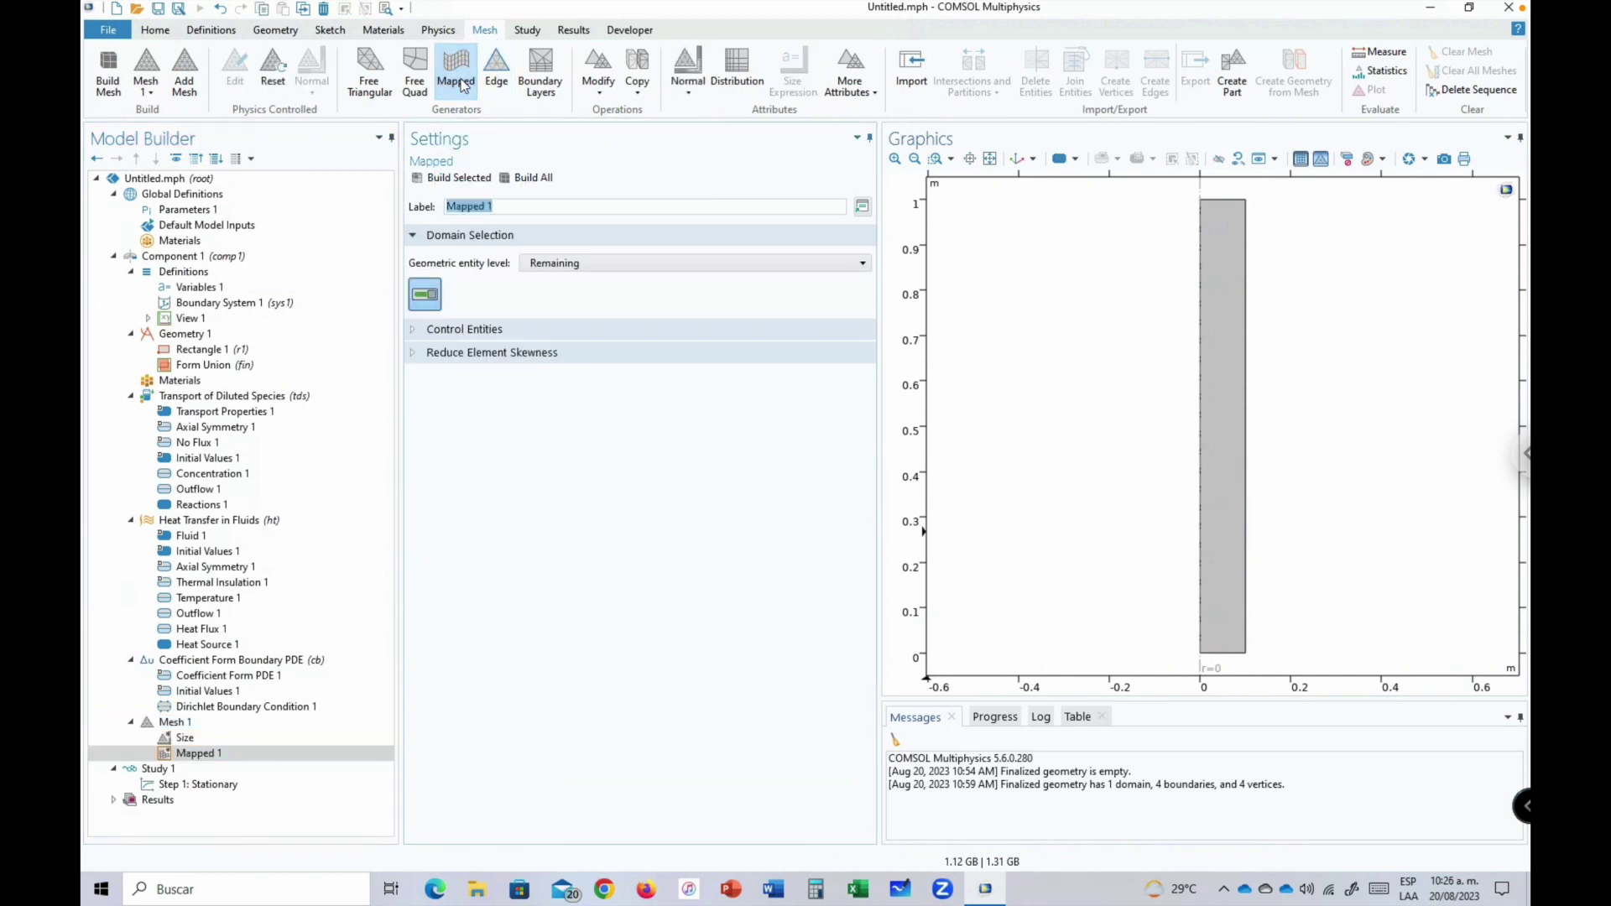
# Add a Distribution to the mapped mesh and assign it to the reactor's top and bottom edges, boundaries 2 and 3.
pyautogui.click(198, 753)
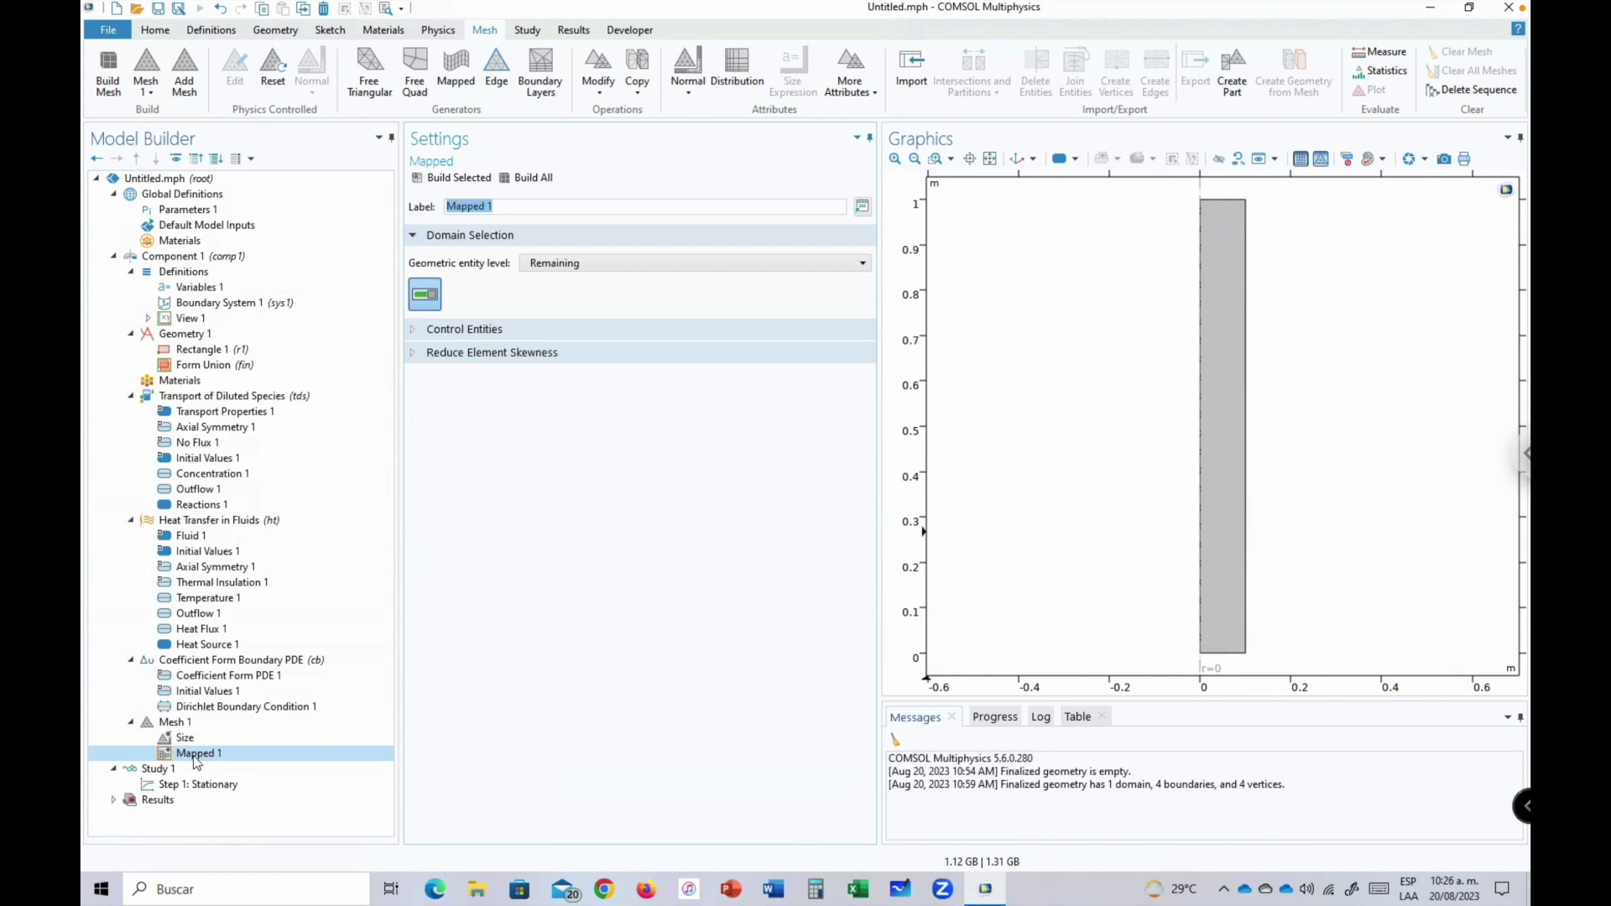
pyautogui.rightClick(197, 755)
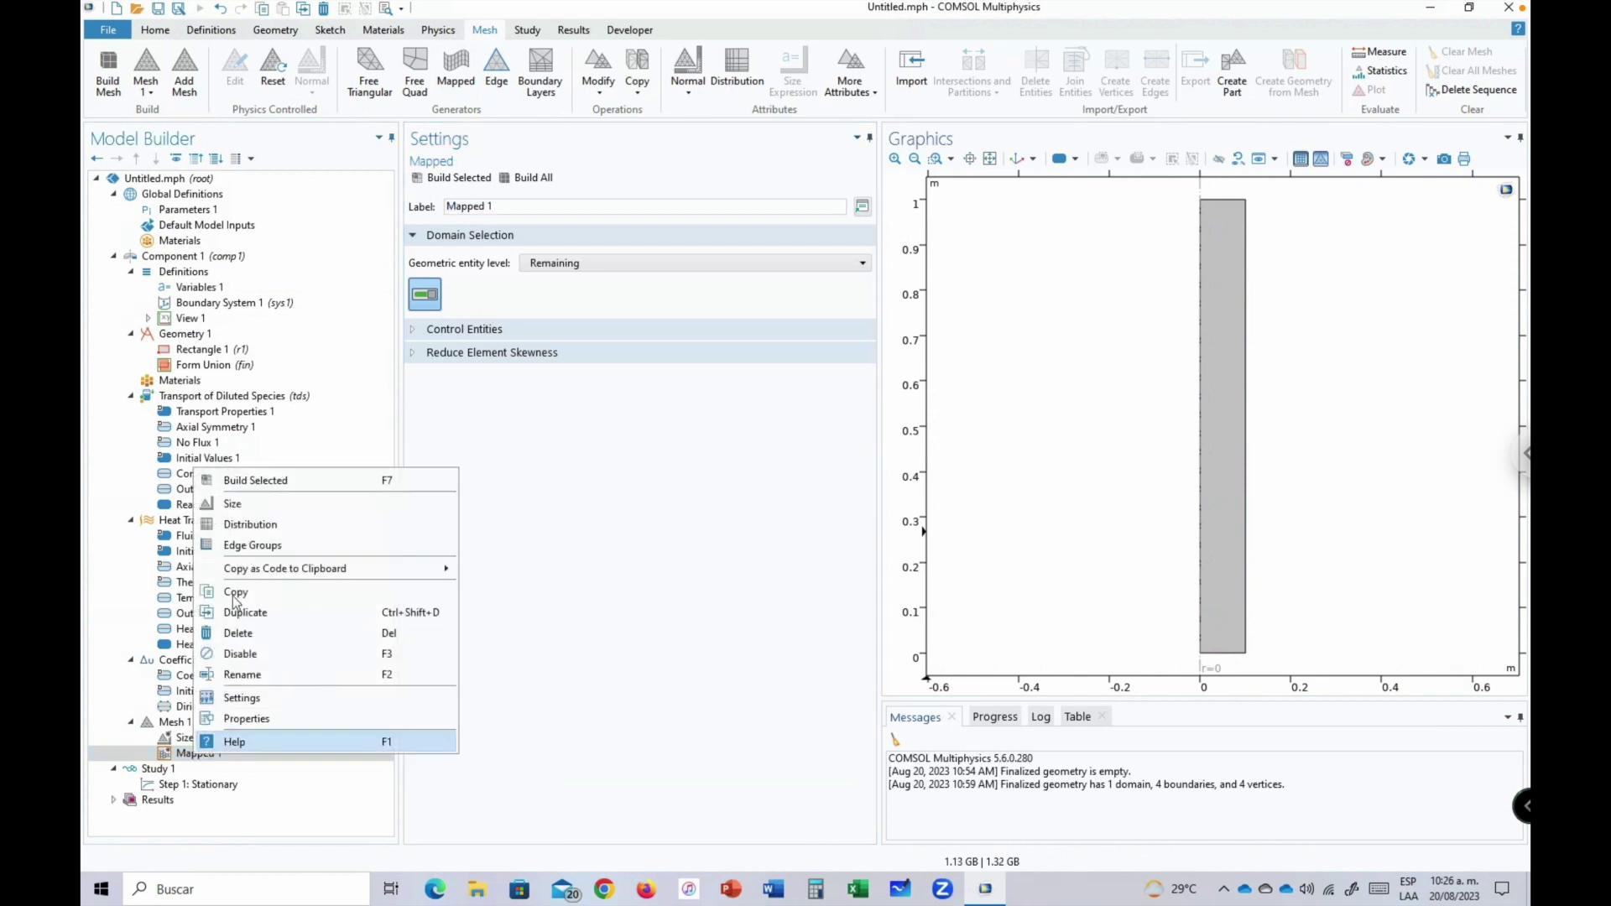
pyautogui.click(255, 525)
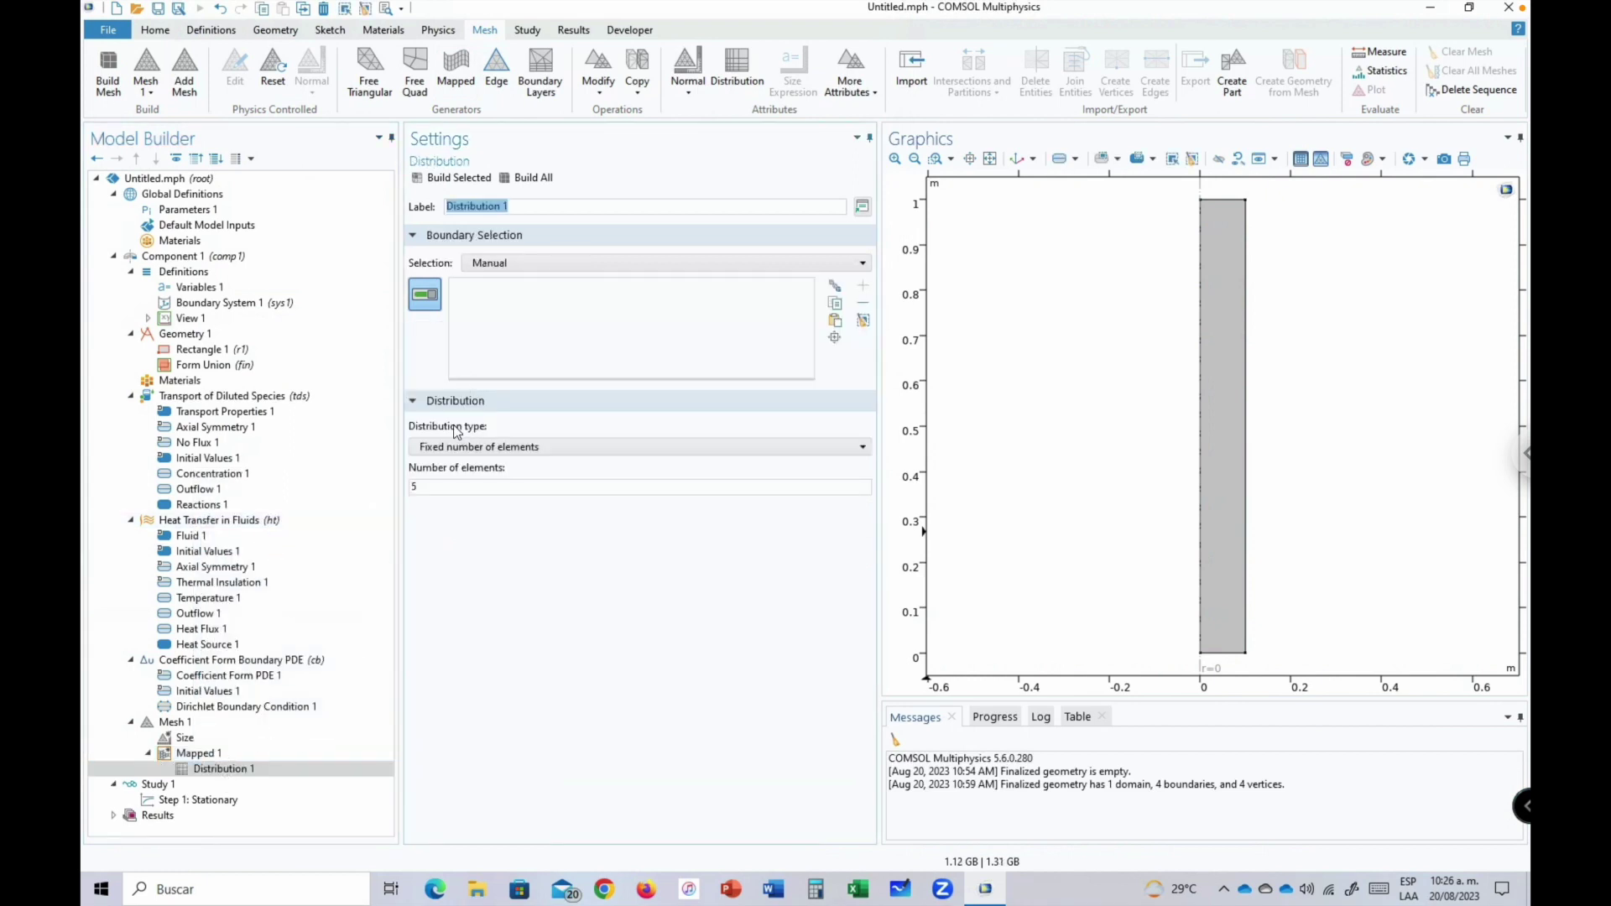
pyautogui.click(1221, 369)
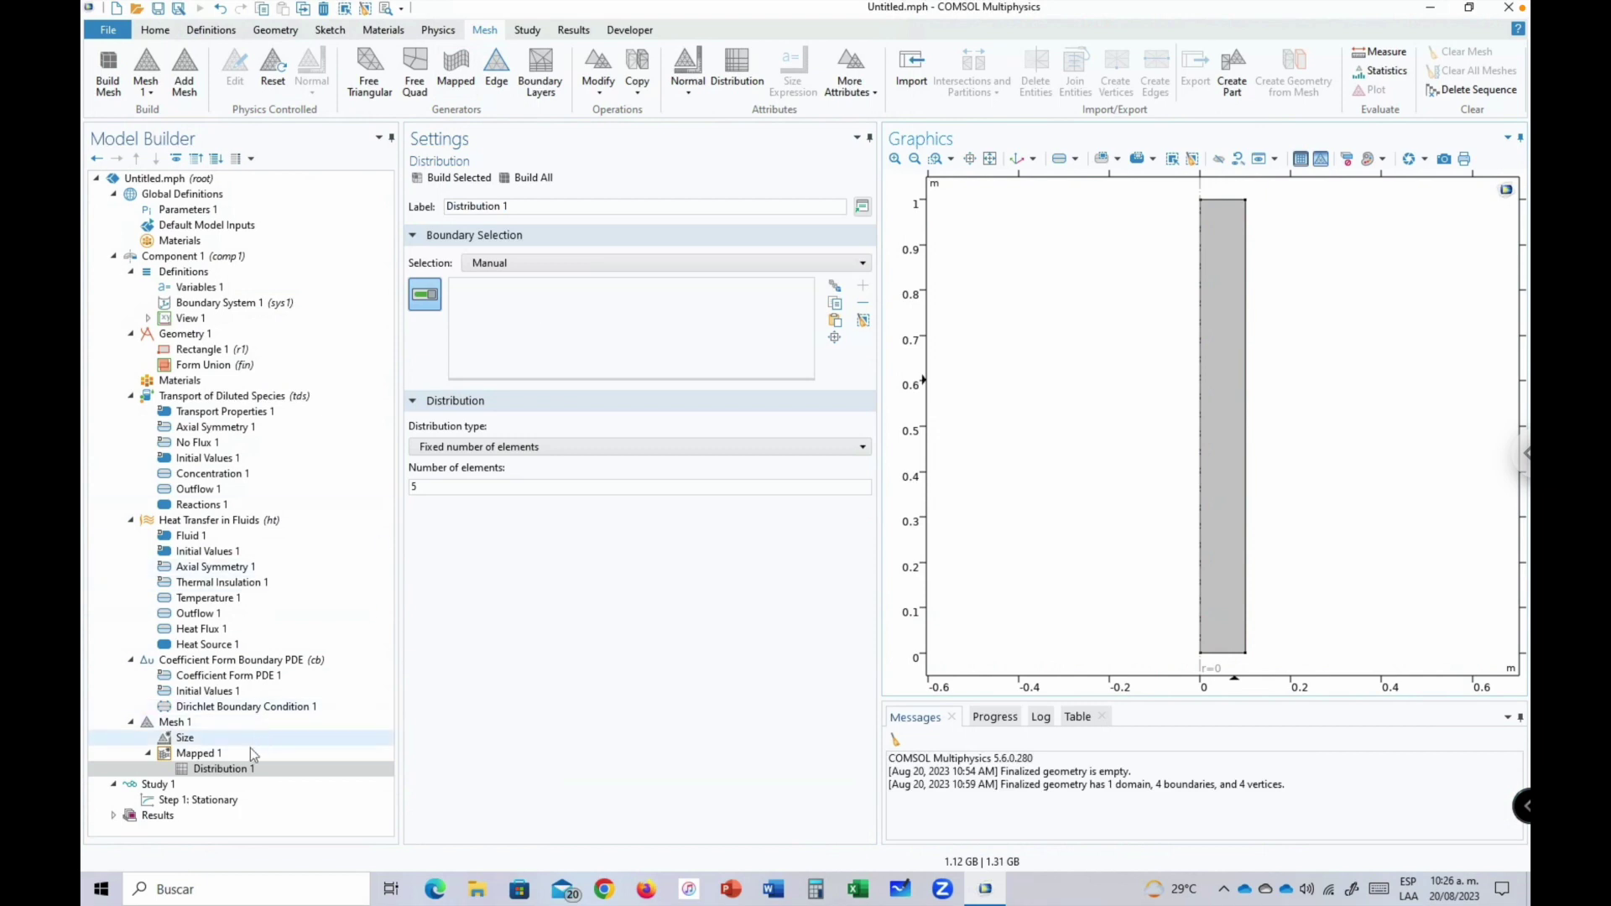
pyautogui.click(1218, 200)
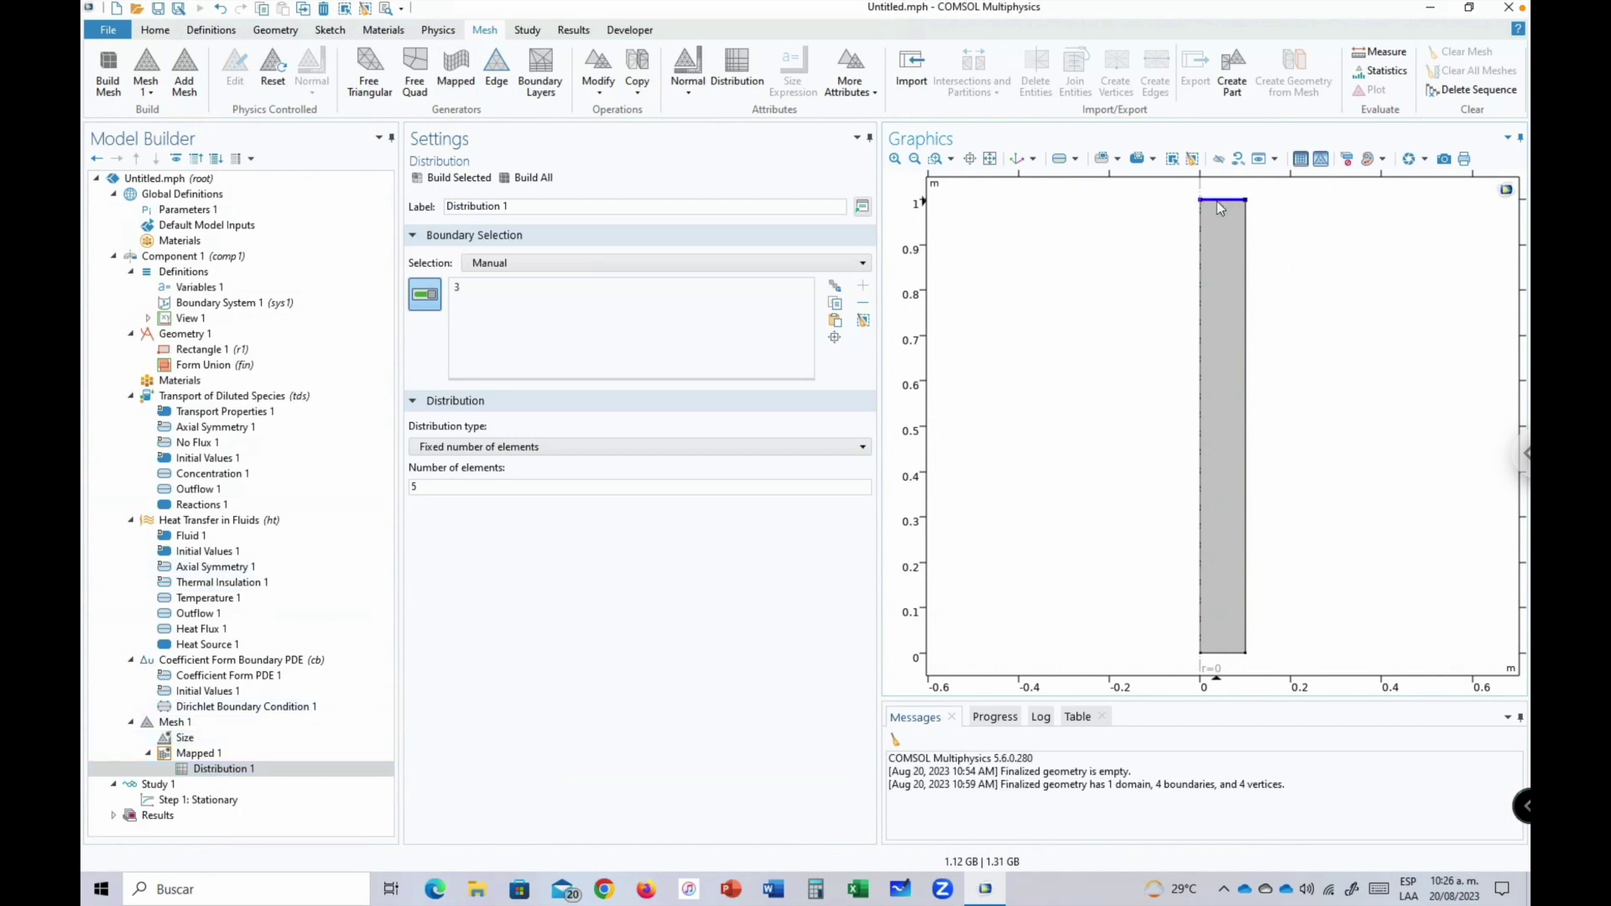
pyautogui.click(1214, 653)
# Make the radial distribution on boundaries 2 and 3 Predefined, with 50 elements, element ratio 0.01 and geometric sequence growth.
pyautogui.click(475, 445)
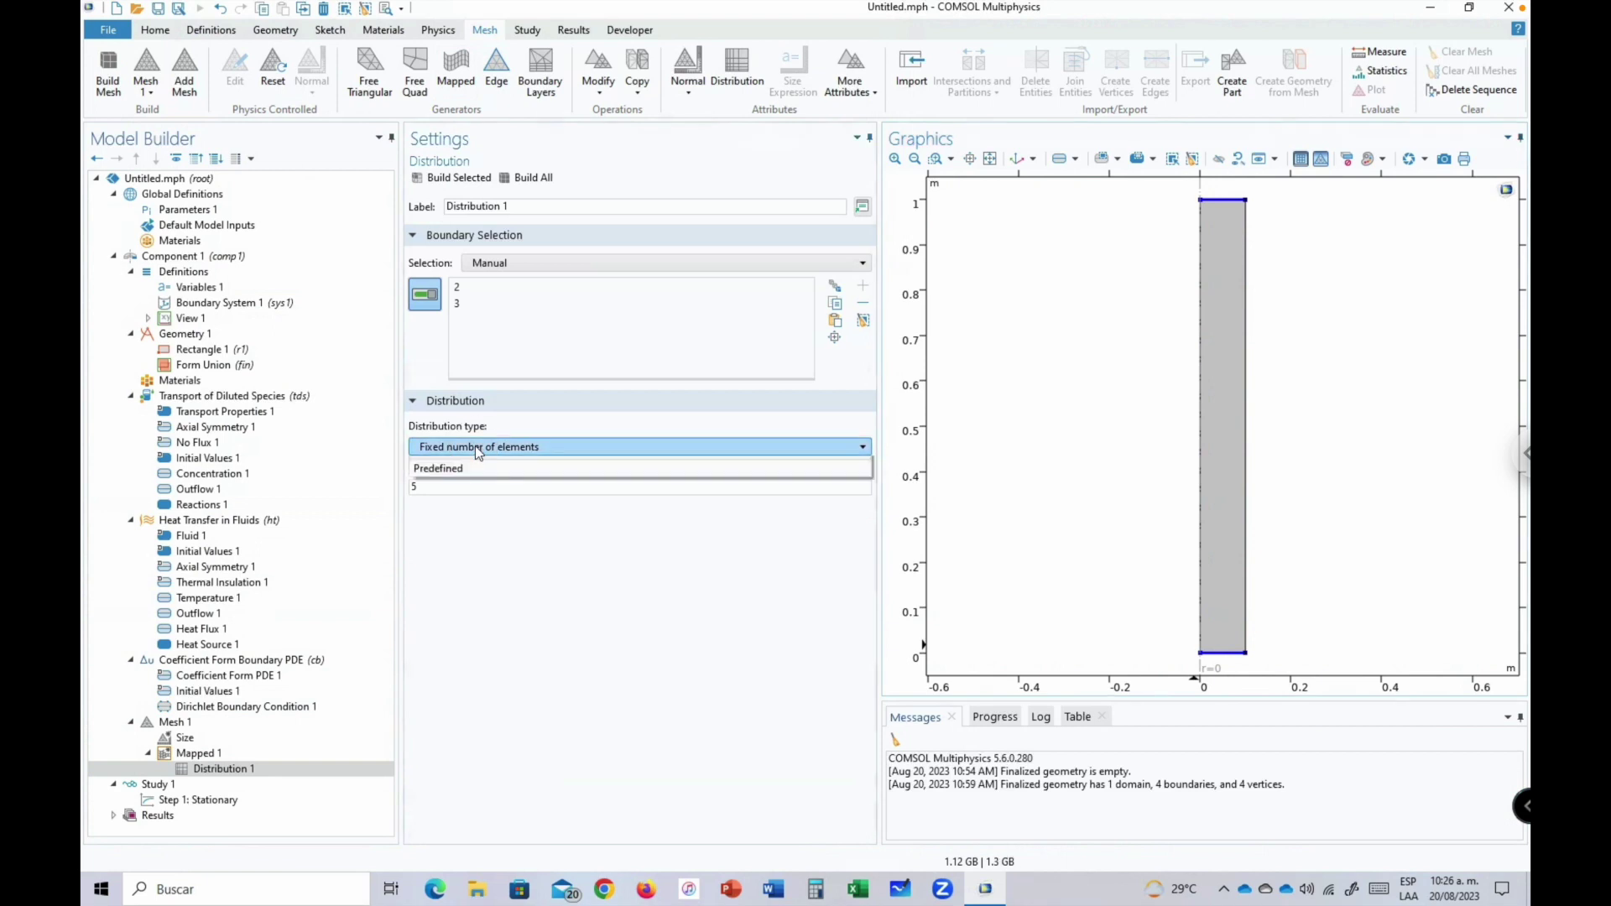
pyautogui.click(456, 497)
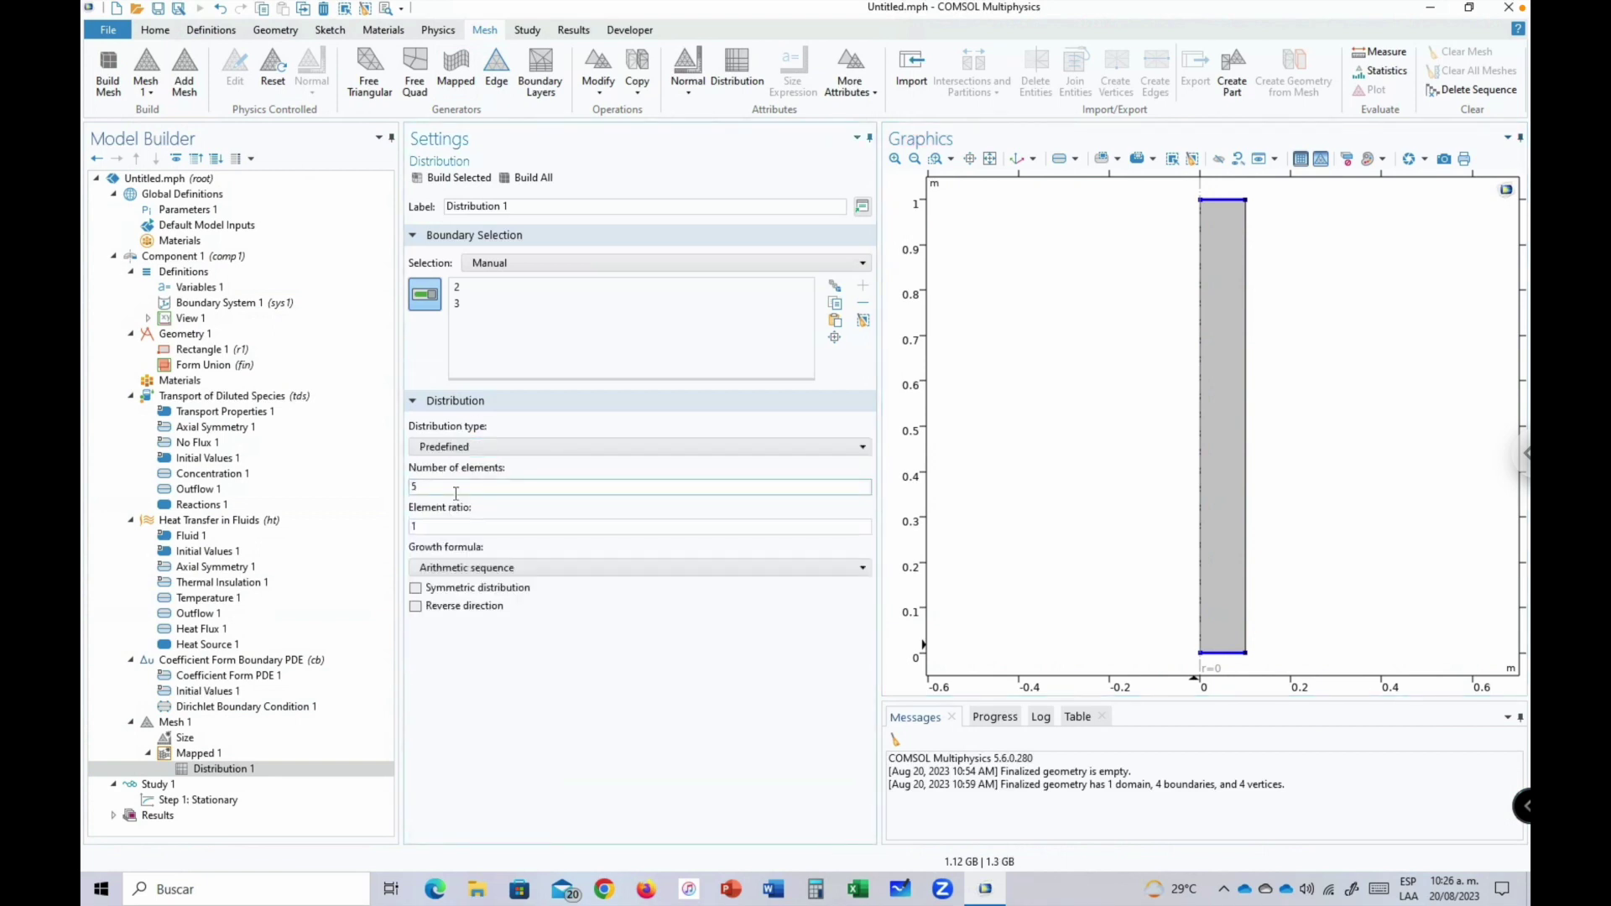
pyautogui.click(442, 489)
pyautogui.write('0')
pyautogui.click(444, 527)
pyautogui.doubleClick(444, 527)
pyautogui.write('0.01')
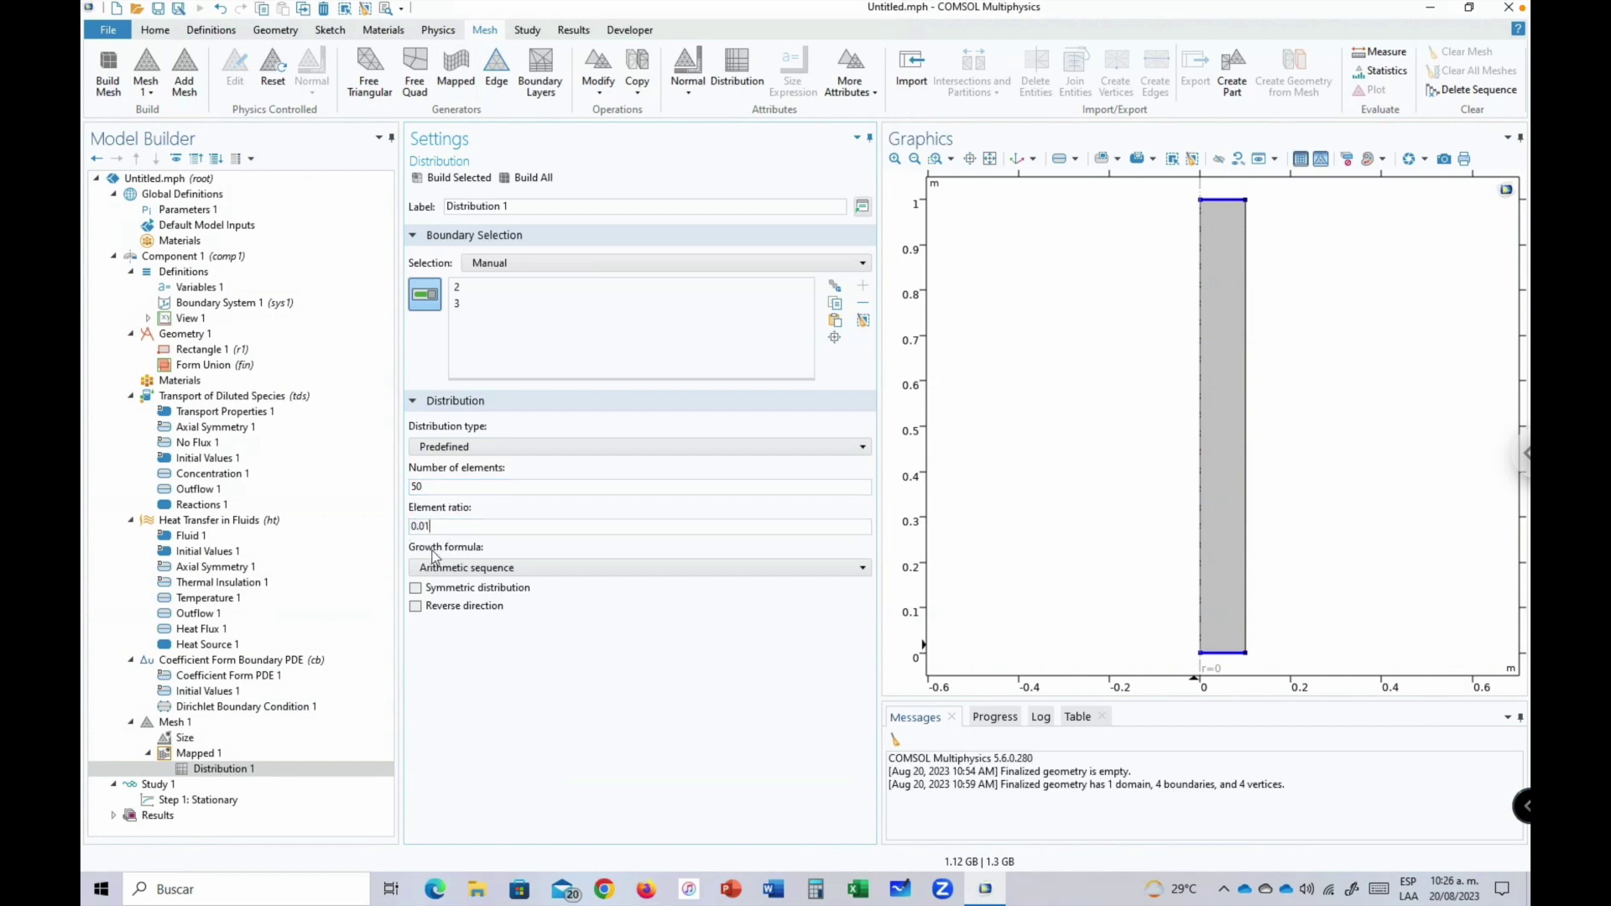
pyautogui.click(464, 566)
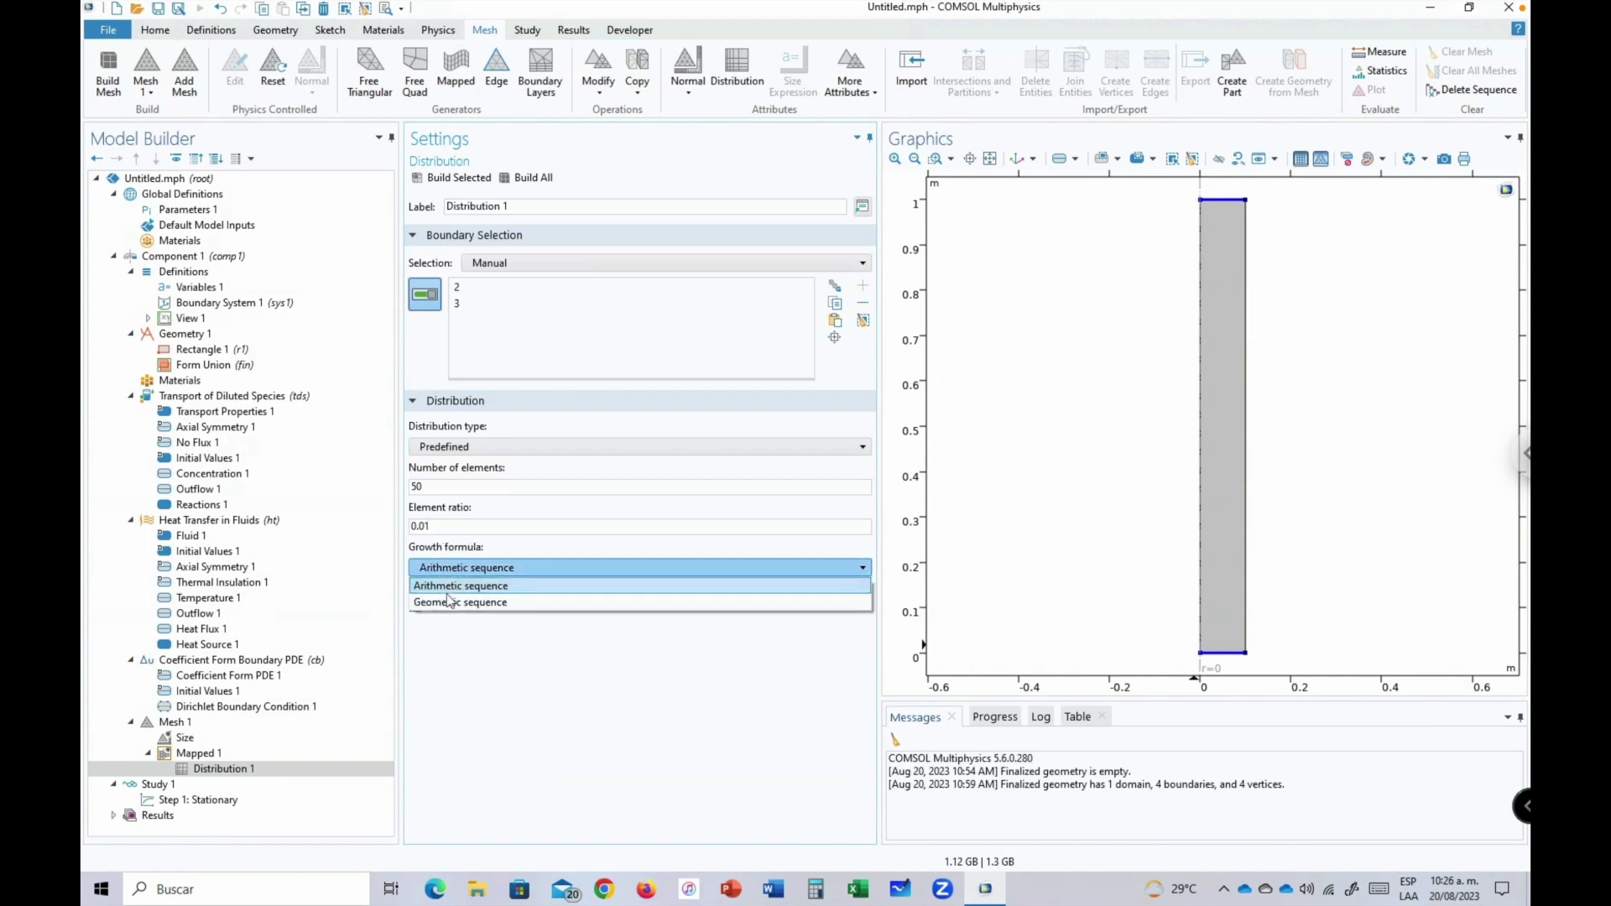
pyautogui.click(442, 604)
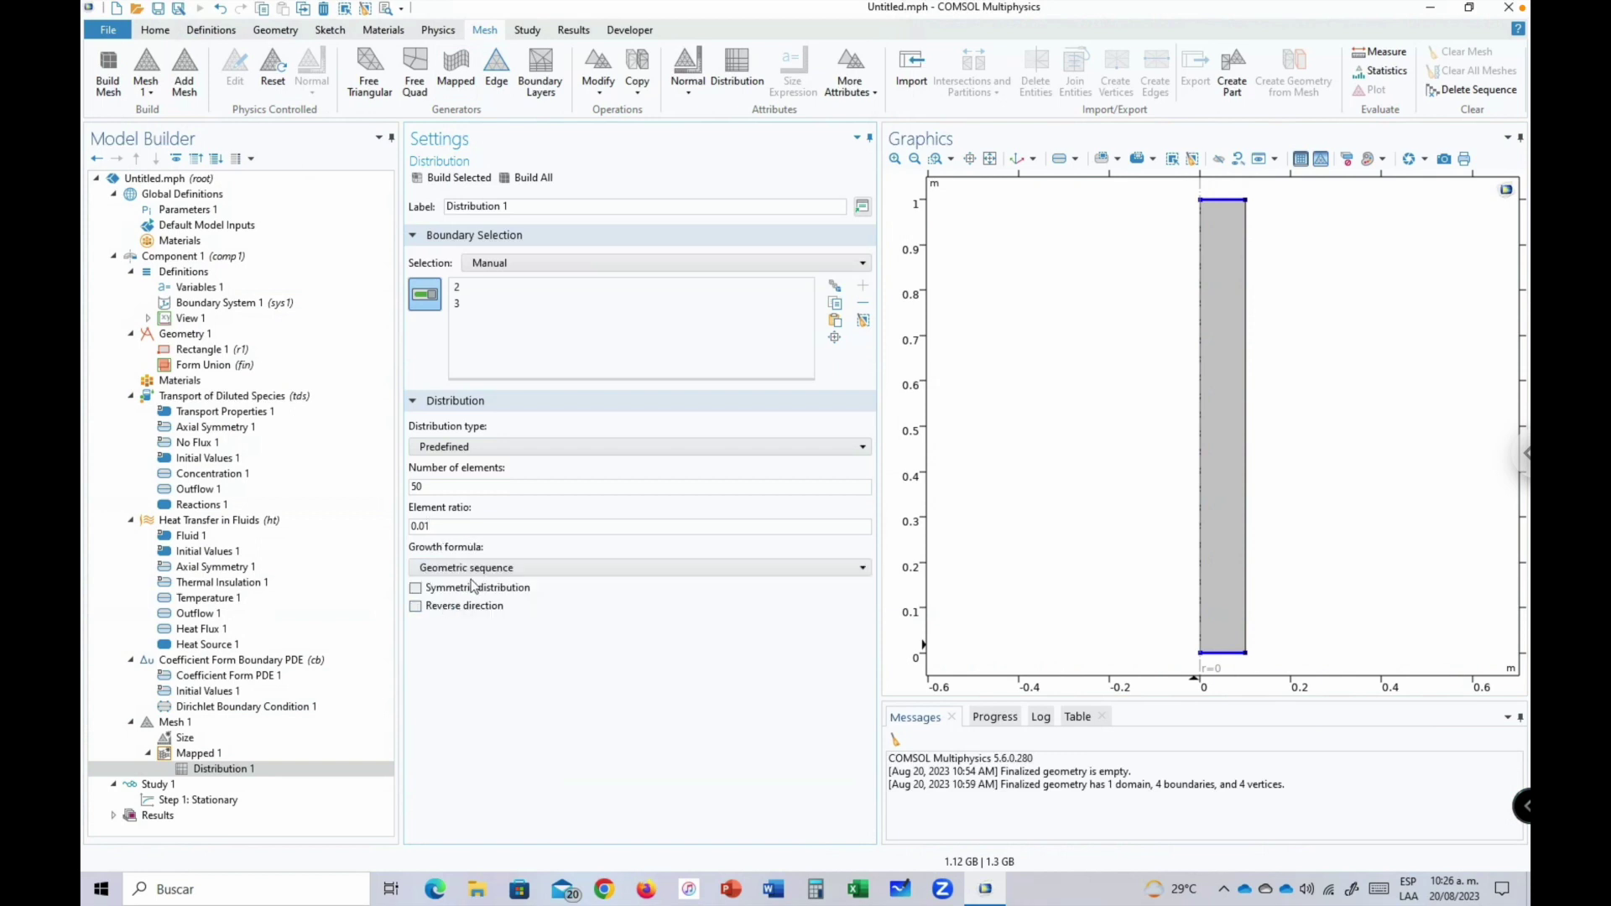
pyautogui.click(447, 615)
# Add a second Distribution to the mapped mesh, covering the symmetry axis and the outer wall, boundaries 1 and 4.
pyautogui.click(199, 758)
pyautogui.rightClick(198, 758)
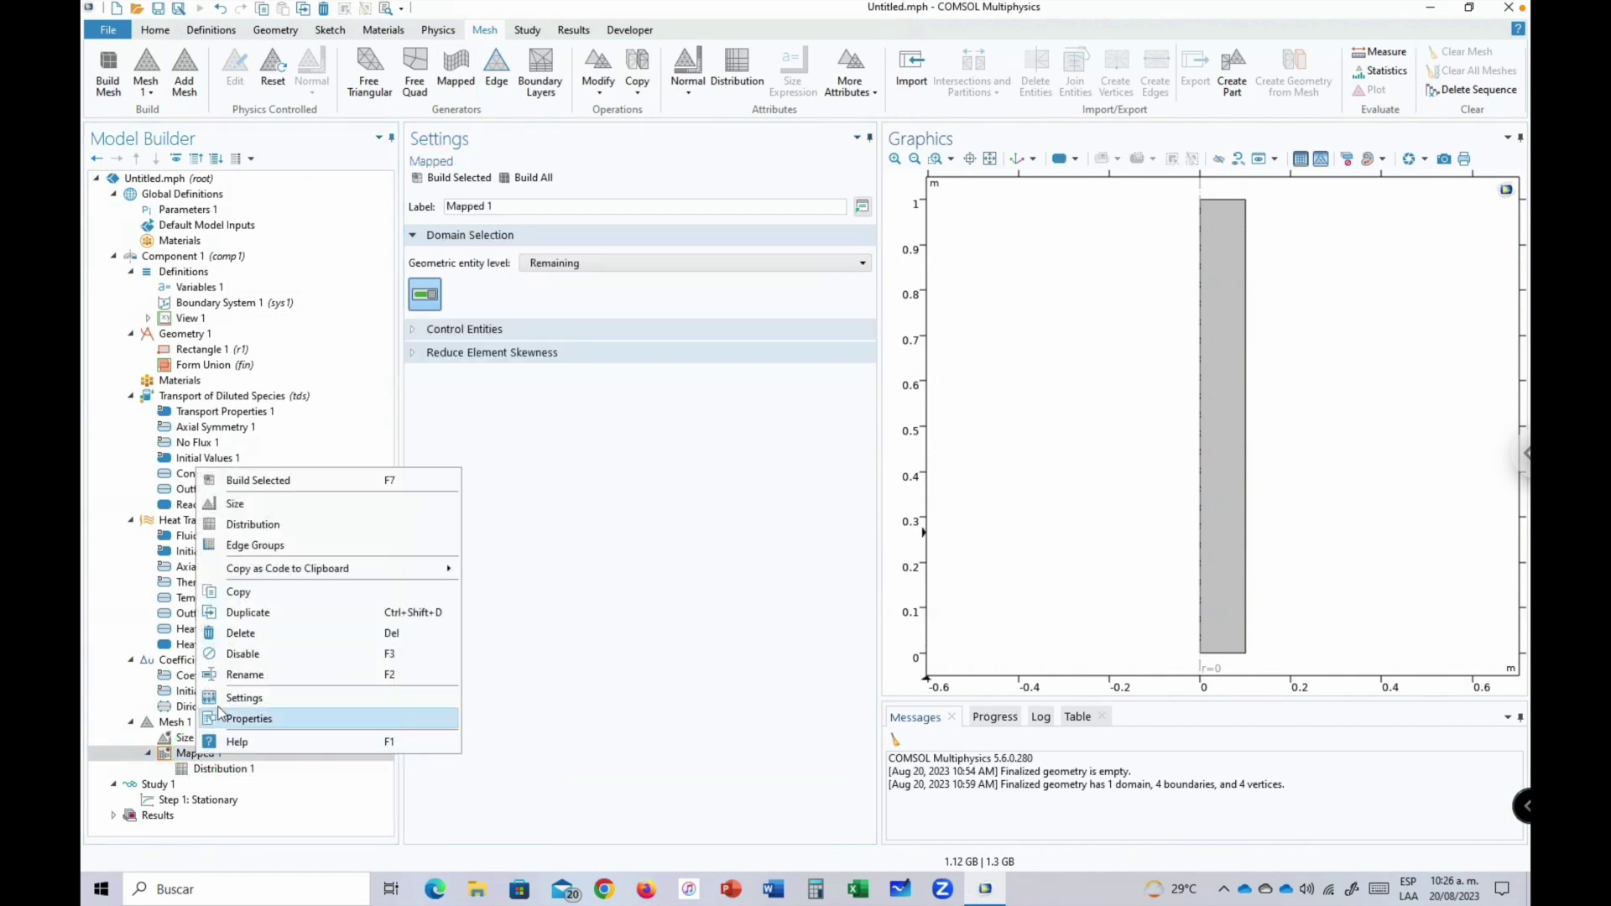
pyautogui.click(250, 525)
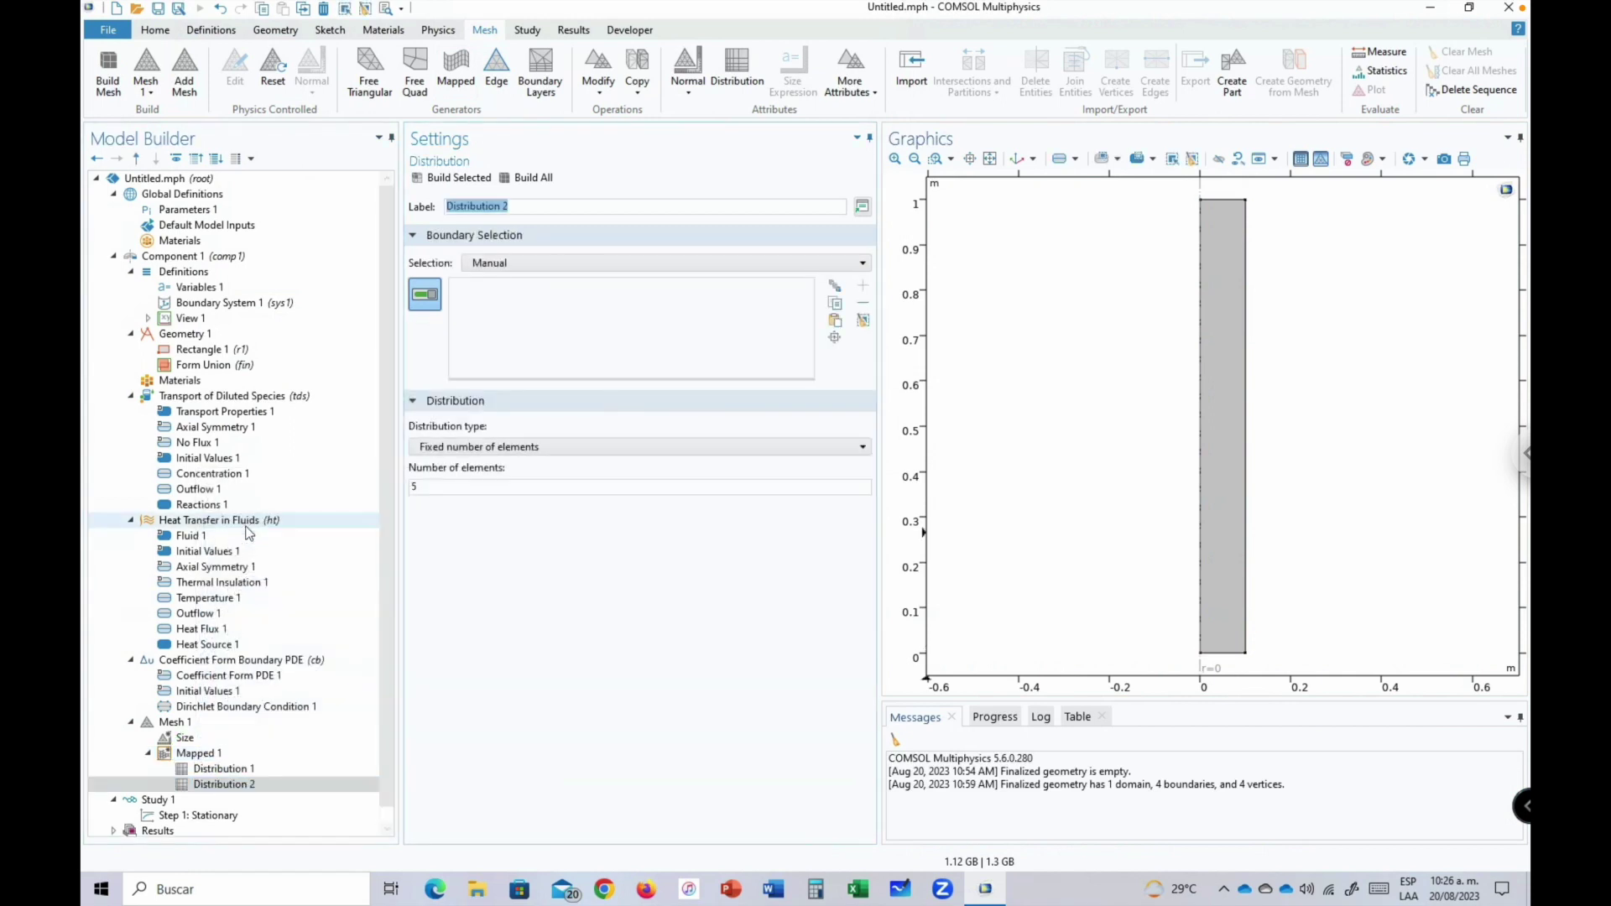
pyautogui.click(1199, 354)
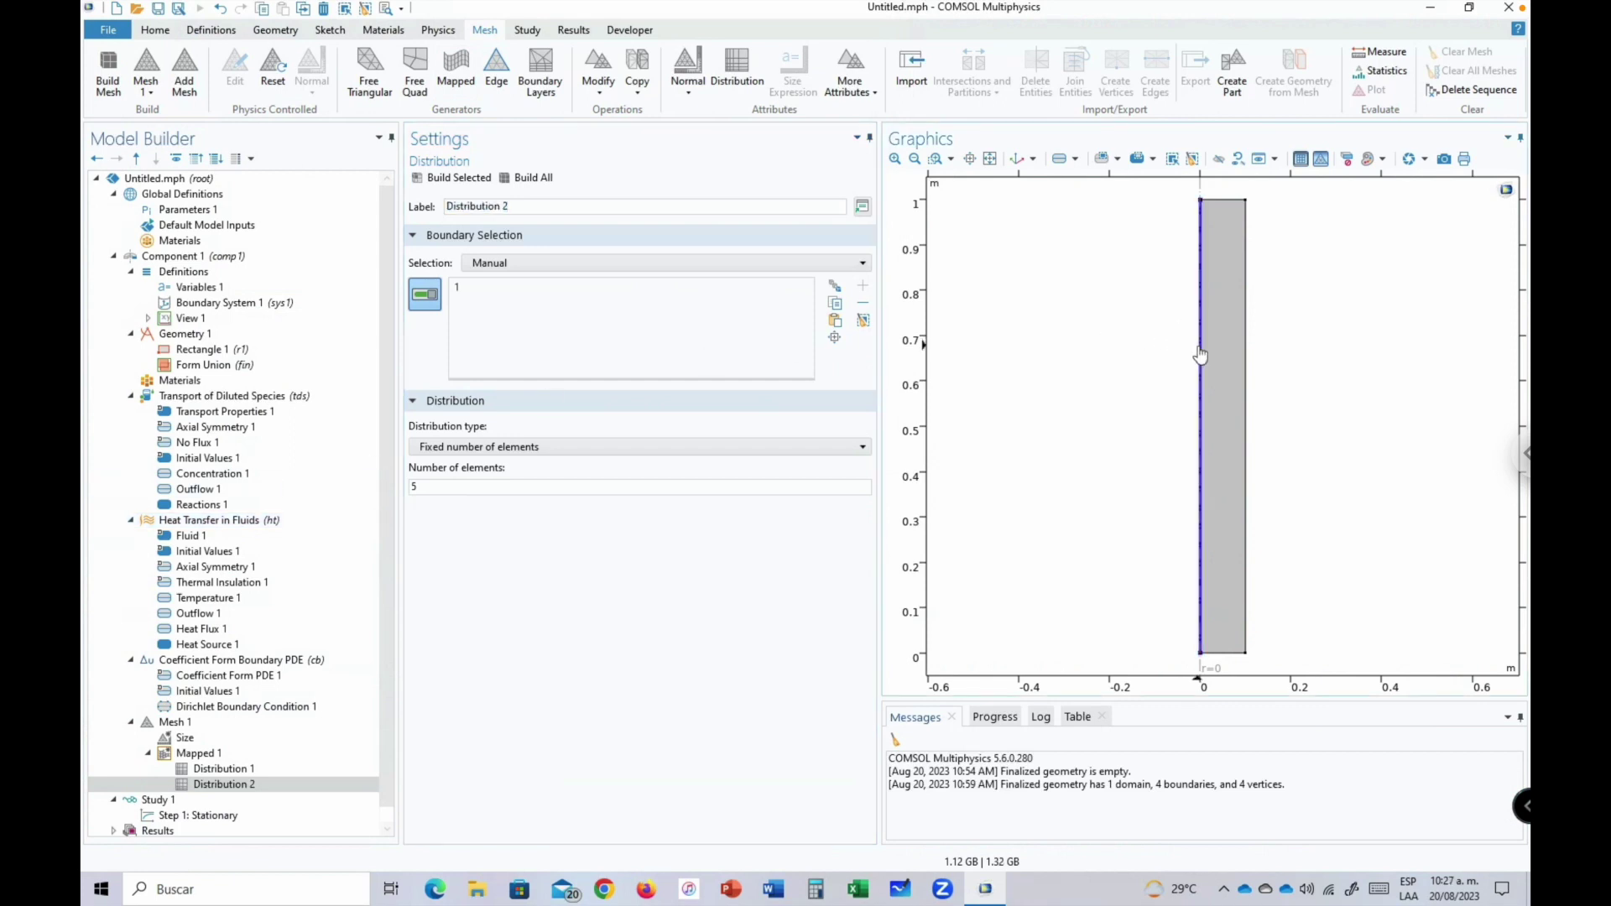
pyautogui.click(1246, 352)
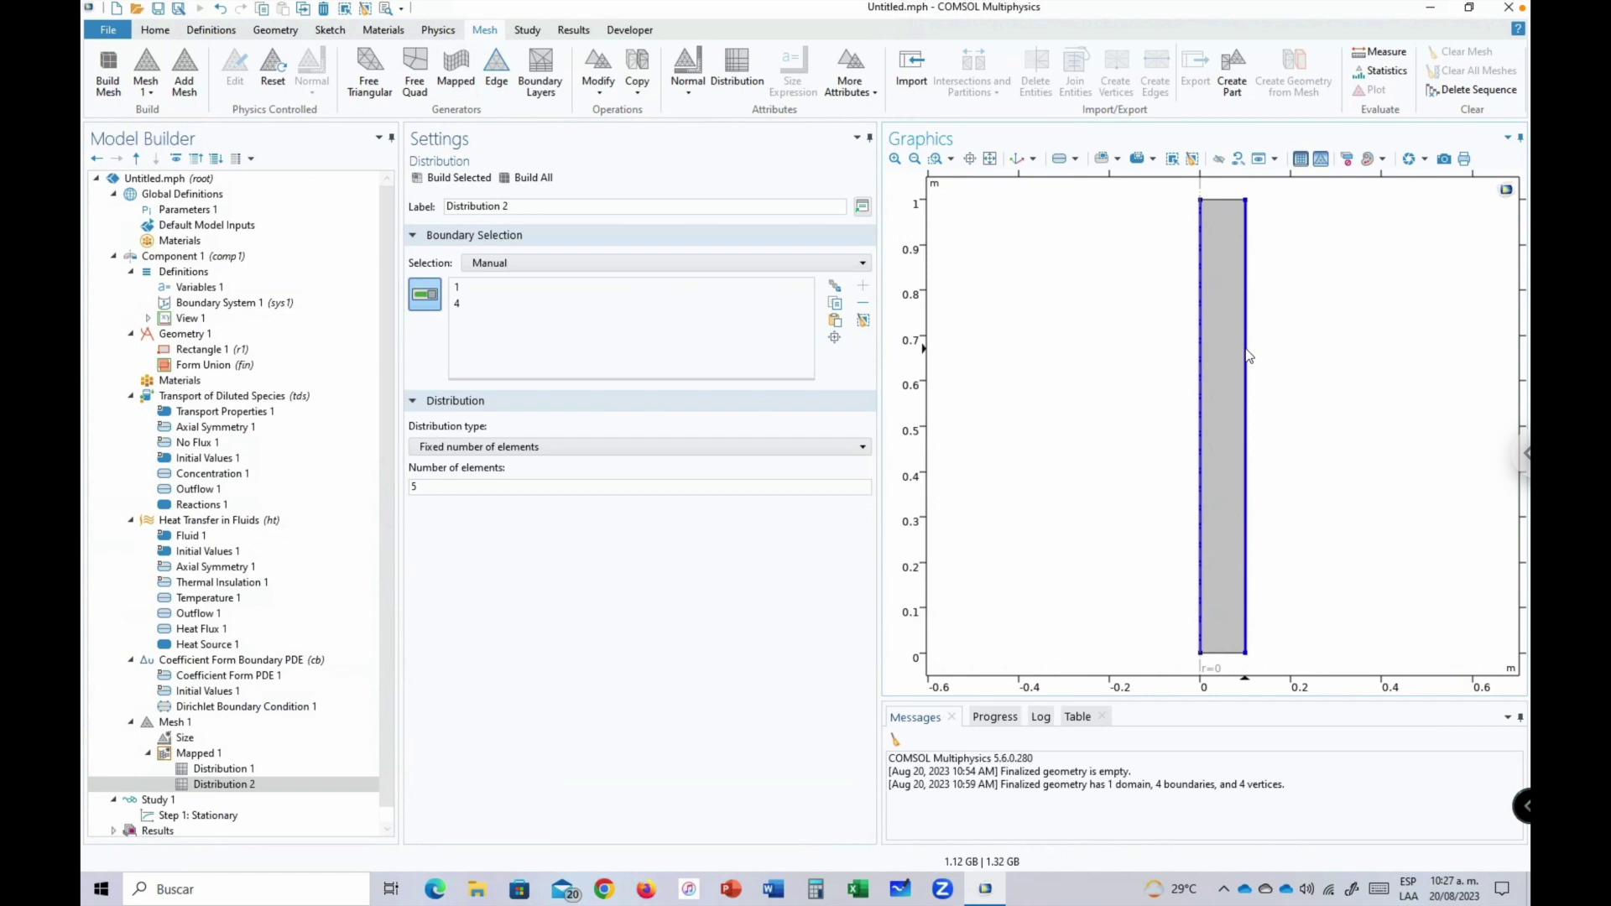
pyautogui.click(483, 291)
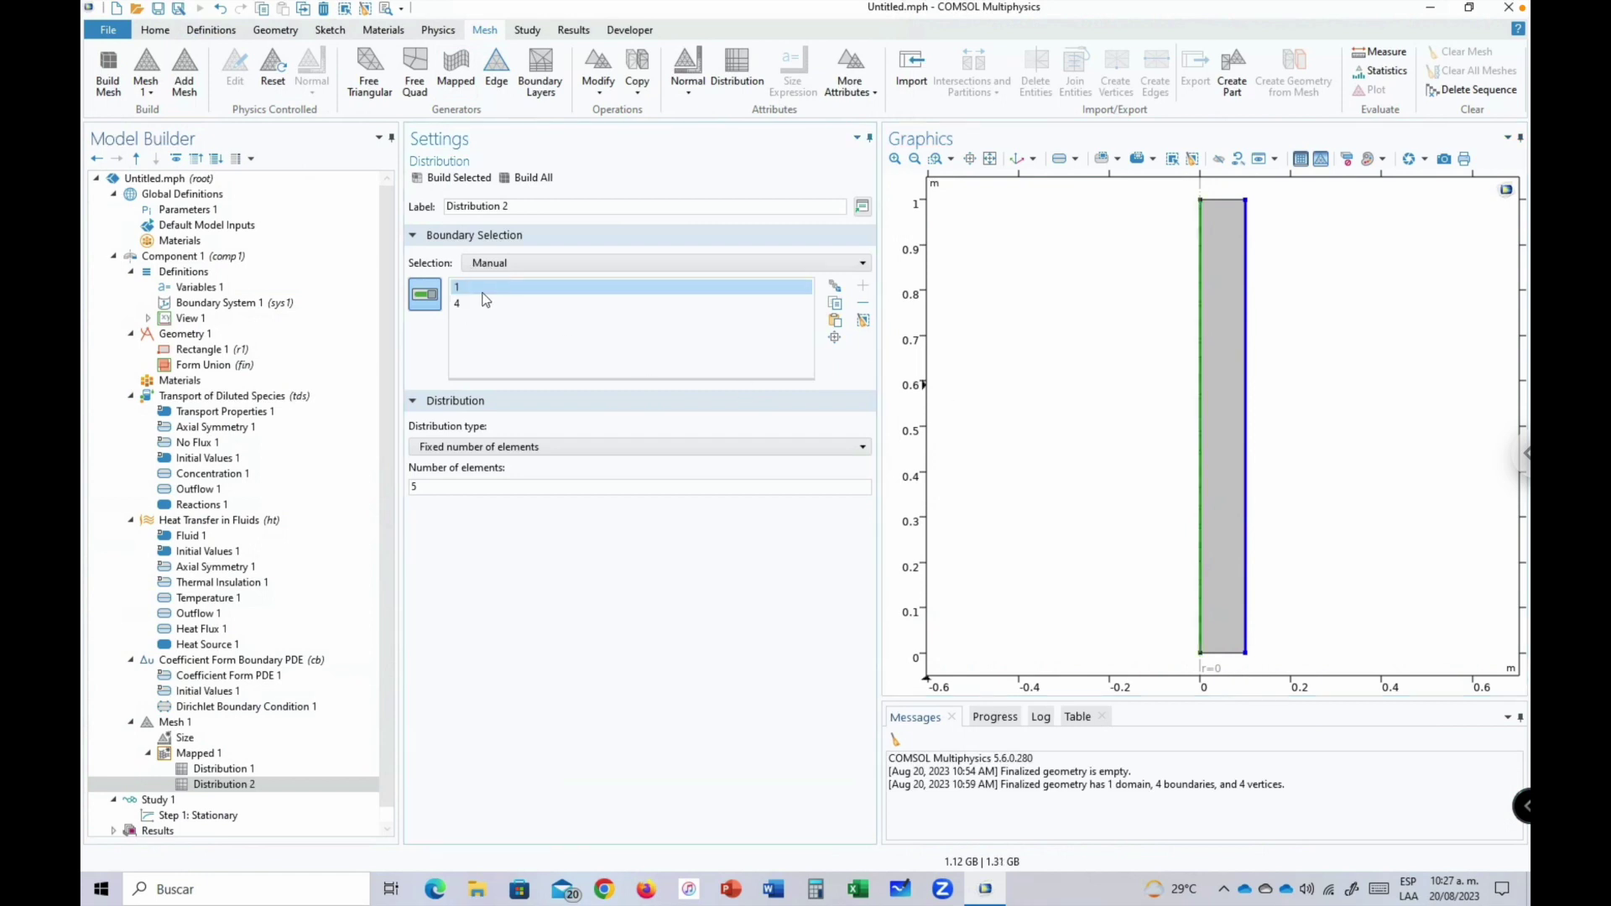
pyautogui.click(478, 304)
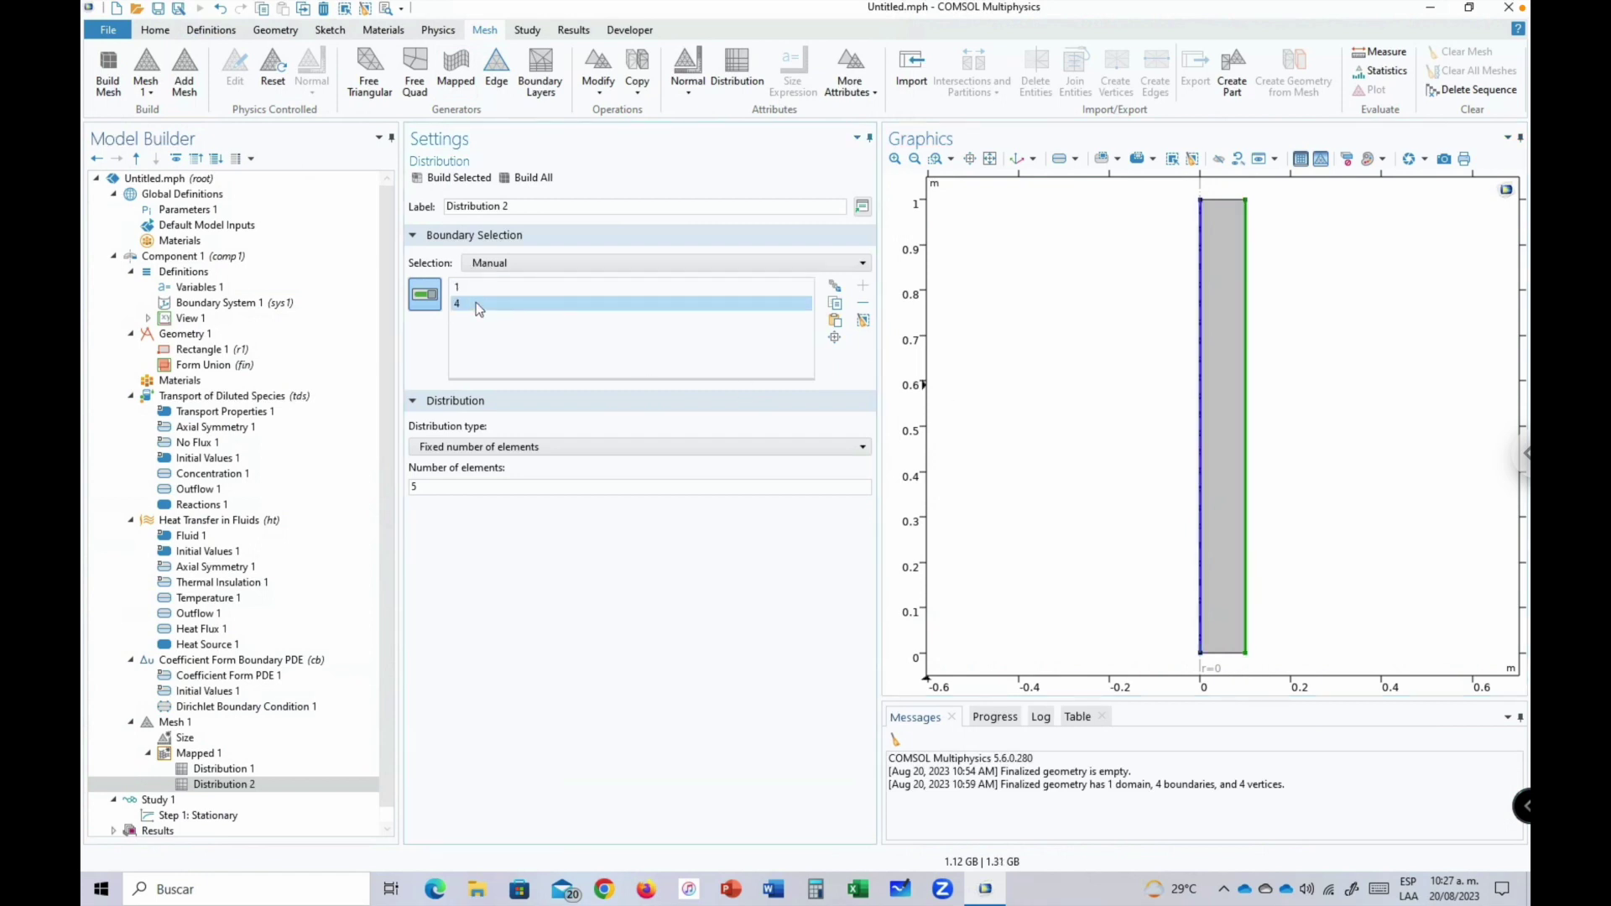
# Make the axial distribution on boundaries 1 and 4 Predefined, with 200 elements, element ratio 0.01, geometric sequence growth and reverse direction.
pyautogui.click(464, 448)
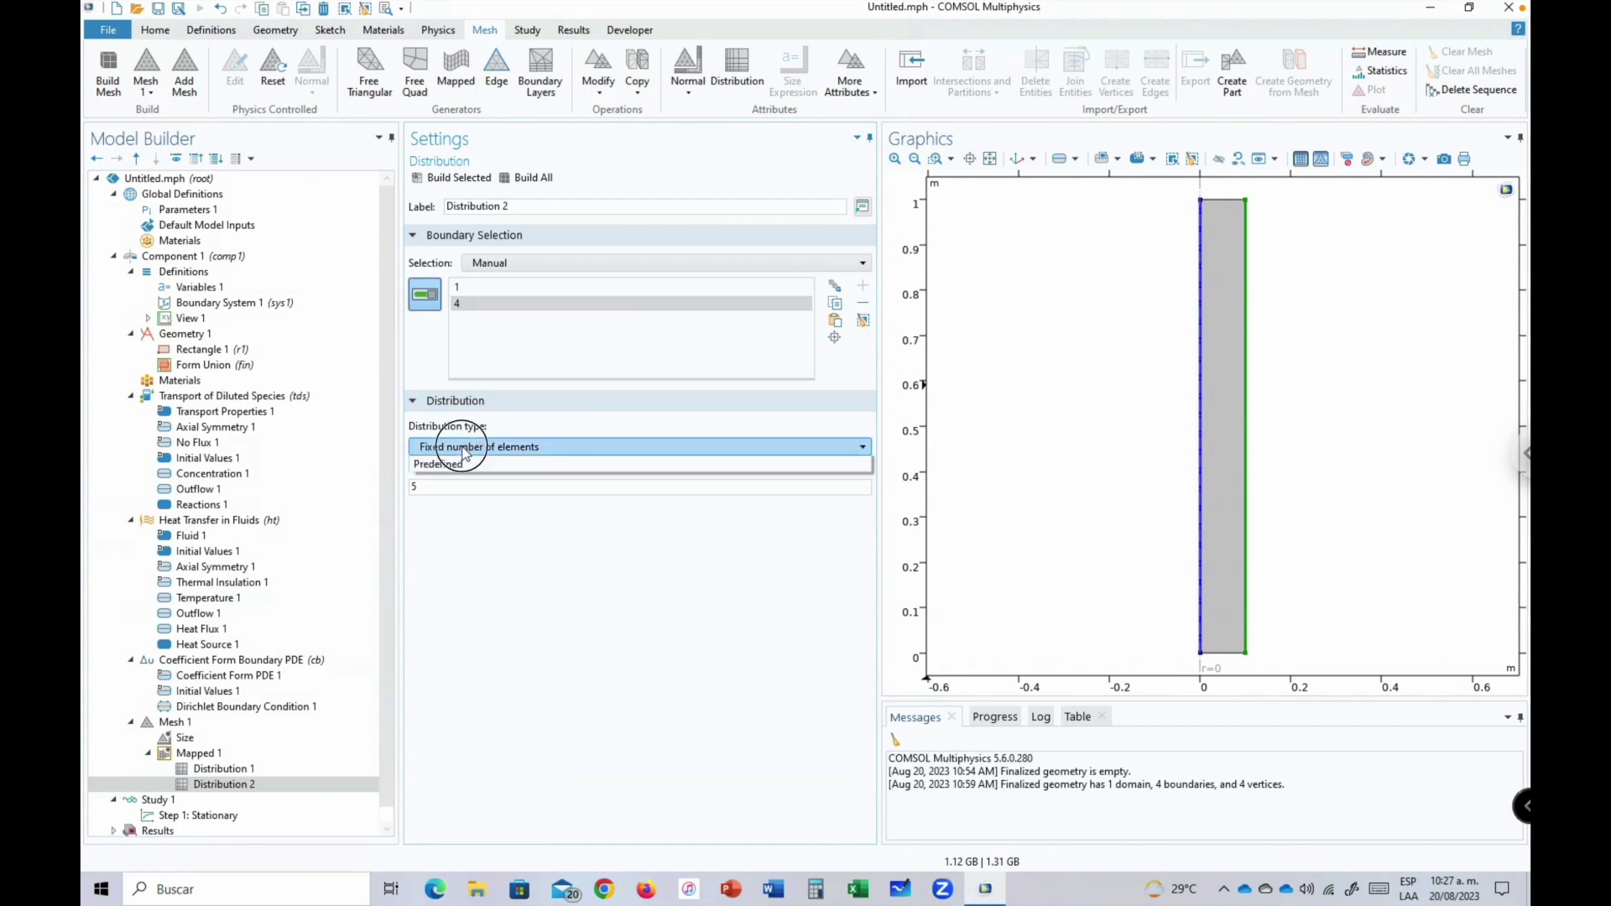
pyautogui.click(454, 491)
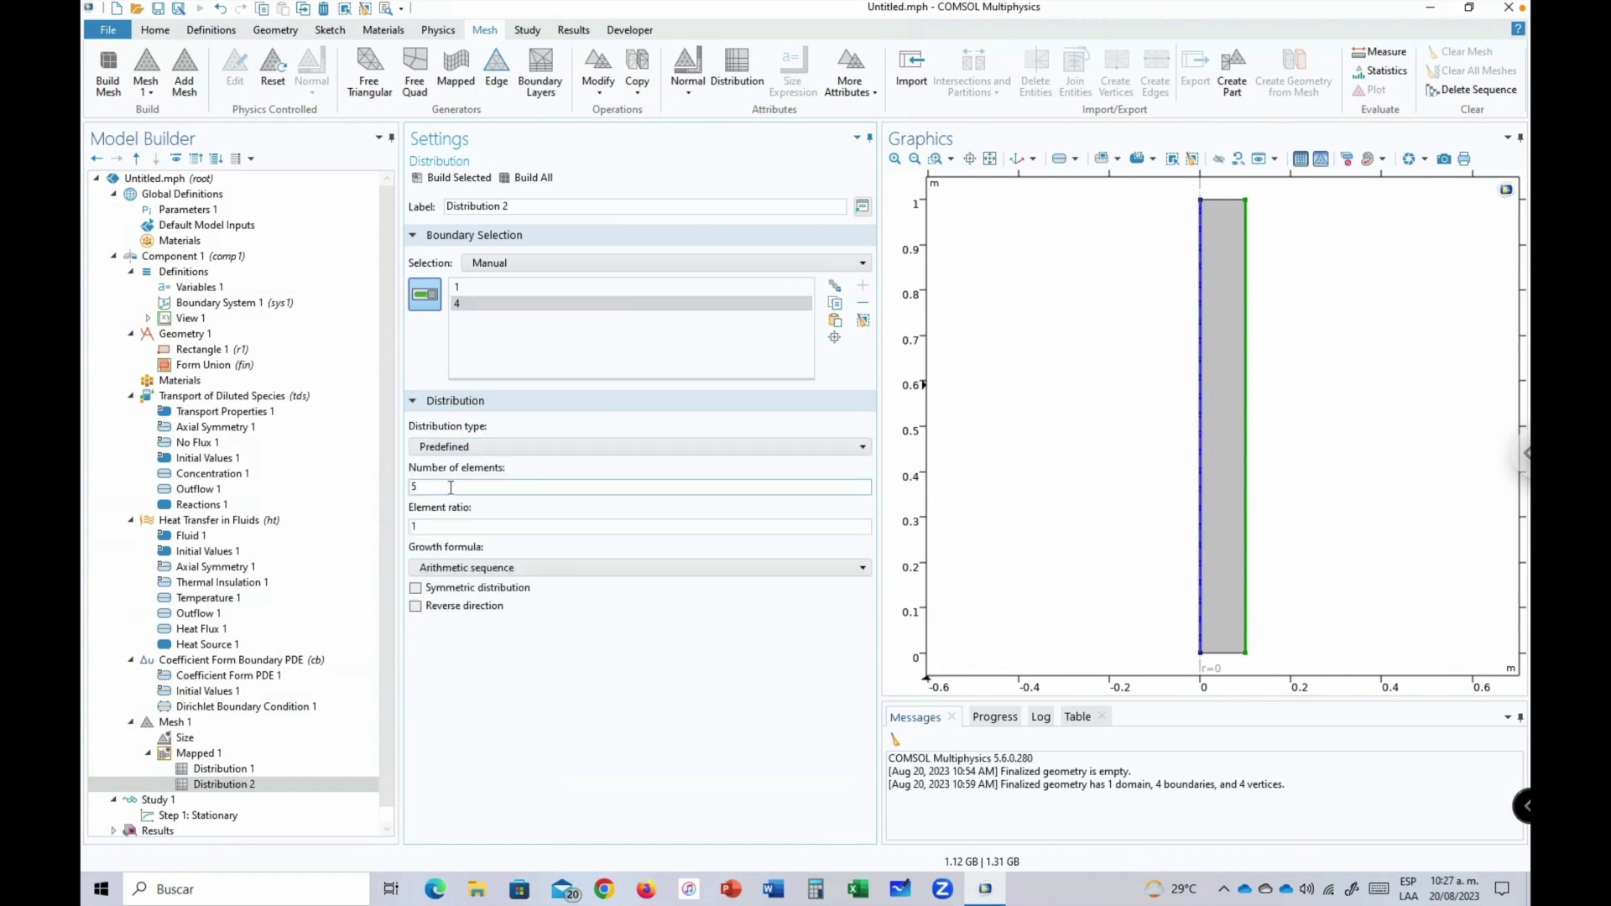
pyautogui.doubleClick(460, 490)
pyautogui.click(445, 527)
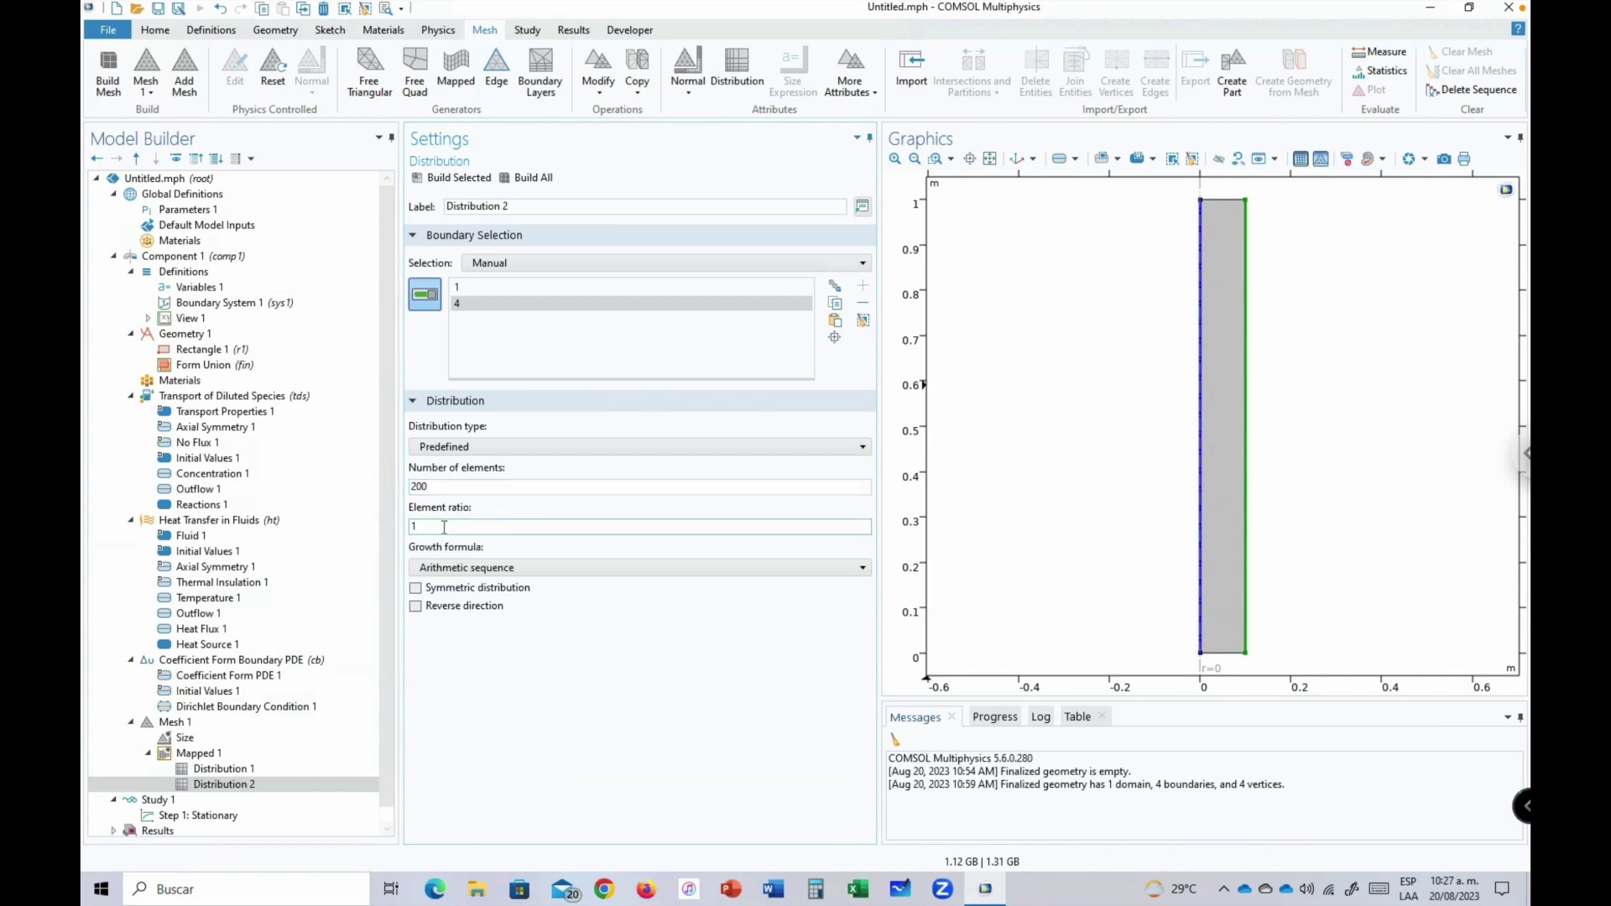
pyautogui.write('0.01')
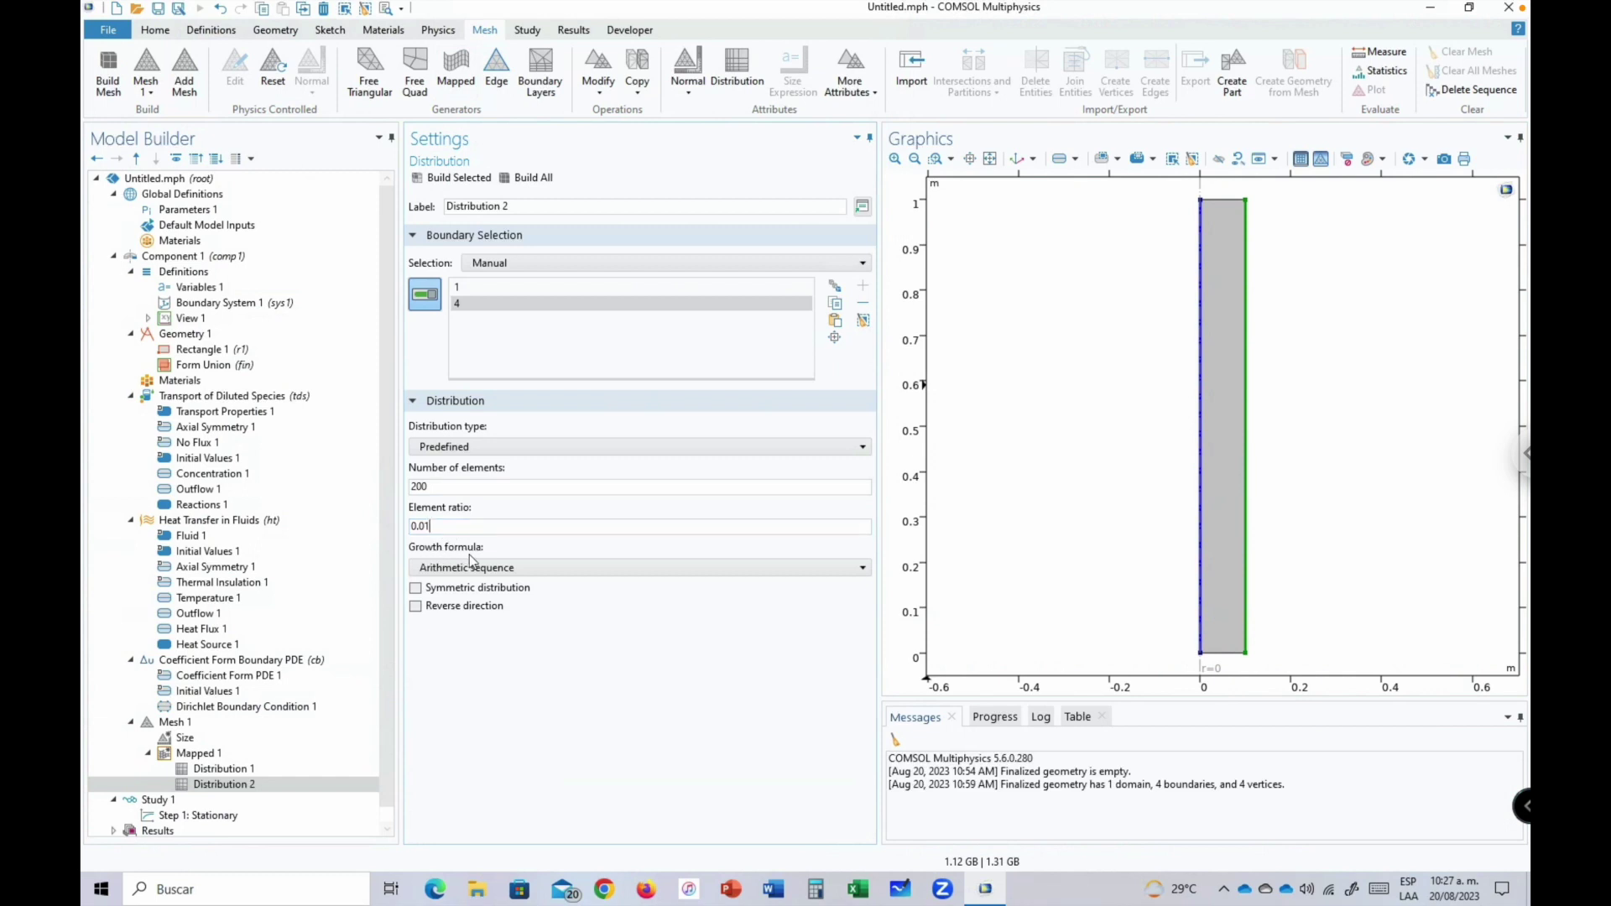
pyautogui.click(445, 568)
pyautogui.click(445, 603)
pyautogui.click(453, 608)
# Build the mapped mesh and check the reported number of domain and boundary elements.
pyautogui.click(109, 96)
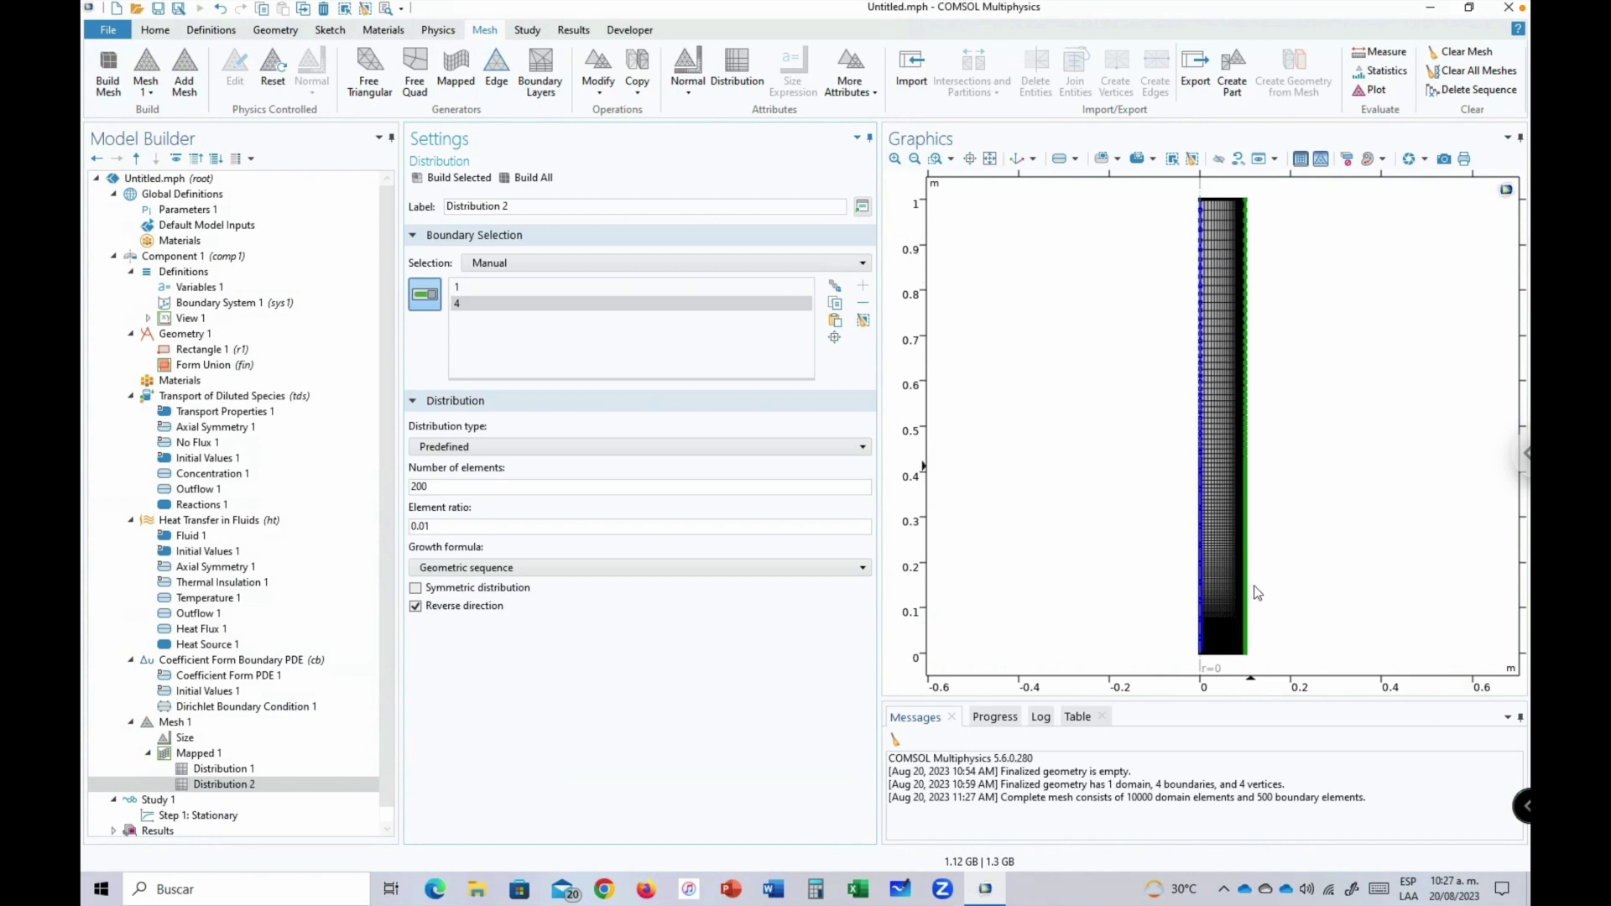
pyautogui.doubleClick(1142, 798)
pyautogui.click(737, 657)
pyautogui.click(221, 785)
pyautogui.click(385, 719)
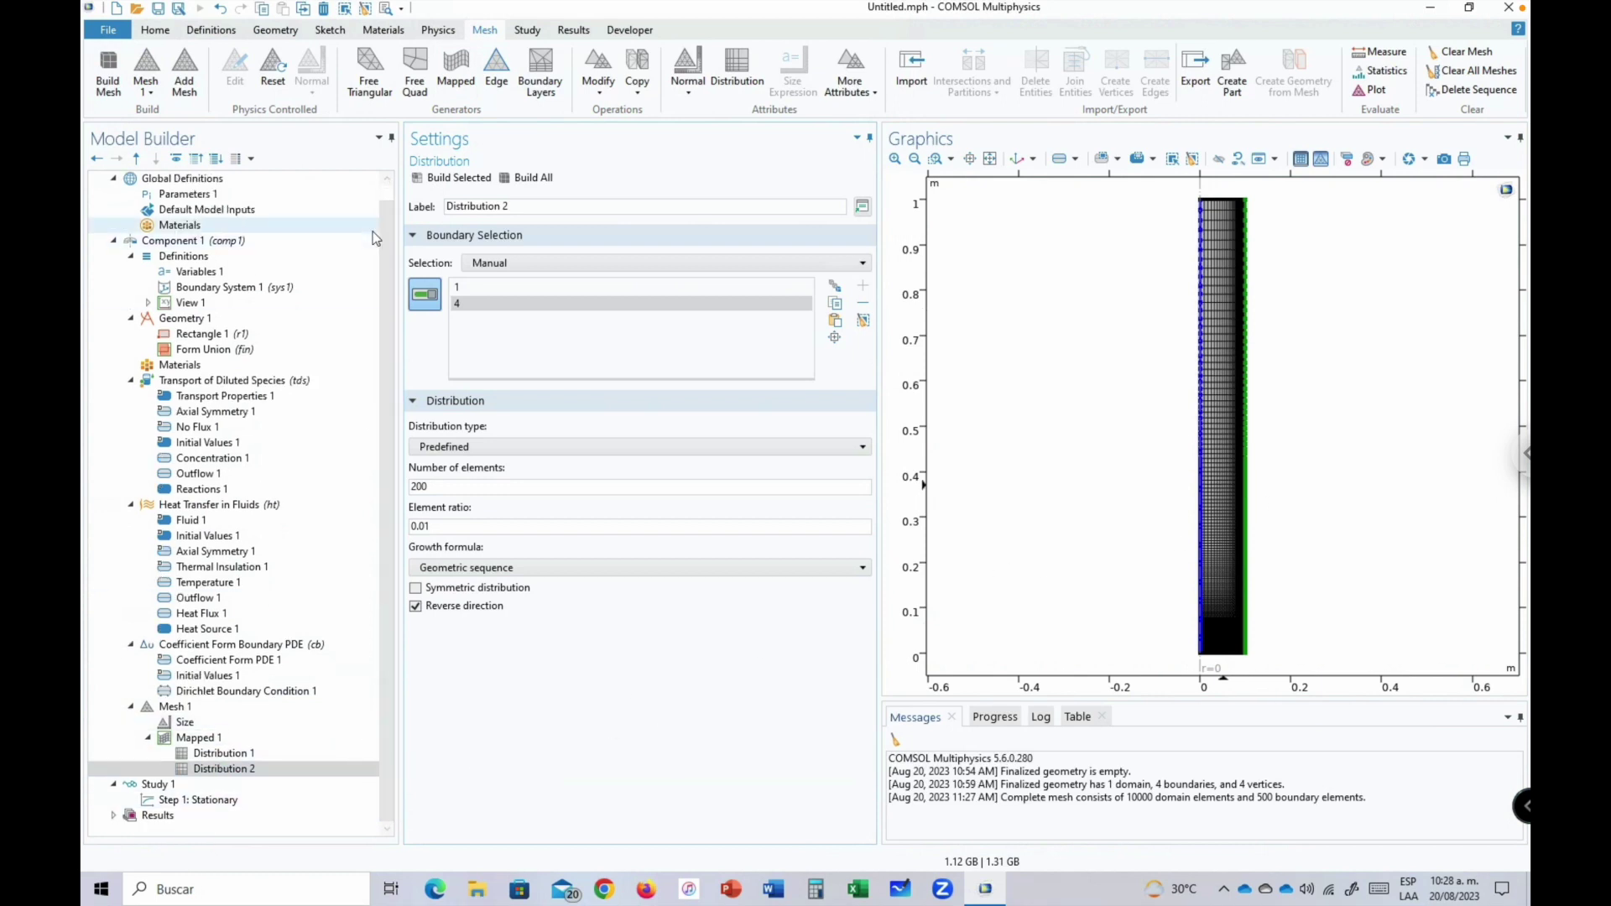
# Save the model in the Downloads folder under the file name COMSOL_Reactor.
pyautogui.click(158, 10)
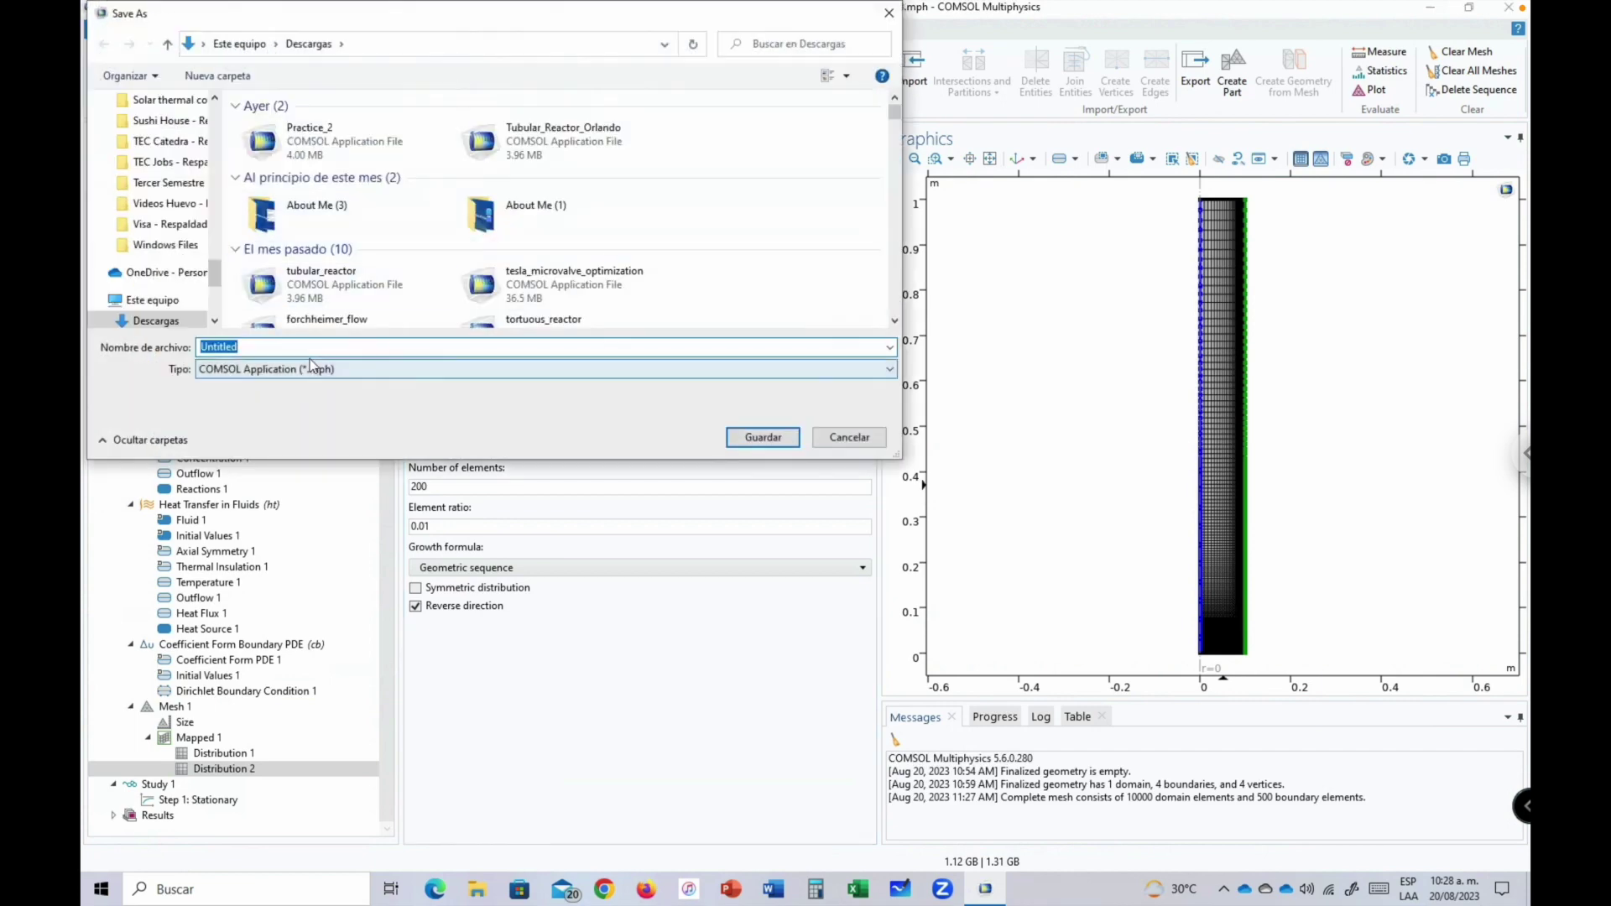
pyautogui.write('P')
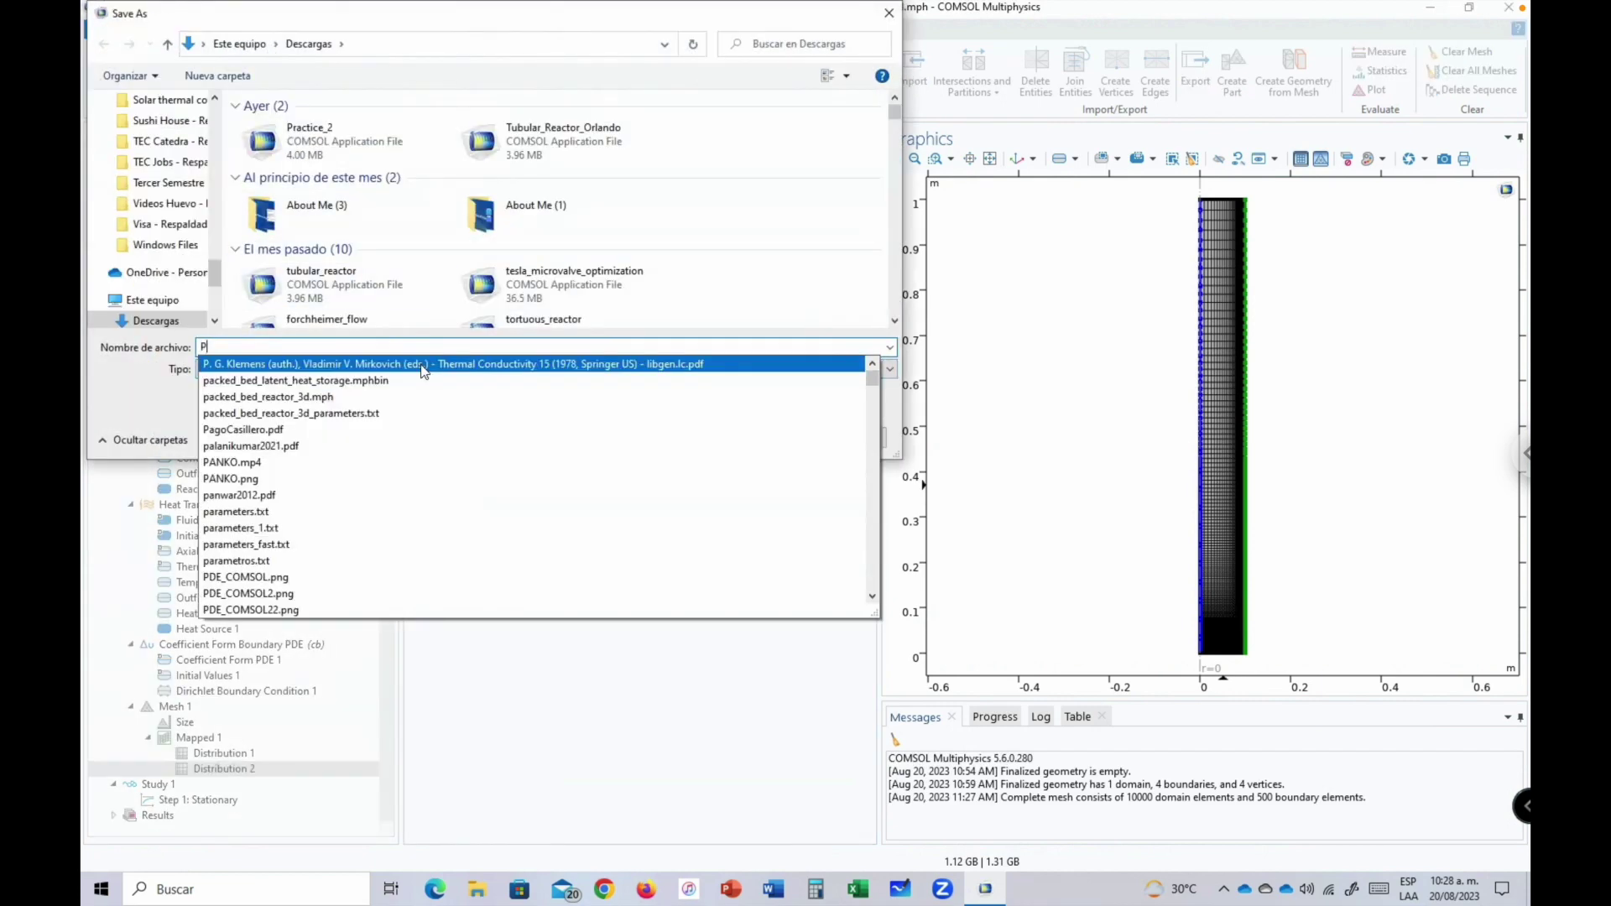
pyautogui.press('BackSpace')
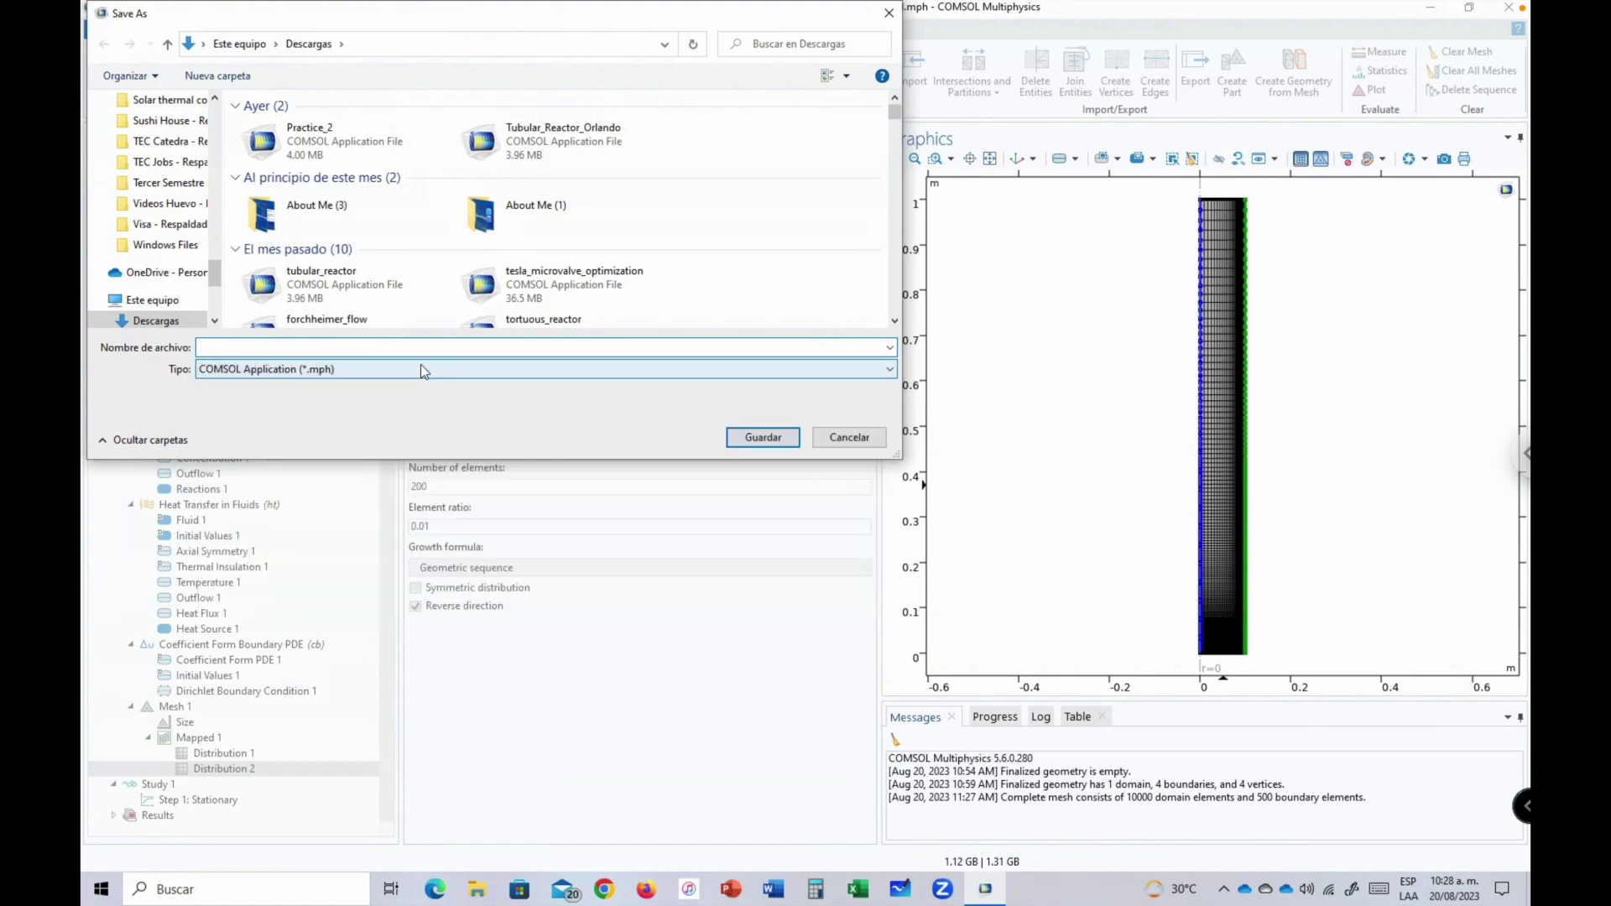
pyautogui.write('COMSOL_')
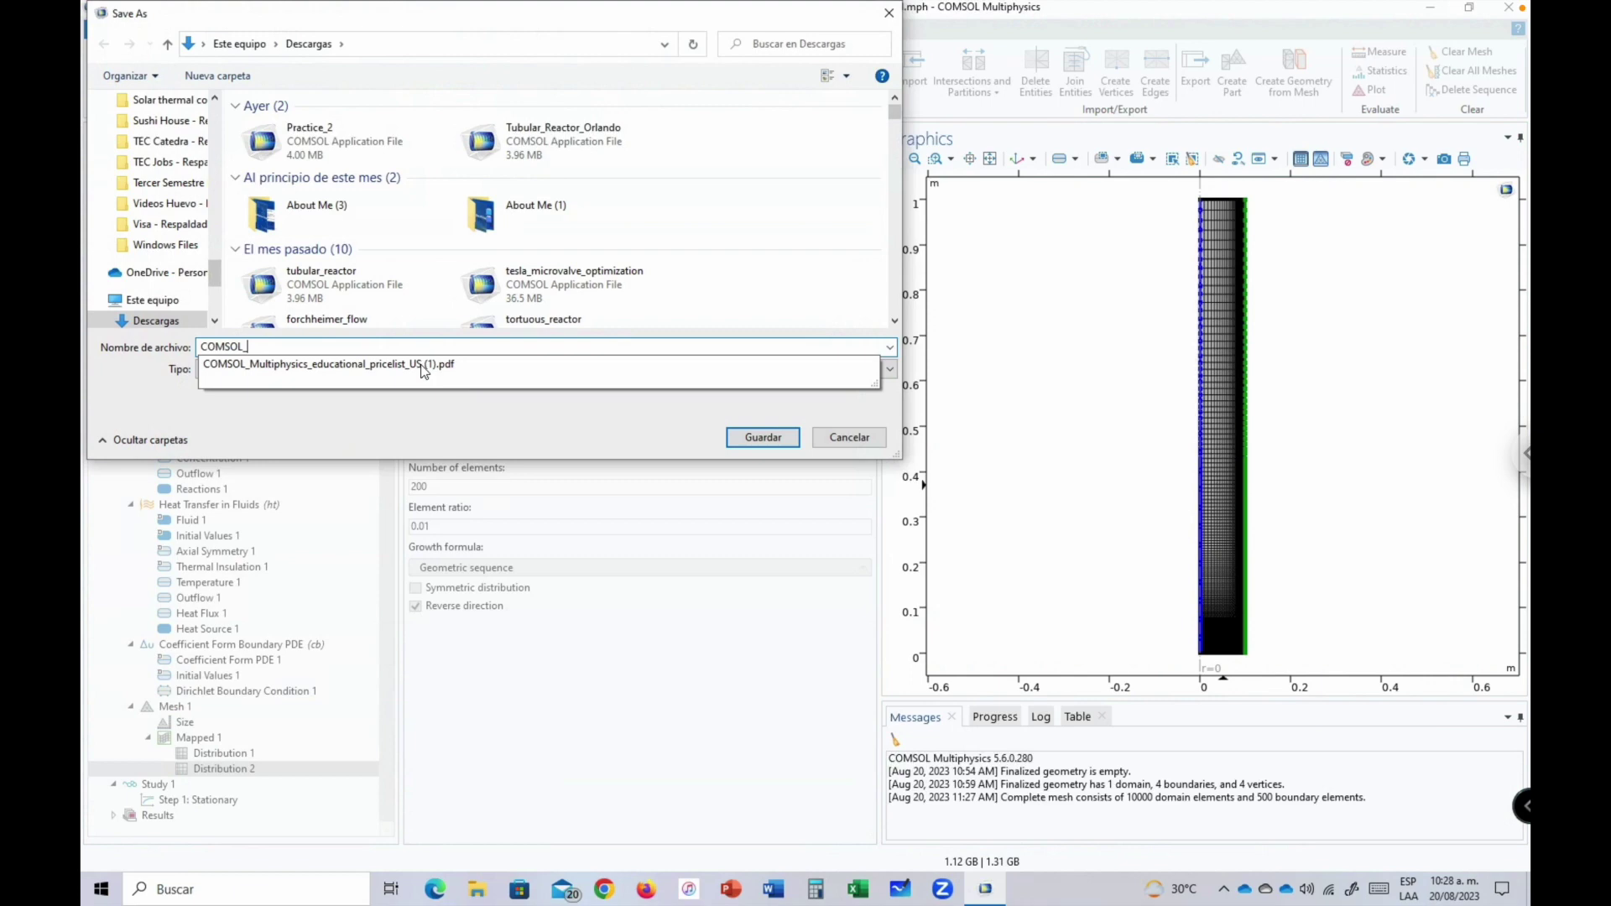
pyautogui.write('Reactor')
pyautogui.press('Return')
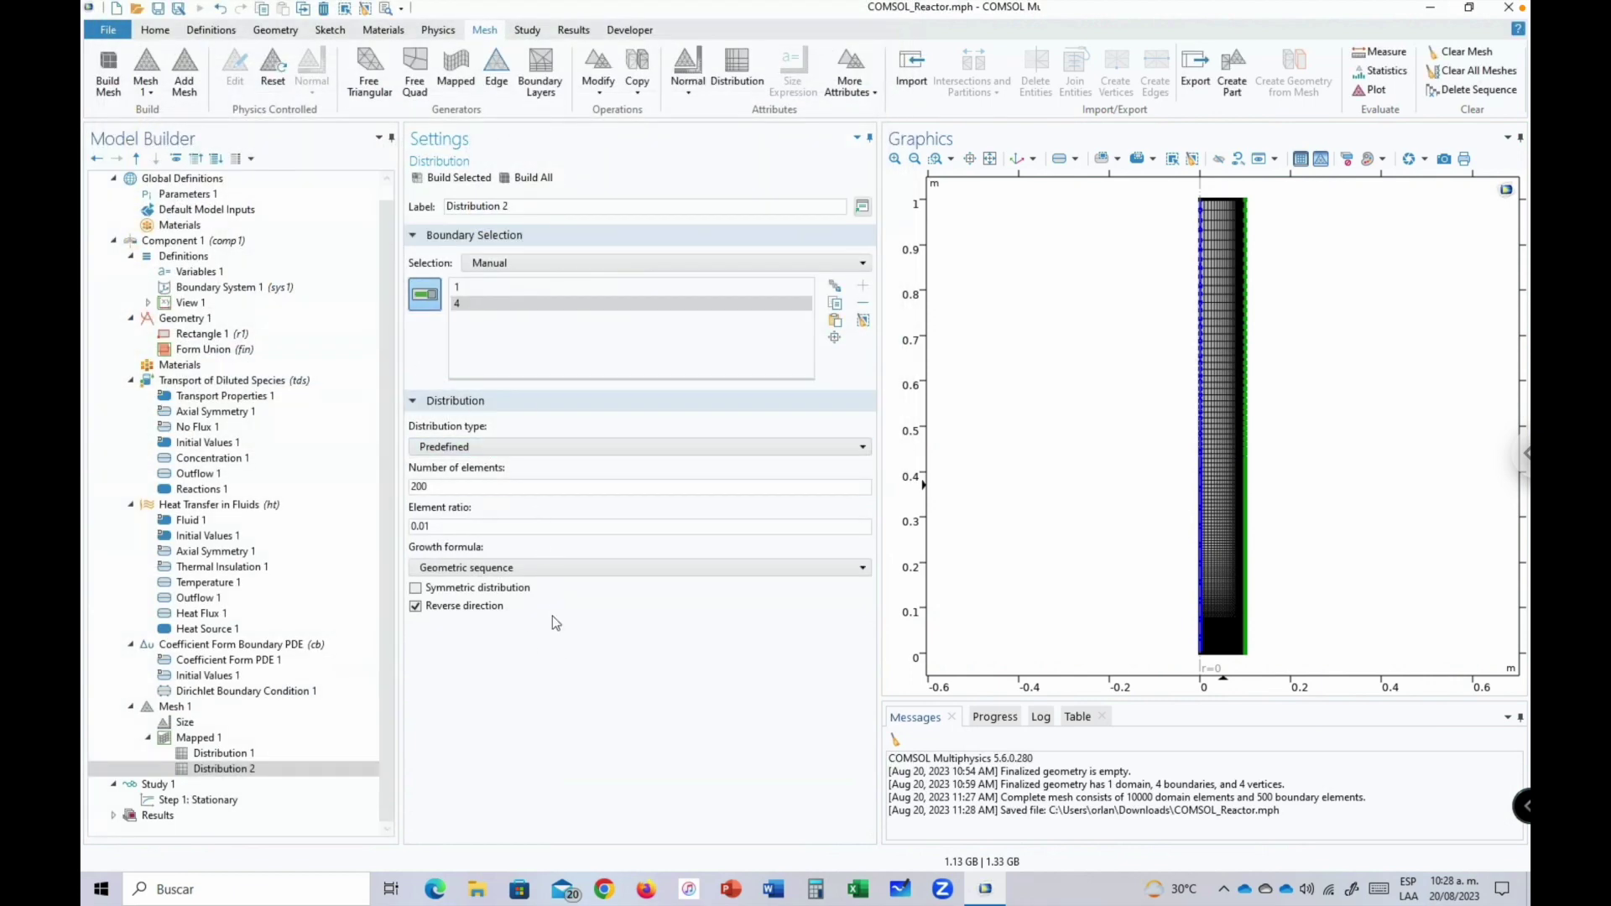
# Add a second Stationary study step to Study 1.
pyautogui.click(170, 786)
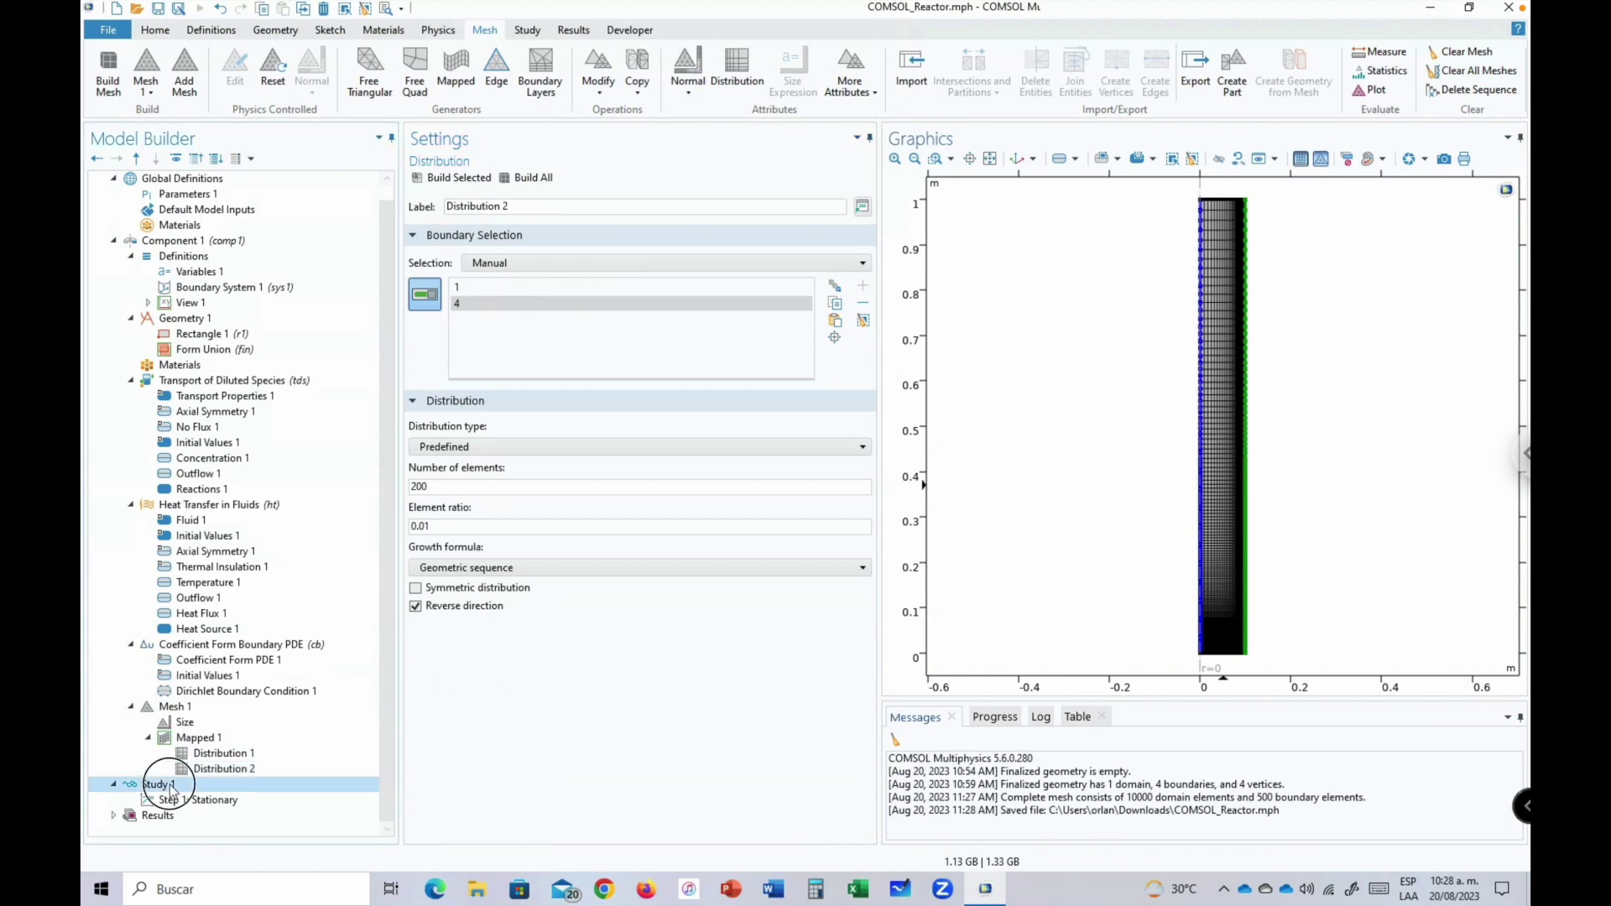
pyautogui.click(172, 800)
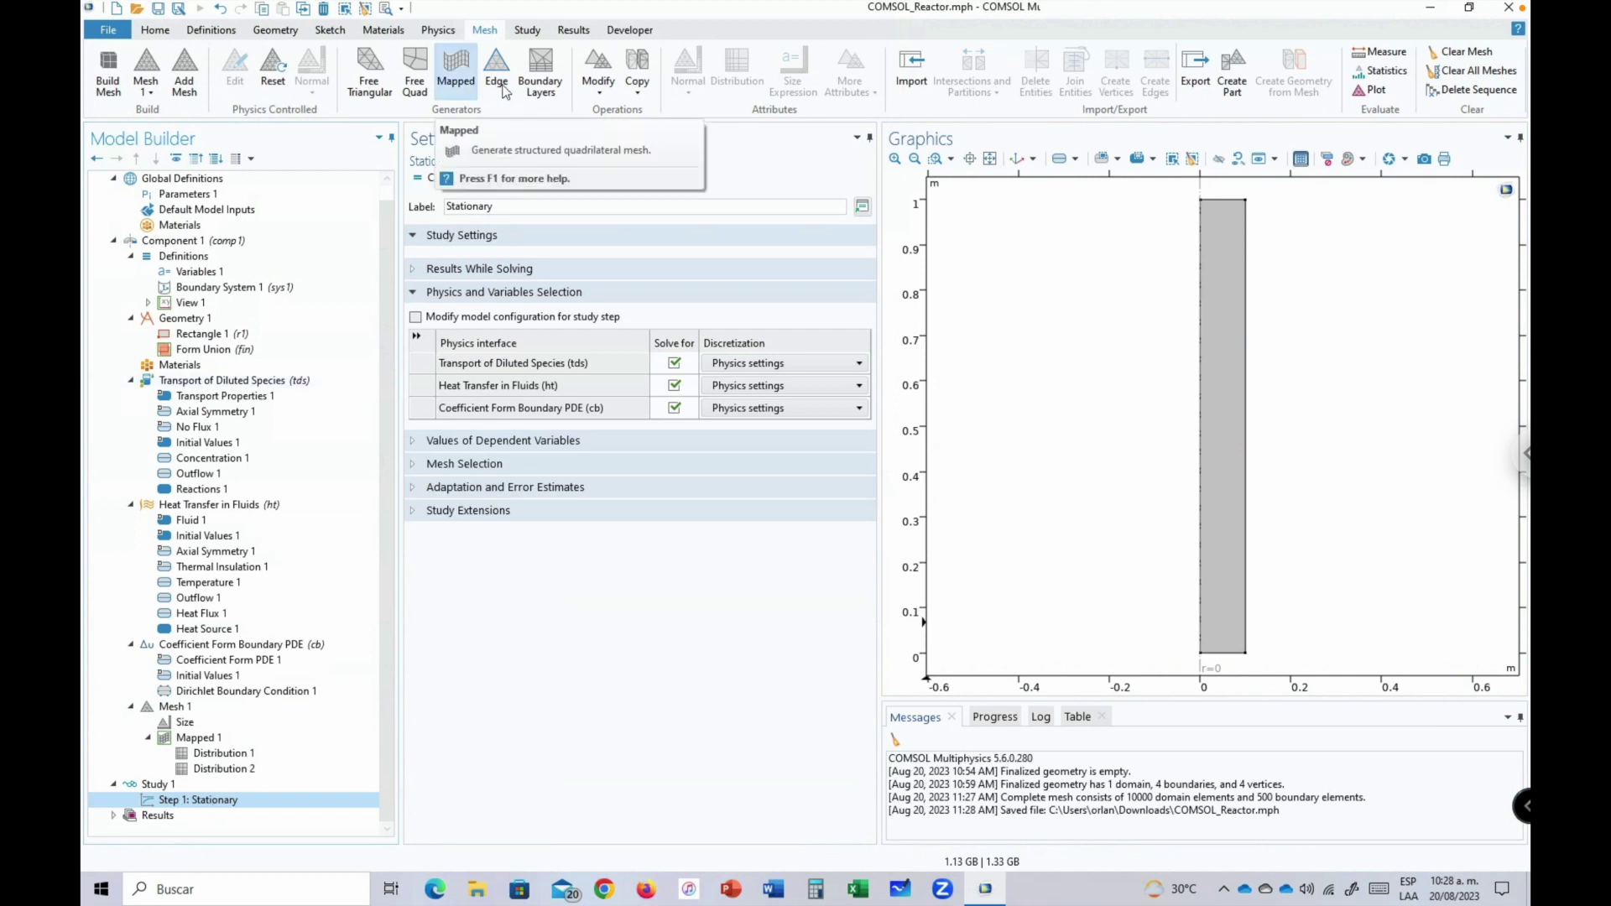
pyautogui.click(528, 34)
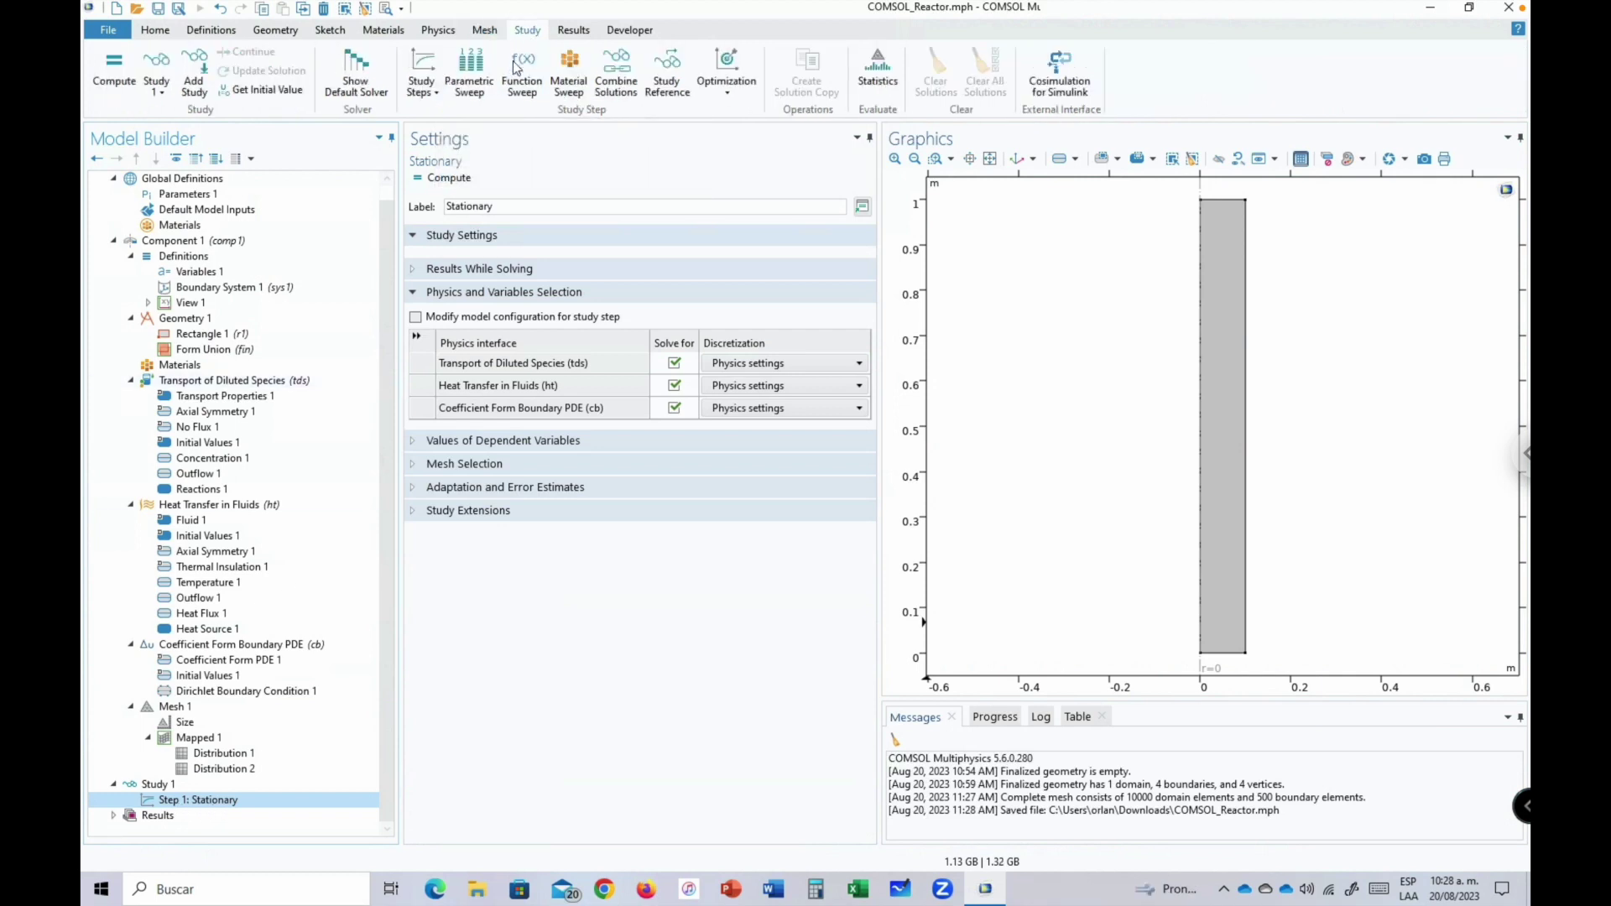
pyautogui.click(430, 99)
pyautogui.click(428, 93)
pyautogui.click(424, 90)
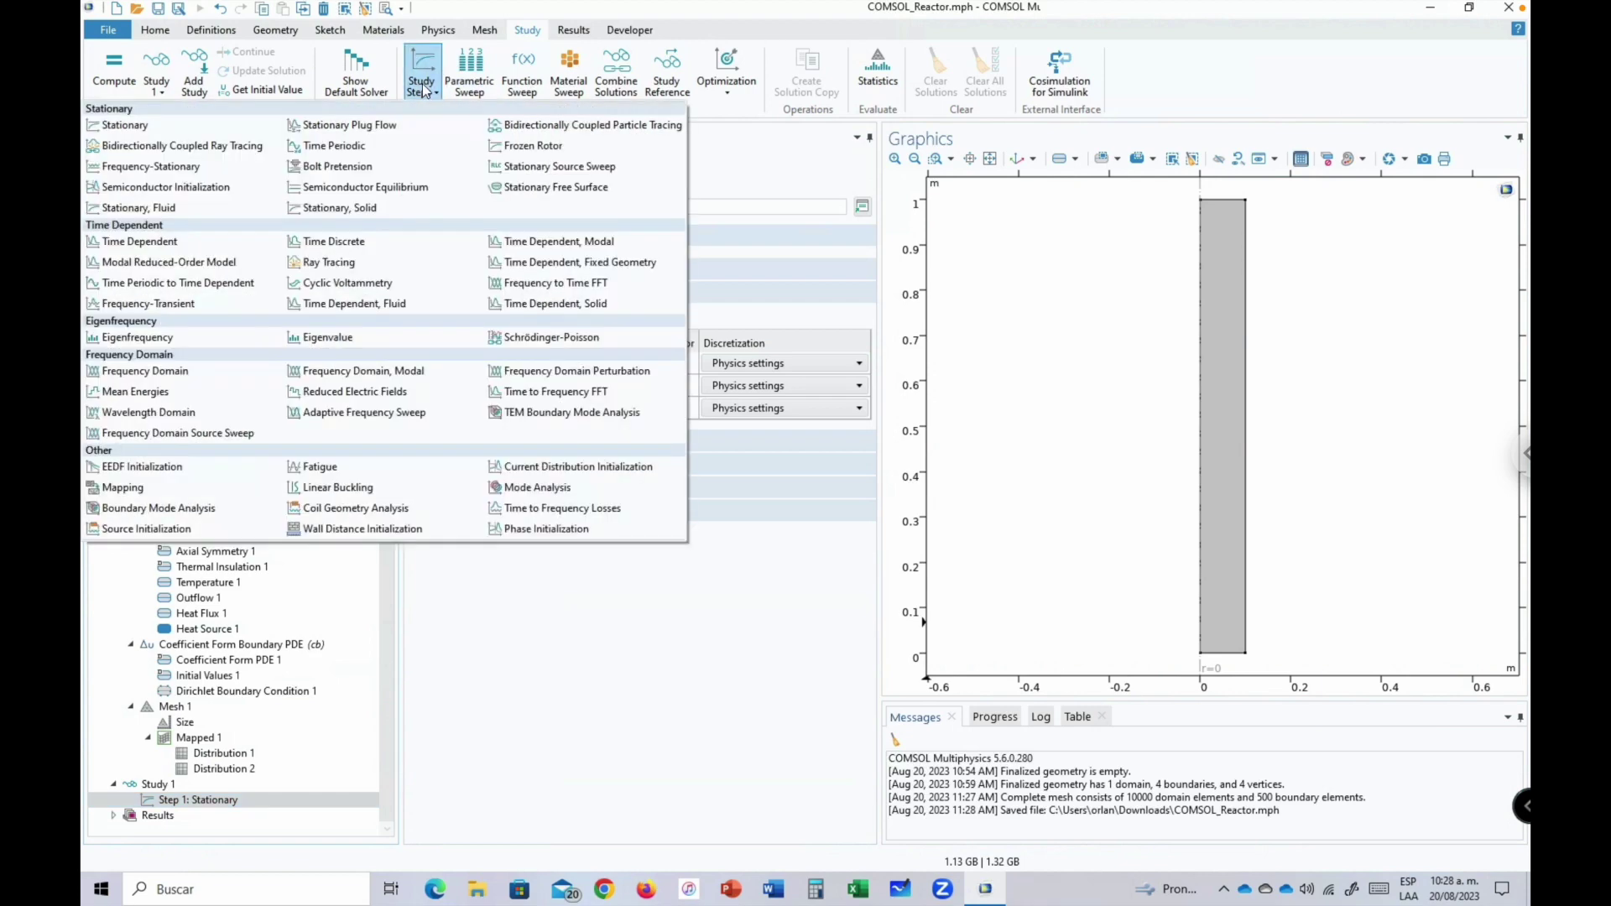
pyautogui.click(126, 126)
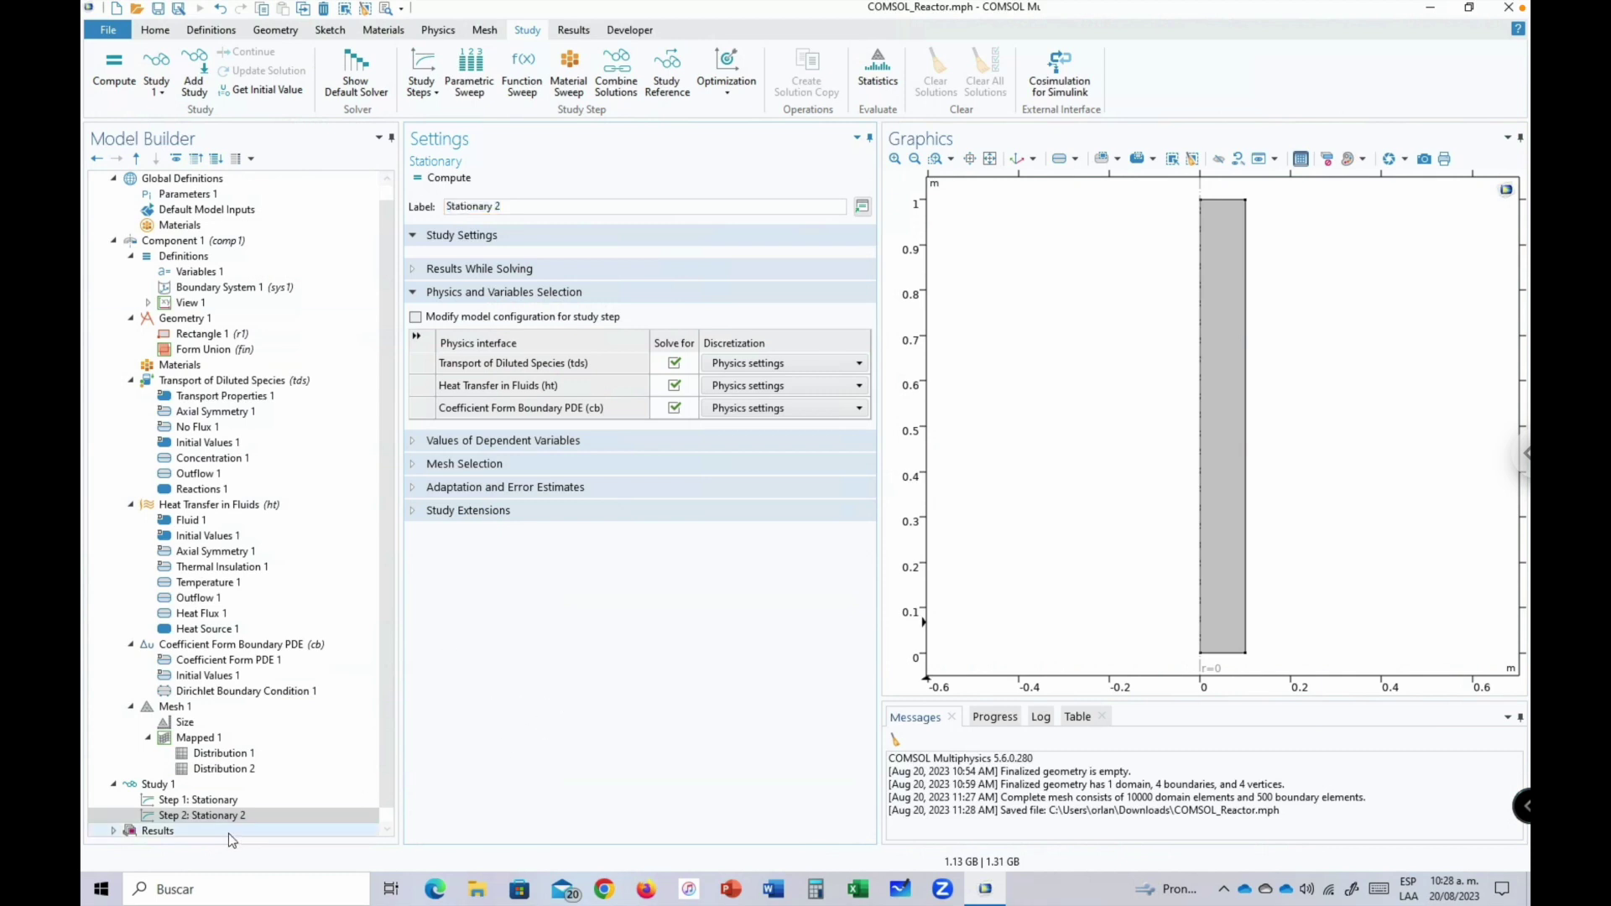
pyautogui.click(206, 800)
pyautogui.click(225, 816)
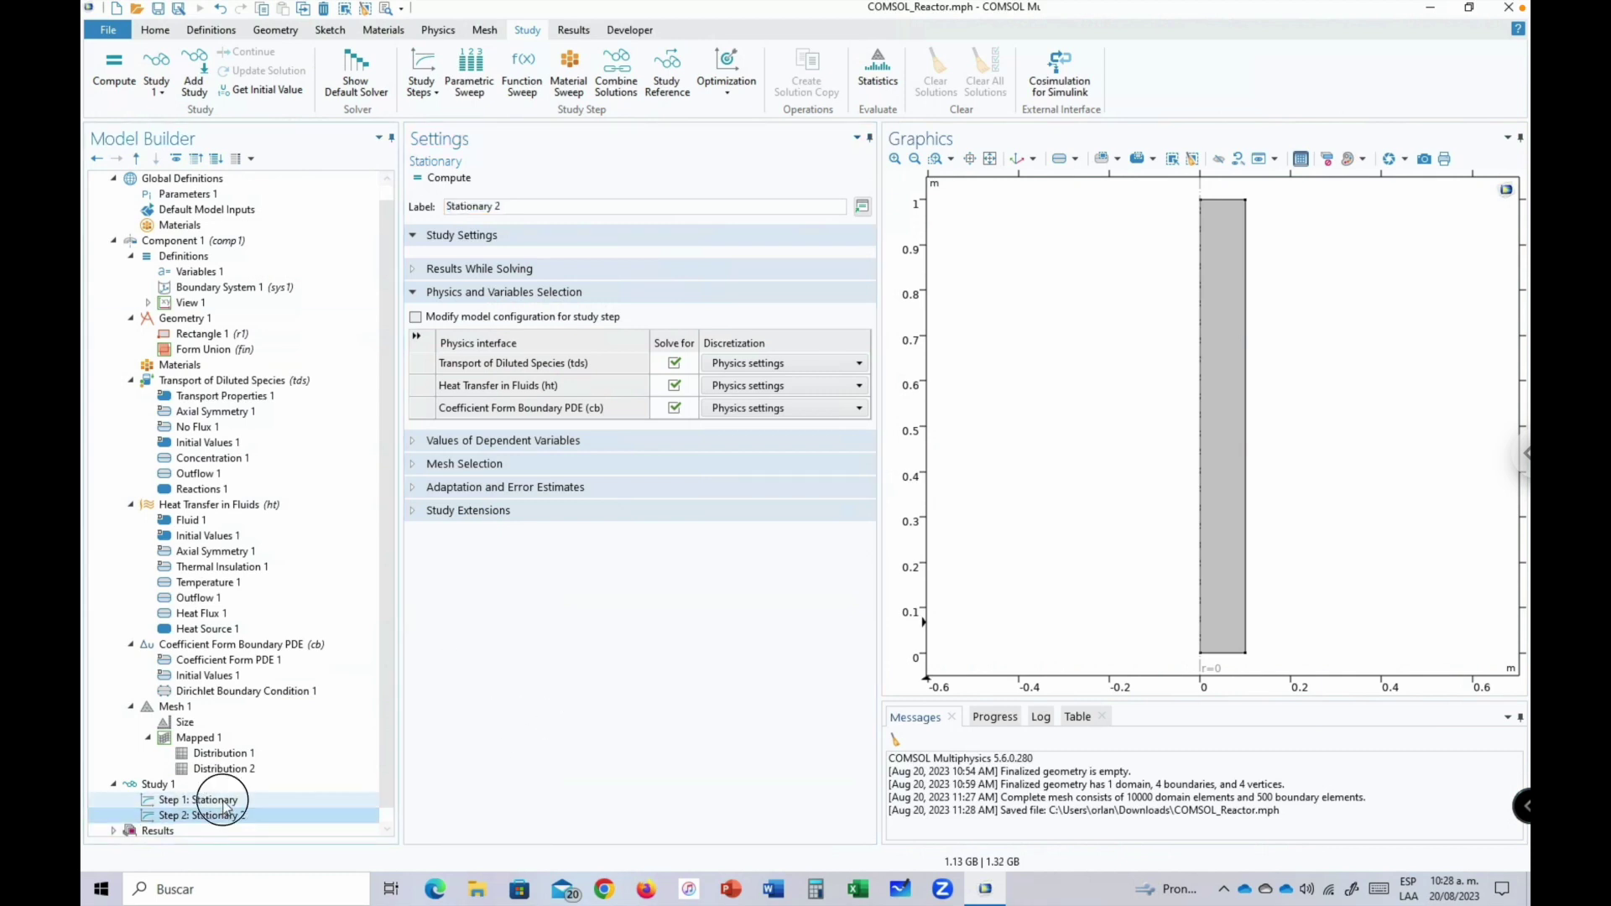
pyautogui.click(214, 802)
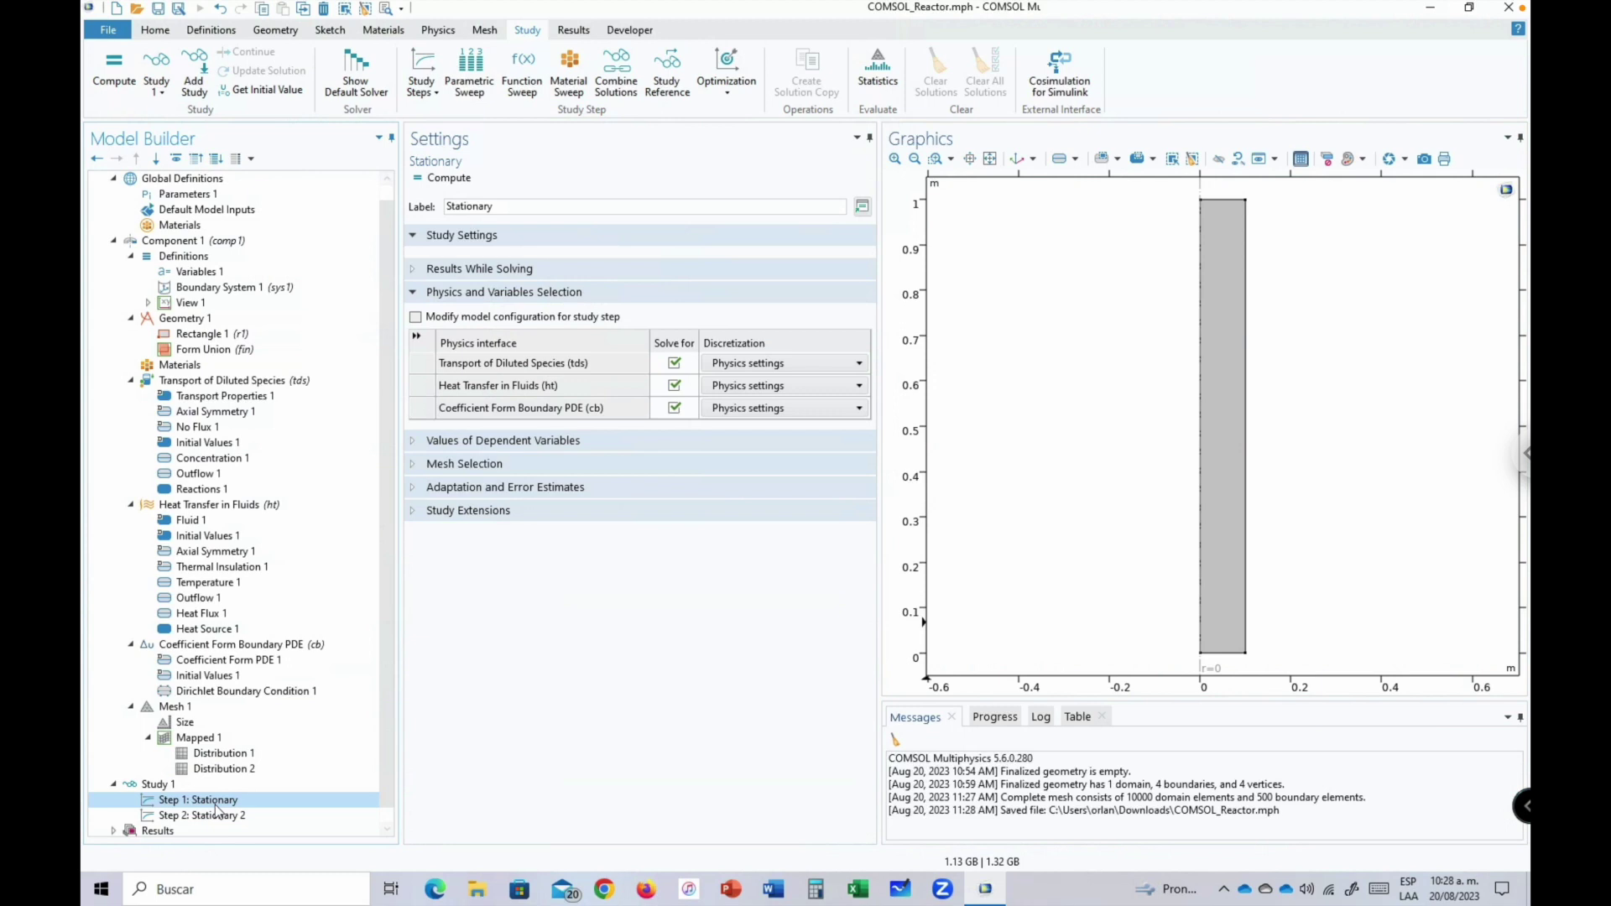
pyautogui.rightClick(165, 787)
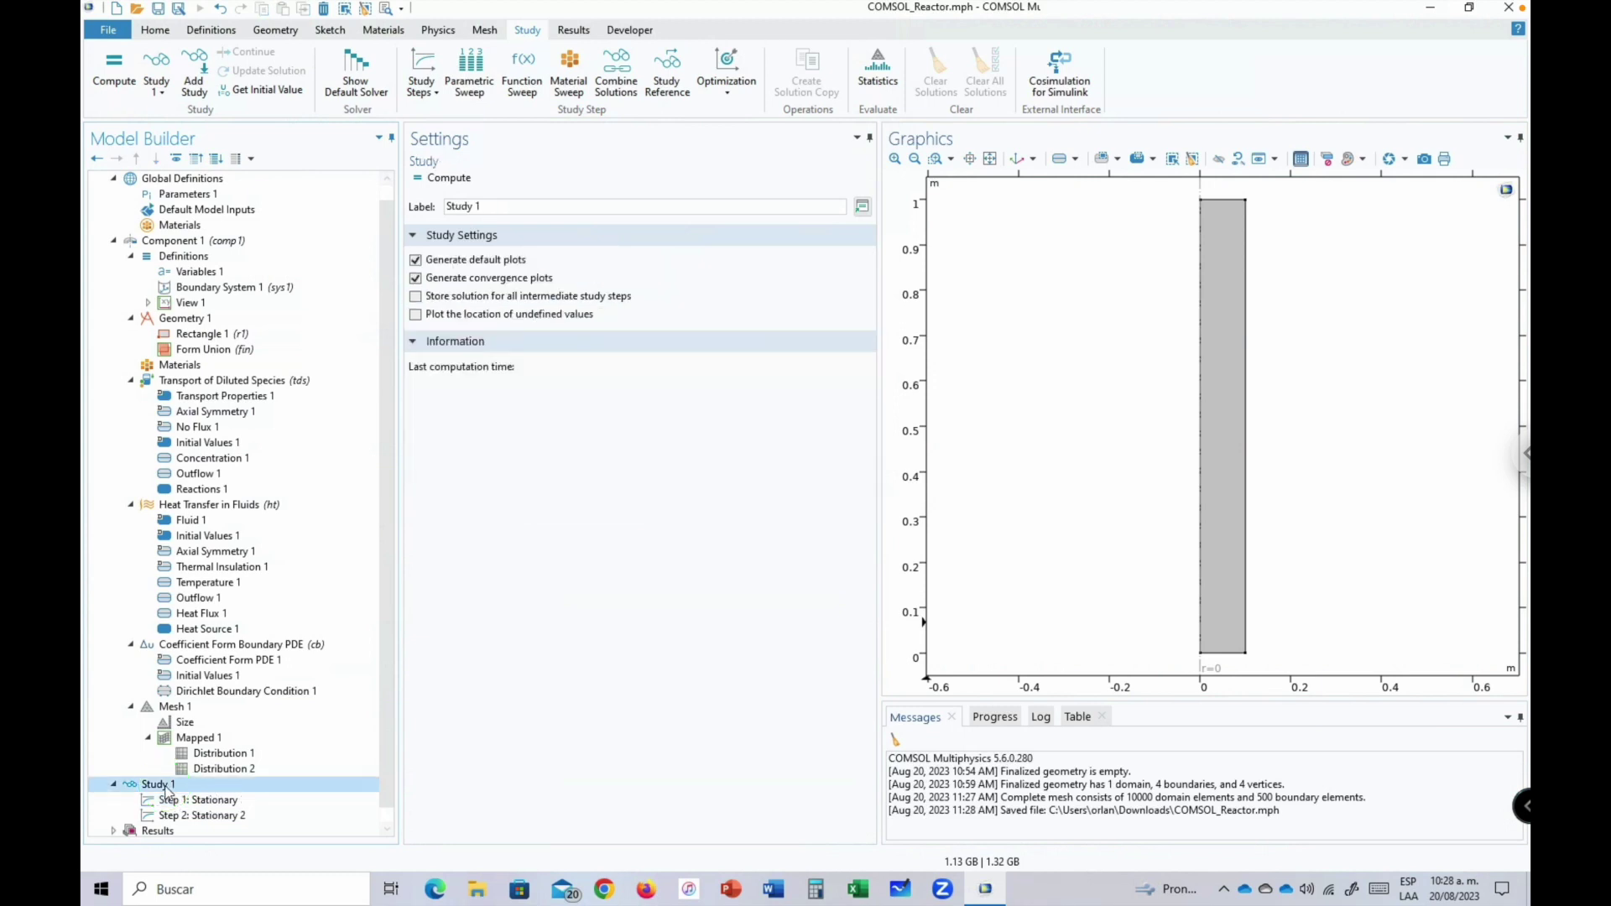
pyautogui.moveTo(270, 549)
pyautogui.moveTo(422, 551)
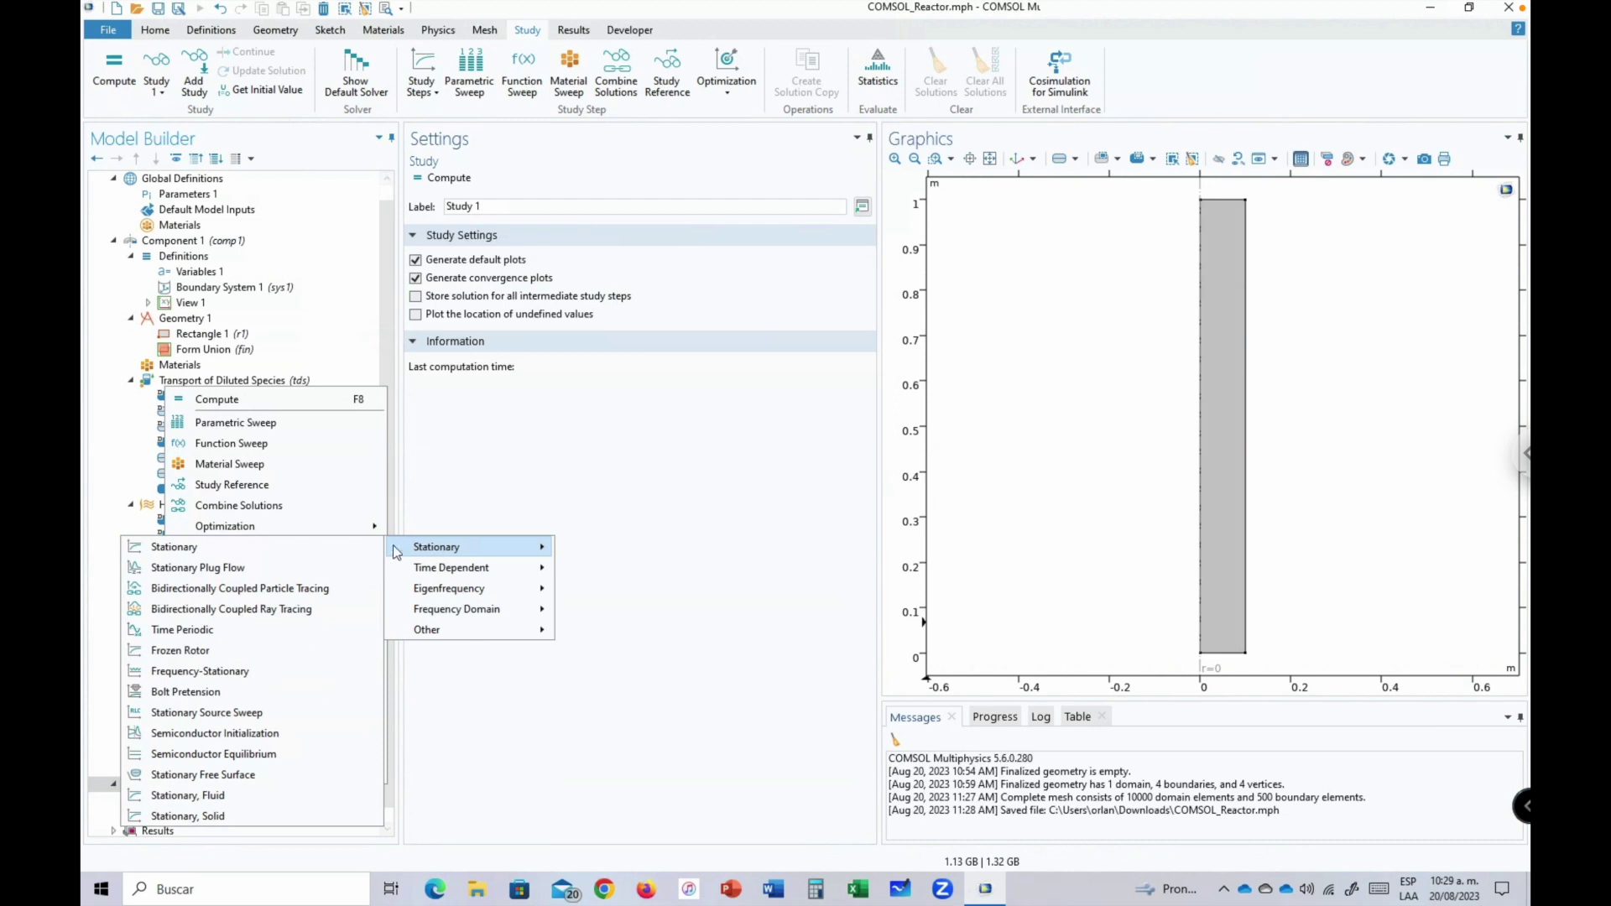
pyautogui.click(344, 546)
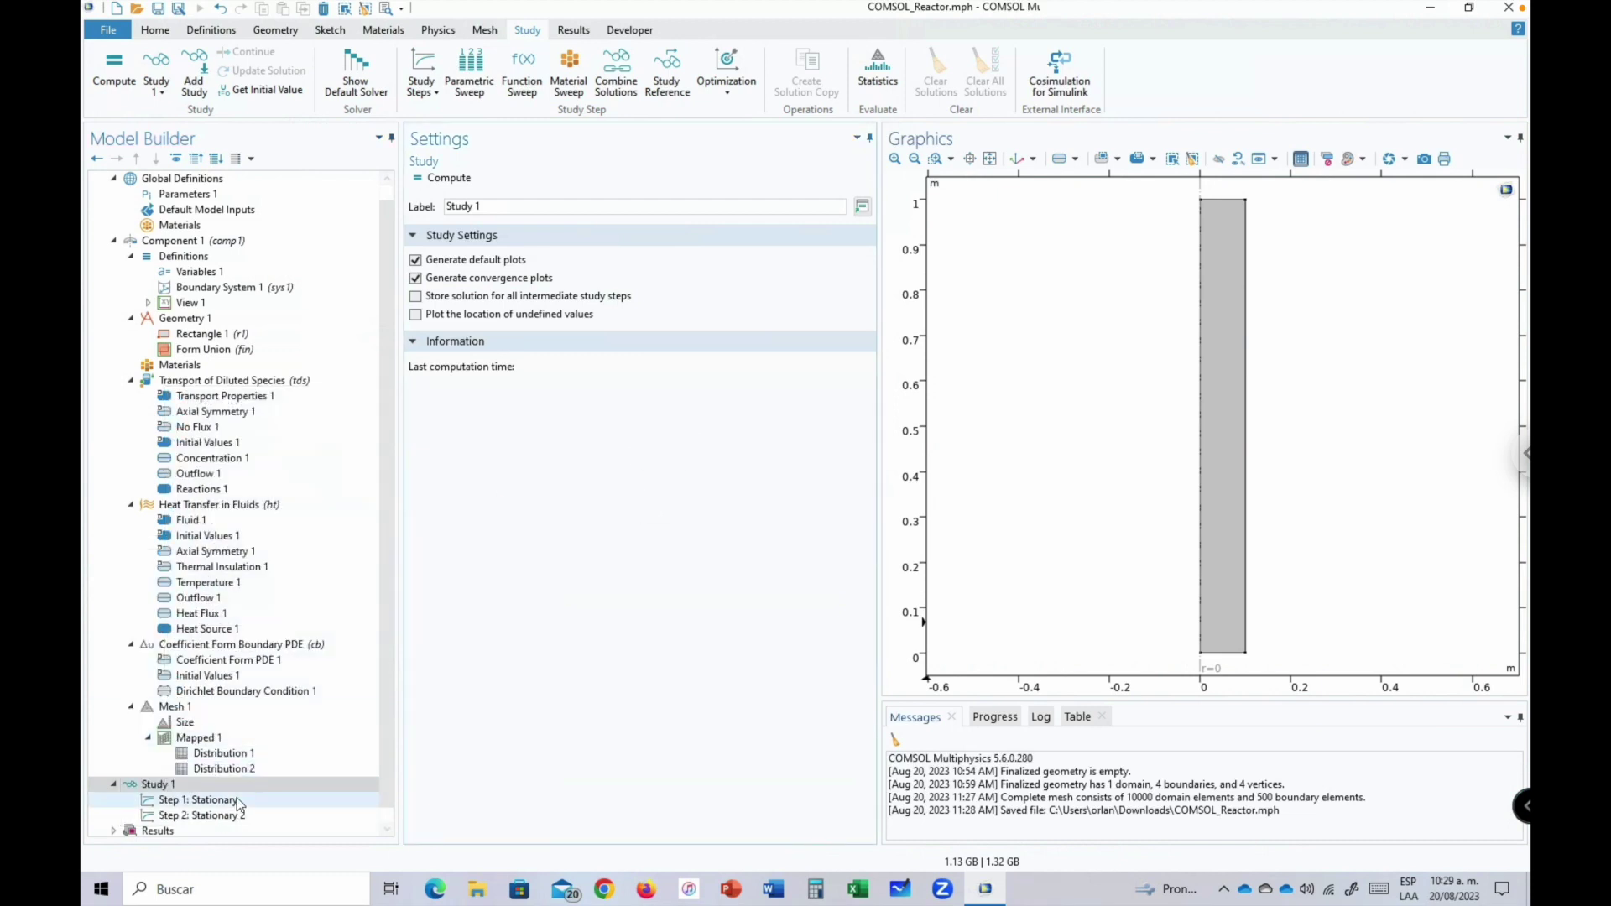
# Exclude Heat Transfer in Fluids from the physics solved in the first stationary step of Study 1.
pyautogui.click(230, 801)
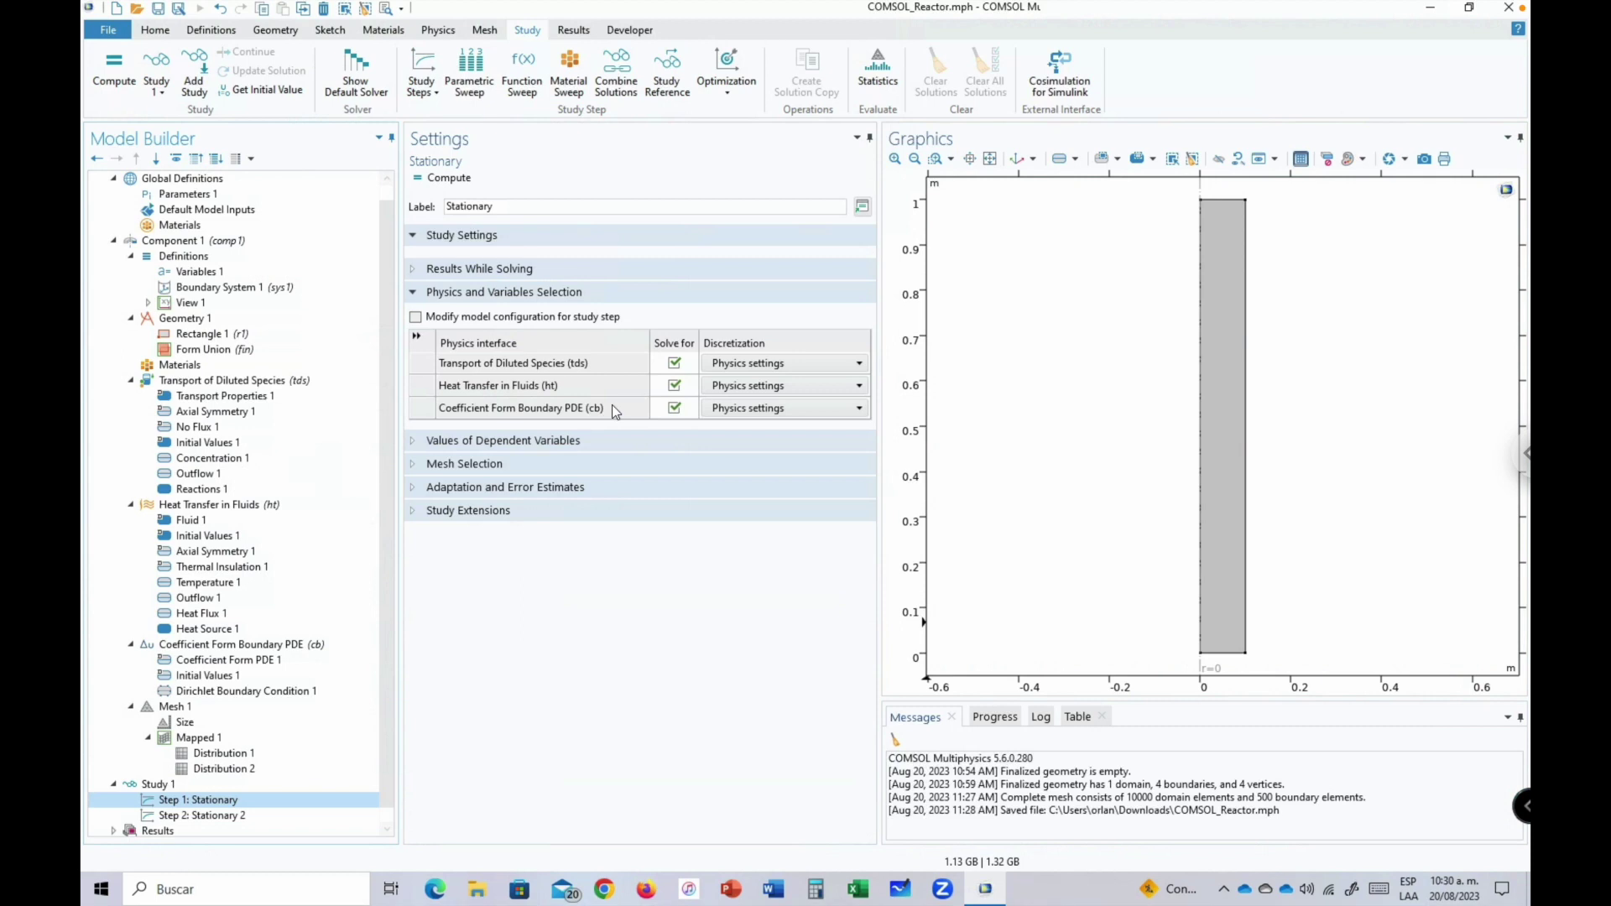
pyautogui.click(214, 815)
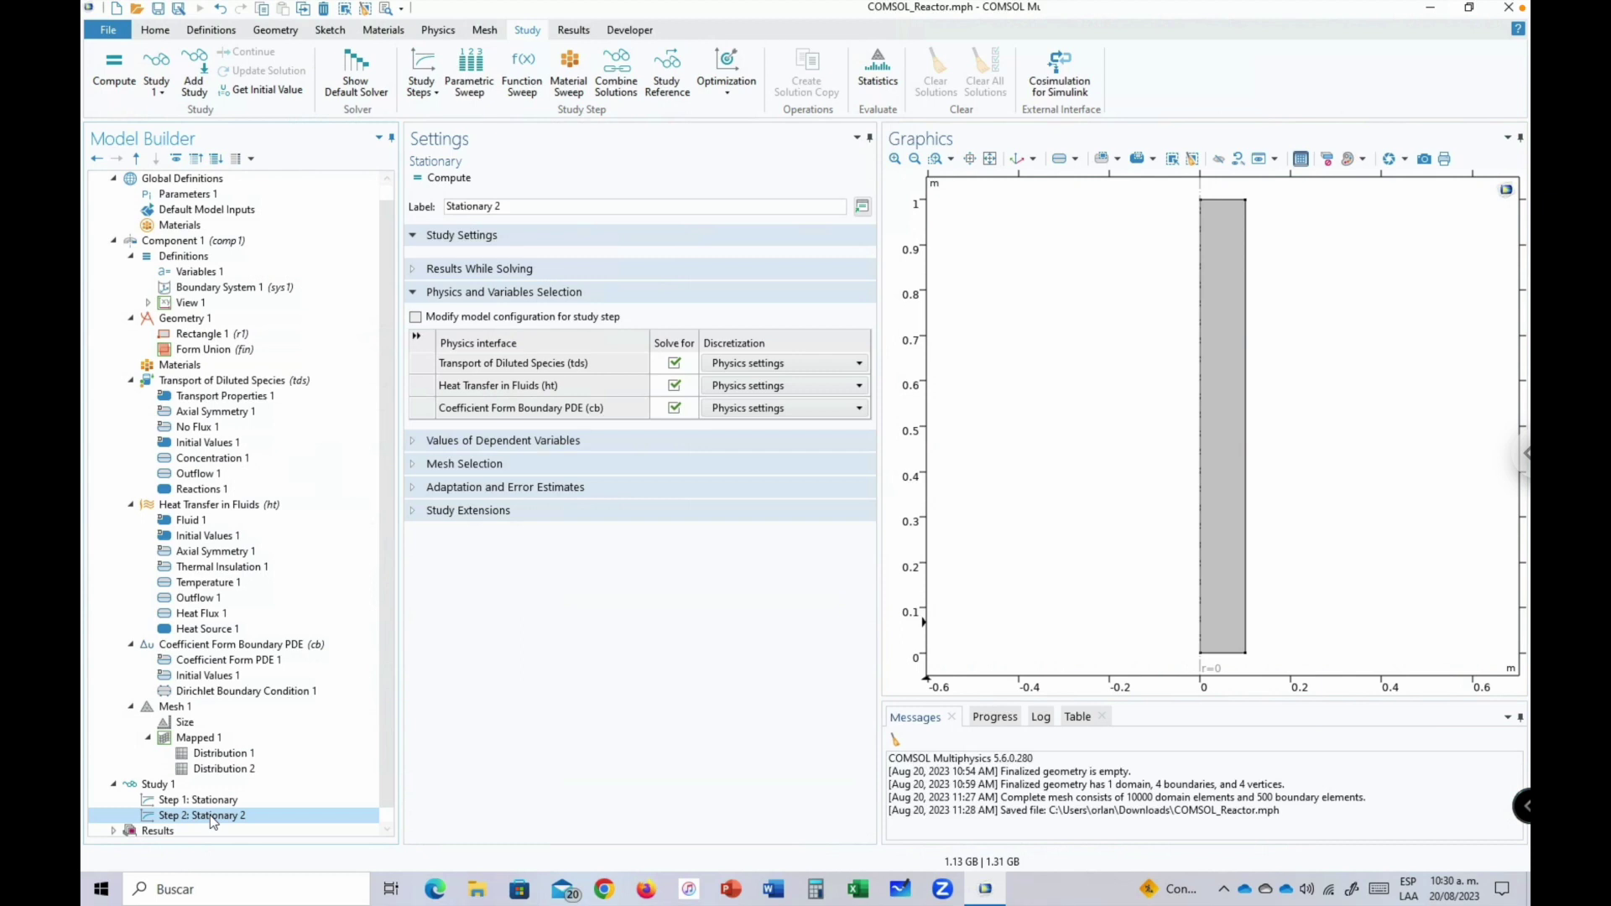
pyautogui.click(210, 801)
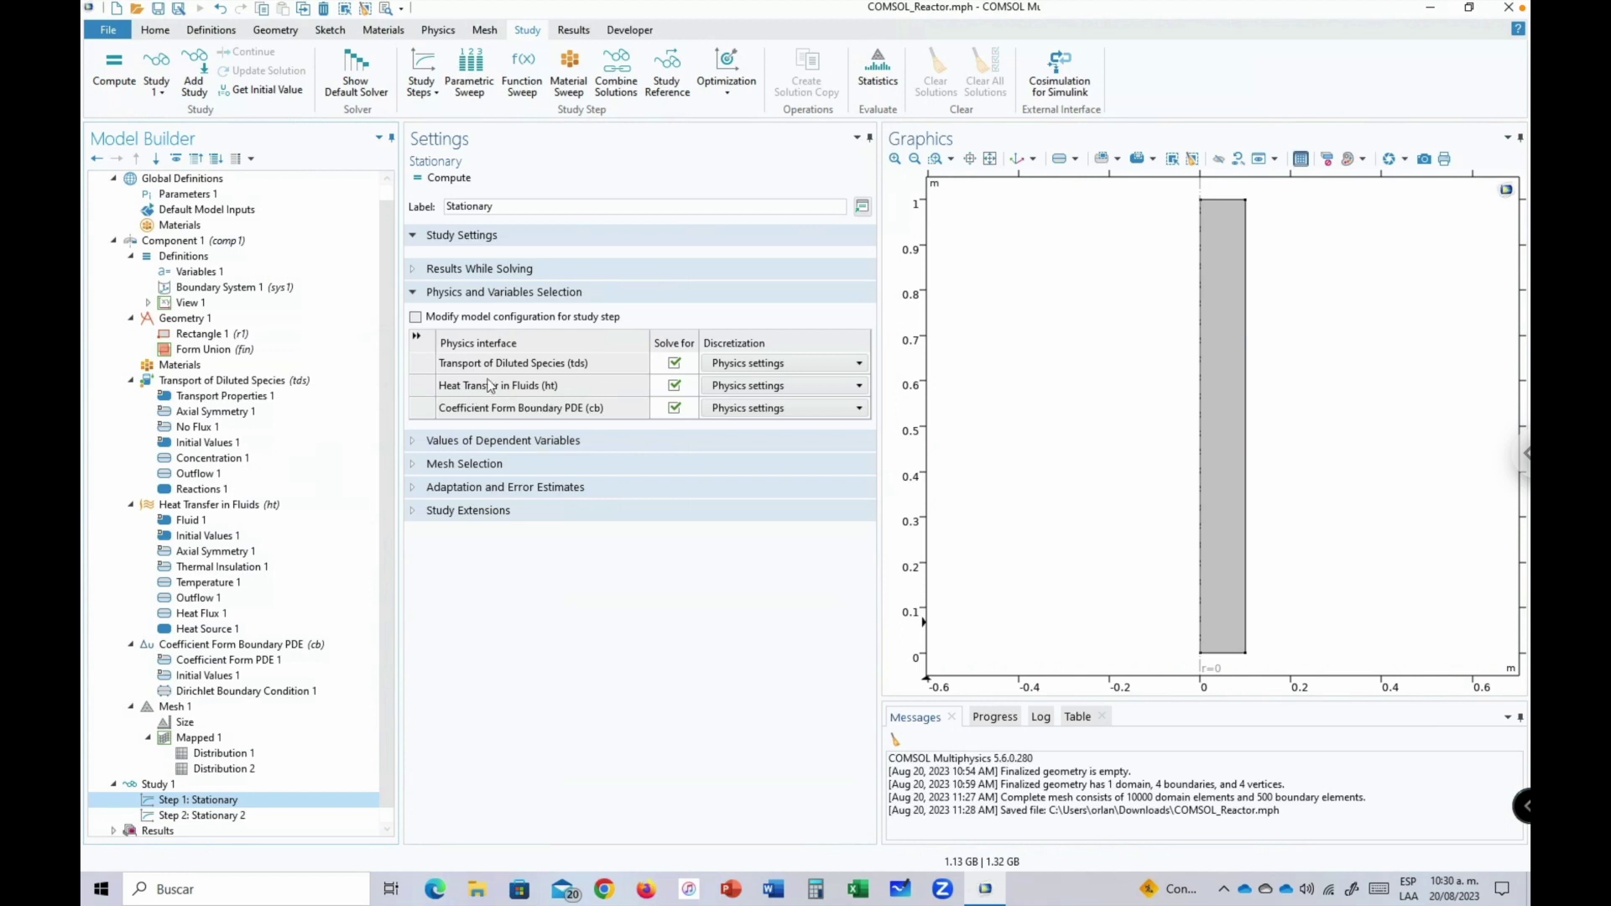
pyautogui.click(675, 388)
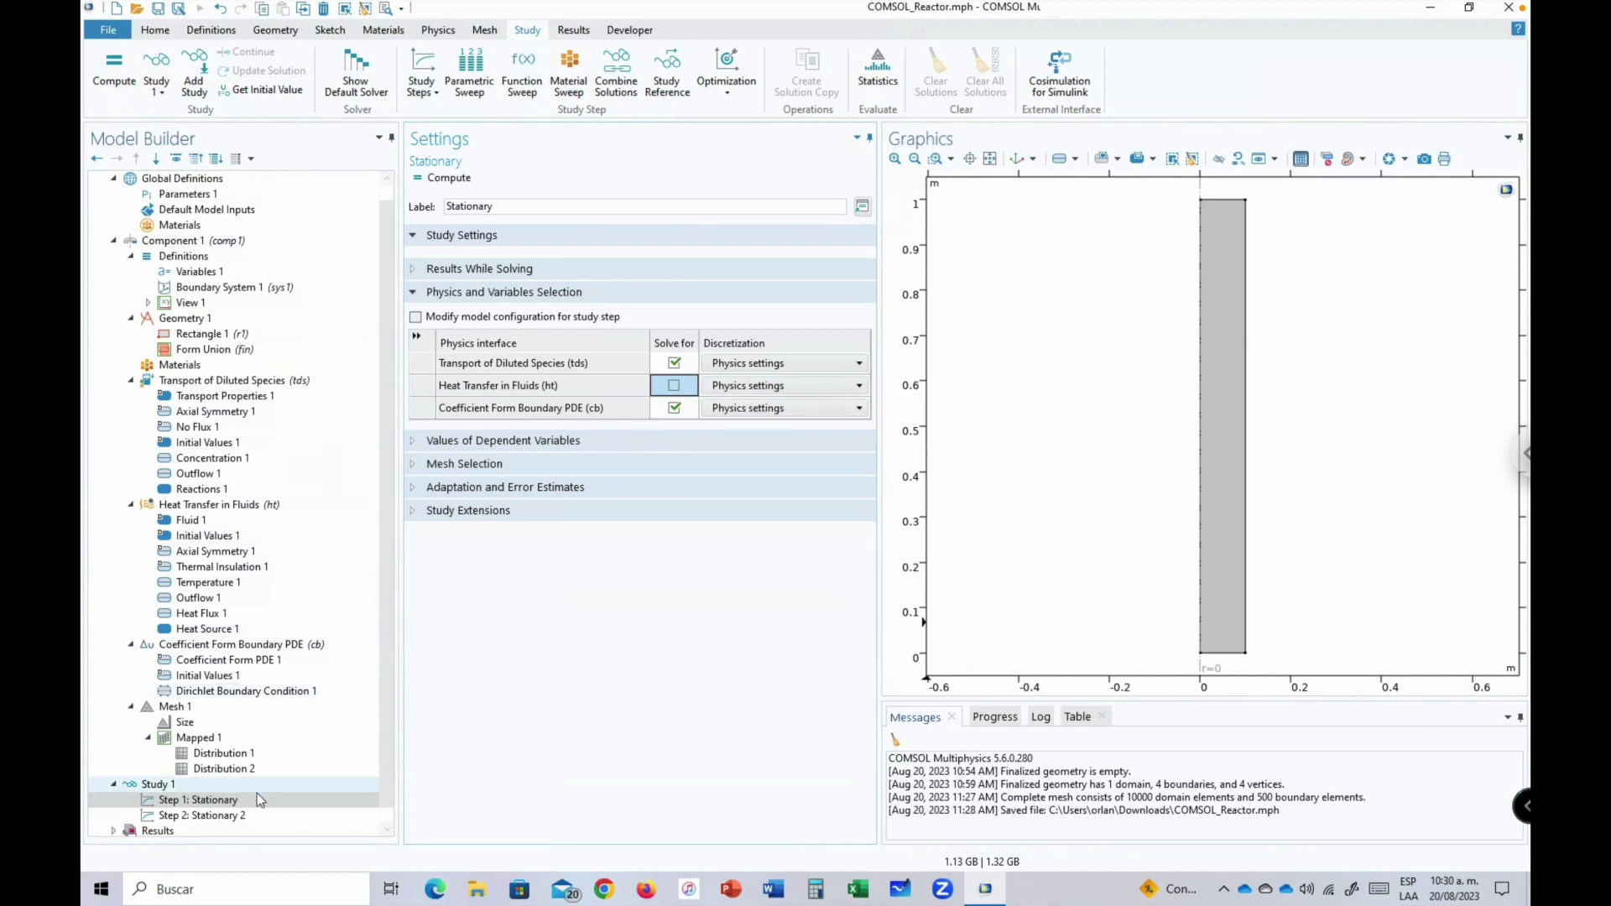
# Check the physics selection of the second stationary step and compute Study 1.
pyautogui.click(223, 817)
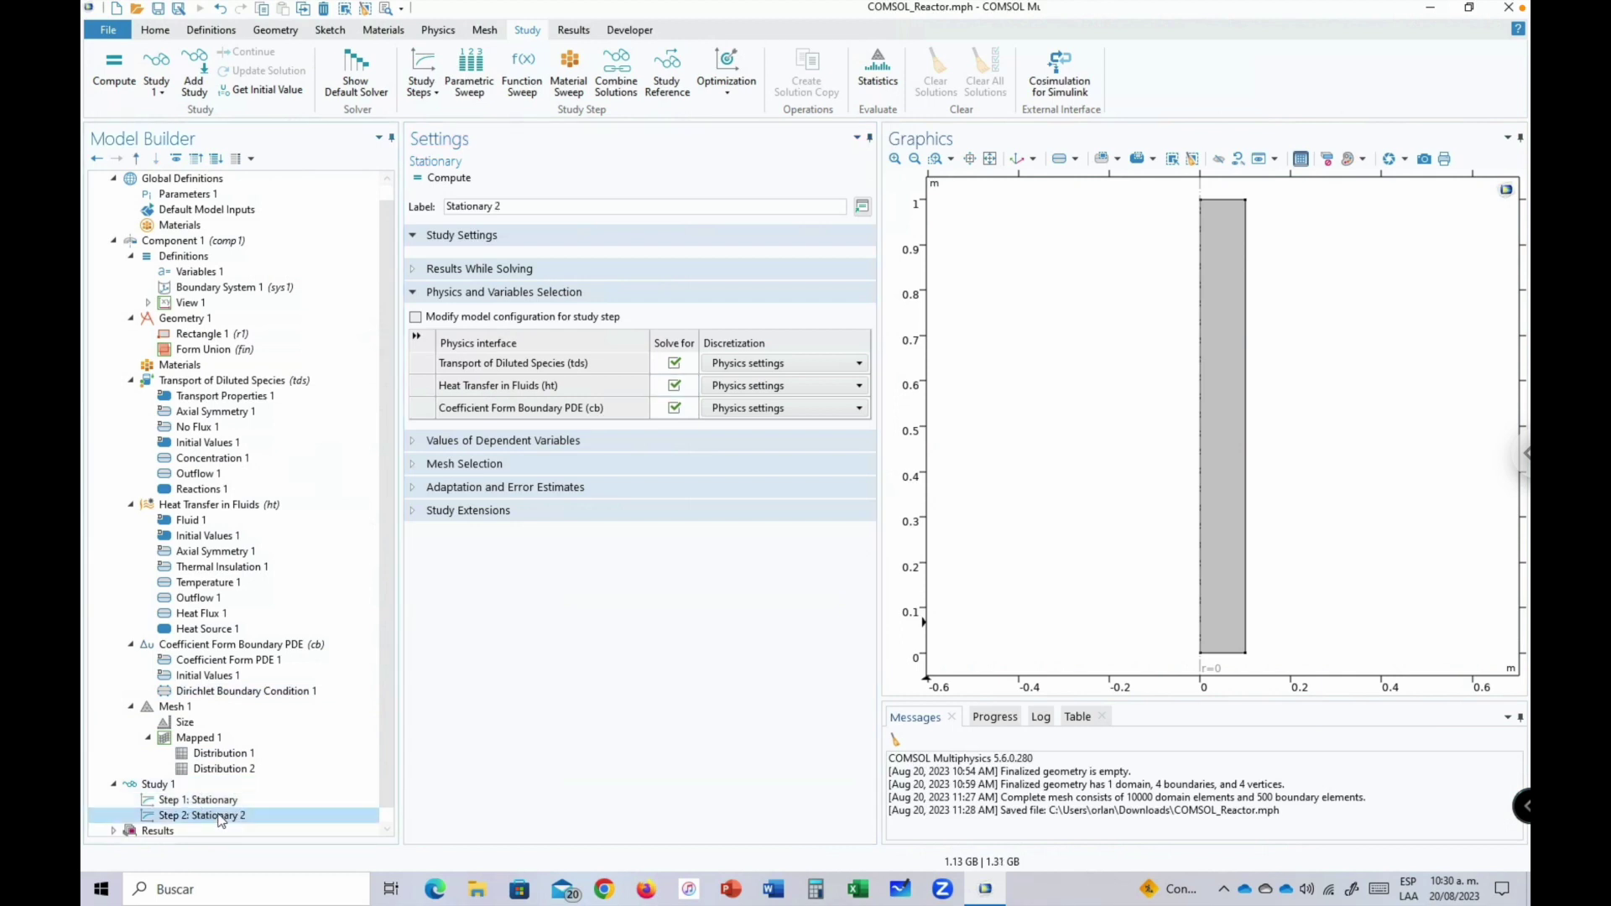
pyautogui.moveTo(392, 774); pyautogui.dragTo(389, 807)
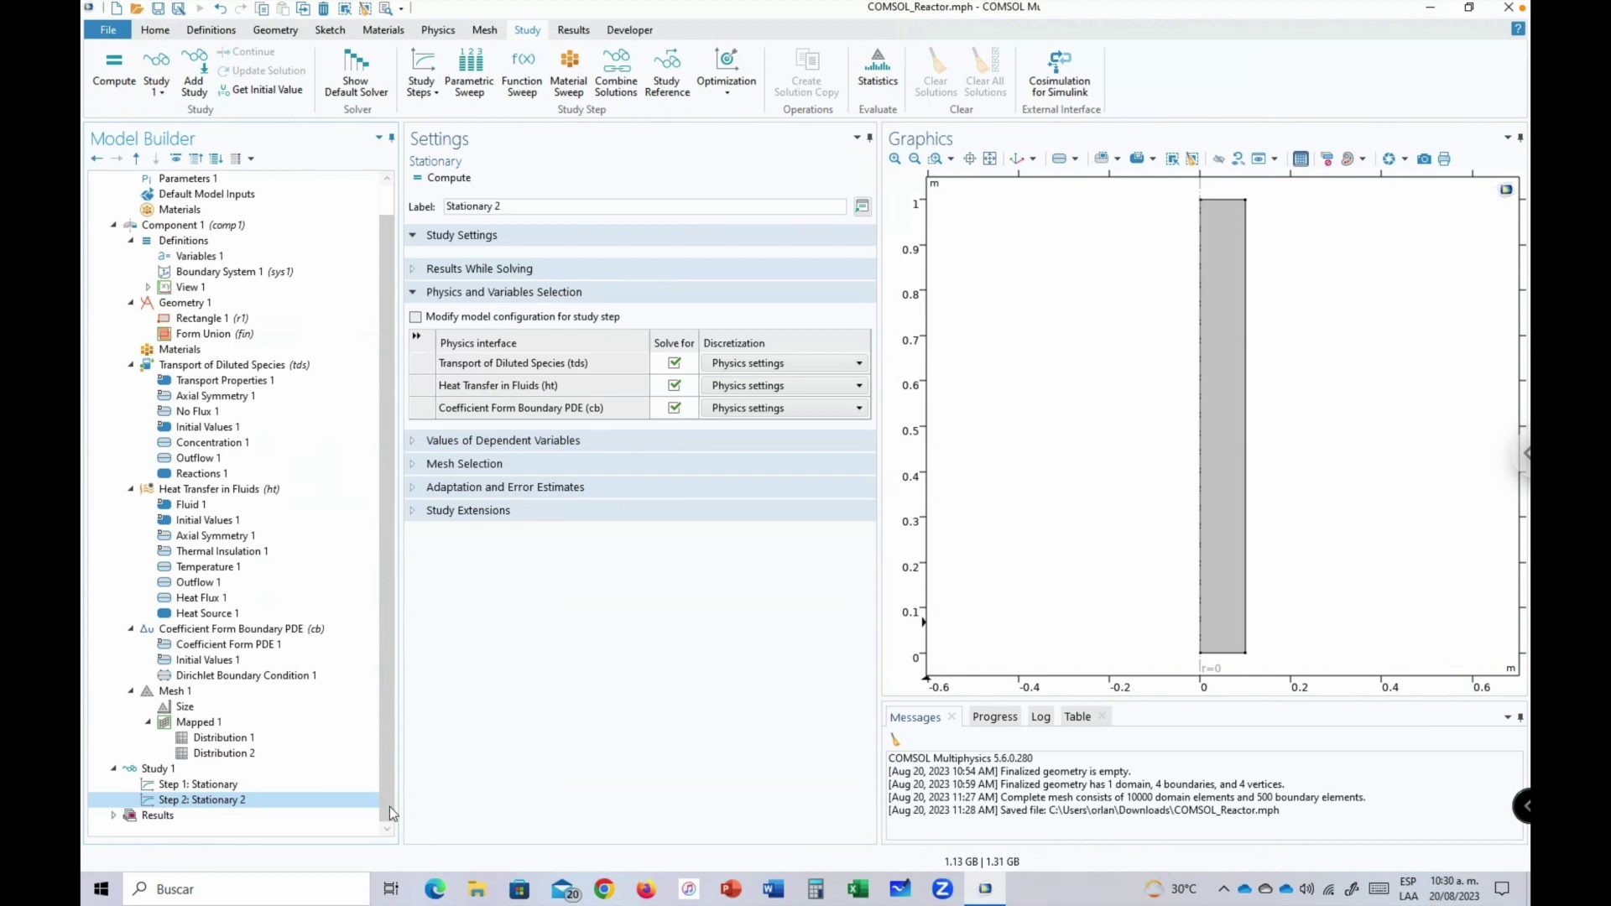
pyautogui.moveTo(388, 766); pyautogui.dragTo(403, 470)
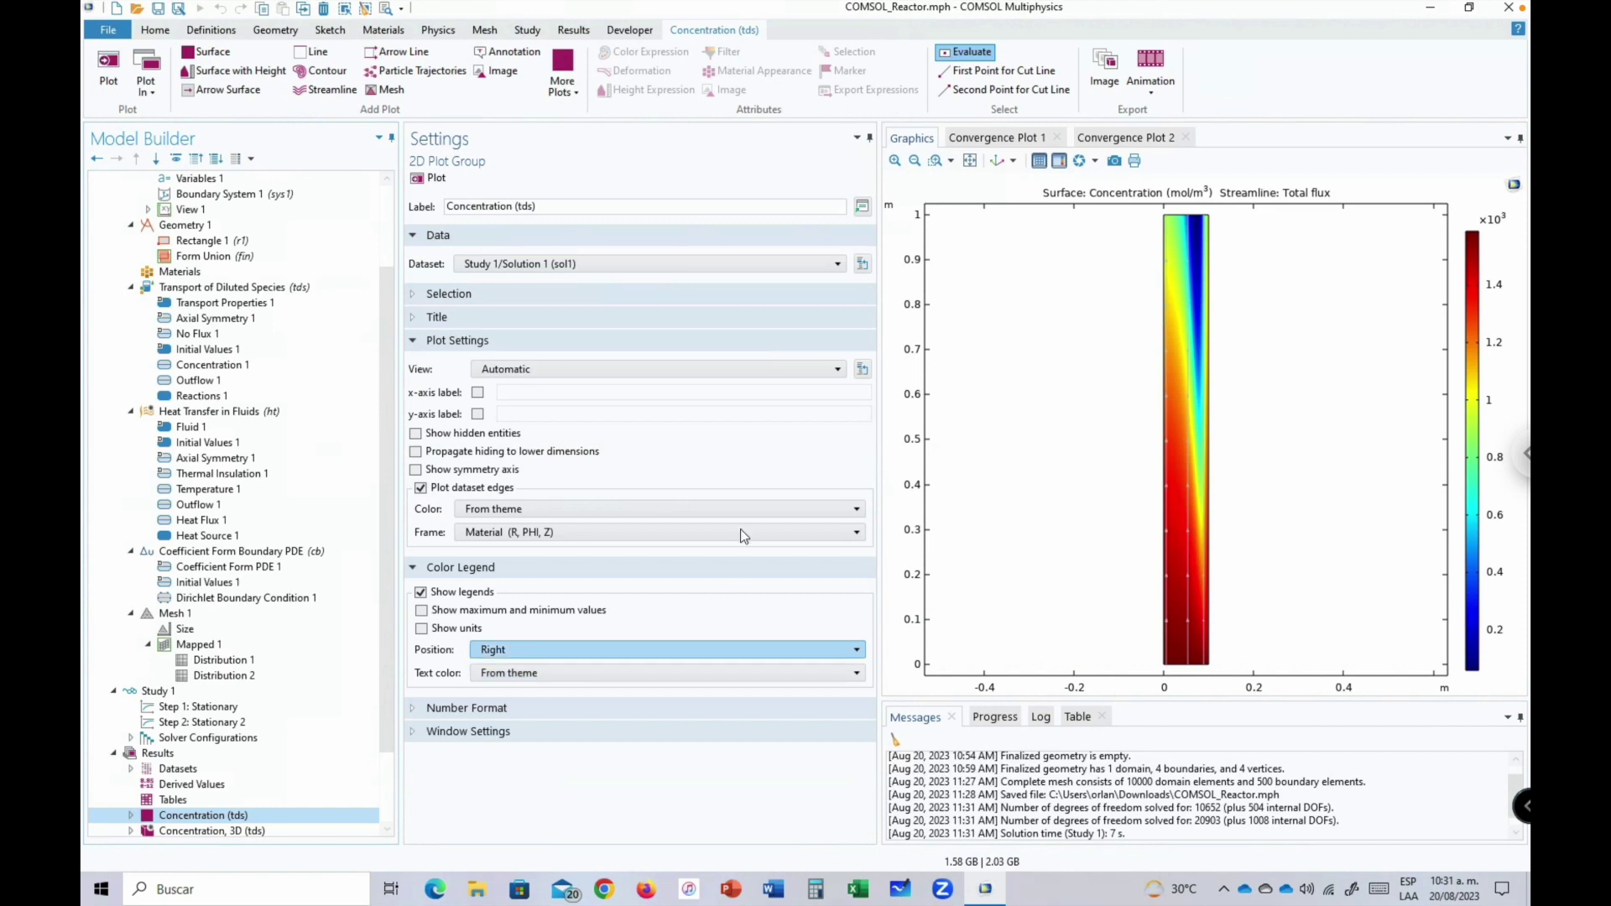
# Add a Cut Line 2D dataset on the Study 1 solution, running along the inlet from R = 0 to R = Ra at Z = 0.
pyautogui.moveTo(390, 618); pyautogui.dragTo(388, 697)
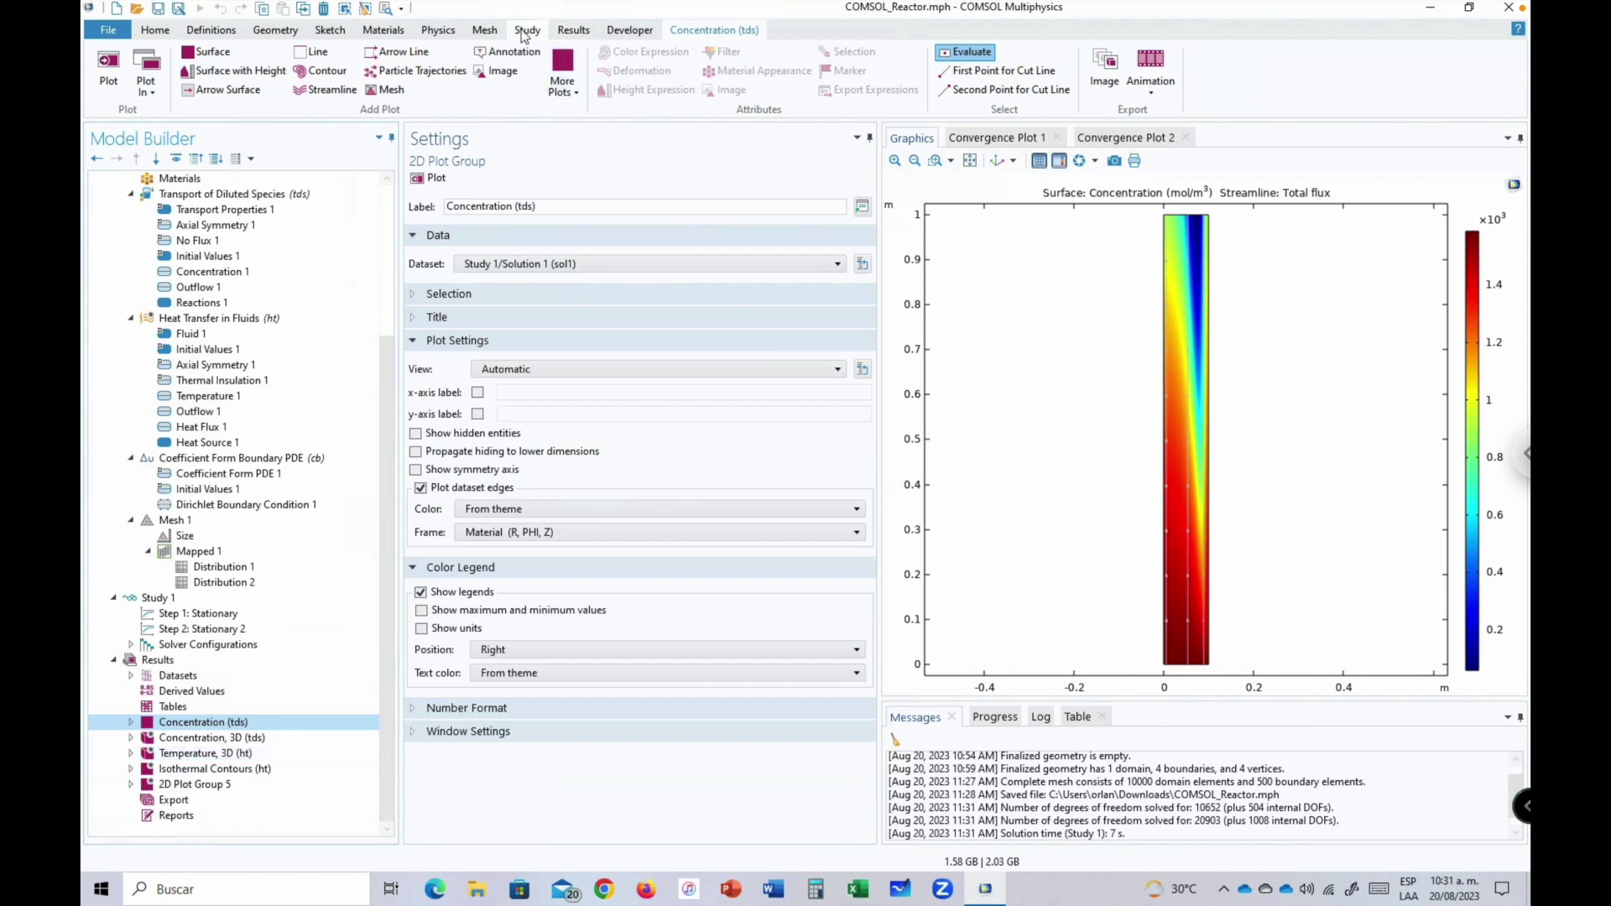
pyautogui.click(573, 32)
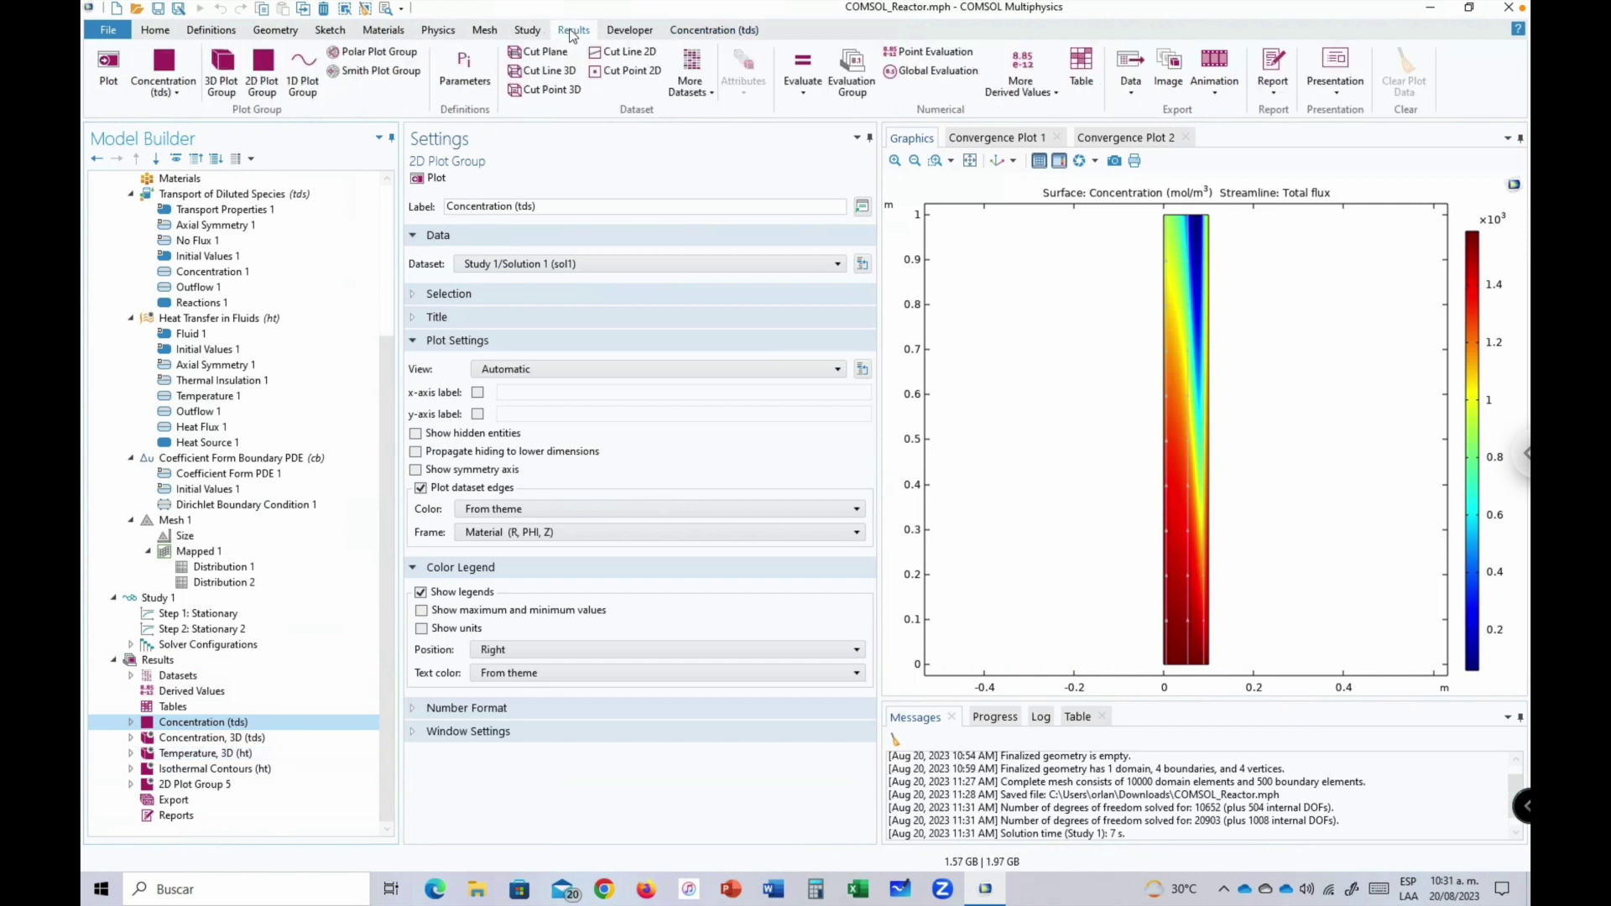
pyautogui.click(631, 59)
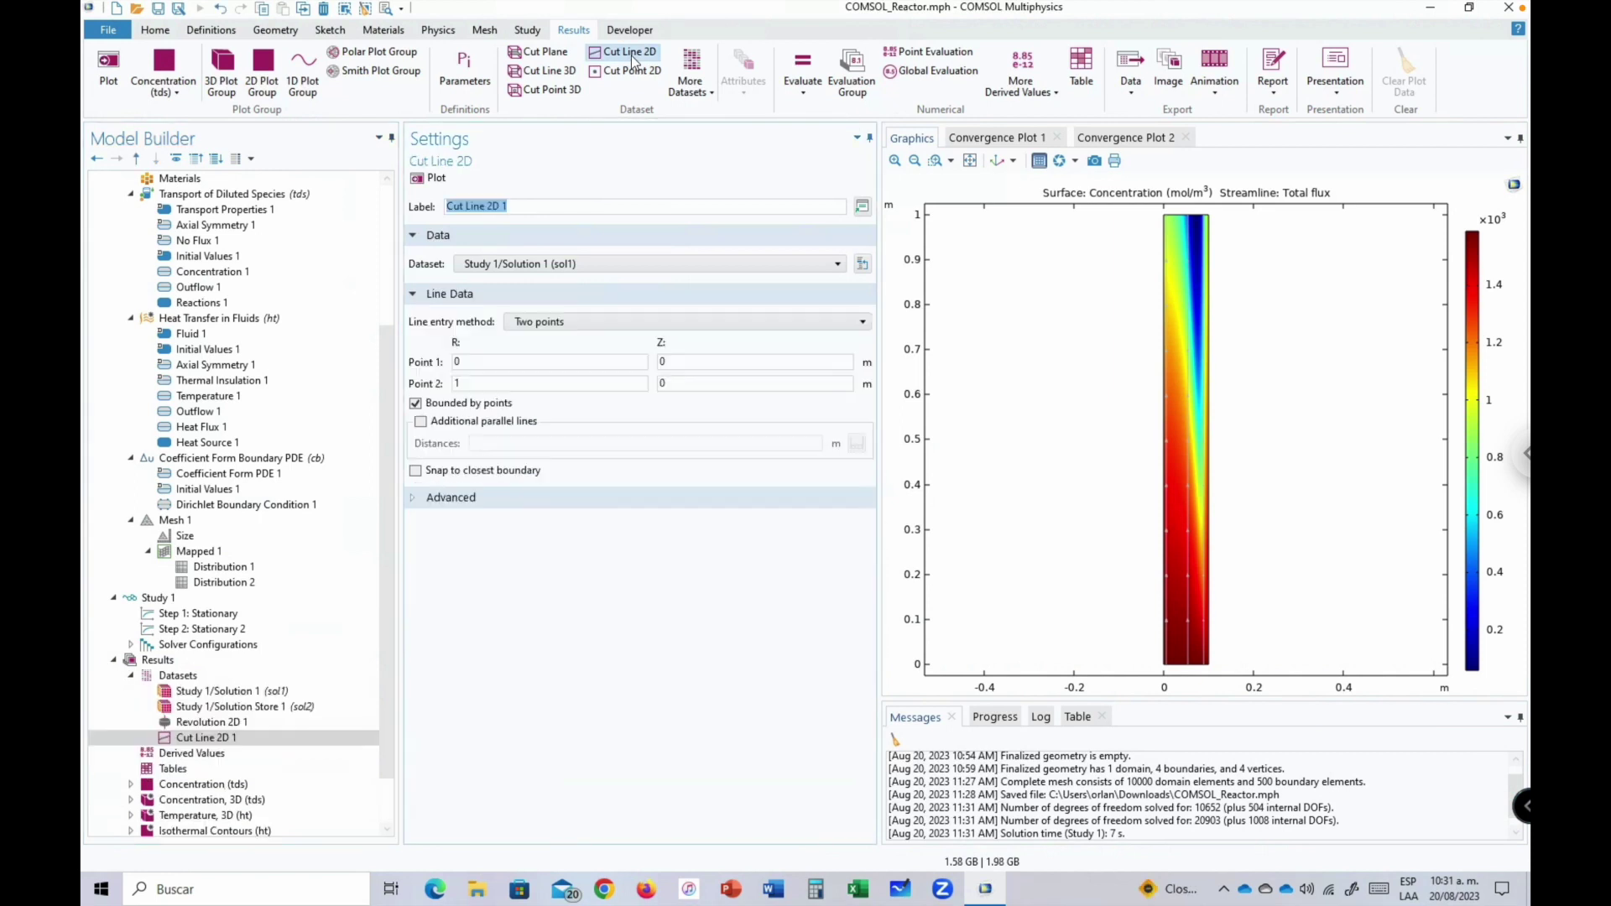
pyautogui.click(467, 367)
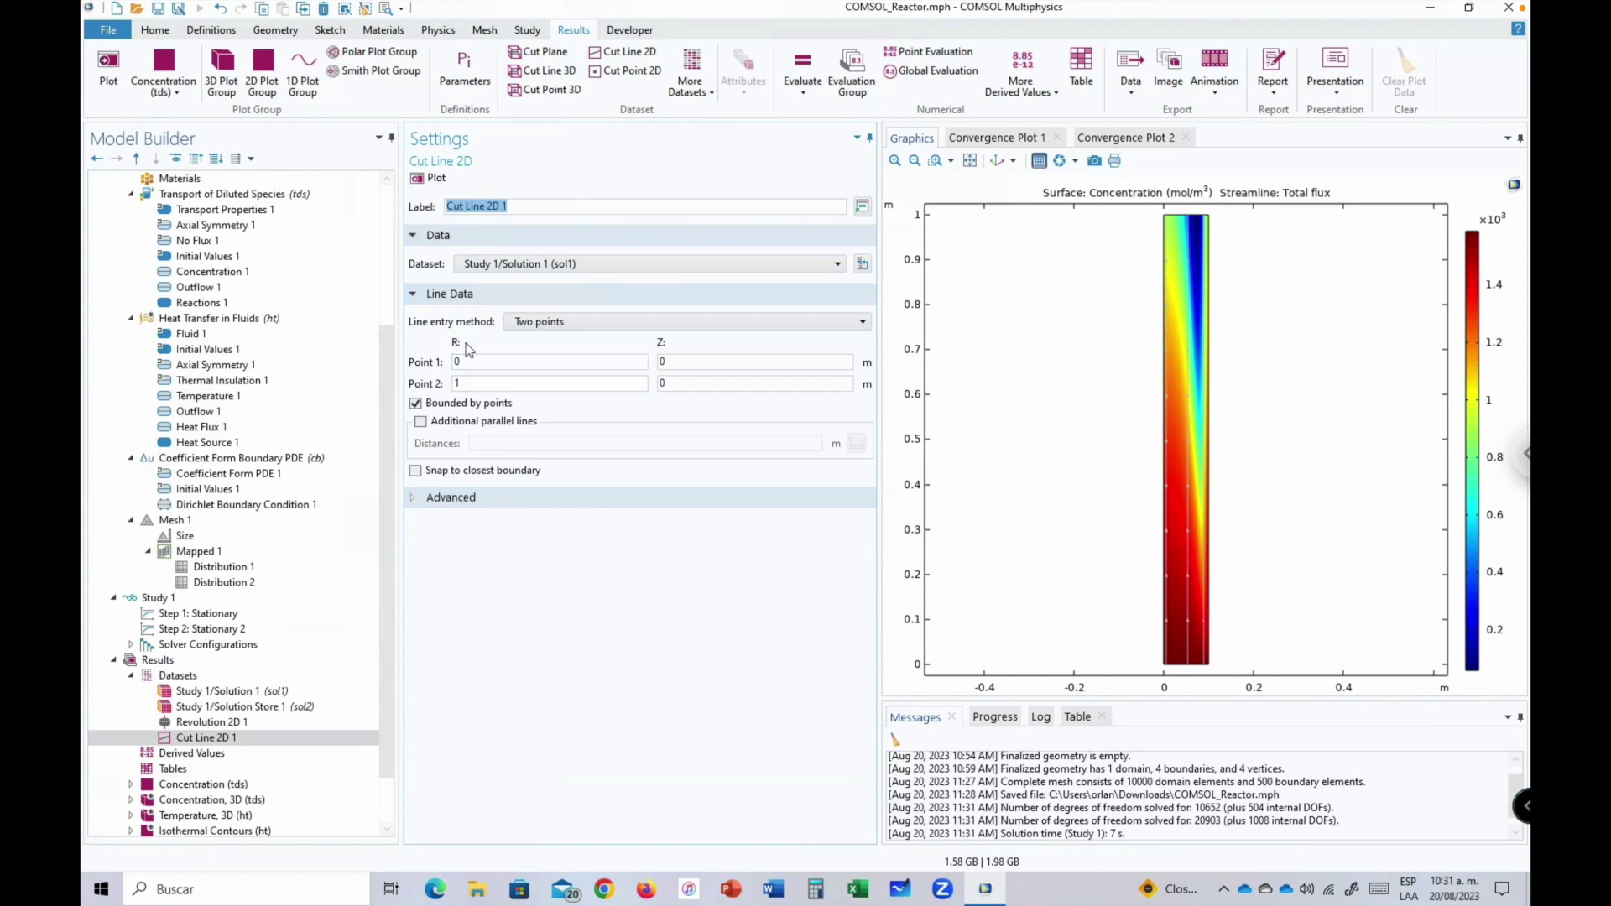
pyautogui.click(474, 384)
pyautogui.write('Ra')
# Enable additional parallel lines for the cut line at distances 0.5*L and 1*L, and plot the dataset.
pyautogui.click(459, 429)
pyautogui.click(491, 442)
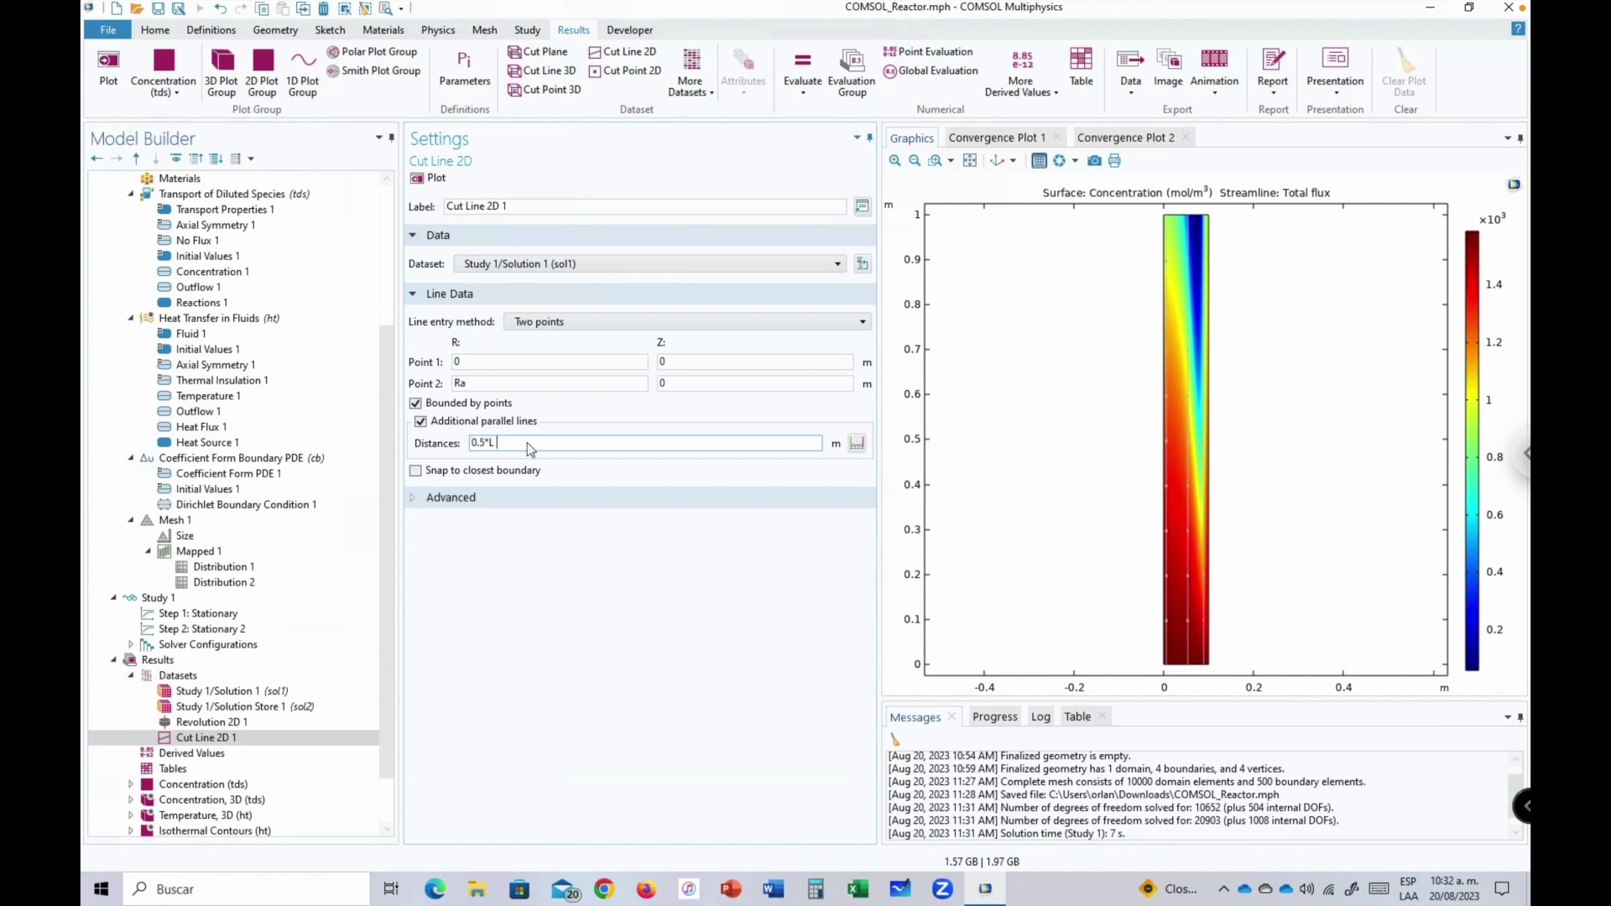
pyautogui.write('0.5*L 1*L')
pyautogui.press('Return')
pyautogui.click(433, 179)
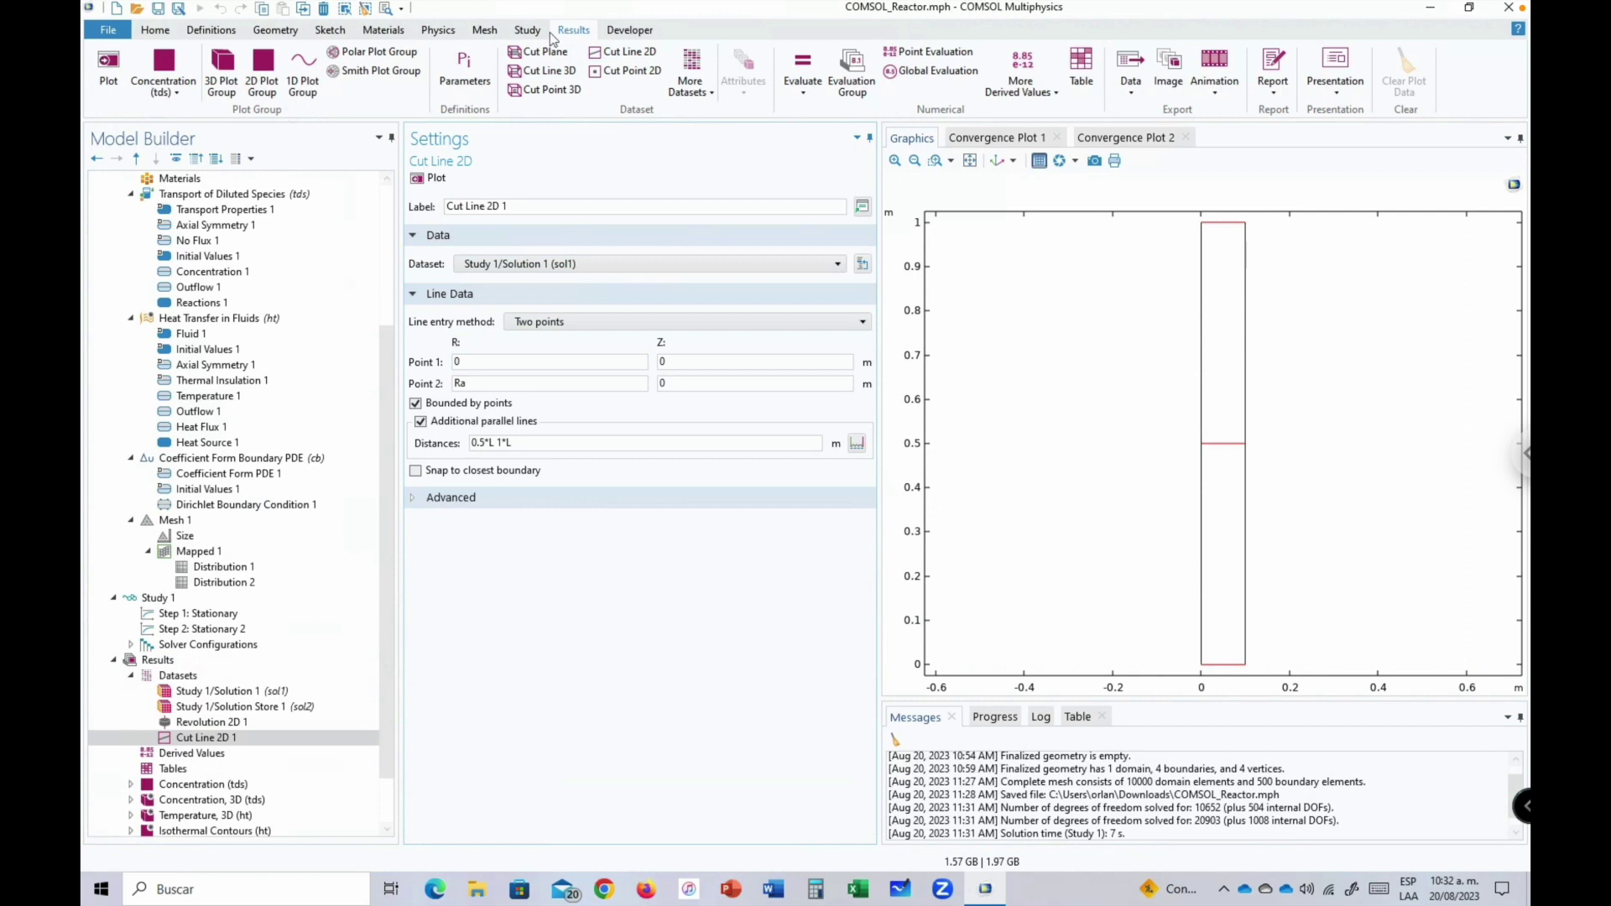
# Add a Mirror 2D dataset based on the Study 1 solution.
pyautogui.click(703, 87)
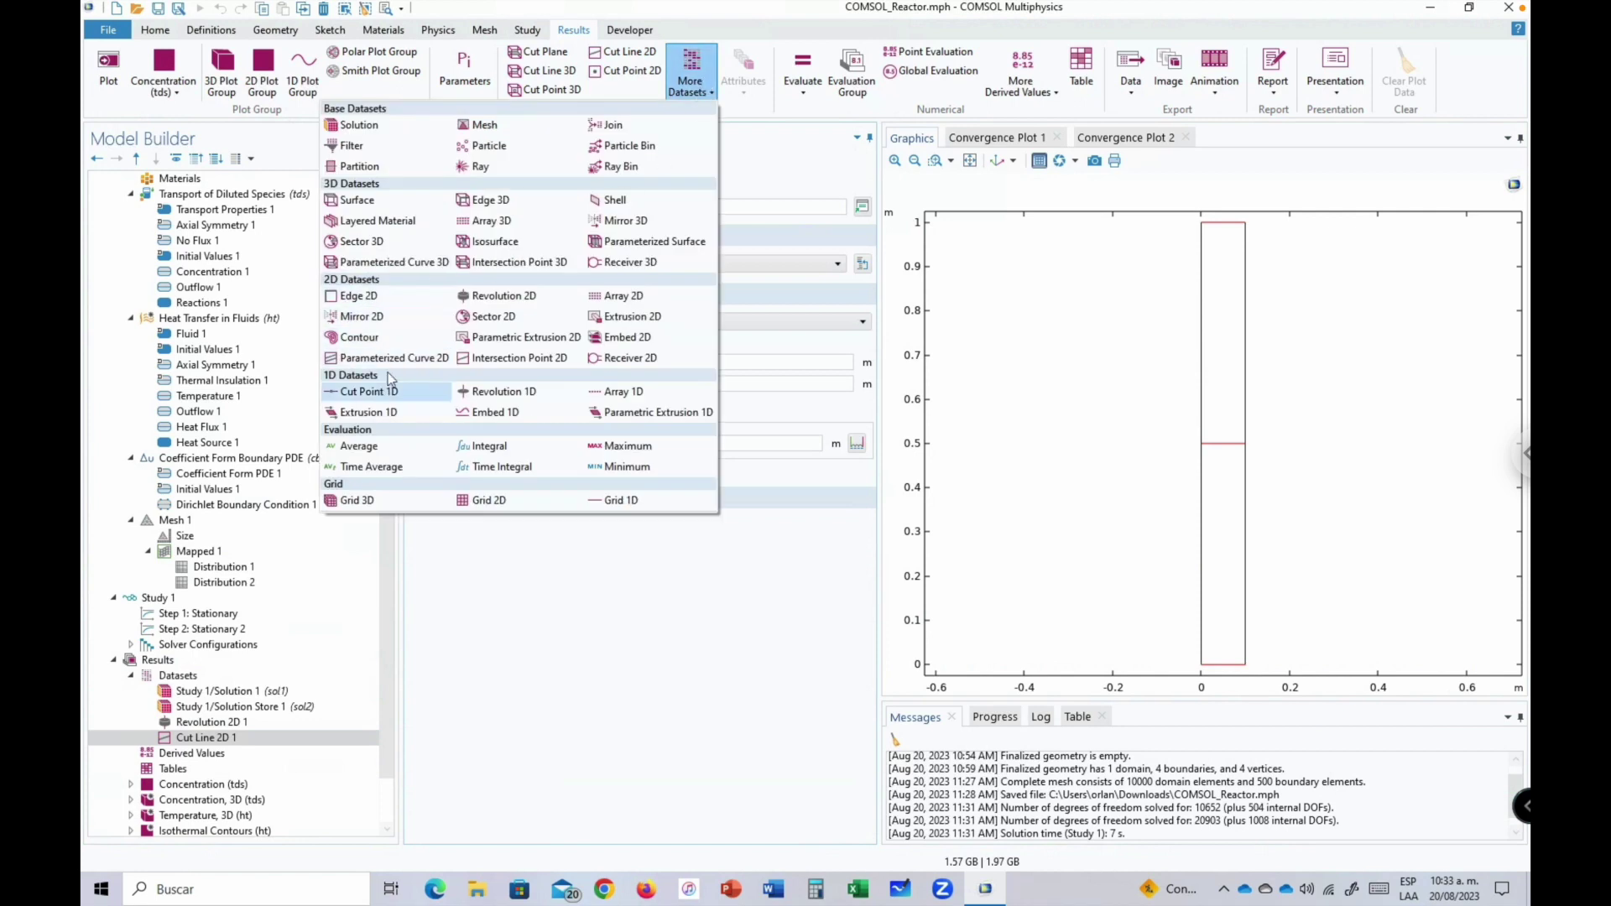
pyautogui.click(366, 323)
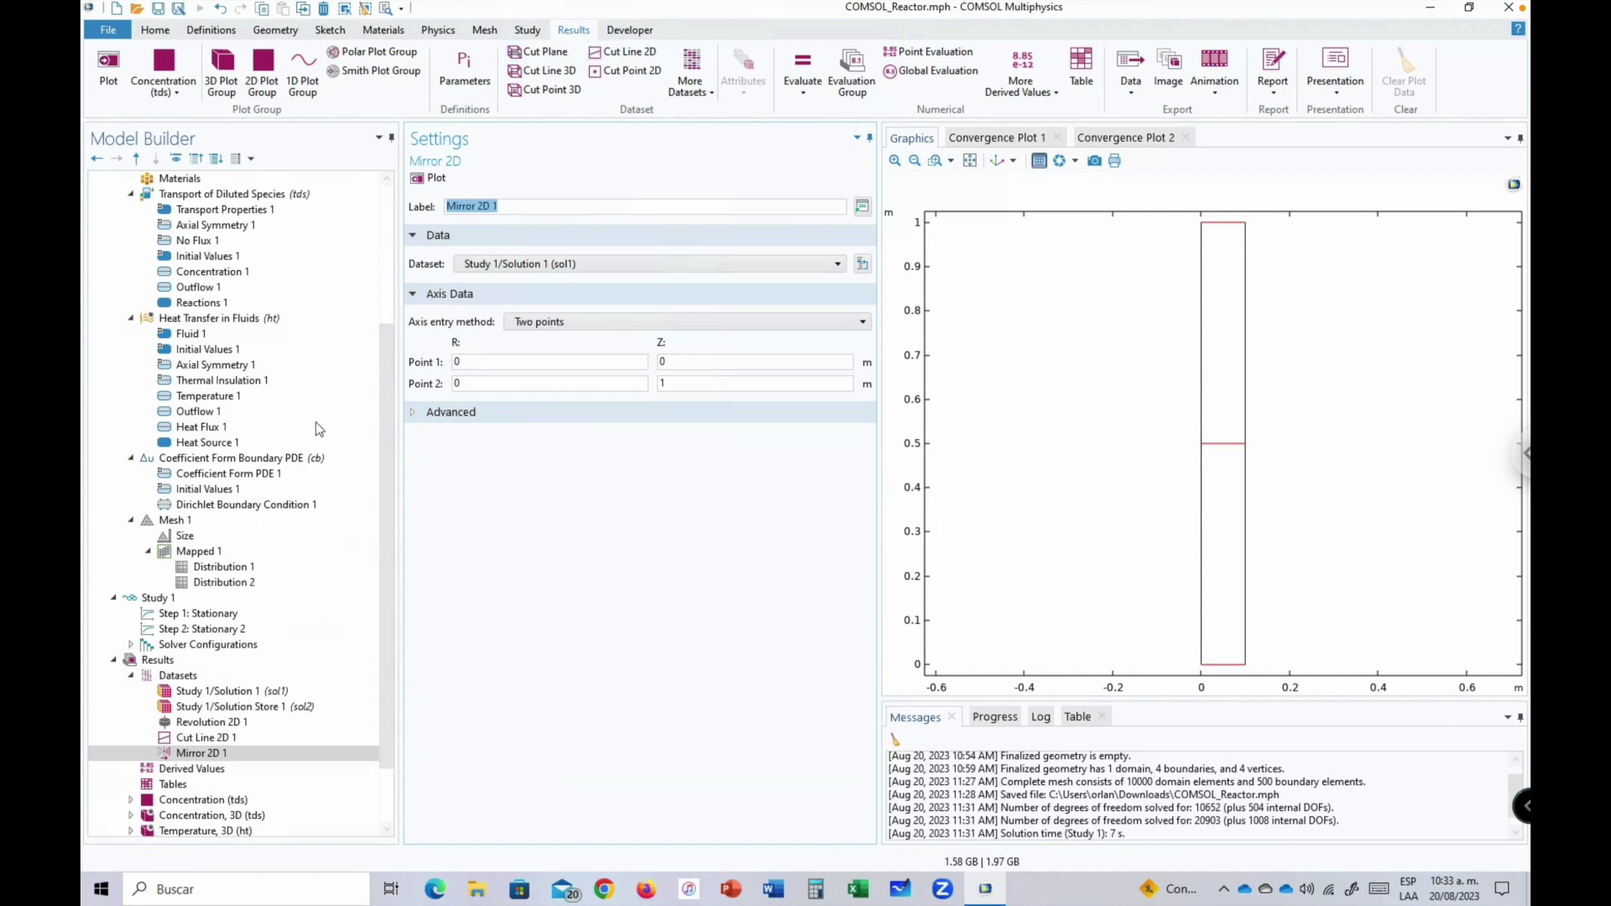
pyautogui.rightClick(190, 678)
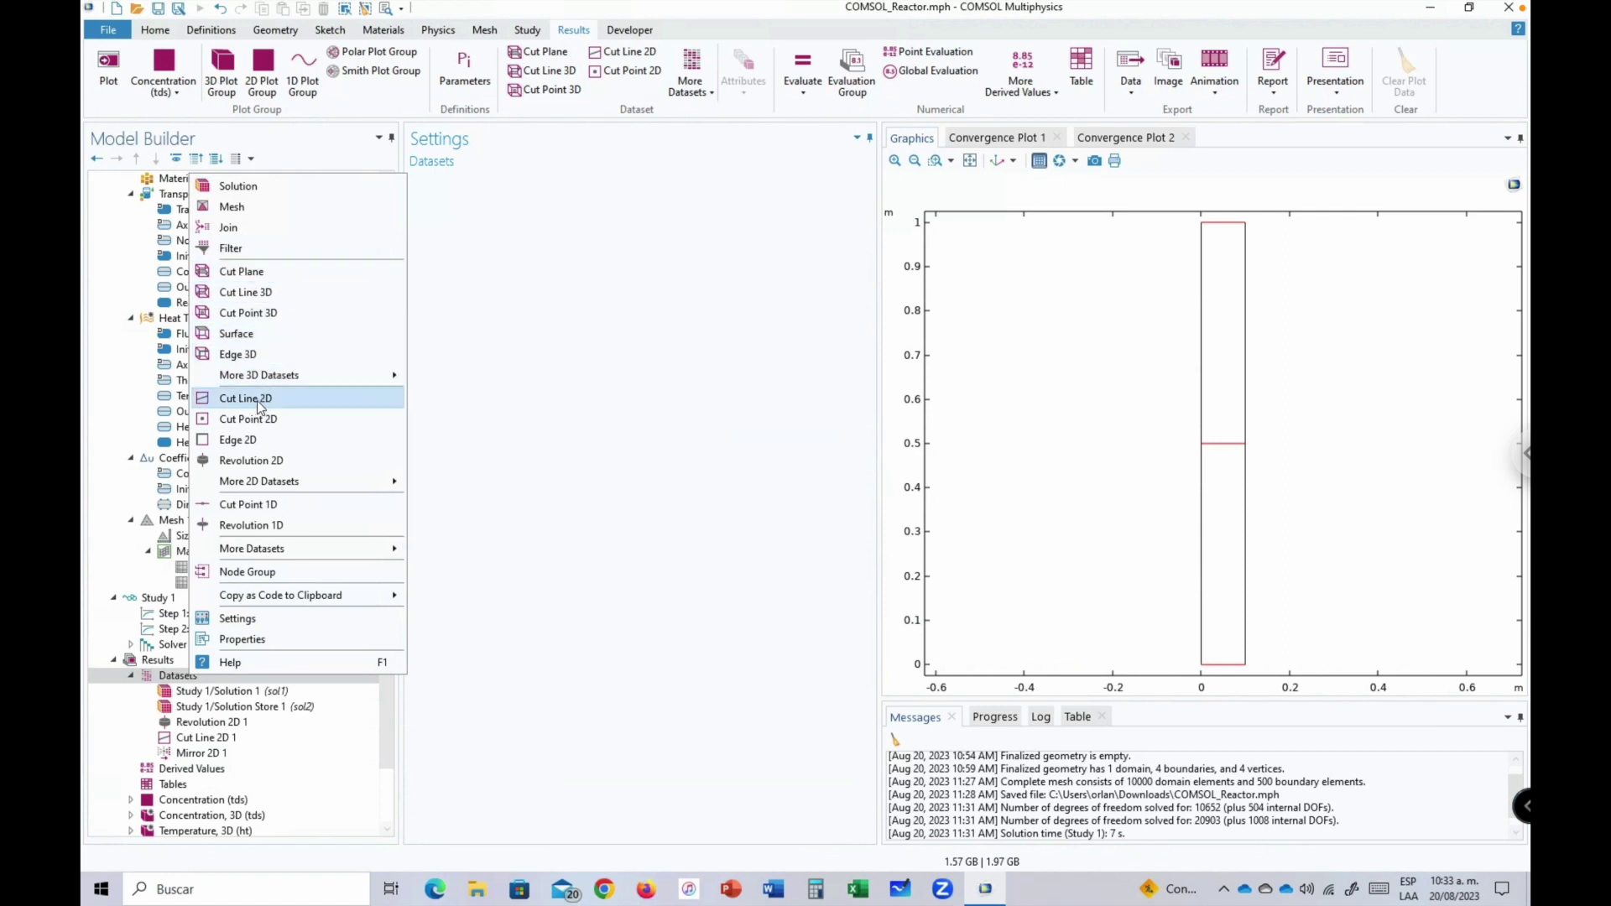
pyautogui.moveTo(294, 554)
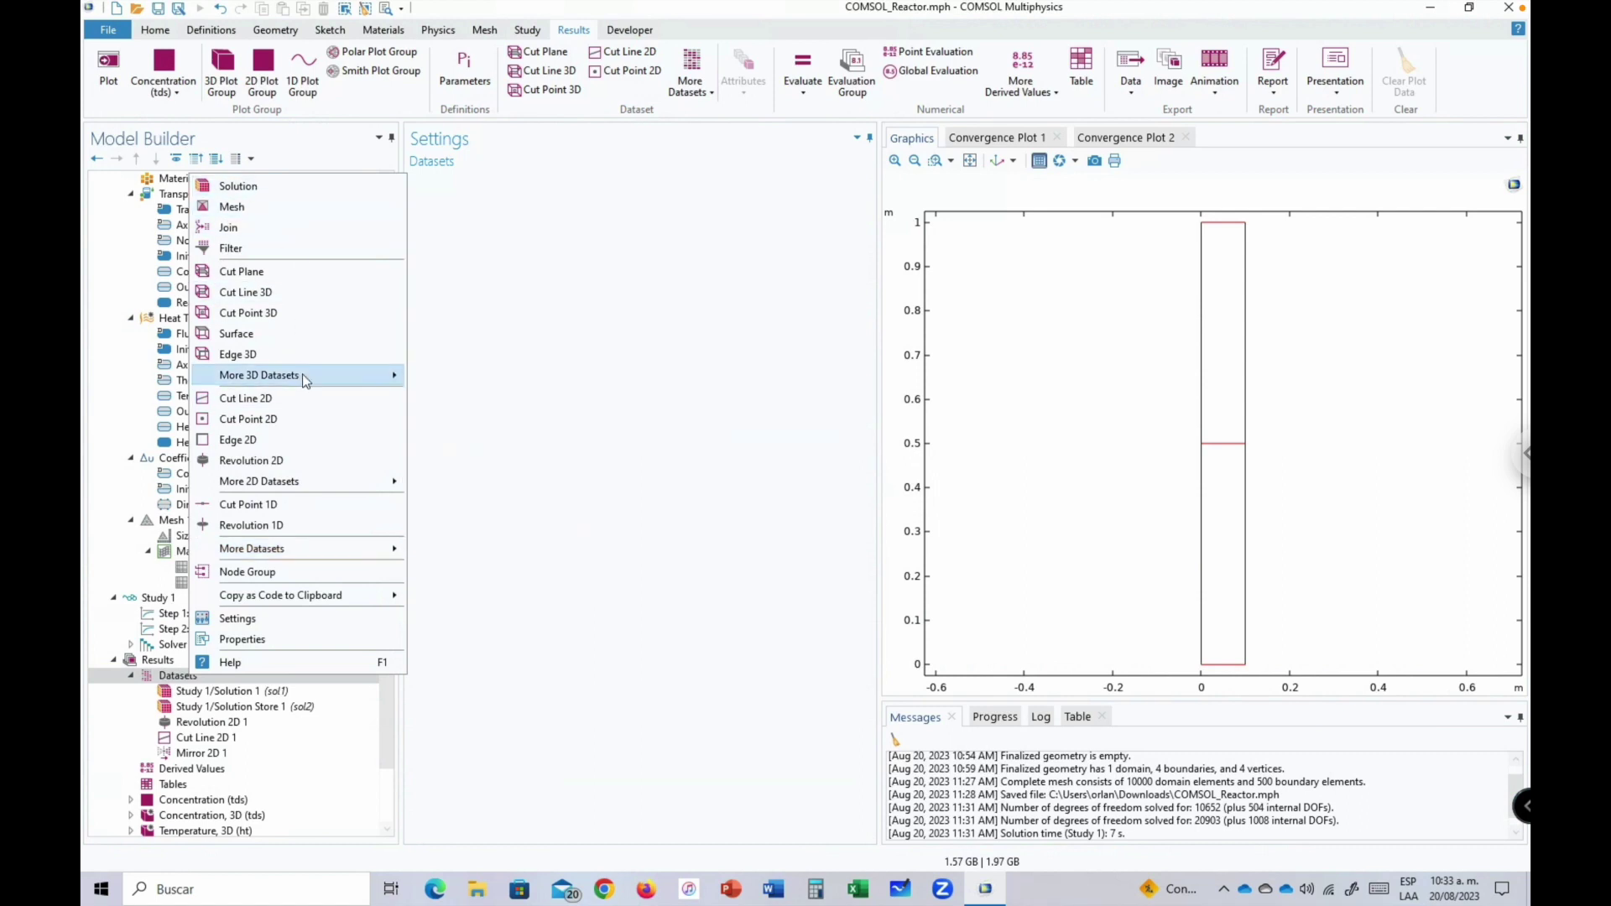
pyautogui.moveTo(304, 380)
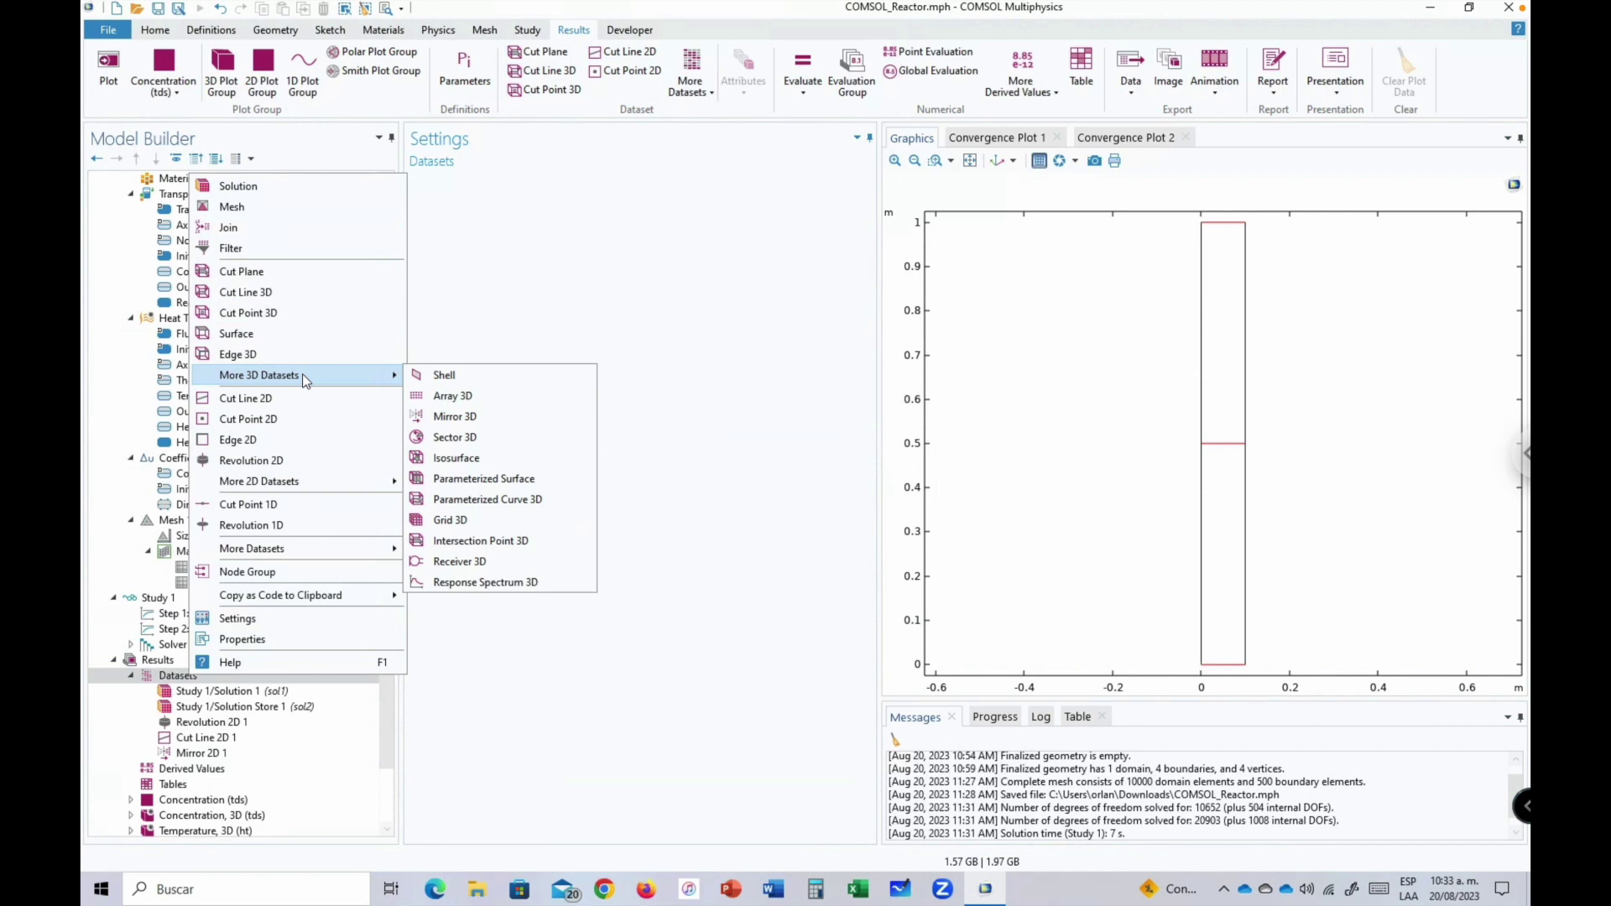
pyautogui.moveTo(303, 483)
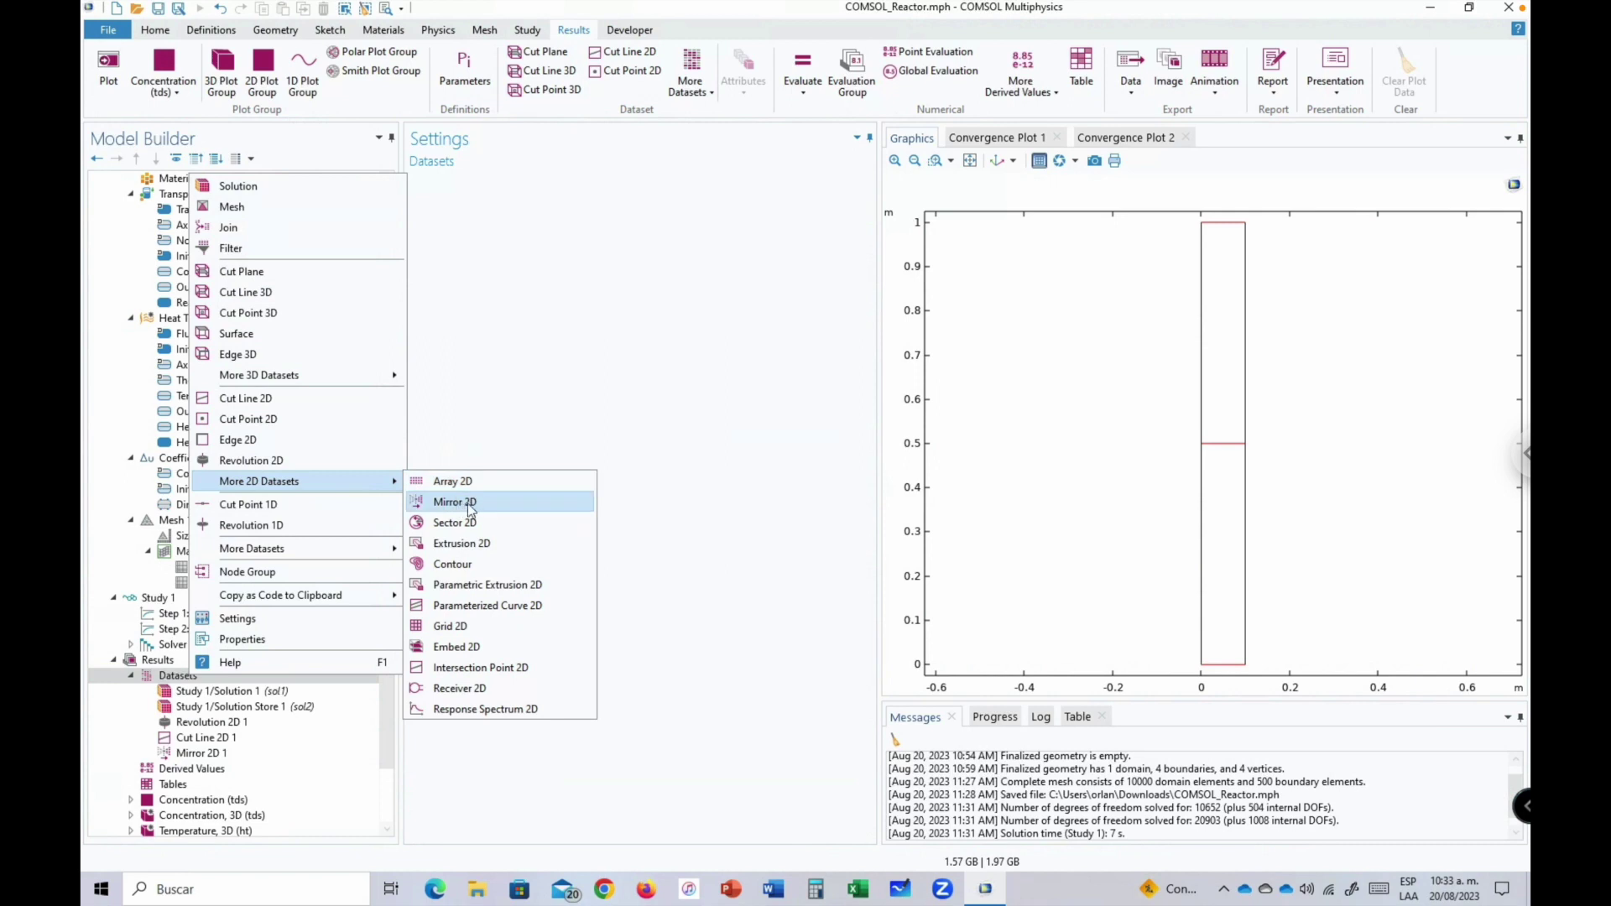
pyautogui.moveTo(378, 551)
pyautogui.click(631, 641)
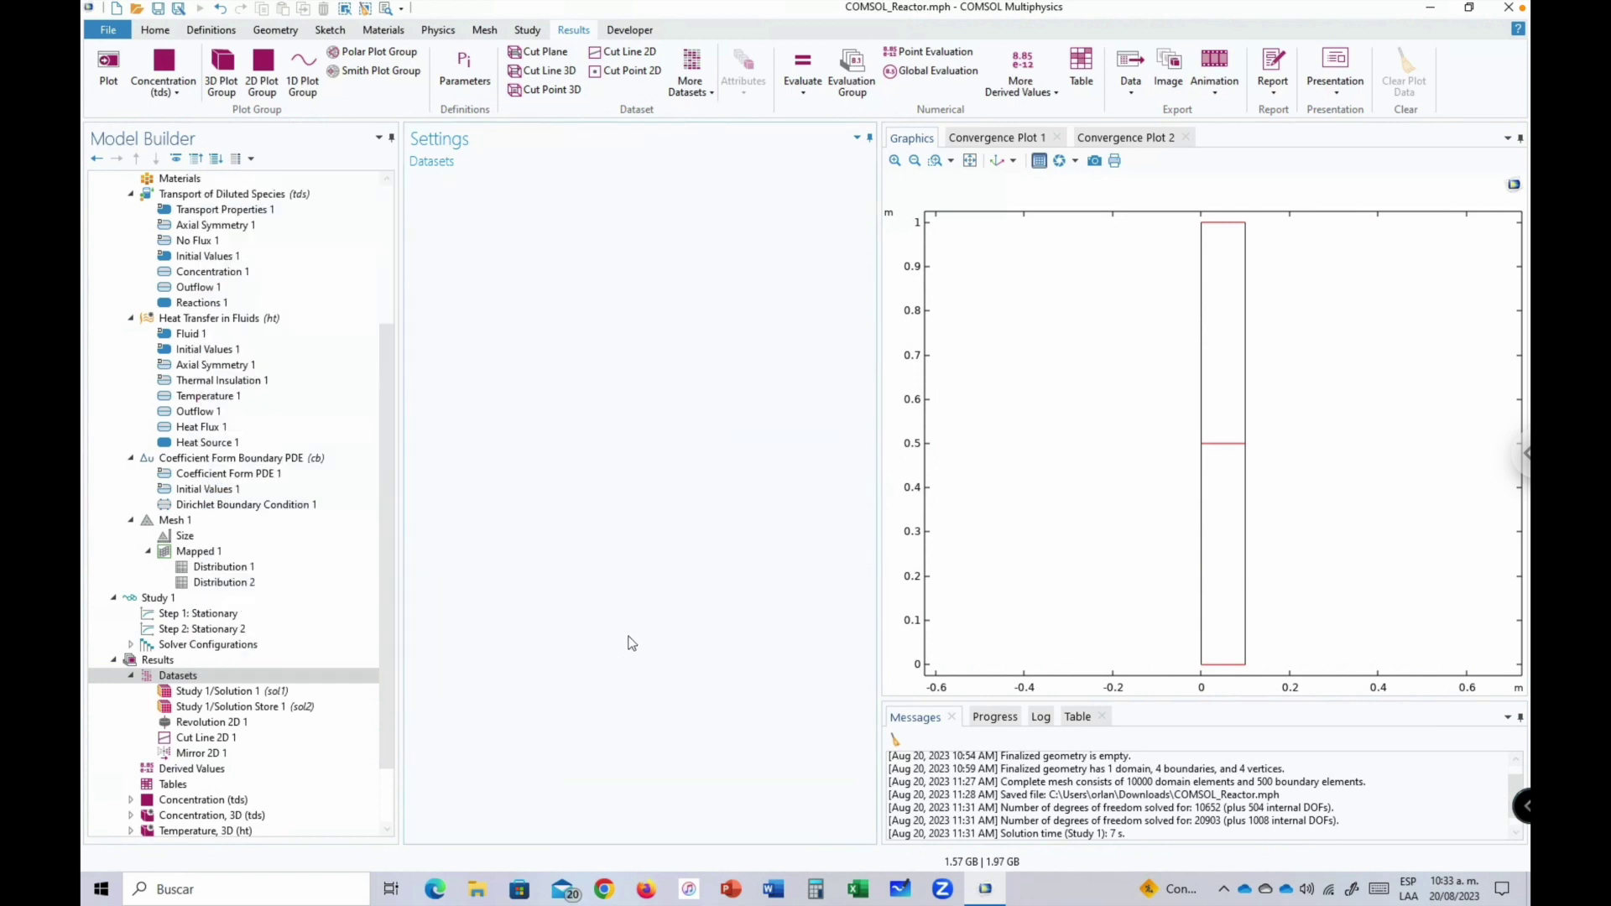
# Review the Mirror 2D dataset and add a 1D plot group to the results.
pyautogui.click(200, 753)
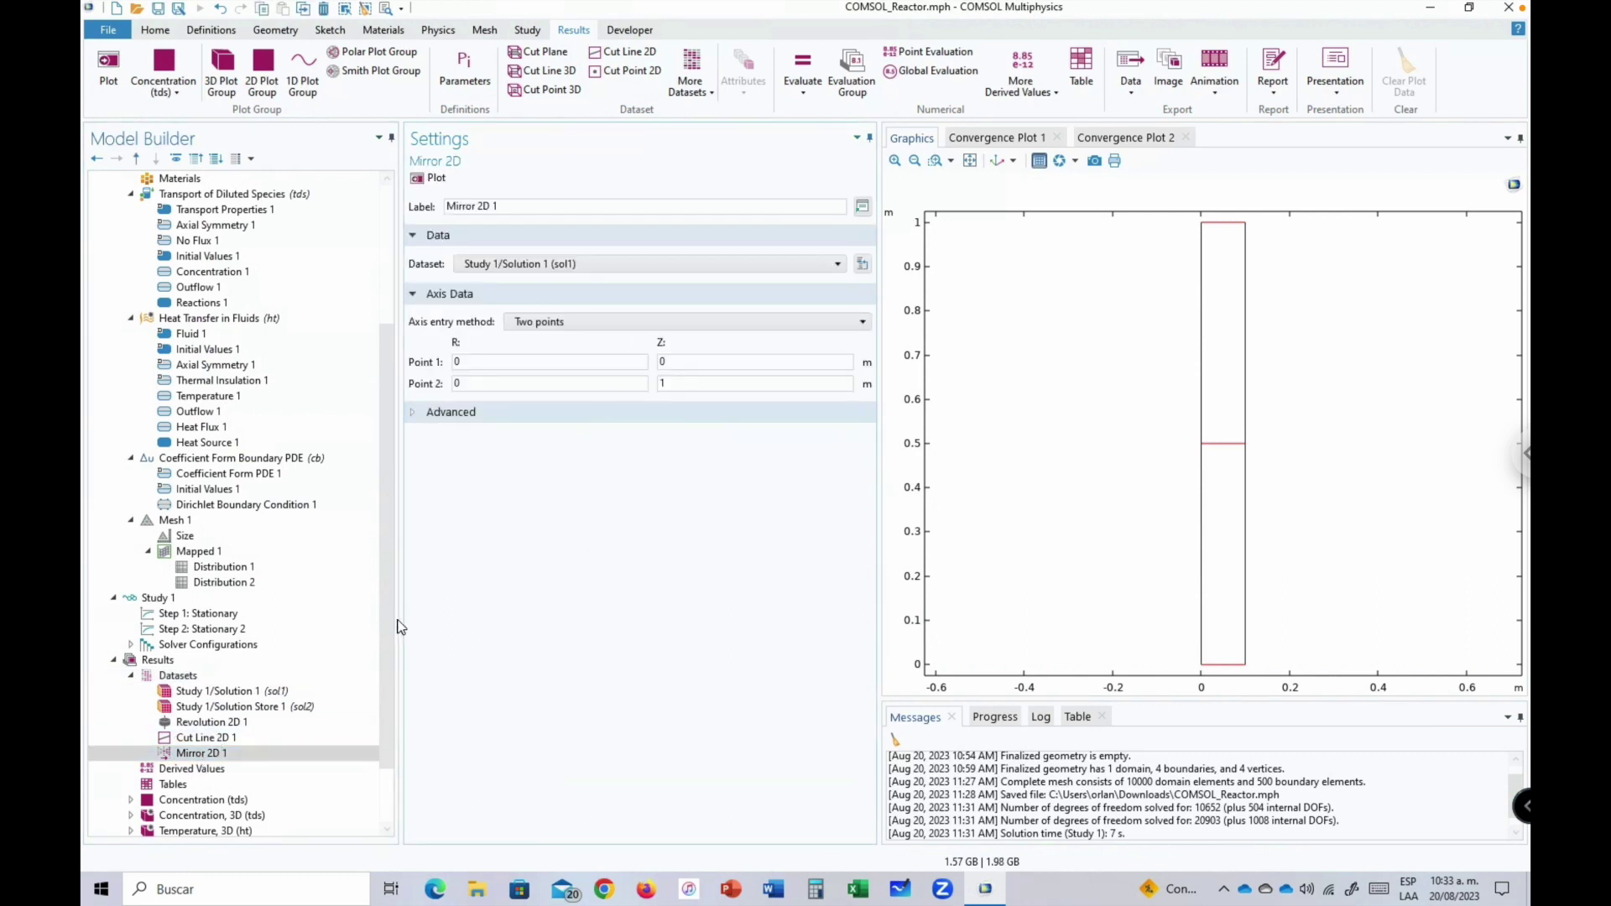
pyautogui.moveTo(386, 634); pyautogui.dragTo(386, 728)
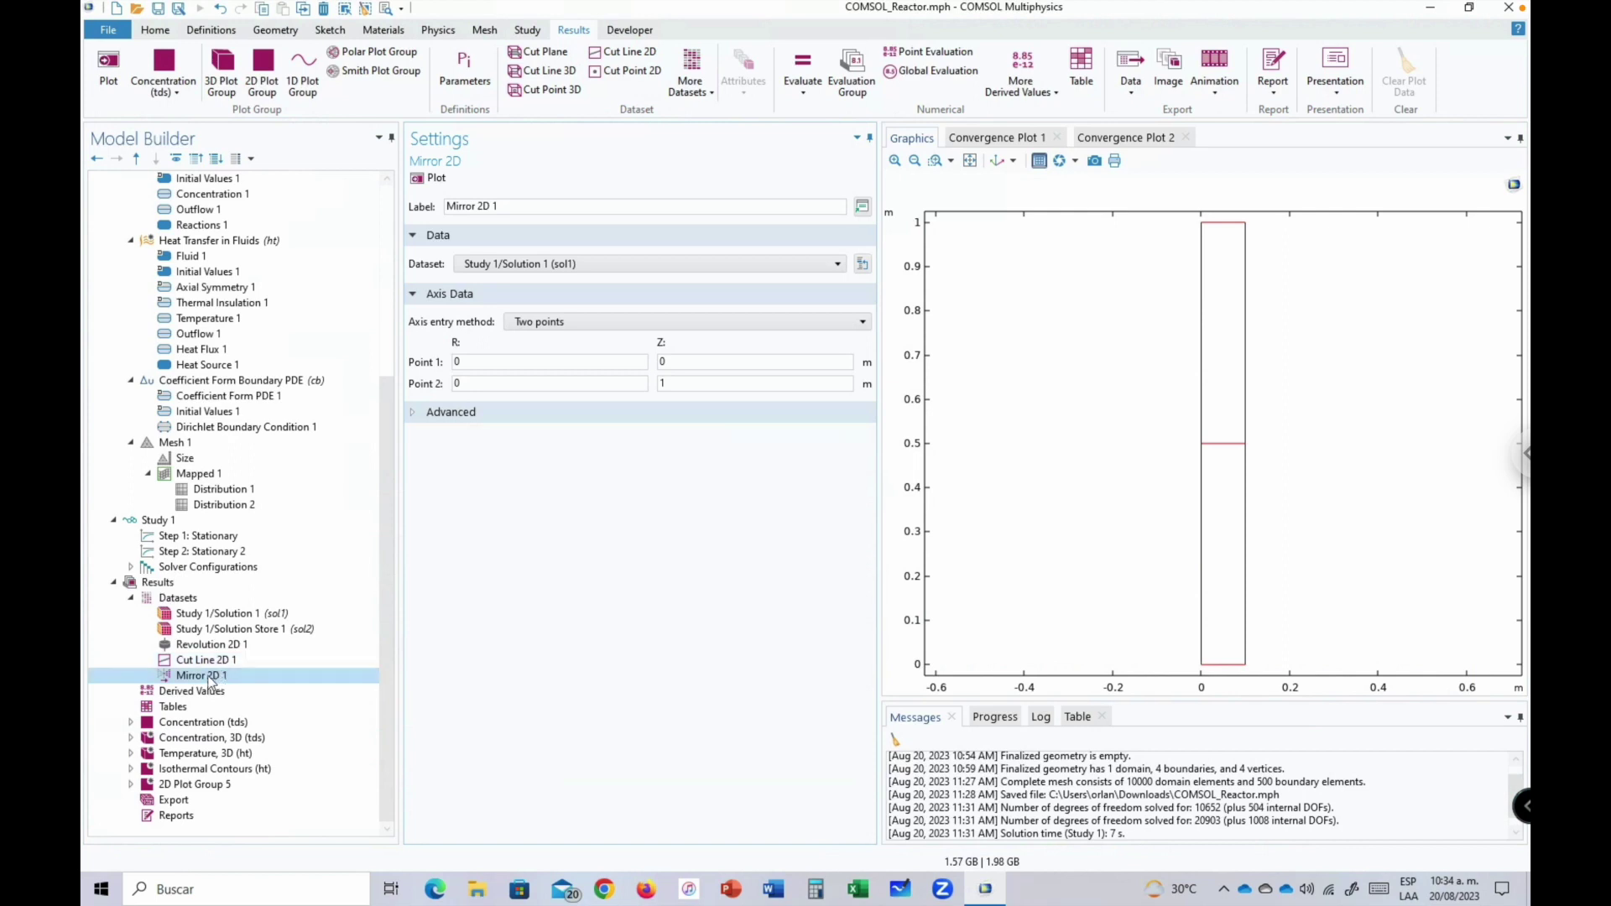
pyautogui.click(520, 674)
pyautogui.click(308, 82)
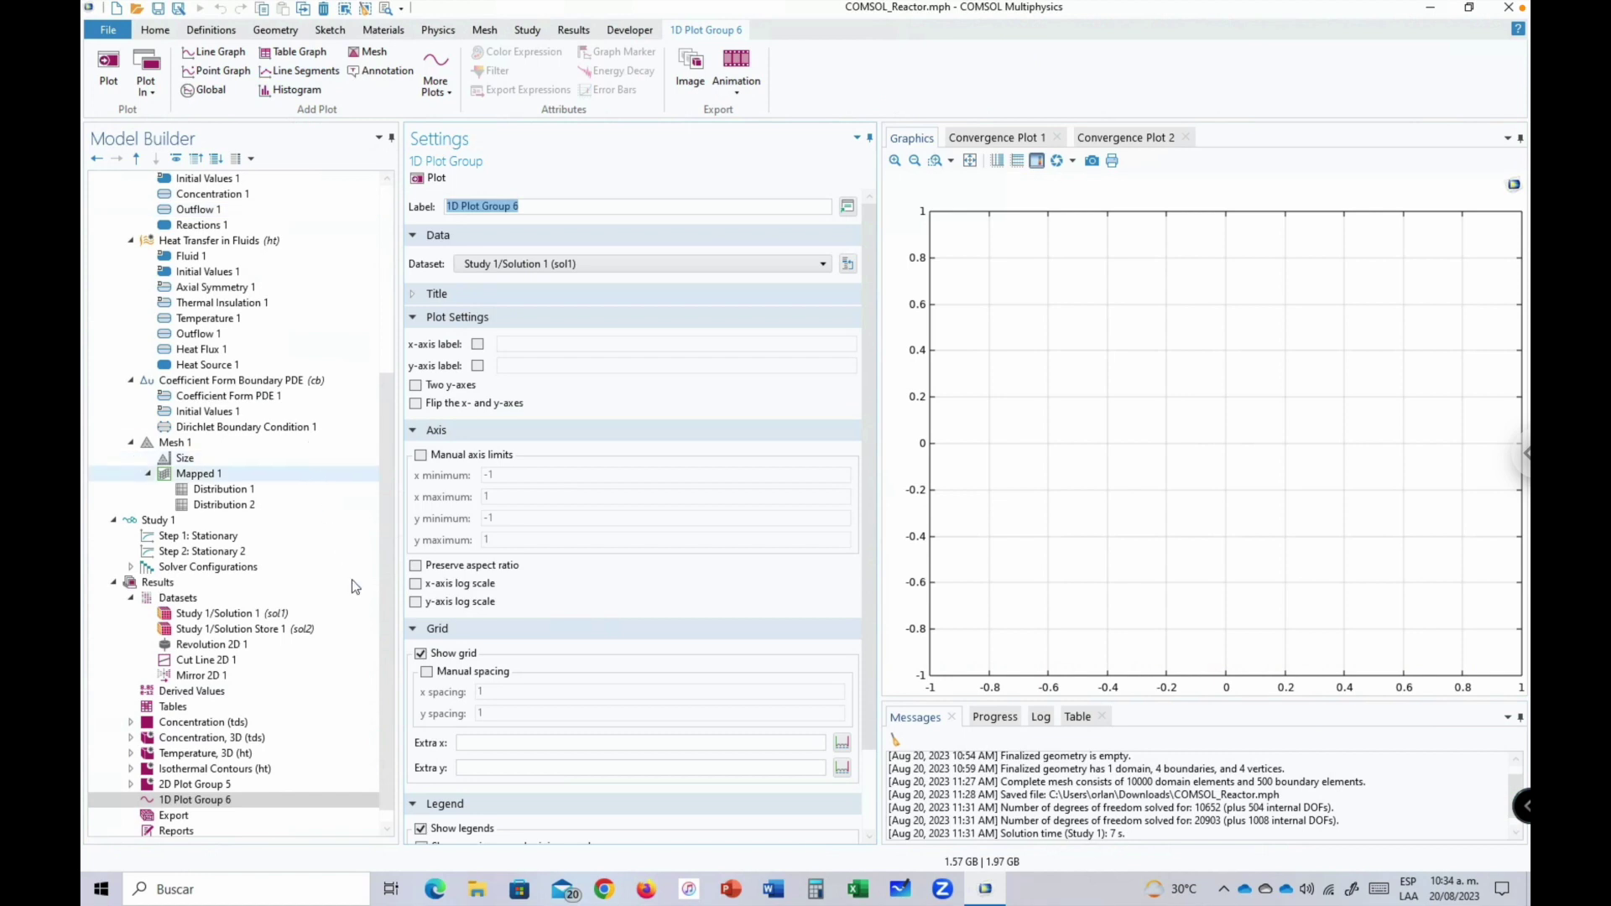
# Label the 1D plot group's x-axis "Radius location, m" and its y-axis "Temperature, K".
pyautogui.moveTo(386, 668); pyautogui.dragTo(388, 719)
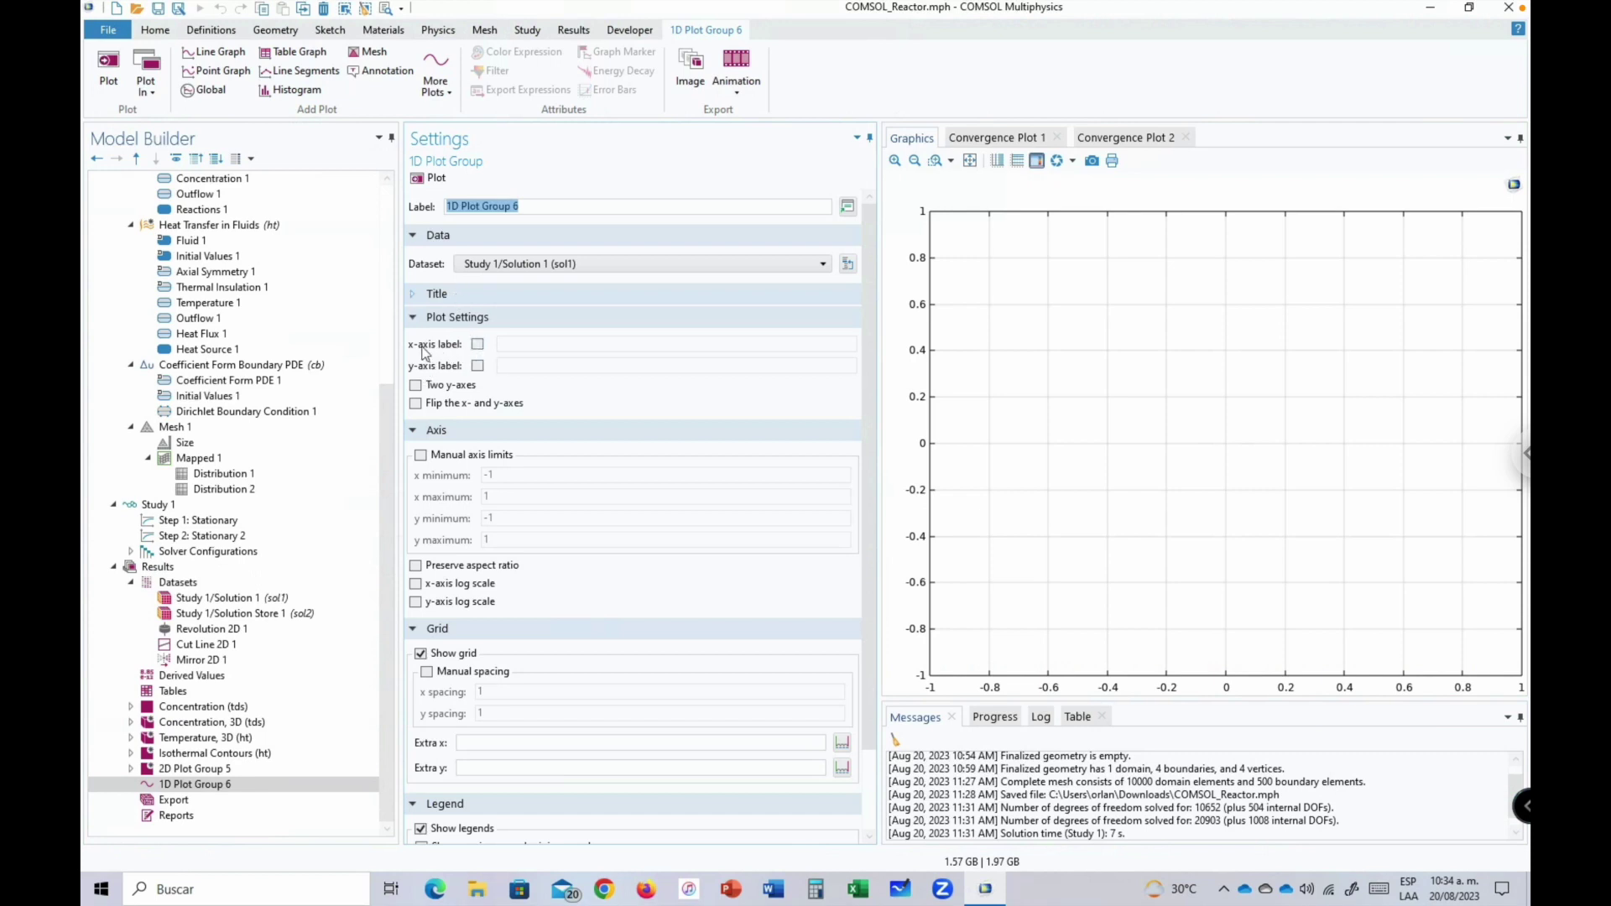
pyautogui.click(478, 344)
pyautogui.click(528, 345)
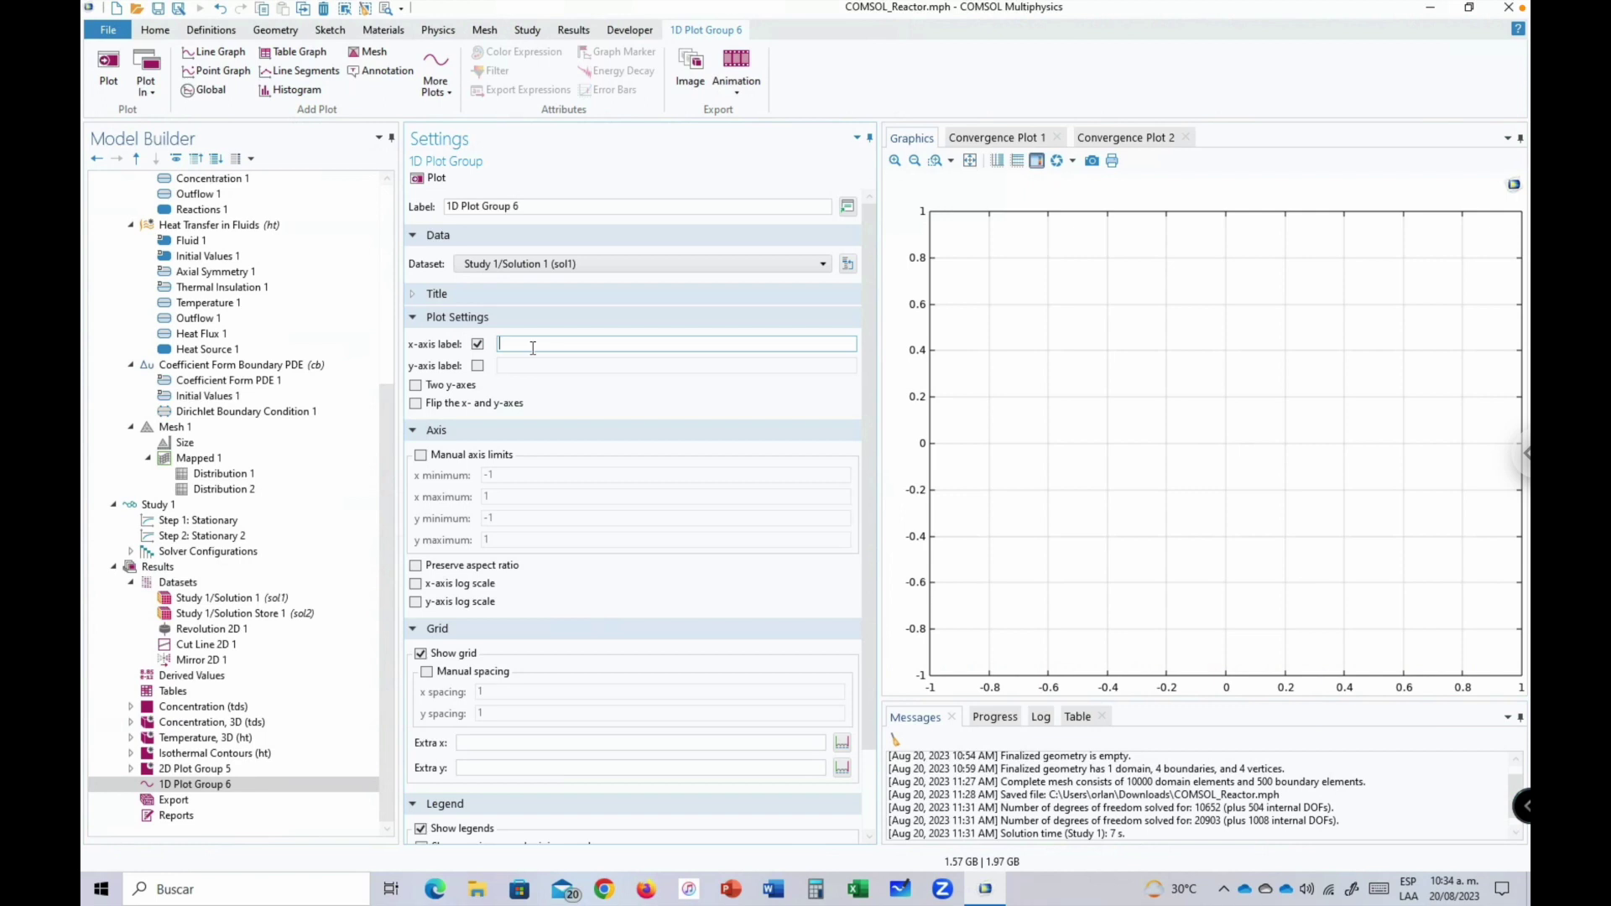
pyautogui.write('Radia')
pyautogui.click(477, 365)
pyautogui.click(530, 366)
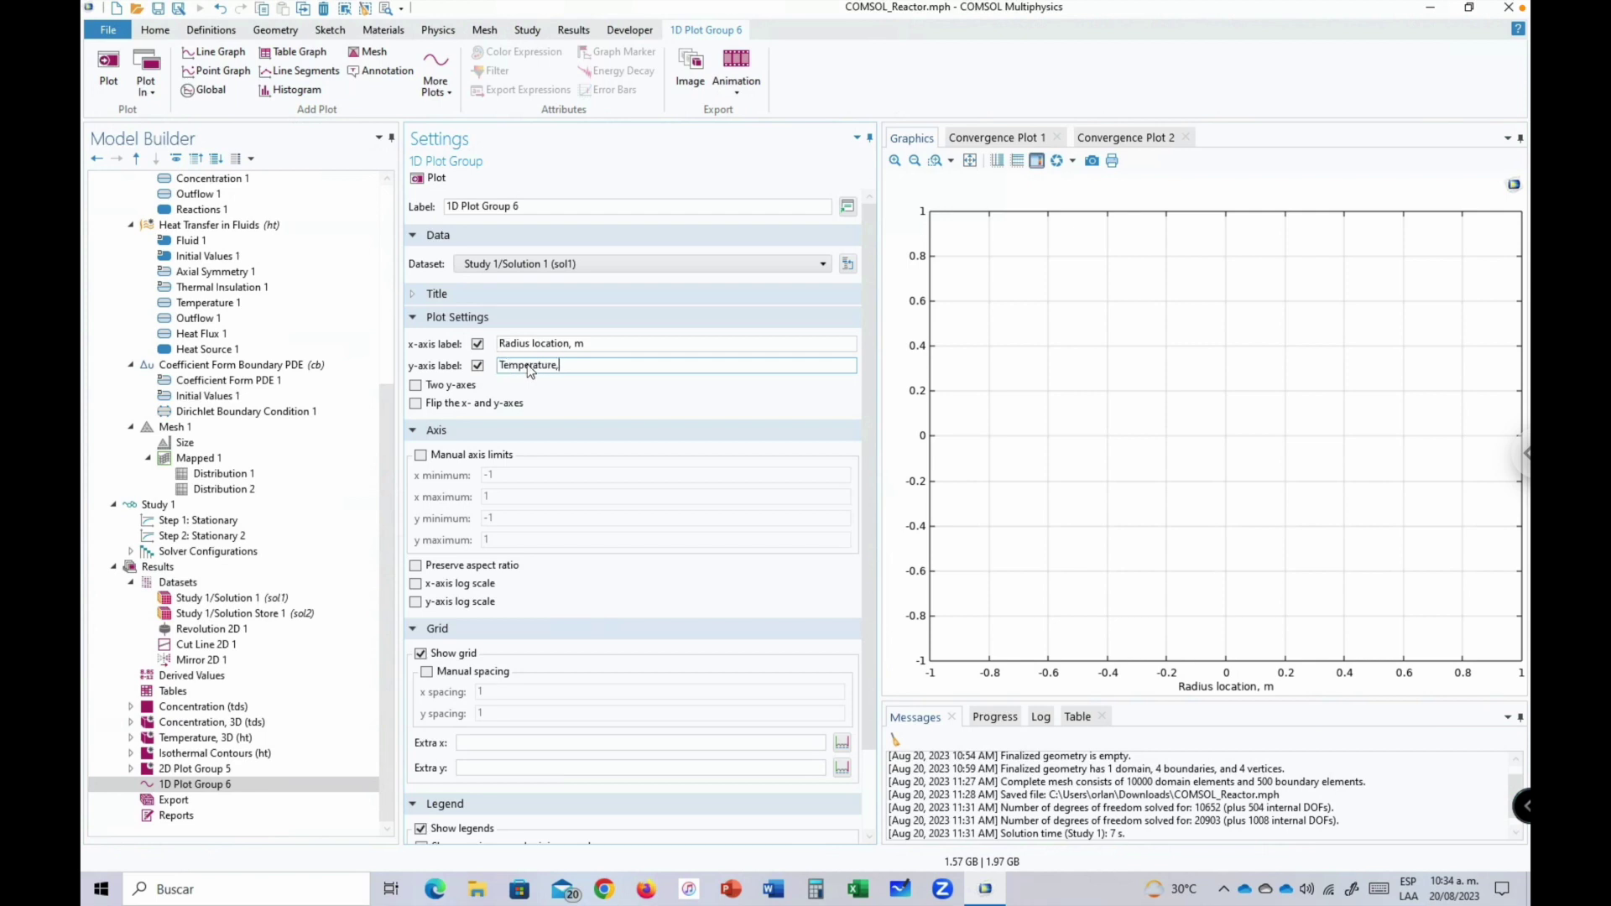
pyautogui.write('K')
# Give the 1D plot group a manual title reading "Temperature radial distribution".
pyautogui.click(450, 293)
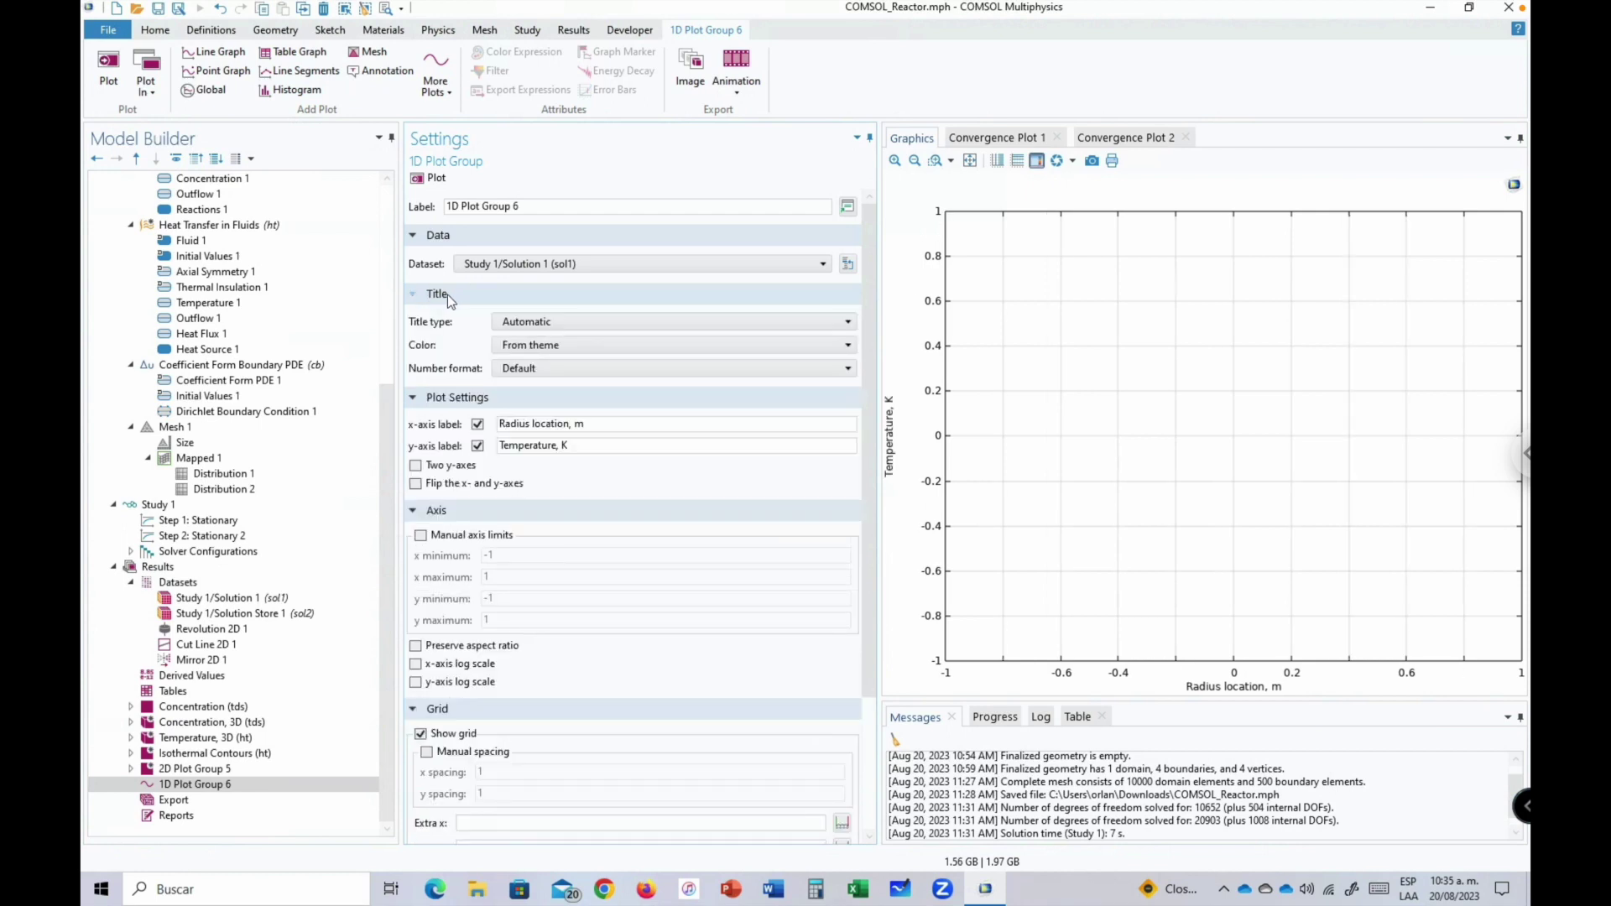
pyautogui.click(446, 295)
pyautogui.click(446, 295)
pyautogui.click(500, 326)
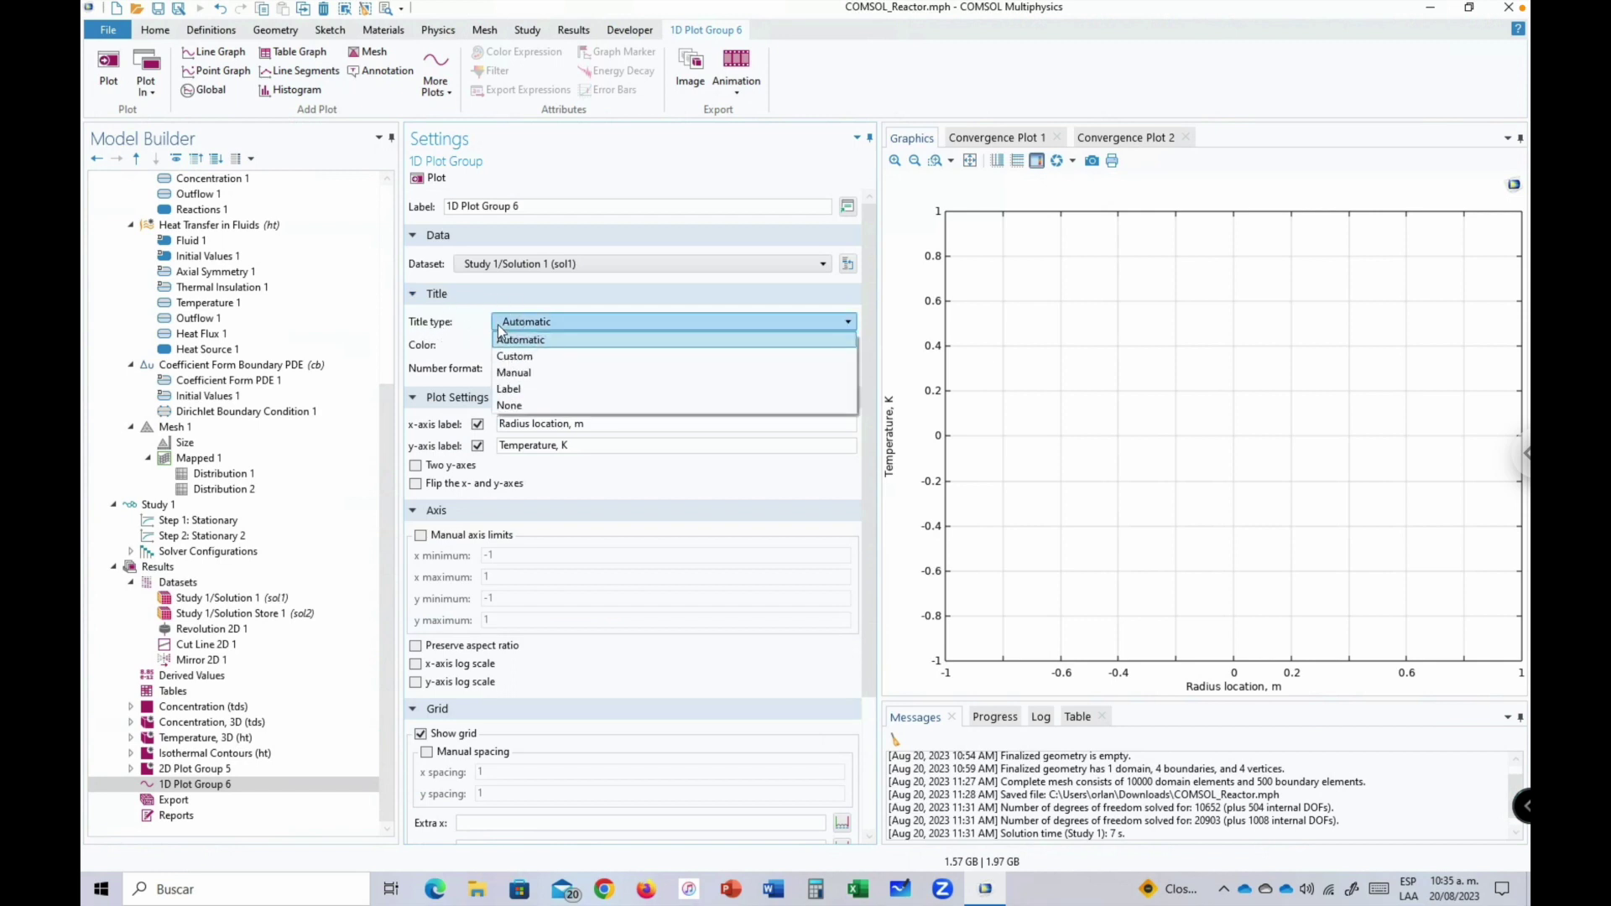
pyautogui.click(517, 375)
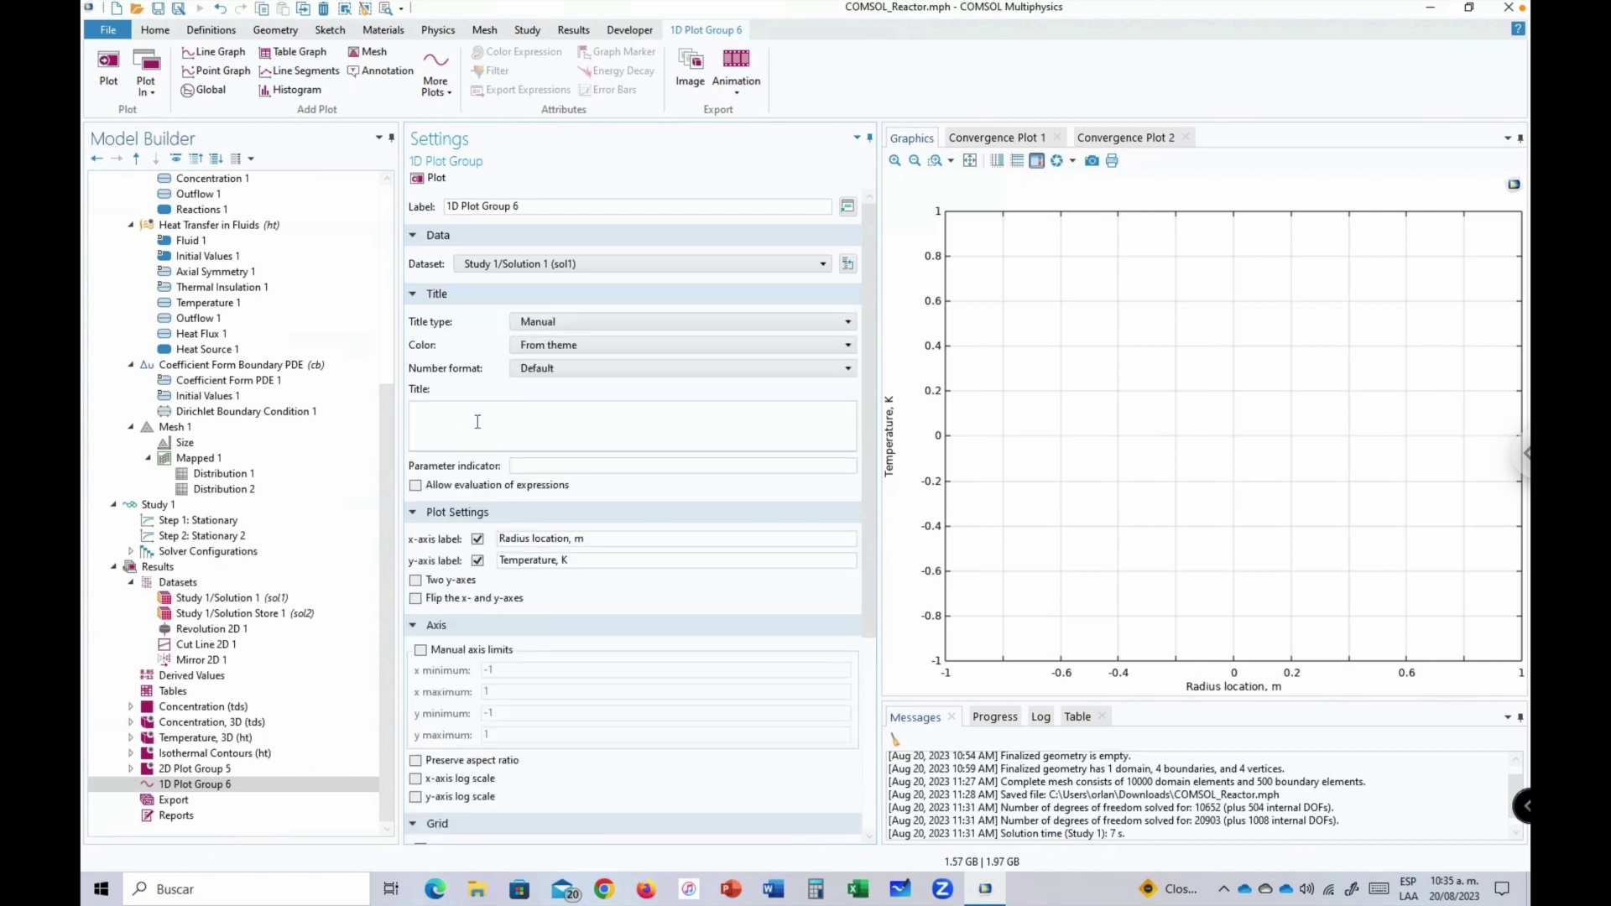
pyautogui.click(477, 422)
pyautogui.write('Temperature distribution')
pyautogui.click(470, 409)
pyautogui.write('radial distribution')
pyautogui.click(569, 413)
# Add a line graph to the 1D plot group and set the group's dataset to Cut Line 2D 1.
pyautogui.rightClick(201, 790)
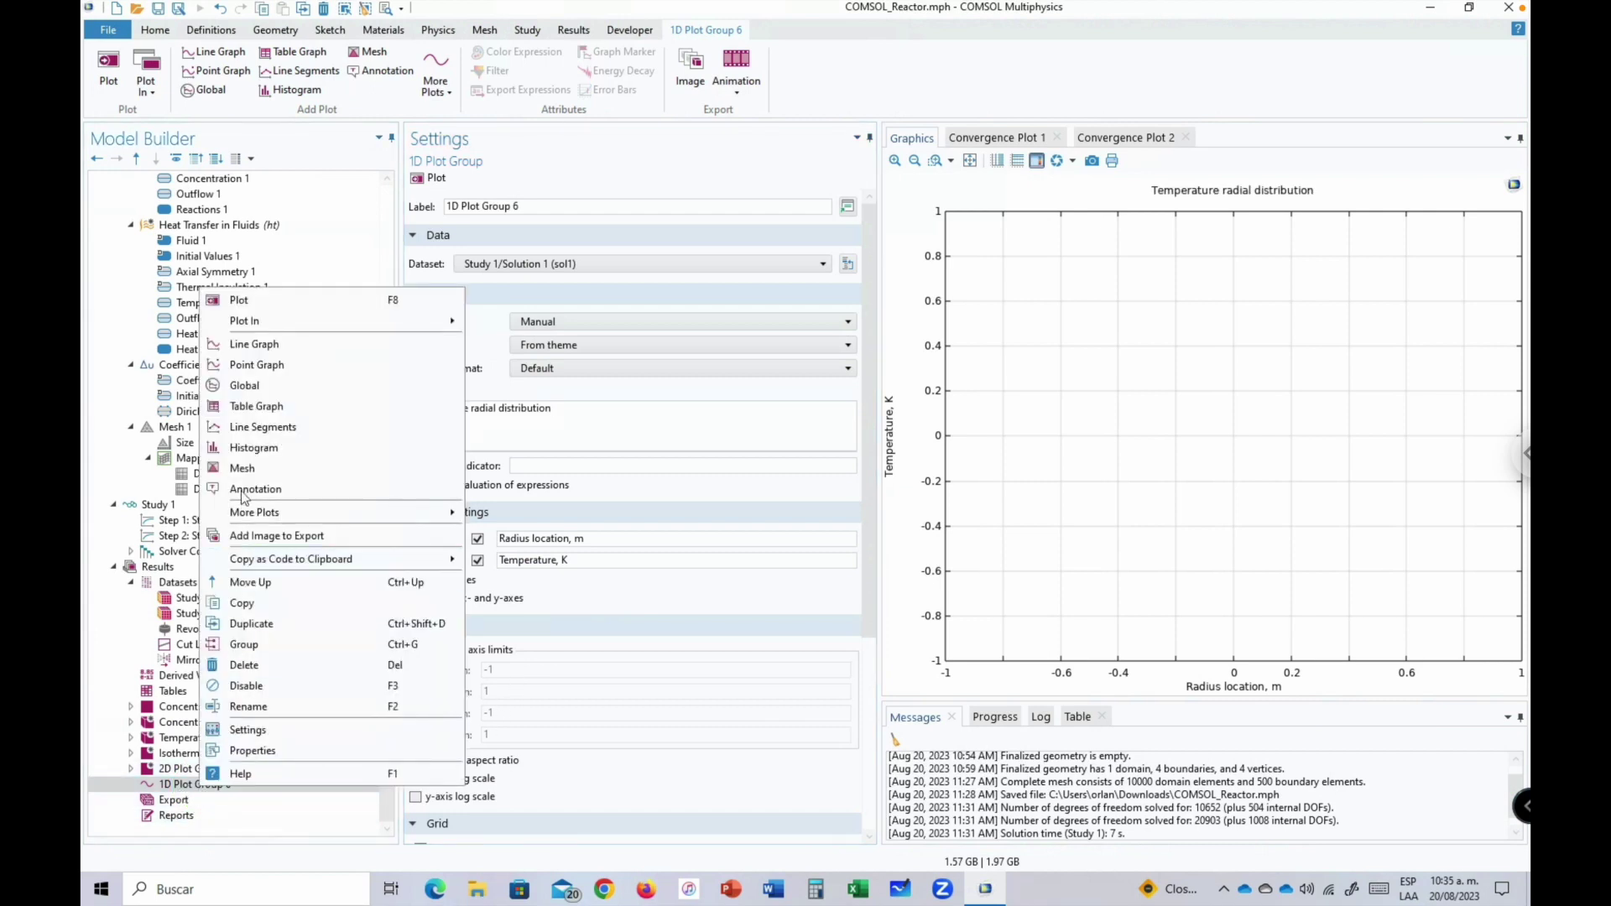
pyautogui.click(260, 344)
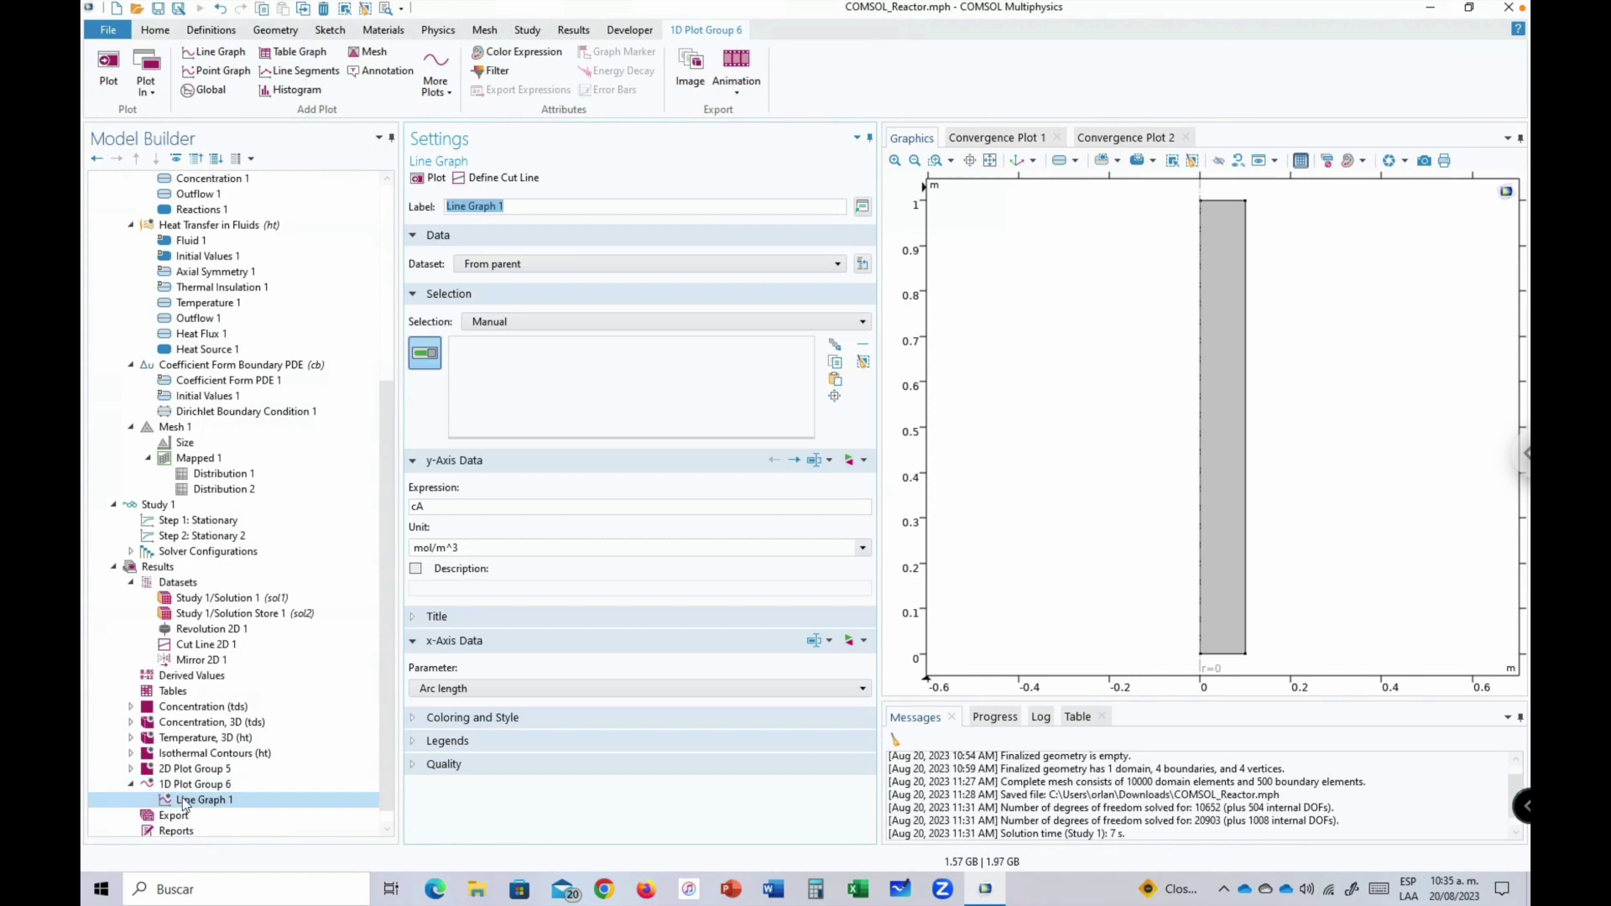
pyautogui.click(172, 785)
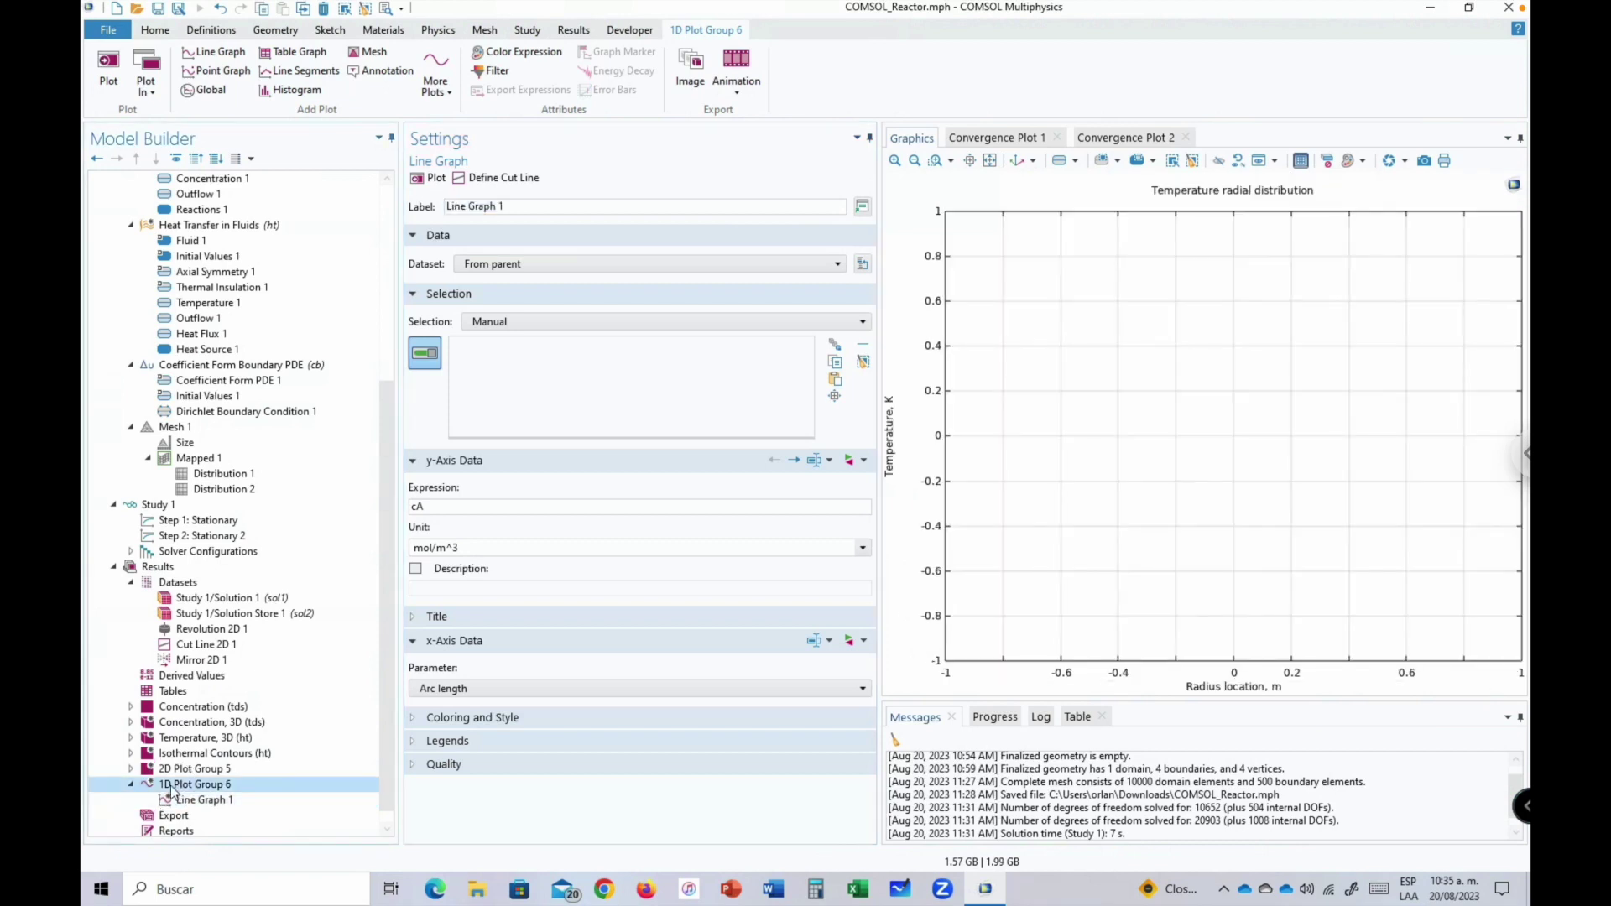
pyautogui.click(501, 264)
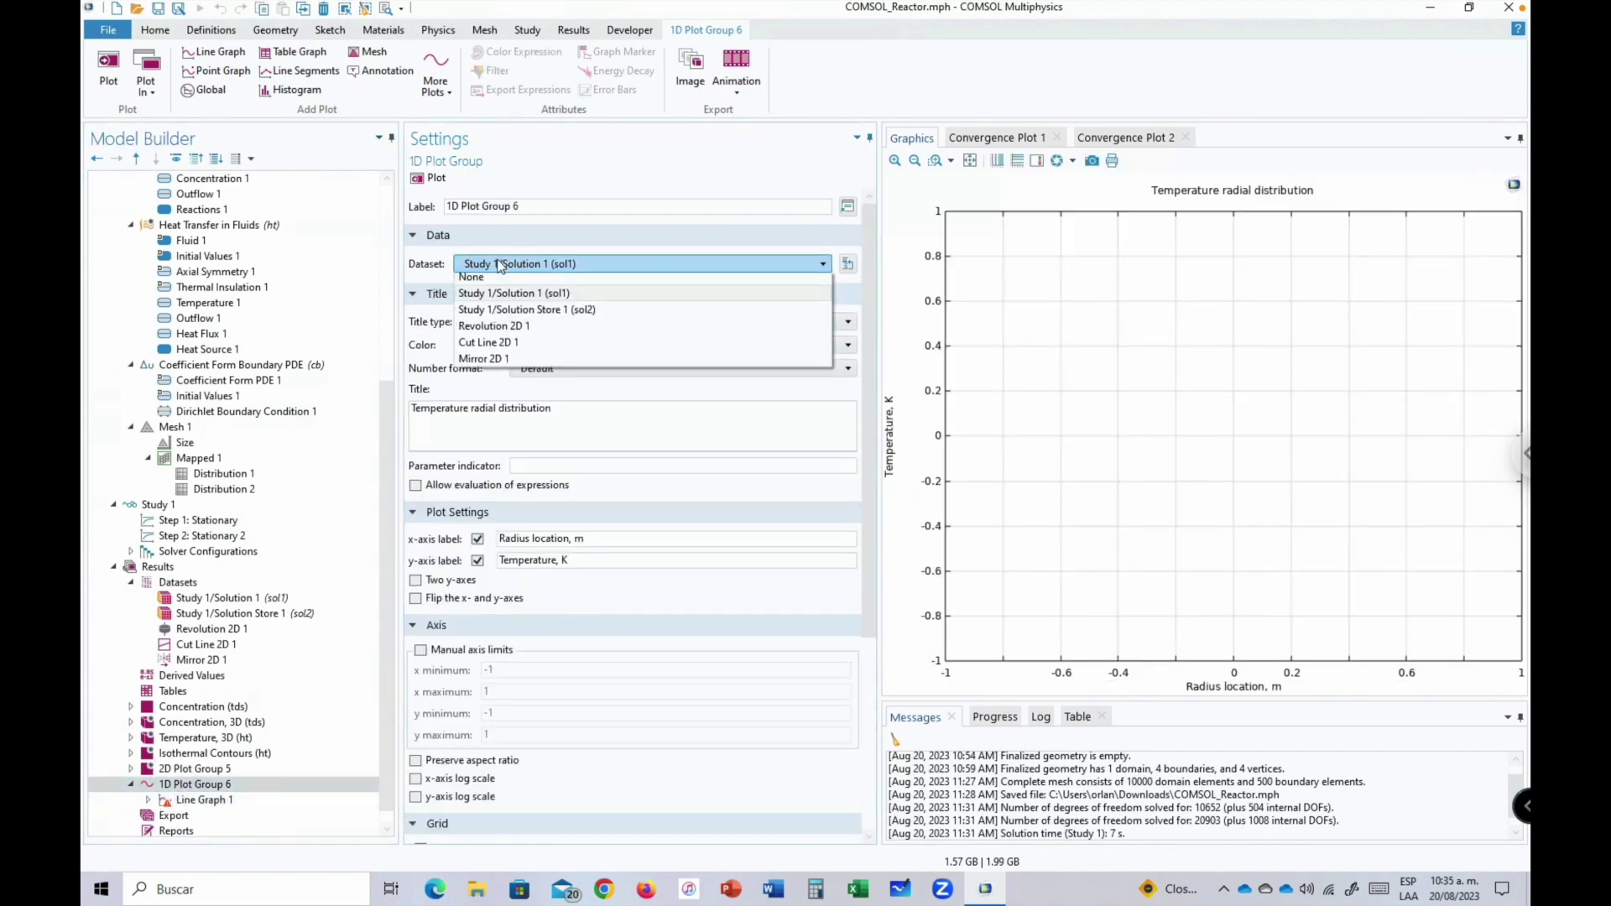
pyautogui.click(480, 346)
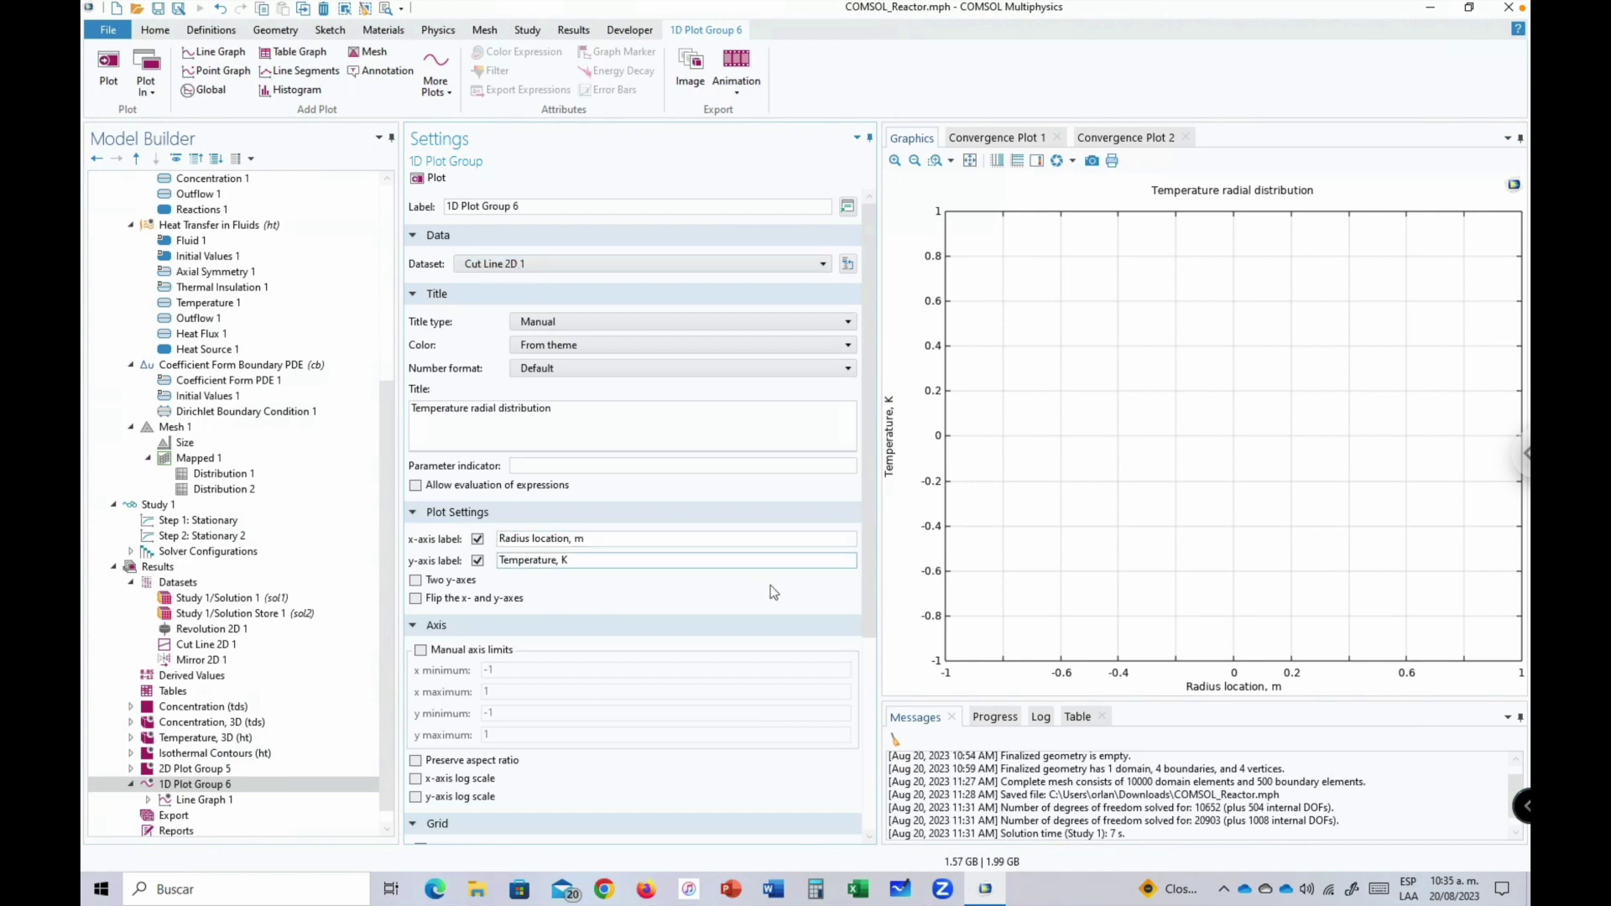
pyautogui.moveTo(873, 570); pyautogui.dragTo(870, 730)
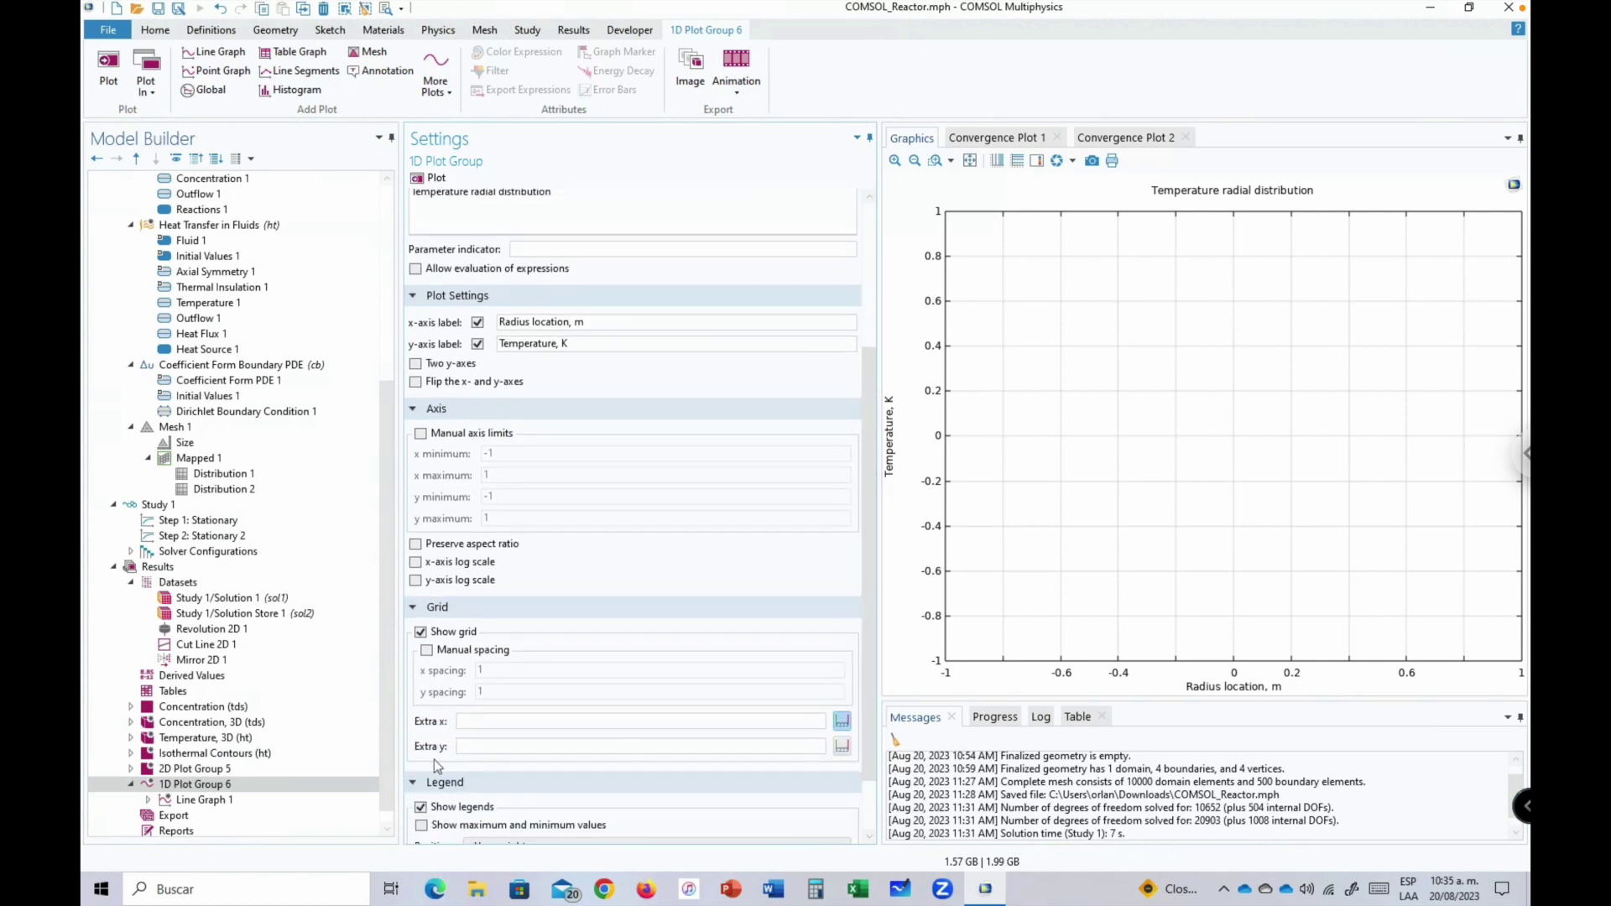
# Set the line graph's y-axis expression to the heat transfer temperature T and plot it.
pyautogui.click(187, 801)
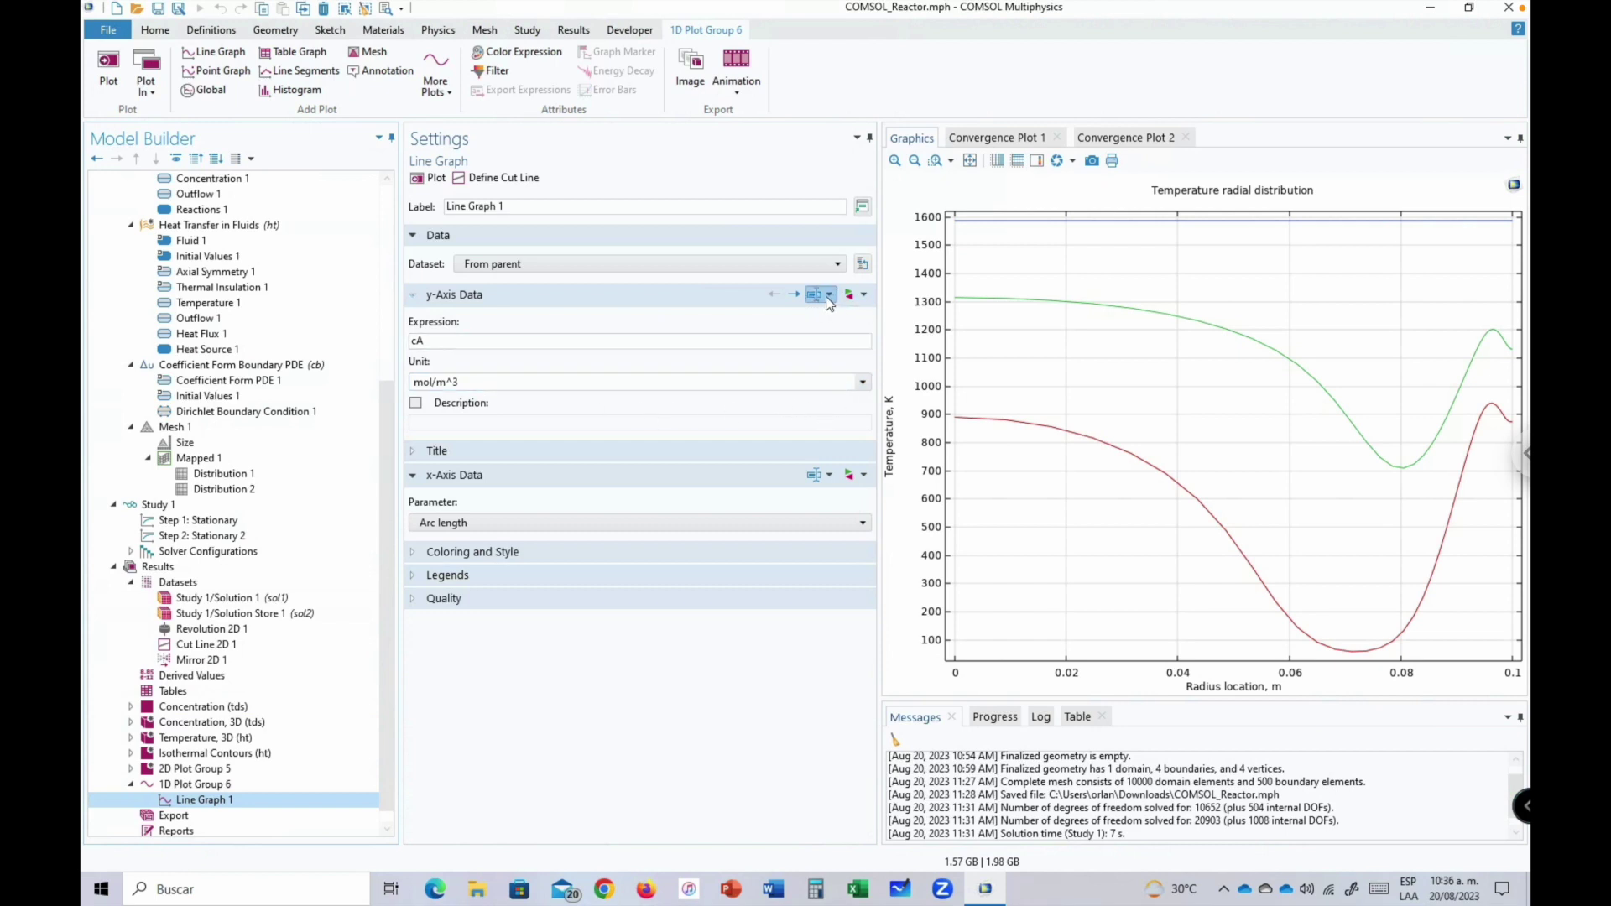
pyautogui.click(863, 297)
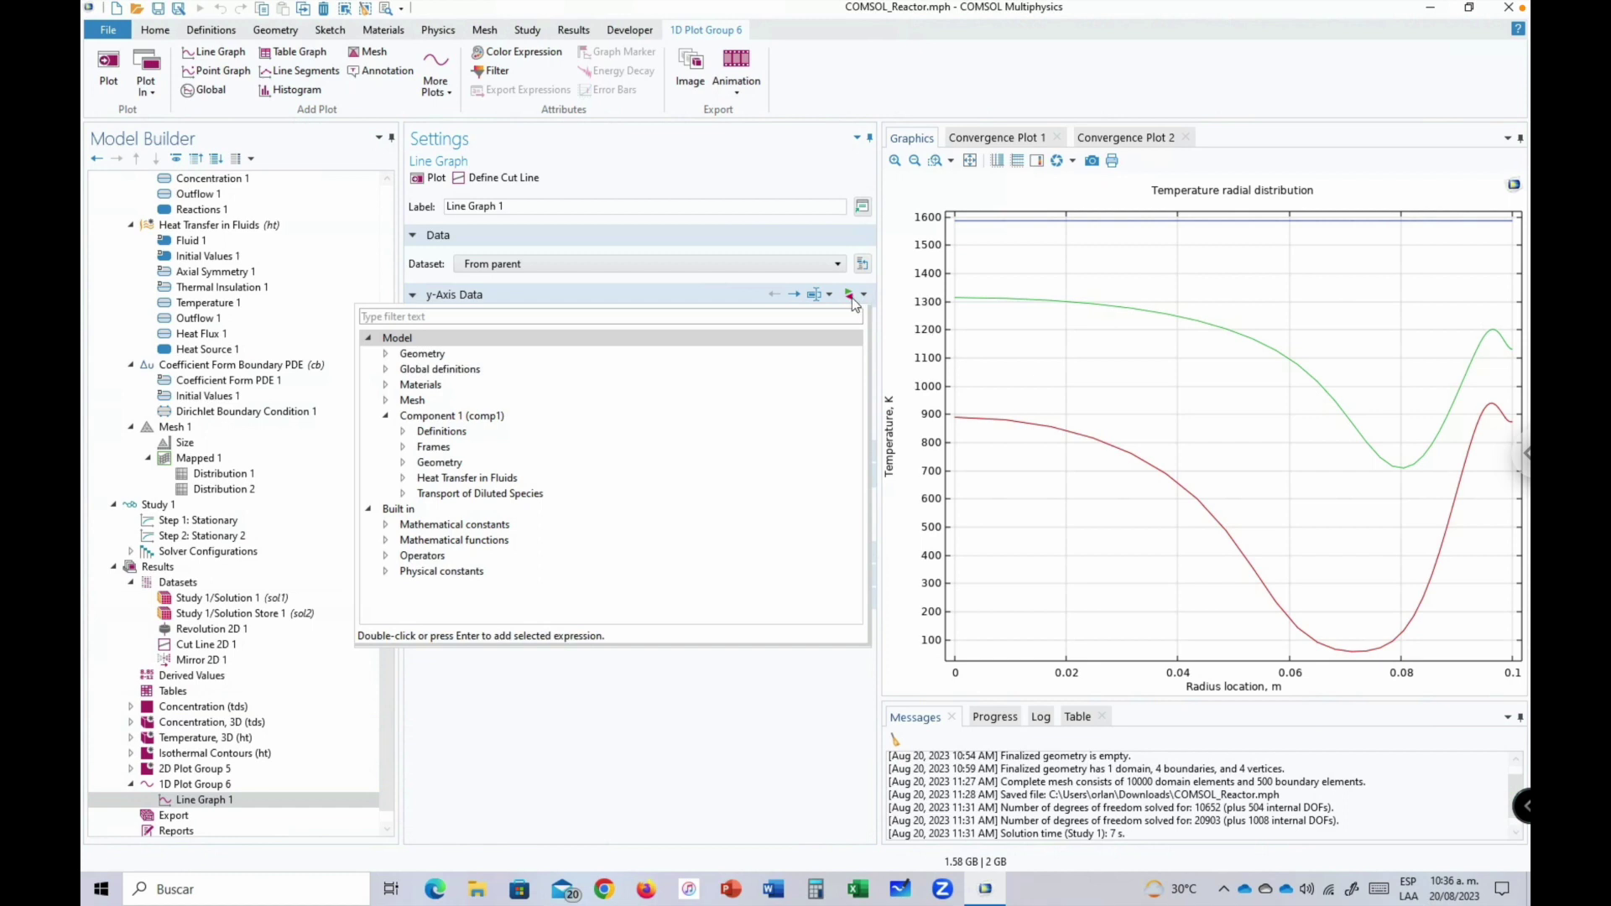
pyautogui.write('temperature')
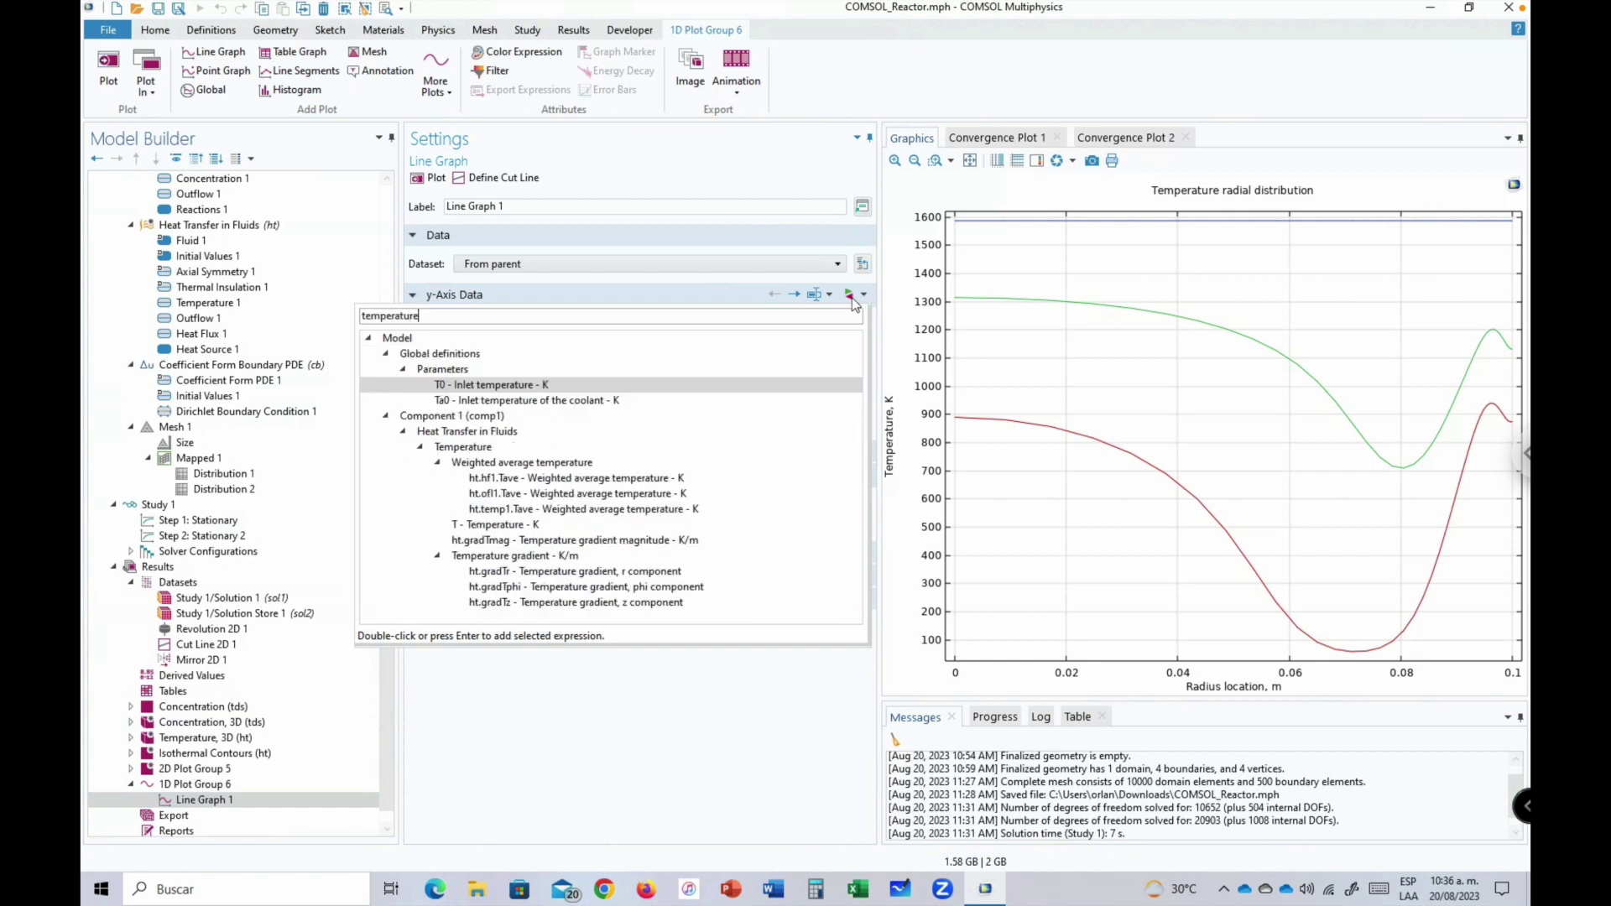
pyautogui.doubleClick(511, 525)
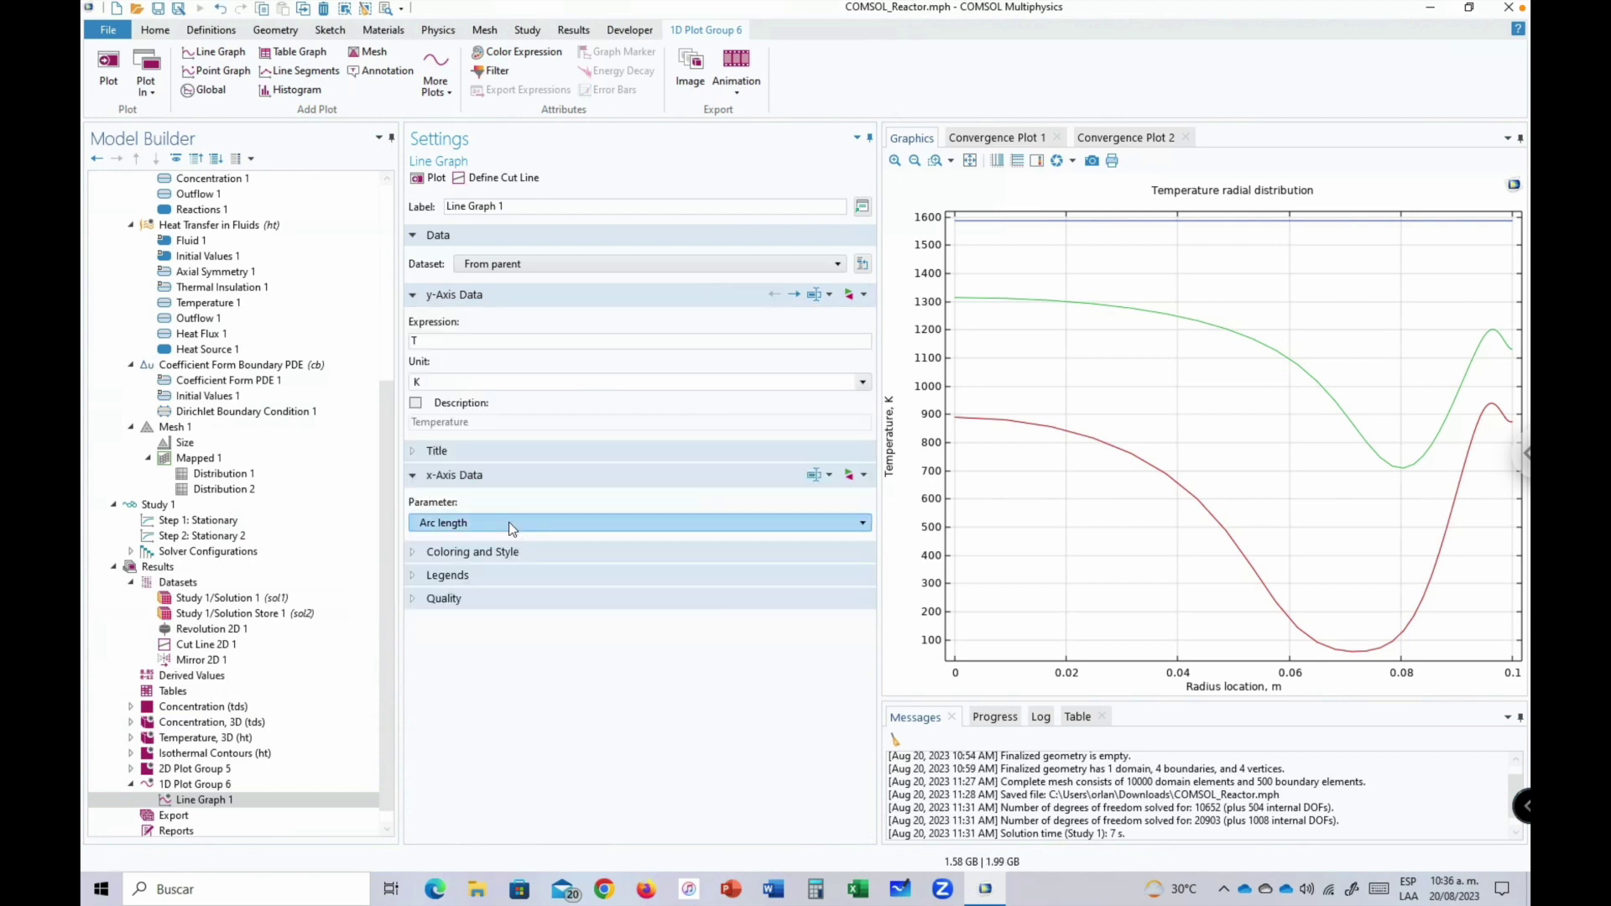
pyautogui.click(434, 180)
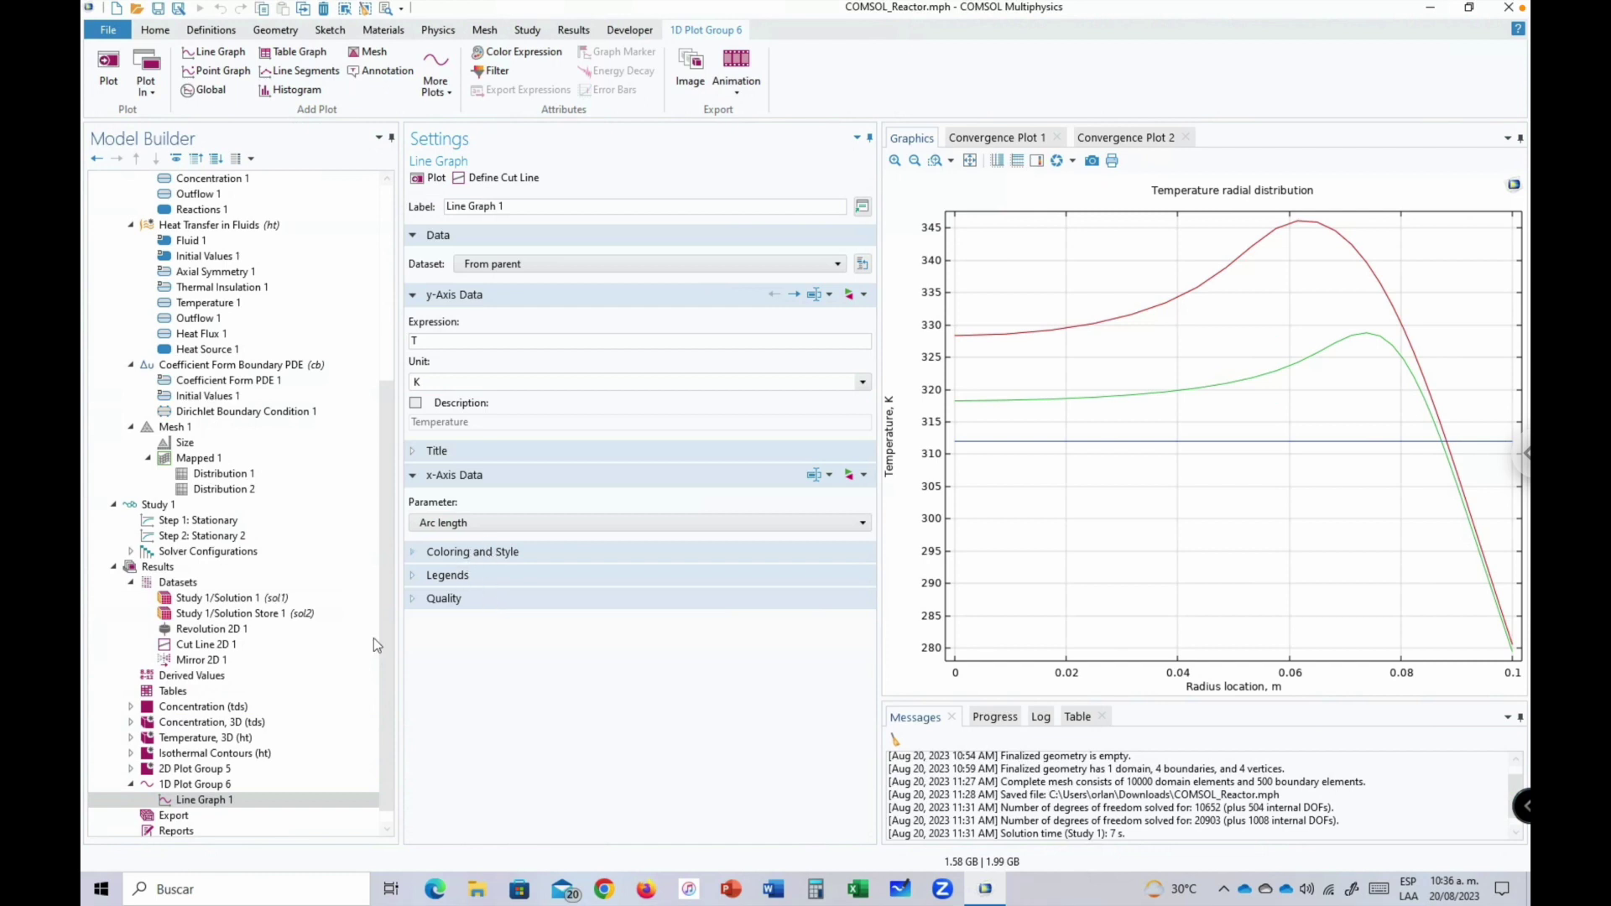
# Set the line graph's line style to Cycle and its color to Black.
pyautogui.click(189, 786)
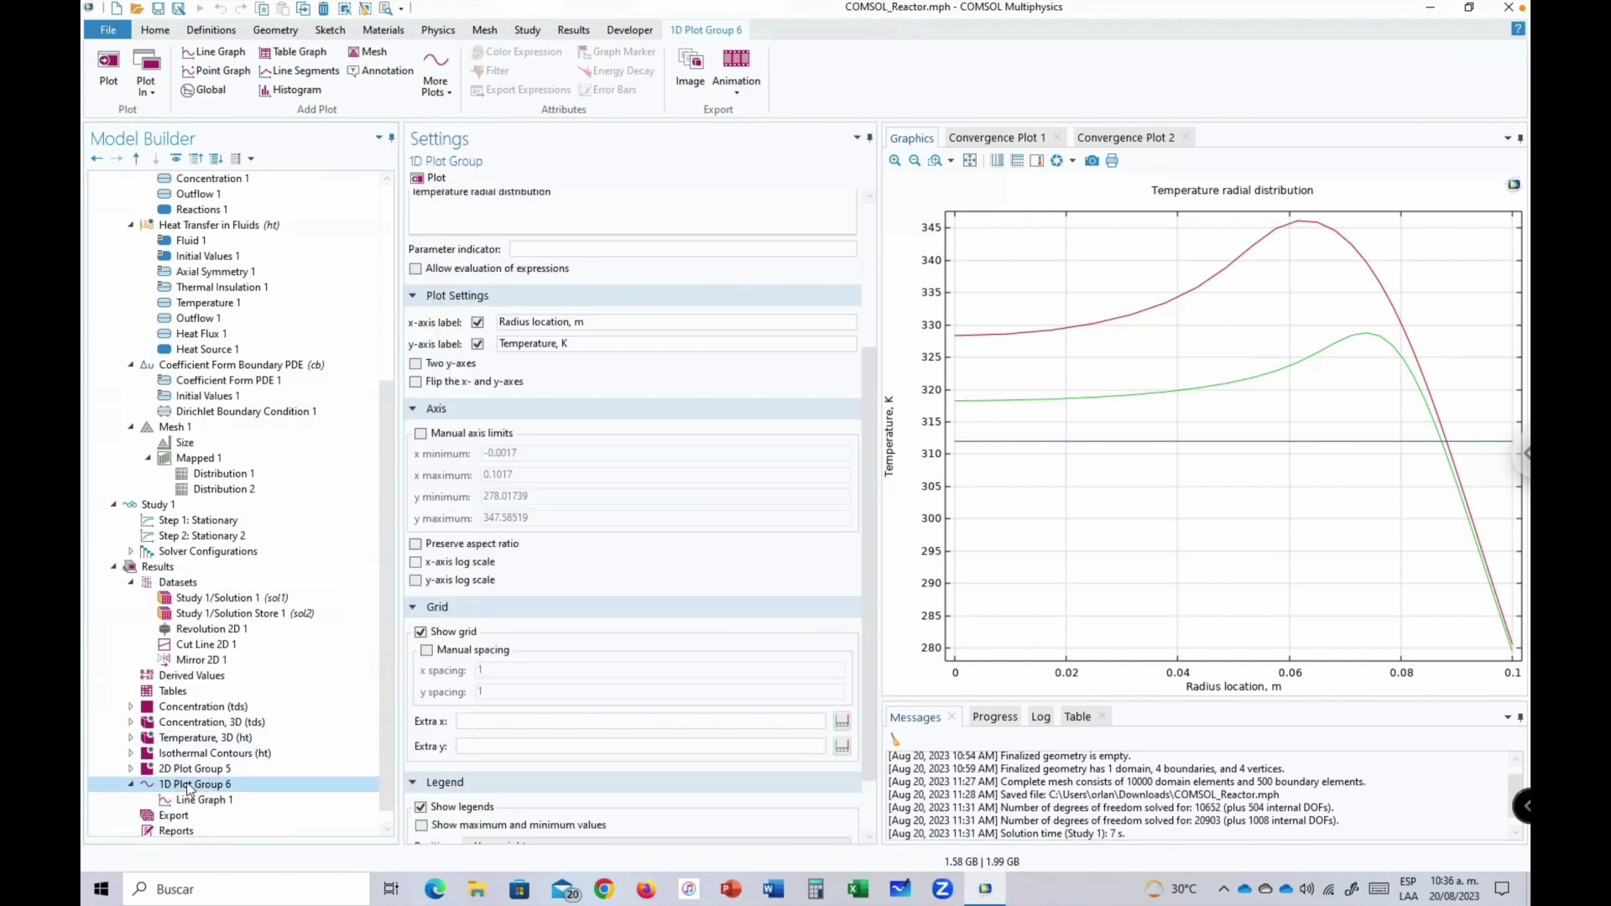
pyautogui.scroll(-2, 871, 652)
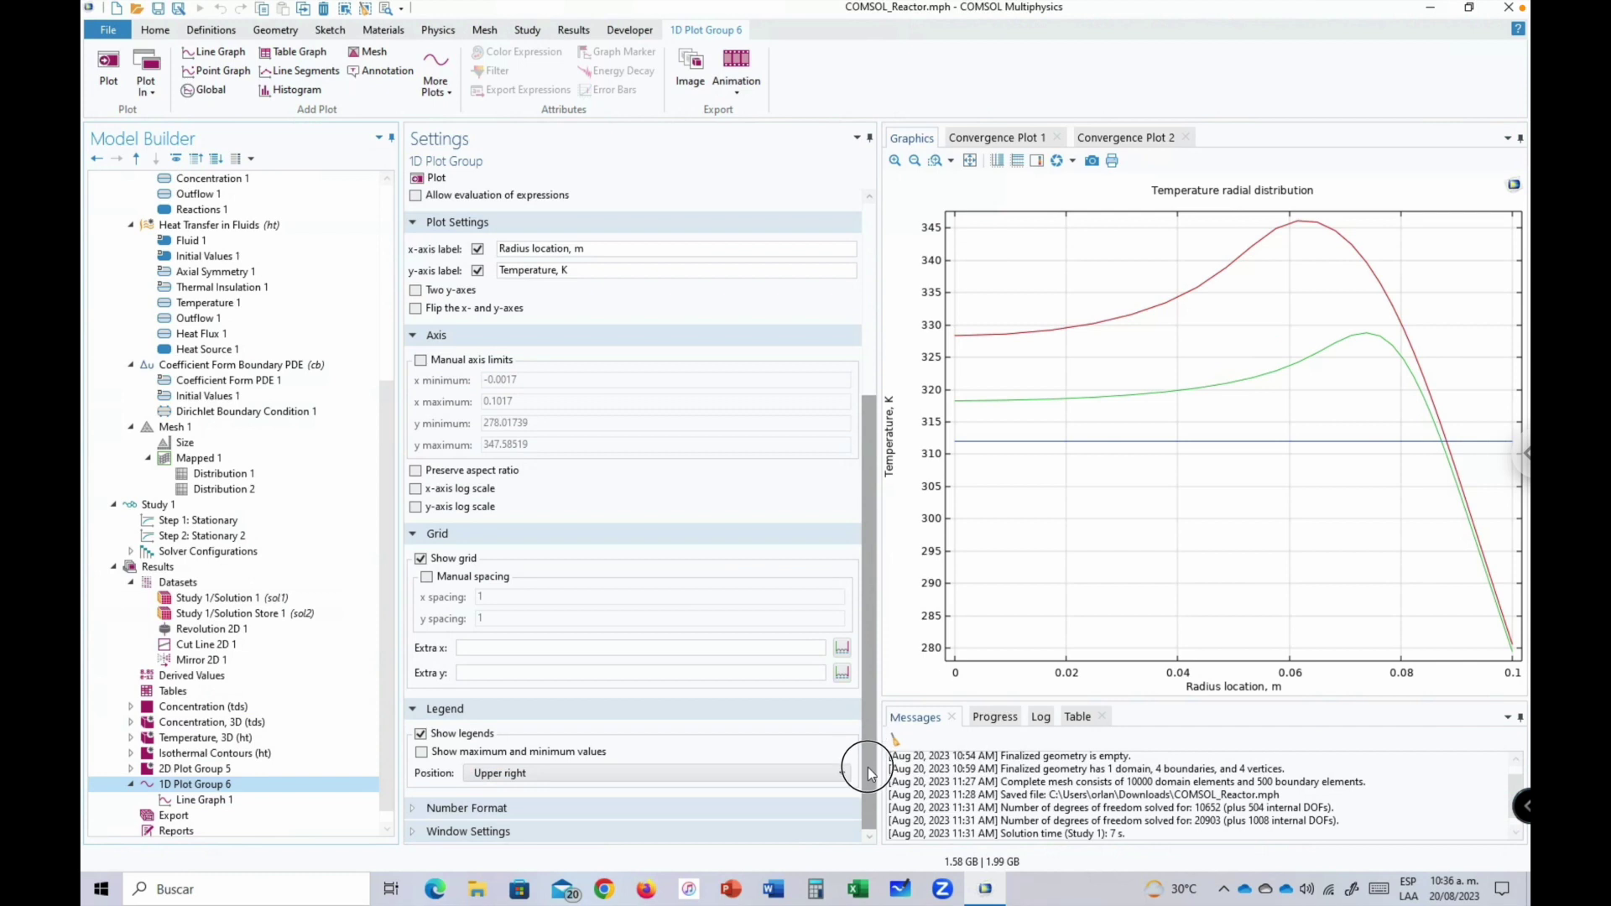
pyautogui.click(202, 799)
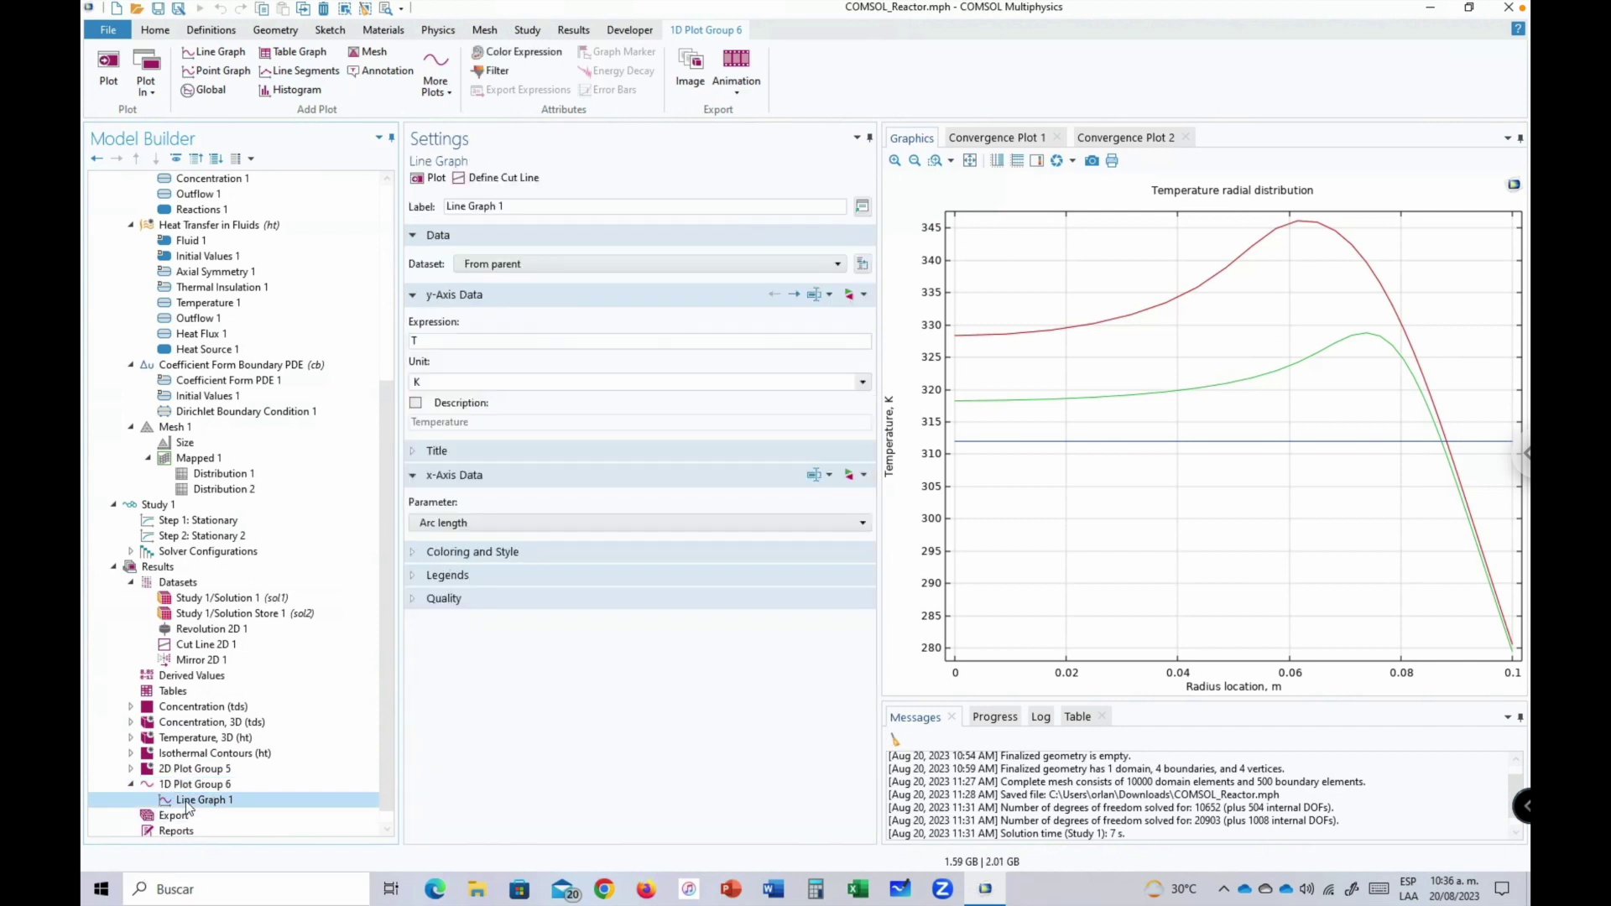
pyautogui.click(454, 555)
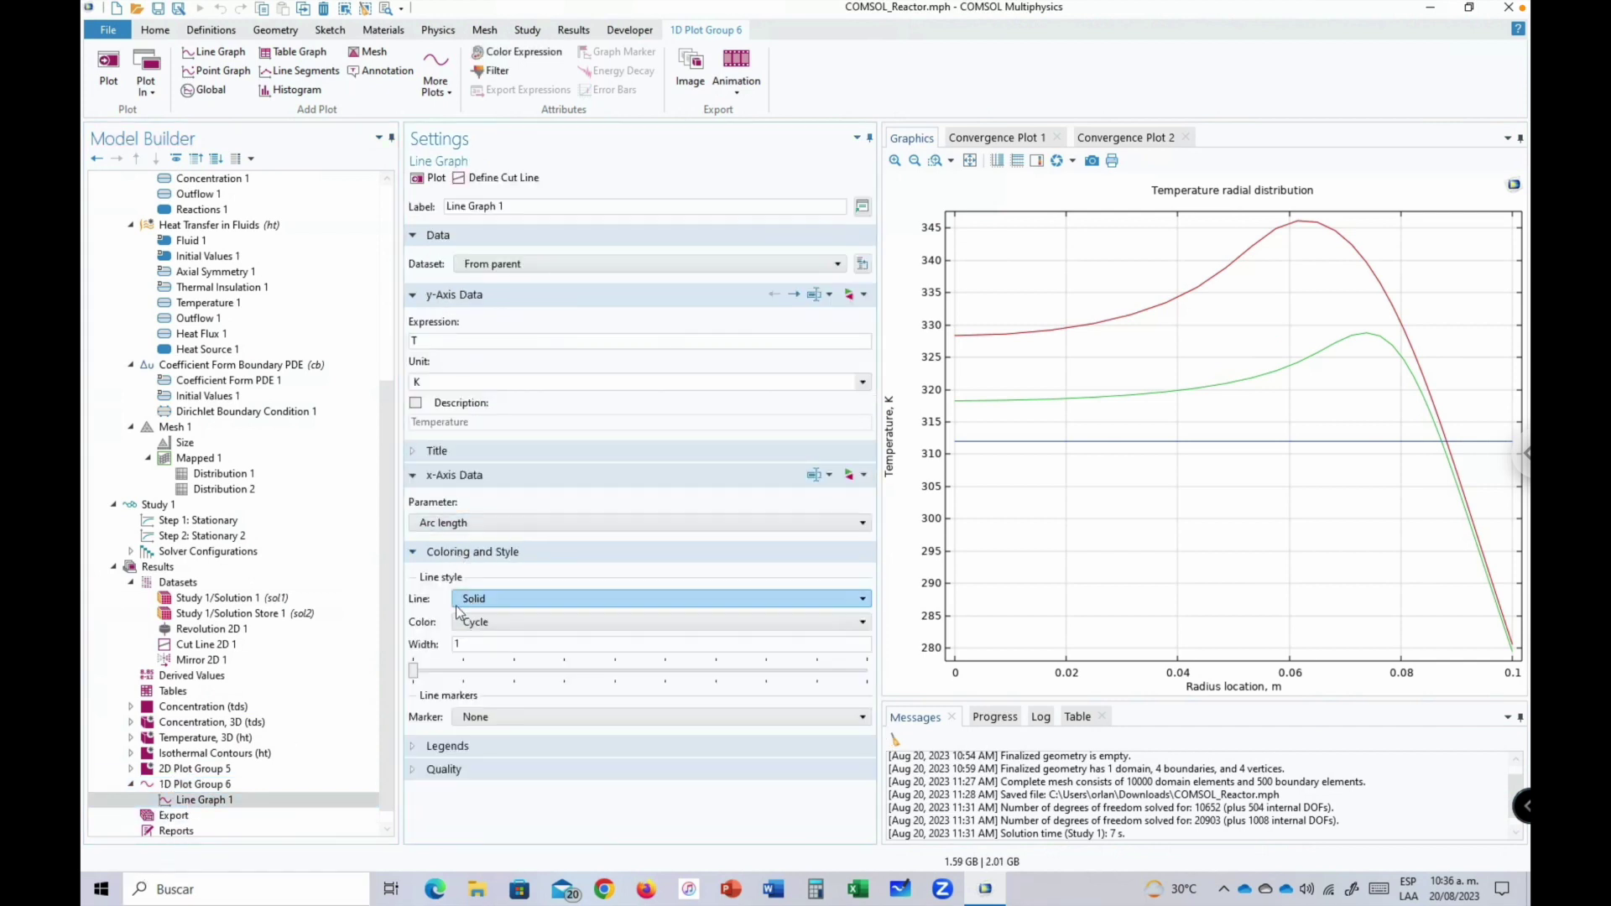
pyautogui.click(484, 604)
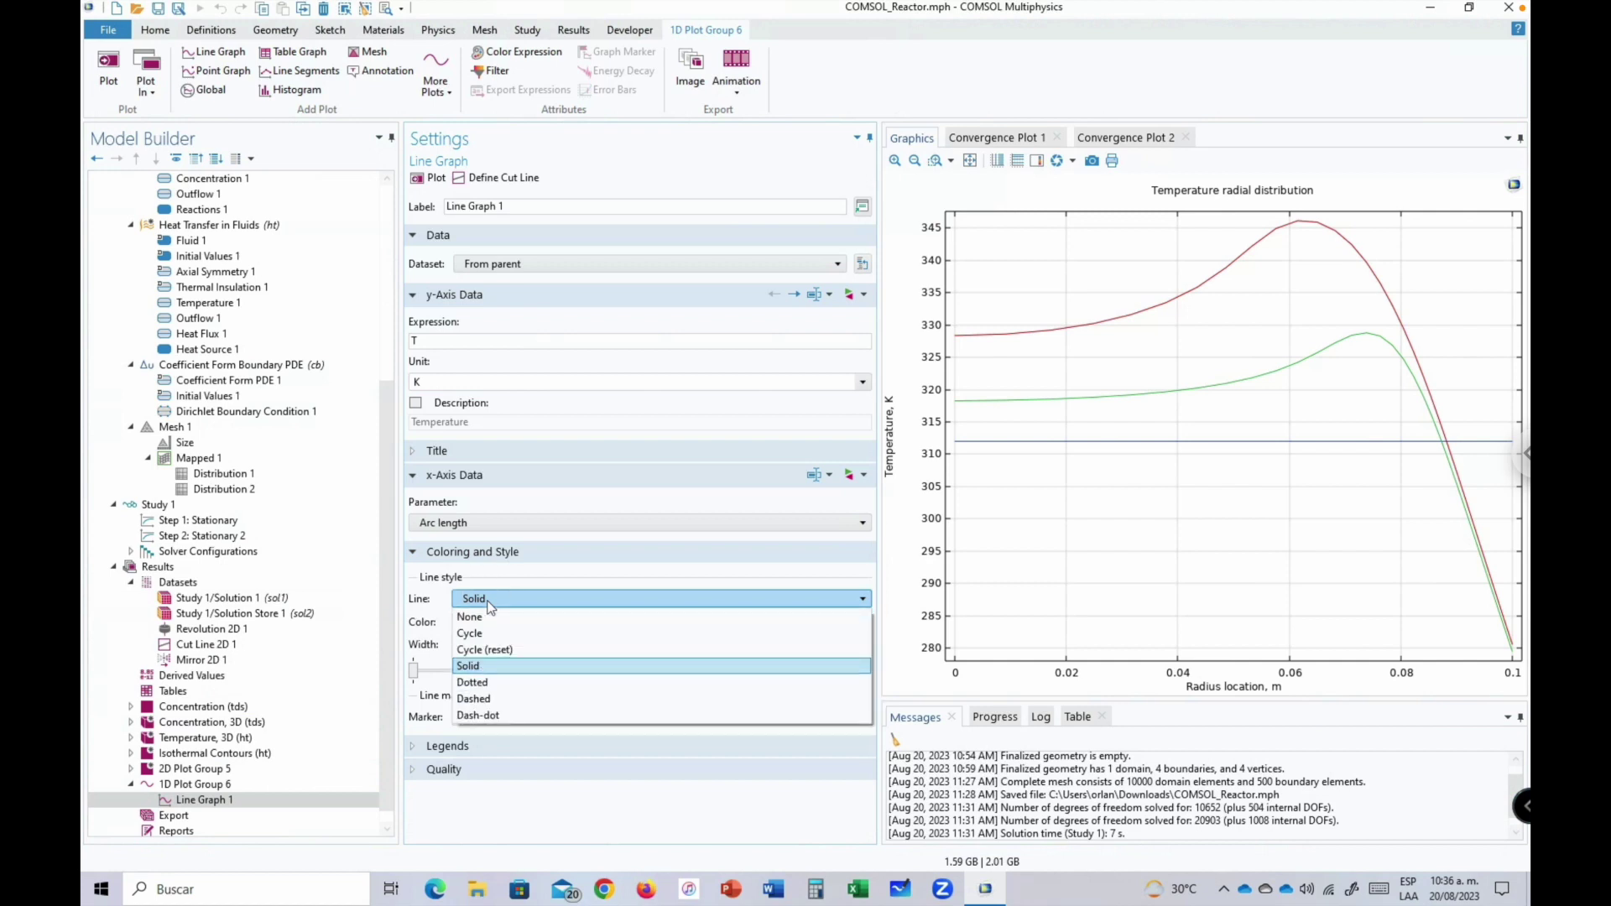
pyautogui.click(480, 635)
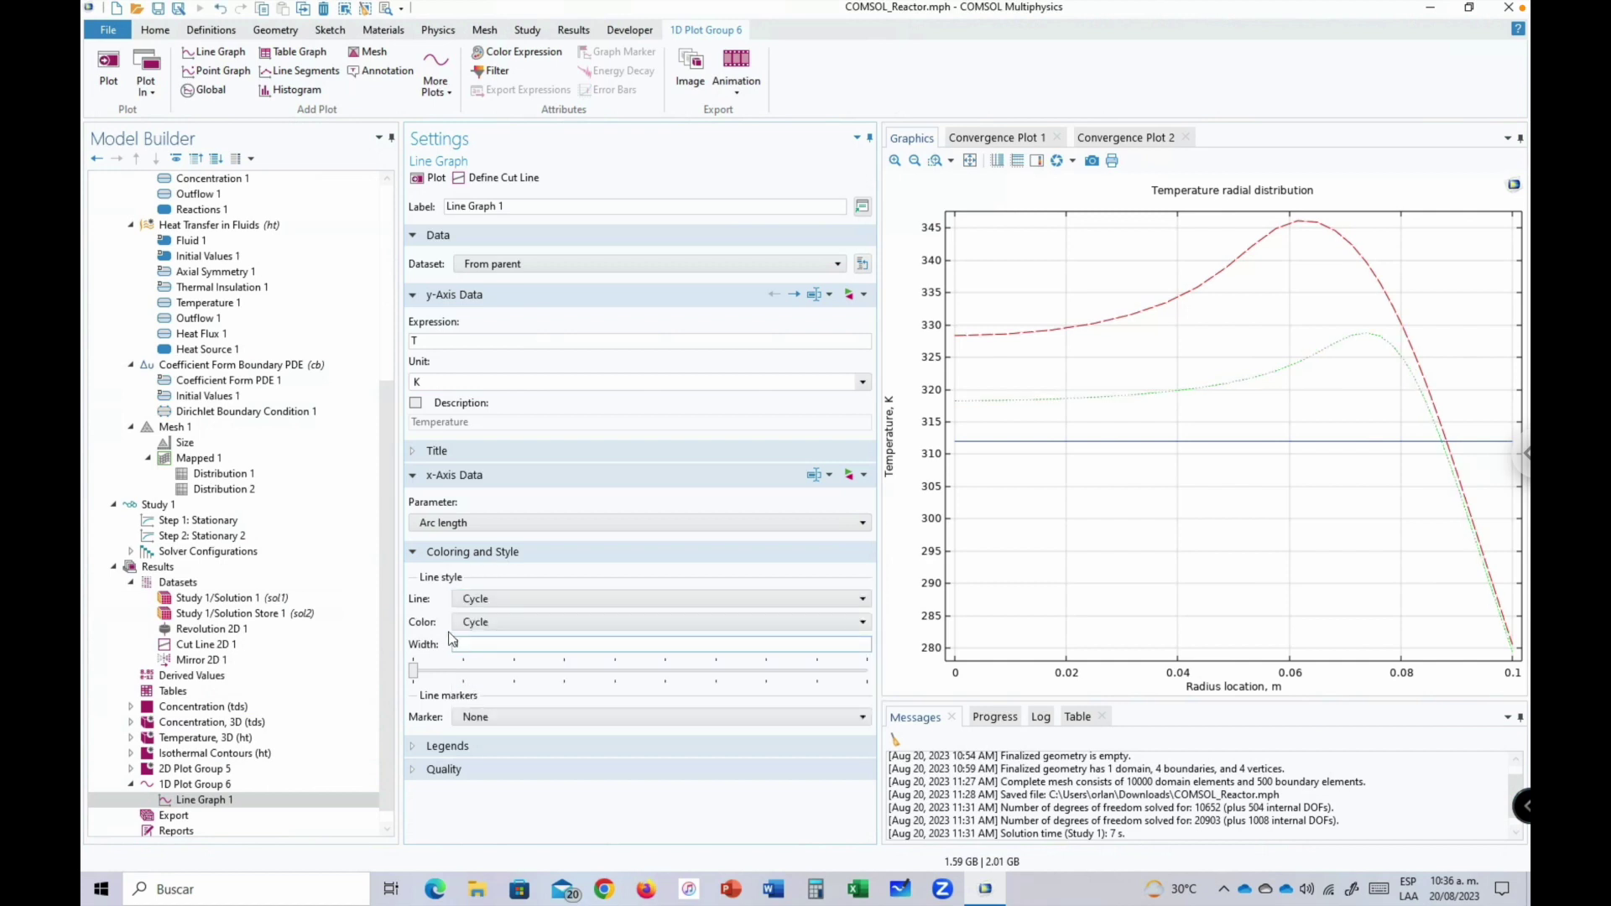
pyautogui.click(490, 623)
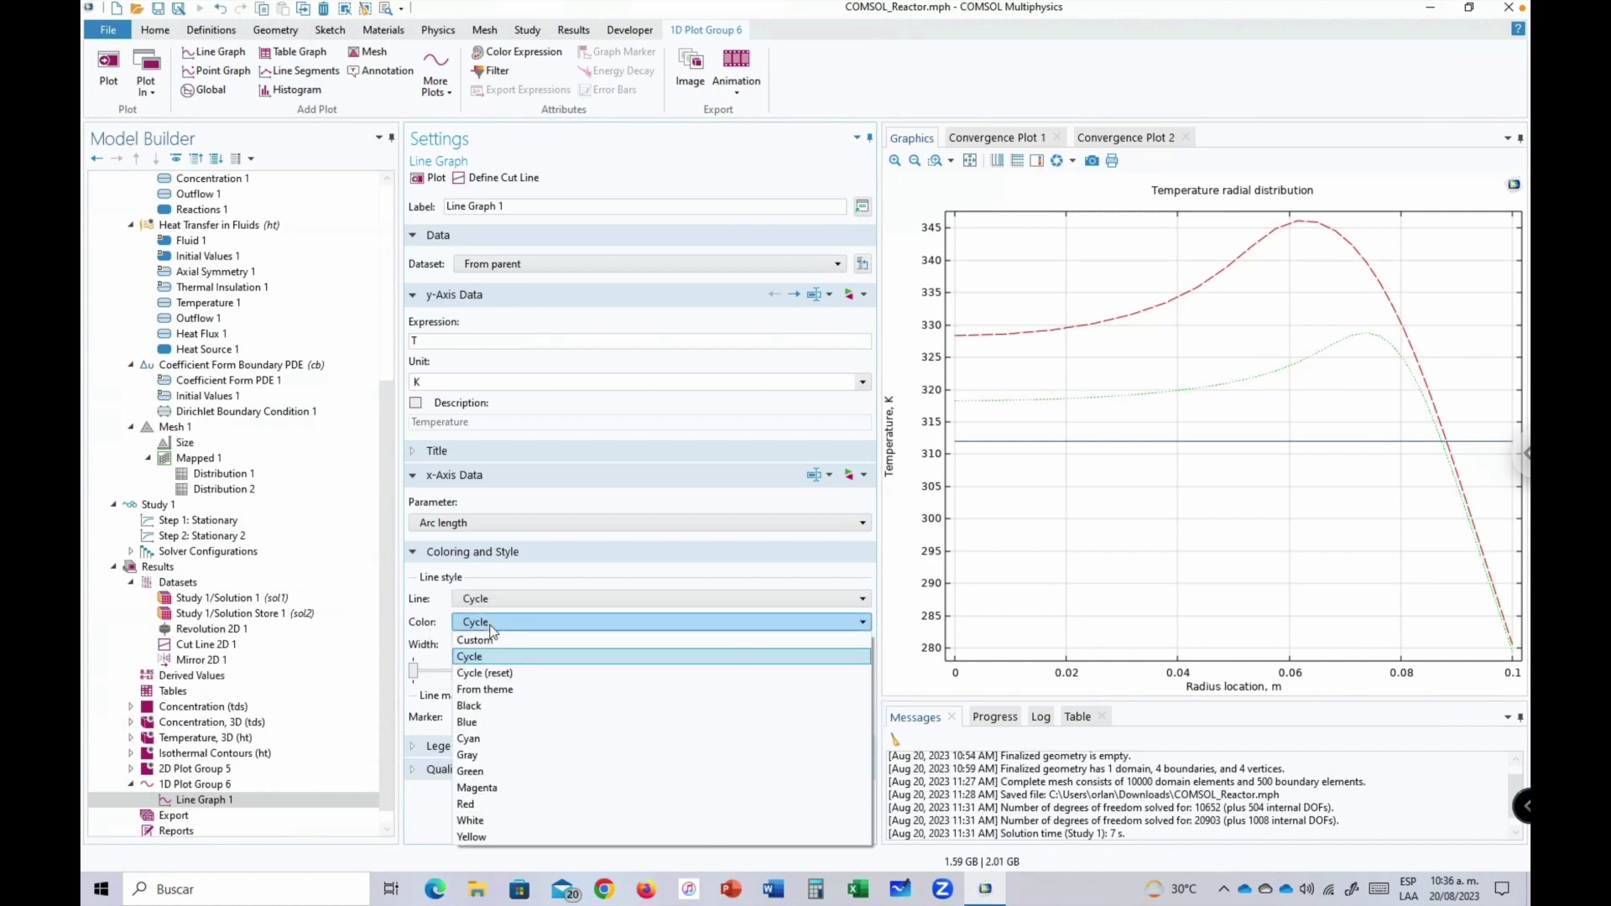
pyautogui.click(495, 705)
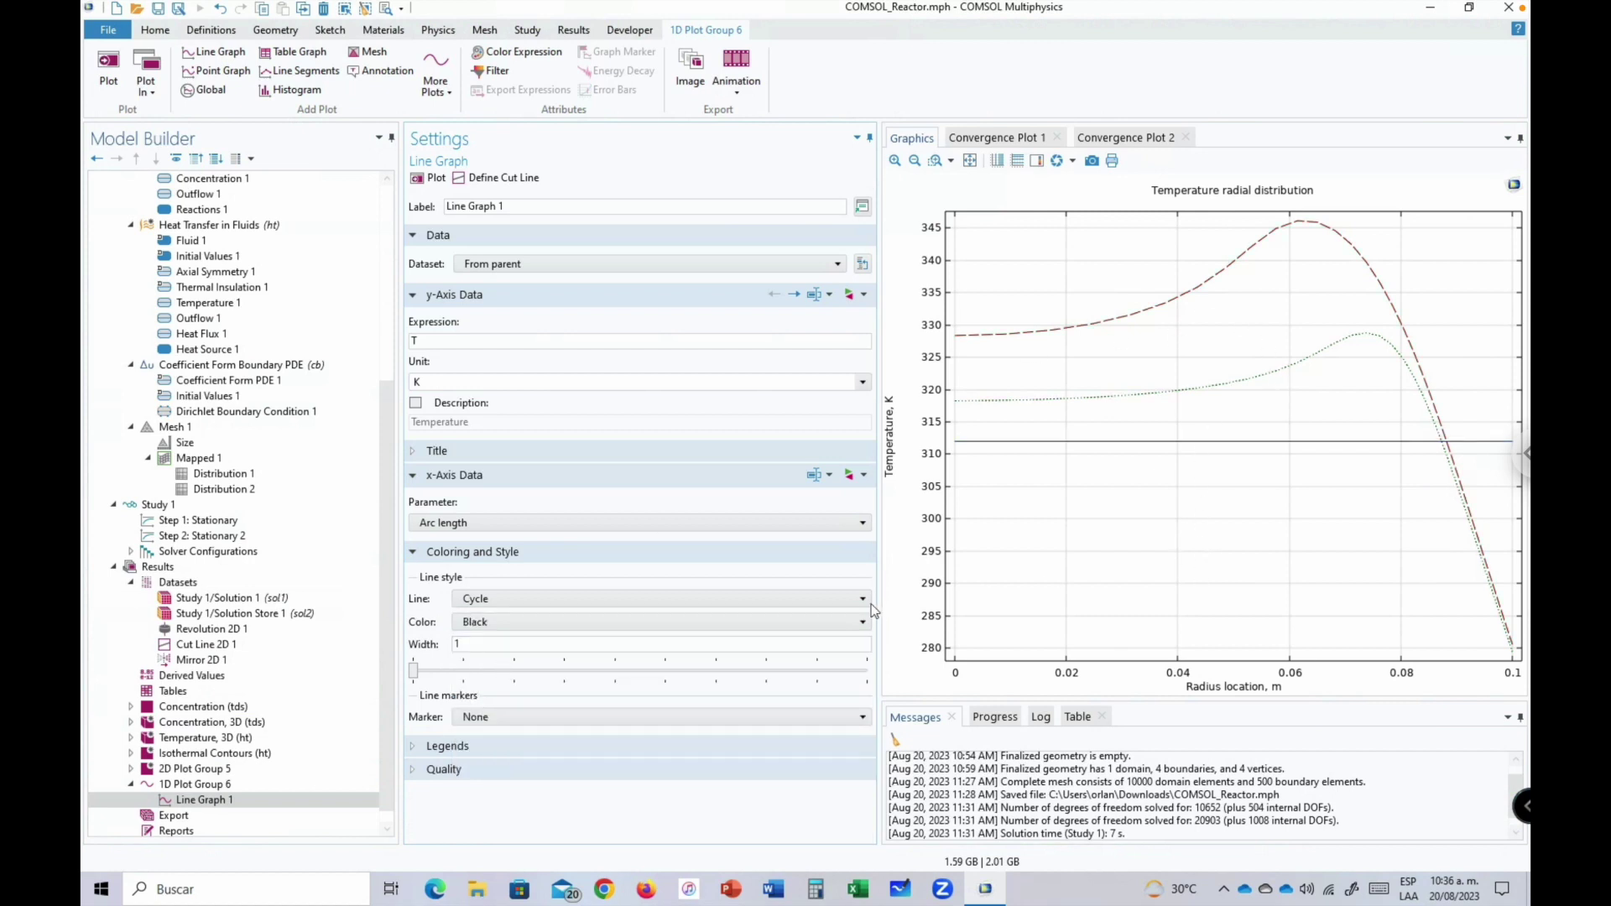
# Enable legends for the temperature line graph.
pyautogui.click(458, 747)
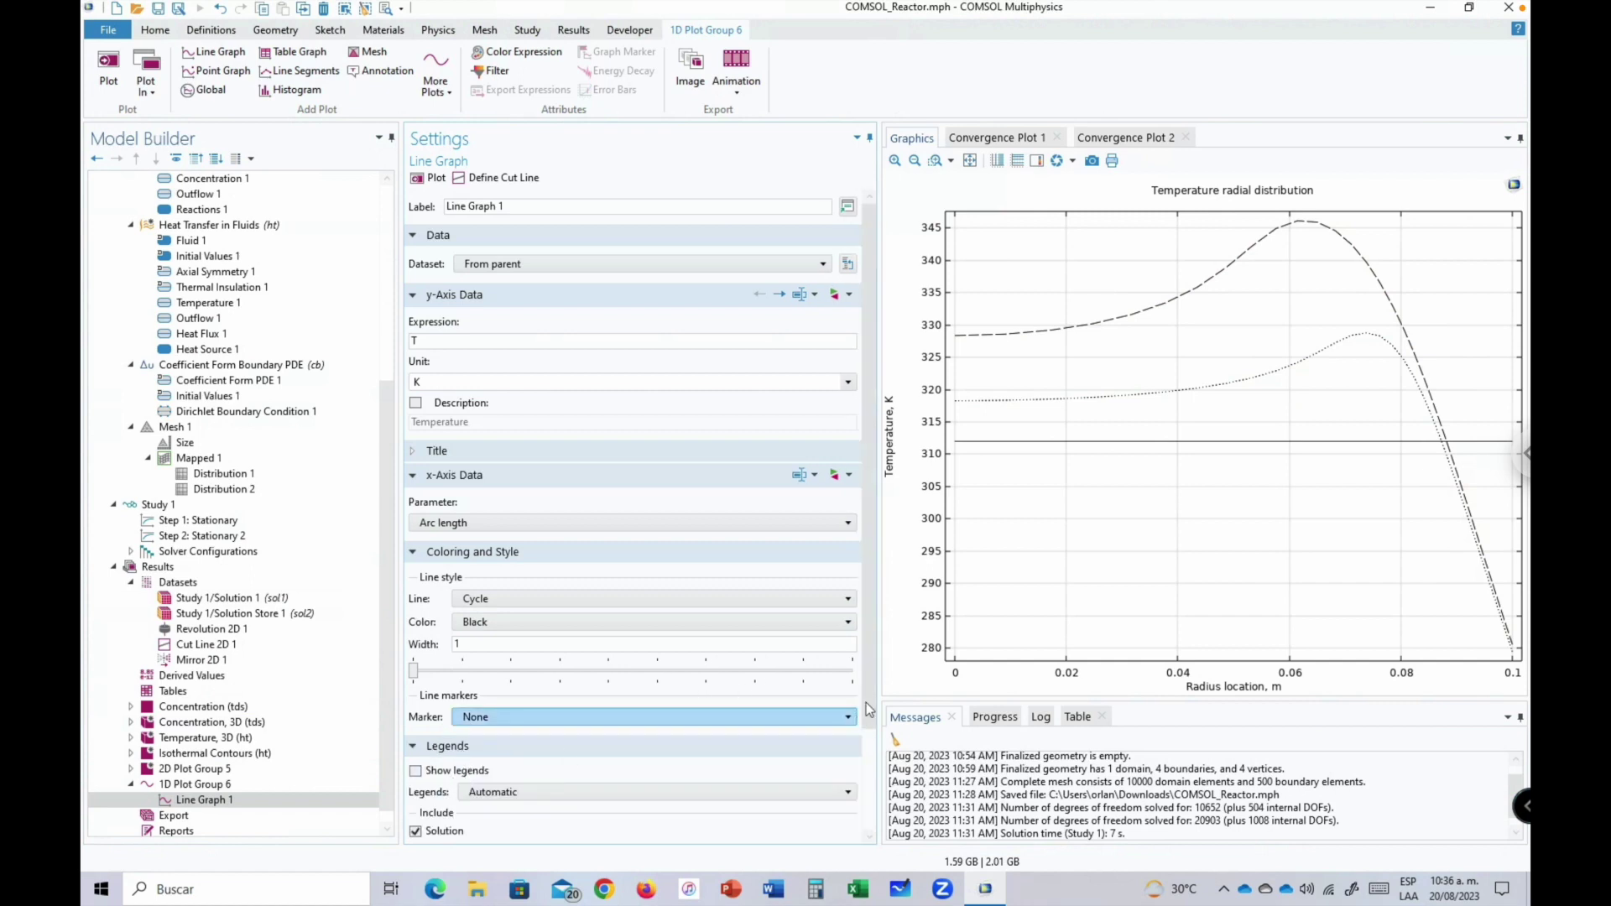
pyautogui.scroll(-3, 860, 722)
pyautogui.click(454, 684)
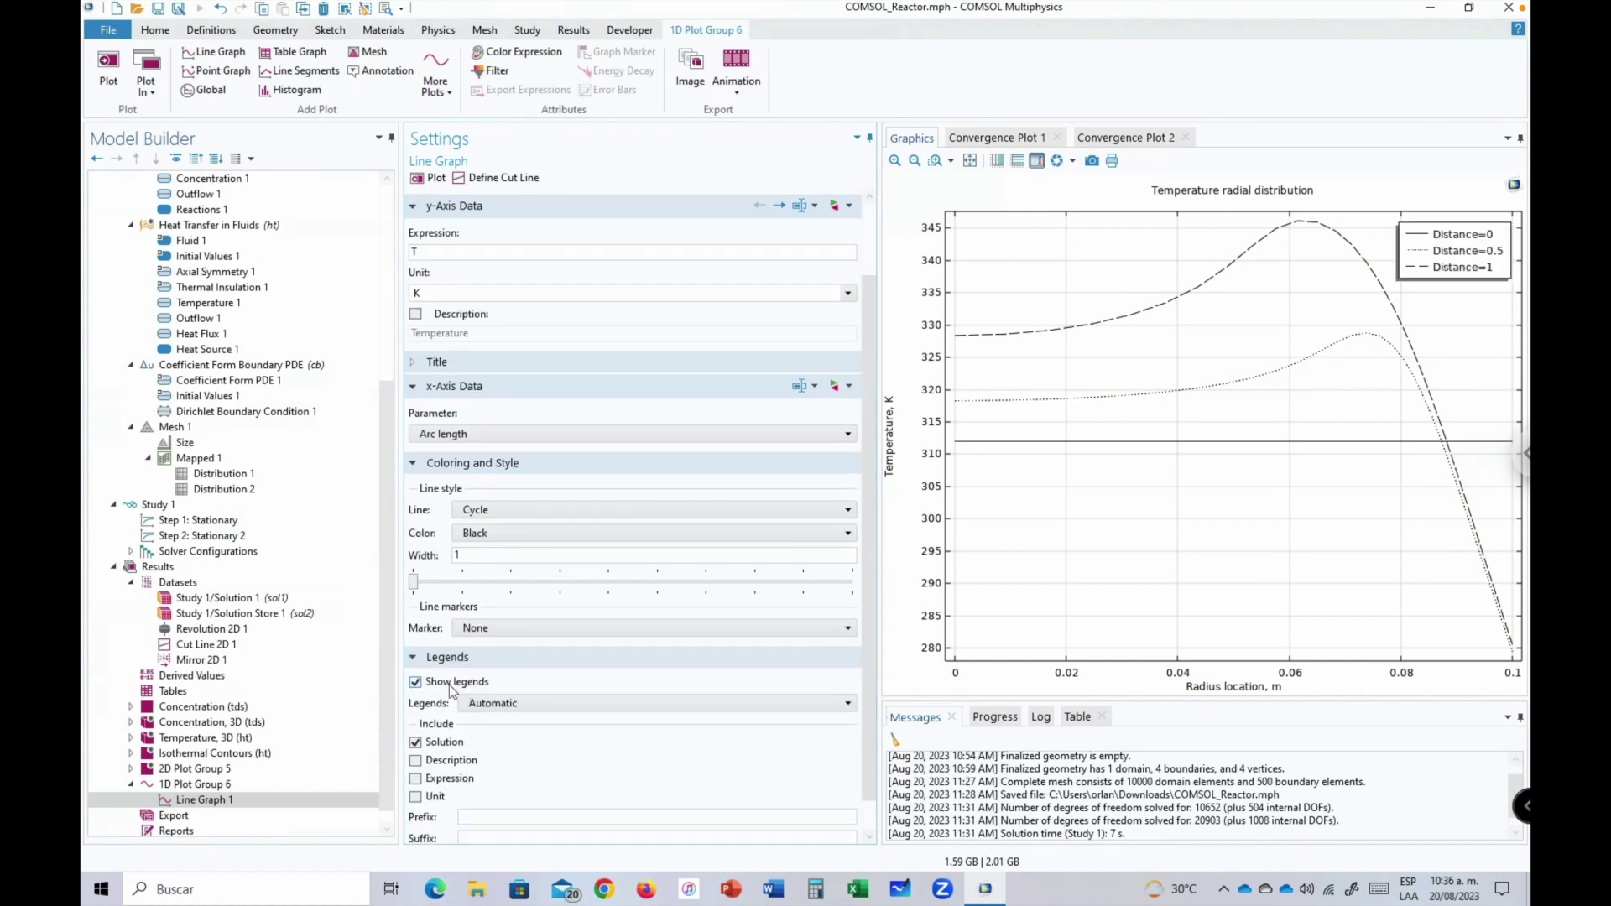
pyautogui.moveTo(864, 683); pyautogui.dragTo(867, 762)
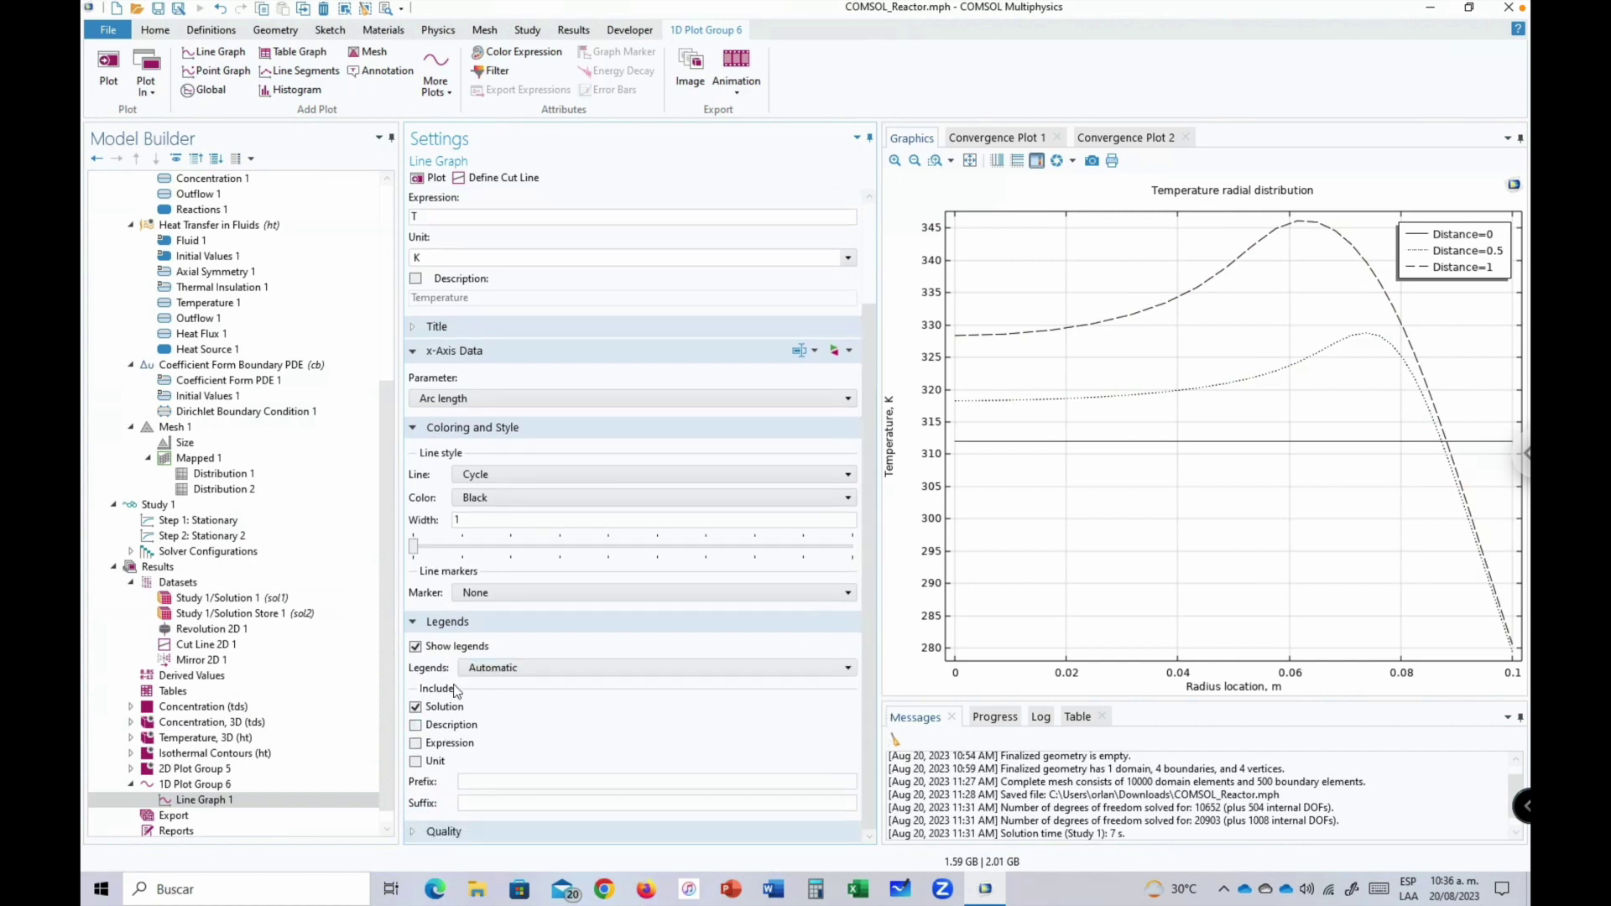
# Switch the temperature line graph's legends from automatic to Manual and select the first legend entry.
pyautogui.click(195, 784)
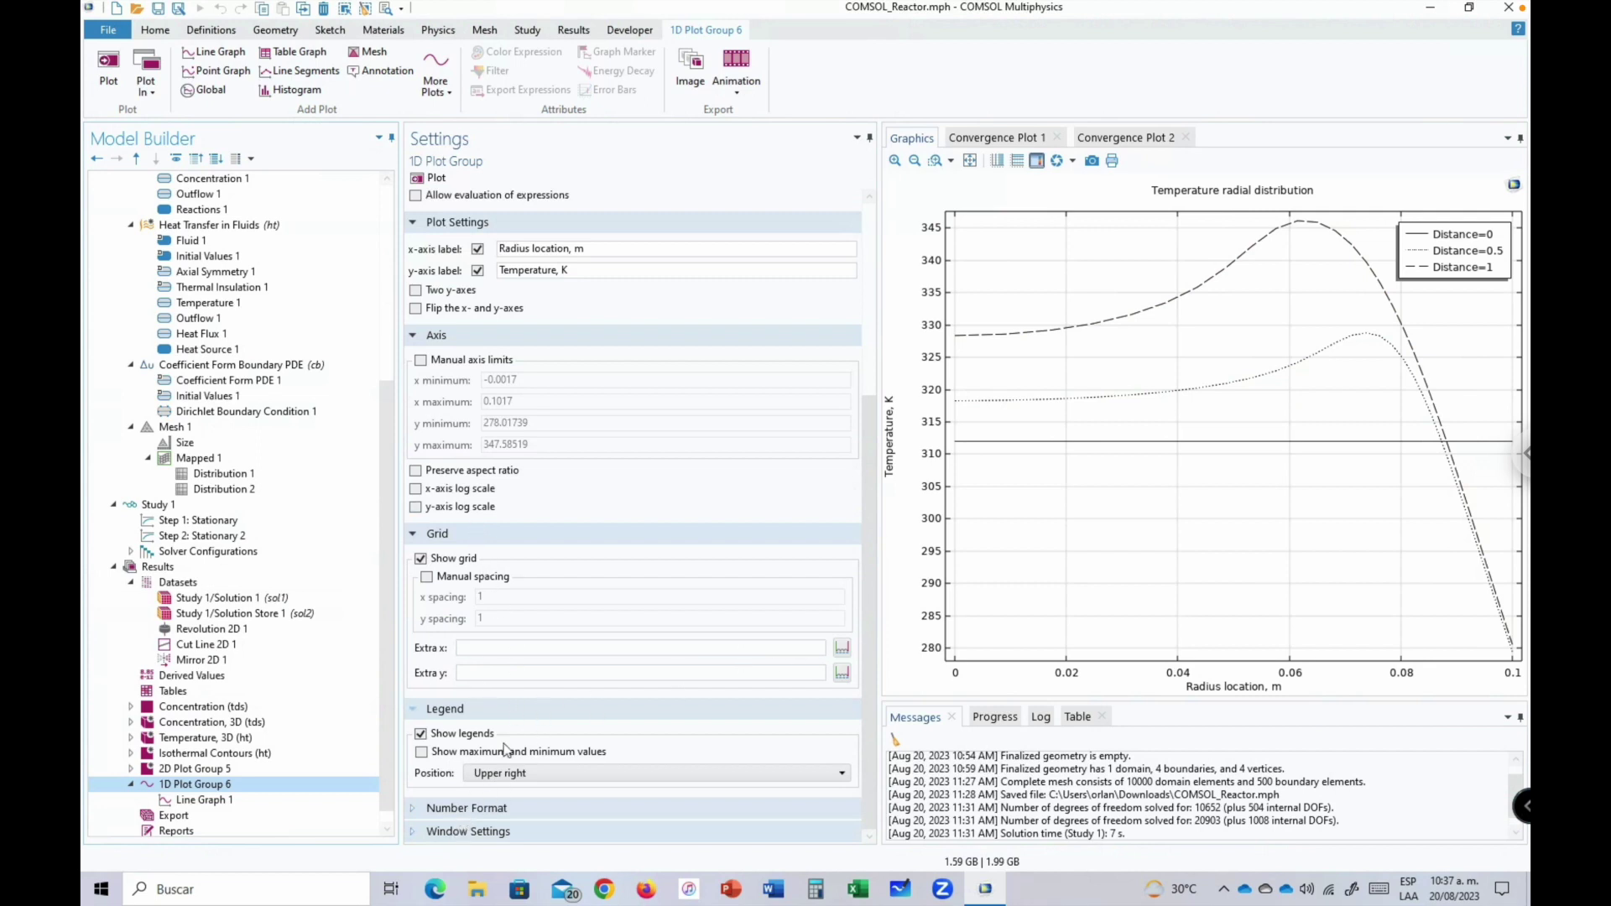
pyautogui.click(200, 799)
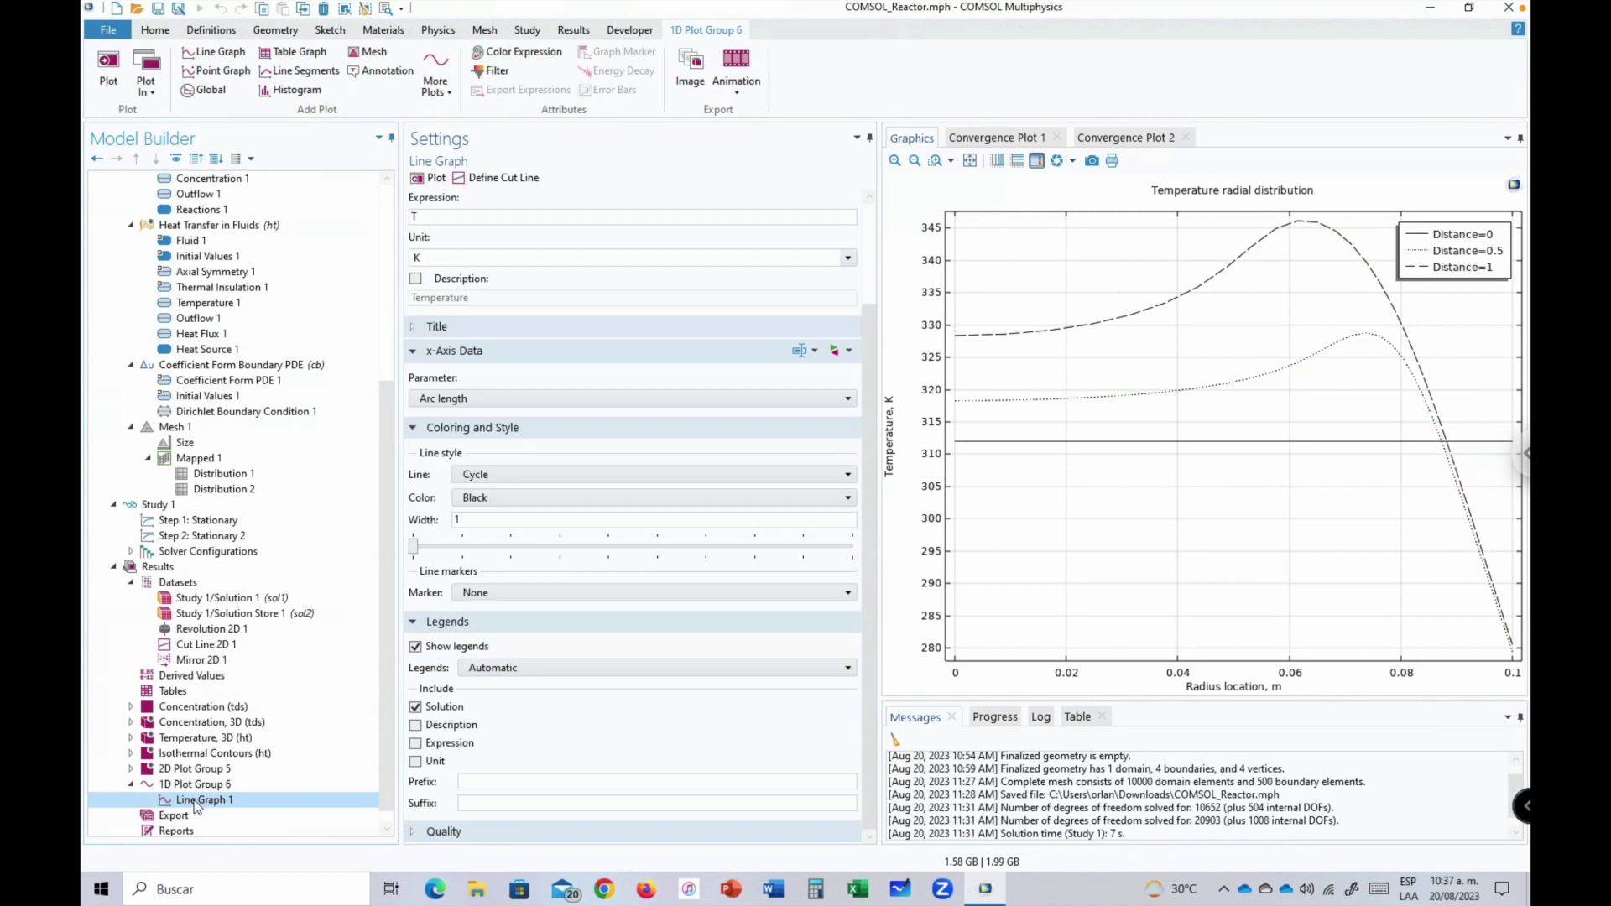
pyautogui.click(506, 671)
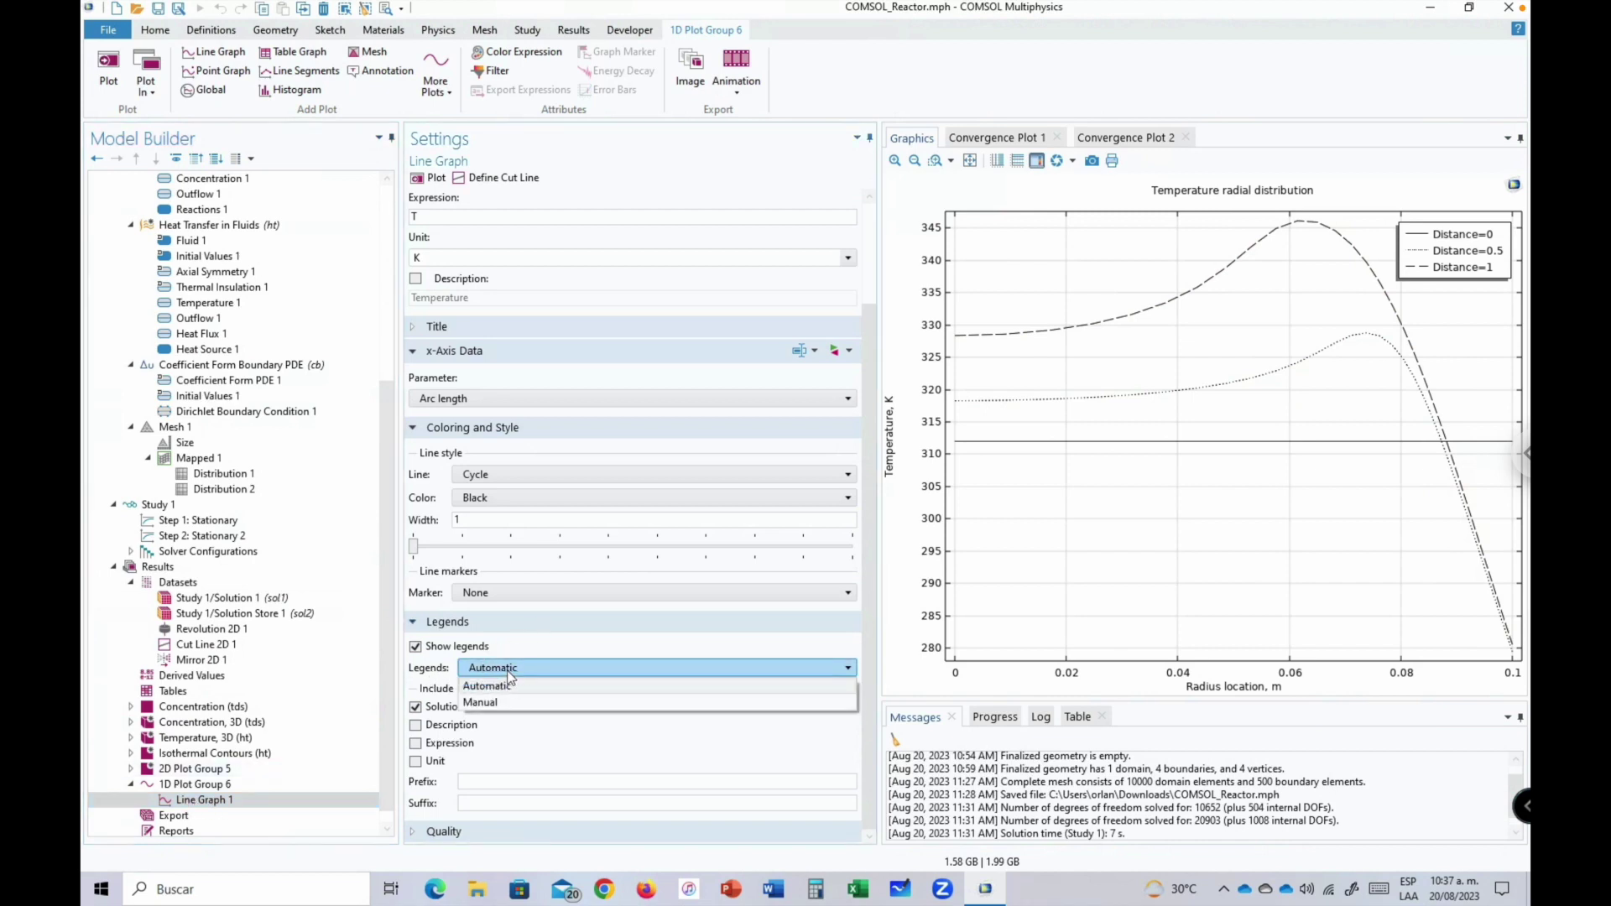
pyautogui.click(497, 701)
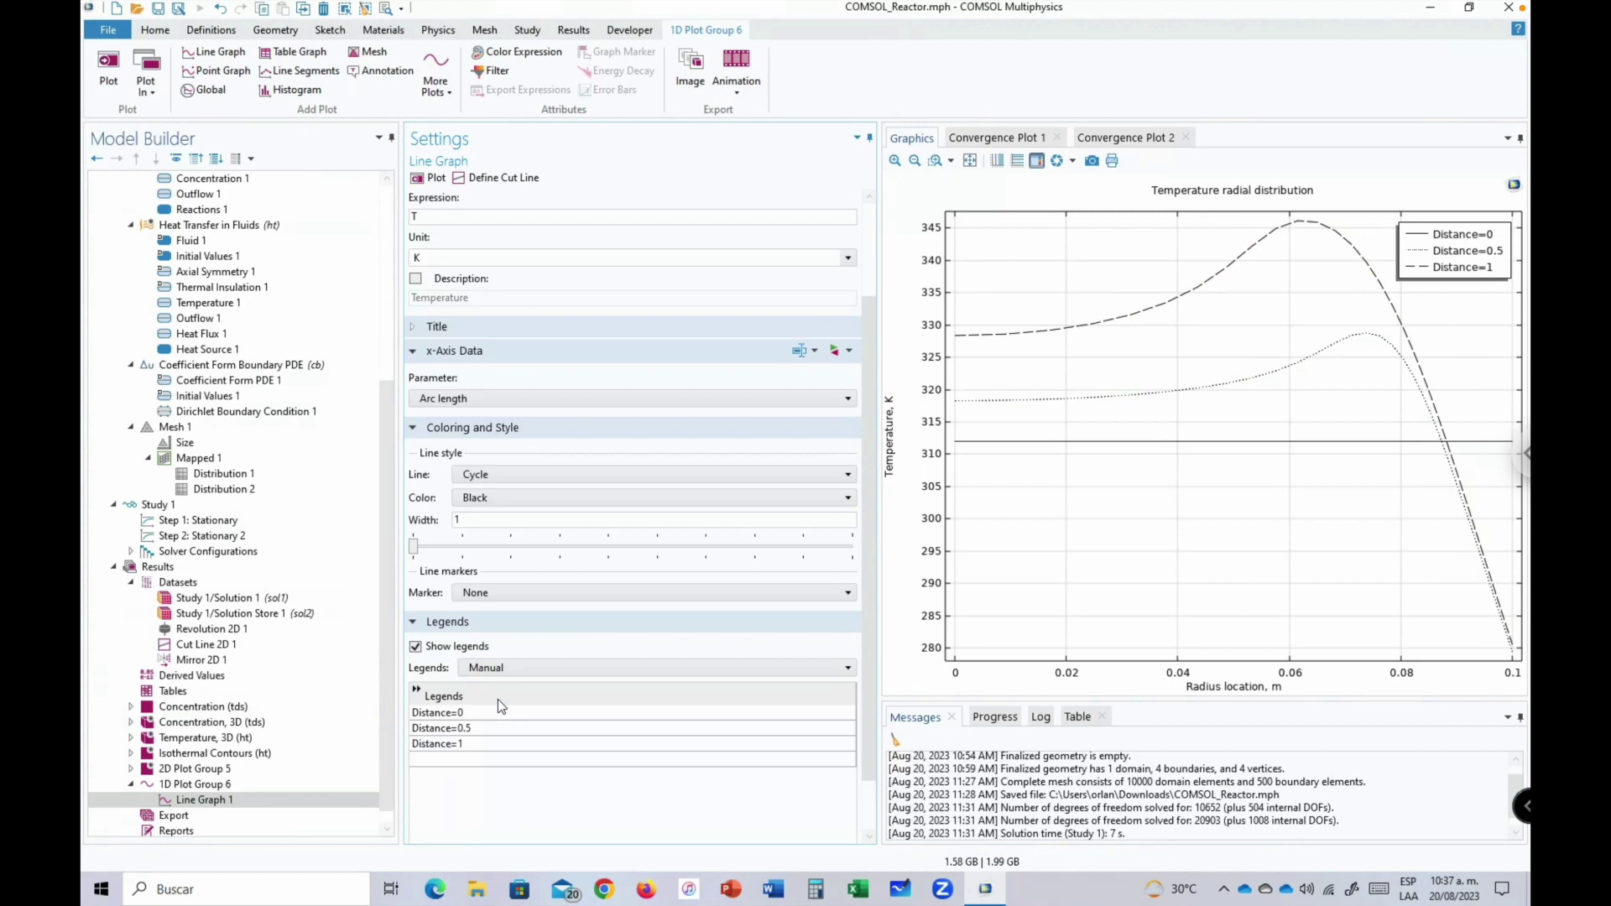
pyautogui.click(493, 714)
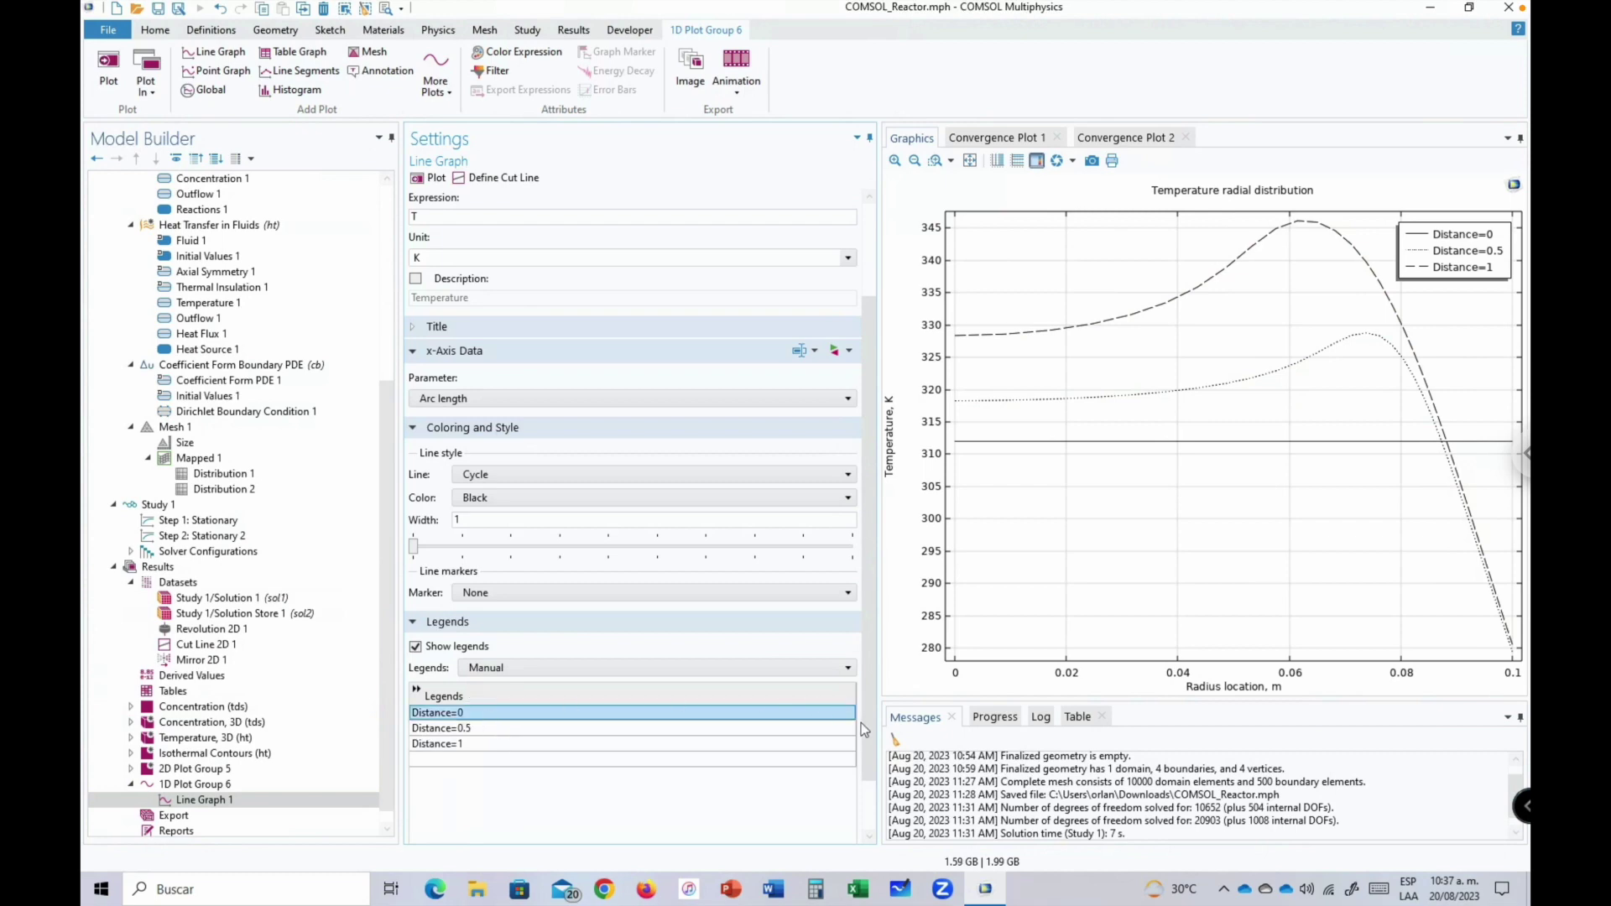
pyautogui.scroll(-2, 869, 713)
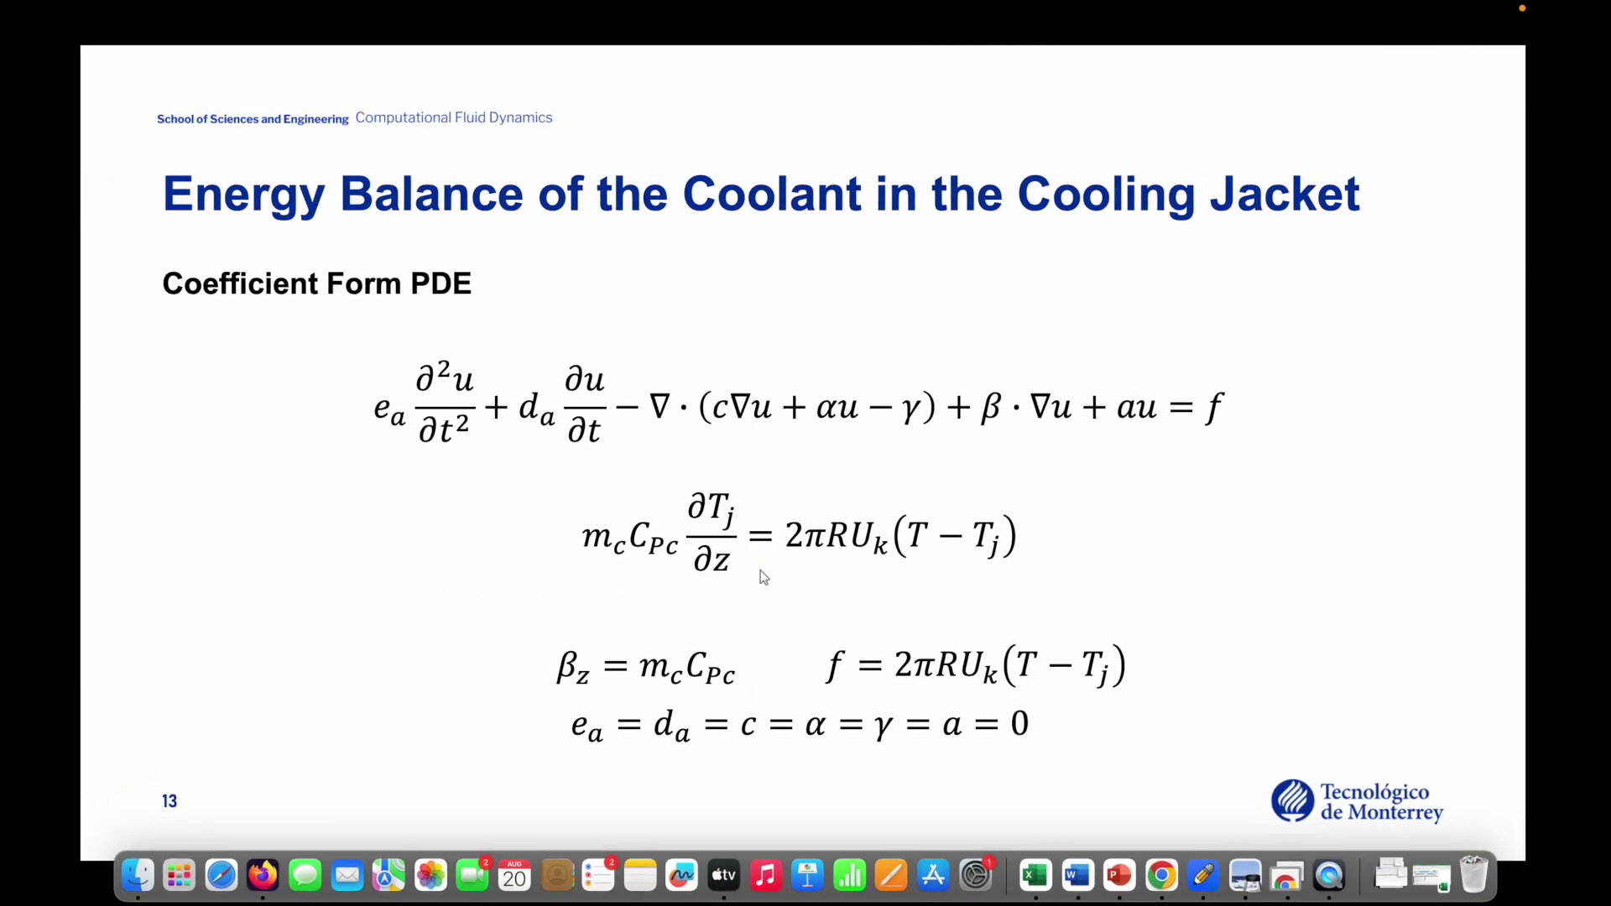
pyautogui.press('Right')
pyautogui.press('Right')
pyautogui.press('Right')
pyautogui.press('Right')
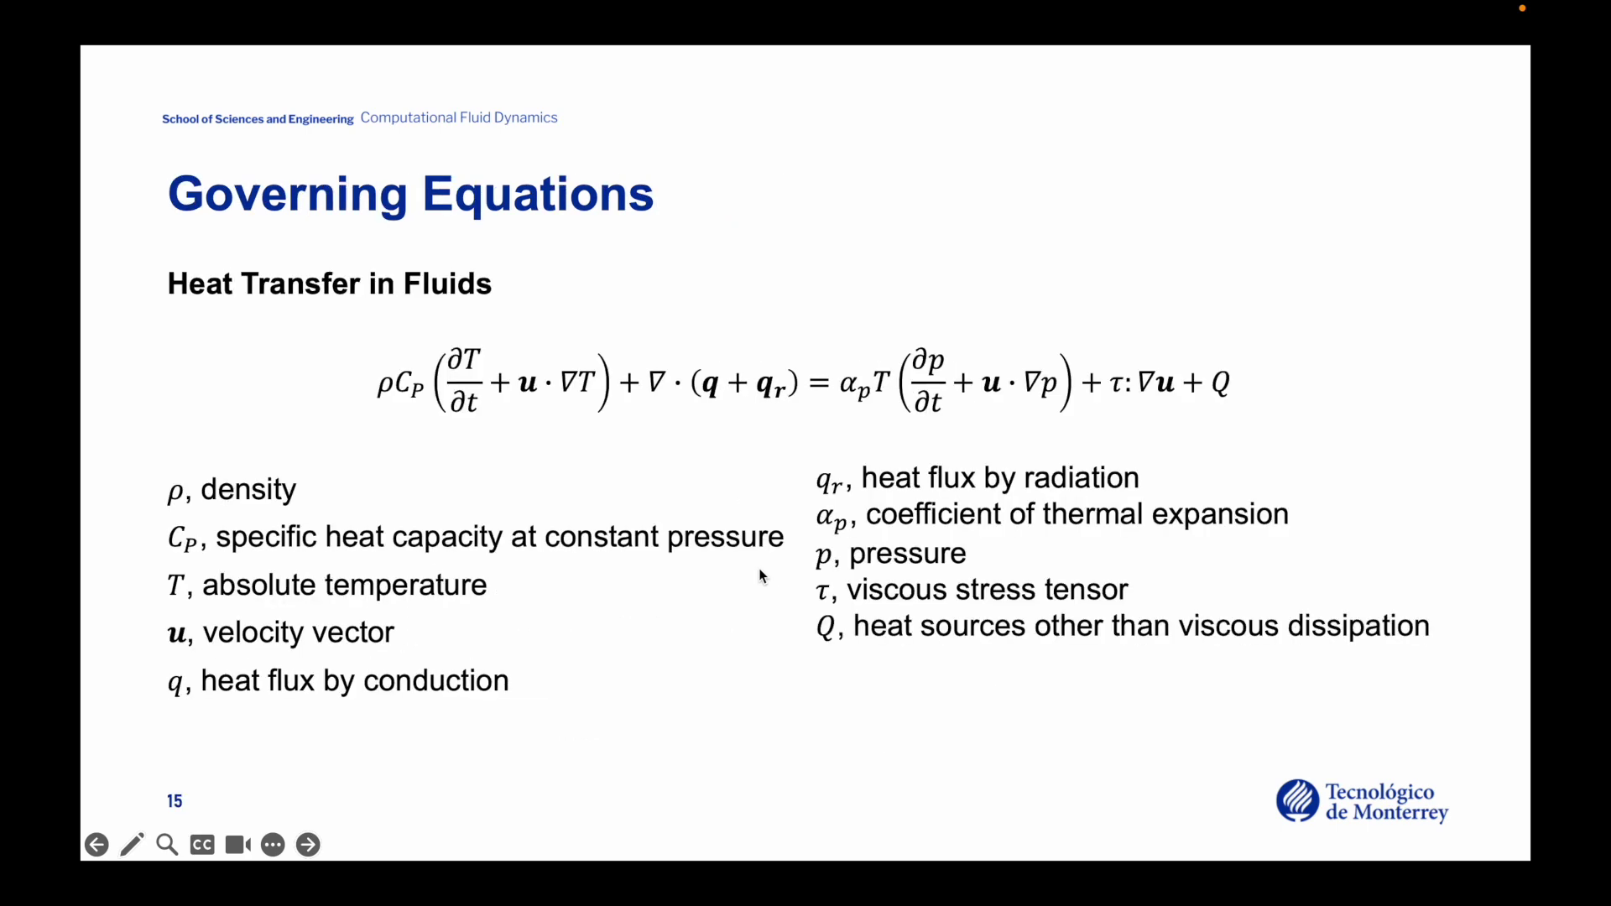
pyautogui.press('Right')
pyautogui.press('Right')
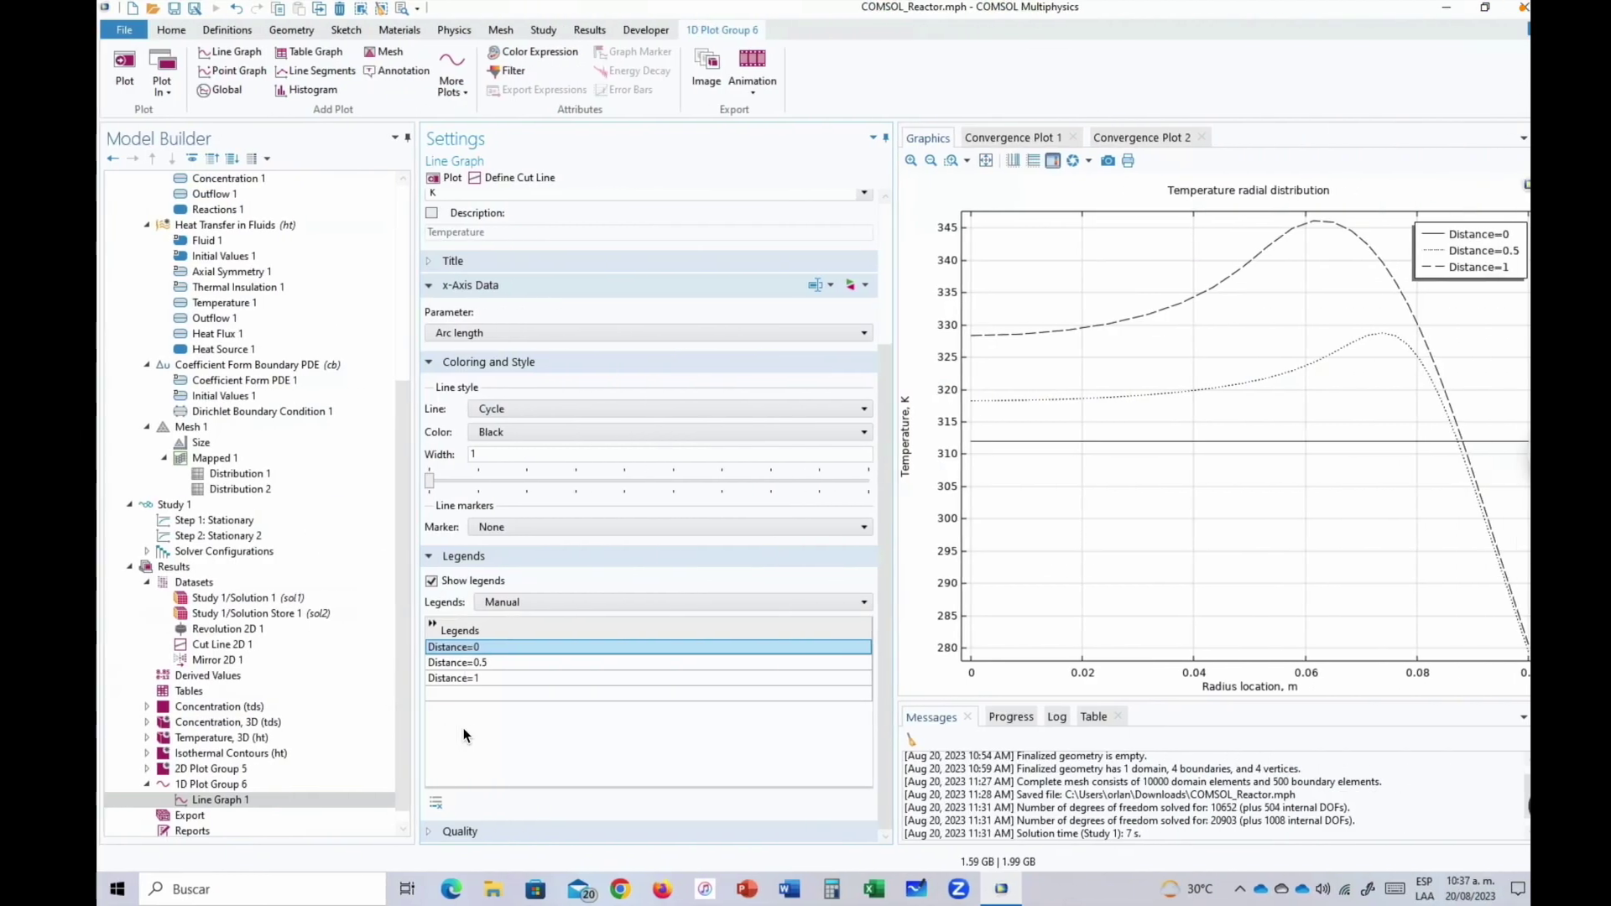
# Rename the line graph's three legend entries, in order, to Inlet, Half Axial Location and Outlet.
pyautogui.write('Inlet')
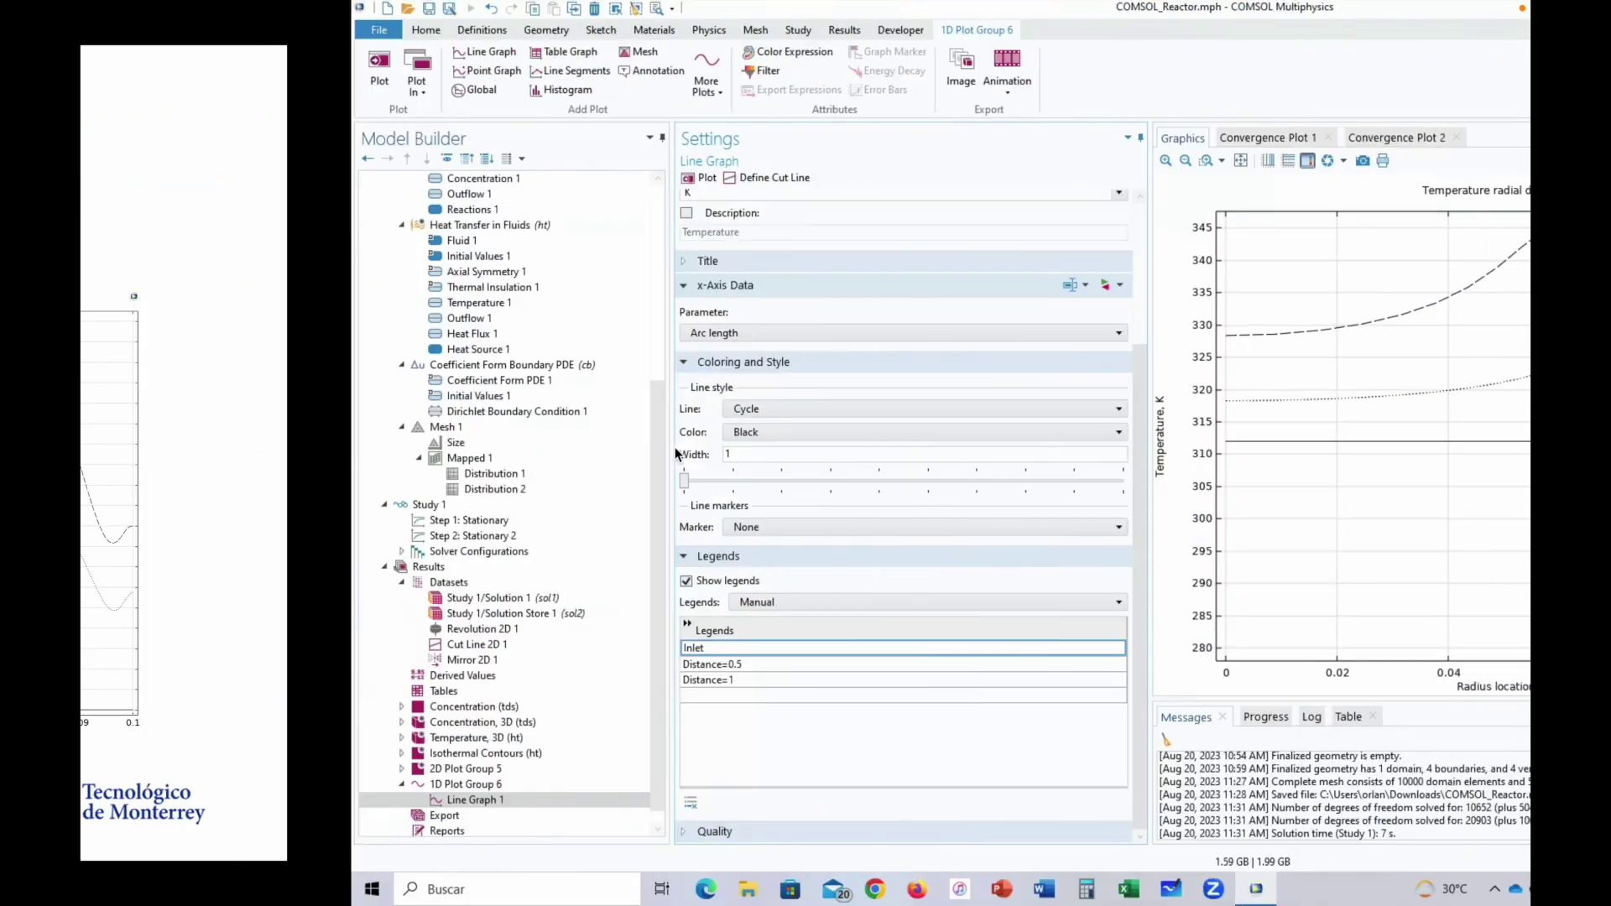
pyautogui.click(878, 663)
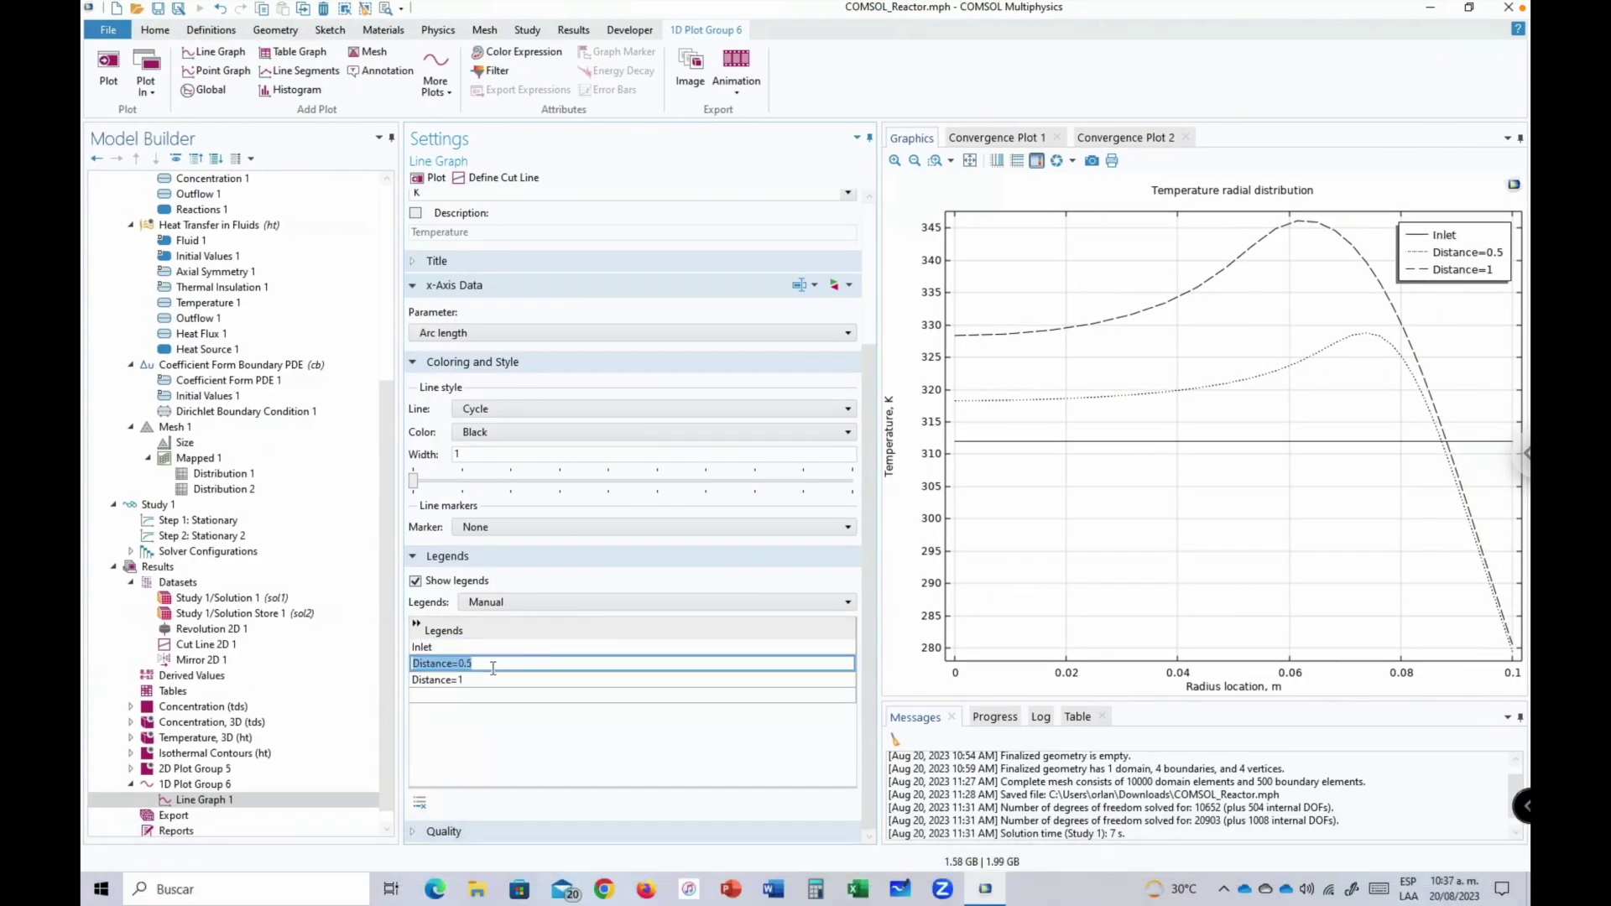
pyautogui.write('Half Axial Location')
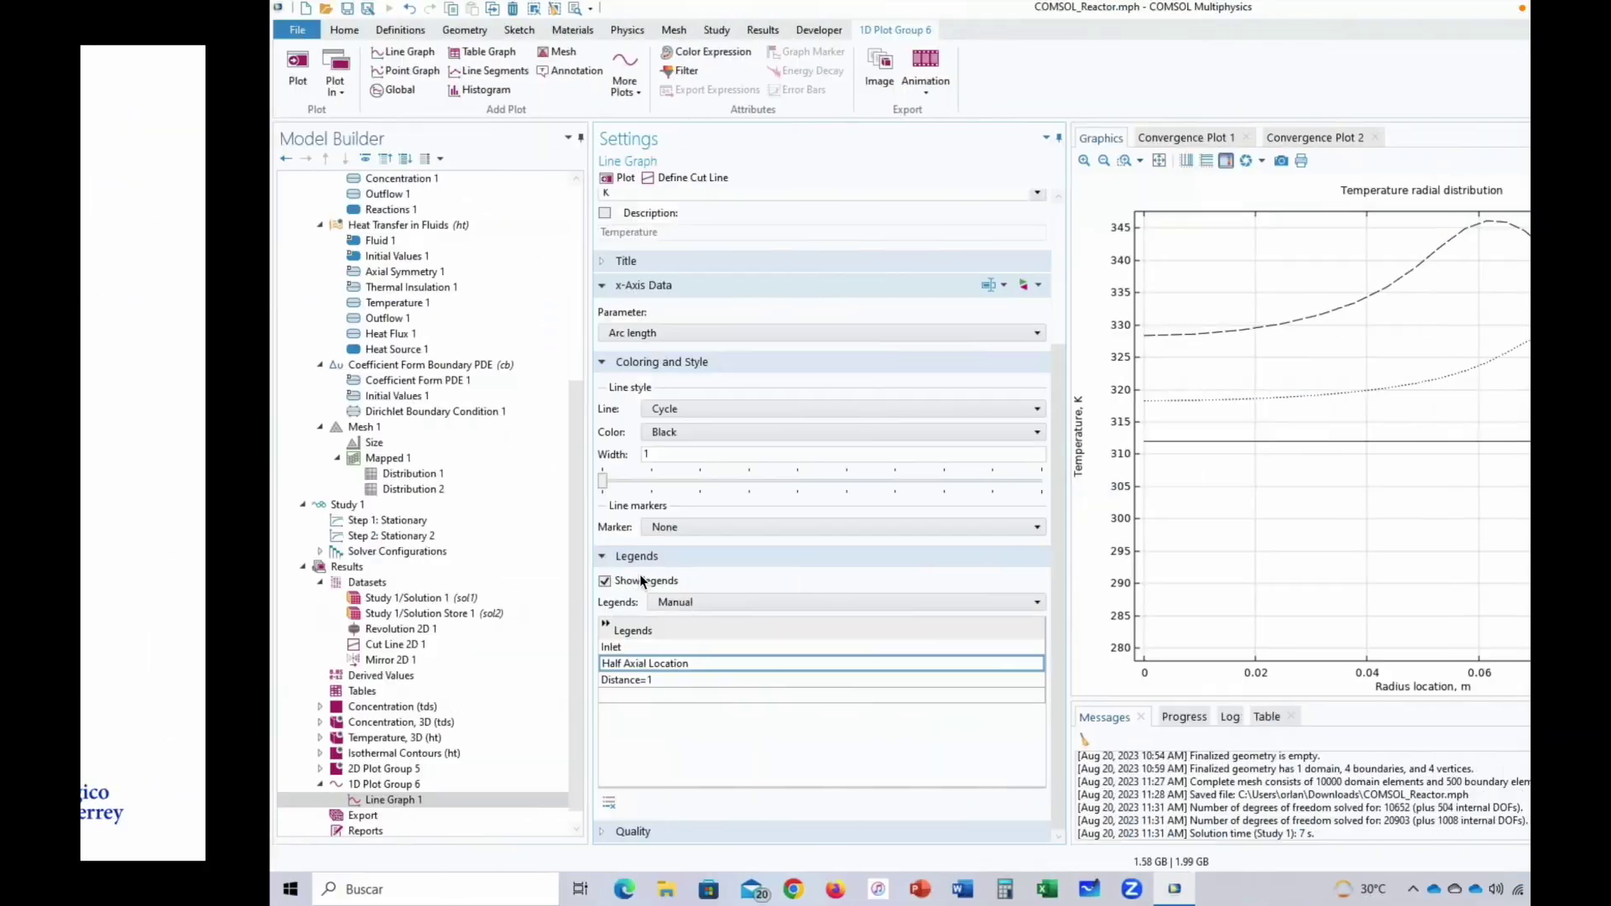
pyautogui.click(681, 681)
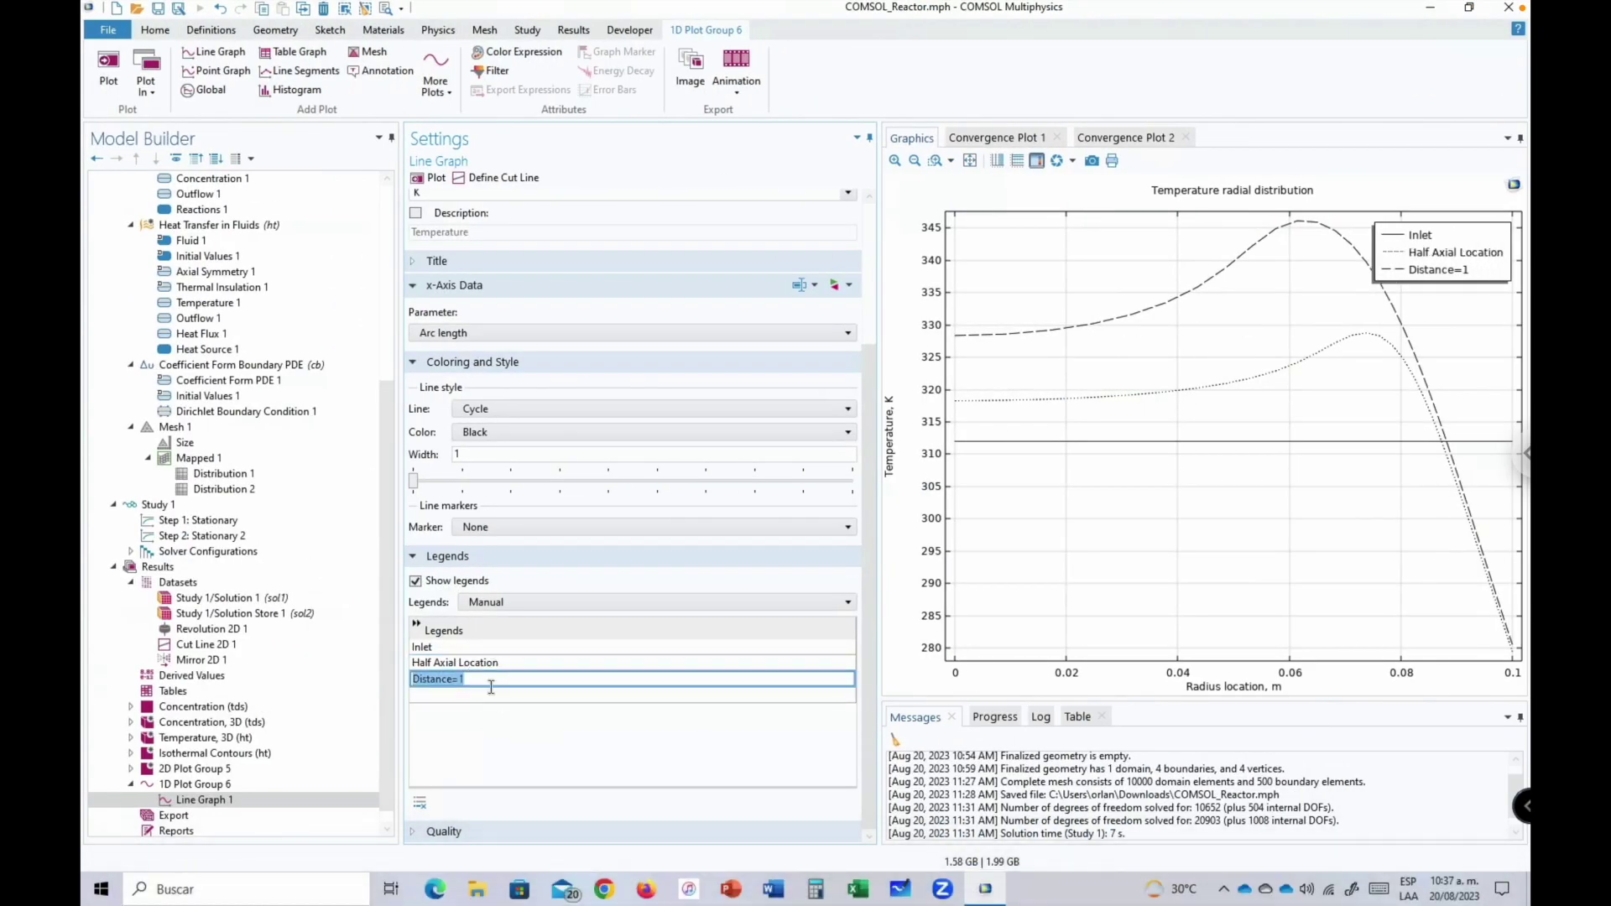
pyautogui.write('Outlet')
pyautogui.click(488, 740)
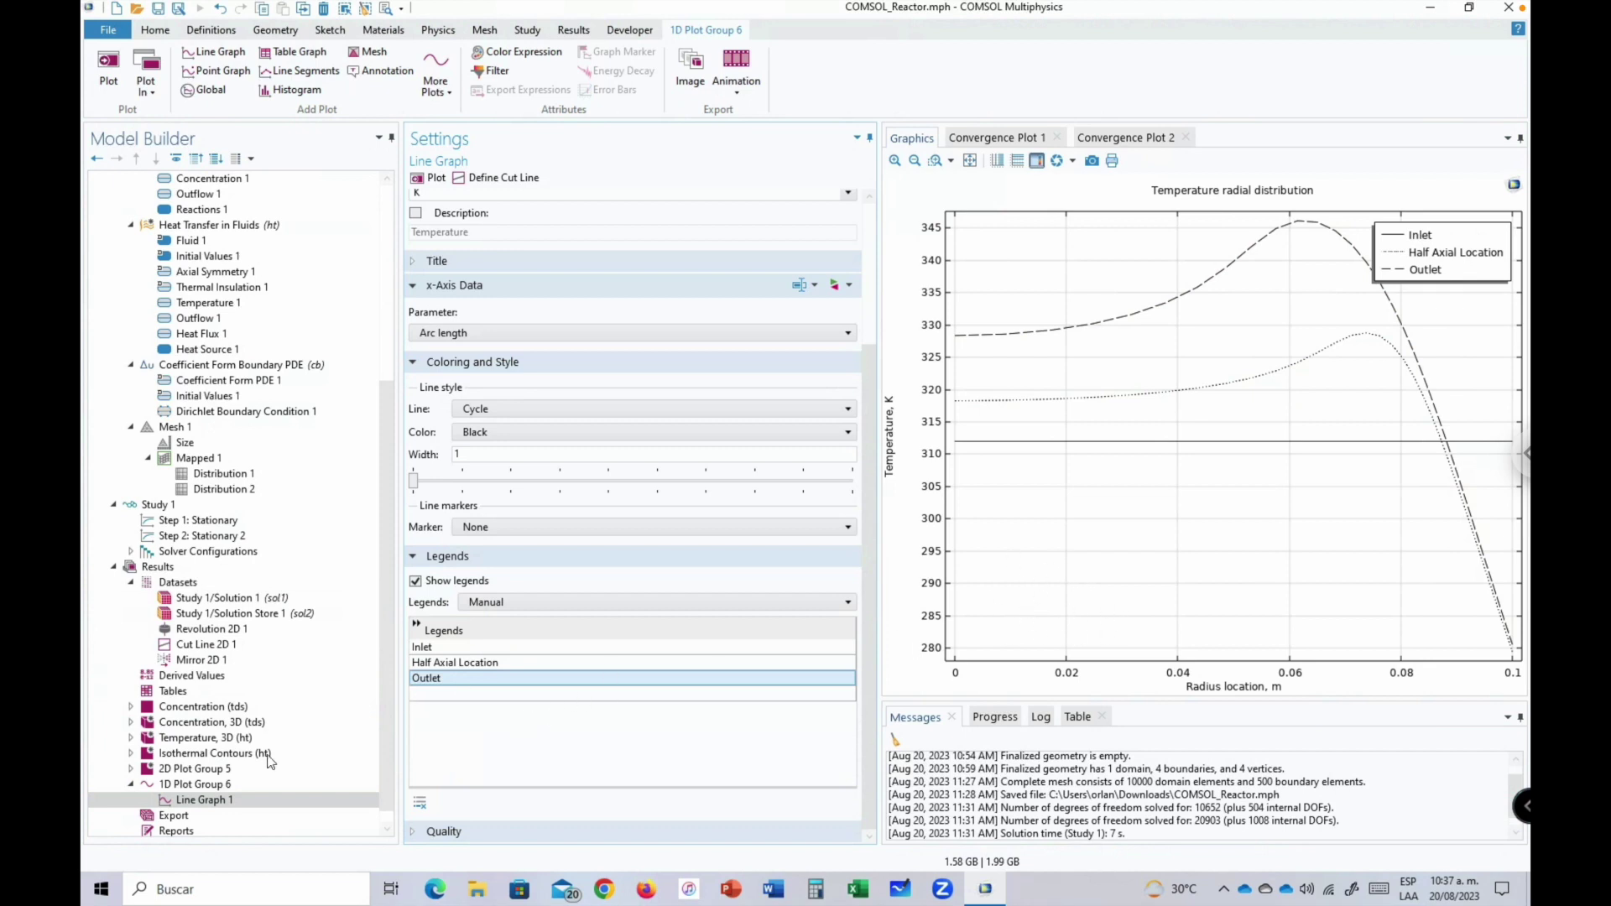
# Set the legend position of the 1D plot group to Lower left.
pyautogui.click(173, 785)
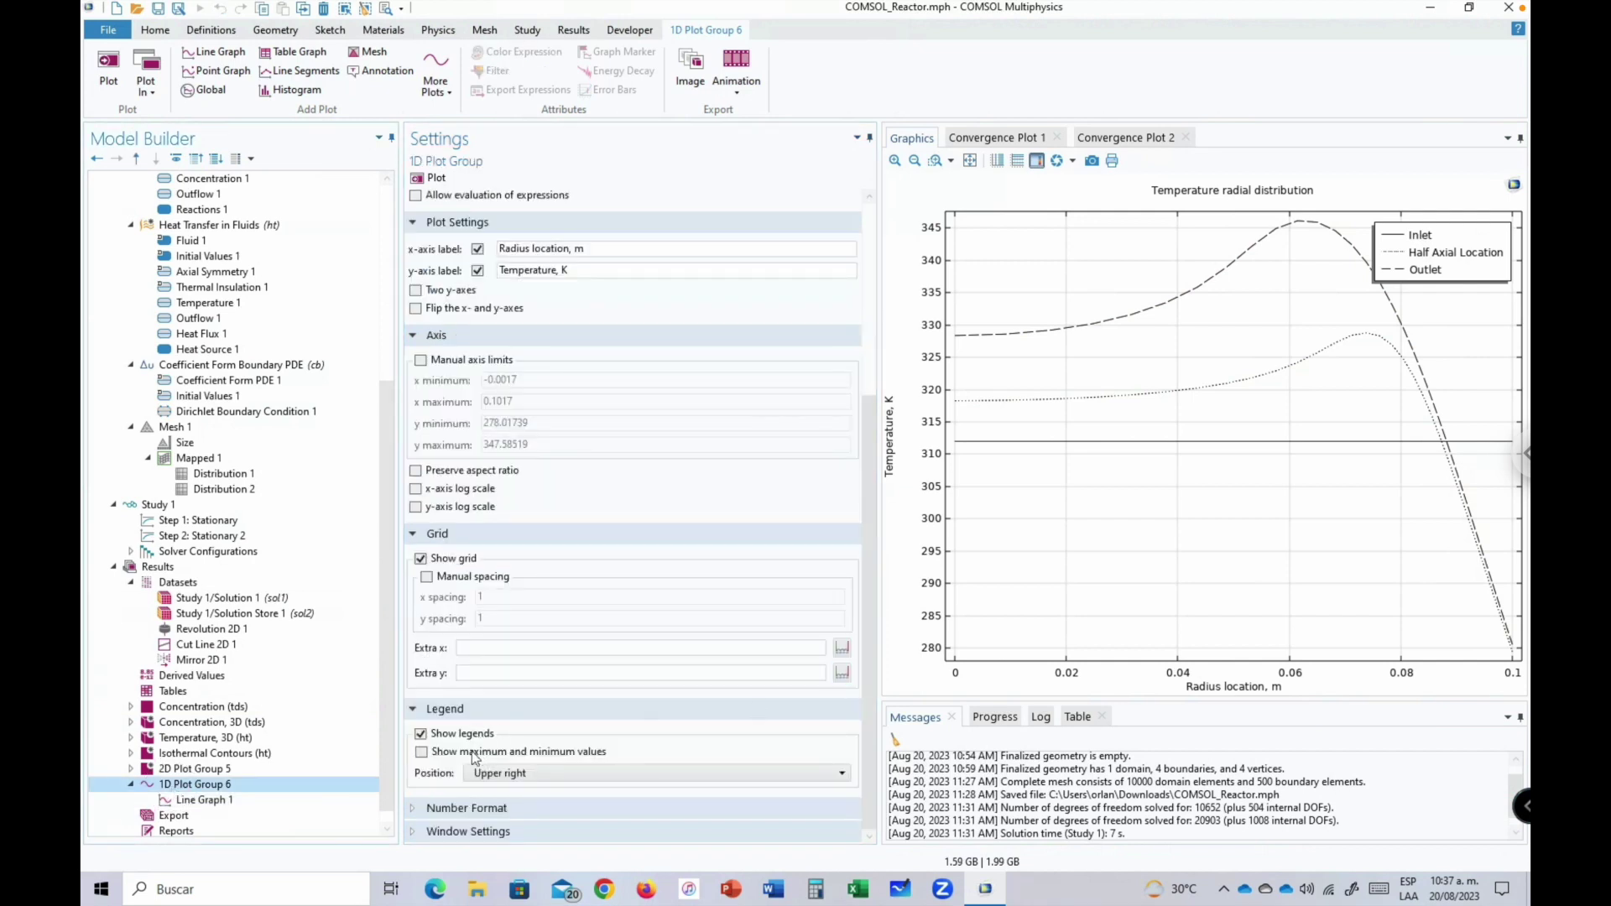
pyautogui.click(468, 773)
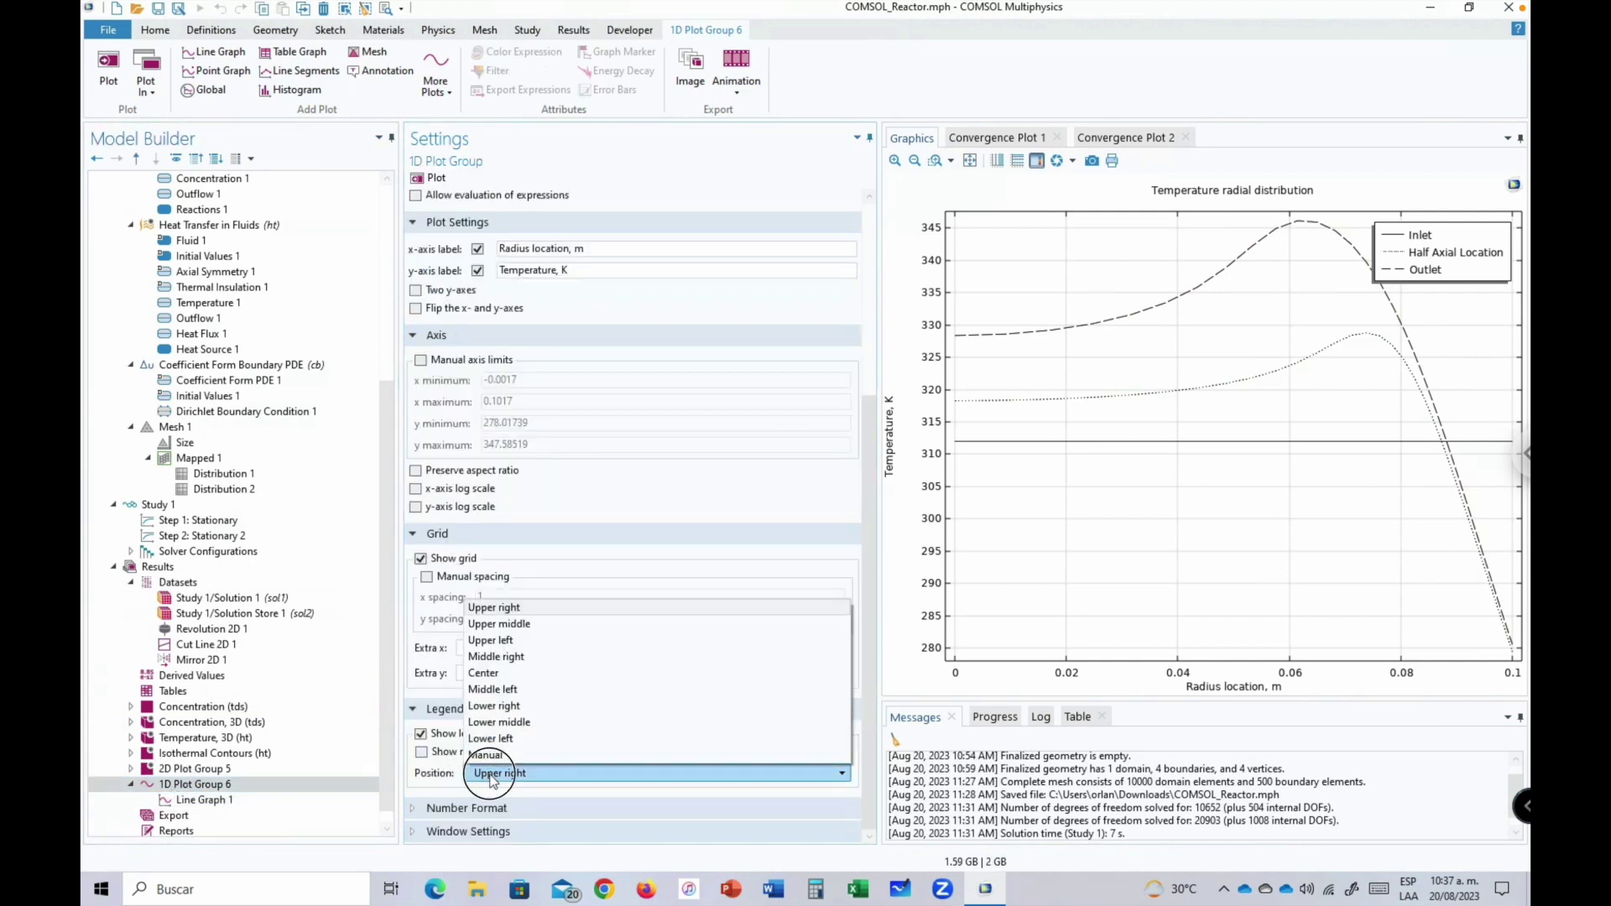
pyautogui.click(507, 738)
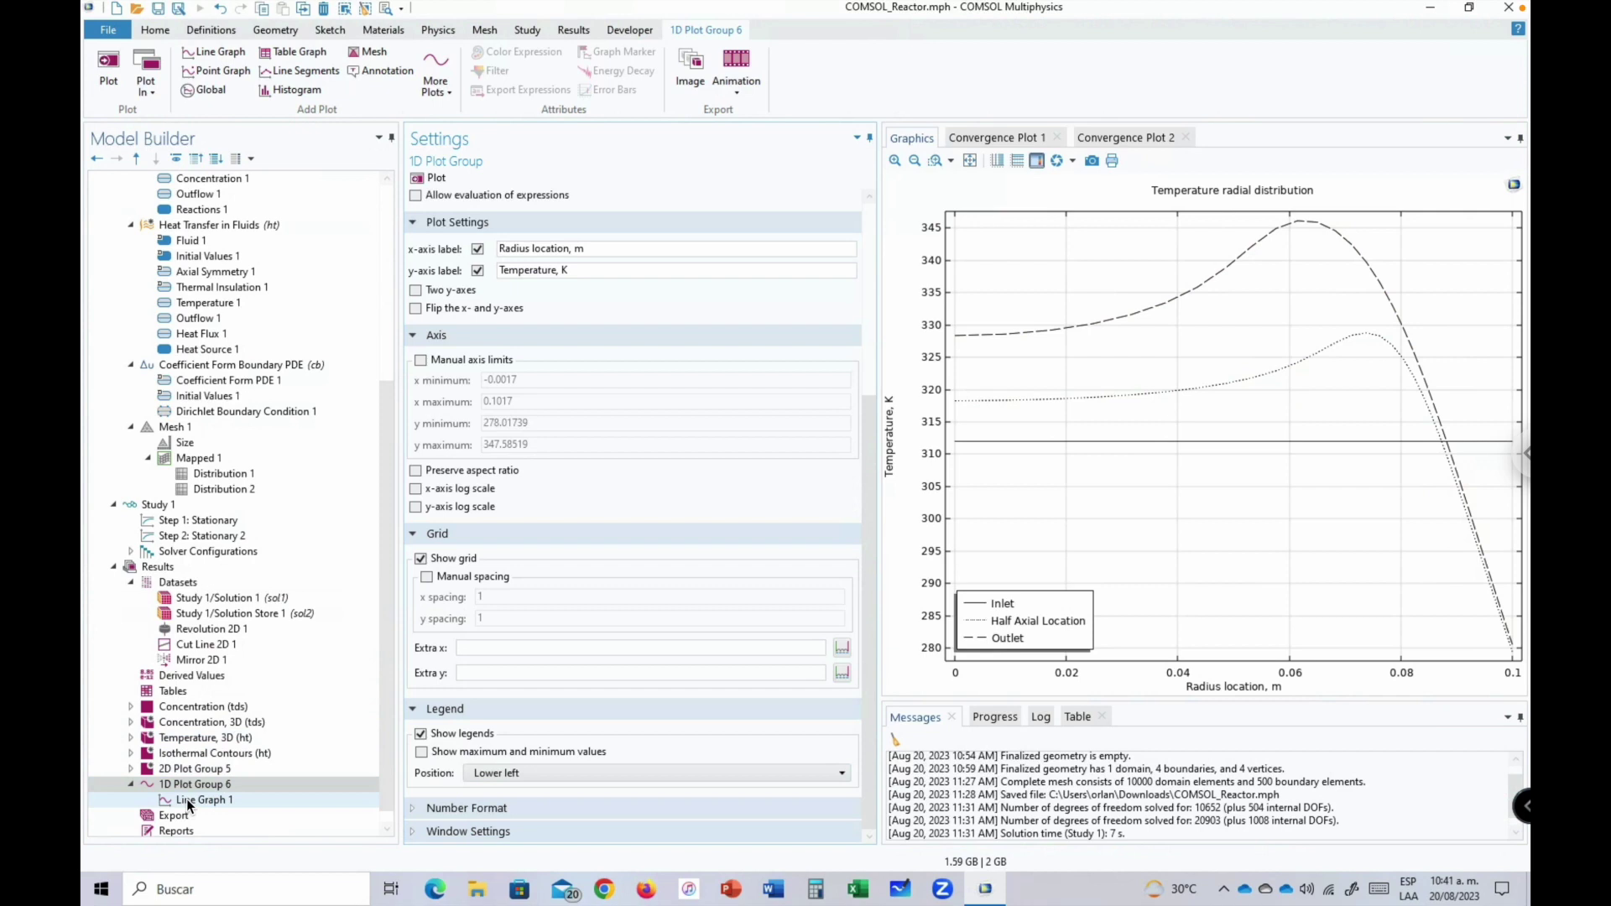
# Label the 1D plot group Radial Temperature Profiles and replot it.
pyautogui.click(200, 799)
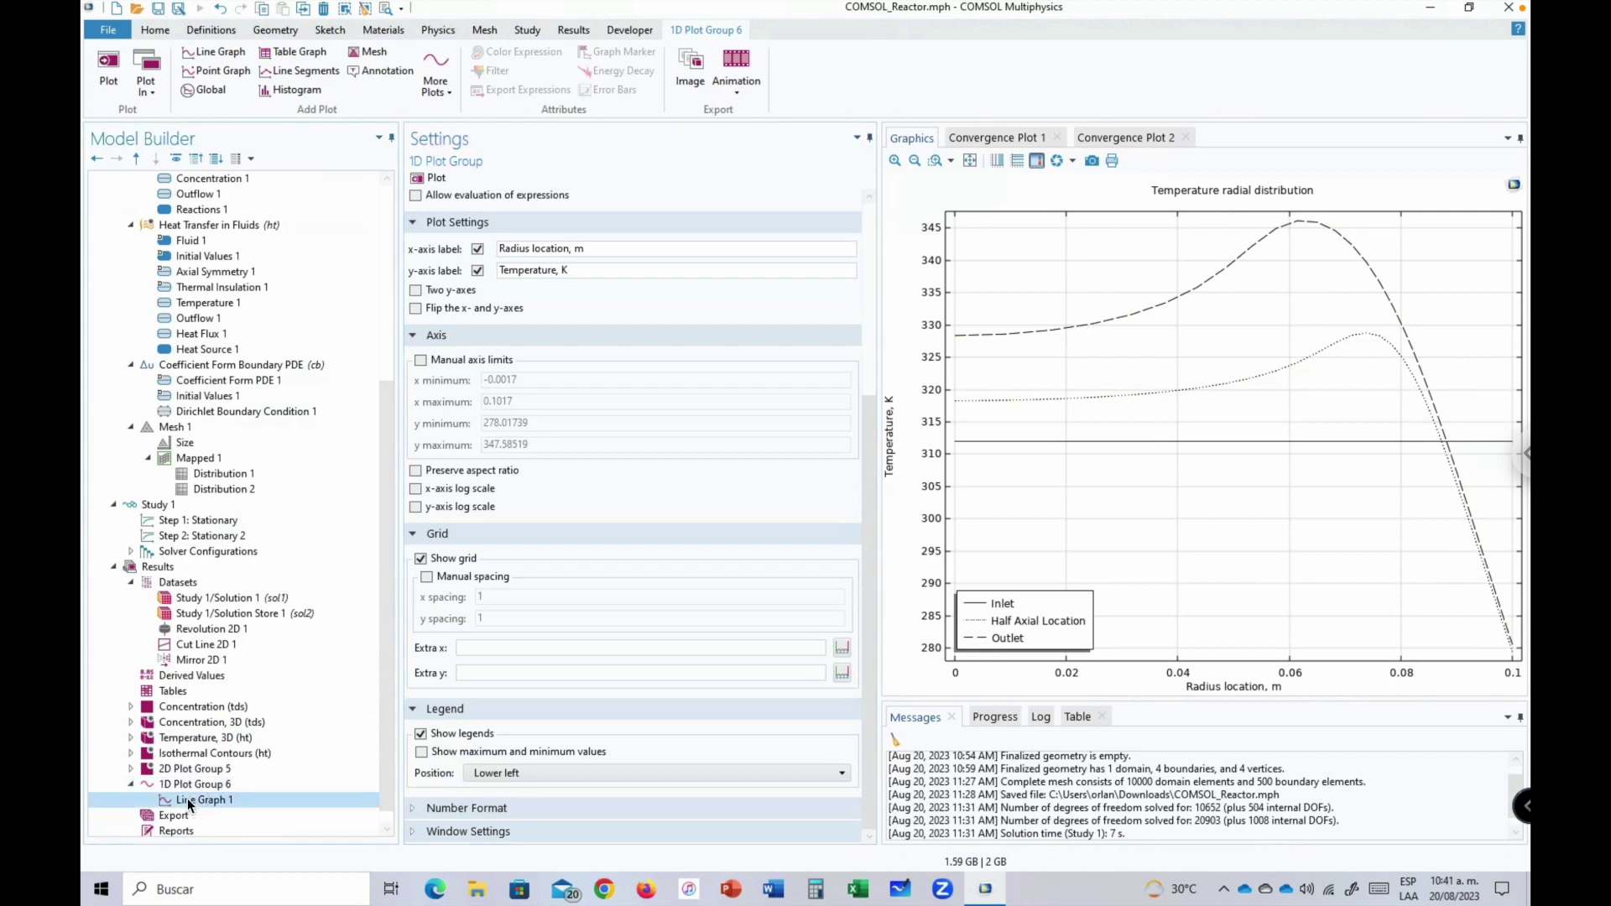
pyautogui.click(193, 785)
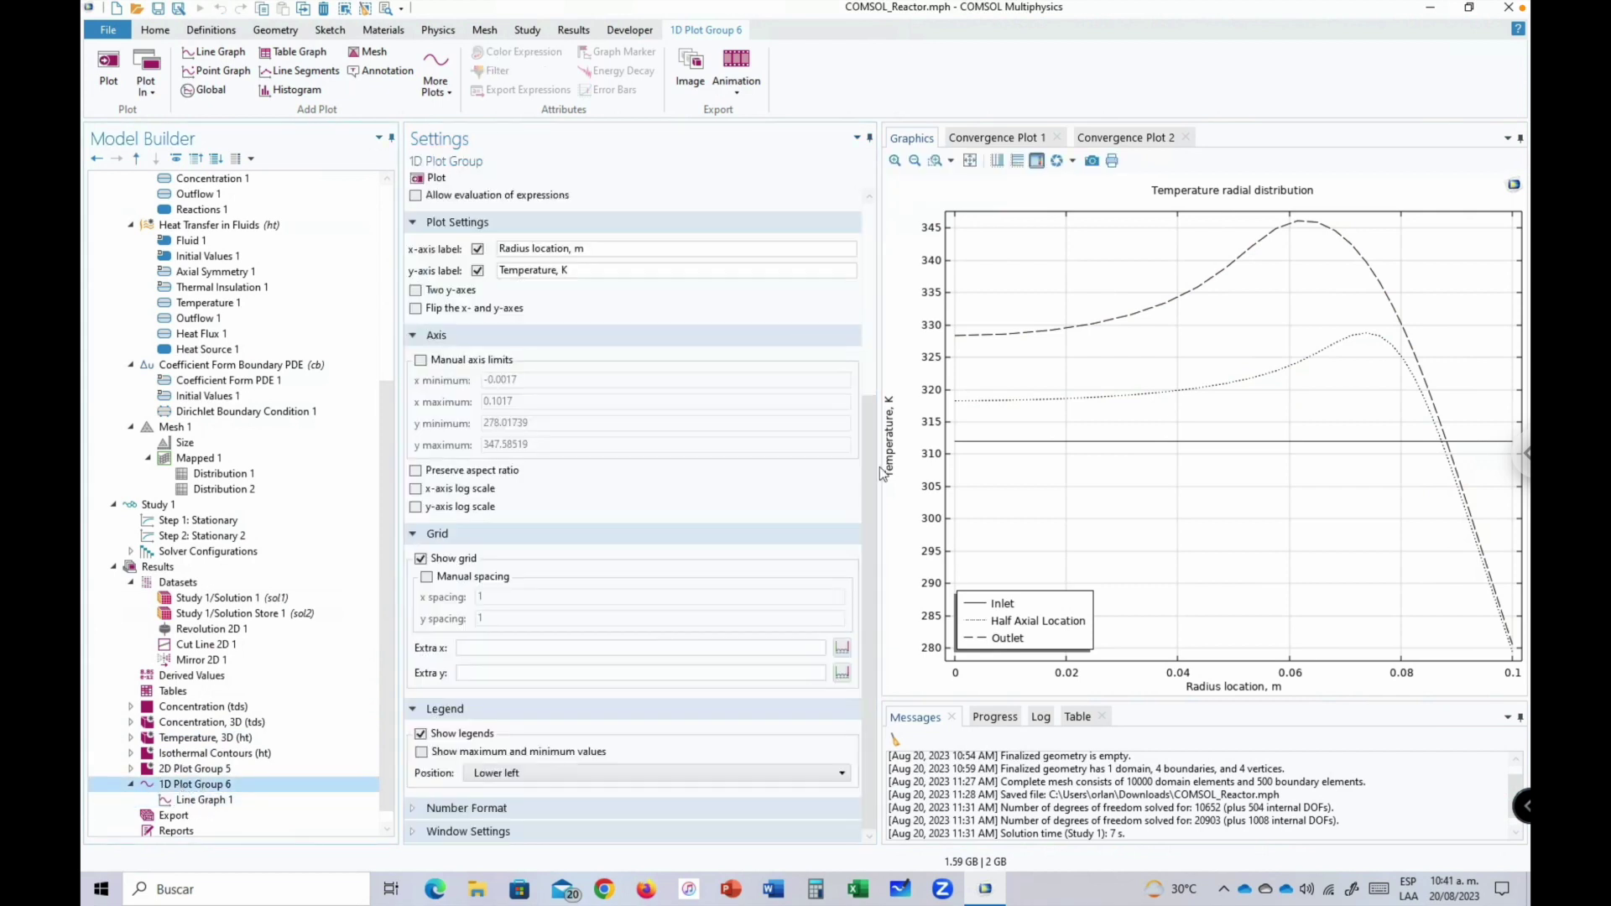
pyautogui.moveTo(870, 491); pyautogui.dragTo(835, 250)
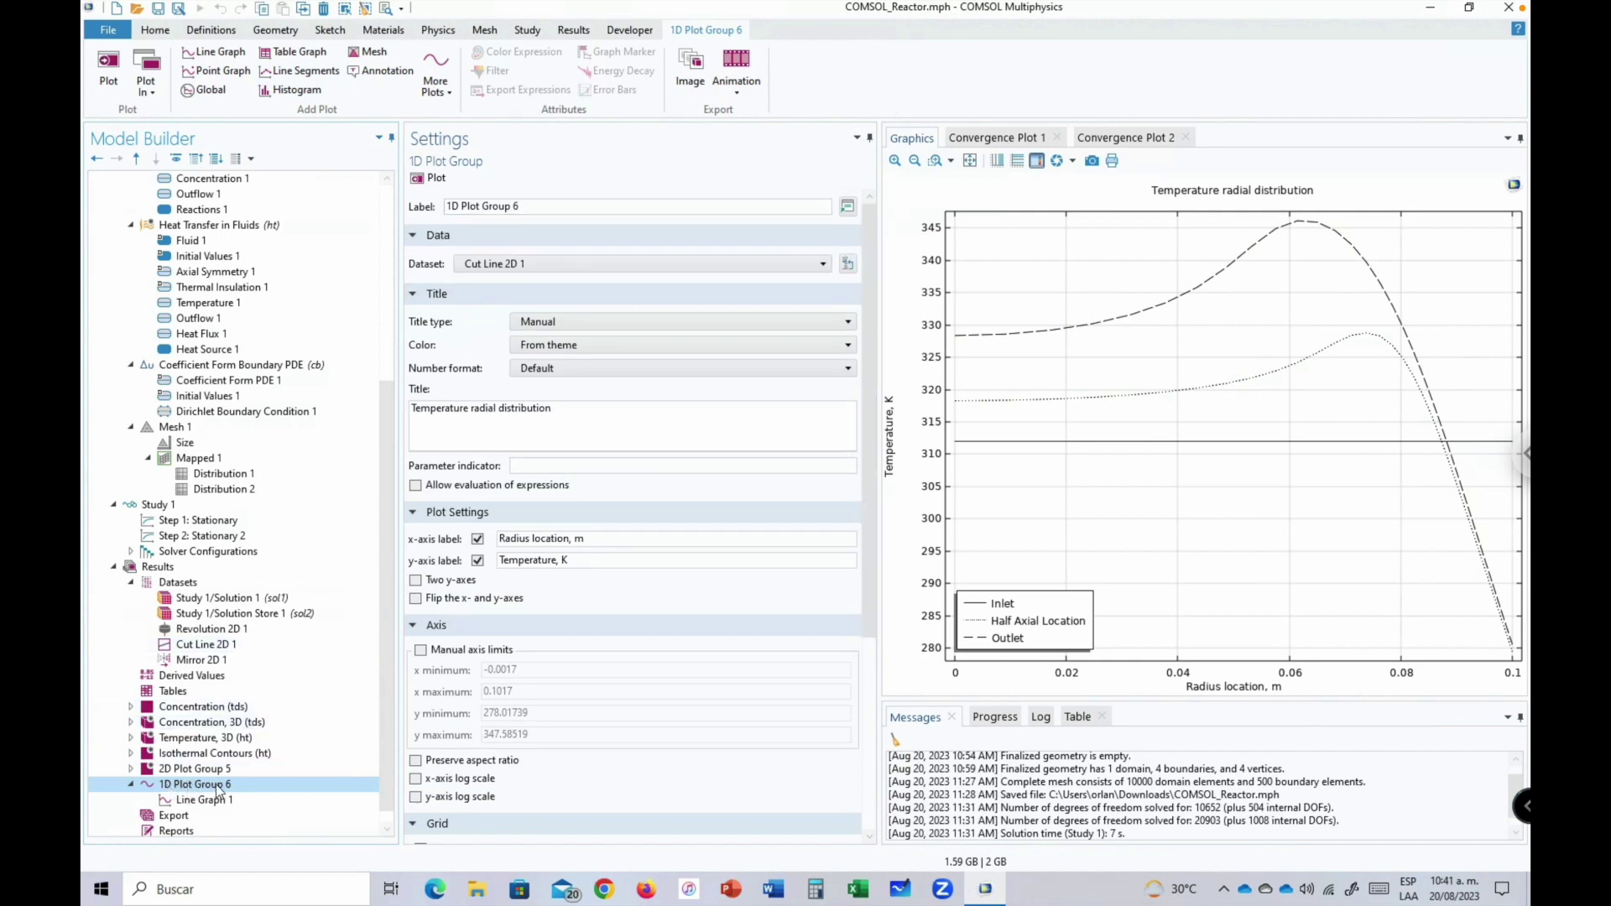
pyautogui.tripleClick(532, 210)
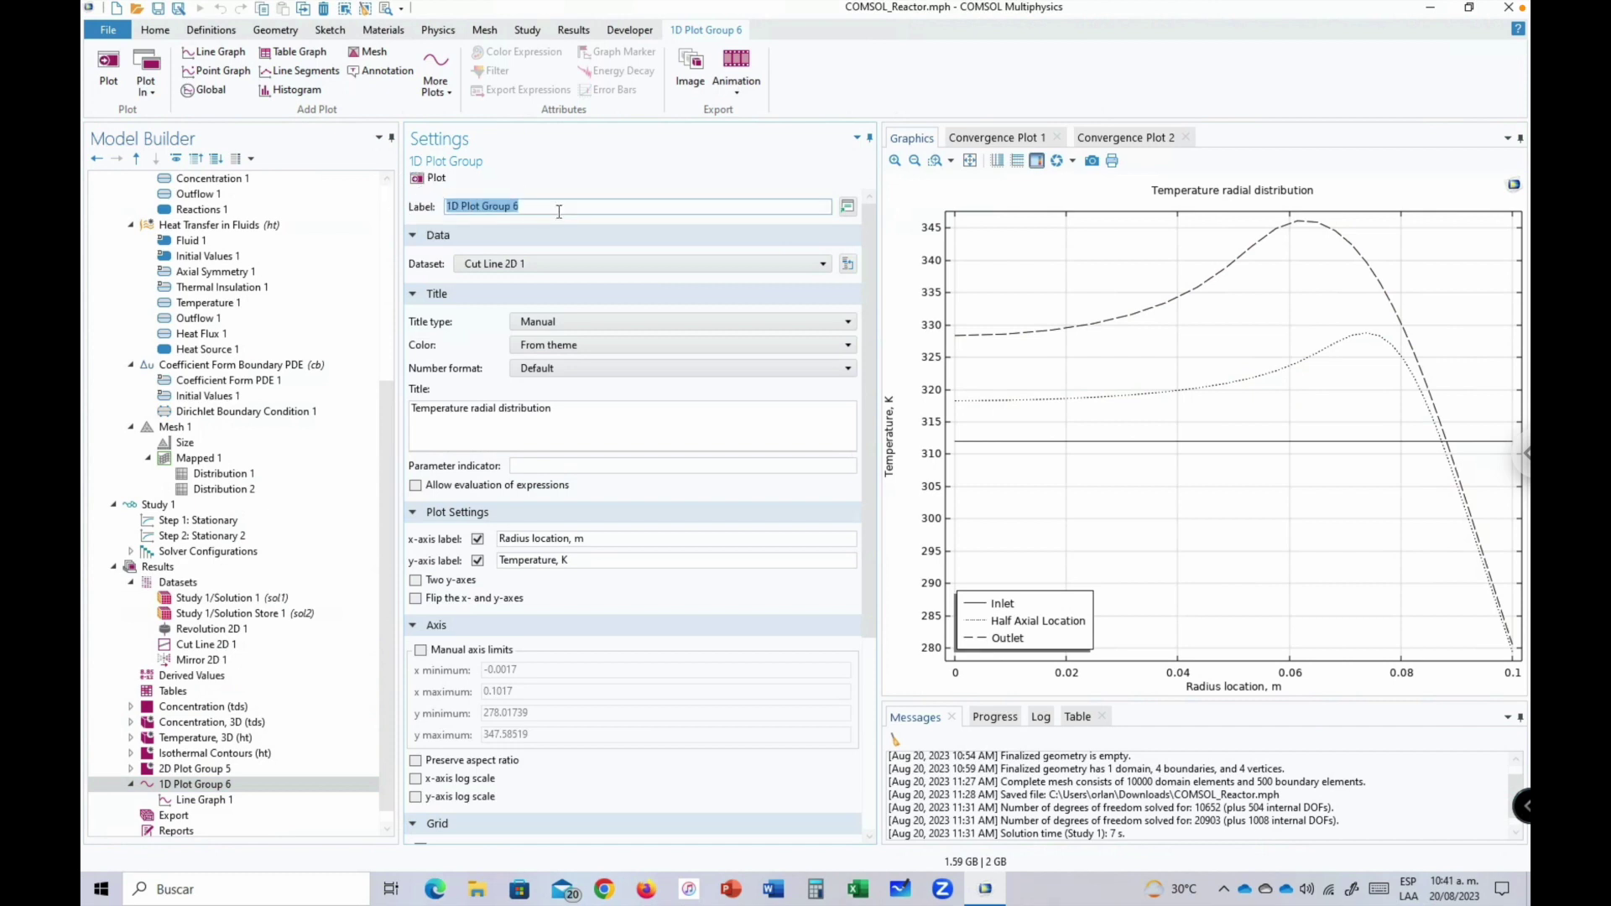
pyautogui.press('BackSpace')
pyautogui.write('Radial Temperature Profiles')
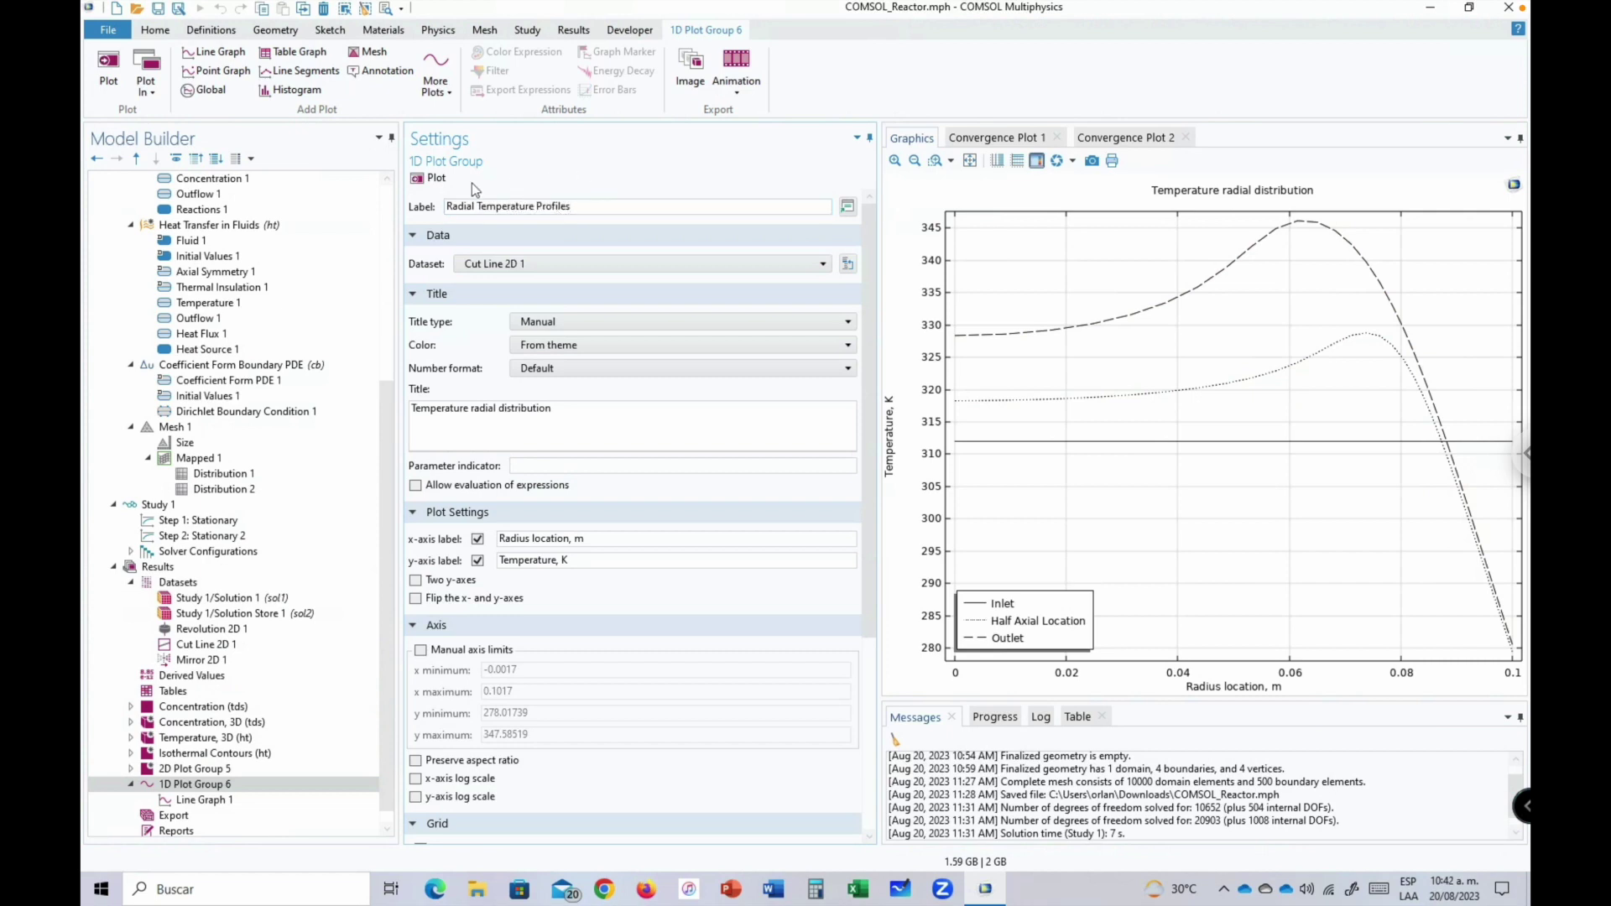
pyautogui.click(435, 178)
pyautogui.click(189, 789)
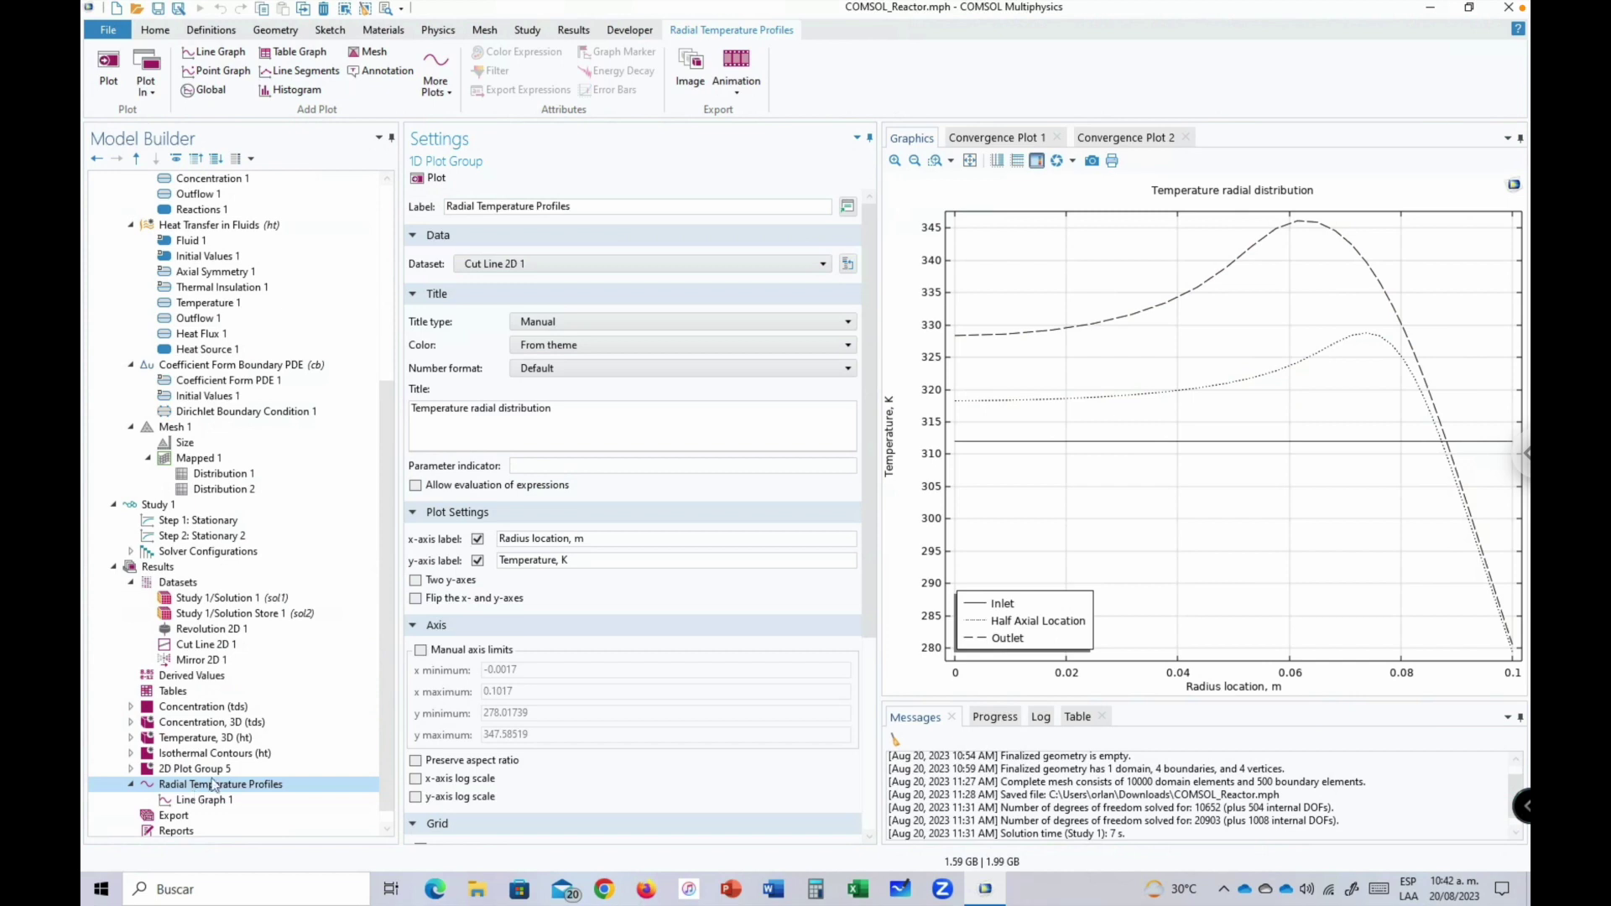
# Change the radial temperature plot group's label to Temperature, 1D.
pyautogui.moveTo(574, 209); pyautogui.dragTo(441, 216)
pyautogui.write('Temperature, 1D')
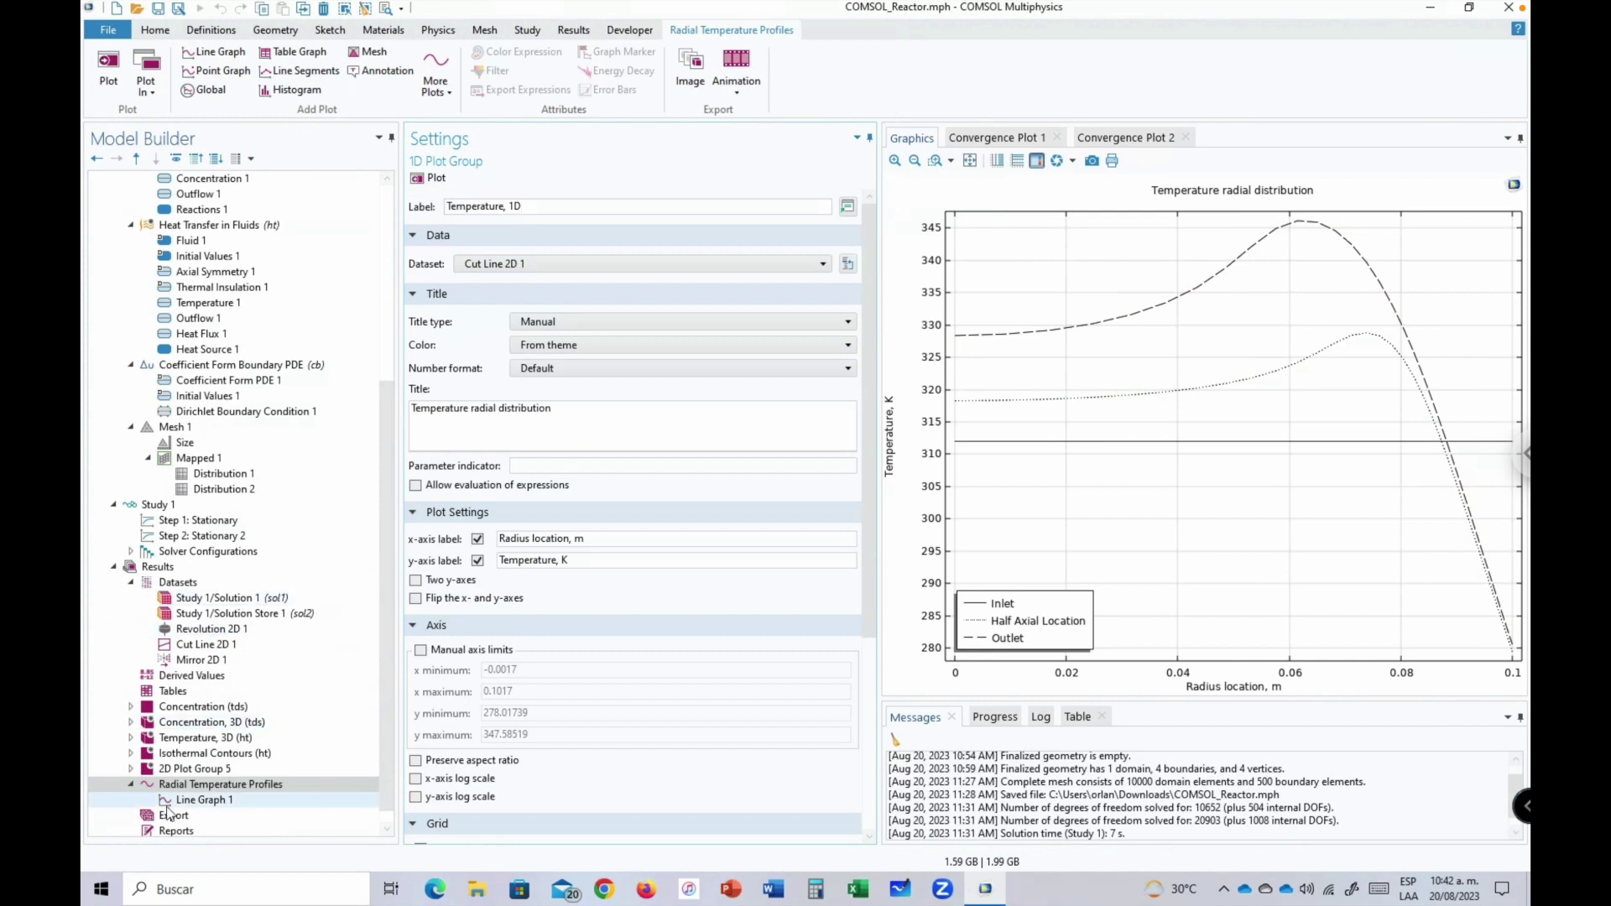
pyautogui.click(200, 799)
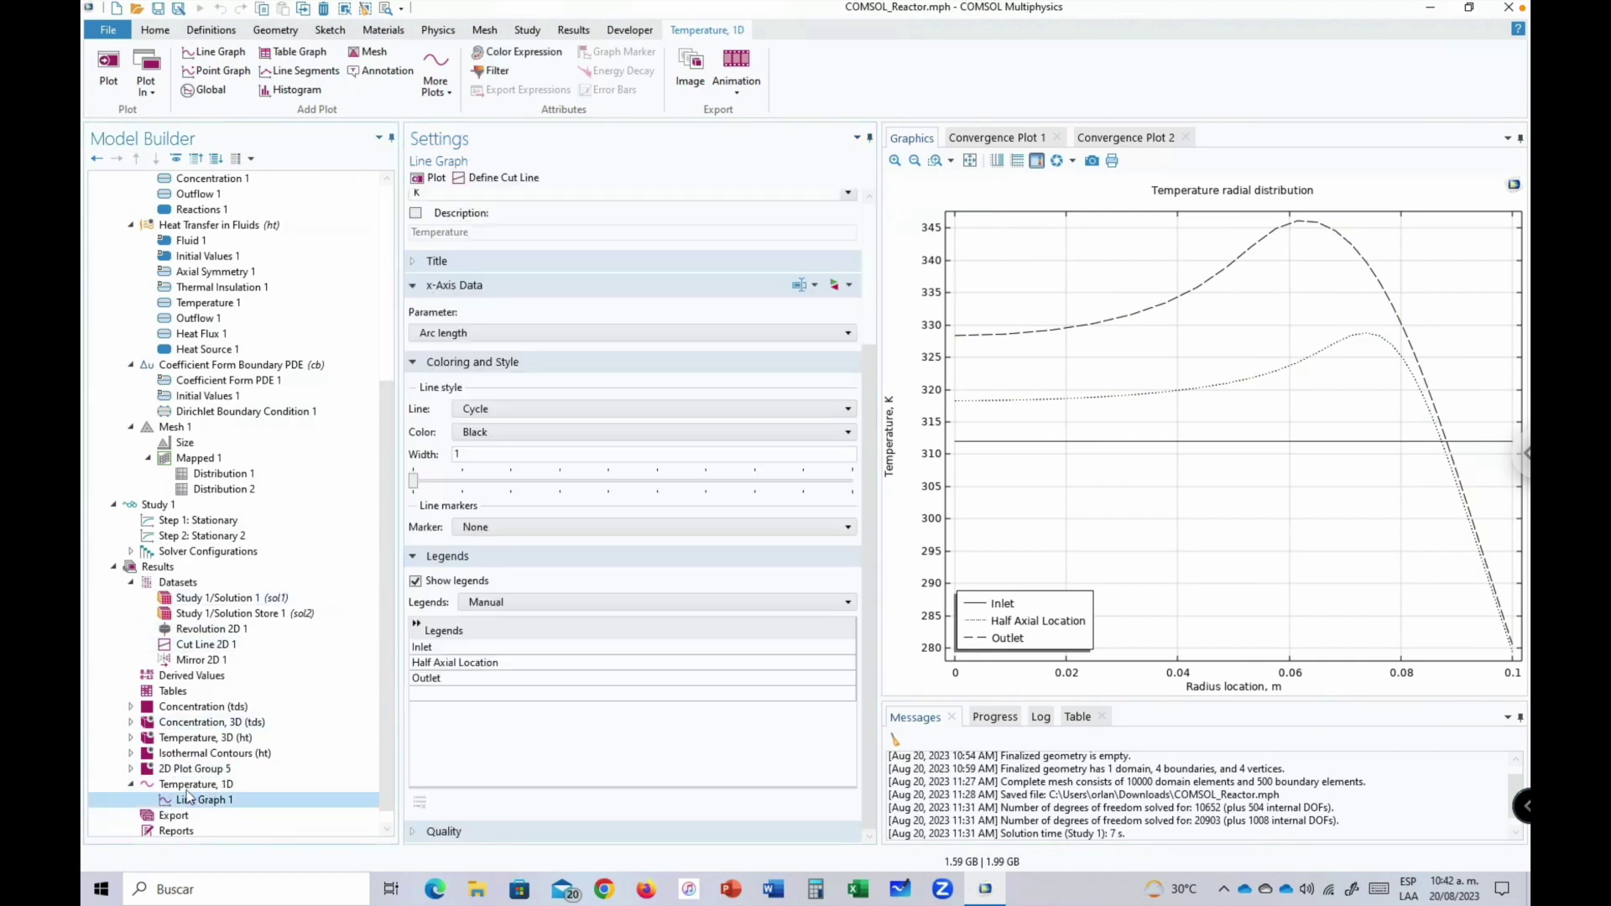
# Duplicate the Temperature, 1D plot group.
pyautogui.click(184, 787)
pyautogui.rightClick(183, 787)
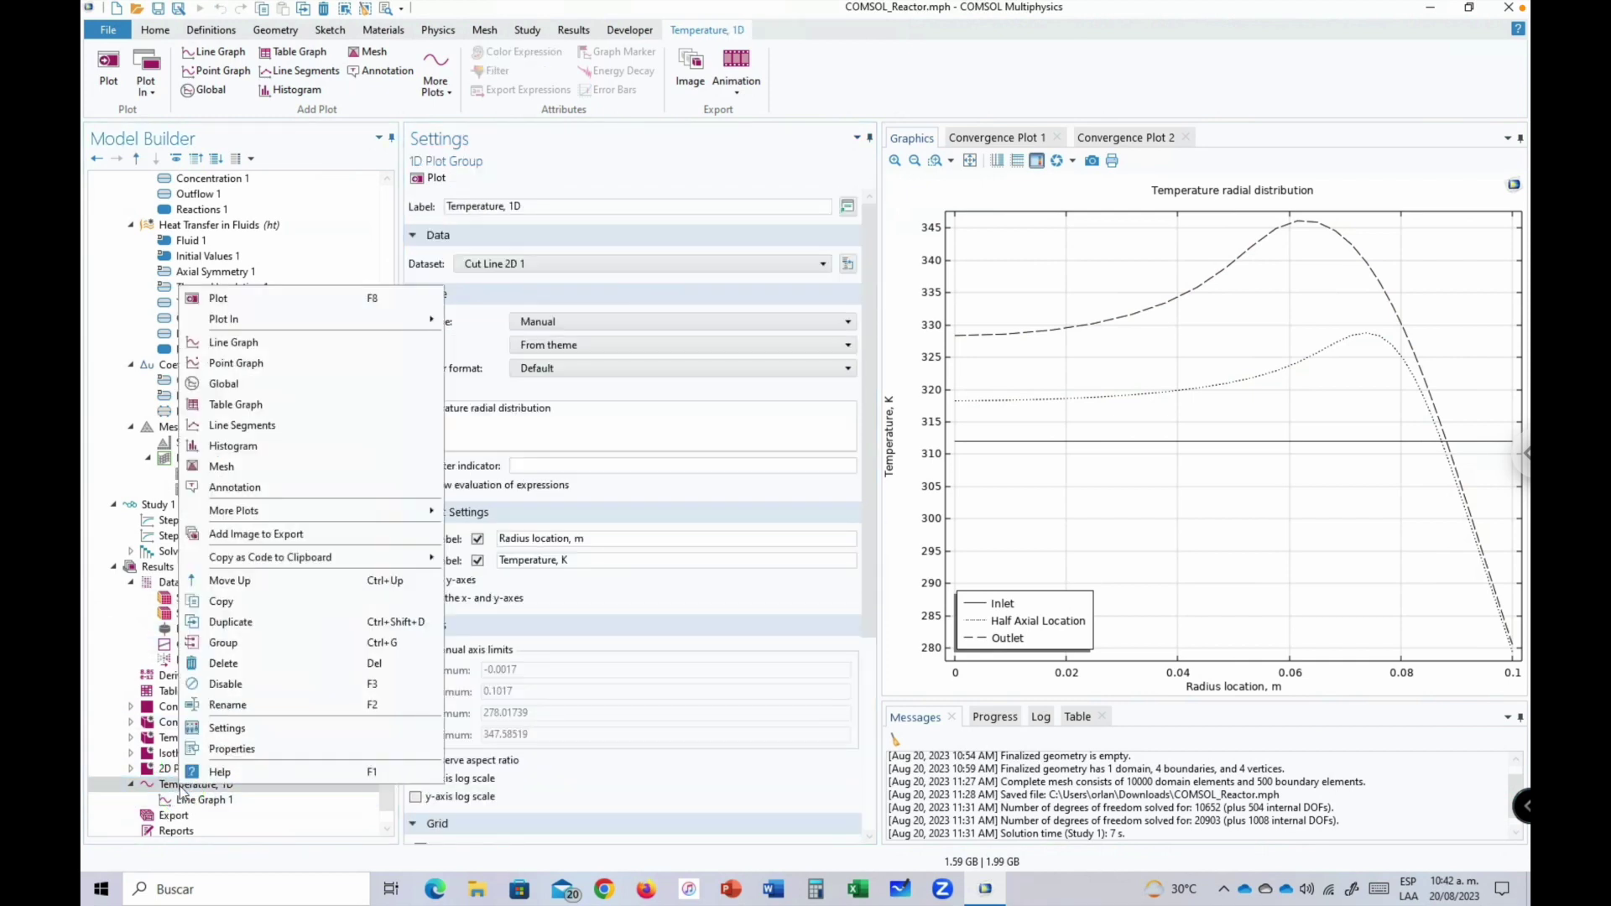
pyautogui.click(181, 790)
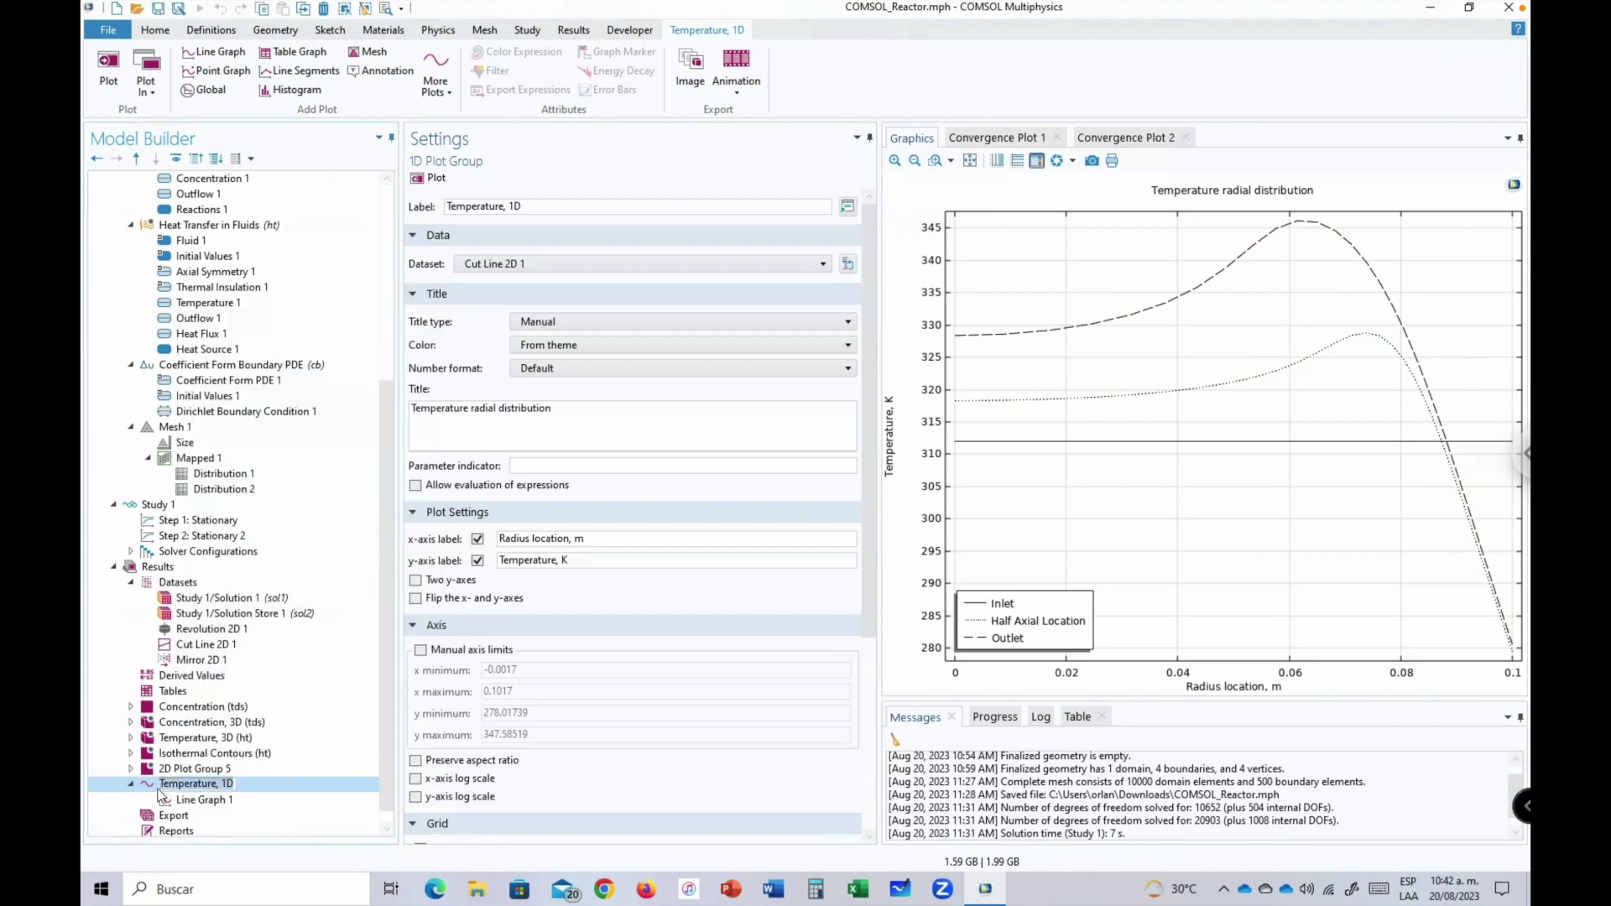
pyautogui.rightClick(155, 793)
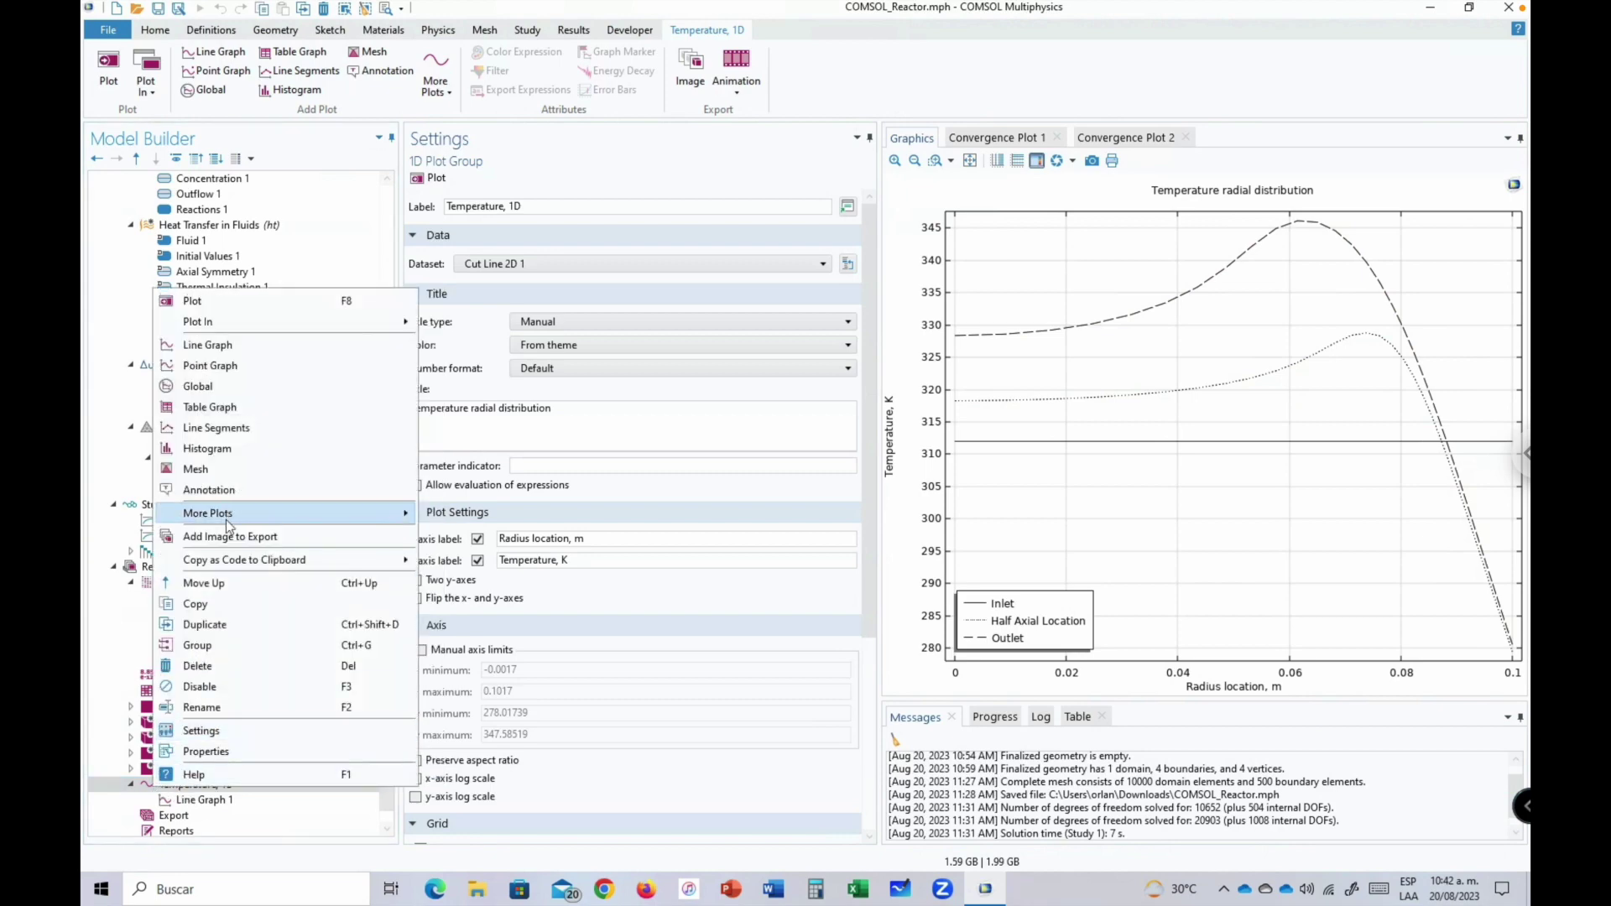
pyautogui.click(220, 625)
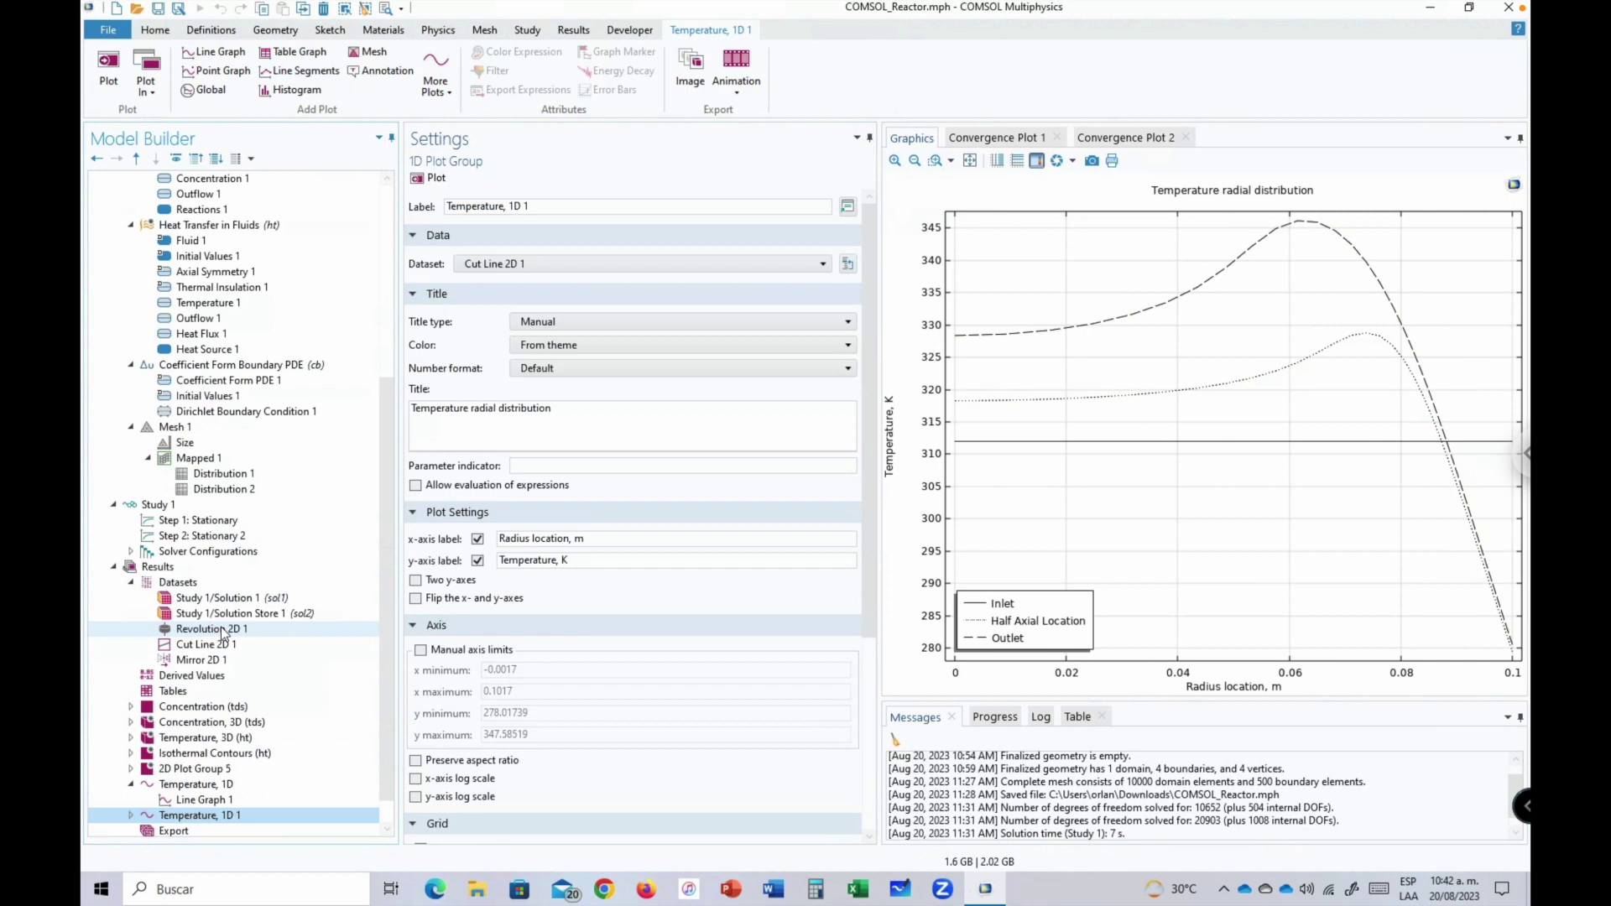
# Relabel the duplicated plot group as a Conversion 1D plot.
pyautogui.doubleClick(492, 208)
pyautogui.write('Con')
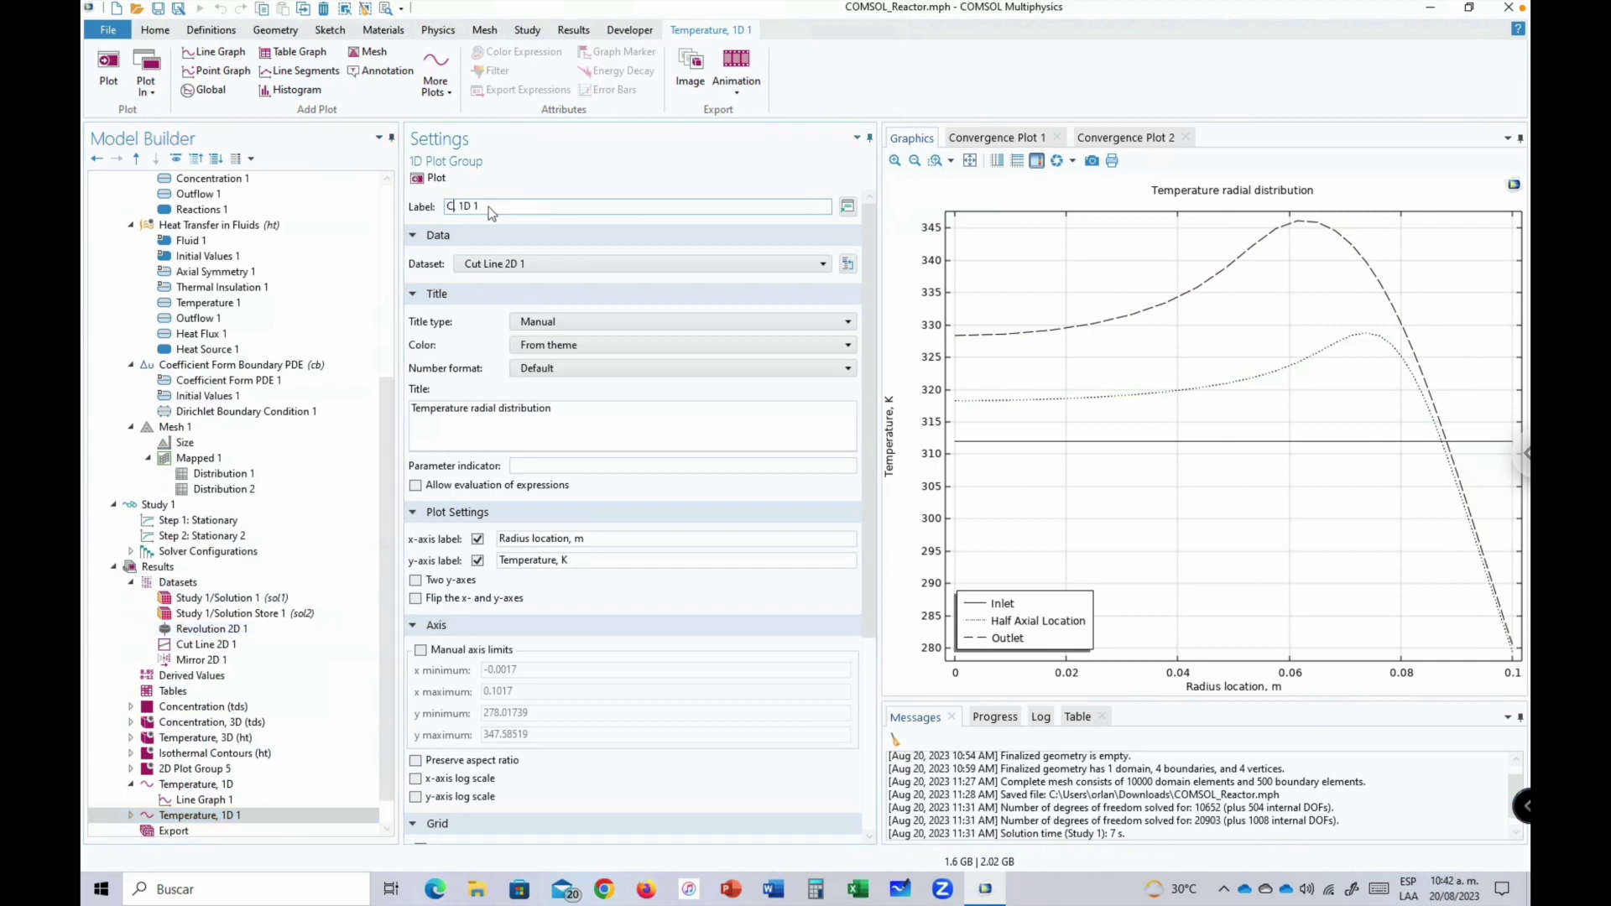
pyautogui.write('version,')
pyautogui.click(466, 475)
# Replace the duplicated plot group's title with Radial Conversion Profiles.
pyautogui.tripleClick(481, 411)
pyautogui.press('BackSpace')
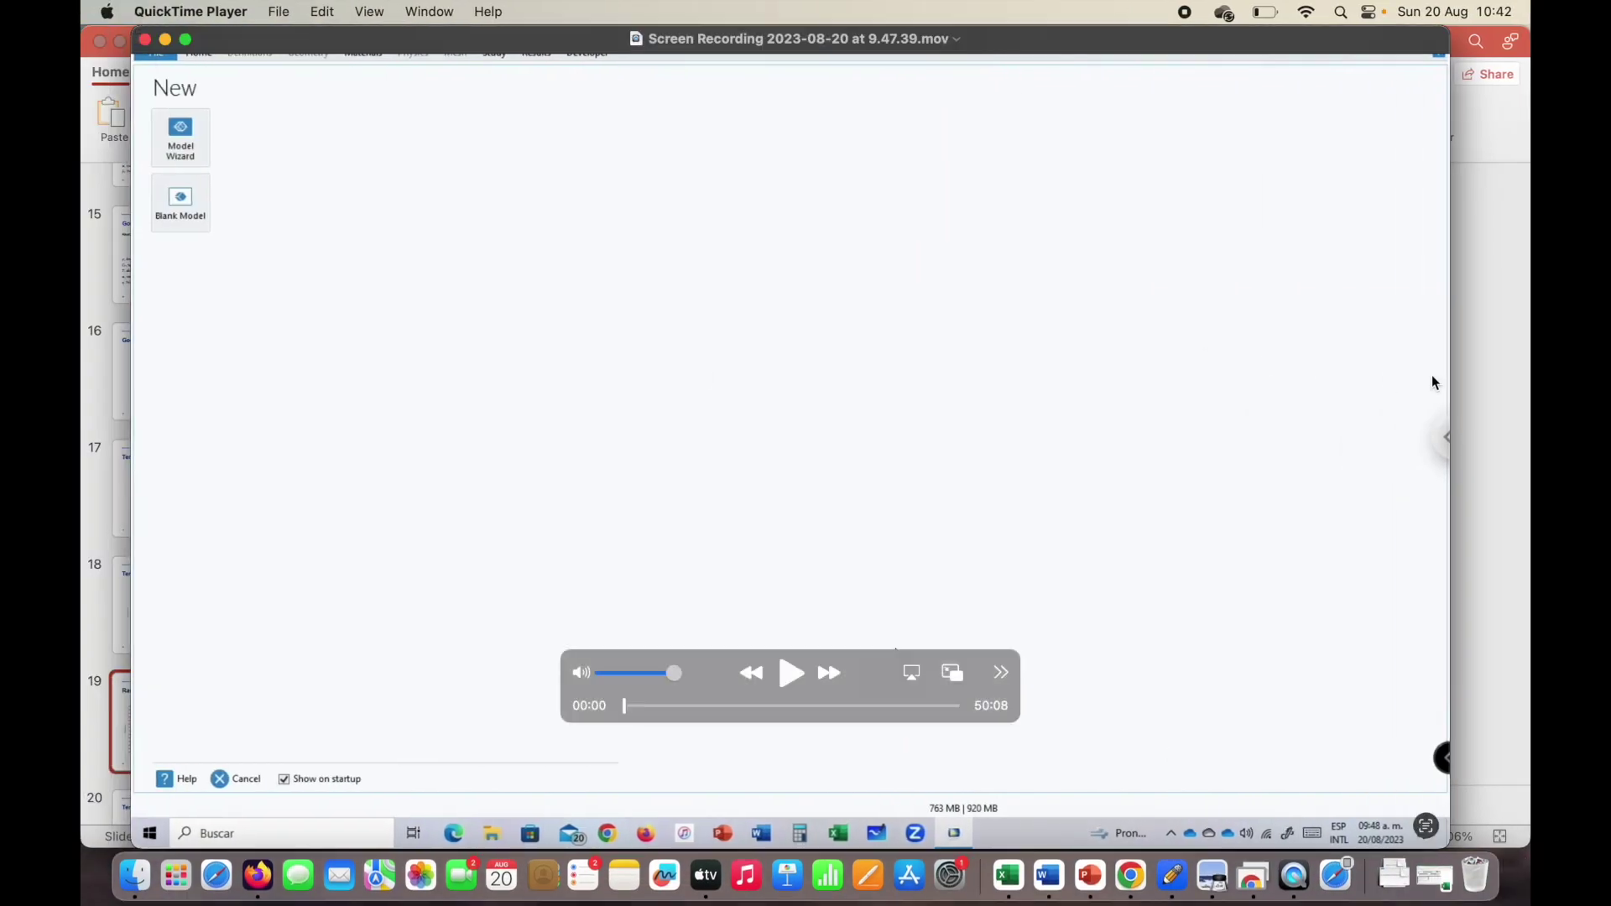
pyautogui.click(1485, 372)
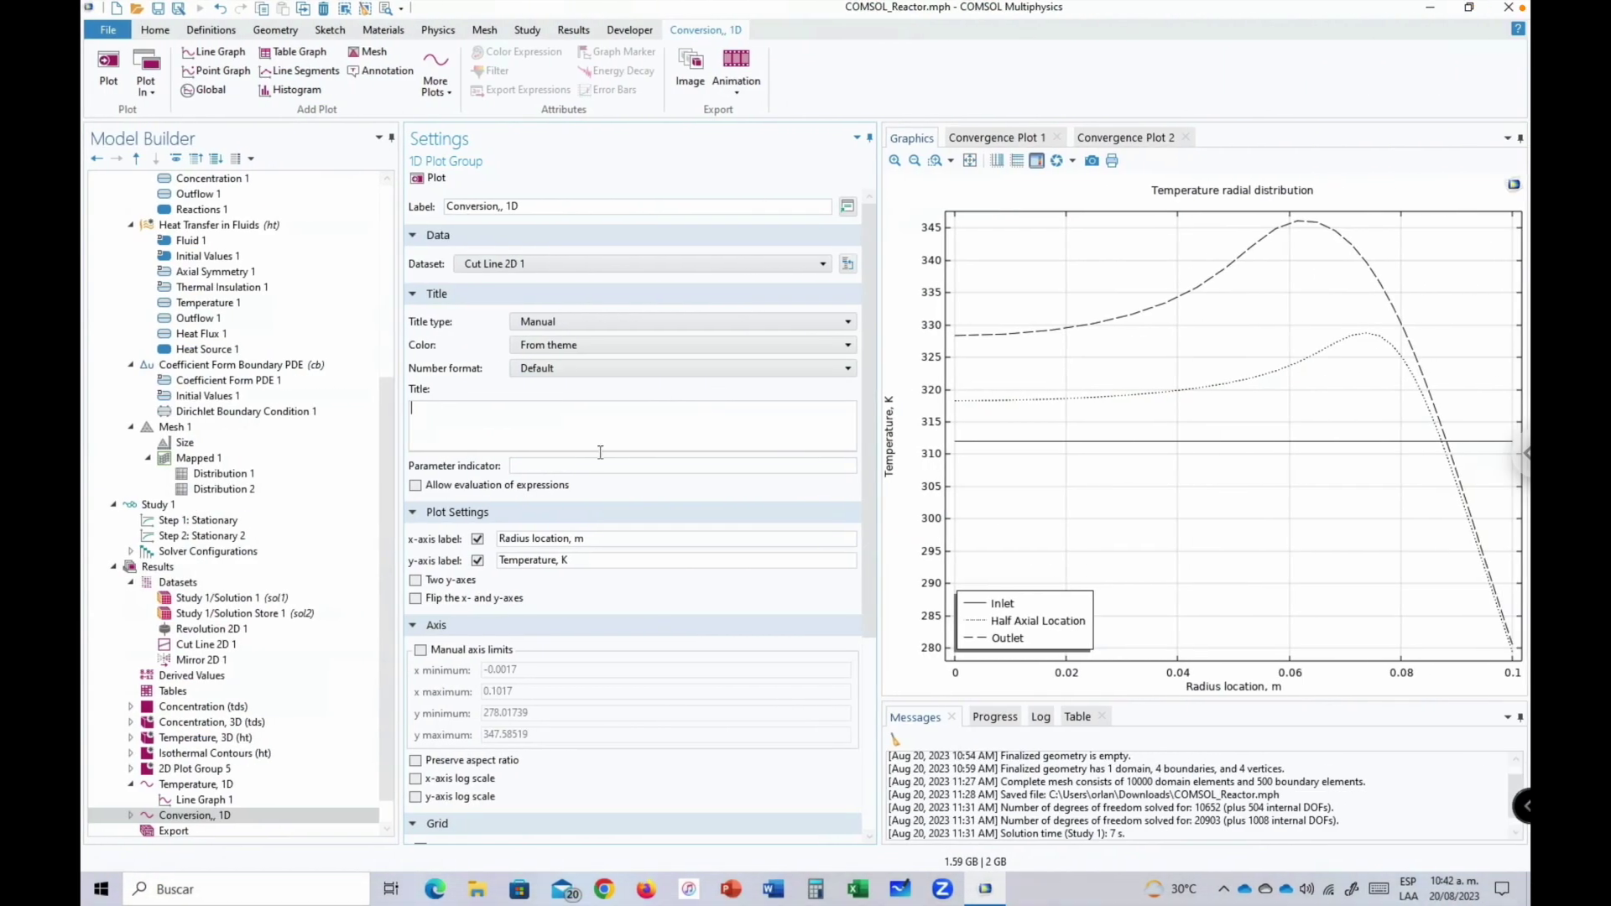
pyautogui.write('Radial Conversion p')
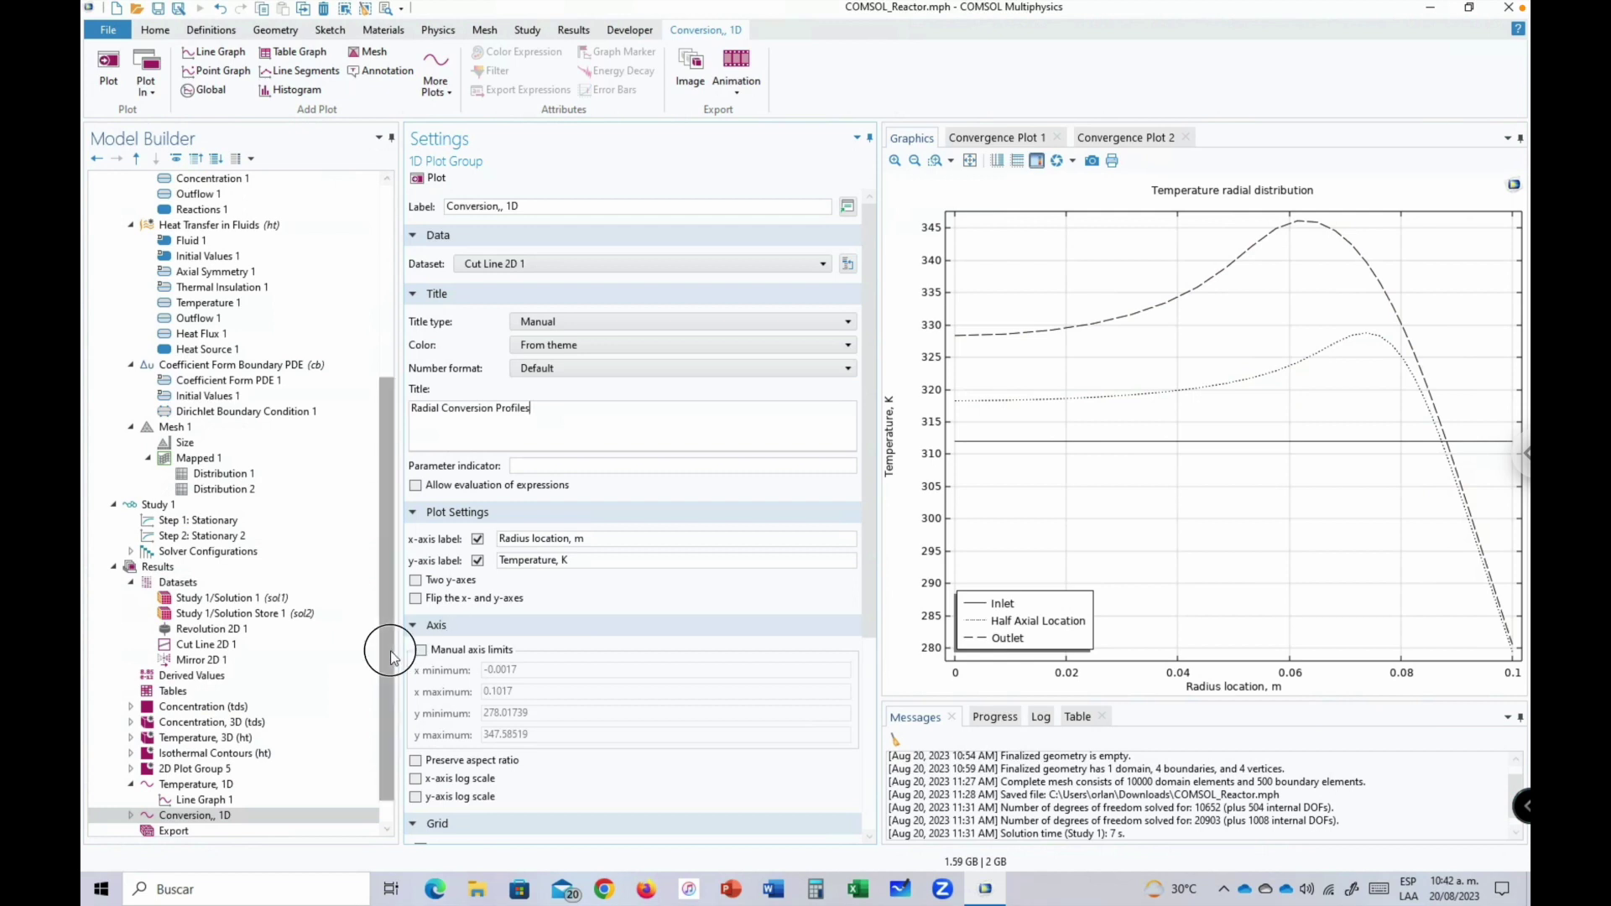
# Delete the extra comma from the conversion plot group's label so it reads Conversion, 1D.
pyautogui.scroll(-1, 389, 647)
pyautogui.click(135, 787)
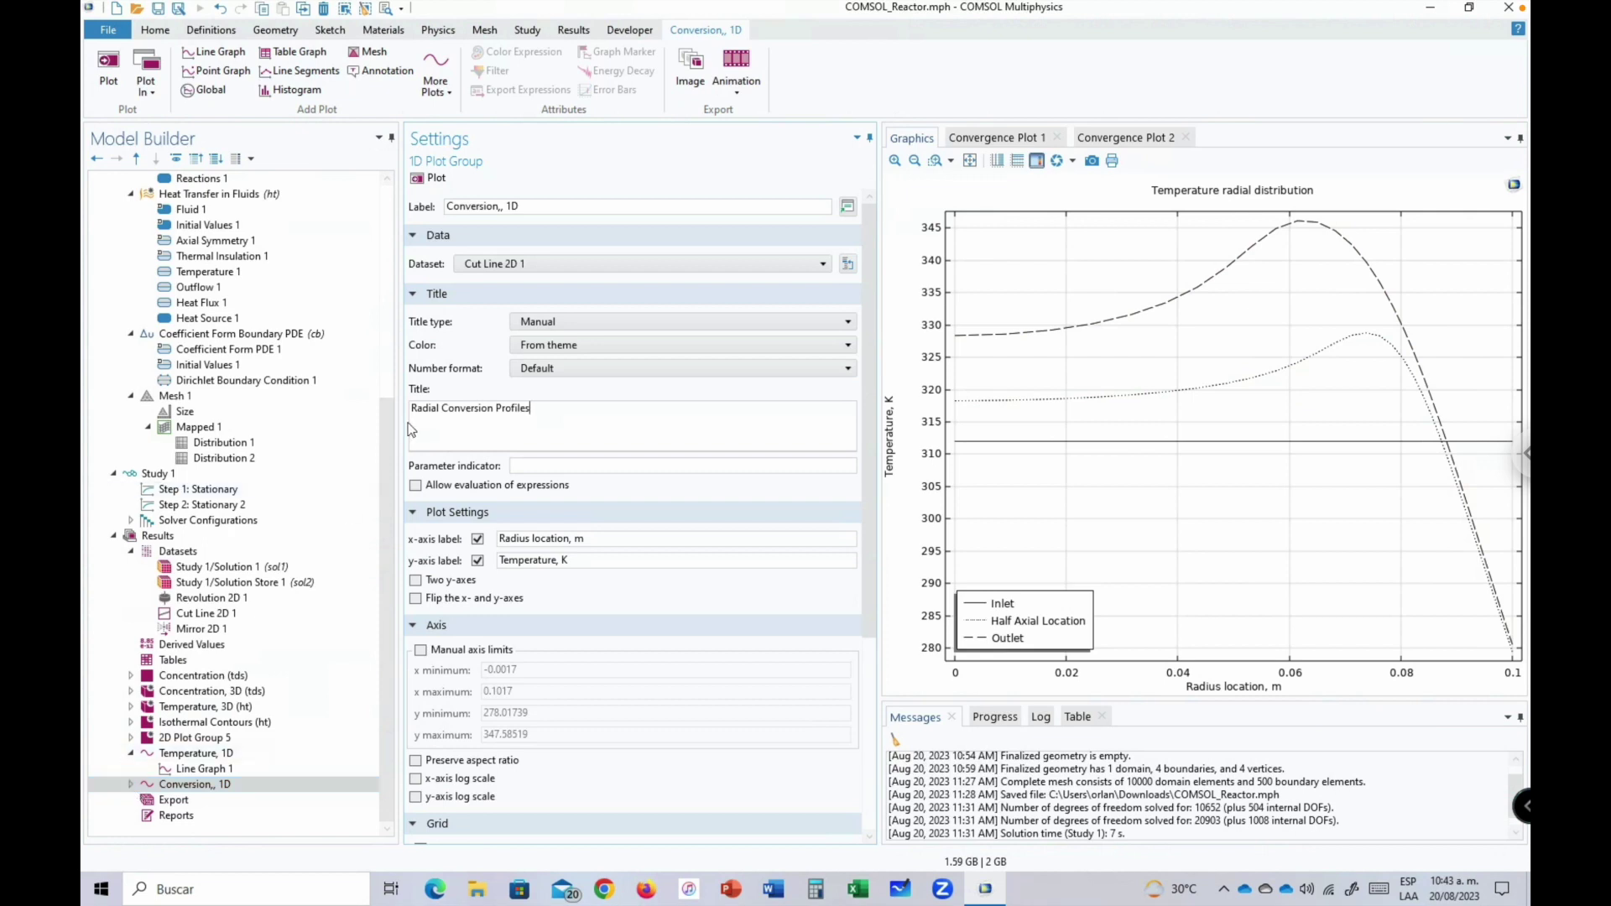
pyautogui.click(503, 205)
pyautogui.press('BackSpace')
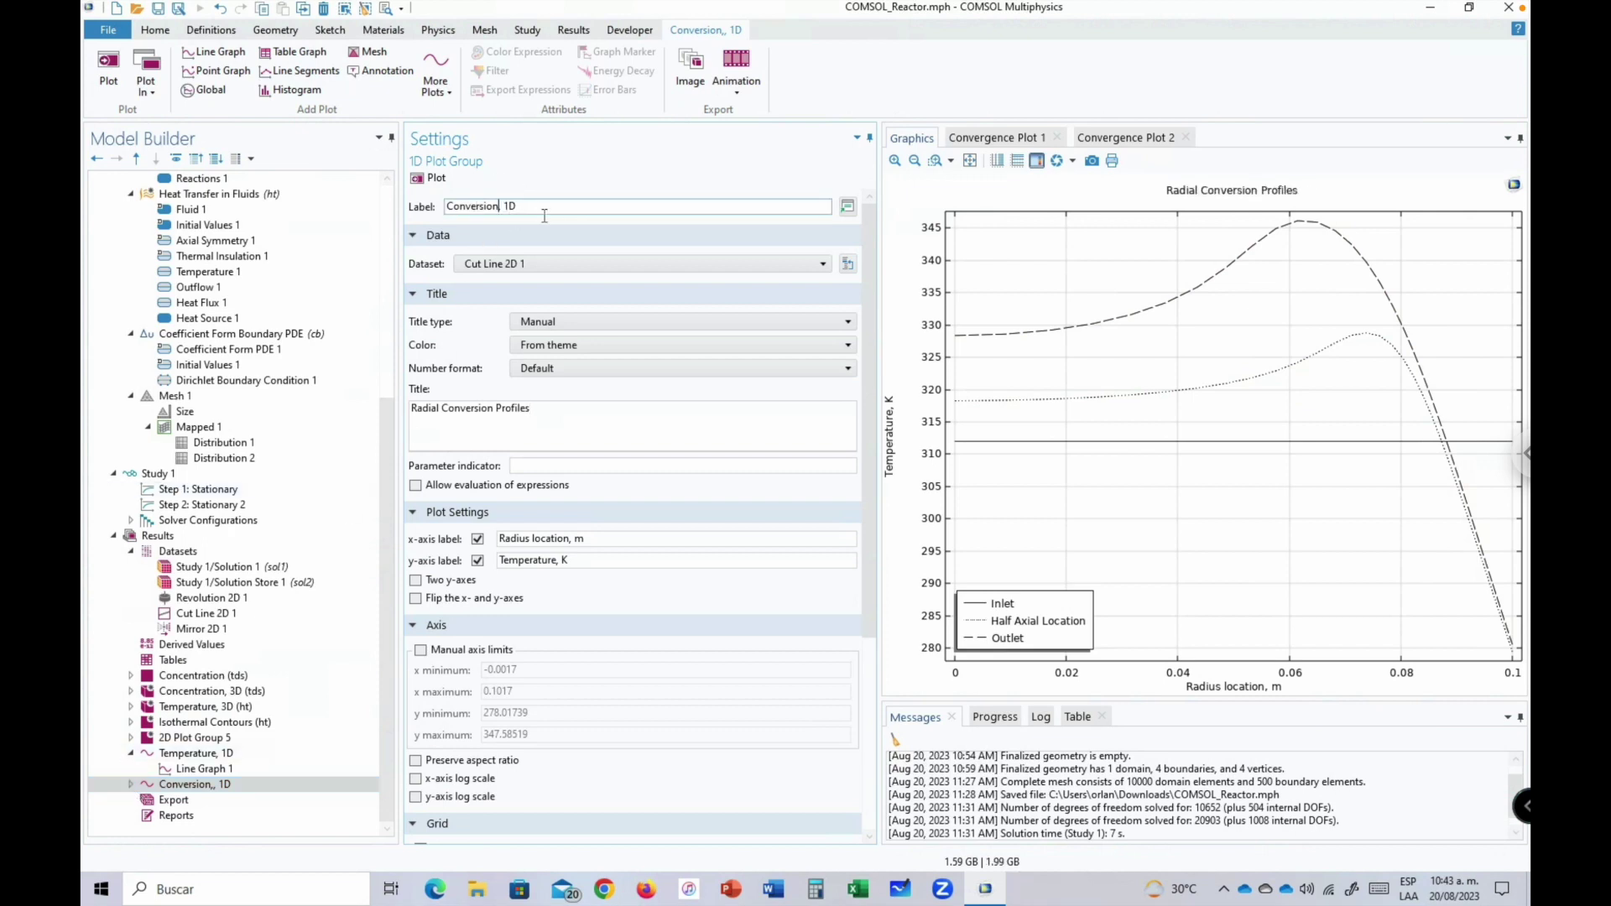
pyautogui.click(134, 787)
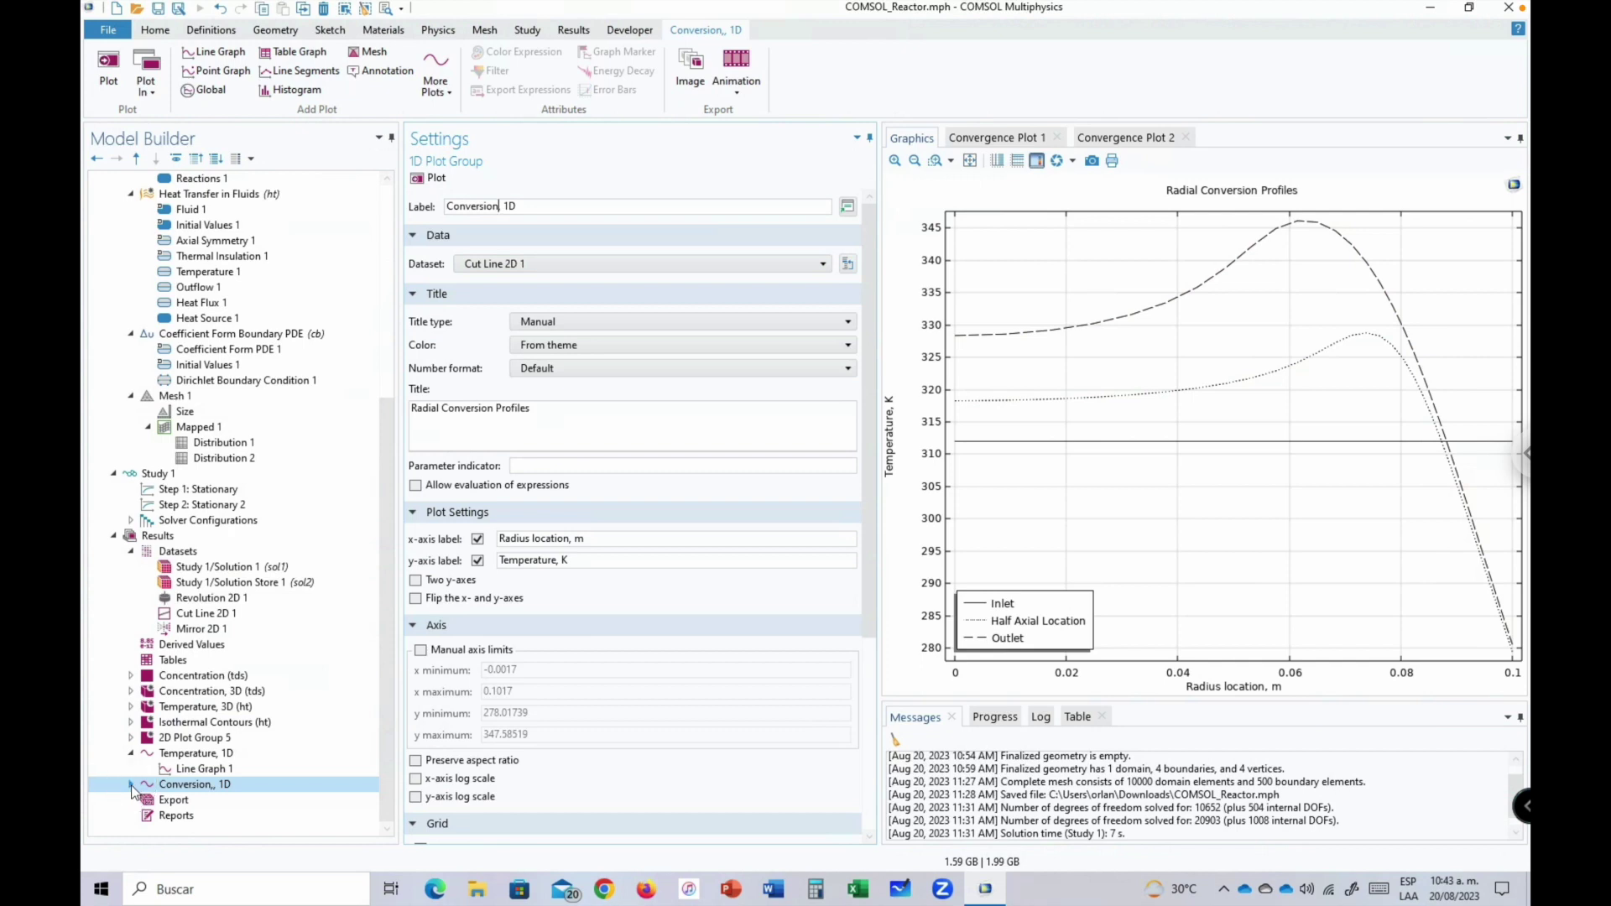
# Change the Conversion, 1D line graph's y-axis expression to xA (Conversion species A) and plot it.
pyautogui.click(131, 786)
pyautogui.click(192, 799)
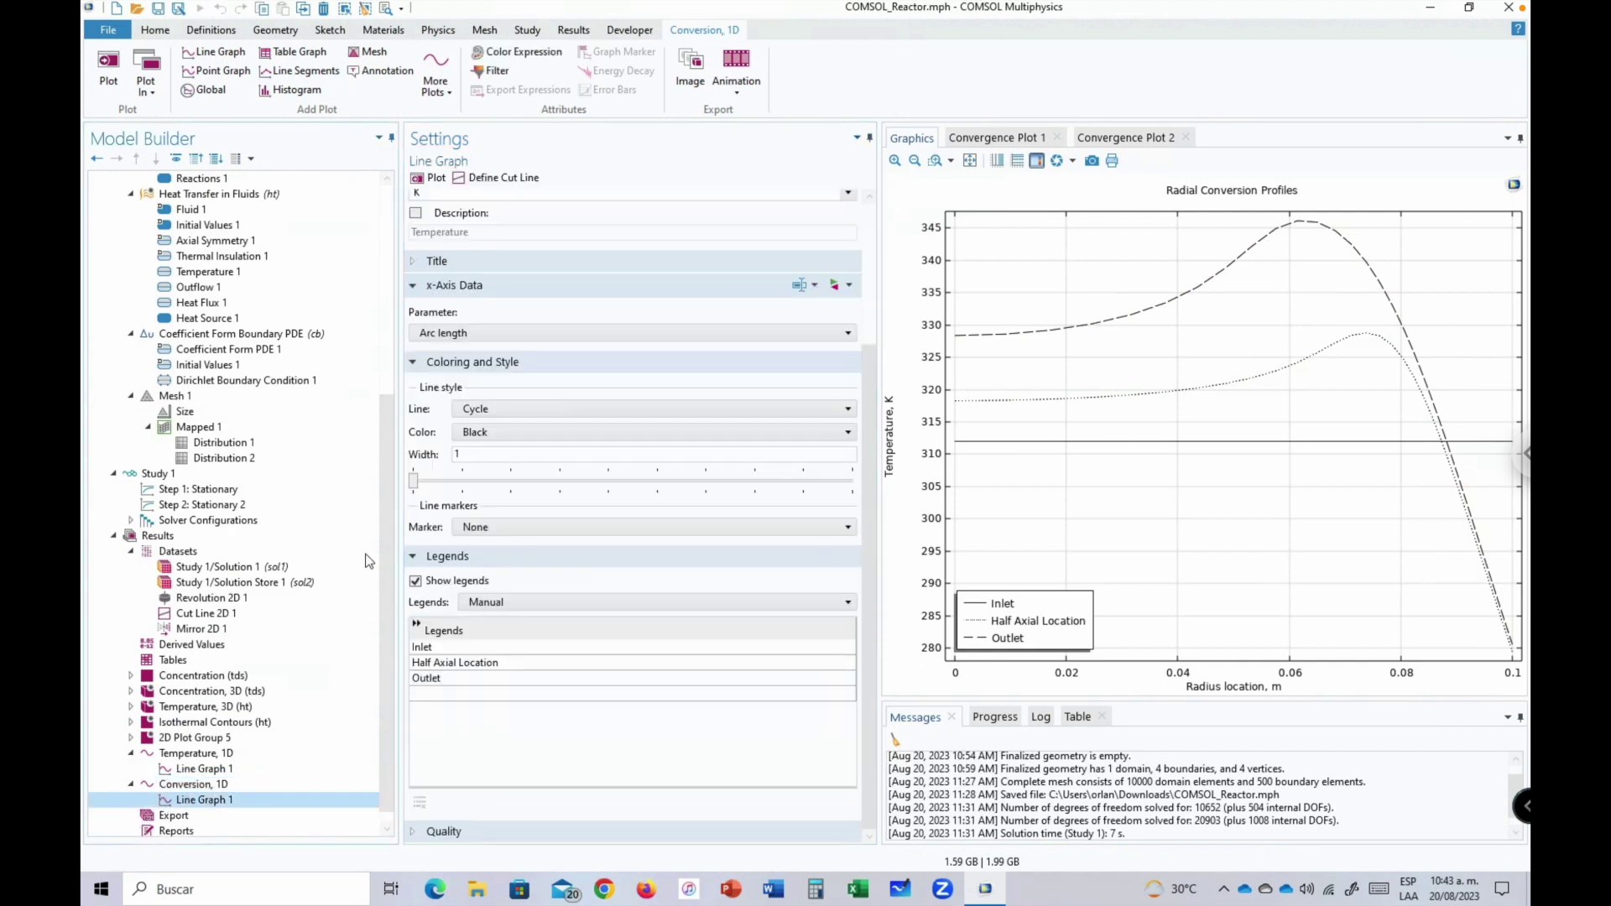
pyautogui.moveTo(864, 450); pyautogui.dragTo(870, 300)
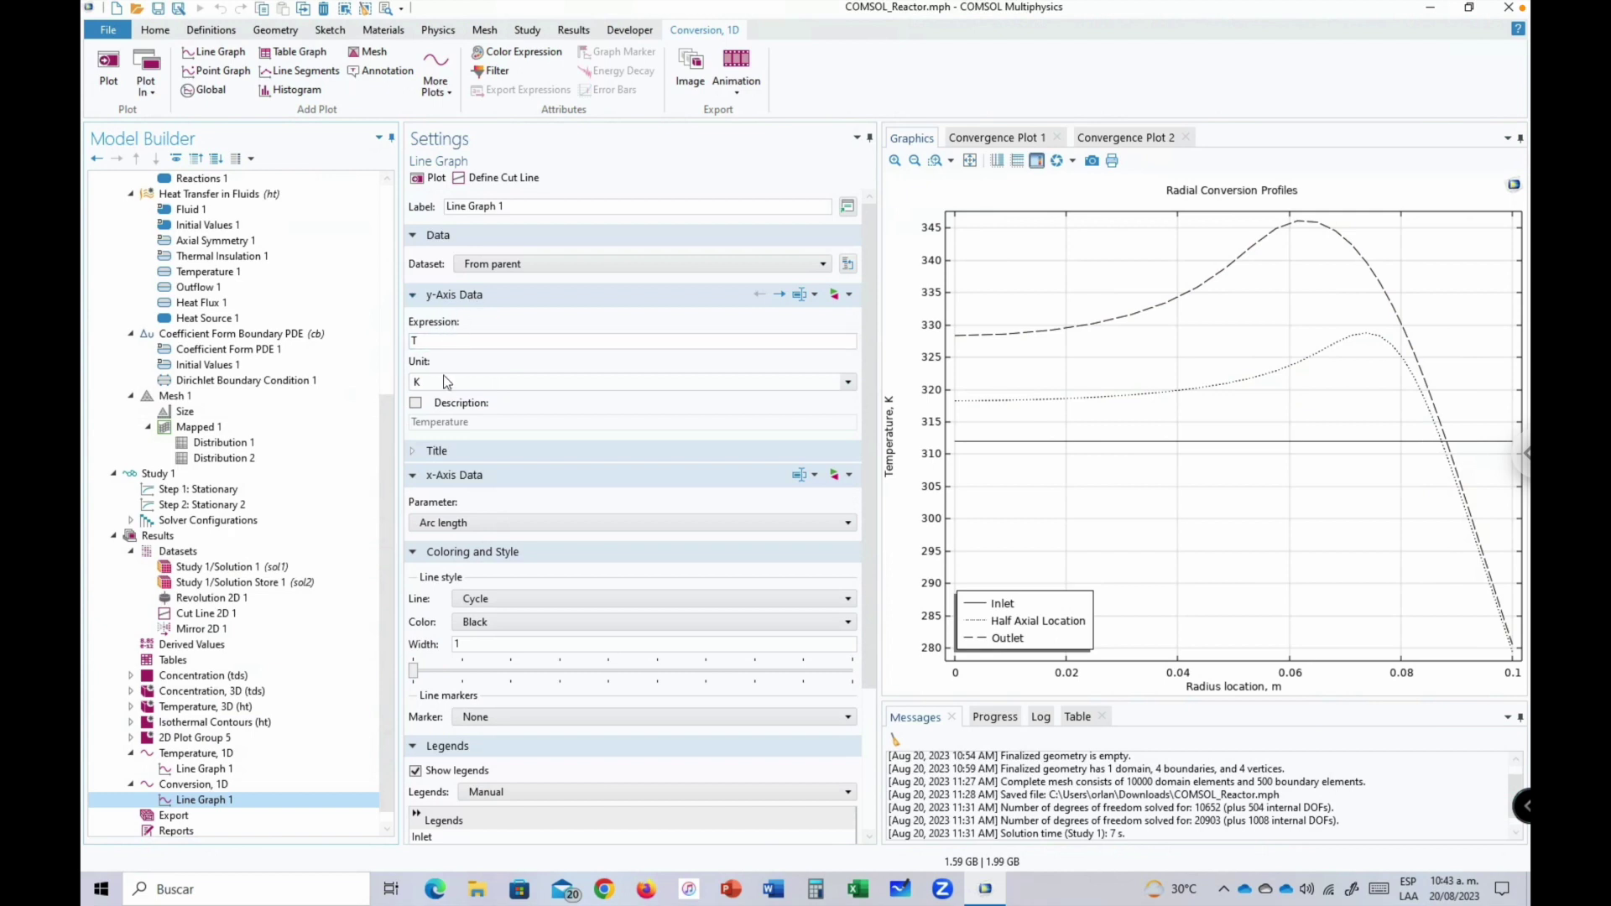
pyautogui.click(846, 297)
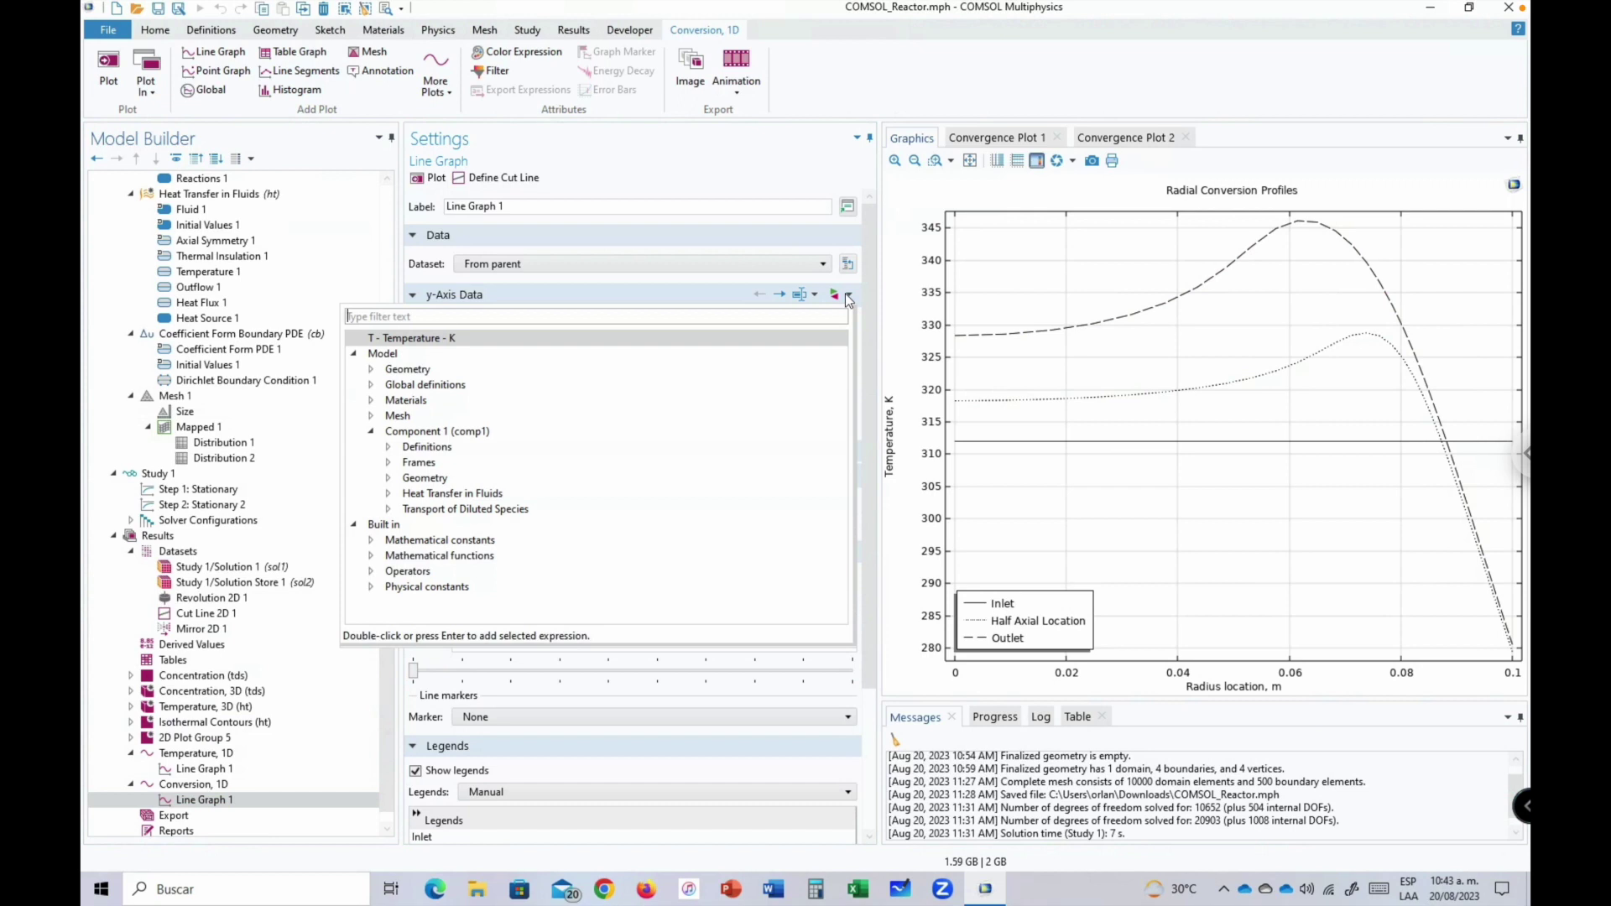
pyautogui.write('conversion')
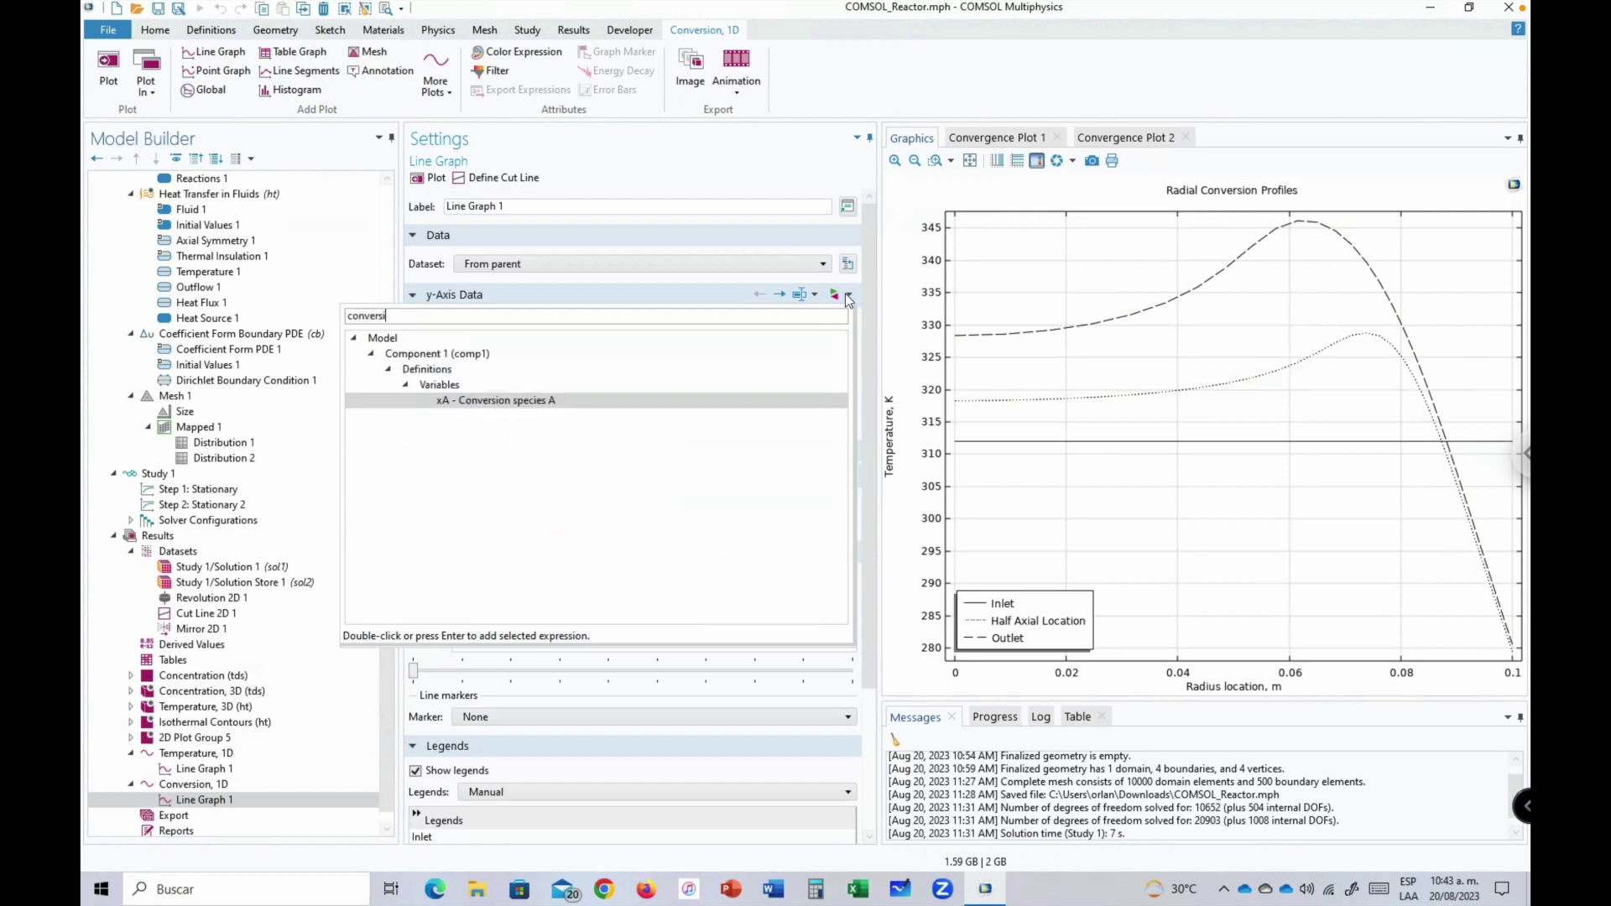
pyautogui.doubleClick(481, 401)
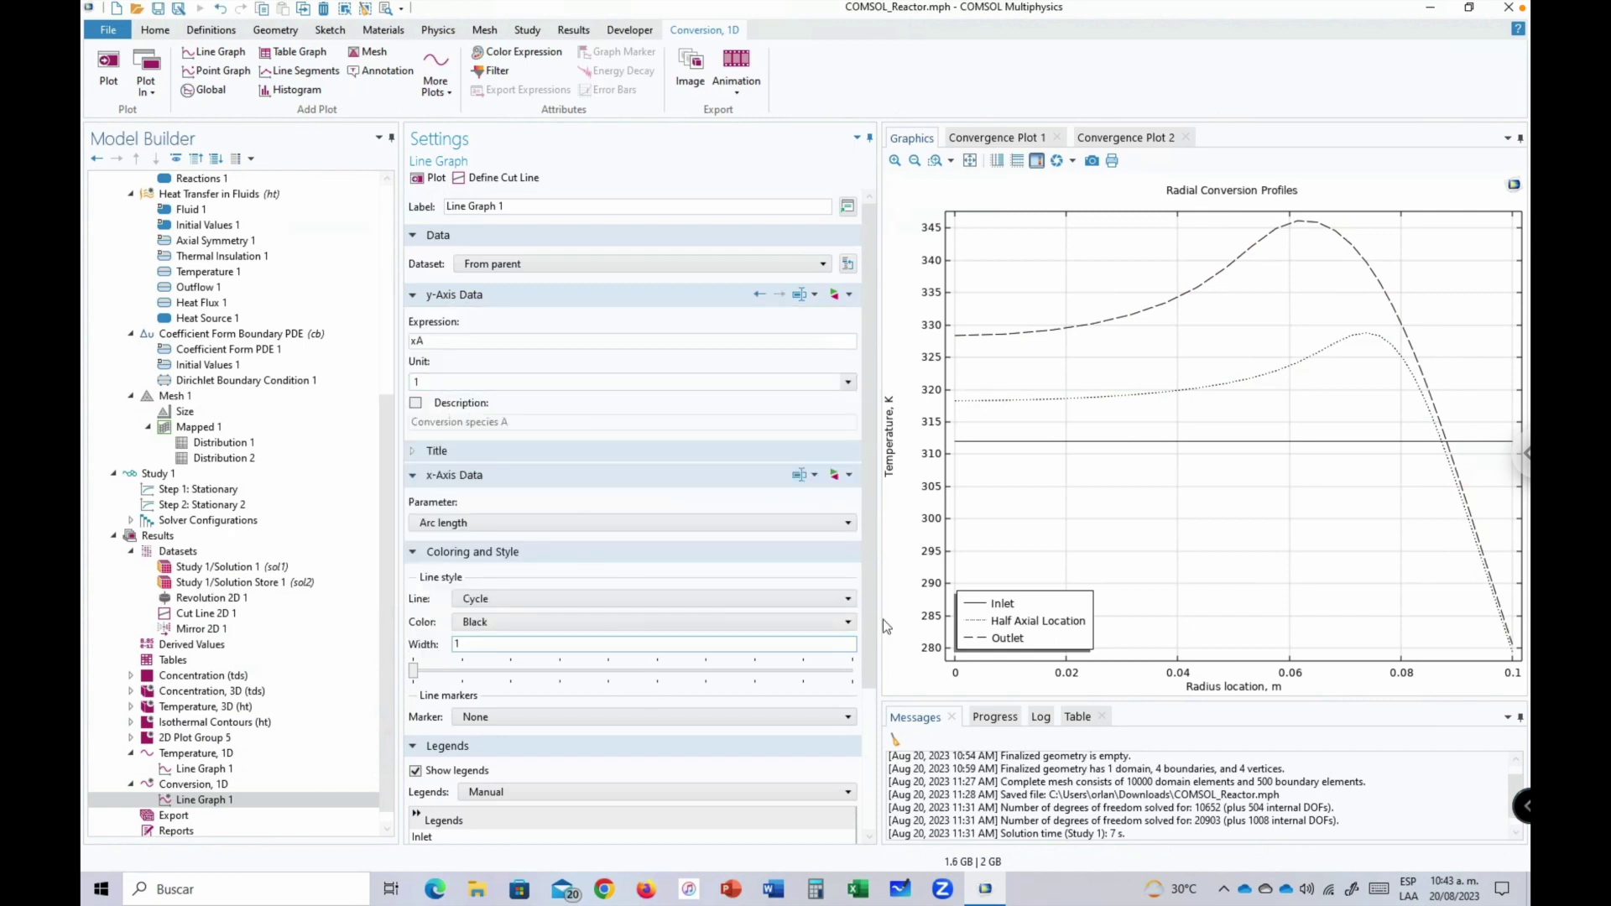
pyautogui.moveTo(867, 599); pyautogui.dragTo(868, 732)
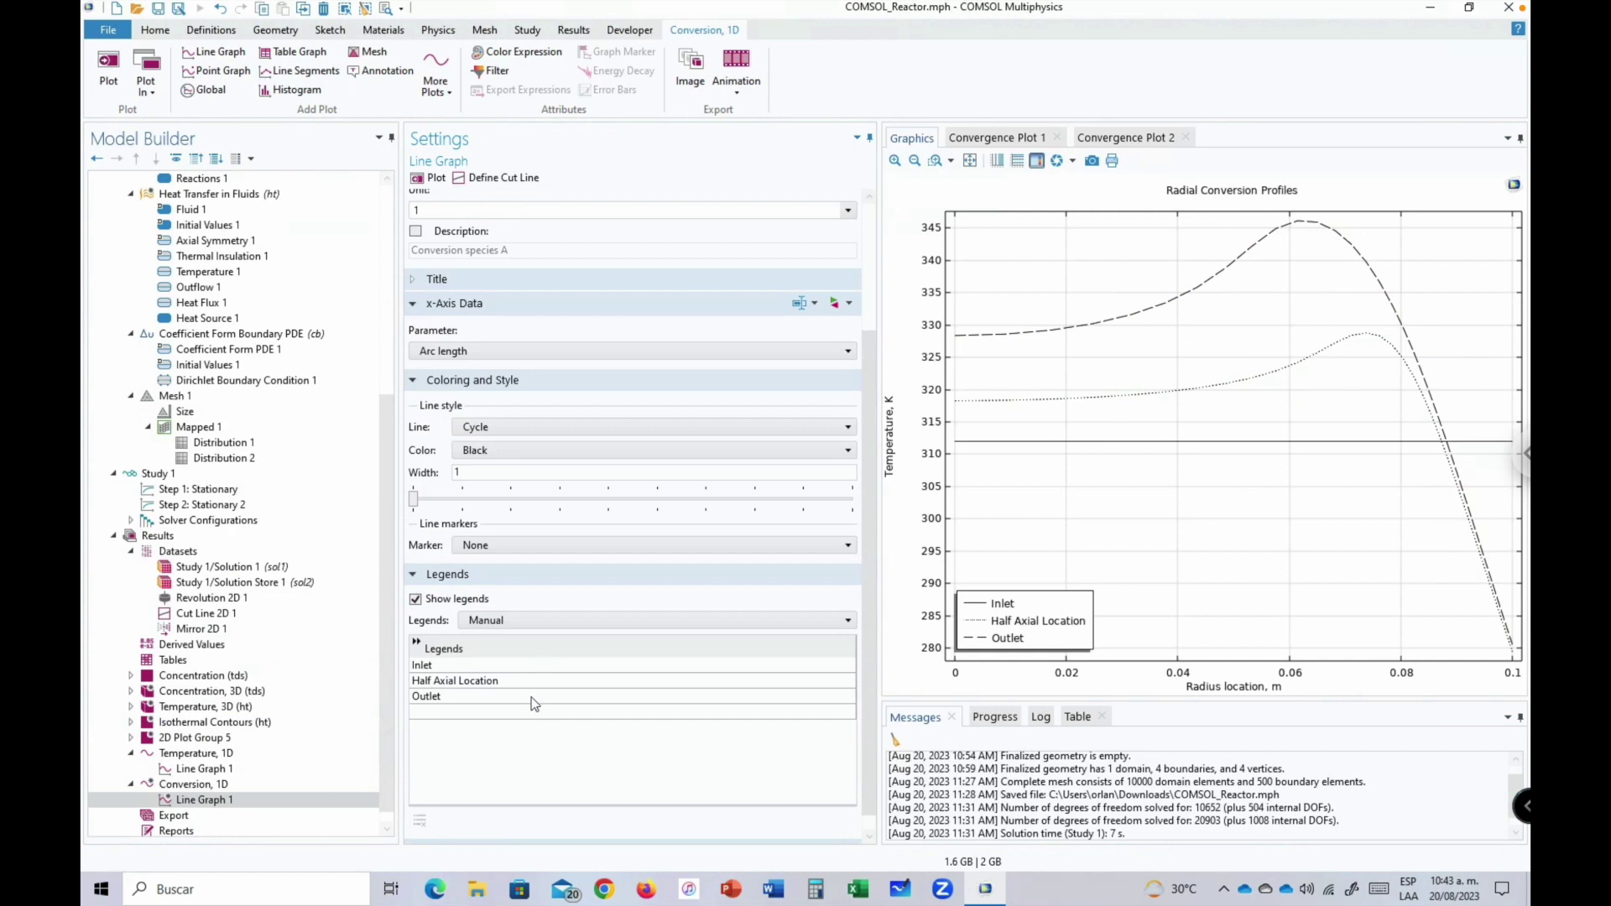
pyautogui.click(433, 179)
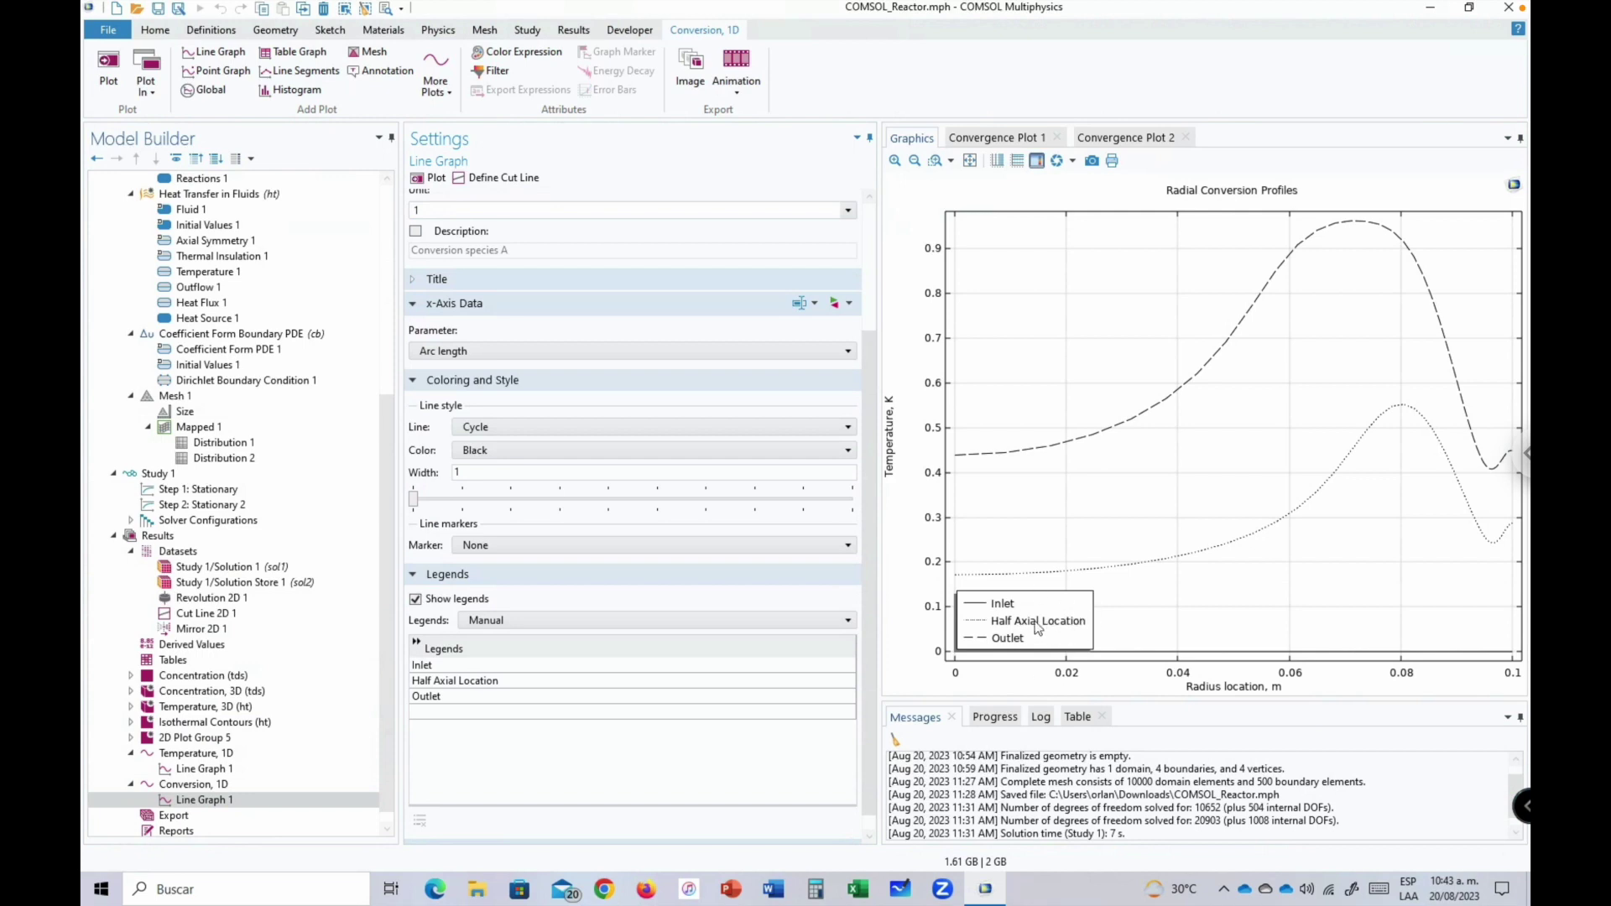
# Set the legend position of the Conversion, 1D plot group to Upper left.
pyautogui.click(188, 786)
pyautogui.moveTo(870, 486); pyautogui.dragTo(871, 666)
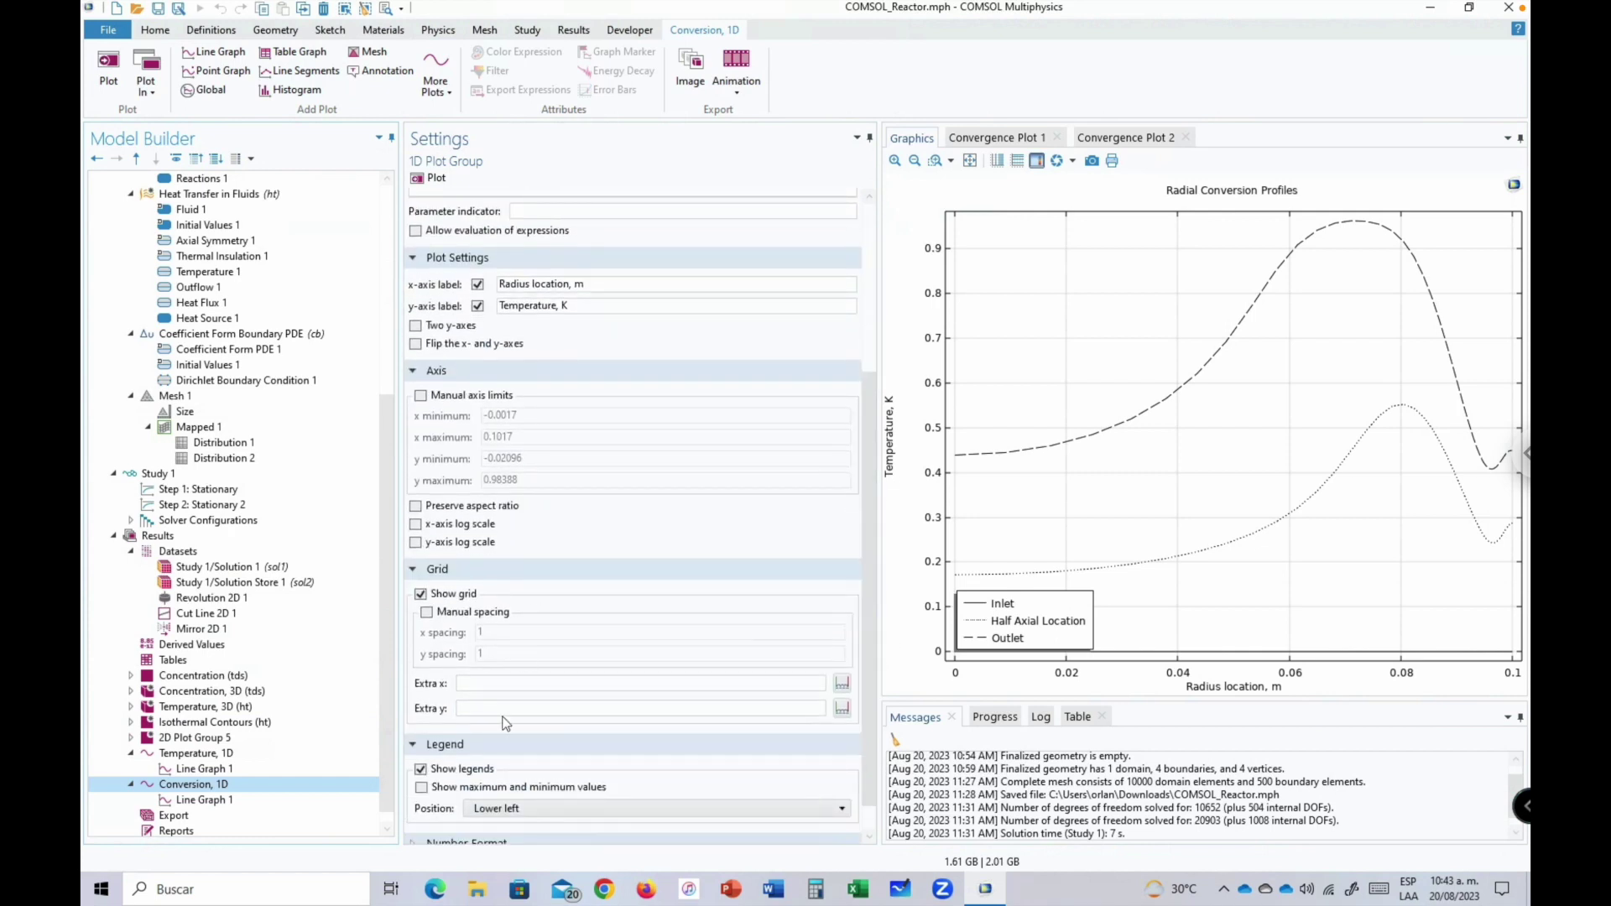
pyautogui.click(505, 810)
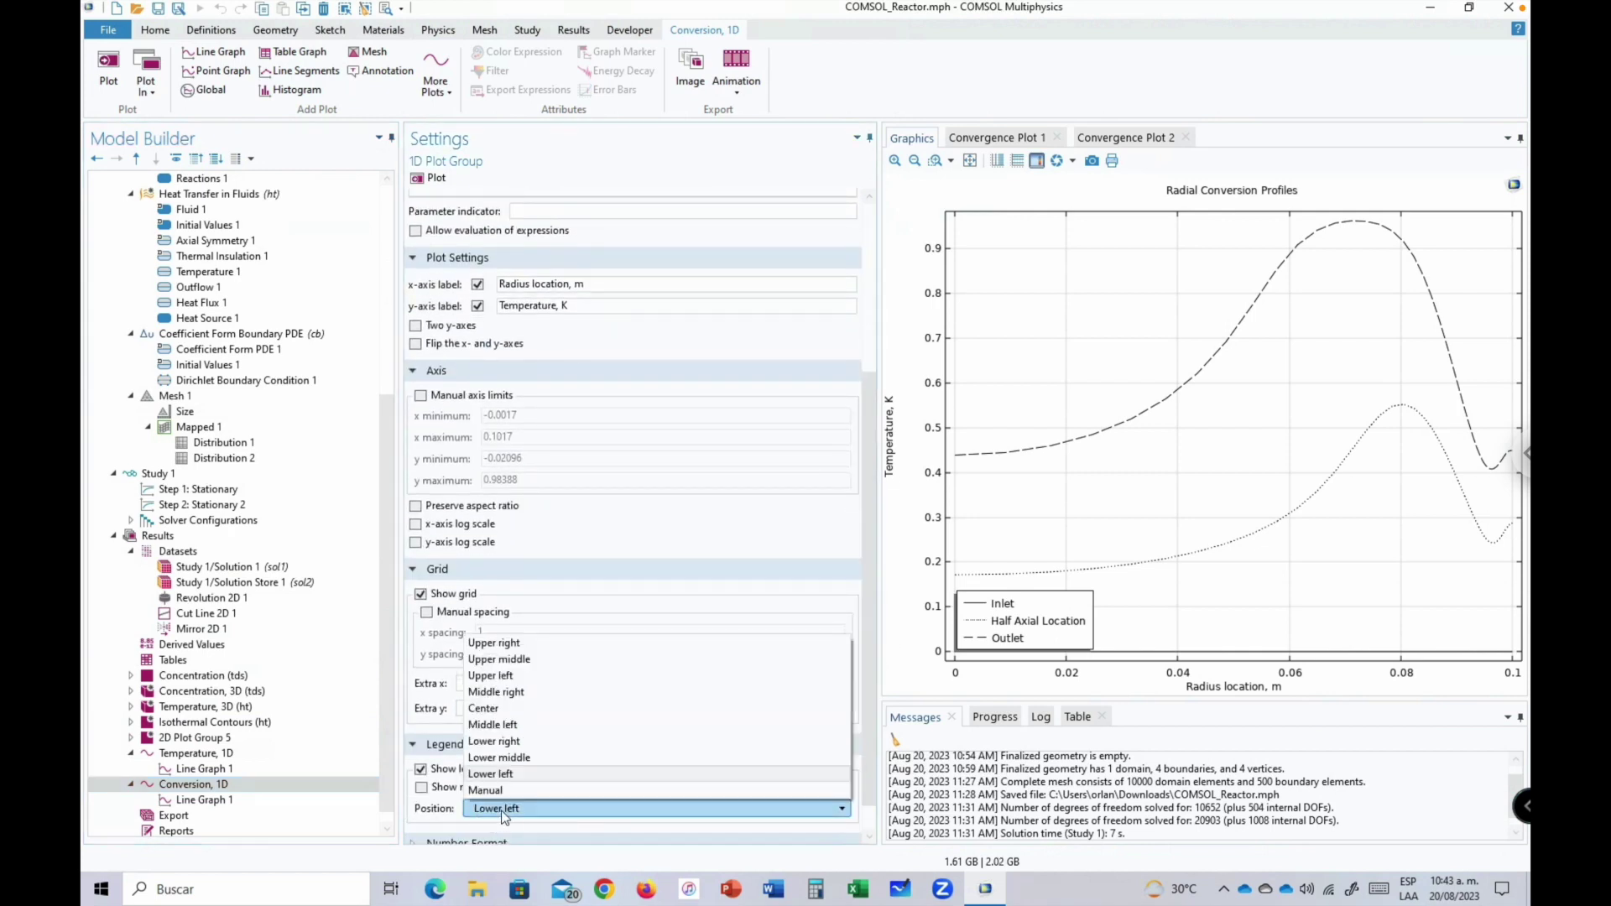
pyautogui.click(504, 675)
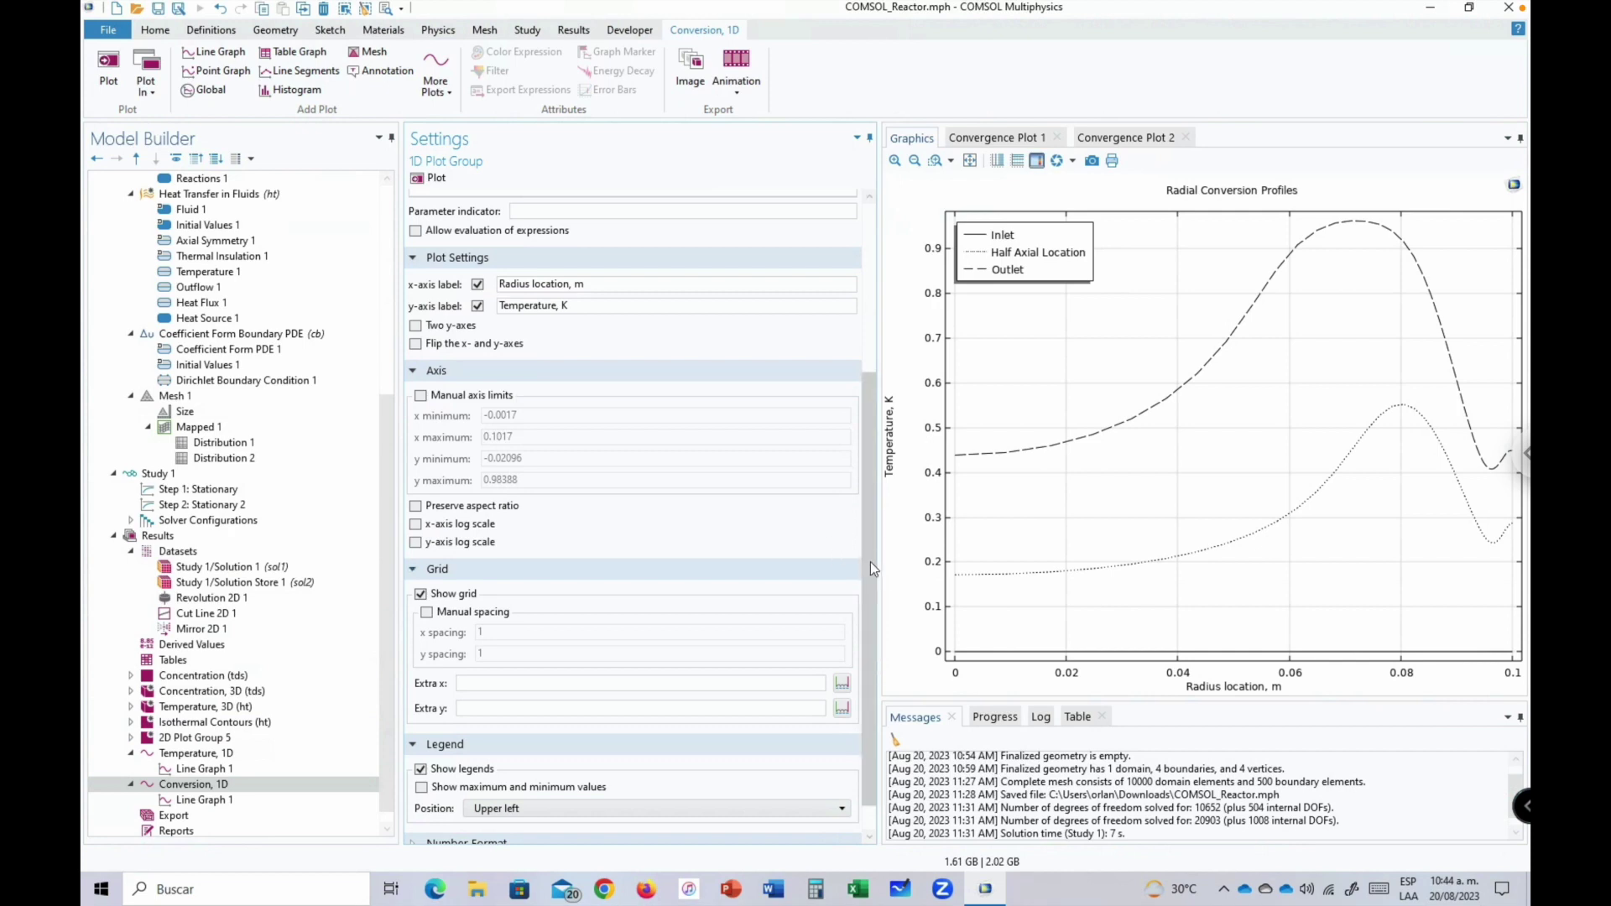
# Replace the y-axis label of the Conversion, 1D plot group with Conversion and replot.
pyautogui.scroll(5, 865, 439)
pyautogui.doubleClick(535, 560)
pyautogui.write('C')
pyautogui.write('Conv')
pyautogui.press('Return')
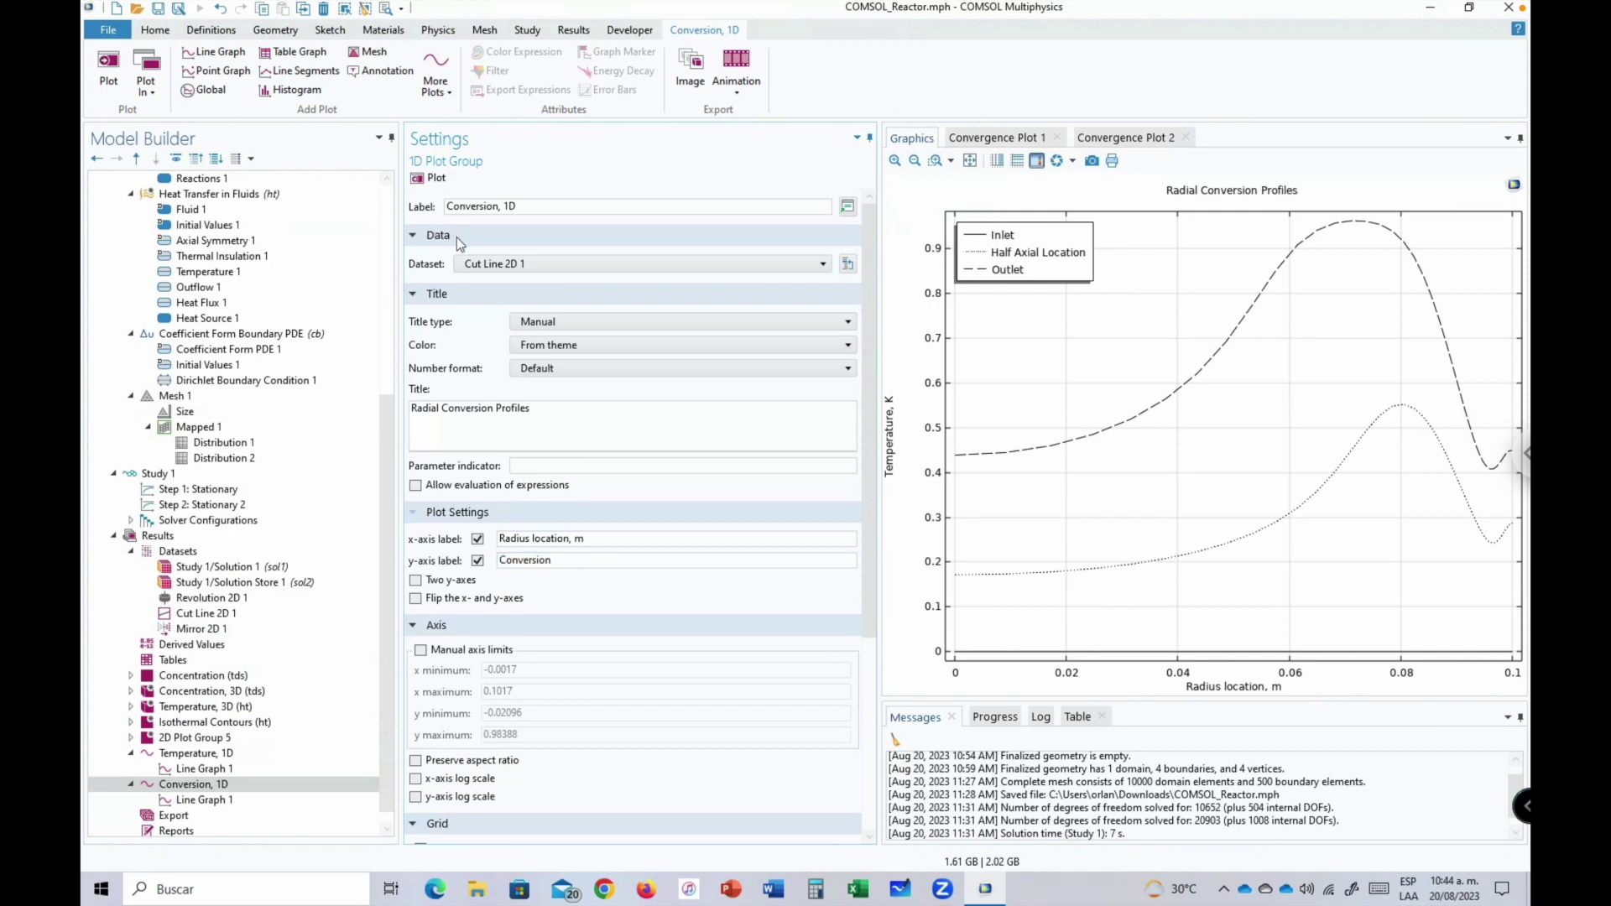
pyautogui.click(434, 183)
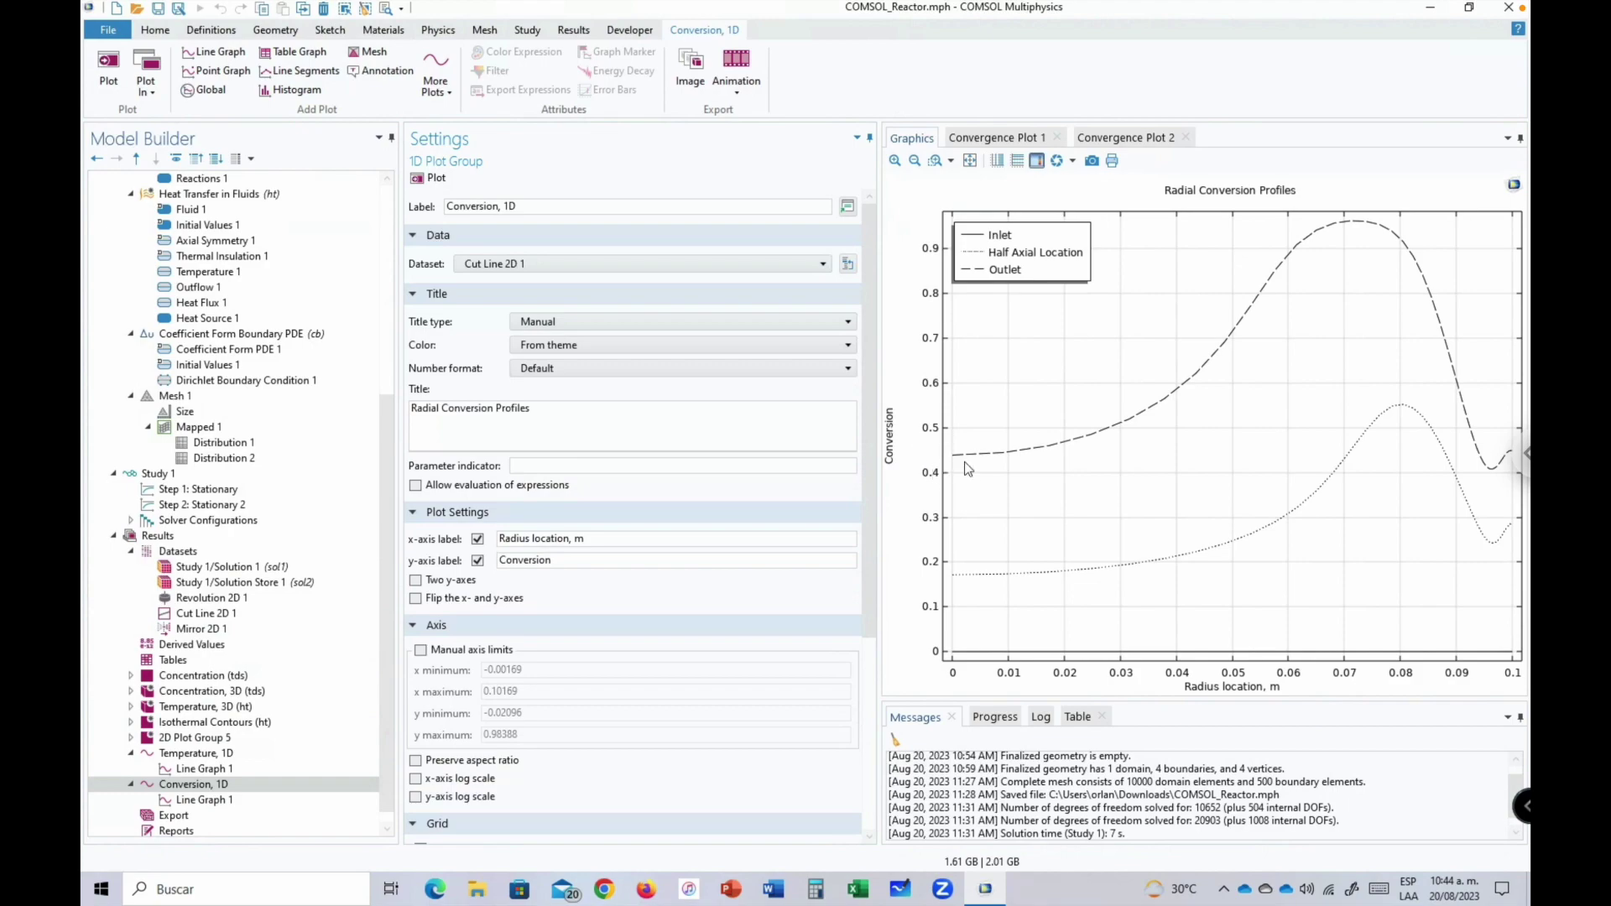
# Compare the Temperature, 1D and Conversion, 1D plots with the radial profiles slide in PowerPoint.
pyautogui.hotkey('ctrl', 'Left')
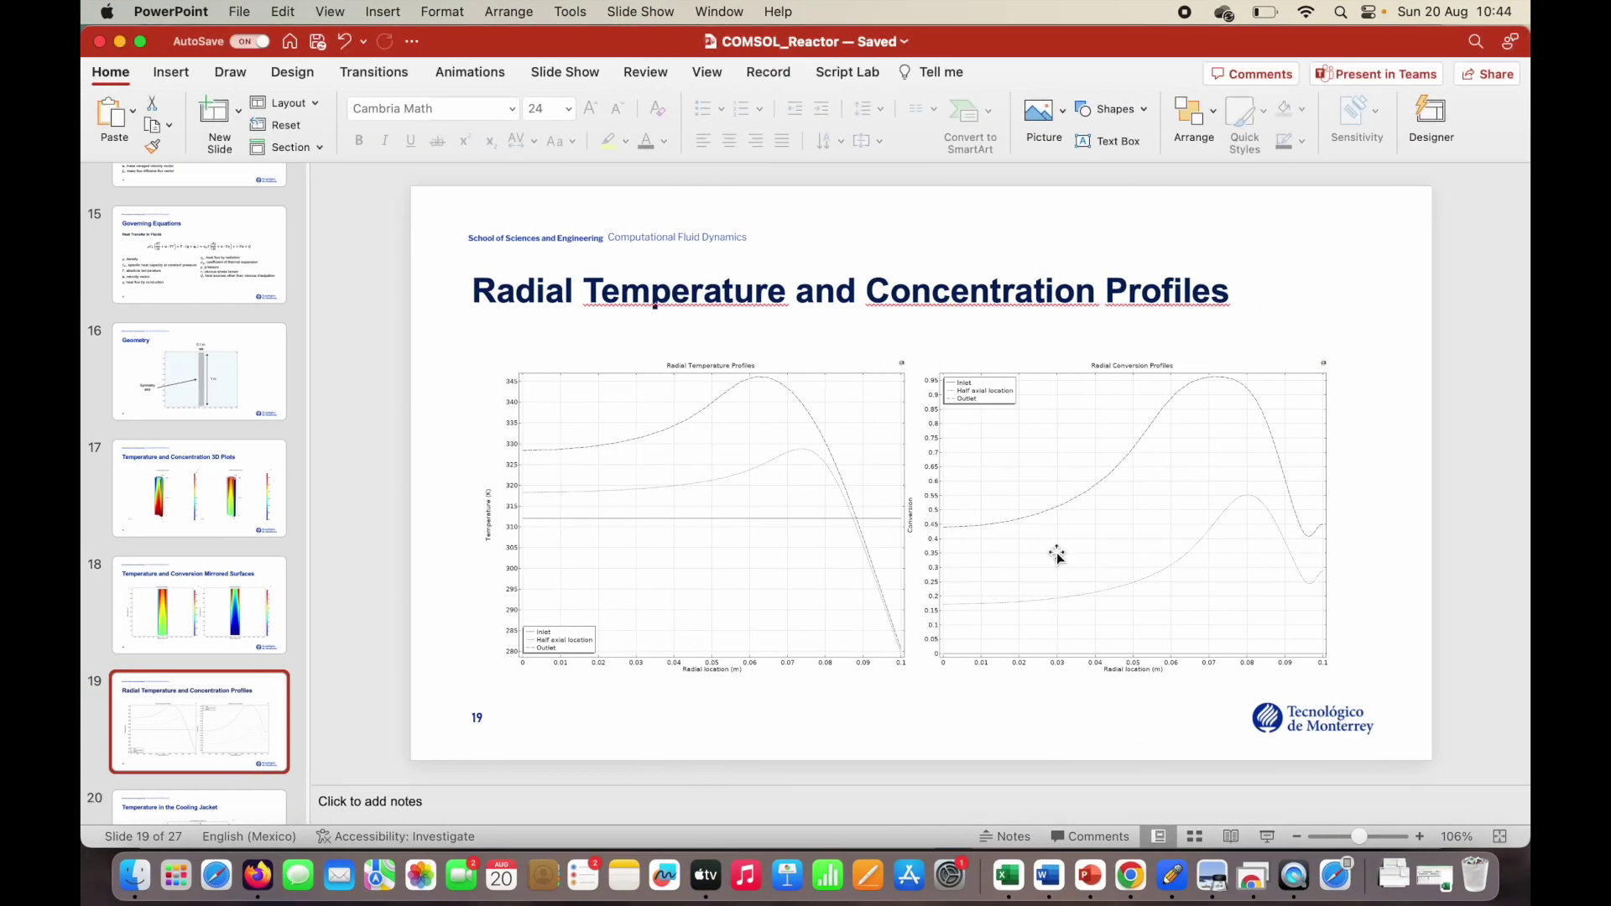
pyautogui.hotkey('ctrl', 'Right')
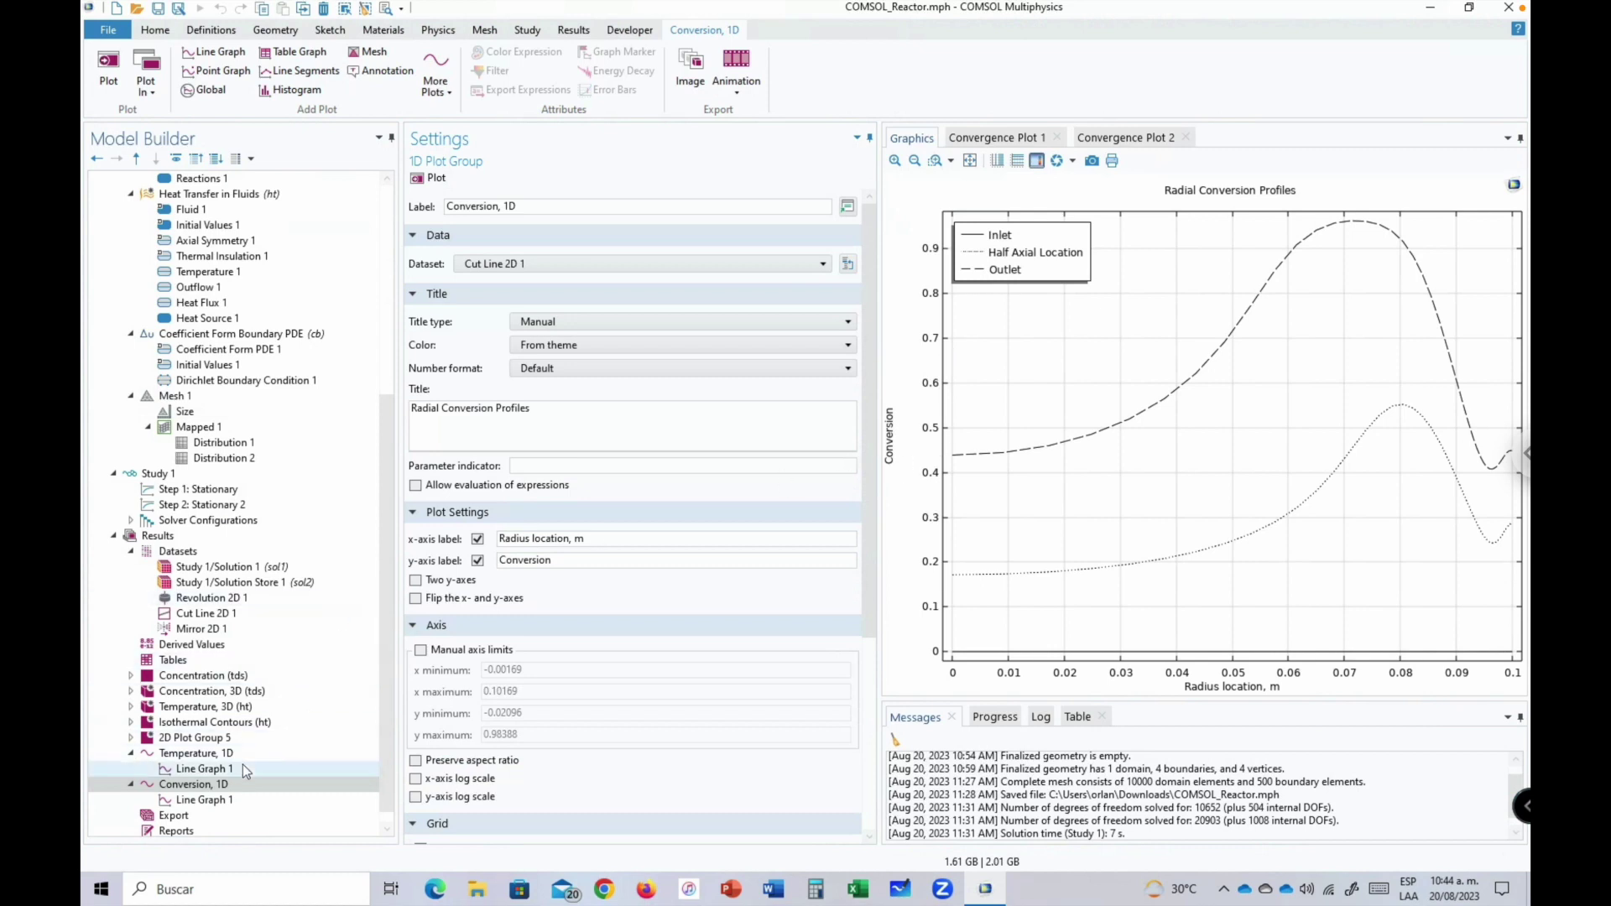
pyautogui.click(202, 755)
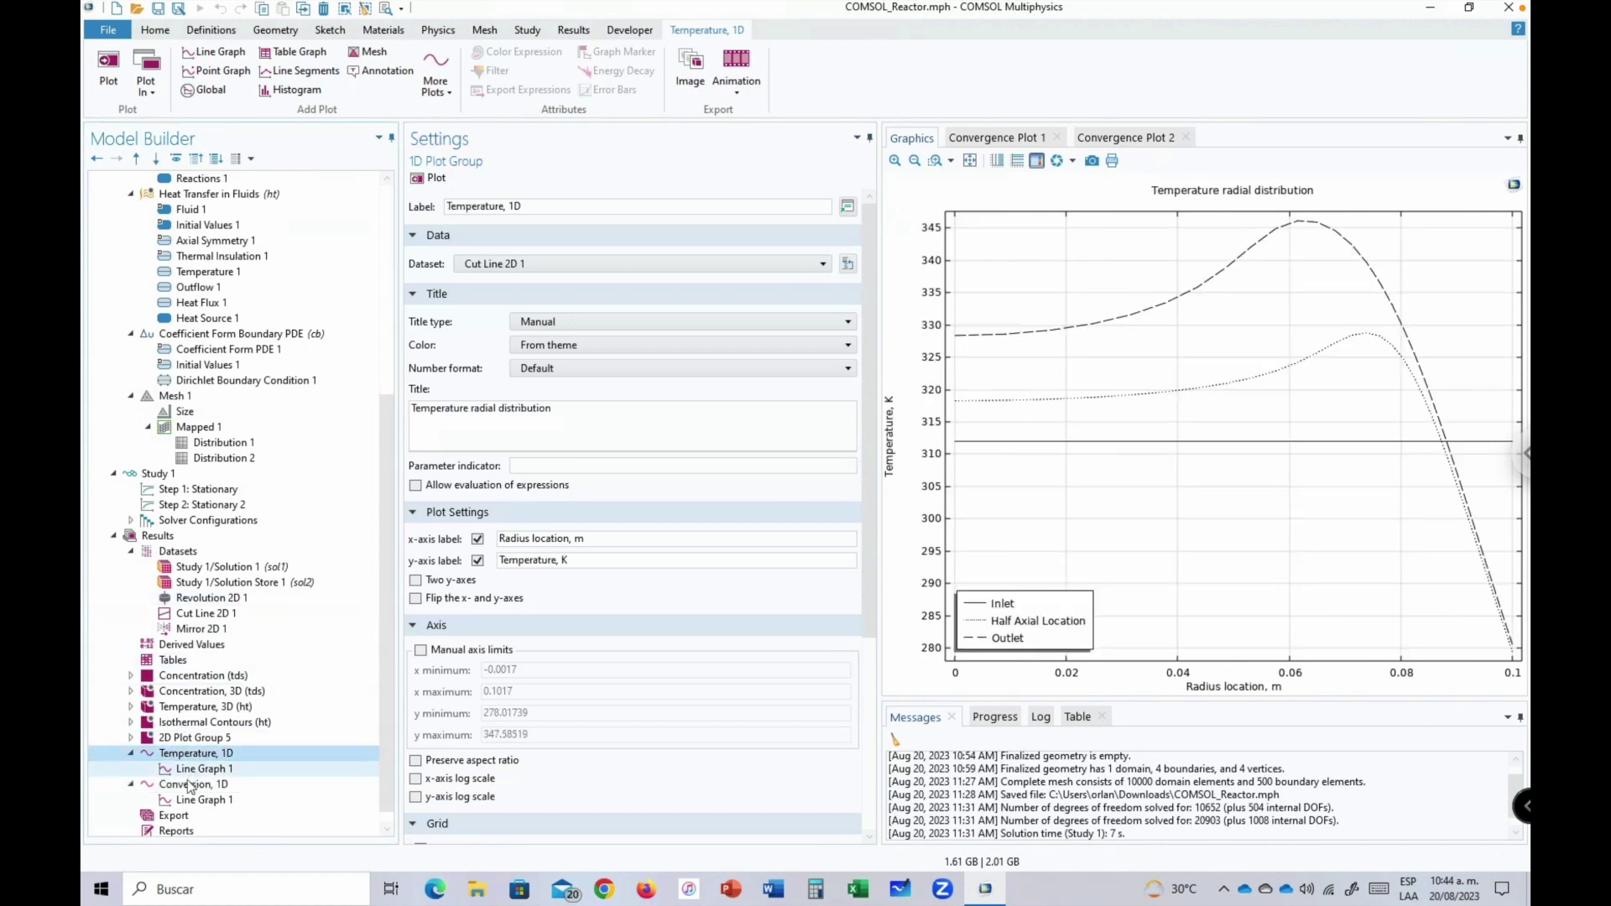
pyautogui.click(198, 784)
pyautogui.click(198, 756)
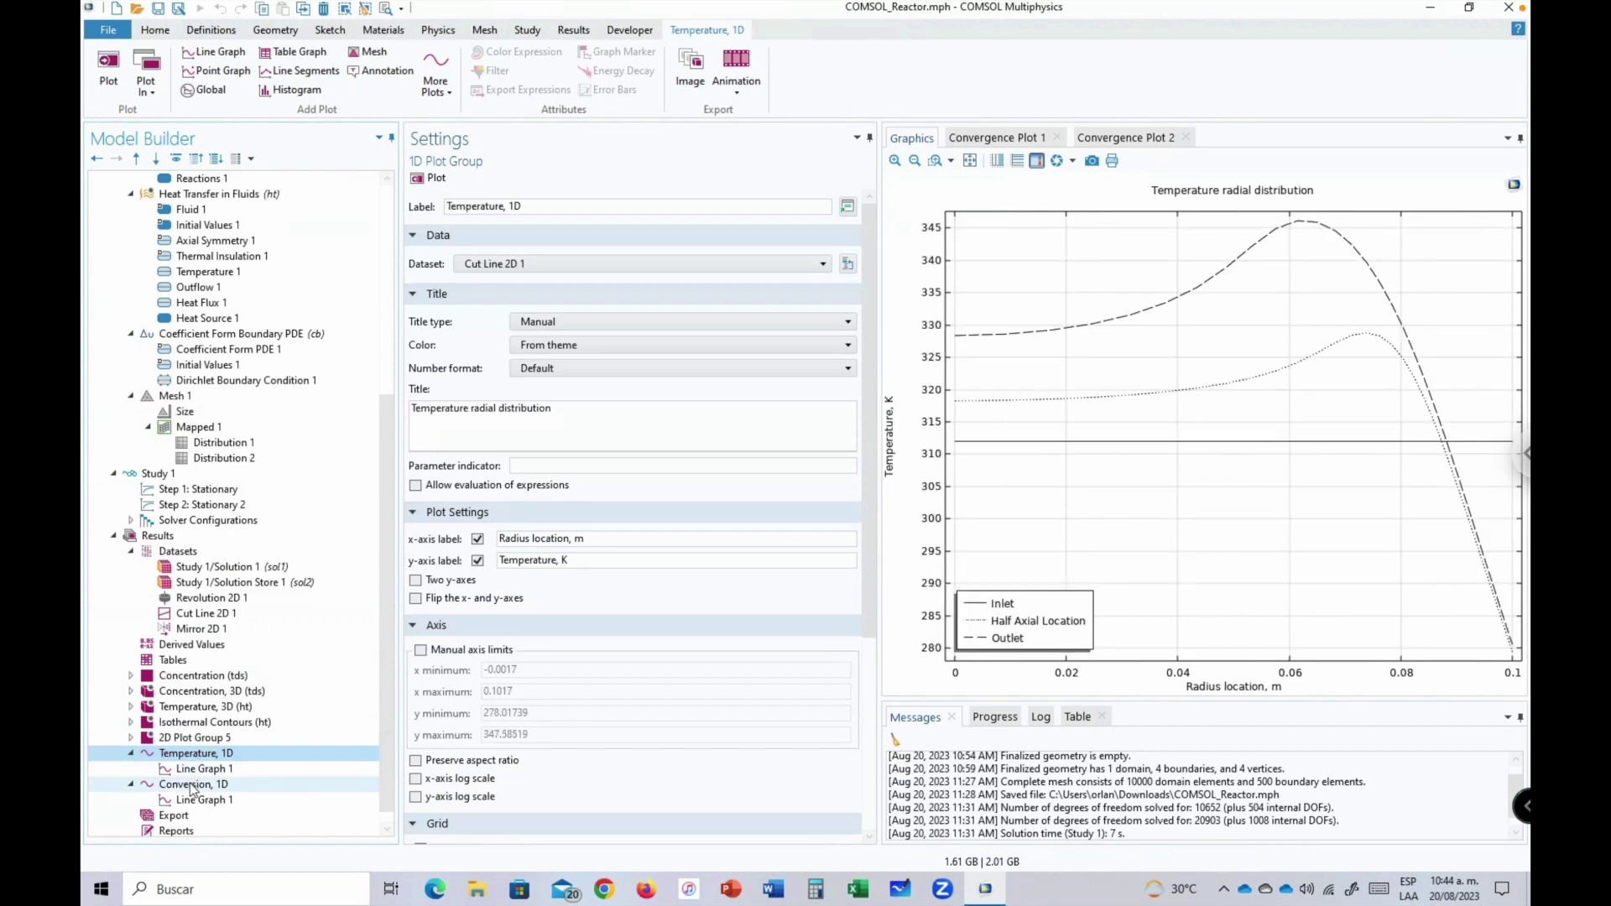
pyautogui.click(198, 784)
pyautogui.click(191, 785)
pyautogui.click(193, 754)
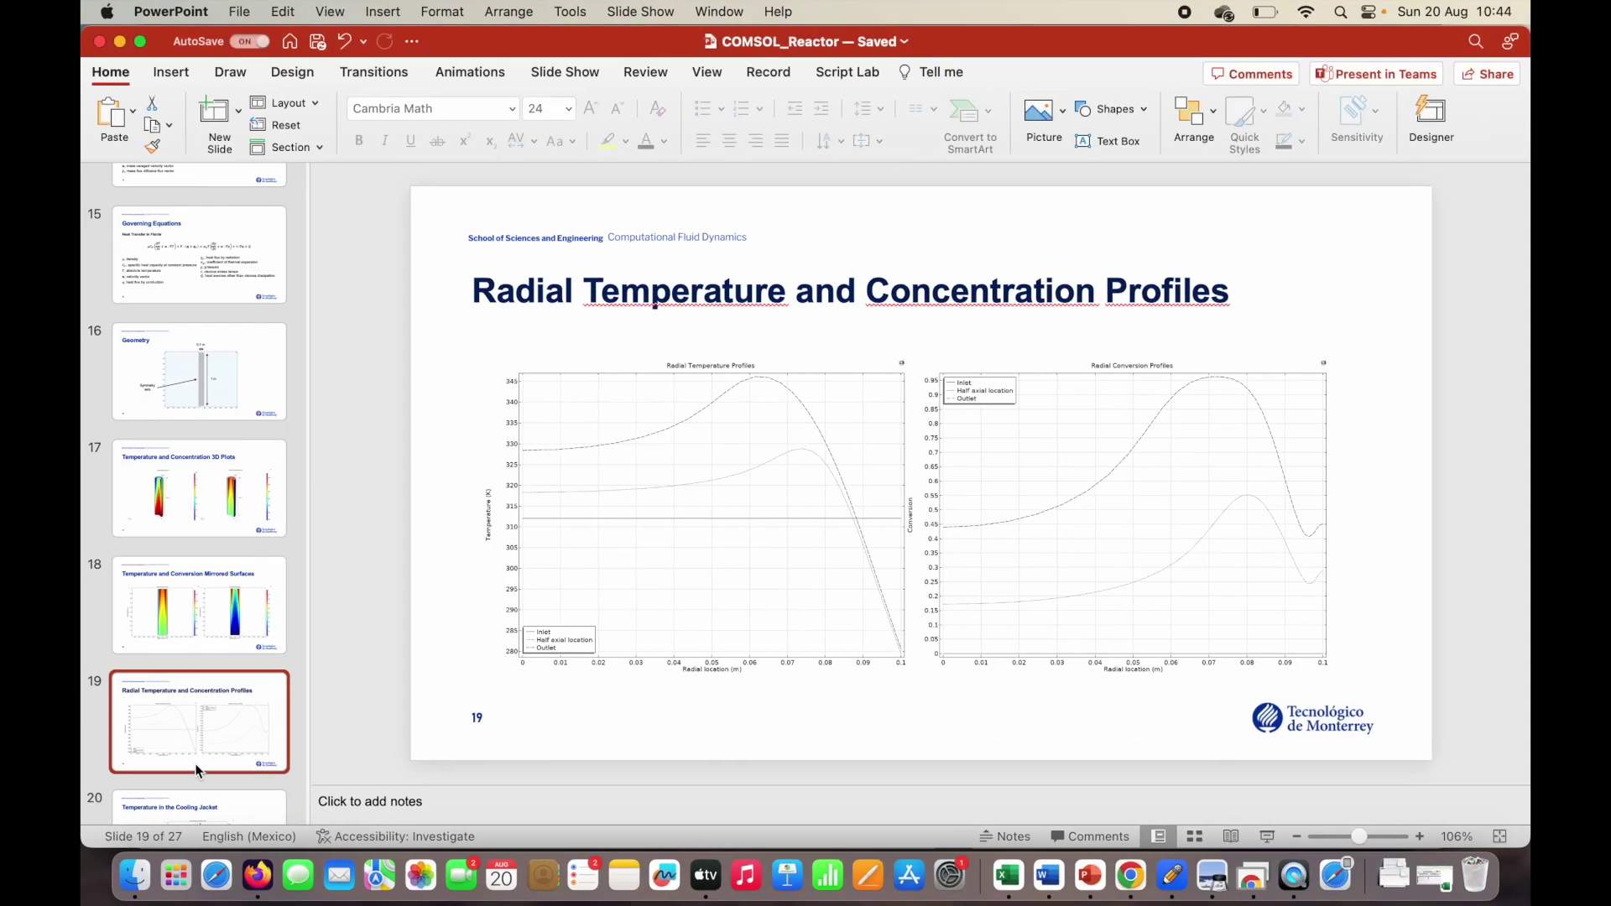
# View the Temperature and Conversion Mirrored Surfaces slide full screen in PowerPoint, and return to COMSOL.
pyautogui.click(222, 606)
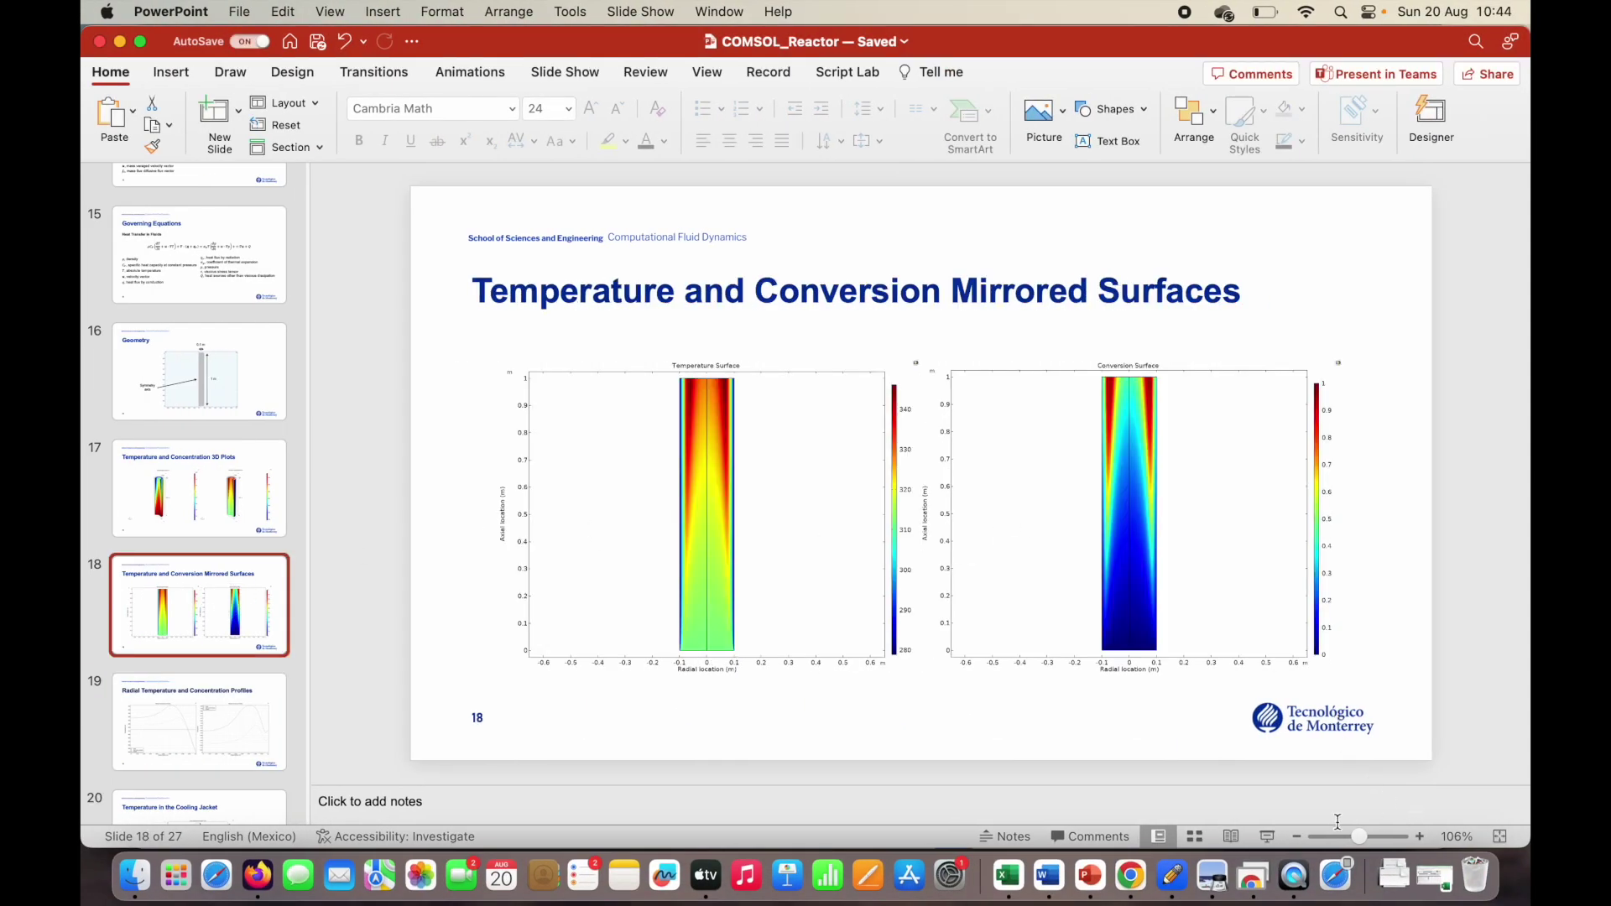
pyautogui.click(1267, 837)
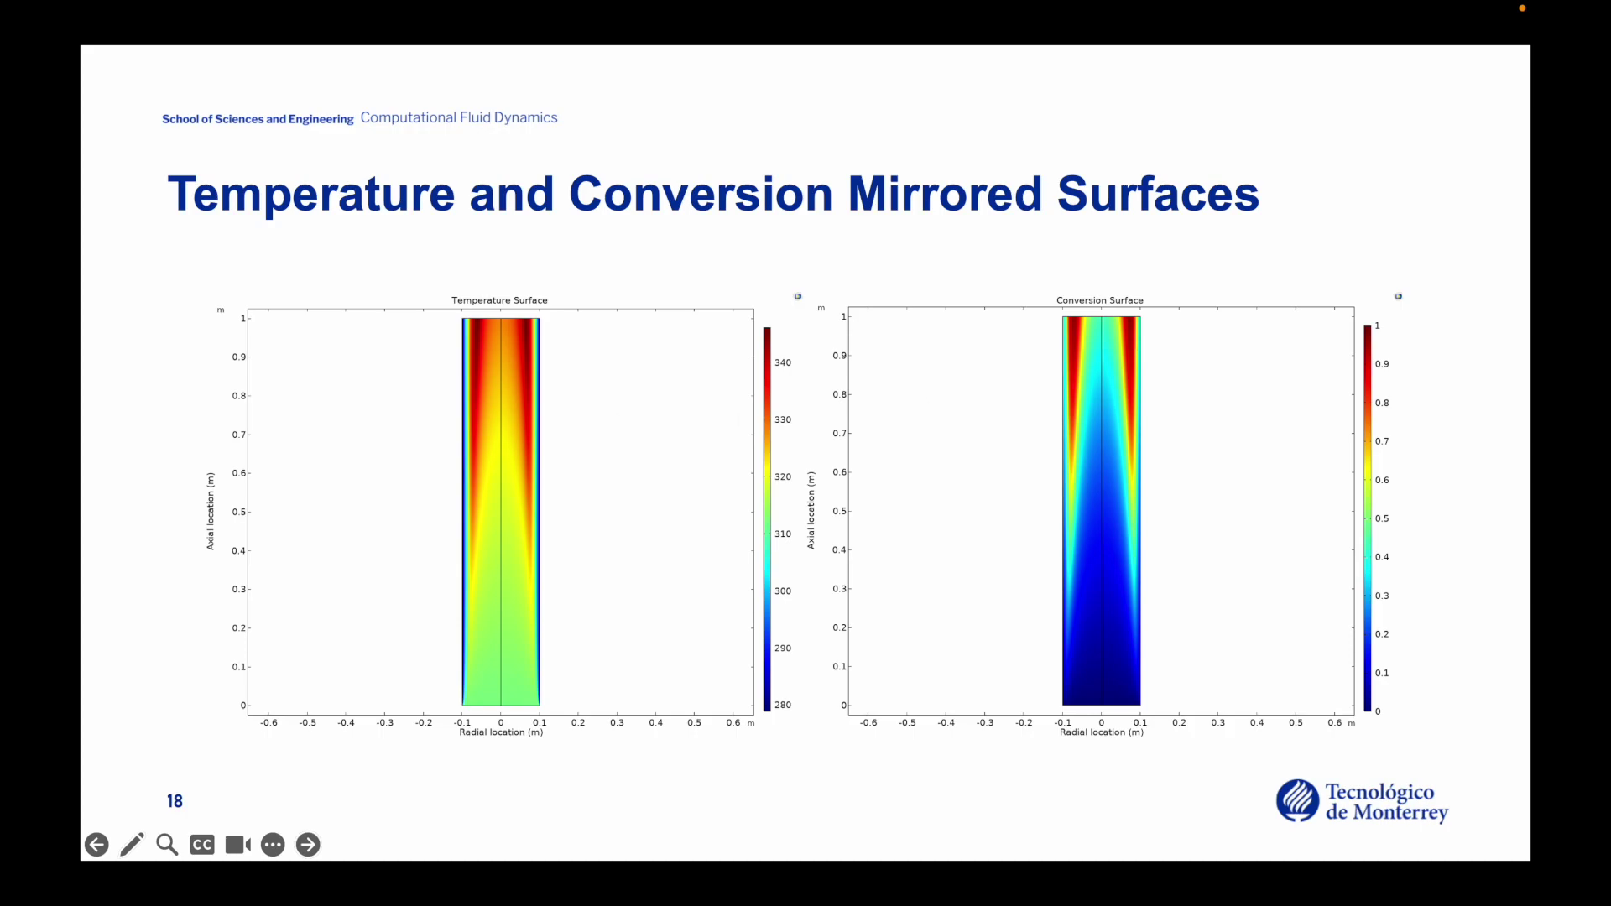
pyautogui.press('Escape')
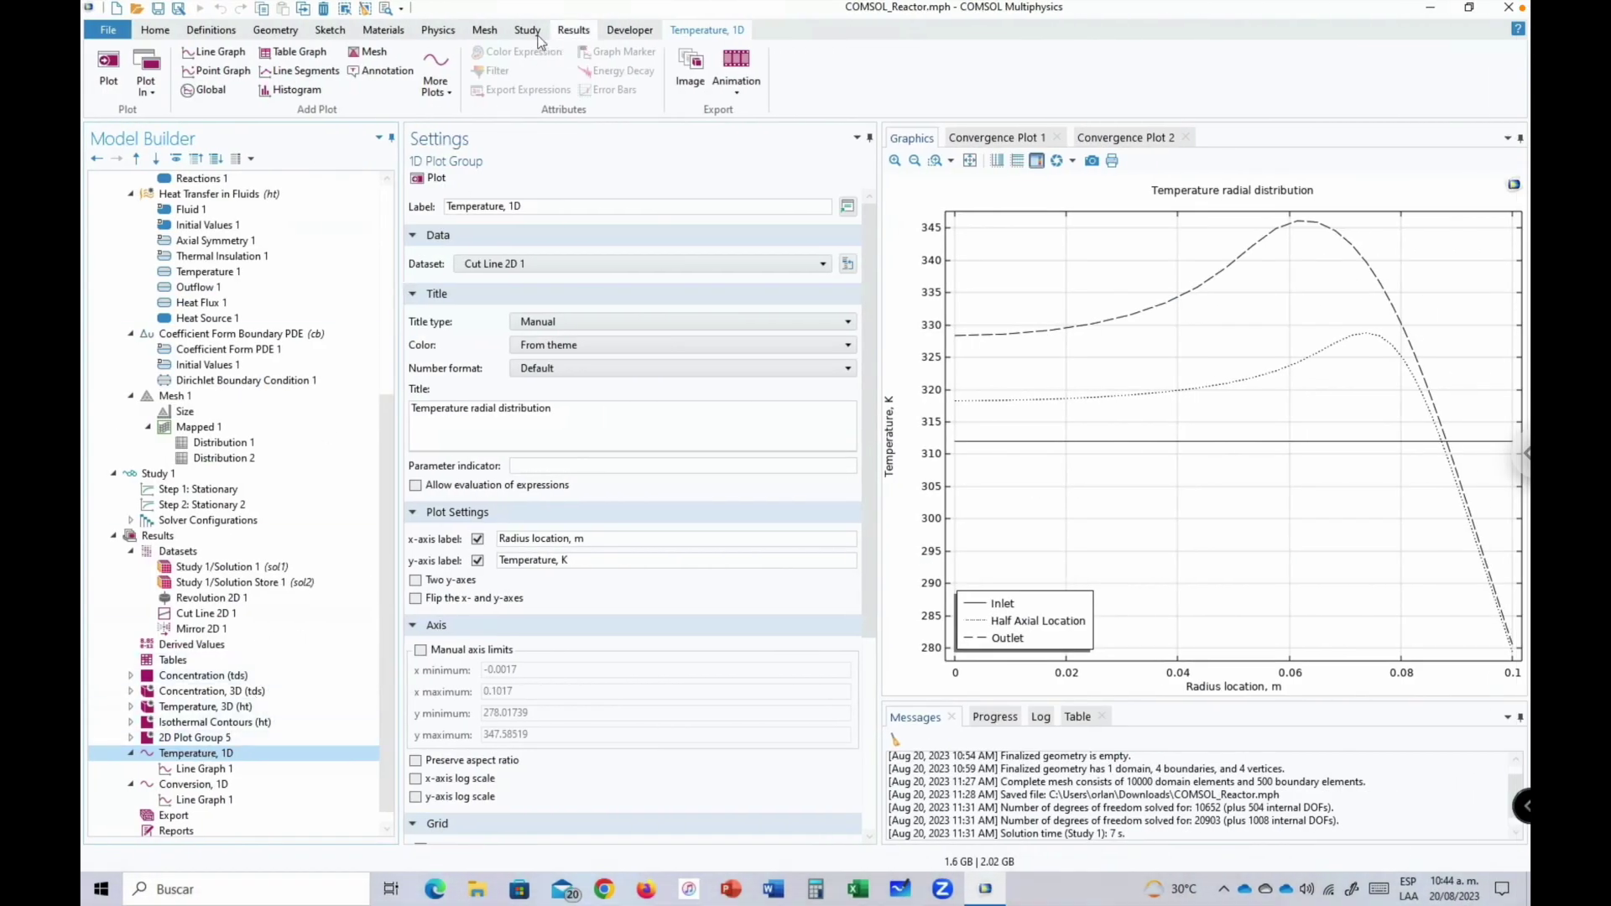
# Add a 2D plot group to the results and label it Temperature (Mirrored).
pyautogui.click(578, 32)
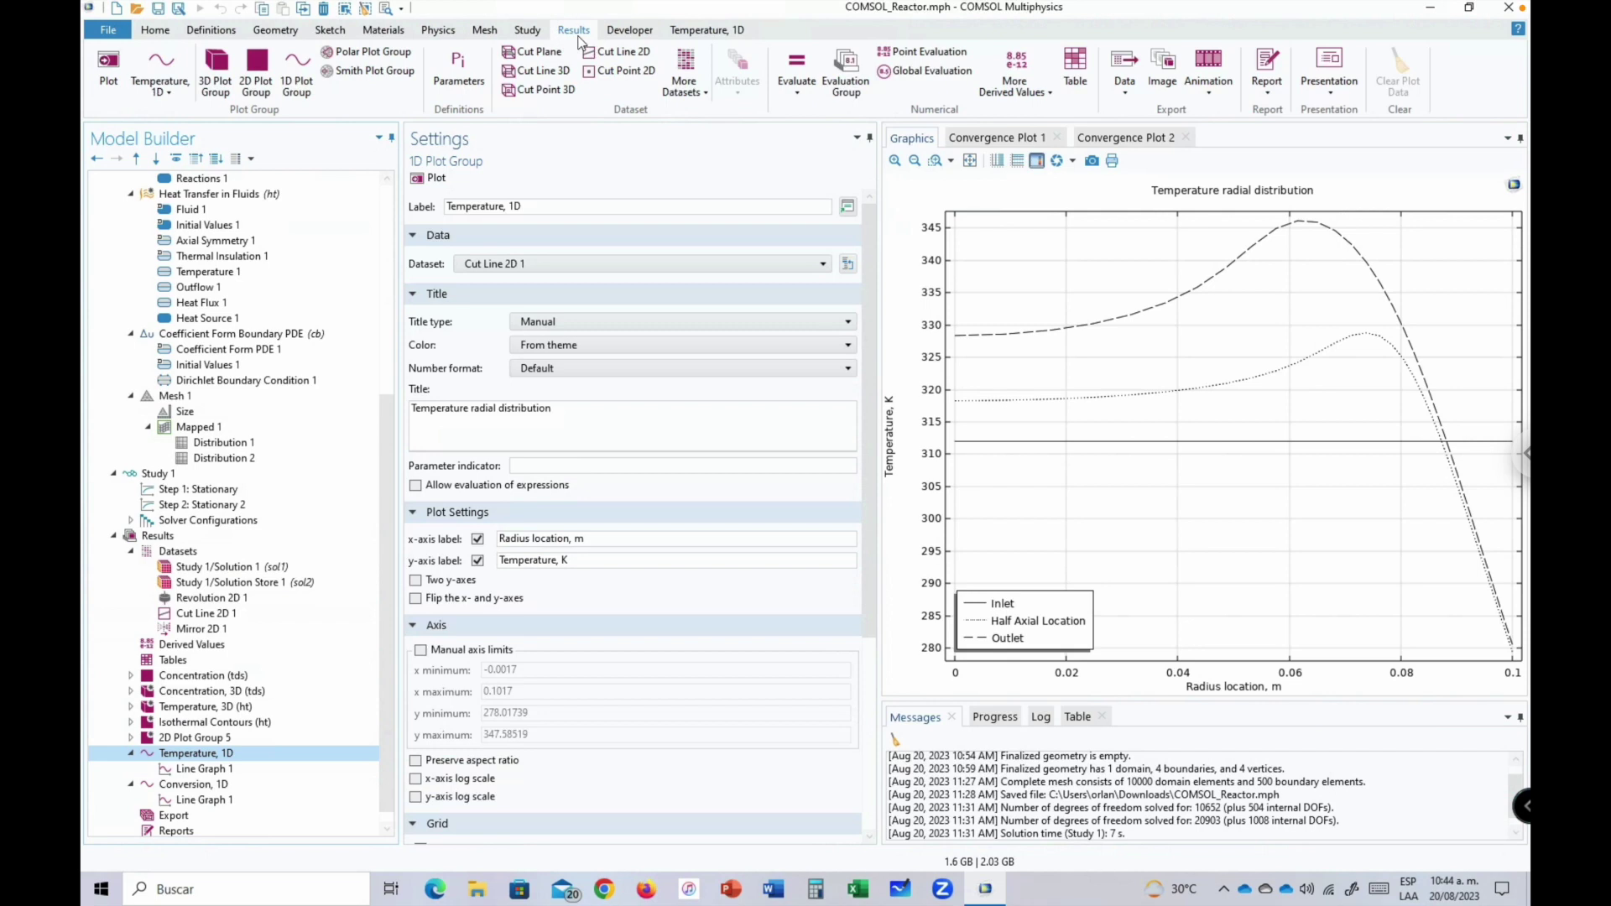
pyautogui.click(267, 89)
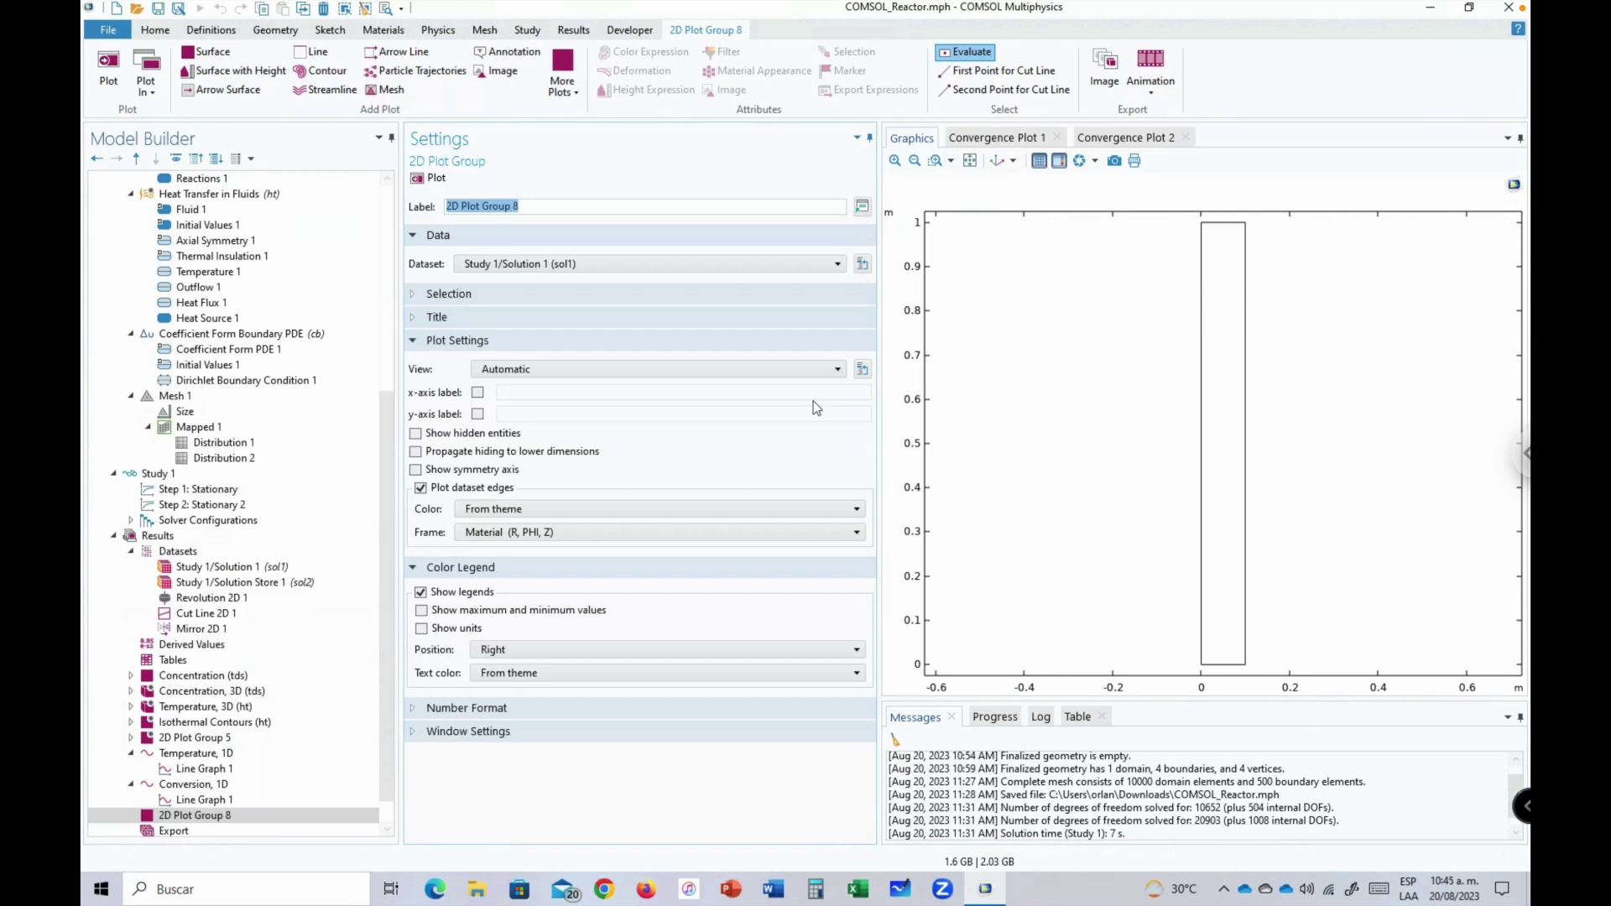
pyautogui.write('Temperature (Mirrored')
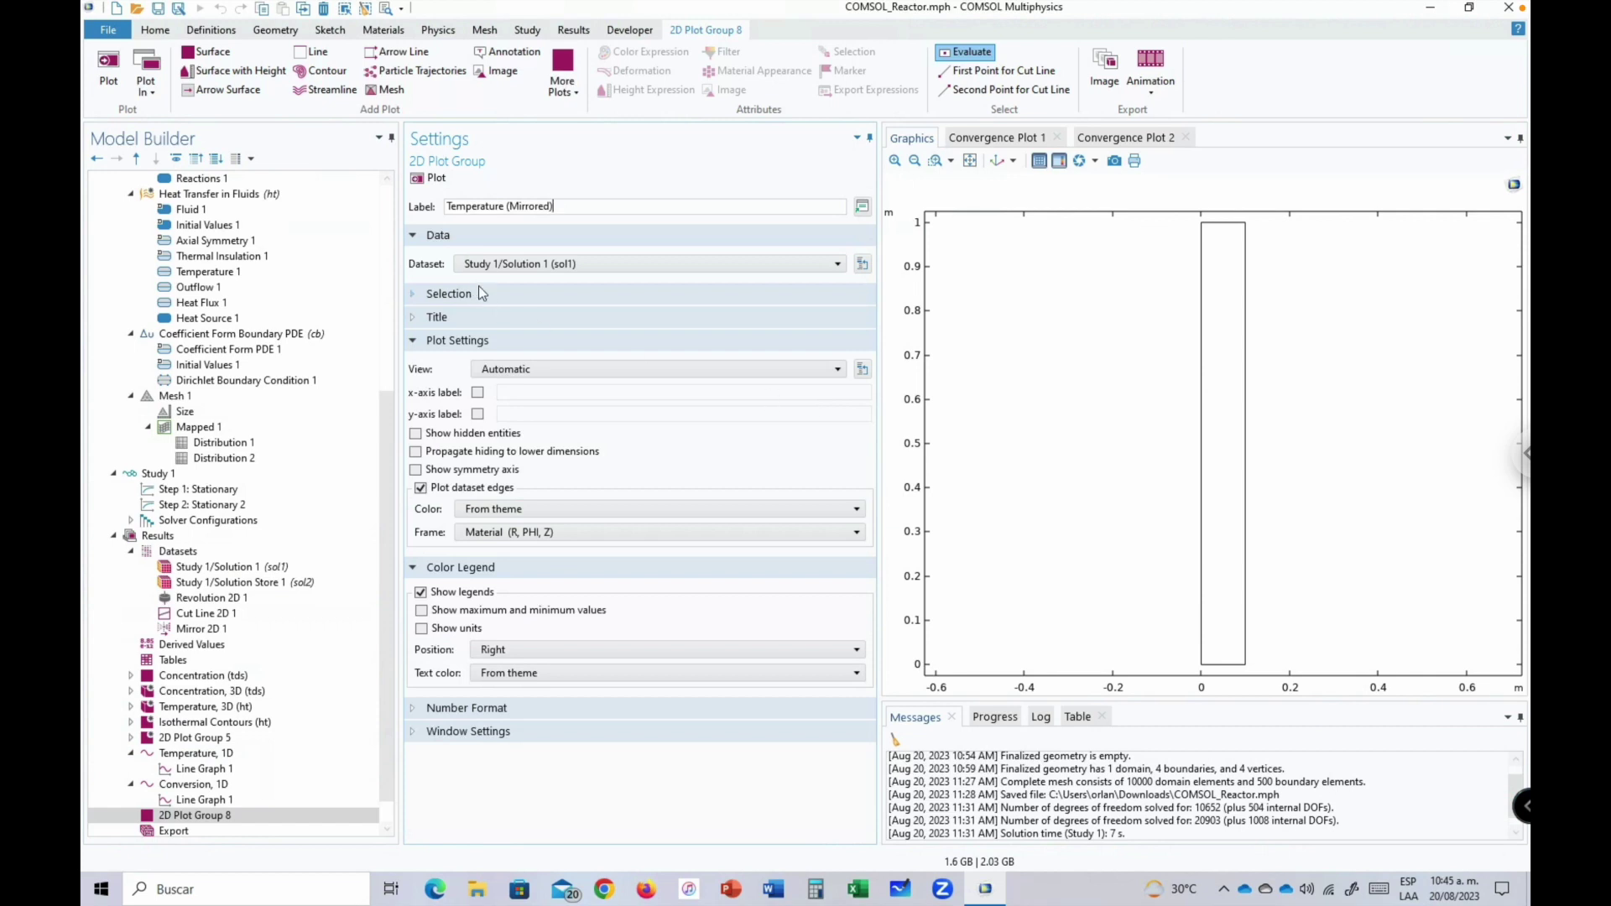
# Give the mirrored temperature plot group the manual title Temperature Surface and set its dataset to Mirror 2D 1.
pyautogui.click(447, 326)
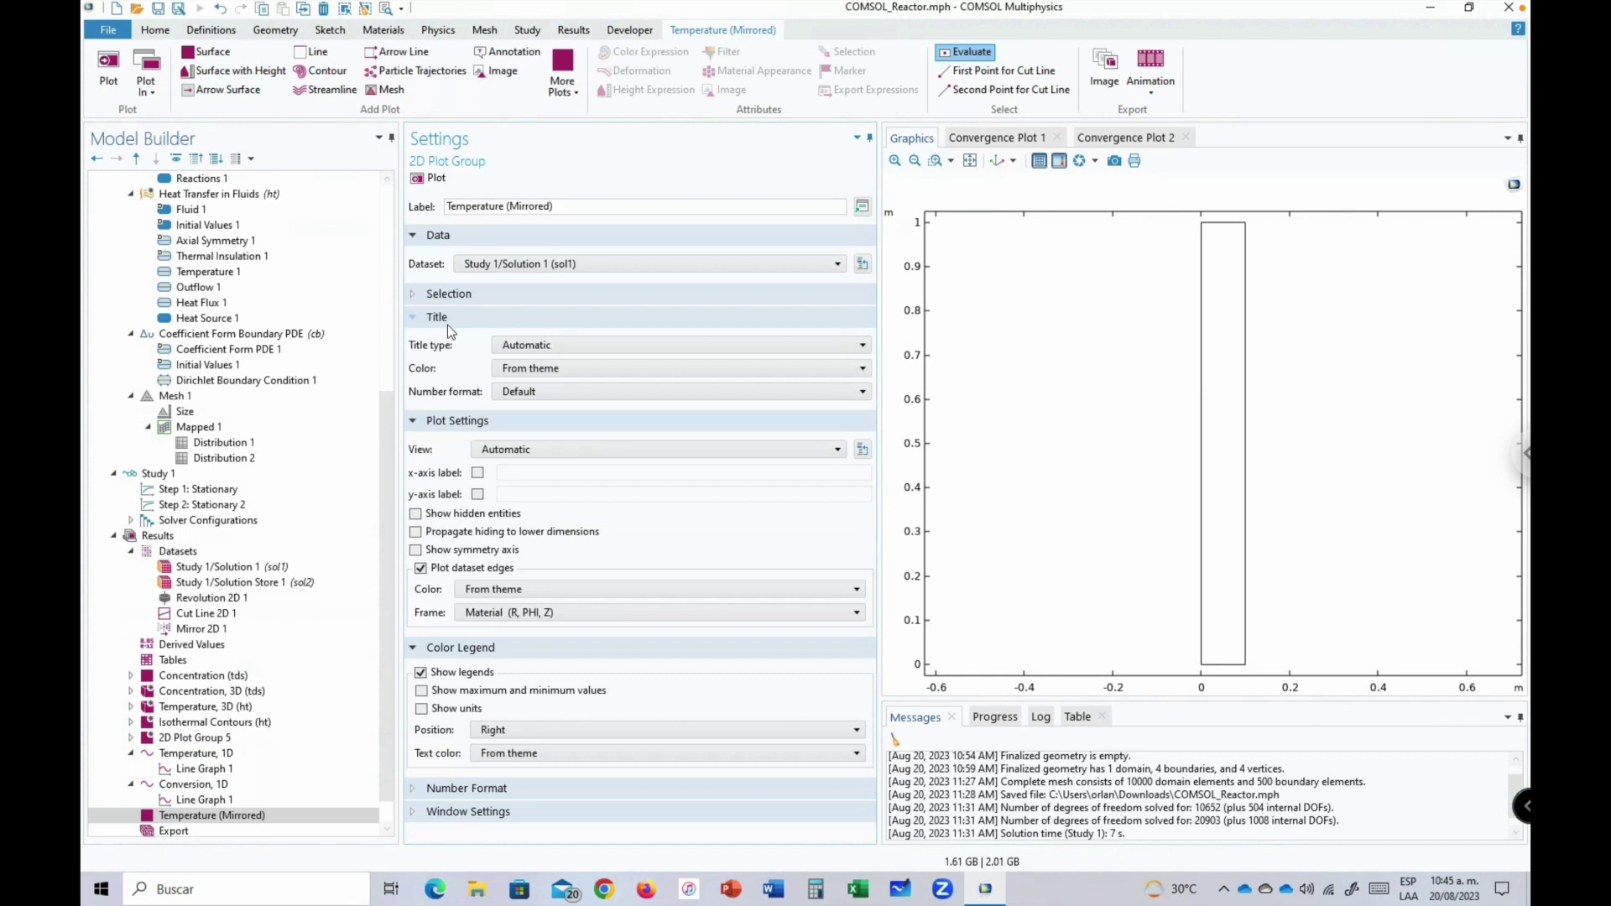
pyautogui.click(510, 353)
pyautogui.press('Escape')
pyautogui.write('m')
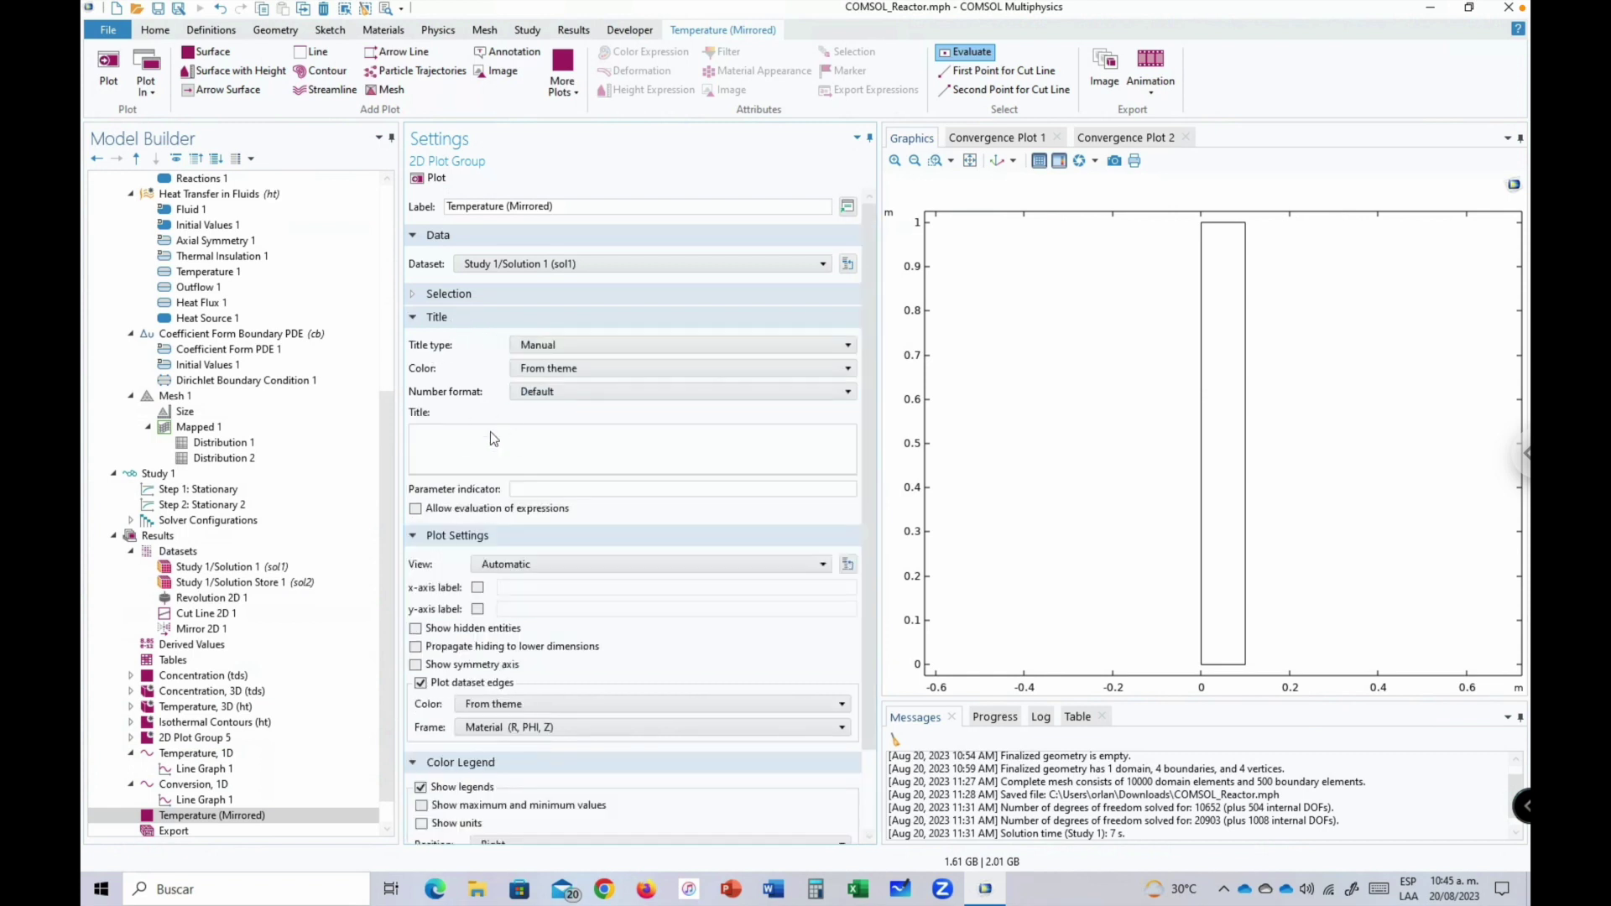
pyautogui.write('Temperature Surface')
pyautogui.scroll(-2, 849, 609)
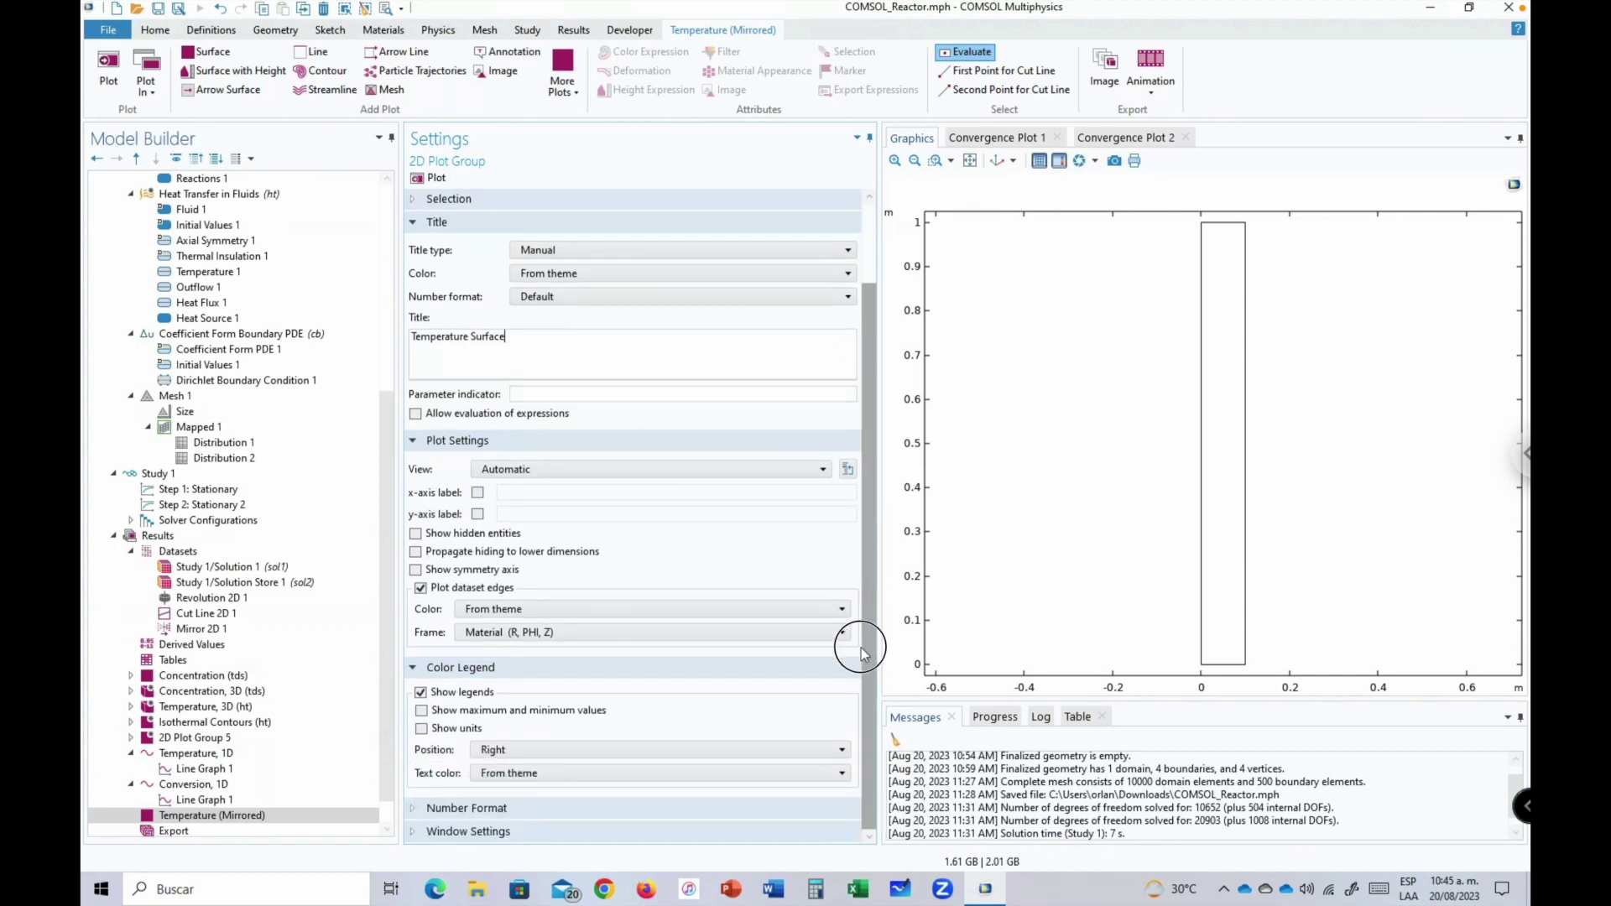
pyautogui.scroll(2, 868, 537)
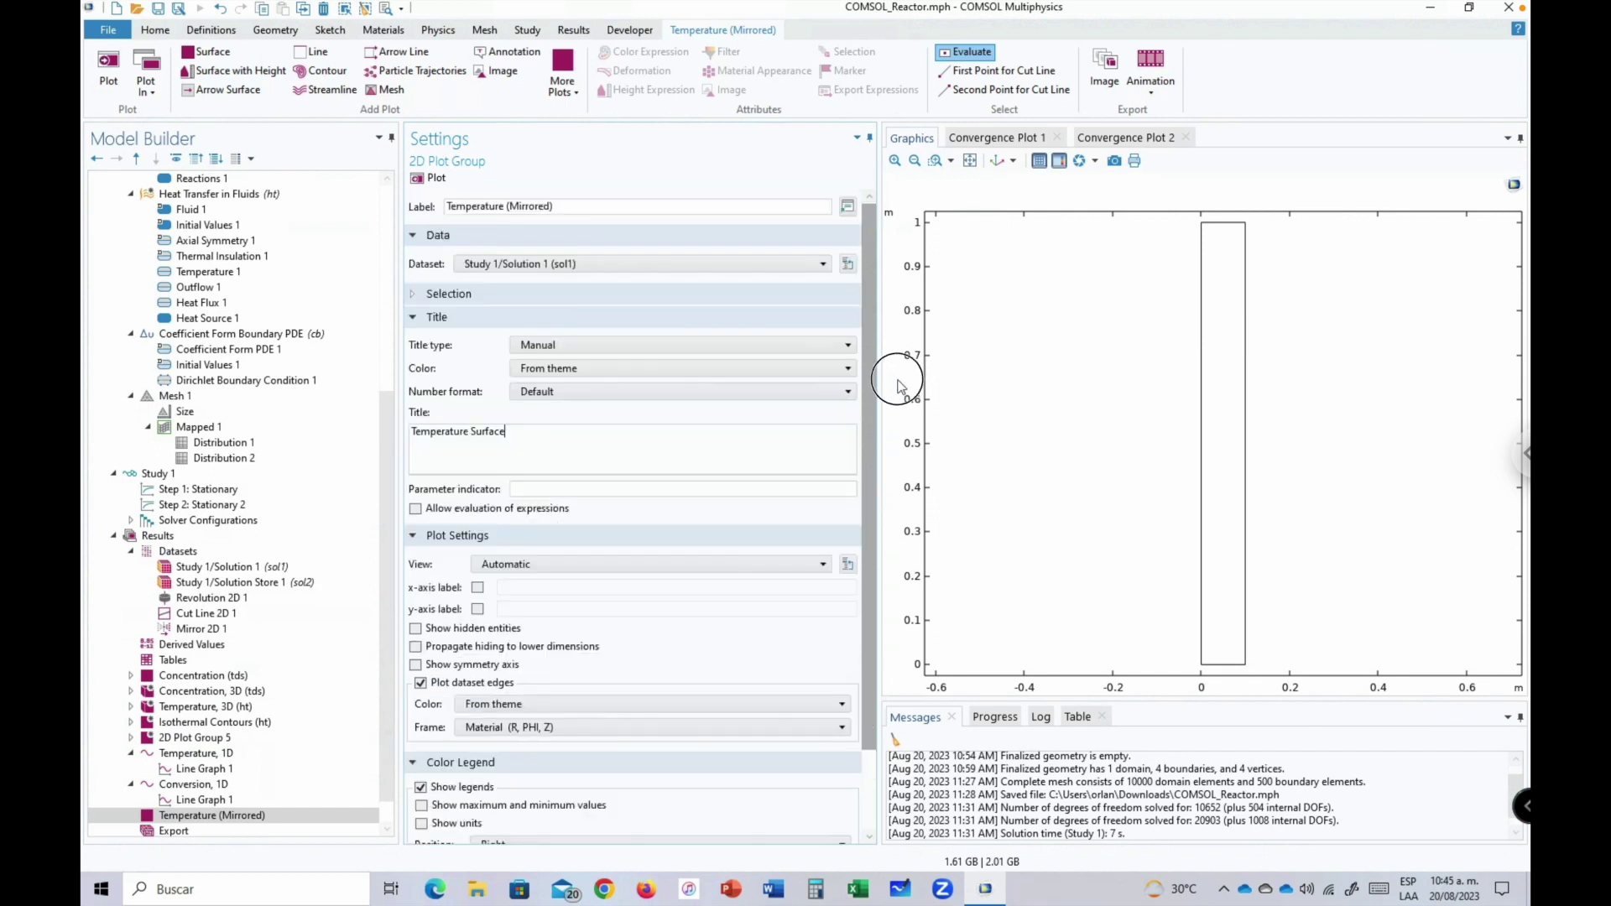
pyautogui.click(496, 265)
pyautogui.click(490, 347)
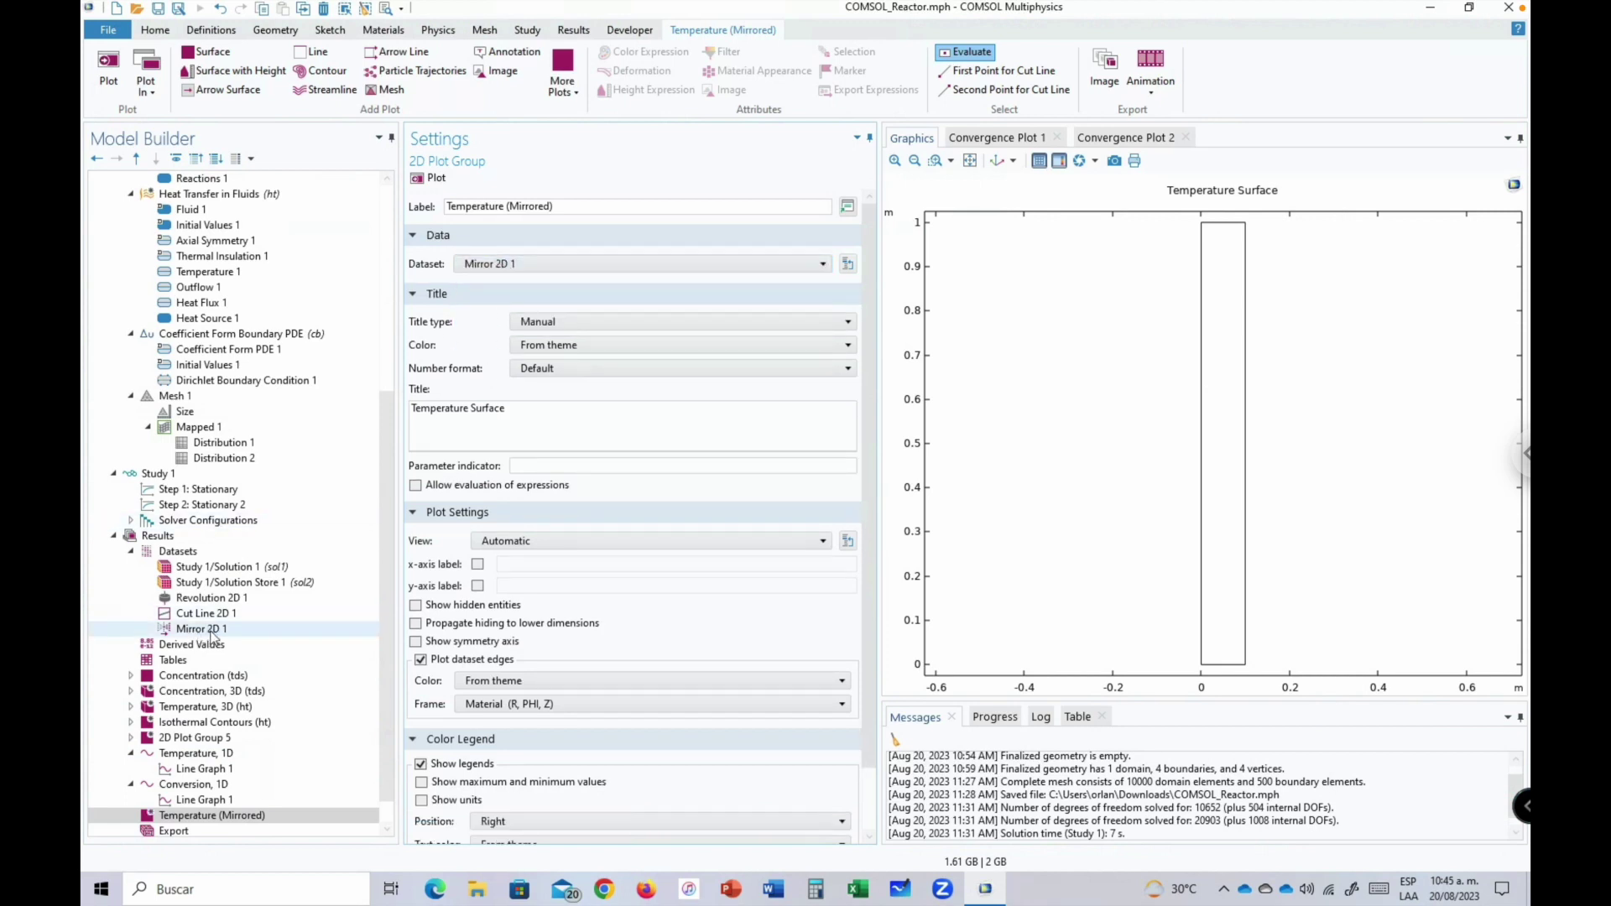
# Add a Surface plot to the Temperature (Mirrored) group with temperature T as its expression.
pyautogui.click(196, 817)
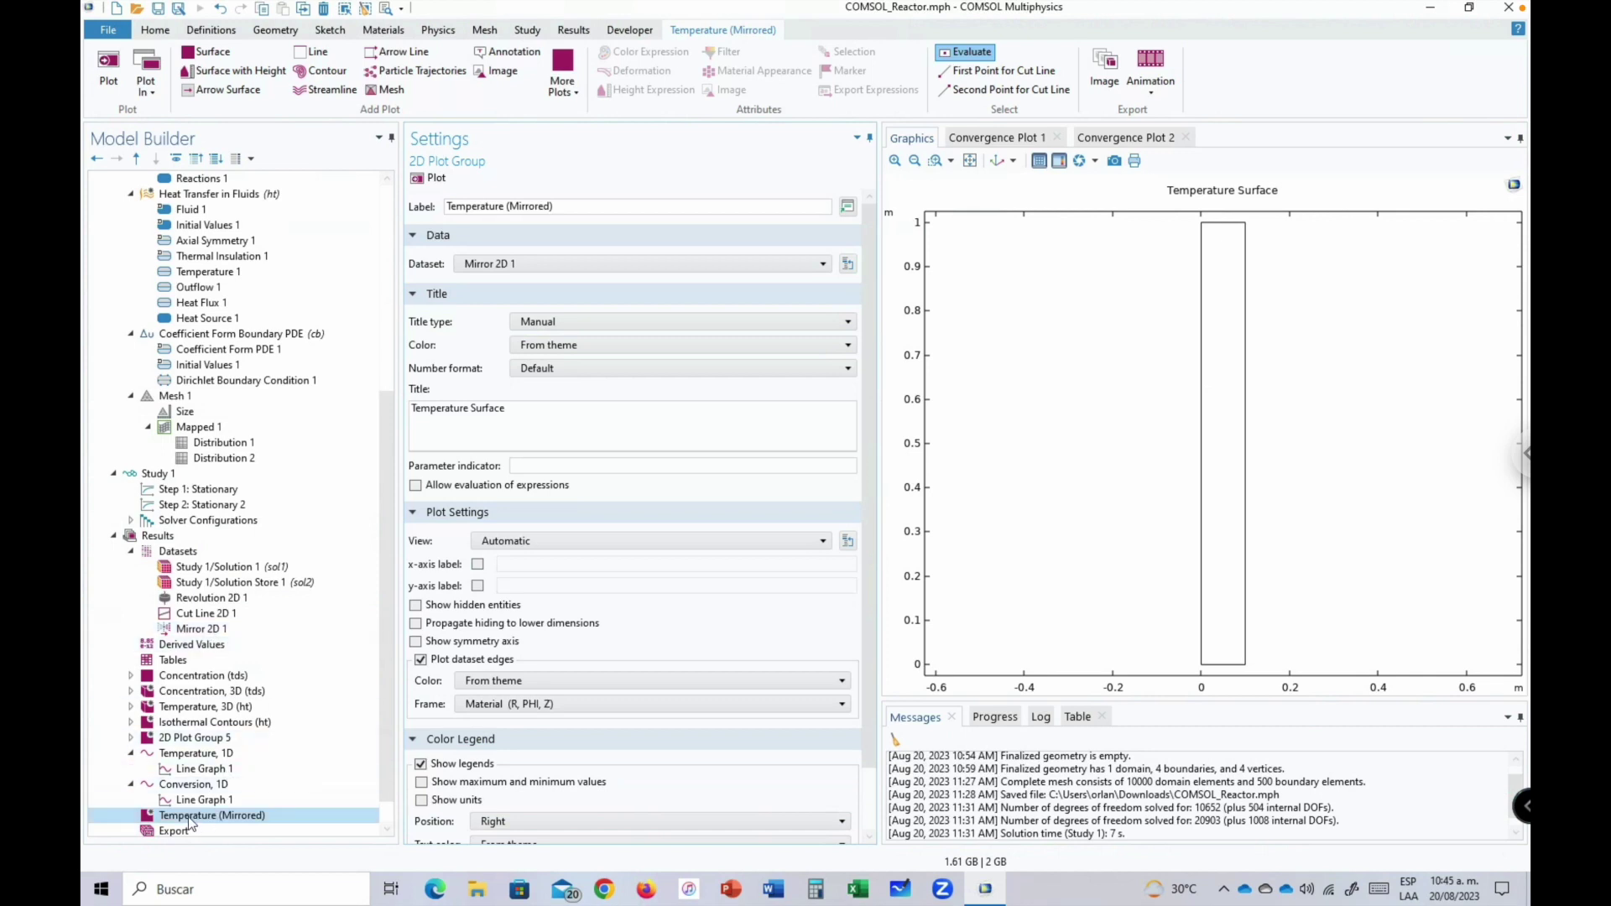
pyautogui.rightClick(189, 819)
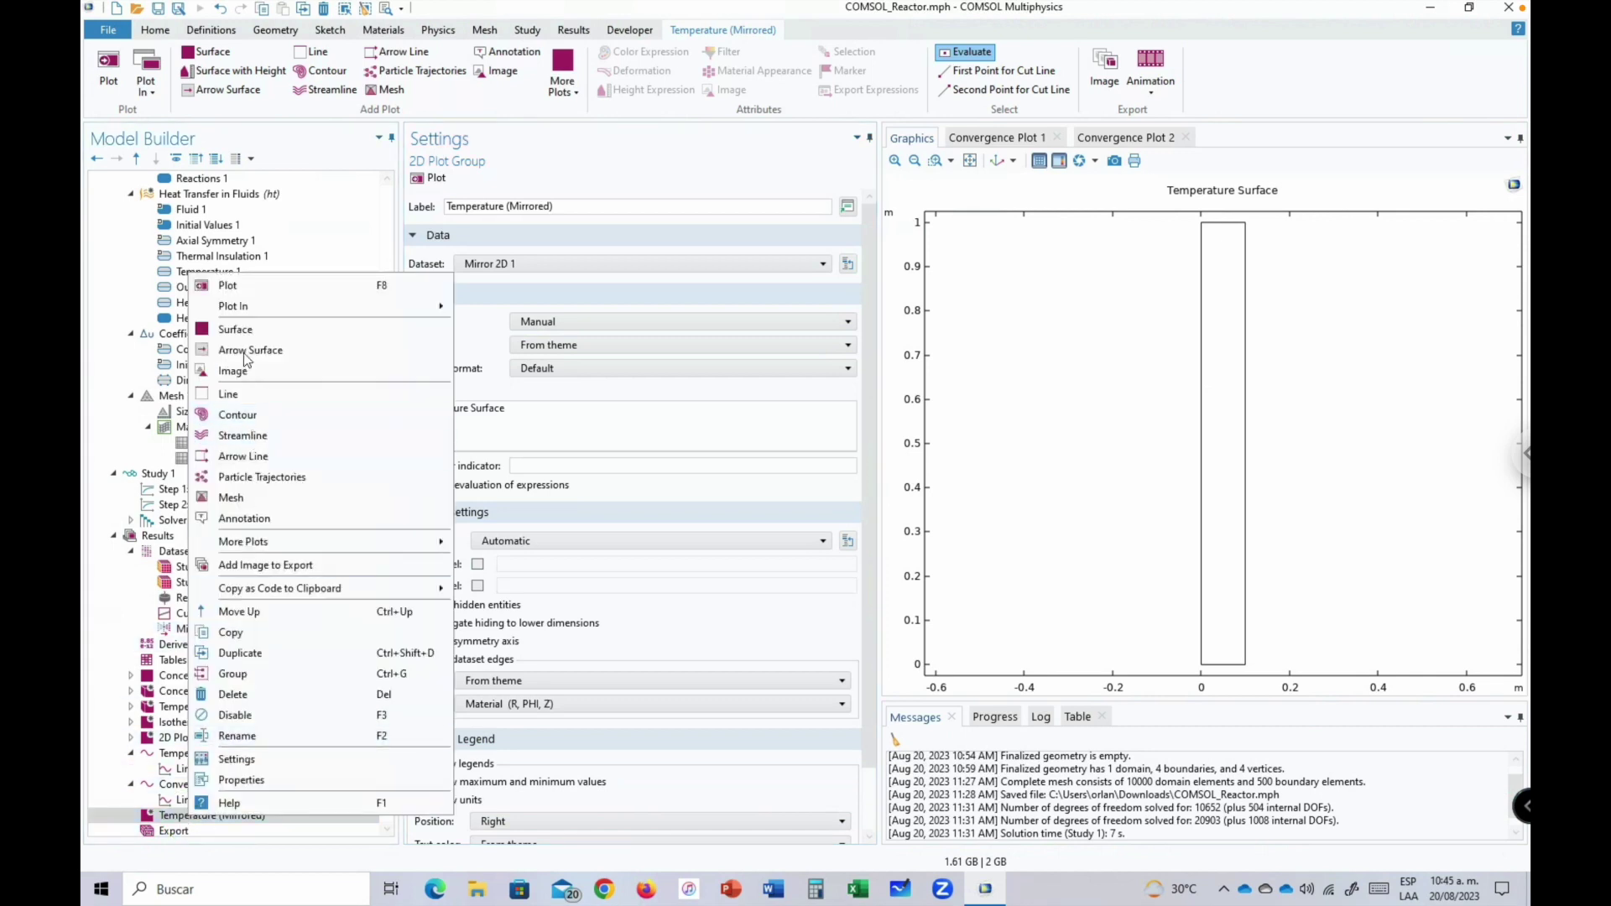
pyautogui.click(240, 329)
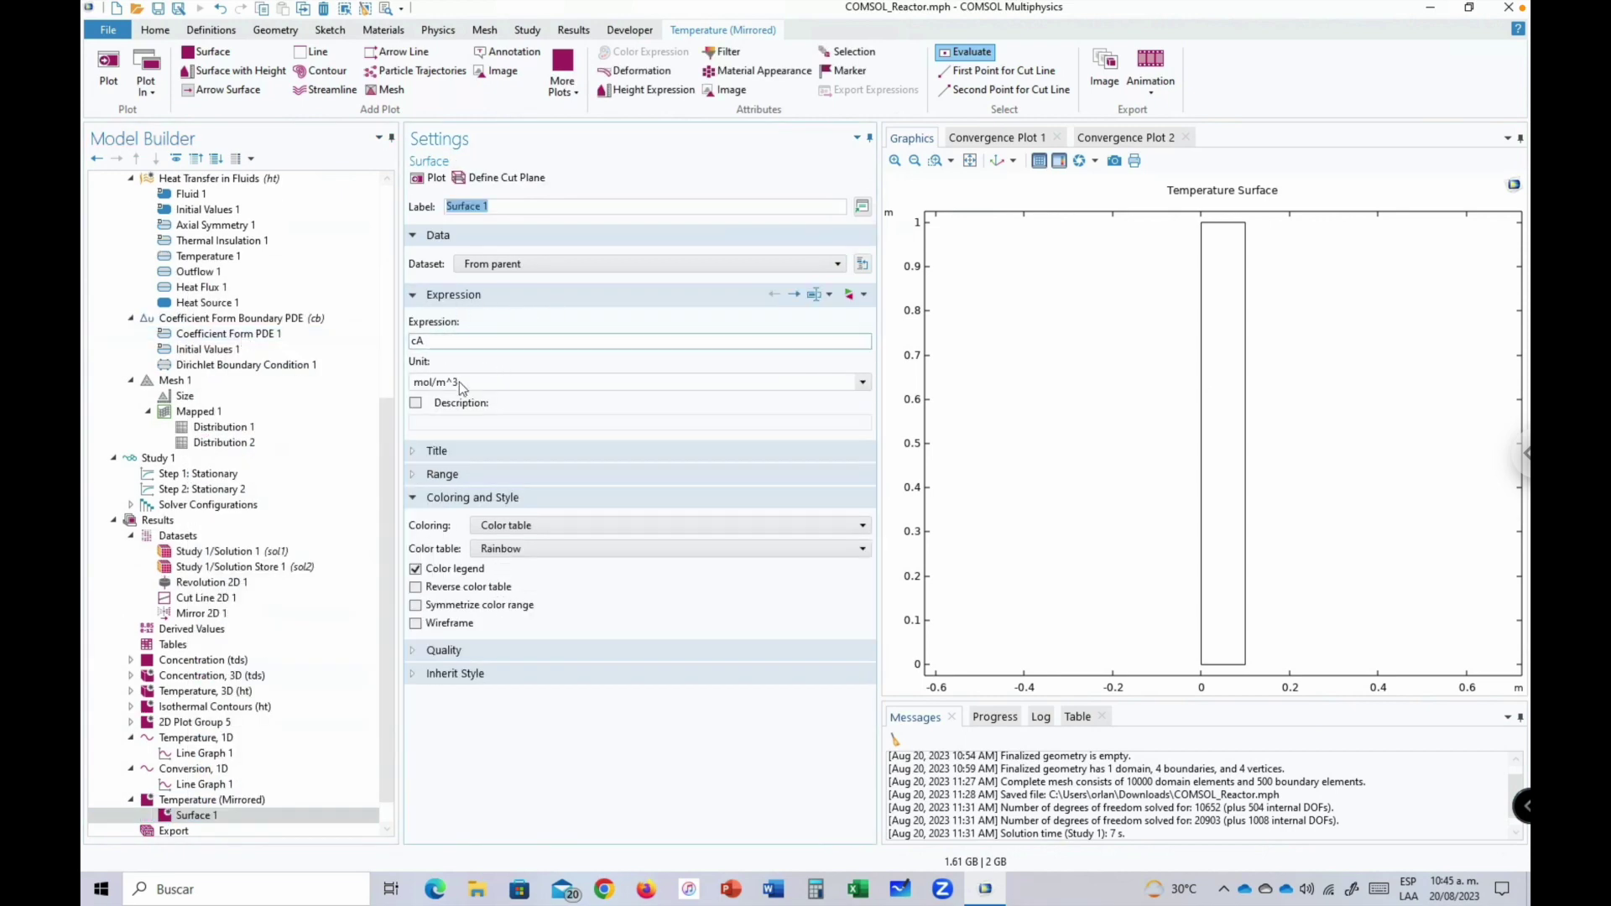
pyautogui.click(862, 295)
pyautogui.write('temper')
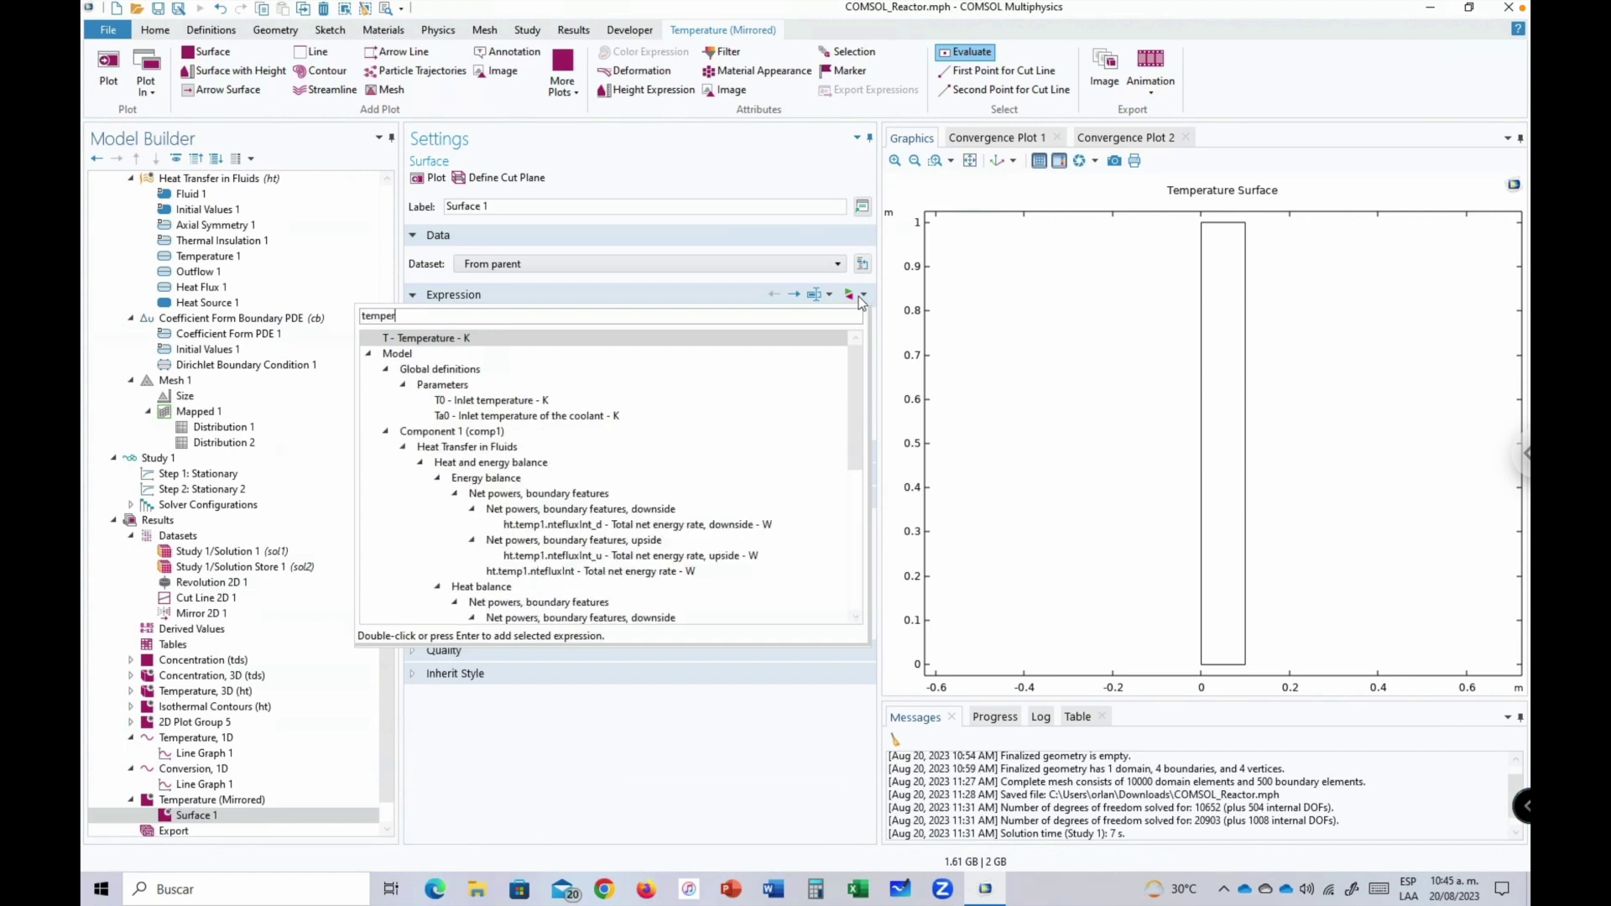
pyautogui.write('ature')
pyautogui.press('Return')
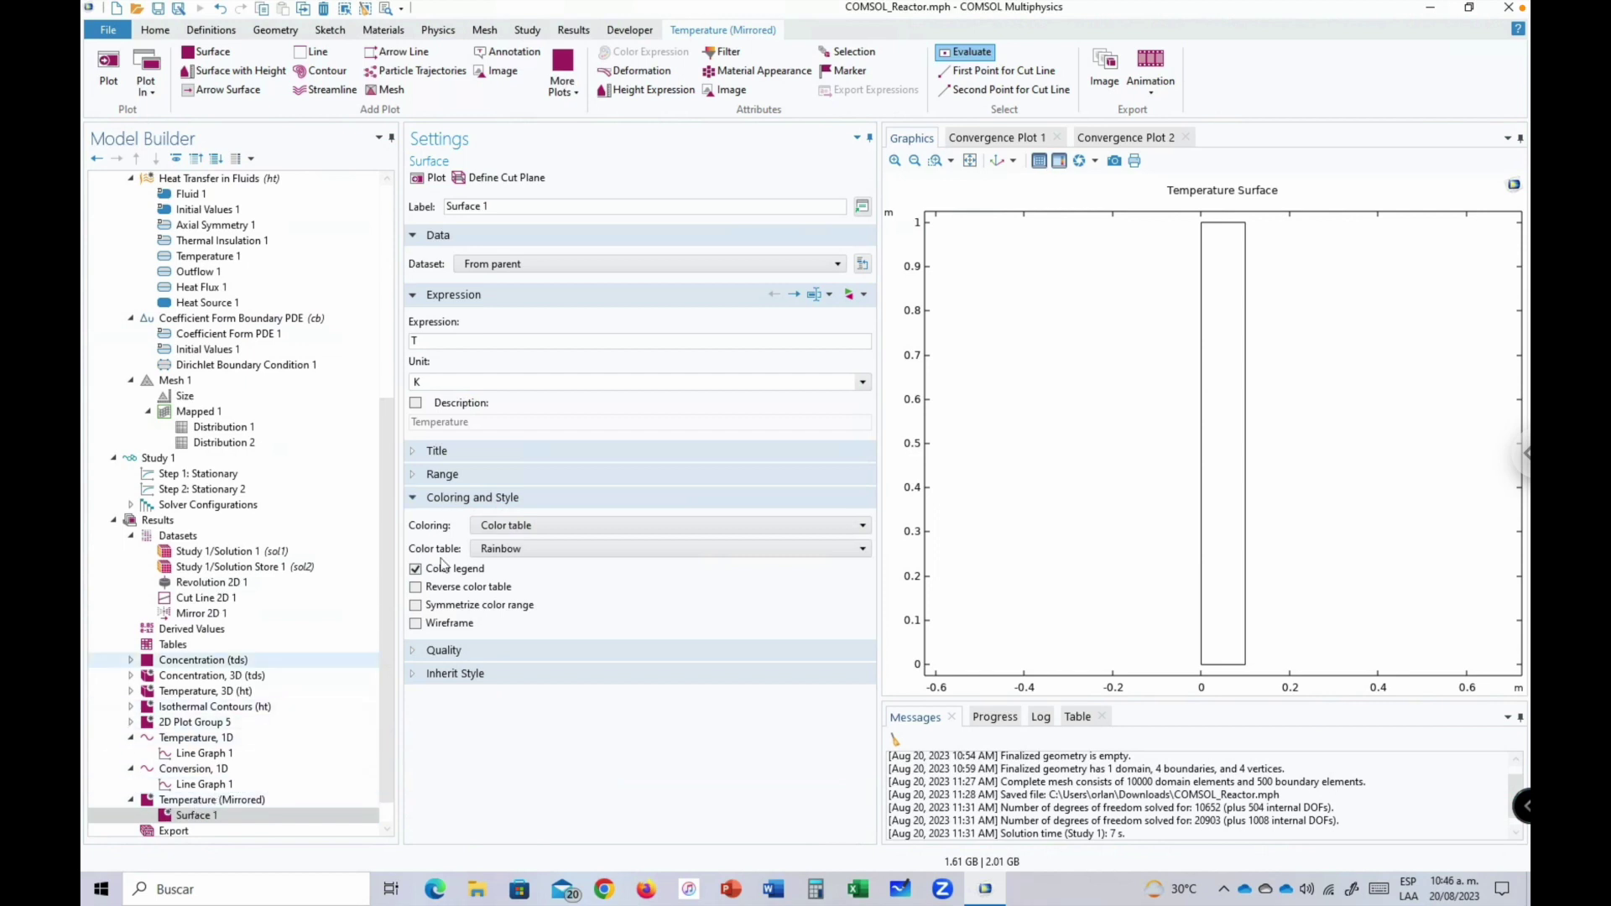
# Enable a custom x-axis label on the Temperature (Mirrored) plot group and set it to Radial location (m).
pyautogui.click(198, 801)
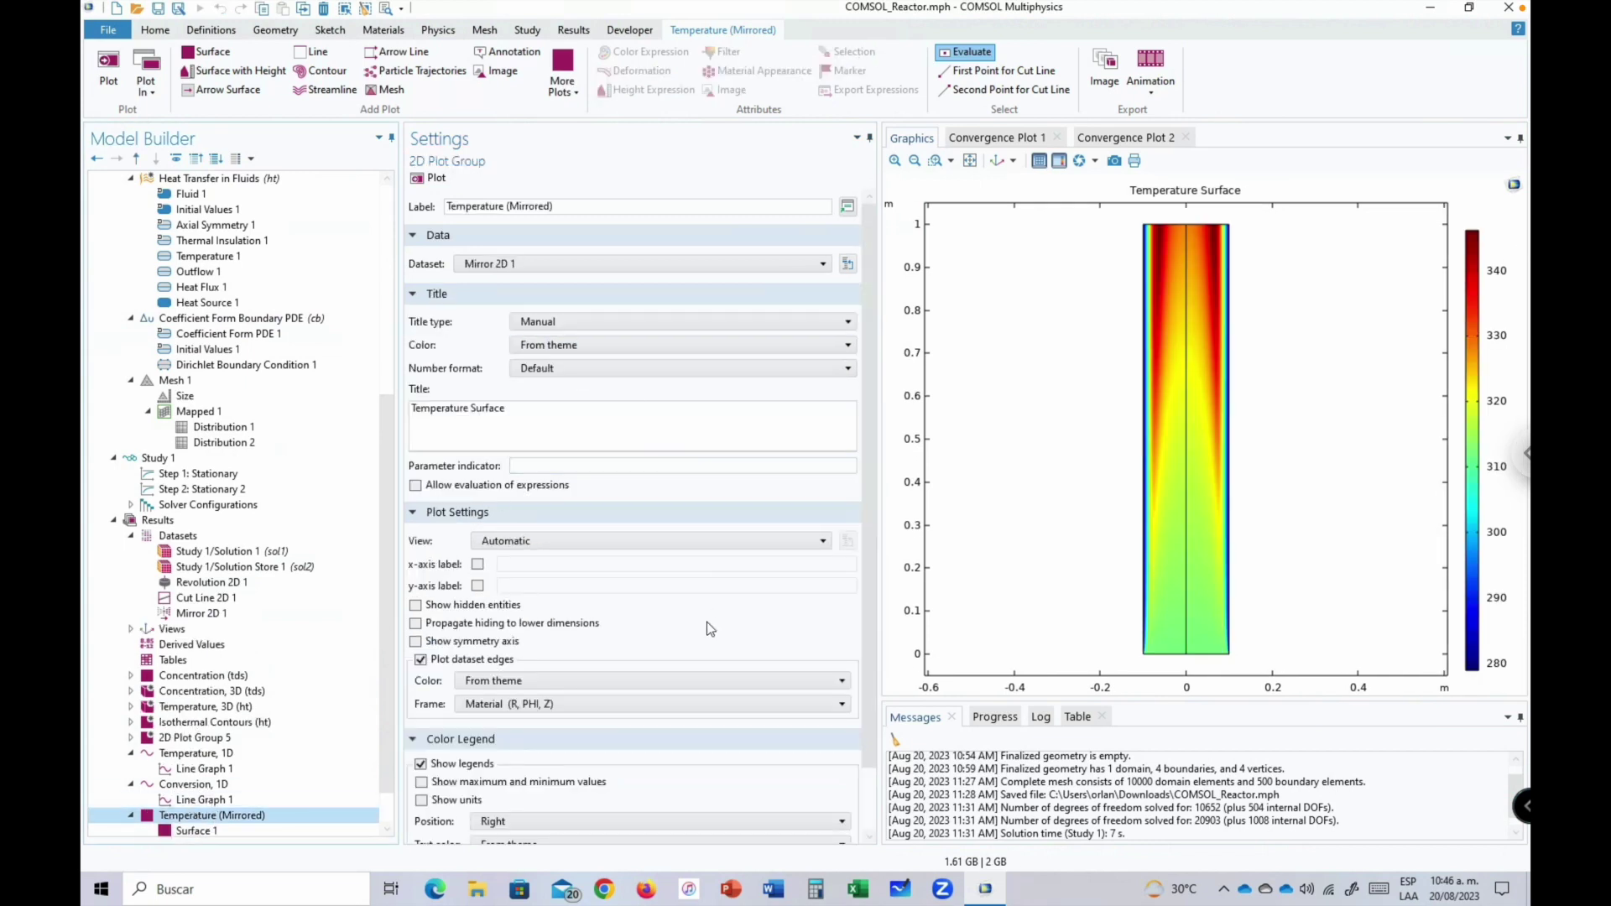
pyautogui.moveTo(866, 570); pyautogui.dragTo(854, 457)
pyautogui.click(476, 565)
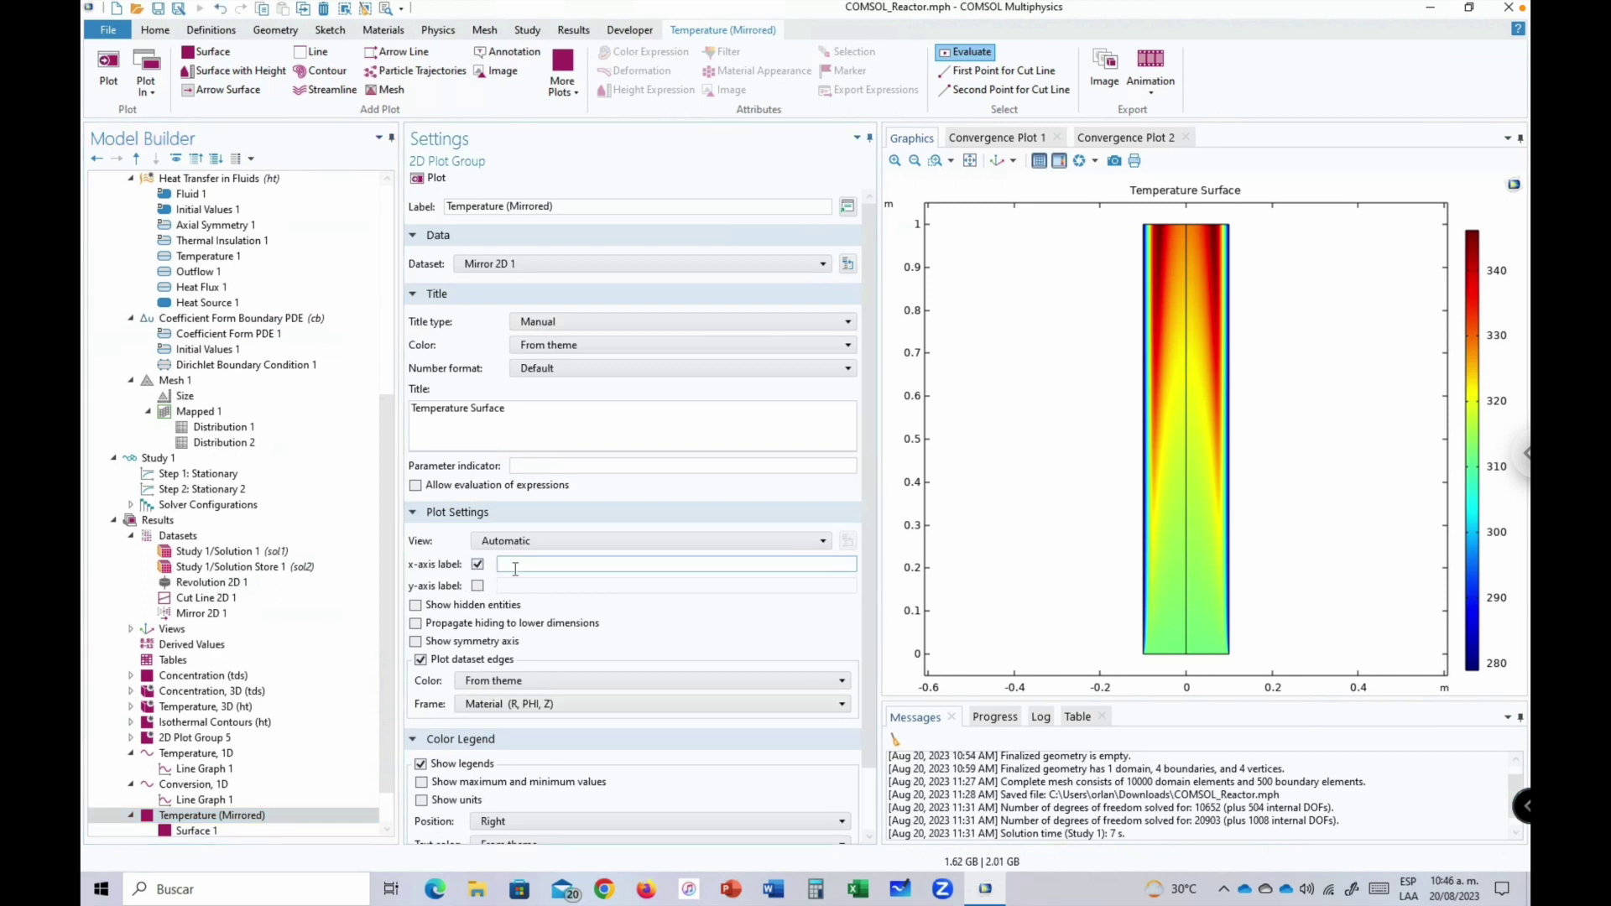
pyautogui.write('Radial location (m)')
# Enable the y-axis label of the Temperature (Mirrored) group, set it to Axial location (m), and replot the group.
pyautogui.click(478, 586)
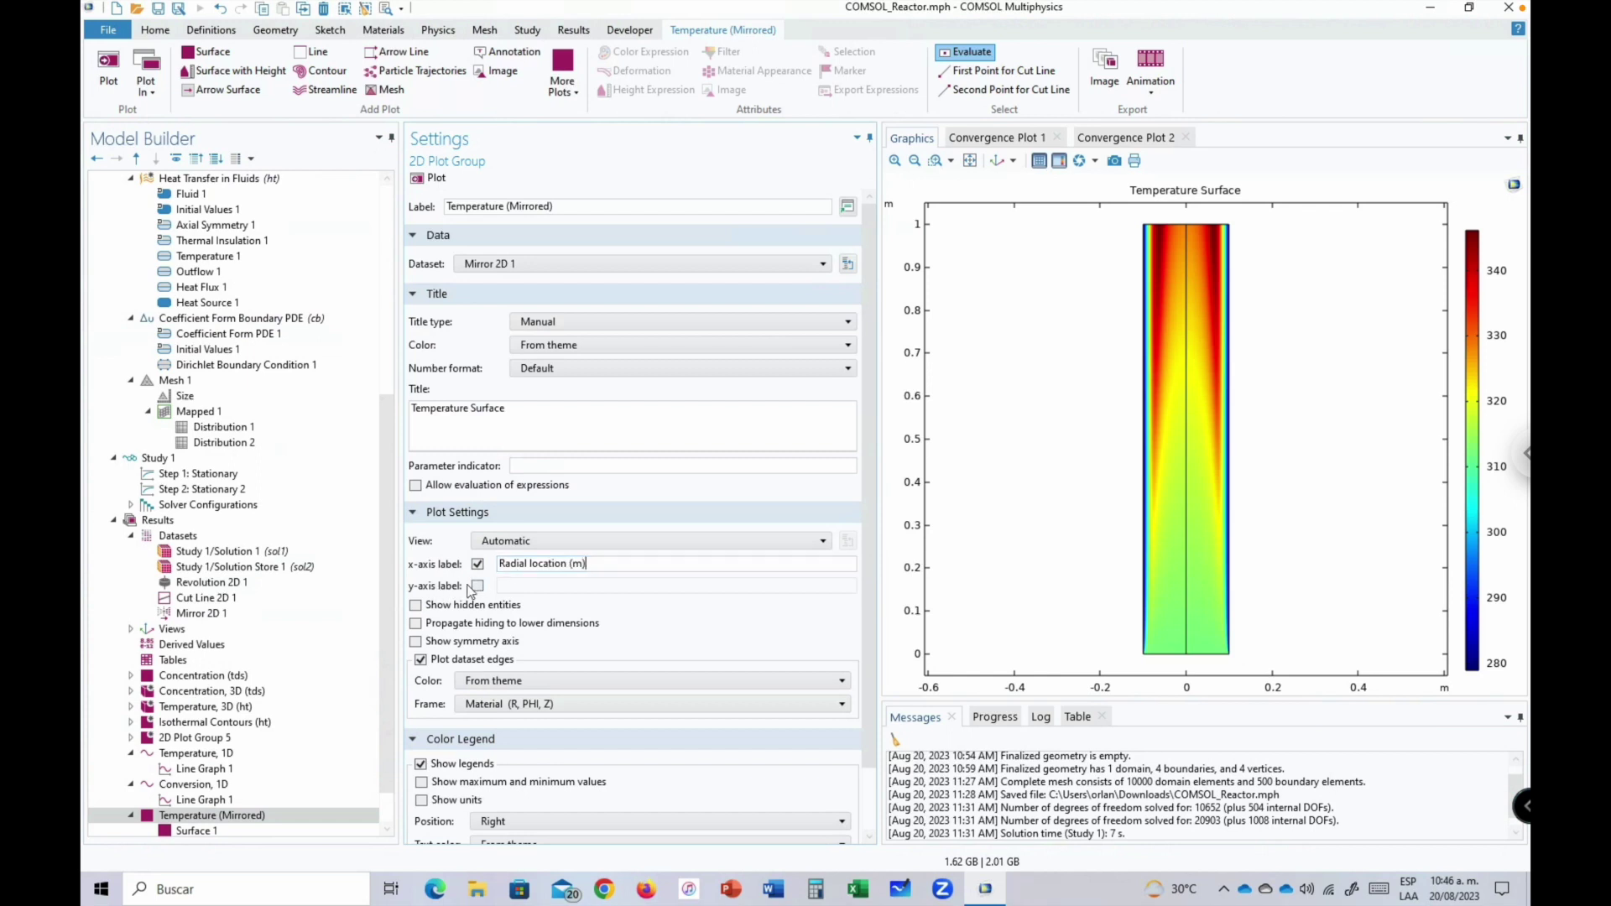
pyautogui.click(513, 586)
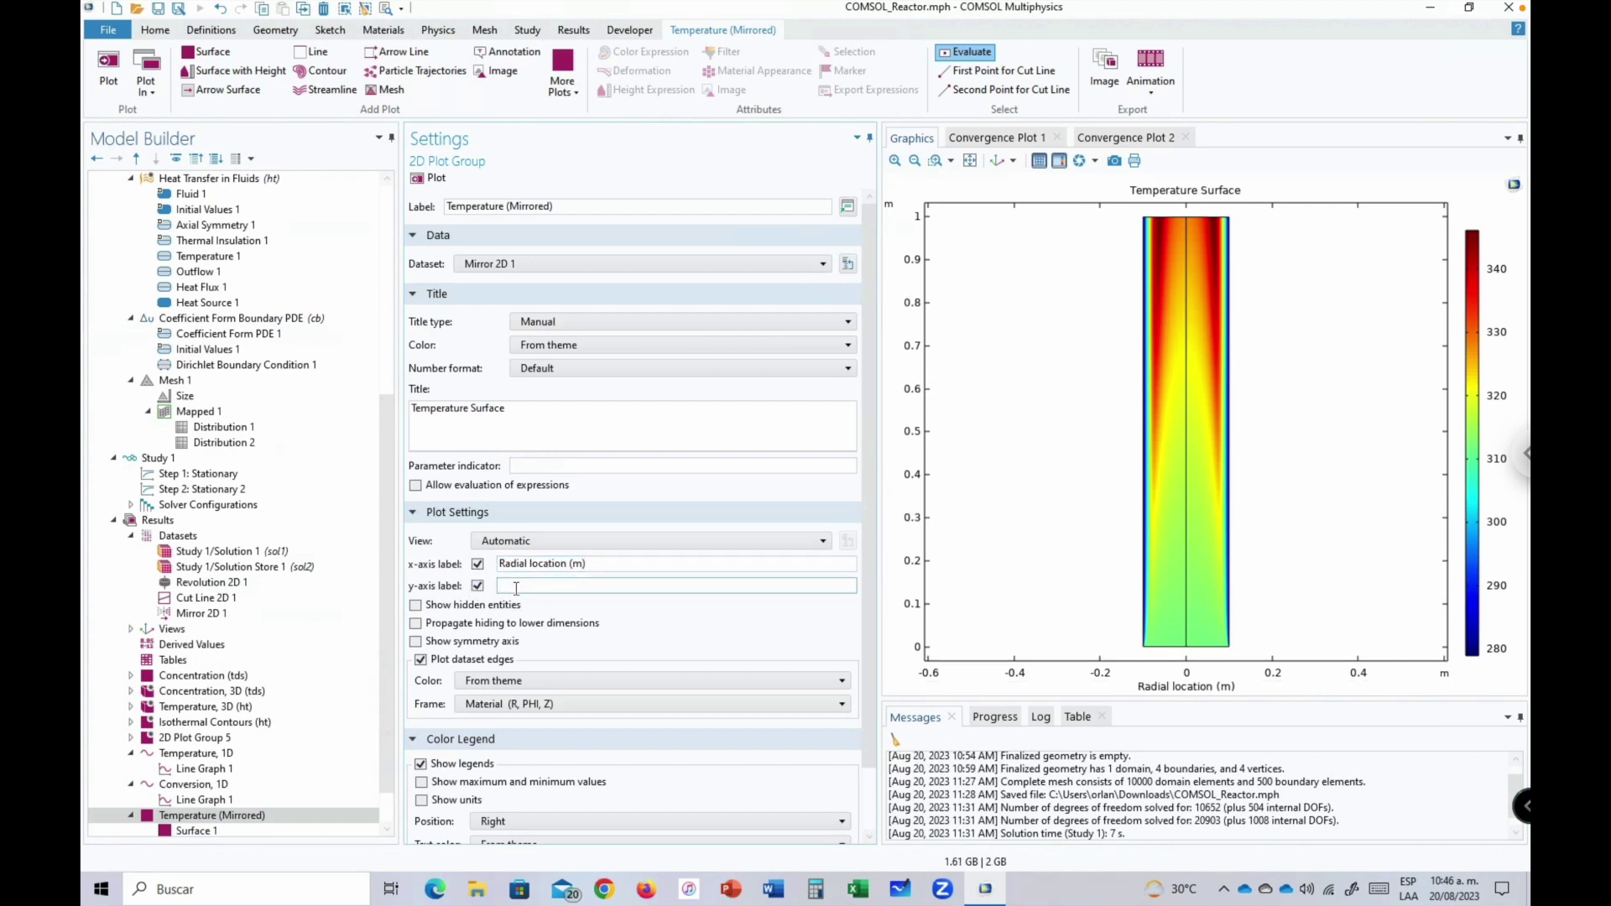
pyautogui.write('Axia')
pyautogui.write('l location ')
pyautogui.write(')m')
pyautogui.press('BackSpace')
pyautogui.press('BackSpace')
pyautogui.click(435, 178)
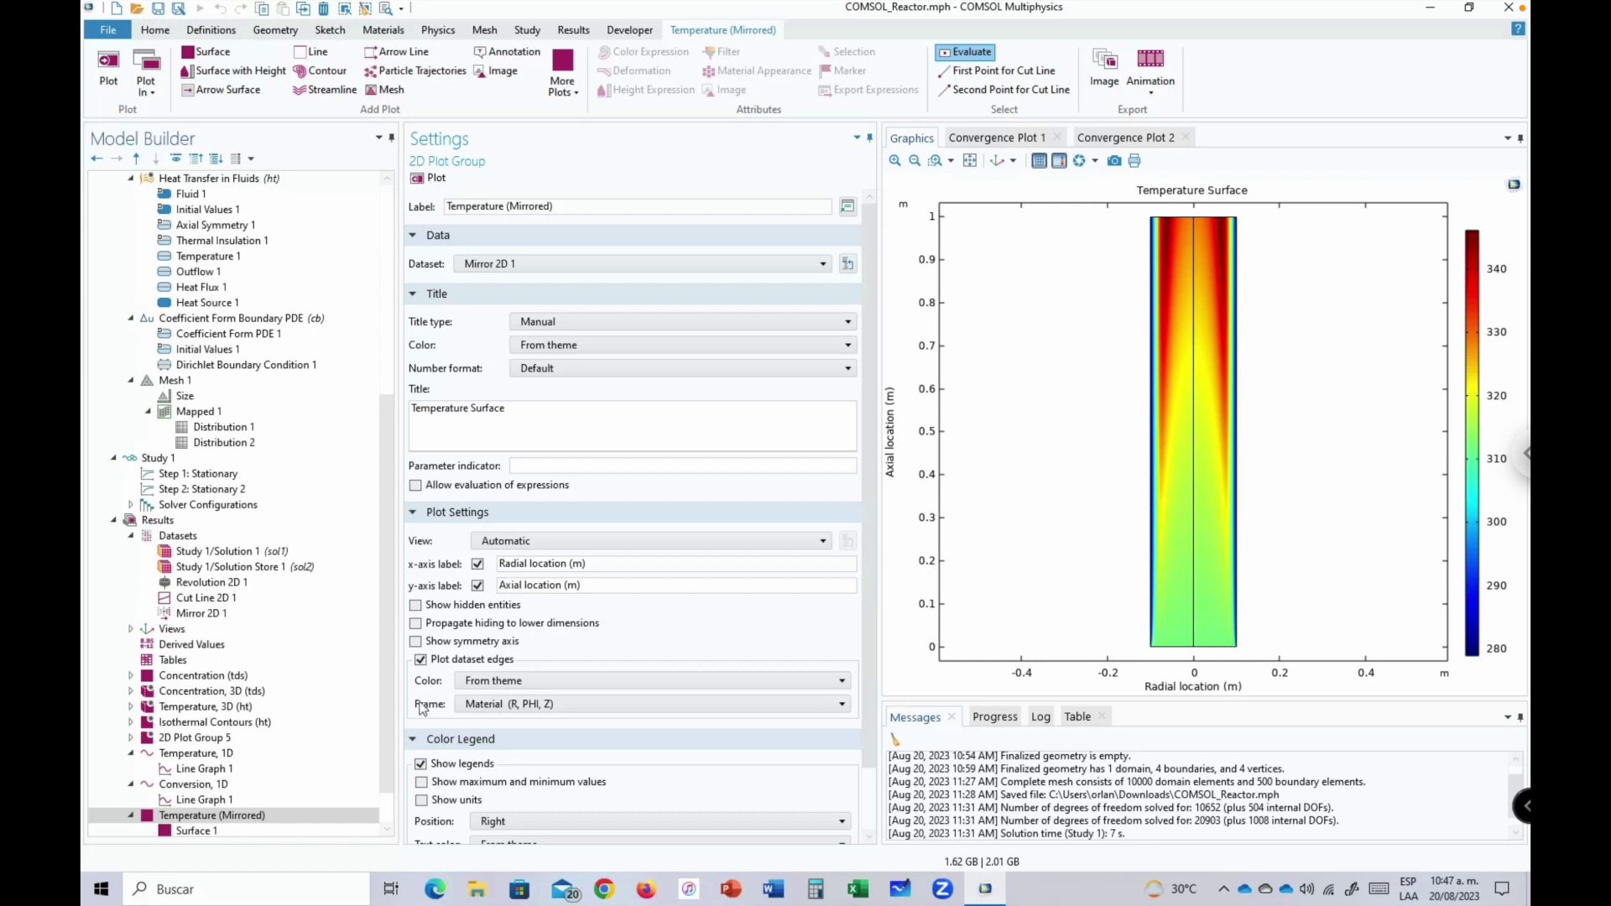
# Duplicate the Temperature (Mirrored) plot group and label the copy Conversion (Mirrored).
pyautogui.scroll(-2, 387, 736)
pyautogui.click(238, 772)
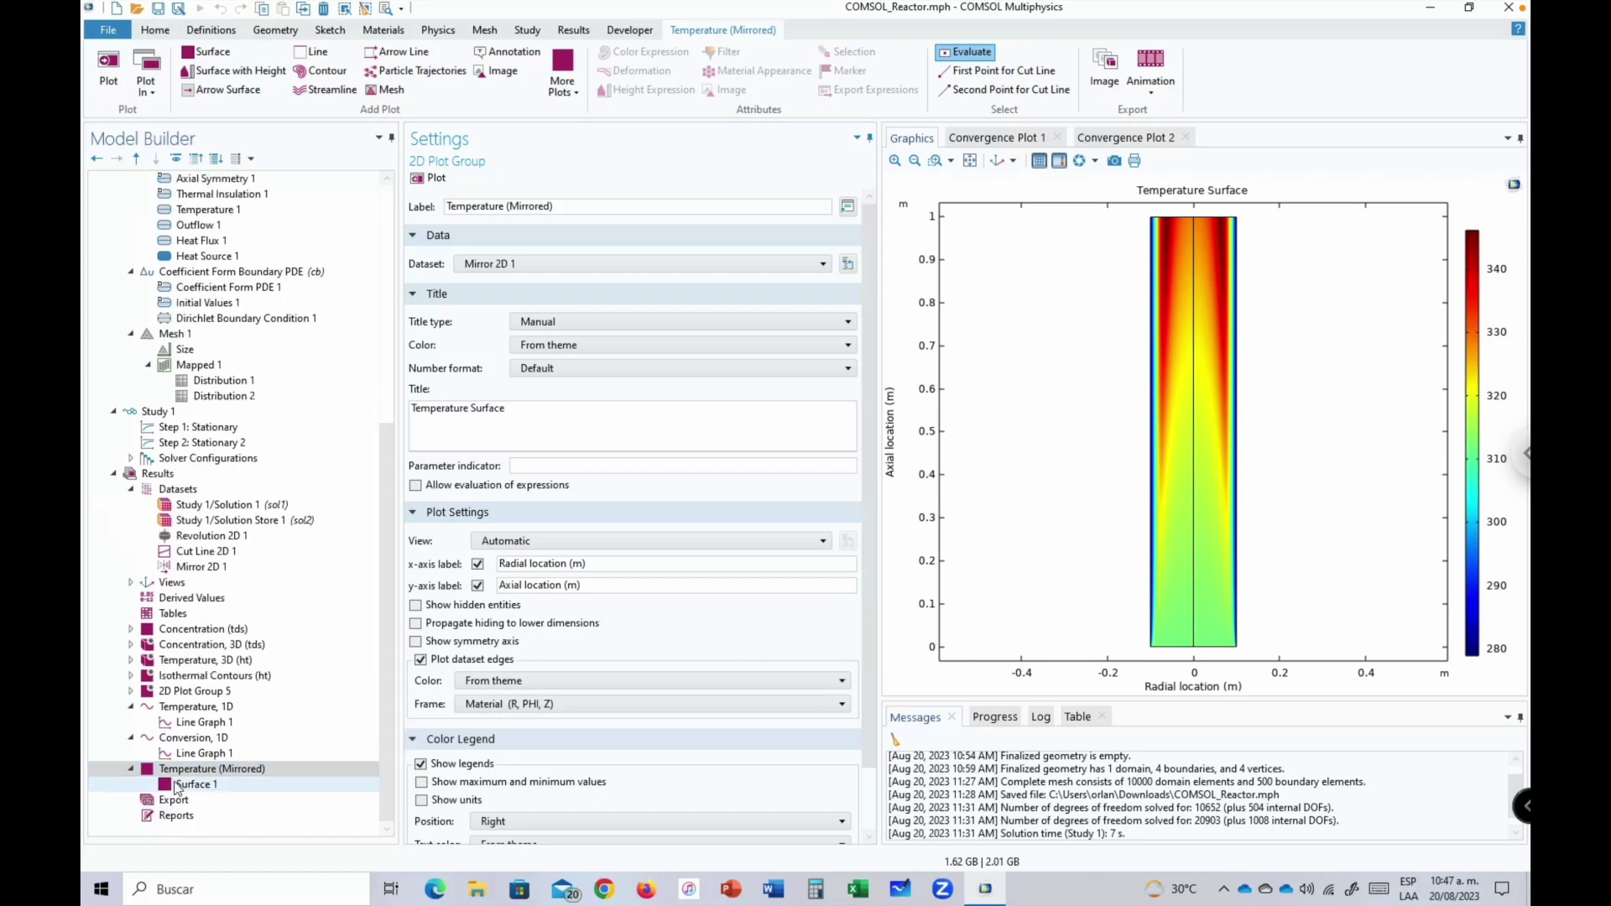
pyautogui.rightClick(155, 778)
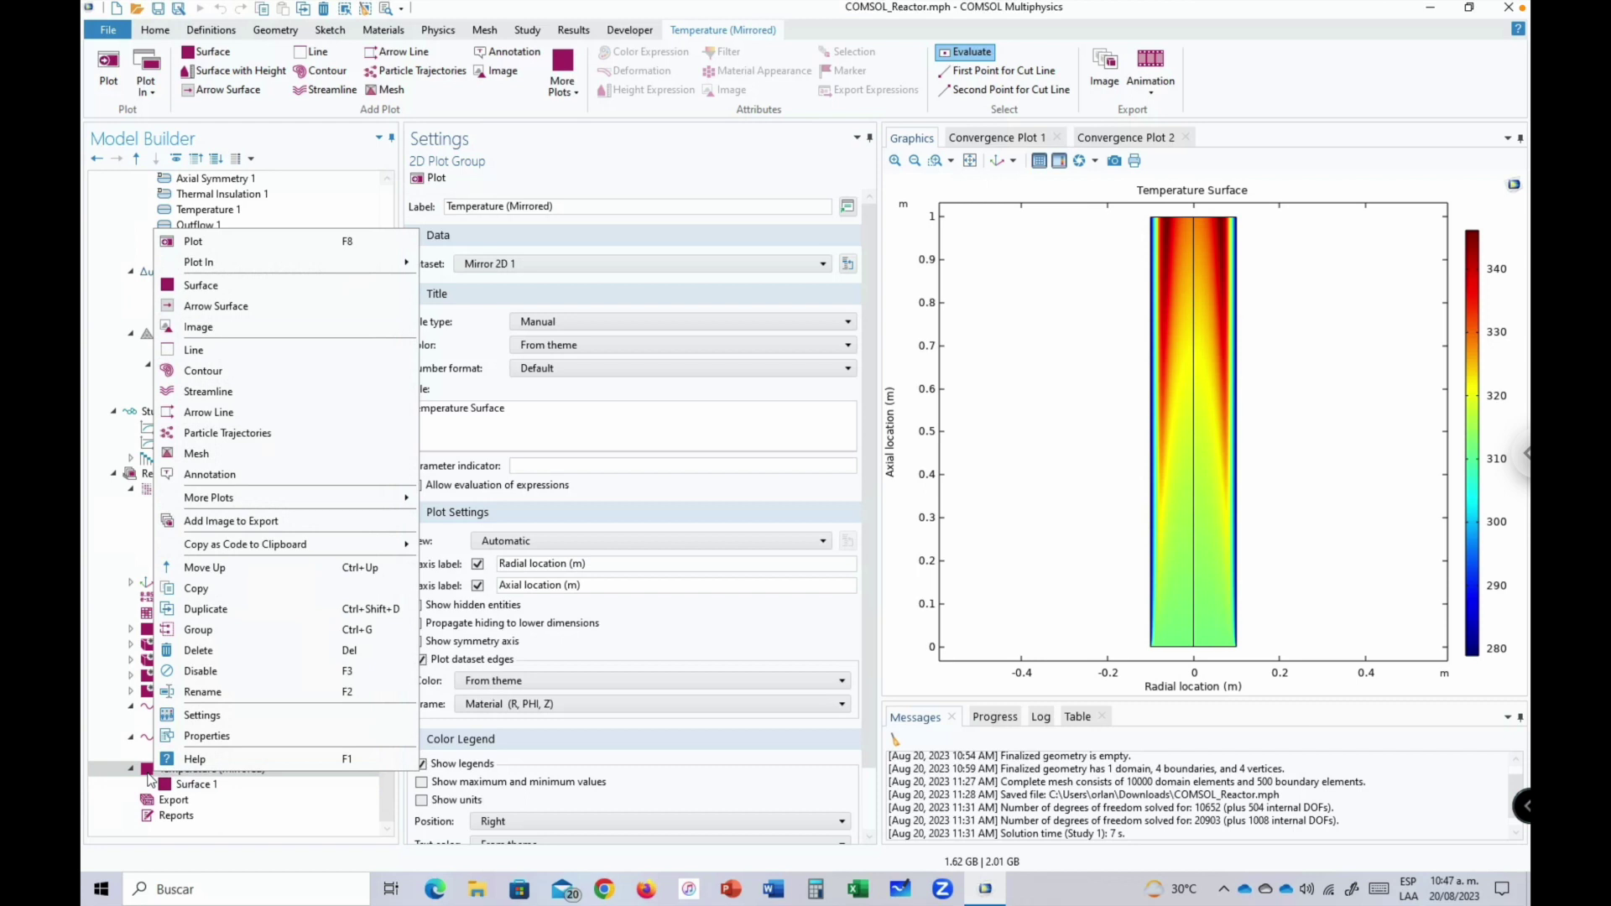
pyautogui.click(209, 615)
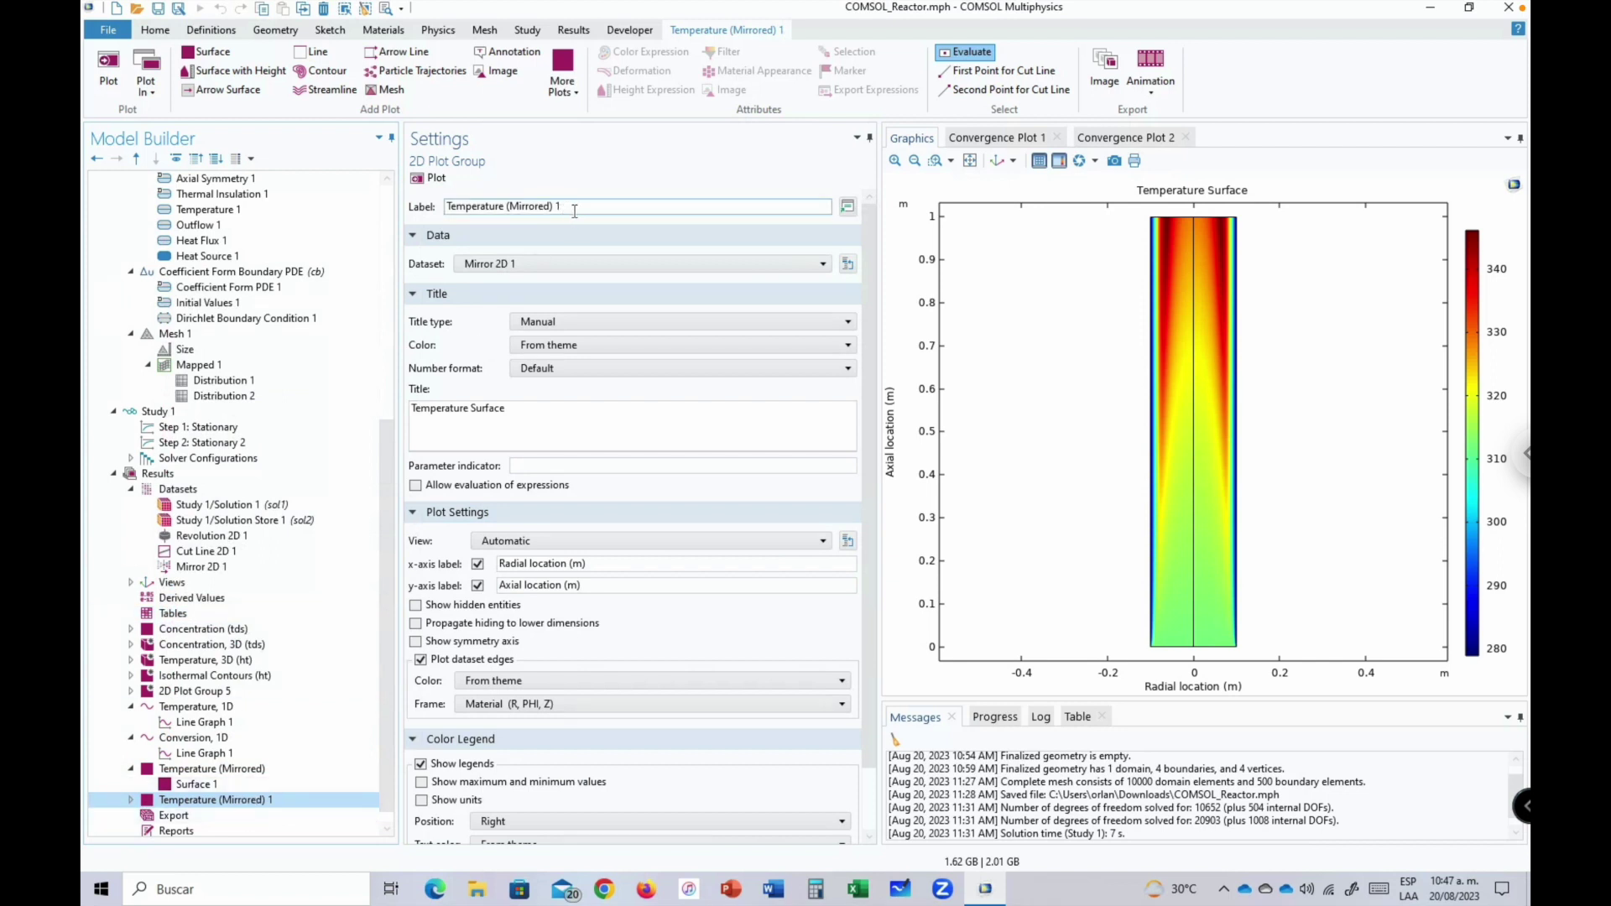
pyautogui.moveTo(561, 207); pyautogui.dragTo(417, 209)
pyautogui.write('Conver')
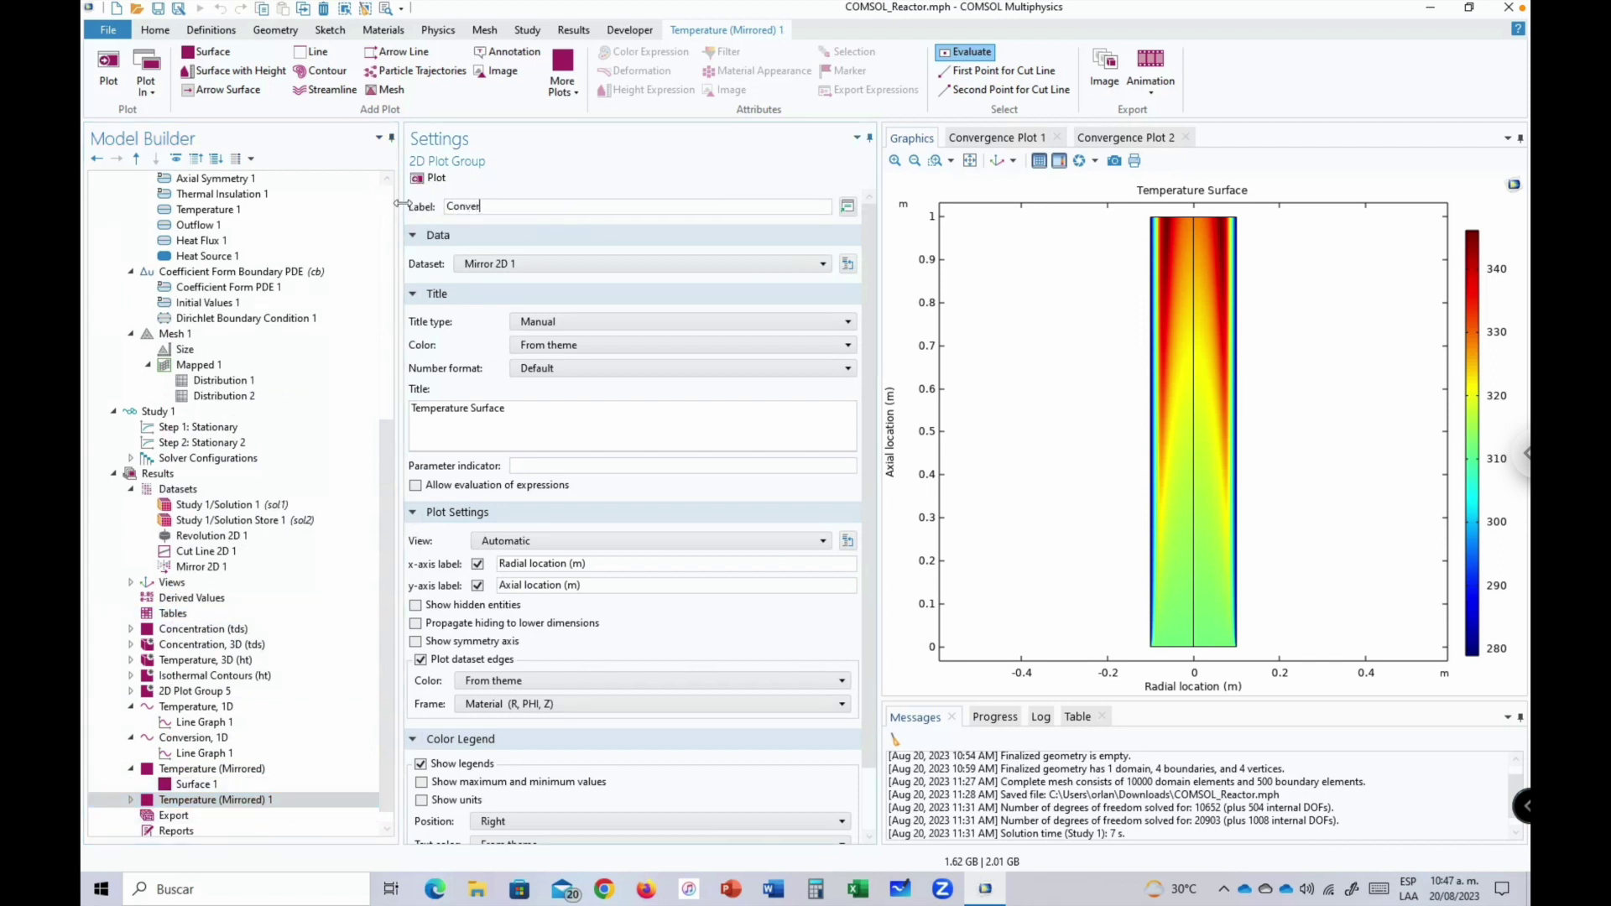
pyautogui.write('sion (Mirrored)')
# Change the manual title of the duplicated mirrored plot group to Conversion Surface.
pyautogui.click(521, 586)
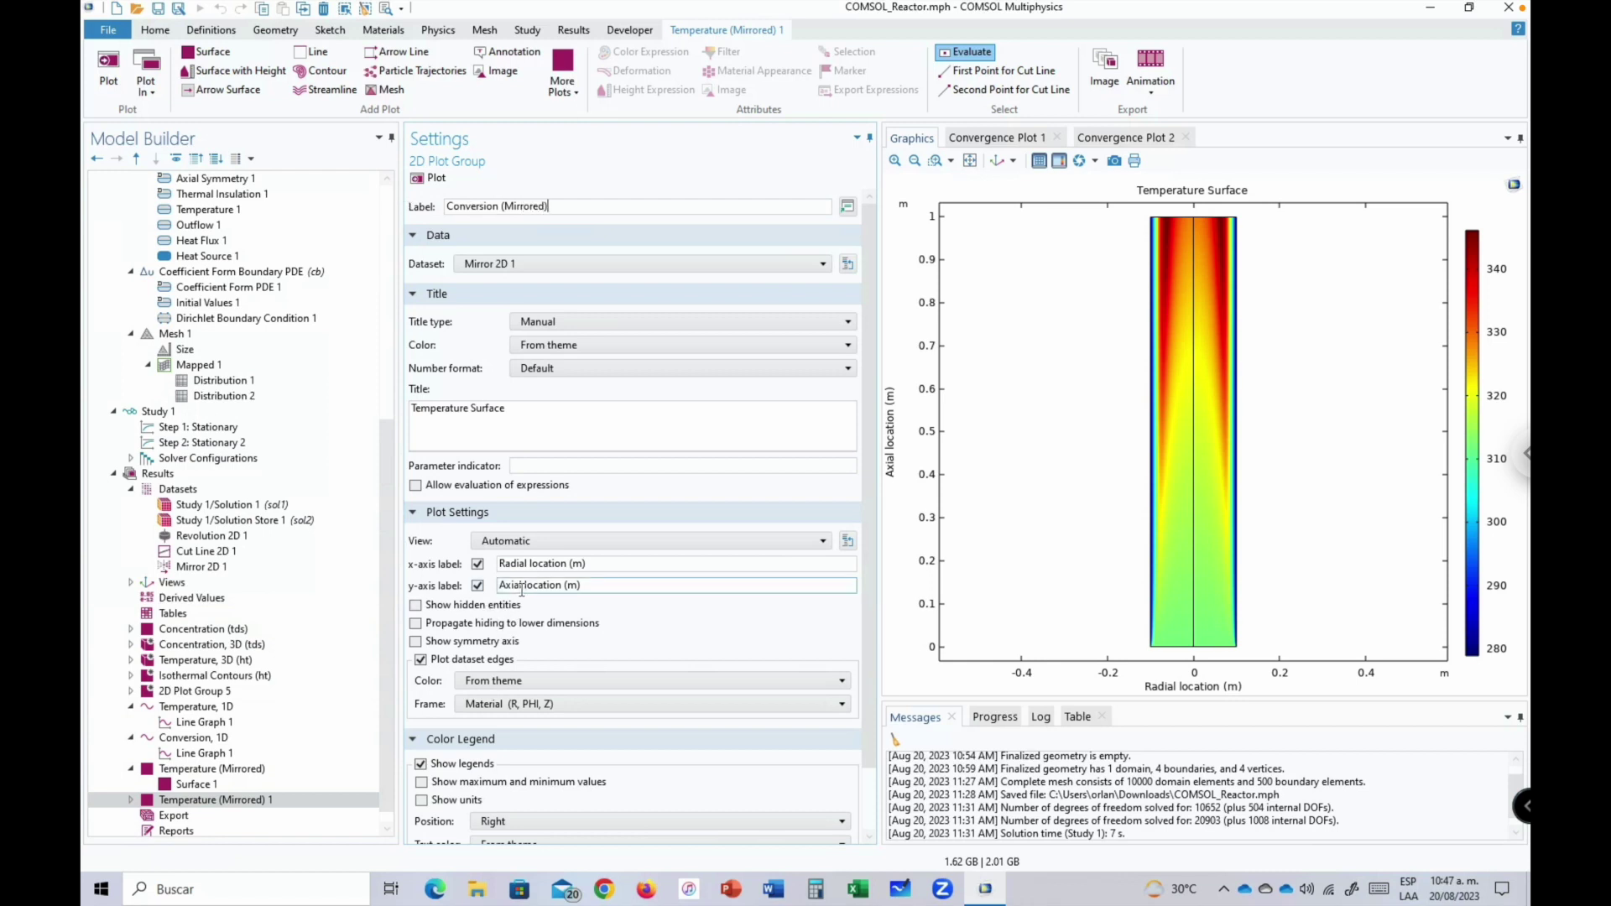
pyautogui.doubleClick(445, 410)
pyautogui.write('Conversion')
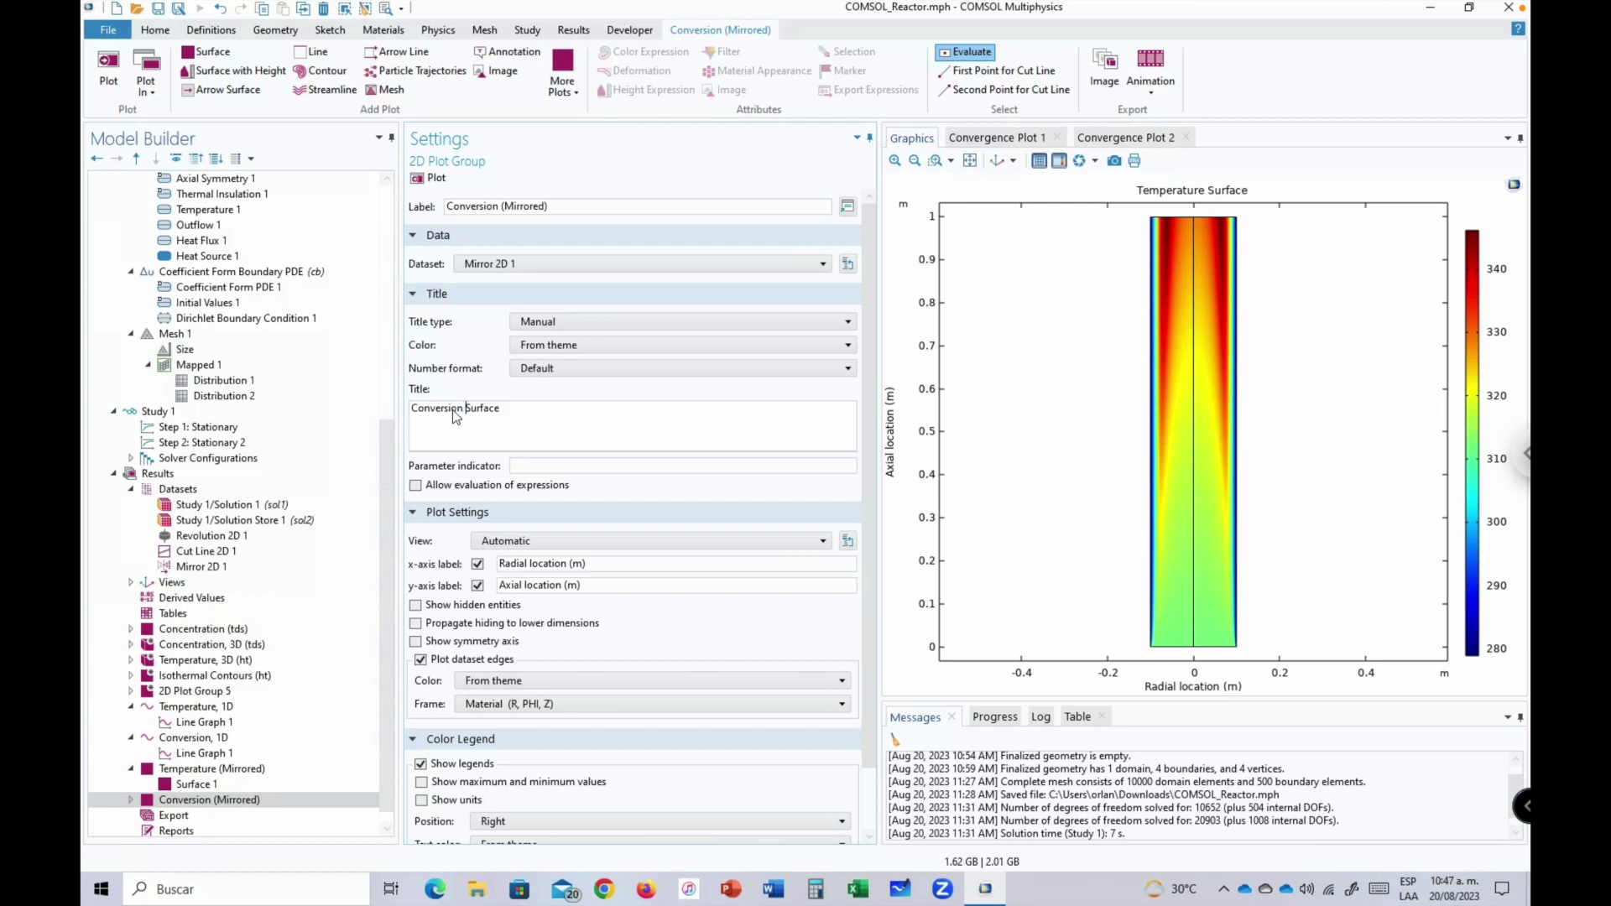
# Set the expression of Surface 1 in the Conversion (Mirrored) group to xA, the conversion of species A, and plot it.
pyautogui.click(130, 800)
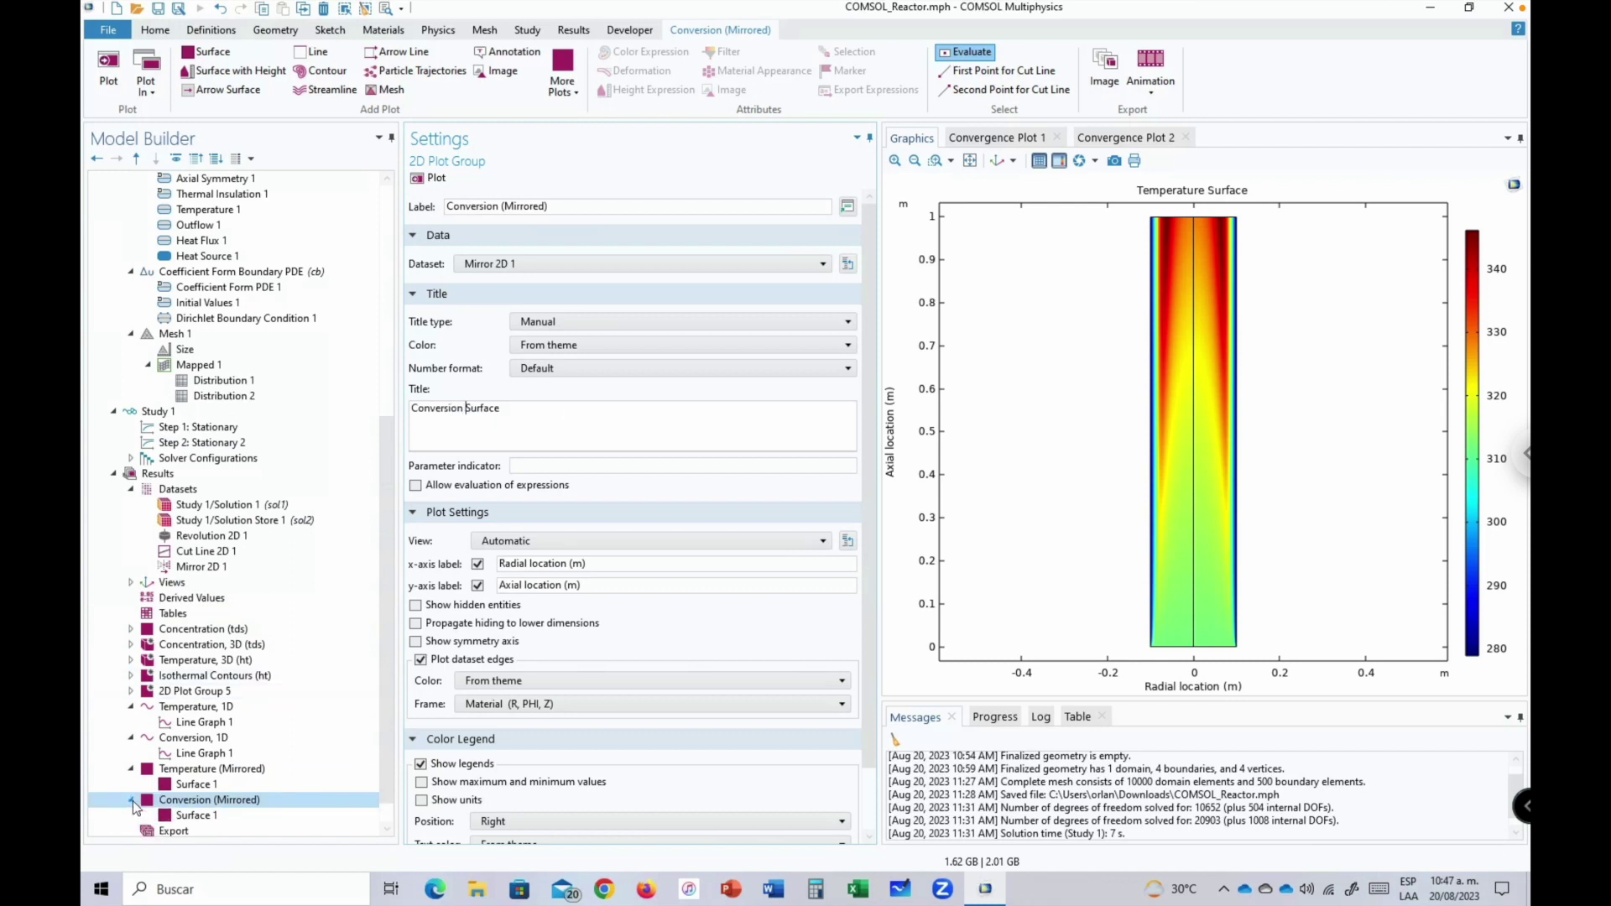
pyautogui.click(181, 815)
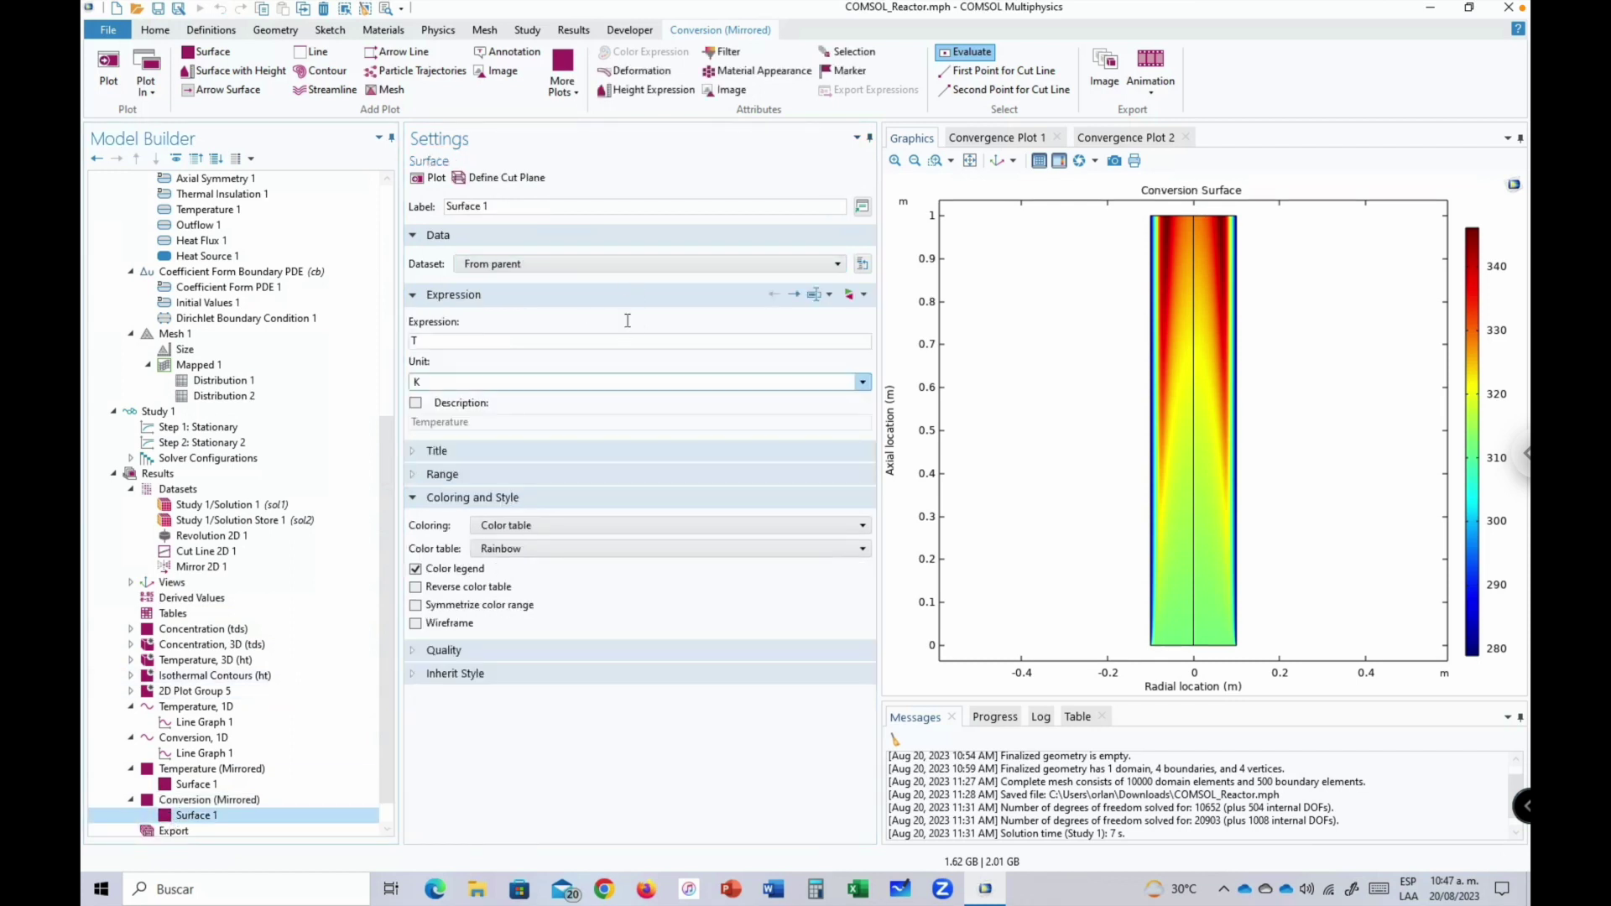
pyautogui.click(851, 294)
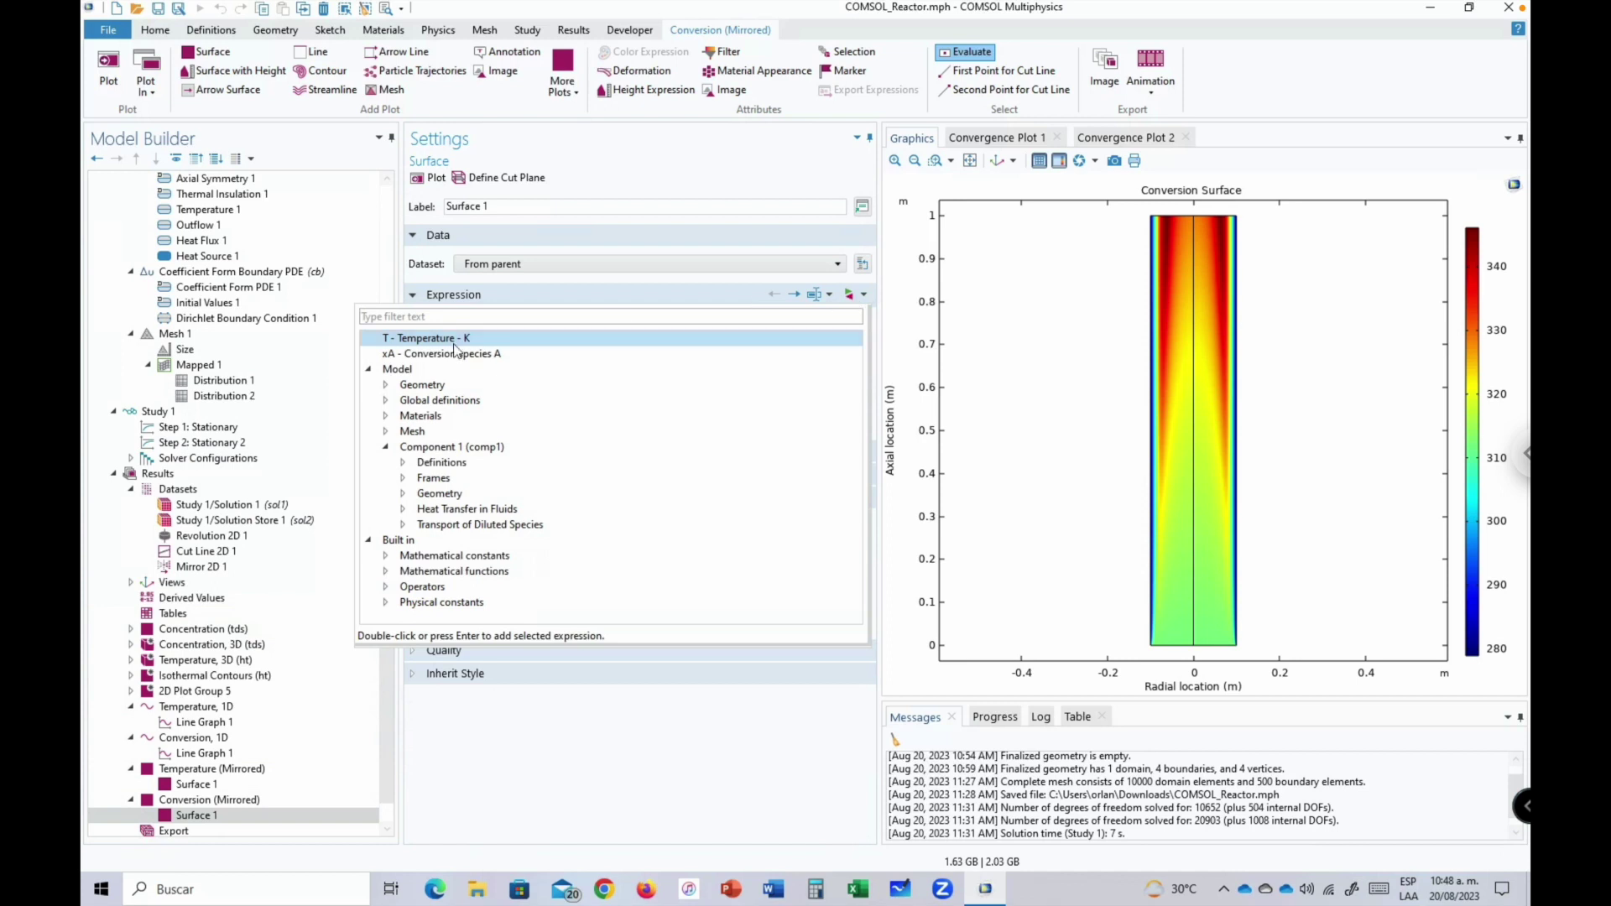
pyautogui.doubleClick(423, 357)
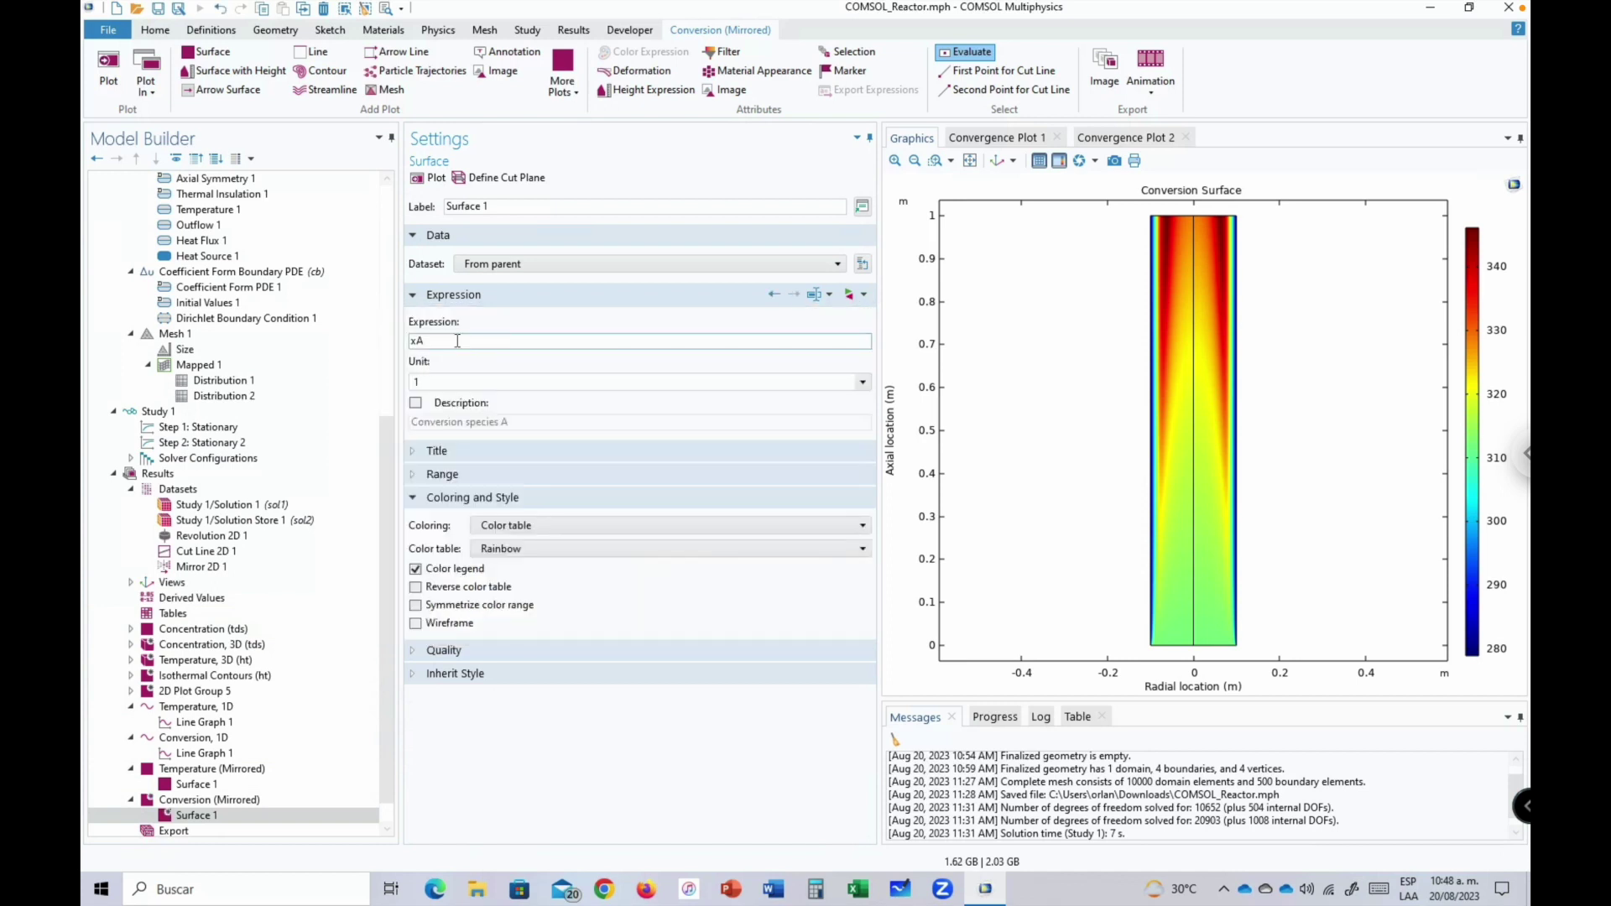
pyautogui.doubleClick(453, 343)
pyautogui.write('T')
pyautogui.press('Tab')
pyautogui.write('xA')
pyautogui.click(451, 342)
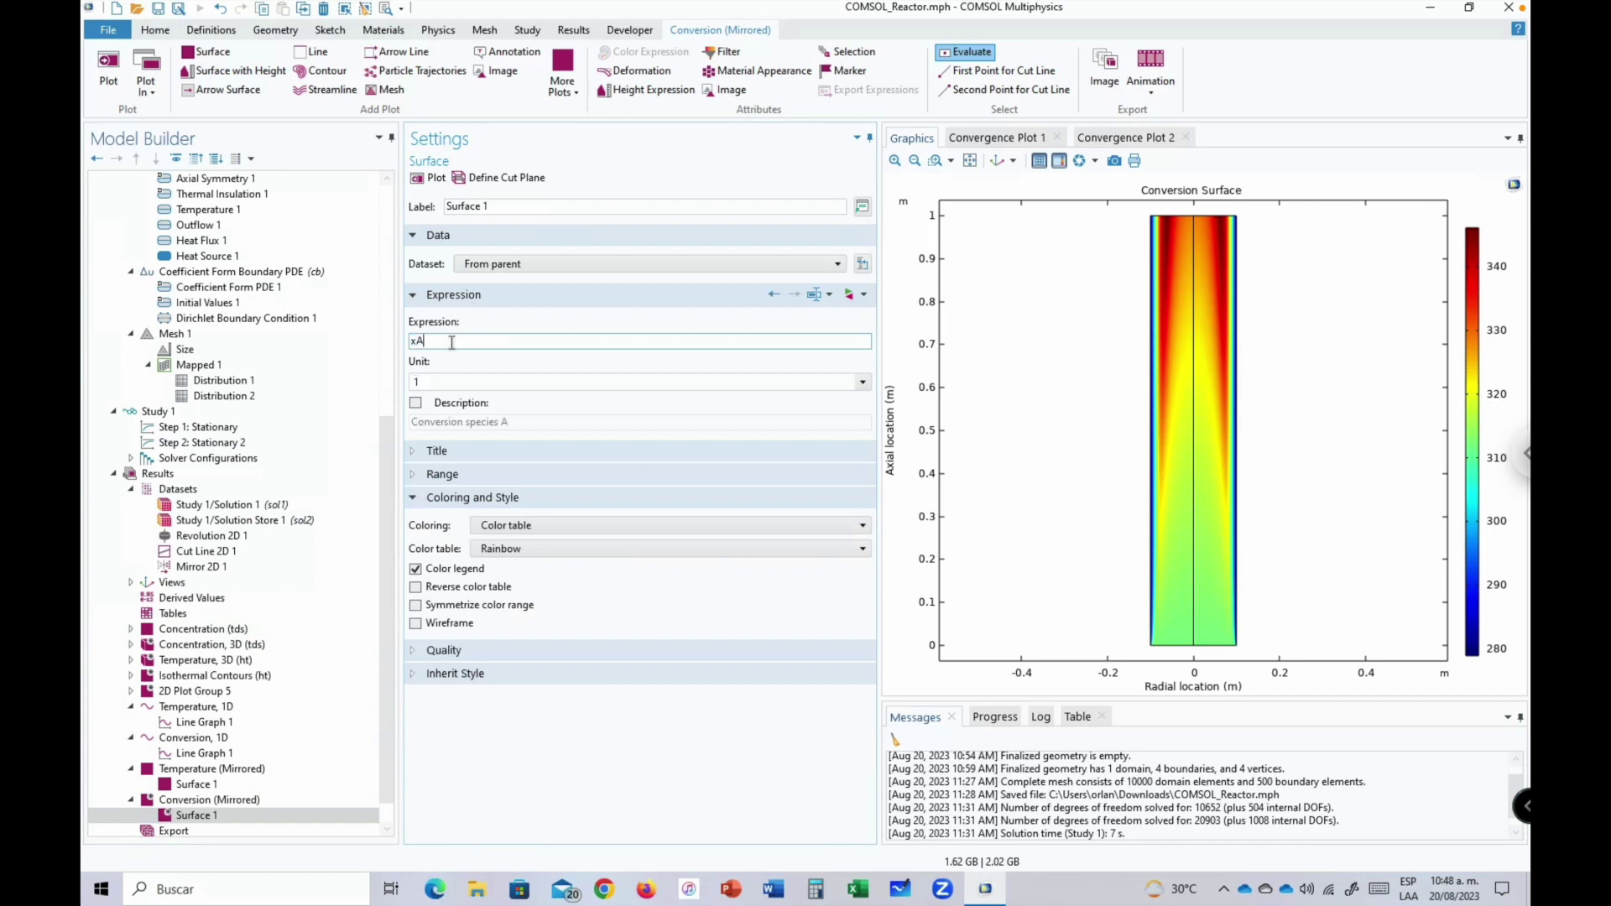
pyautogui.click(432, 182)
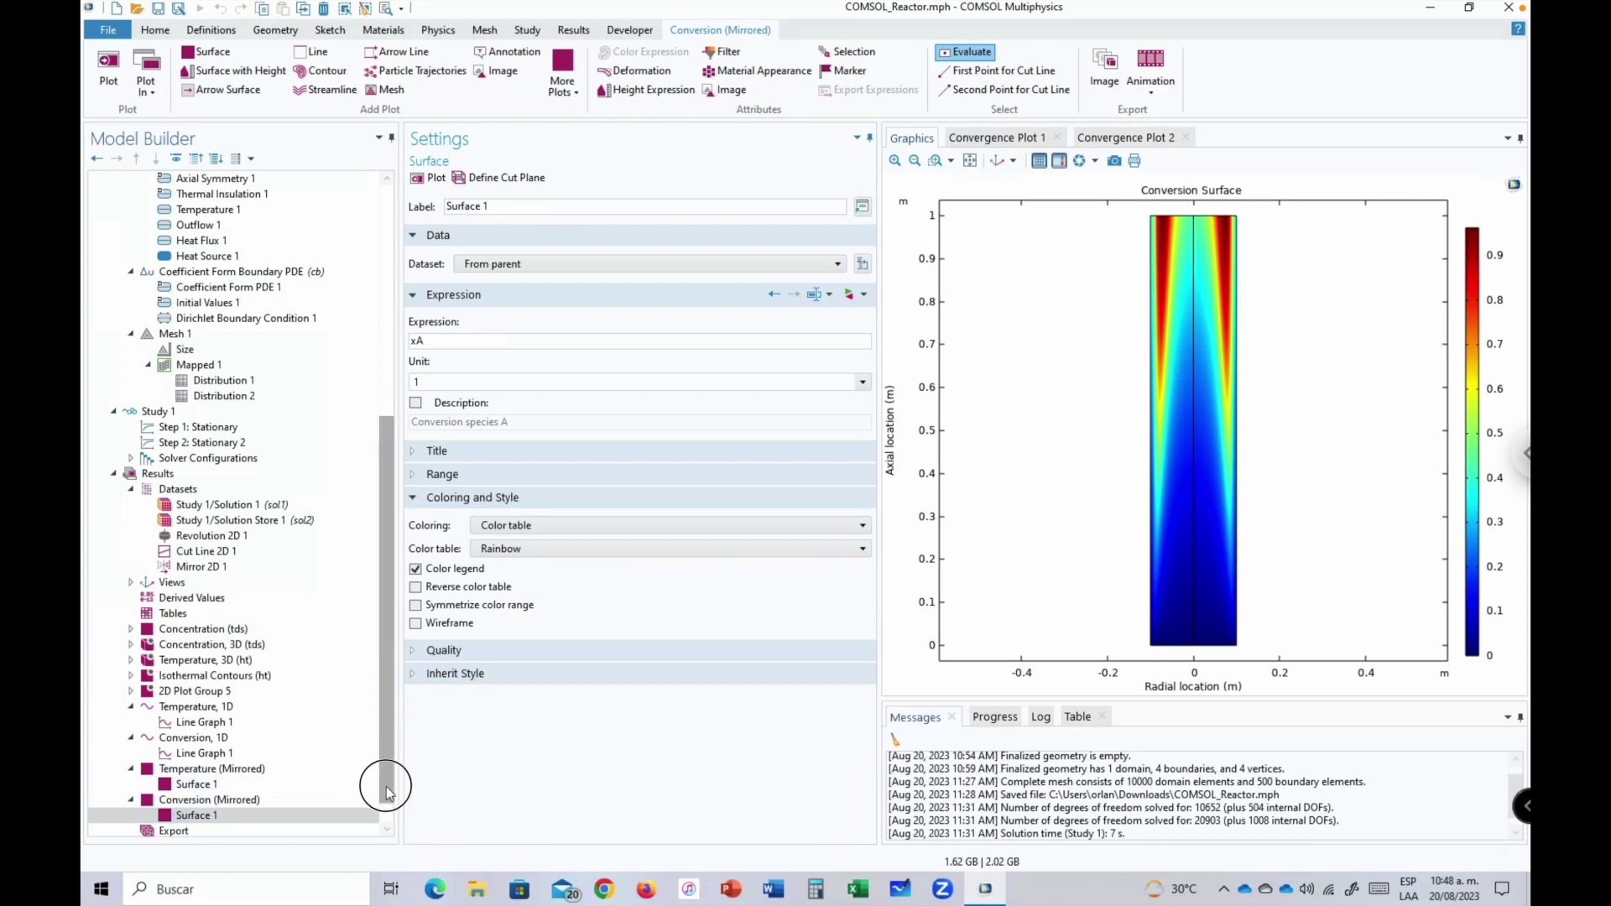
# Change Line 1 in 2D Plot Group 5 to line type Tube with a tube radius expression of 3, and replot.
pyautogui.moveTo(389, 783); pyautogui.dragTo(388, 794)
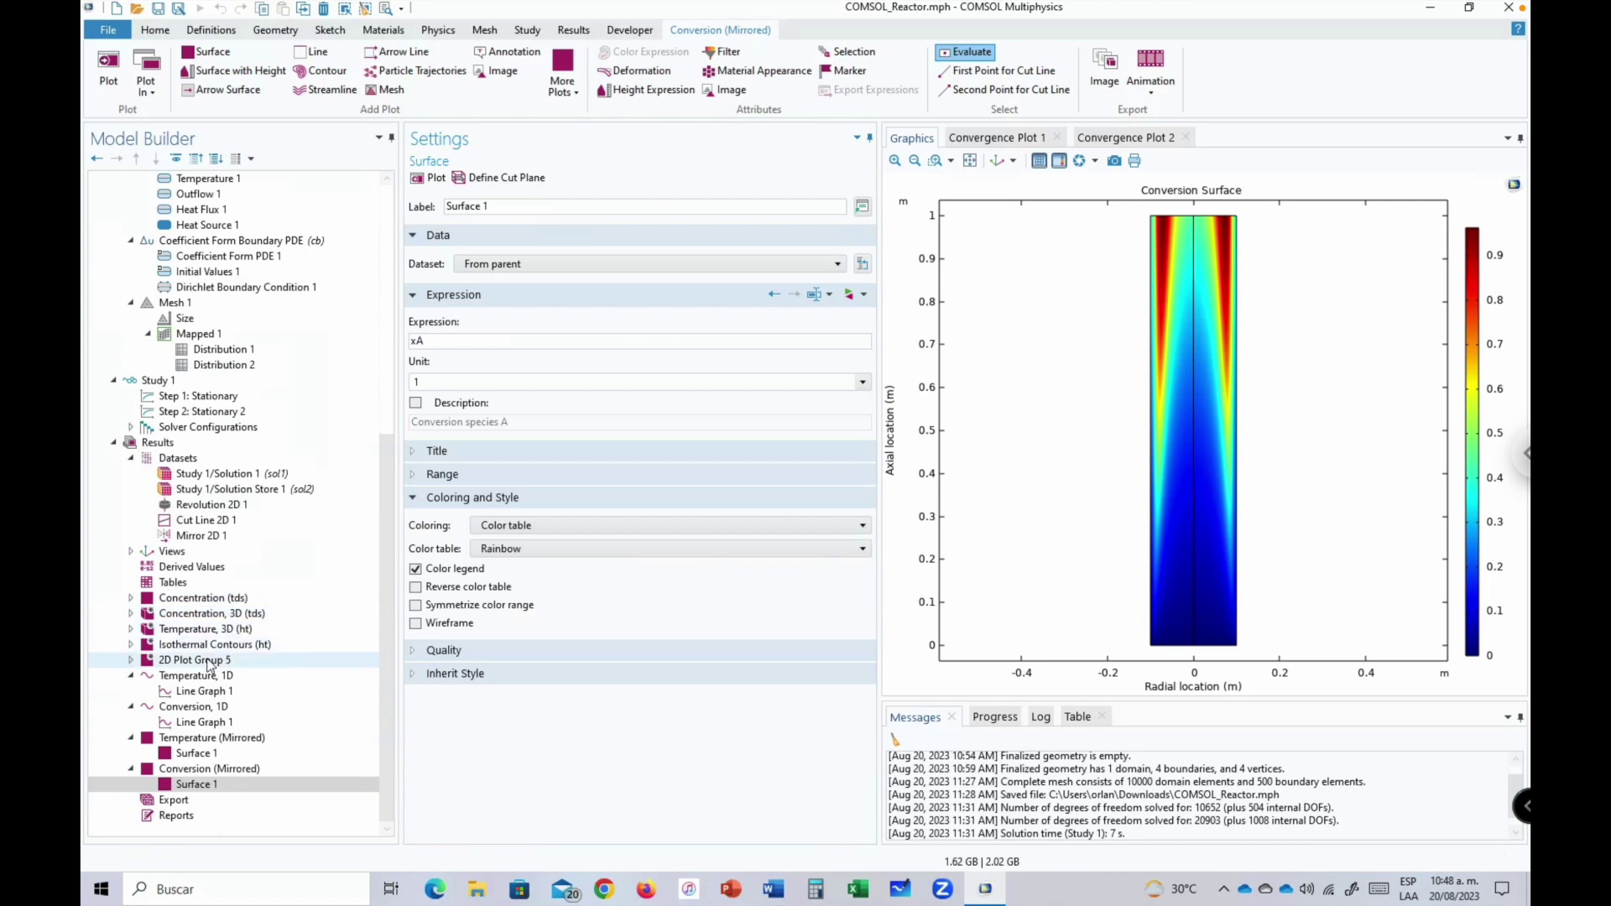
pyautogui.click(192, 662)
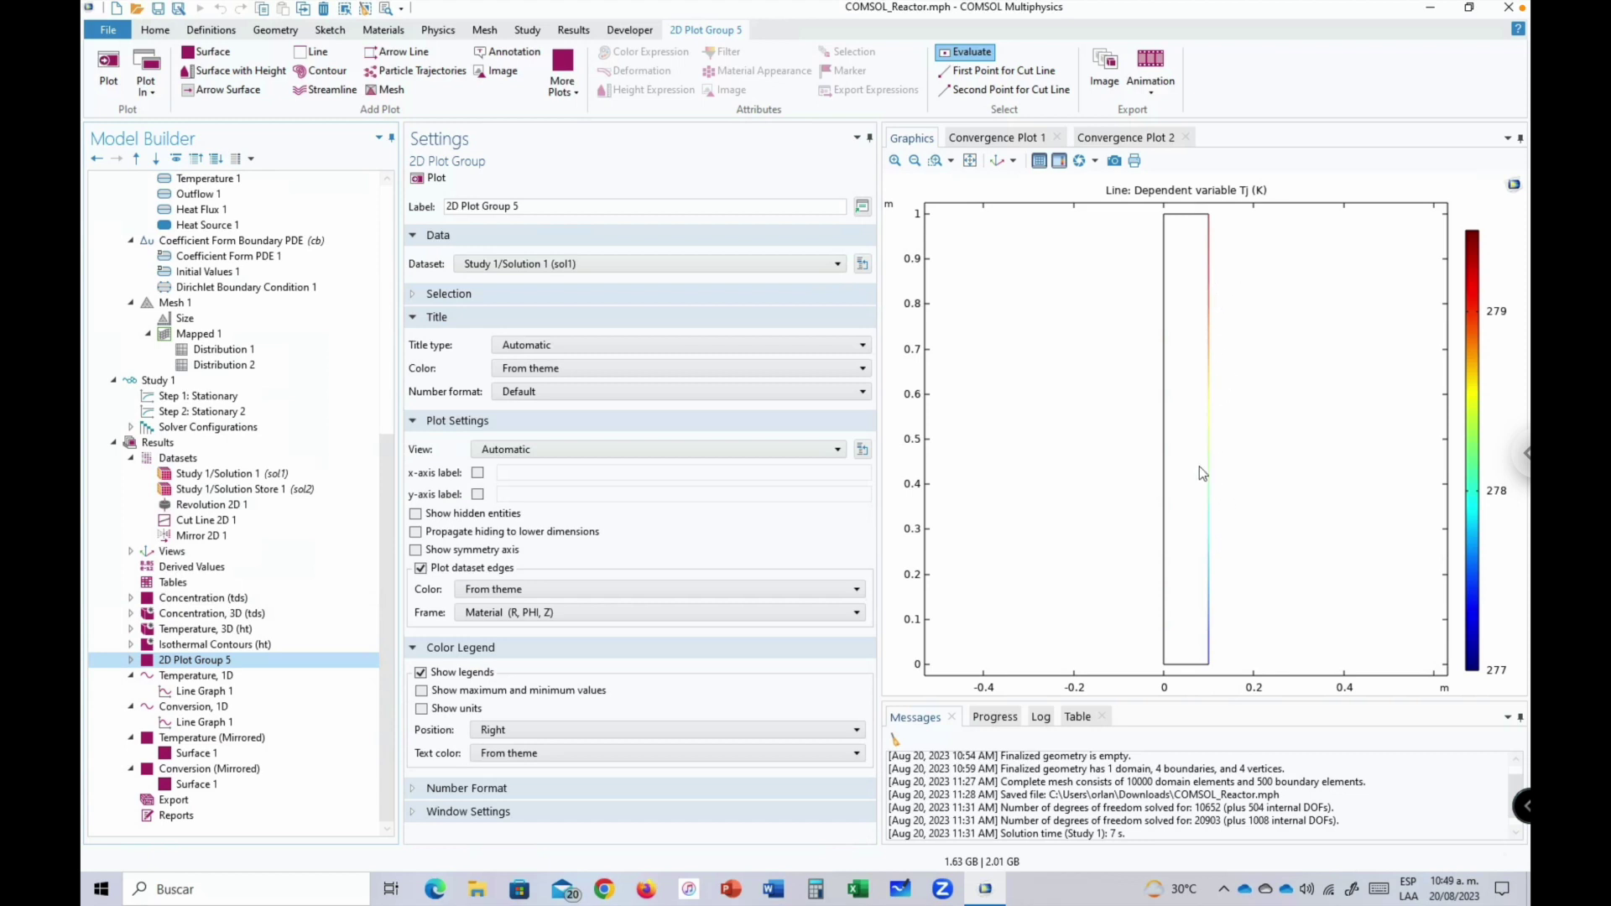
pyautogui.click(131, 661)
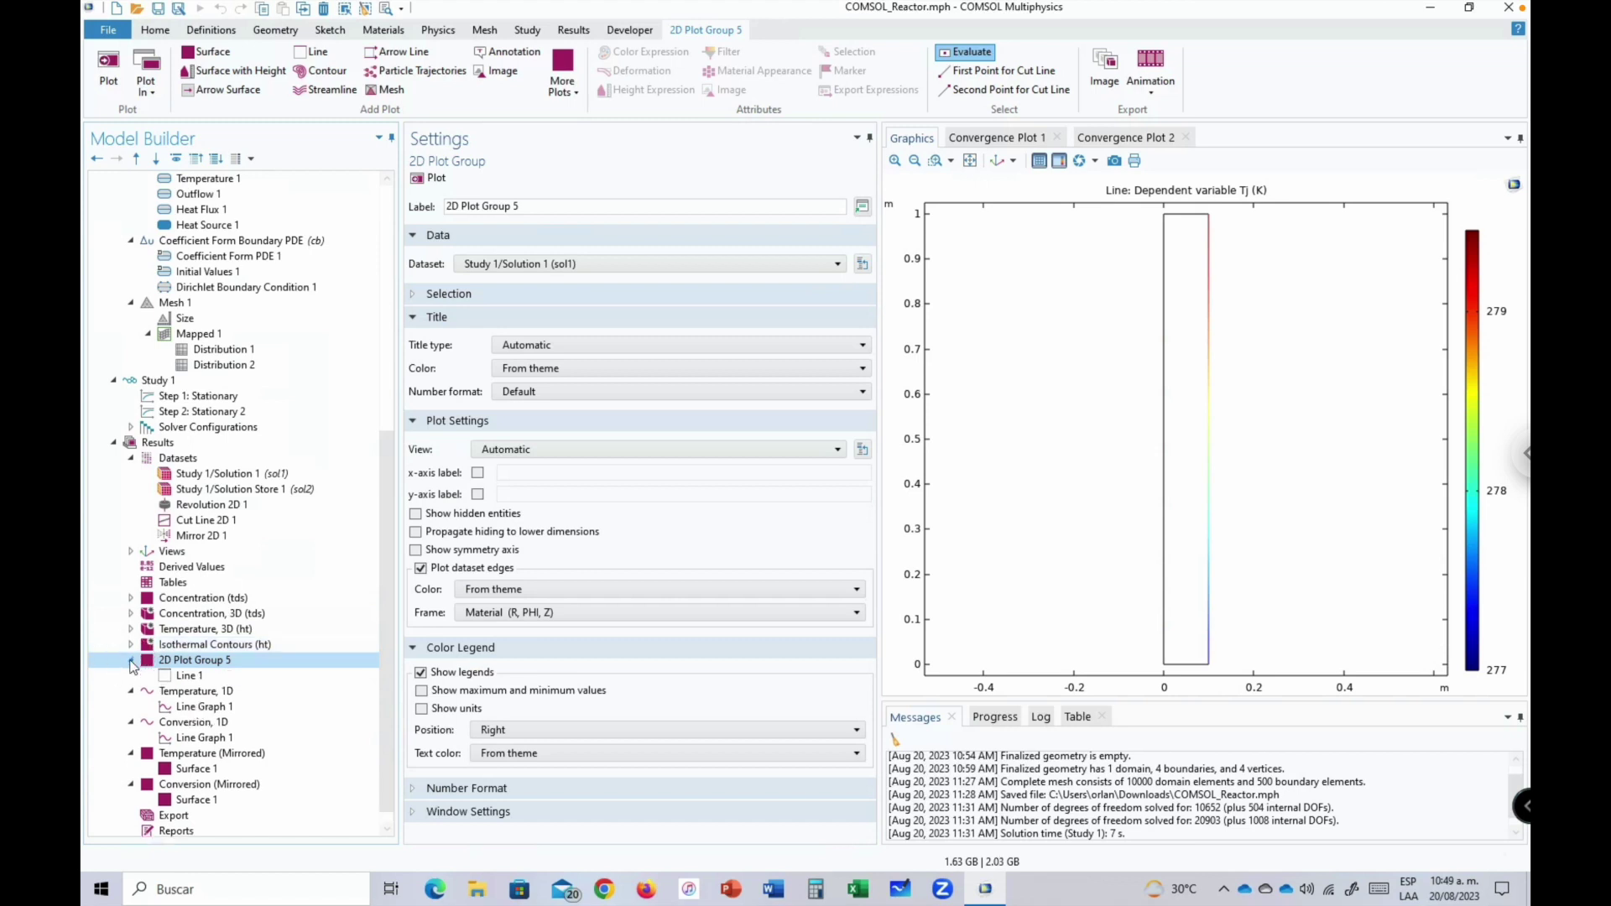
pyautogui.click(183, 677)
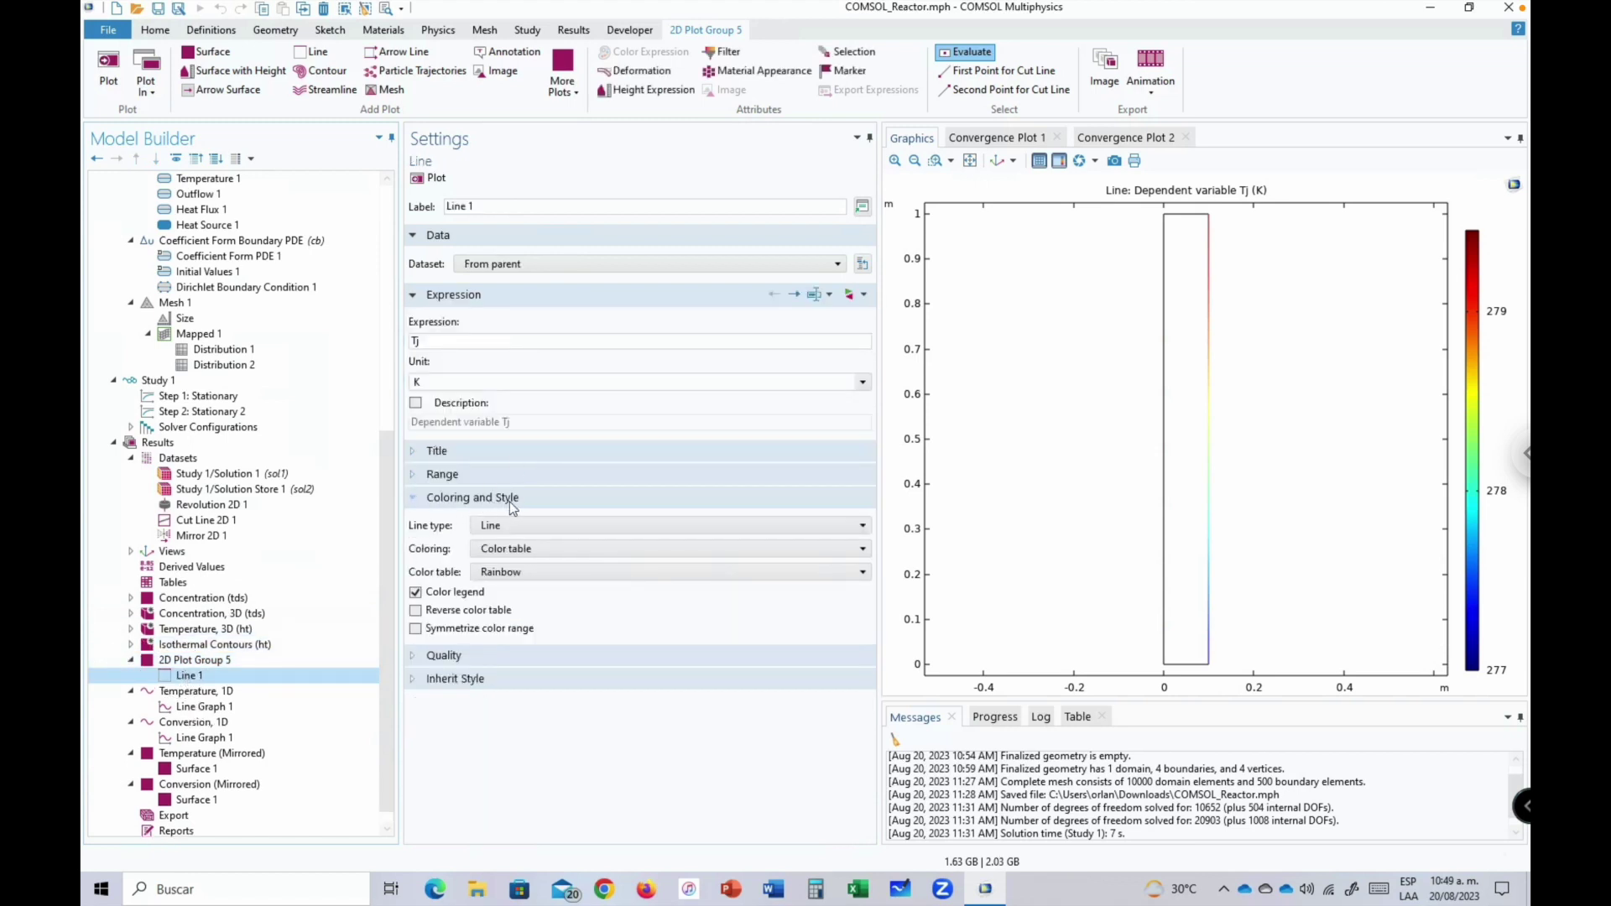
pyautogui.click(480, 524)
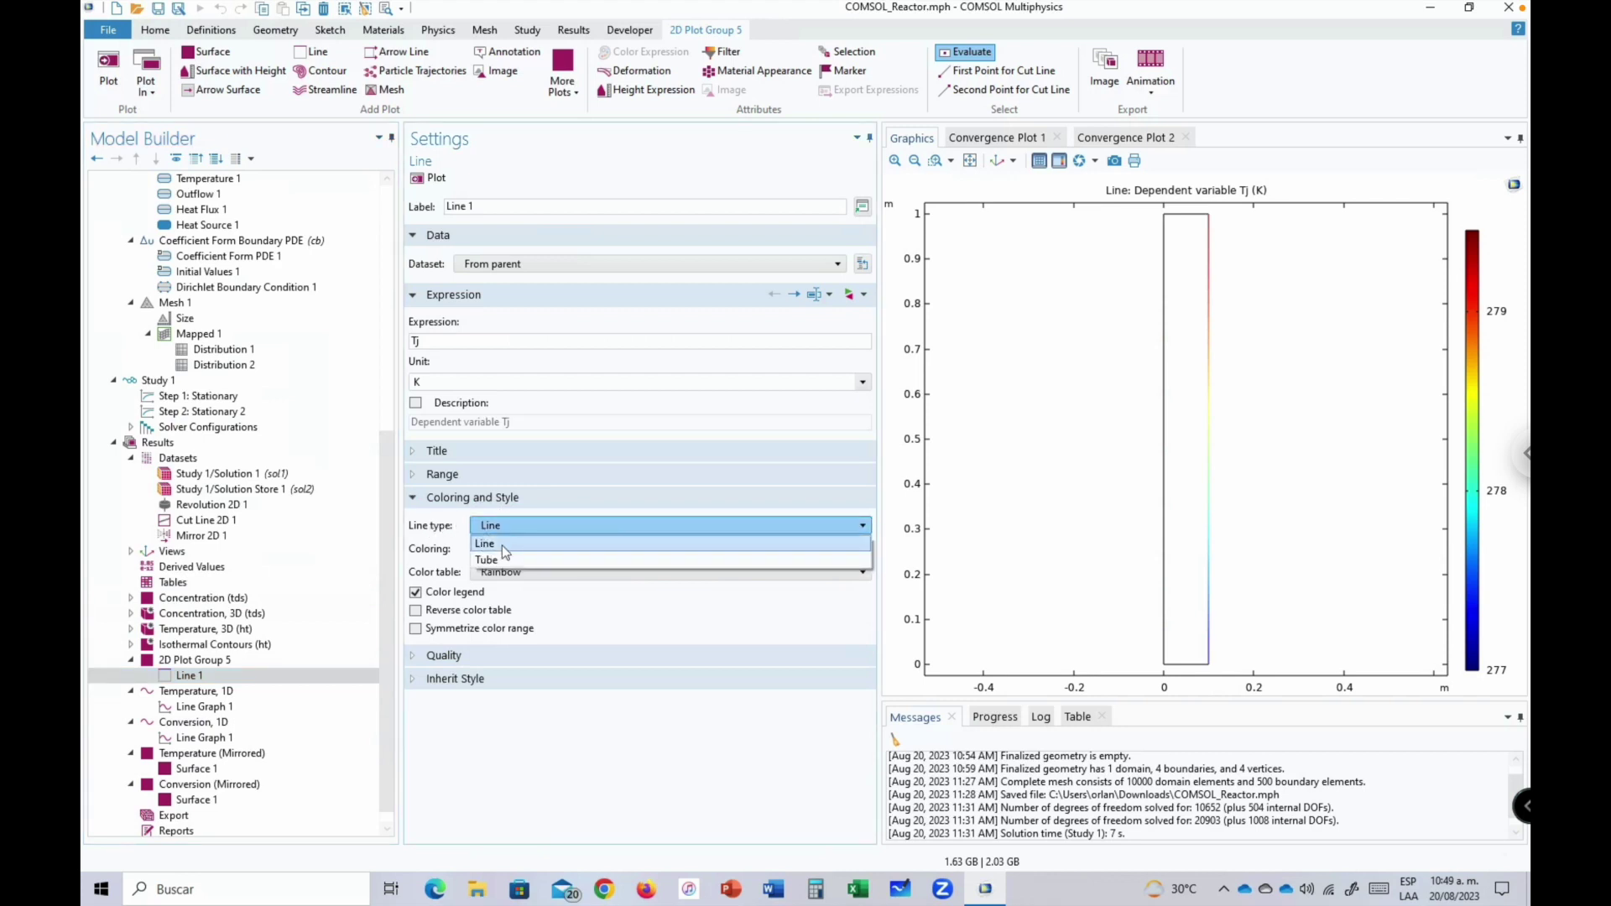
pyautogui.click(496, 557)
pyautogui.doubleClick(552, 551)
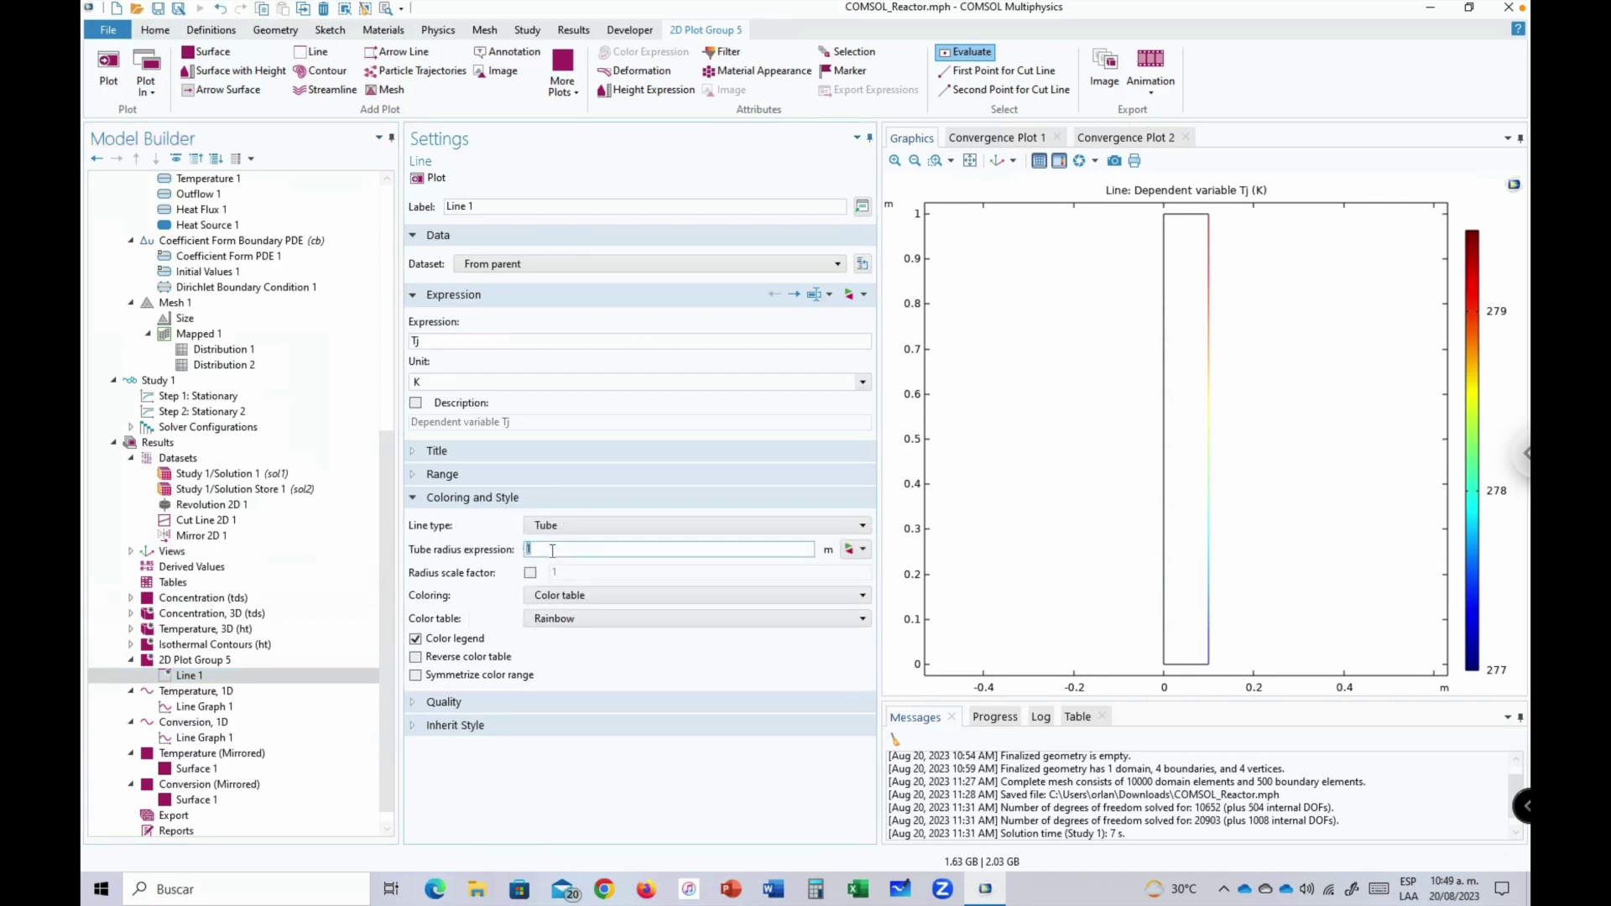
pyautogui.write('3')
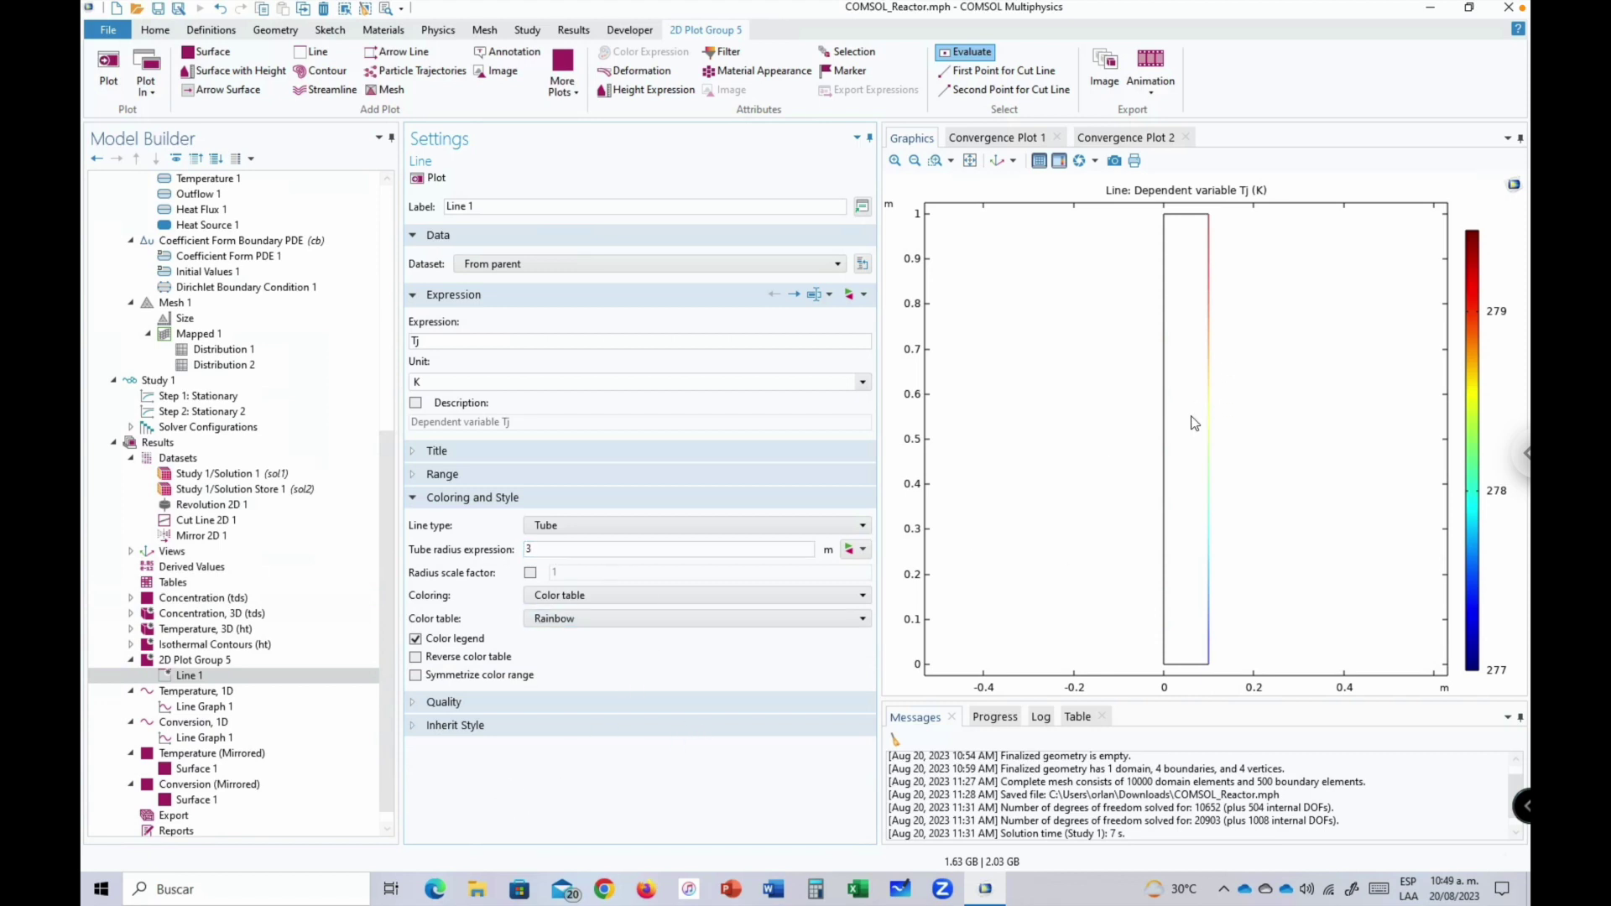
pyautogui.click(437, 178)
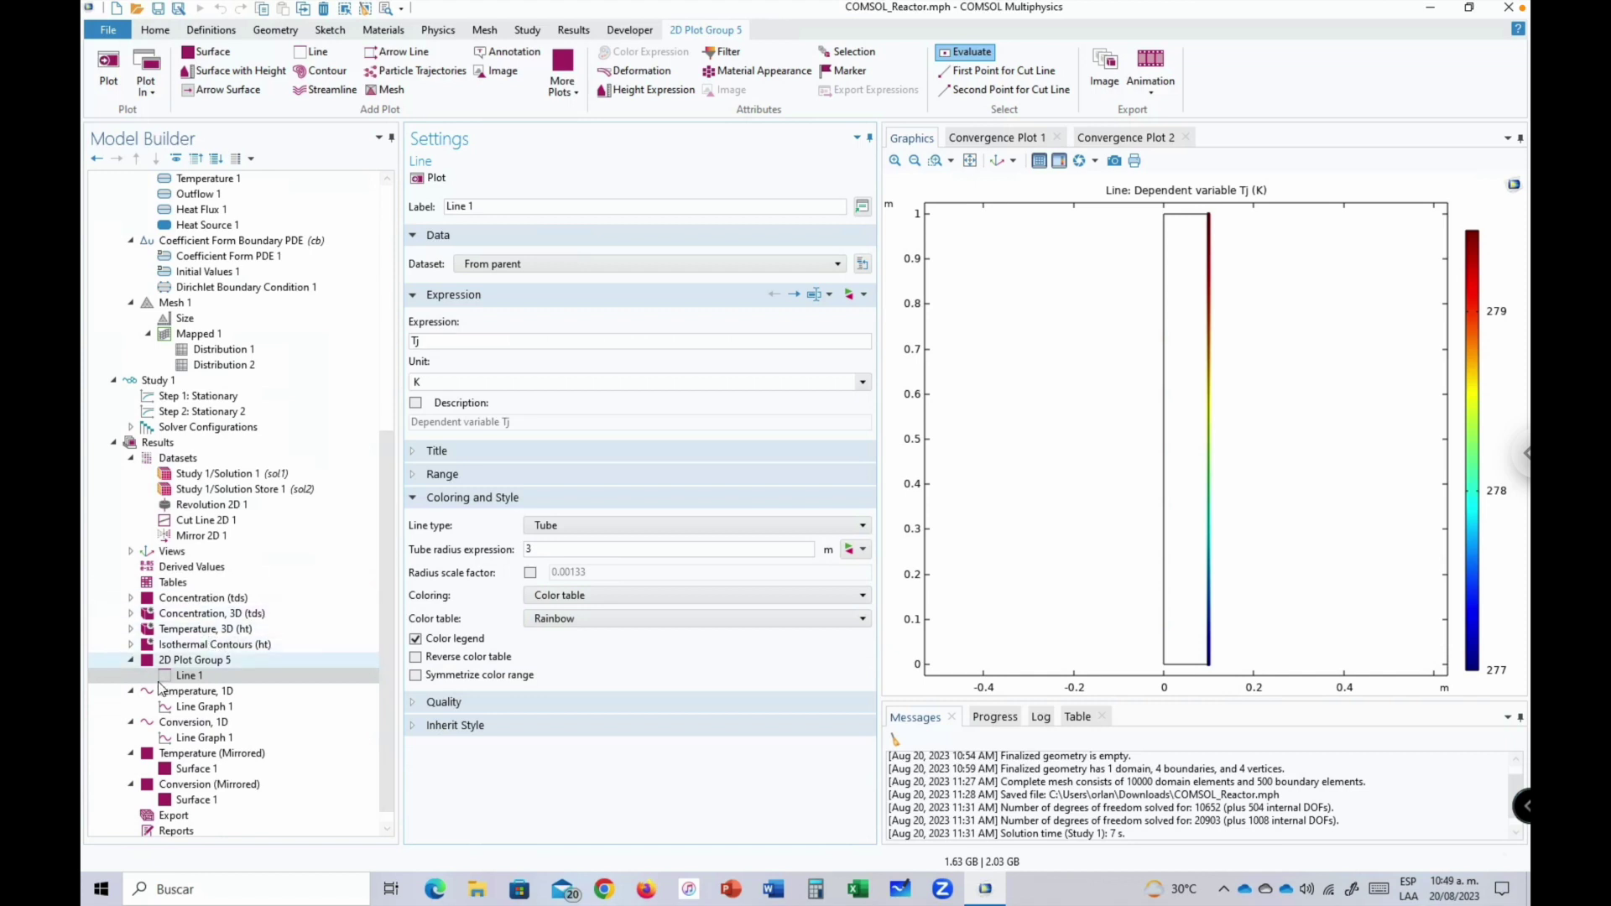
# Display the Concentration, 3D (tds) plot and set it from the graphics window as the thumbnail of the model's root node.
pyautogui.click(209, 618)
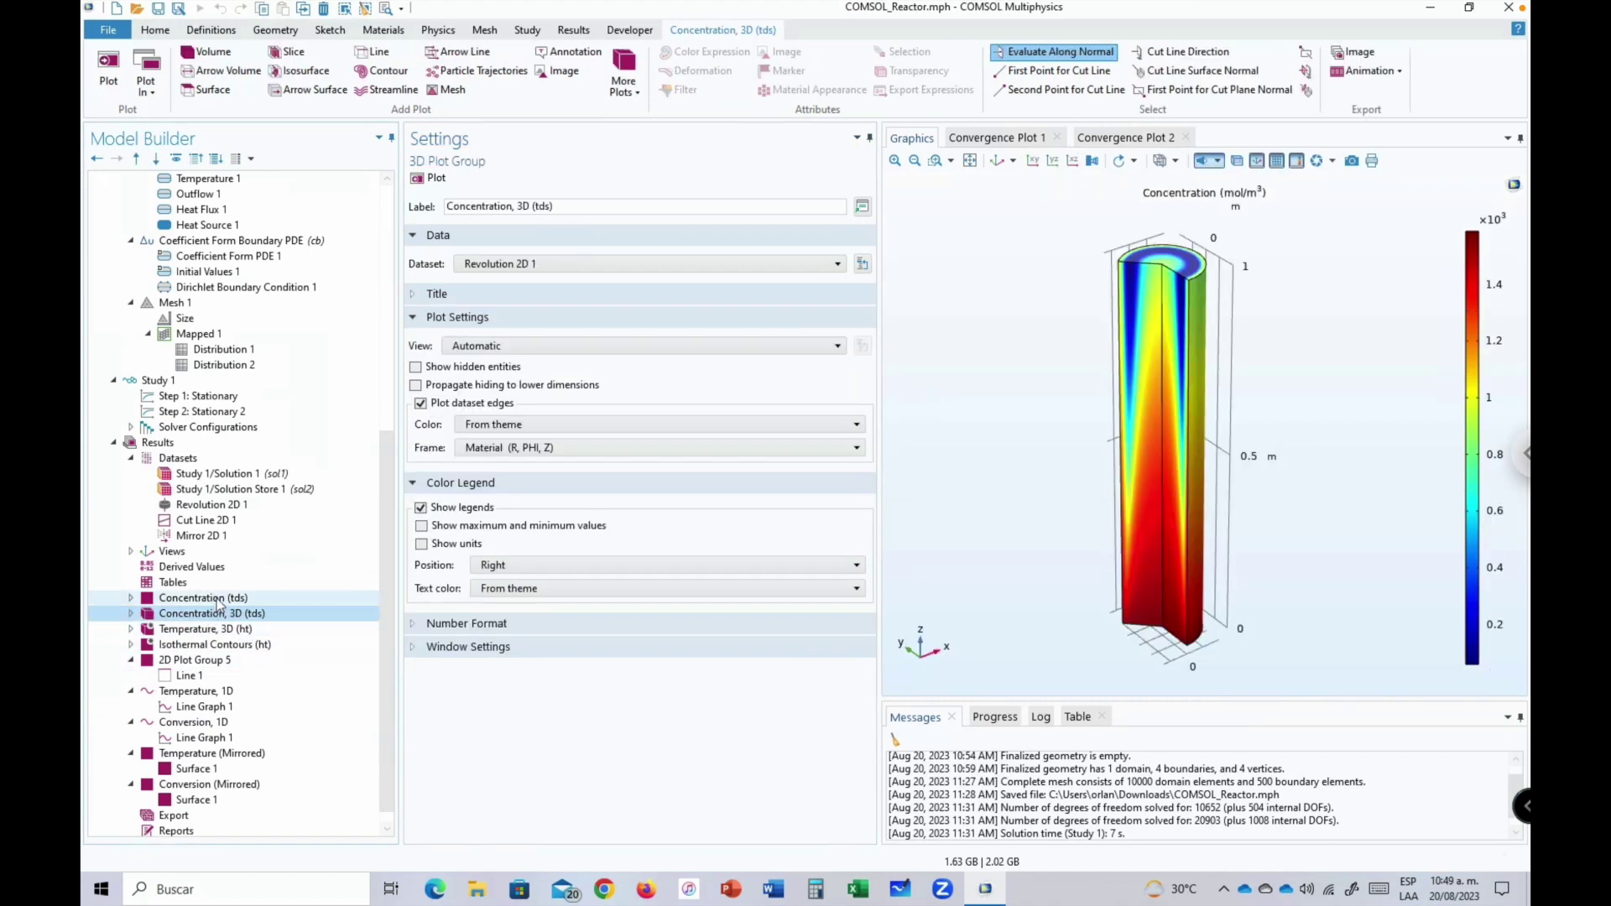
pyautogui.click(217, 599)
pyautogui.click(217, 615)
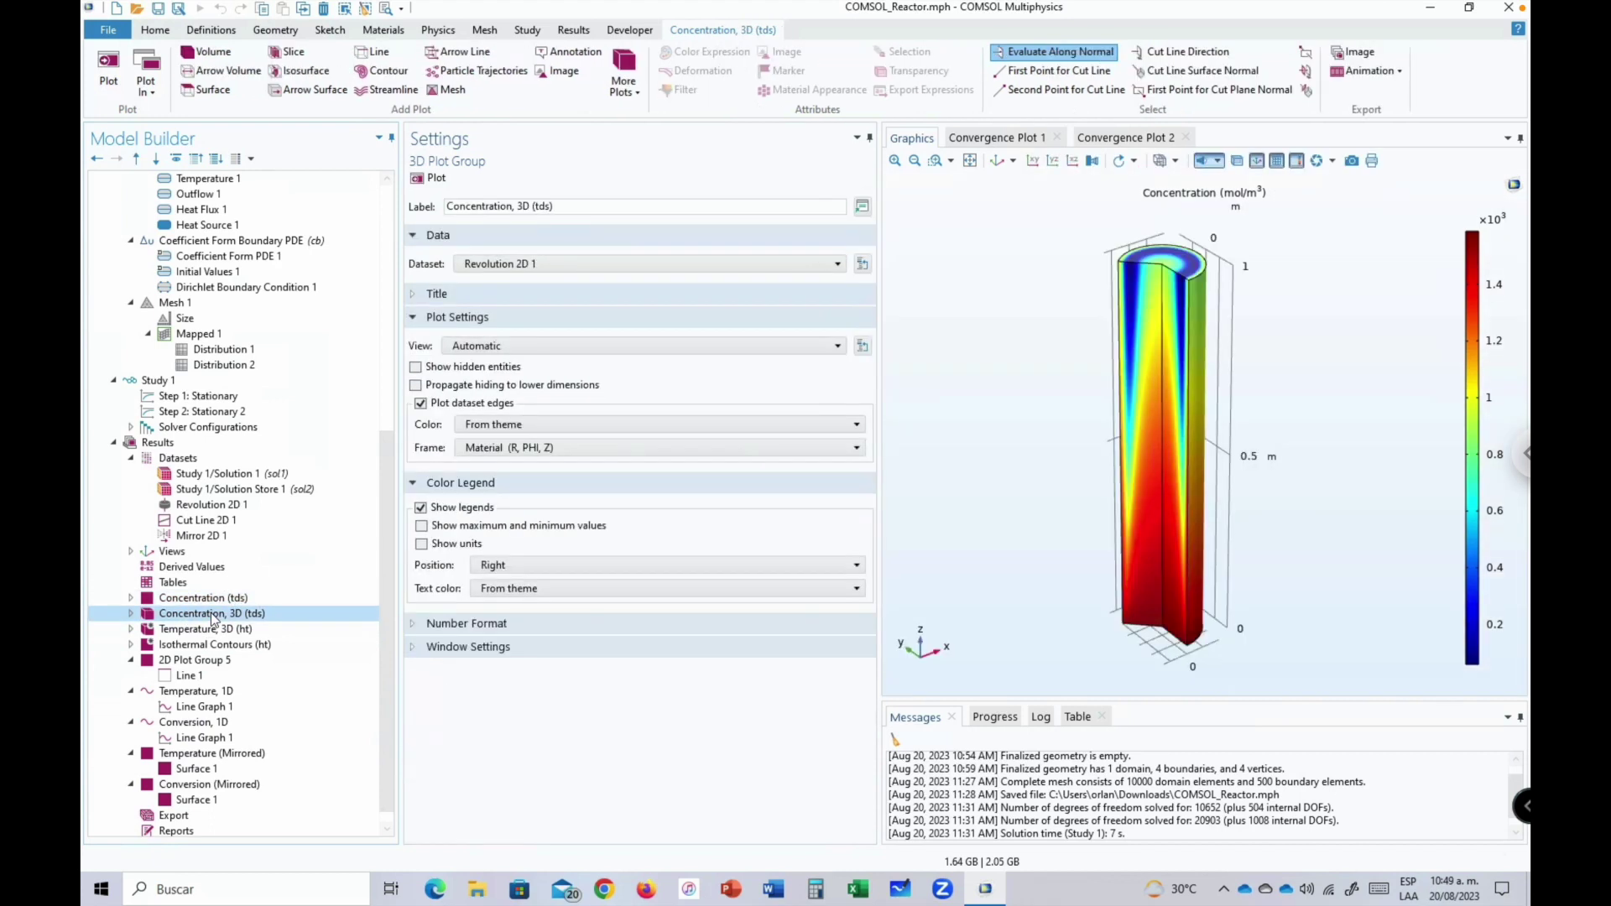
pyautogui.click(199, 629)
pyautogui.click(211, 616)
pyautogui.moveTo(389, 573); pyautogui.dragTo(385, 269)
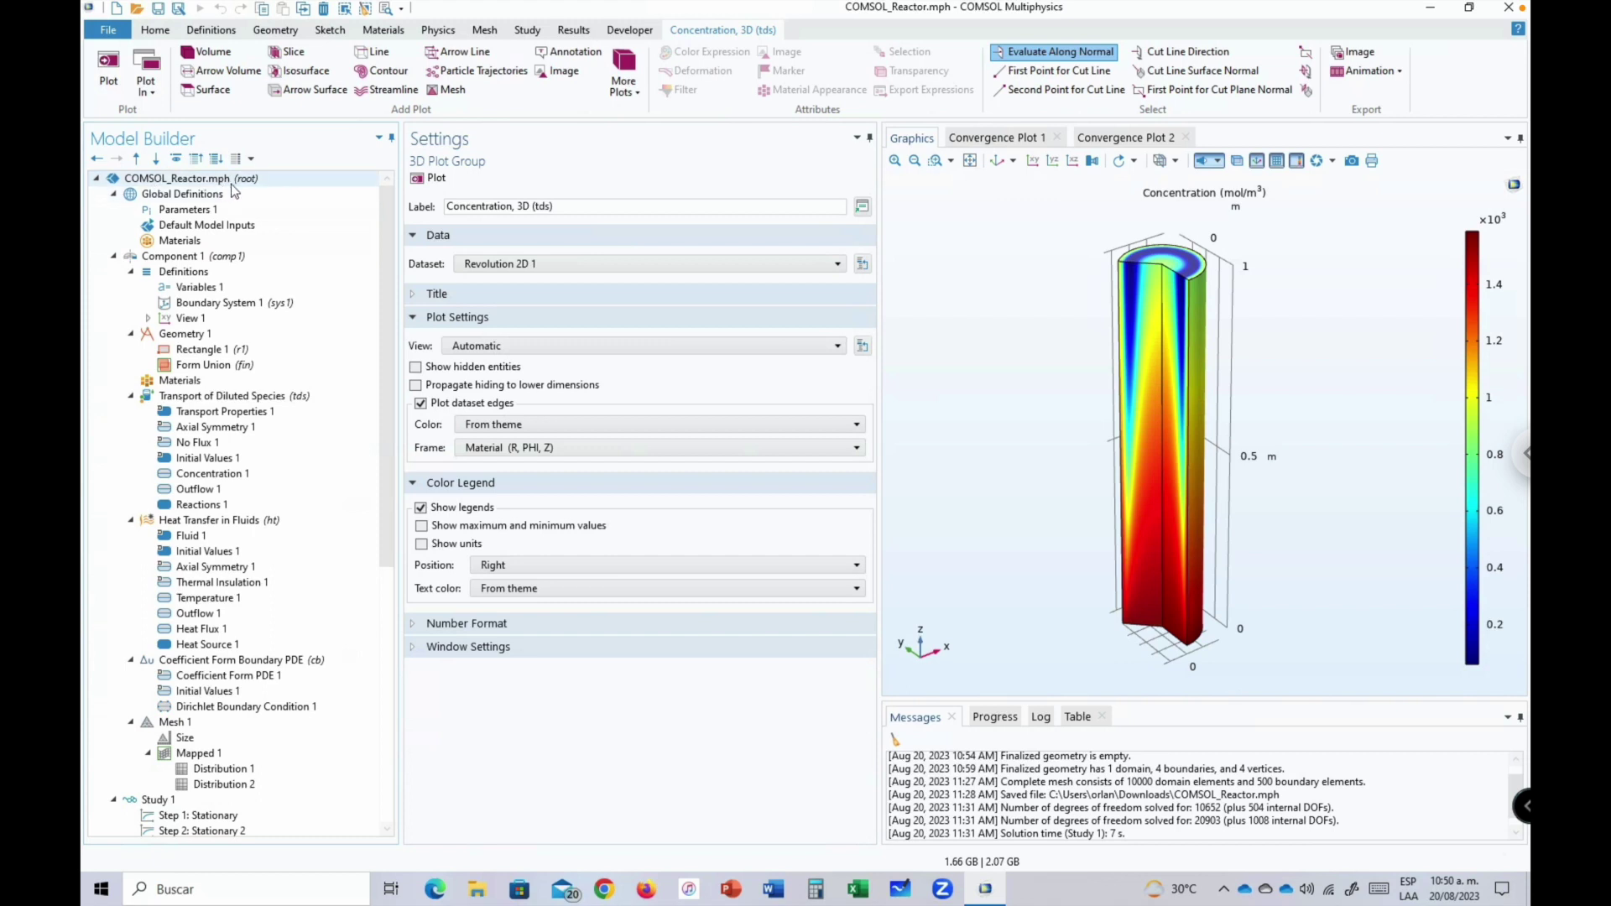
pyautogui.click(158, 182)
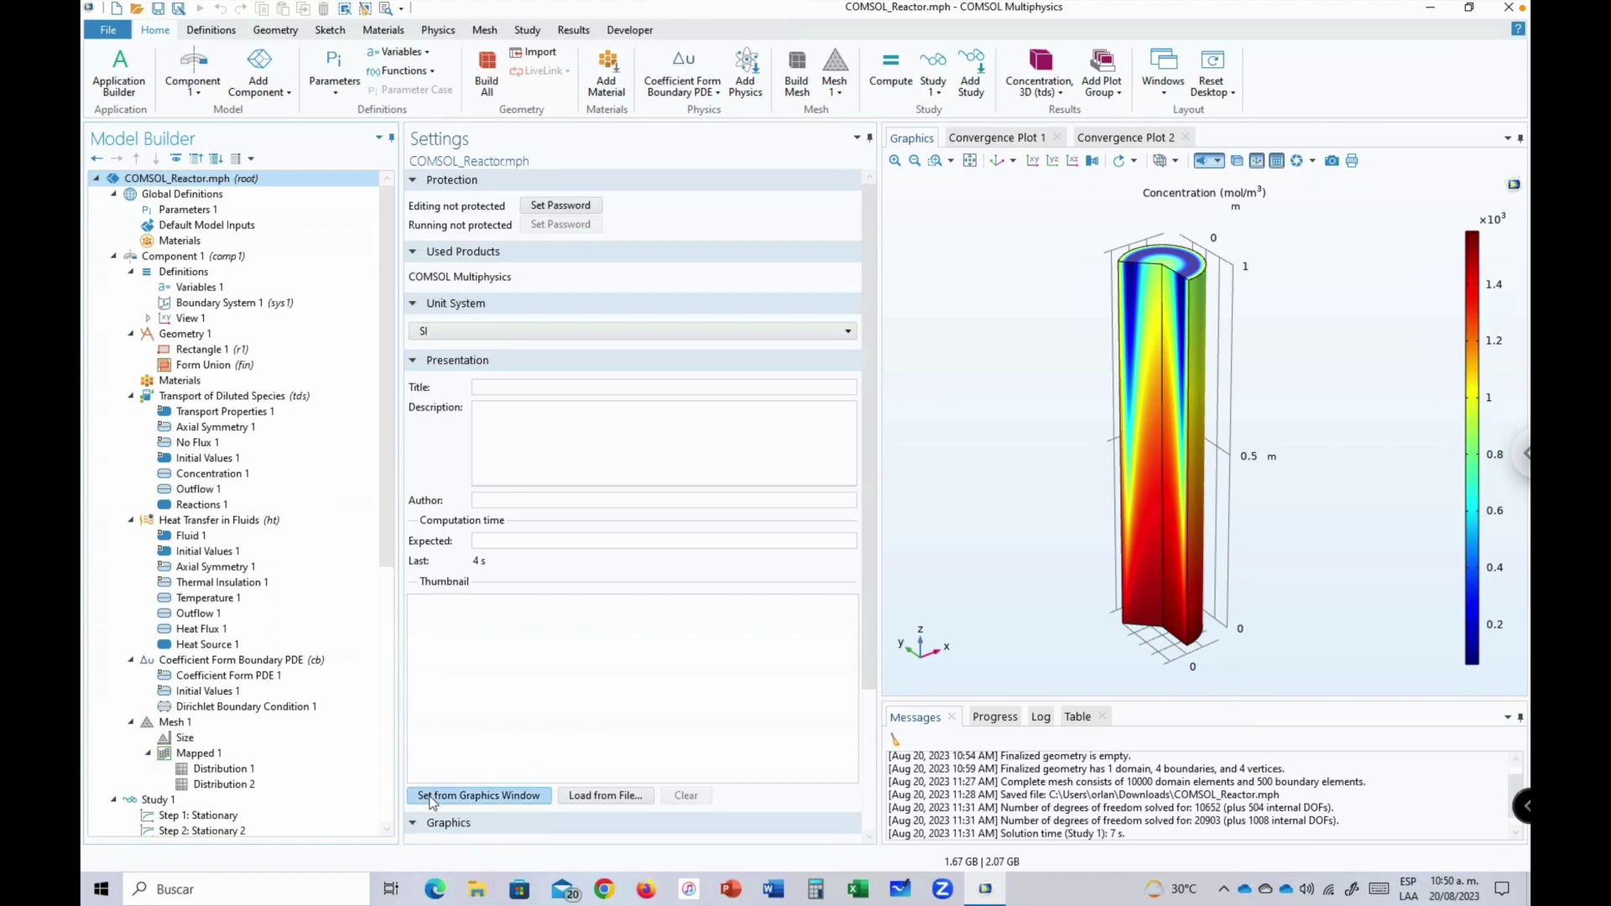
pyautogui.click(513, 797)
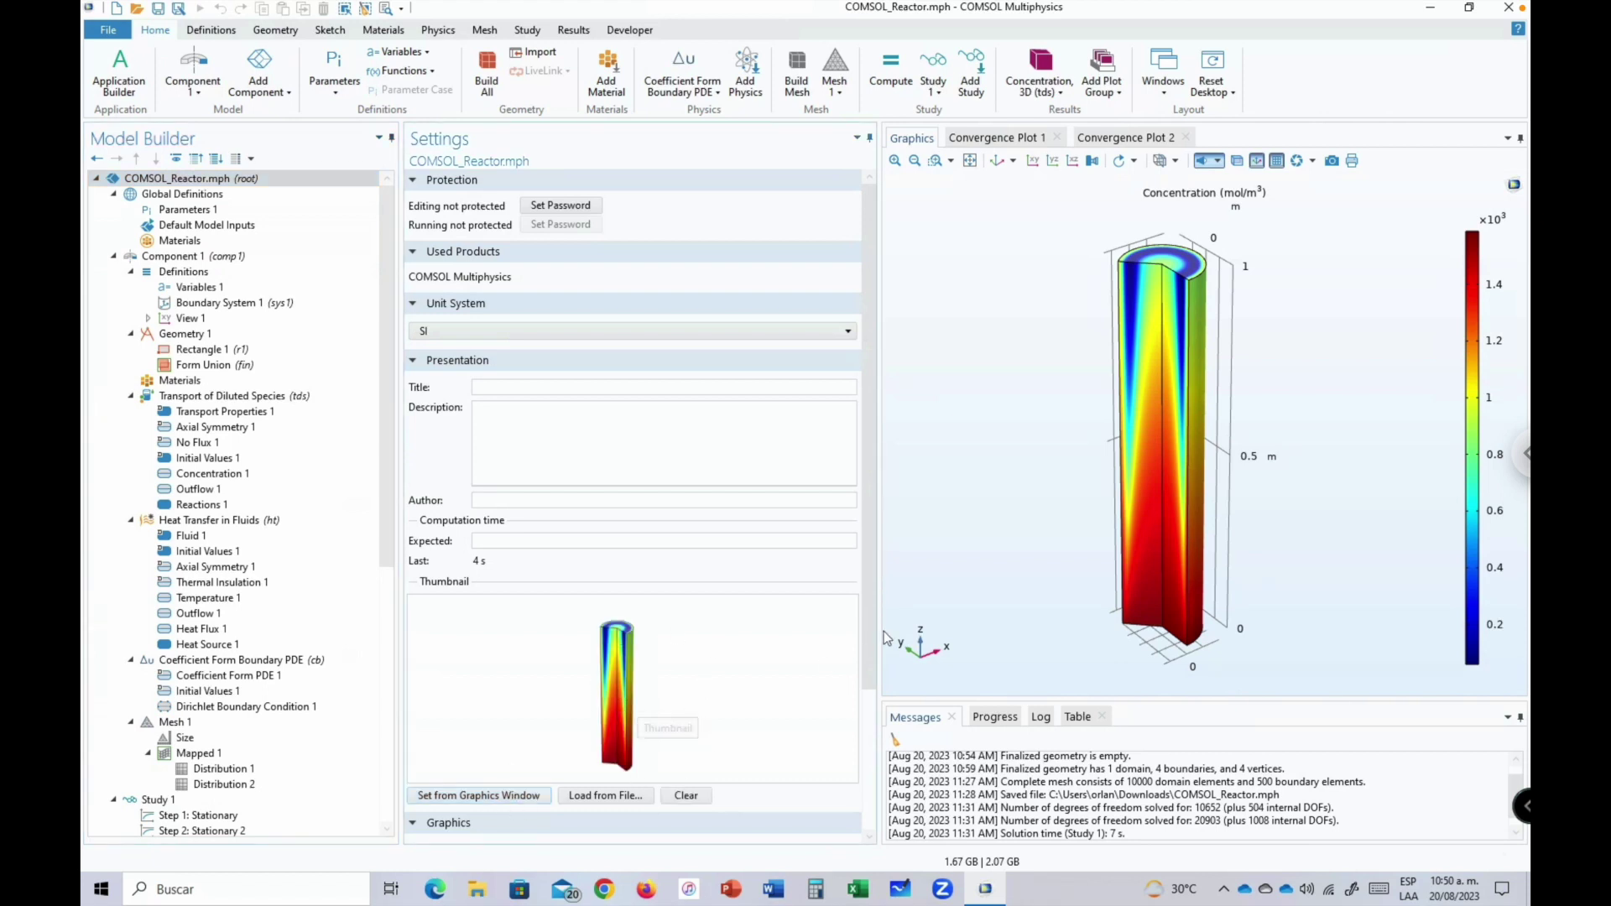
pyautogui.moveTo(864, 612)
pyautogui.mouseDown()
pyautogui.moveTo(845, 792)
pyautogui.moveTo(865, 601)
pyautogui.mouseUp()
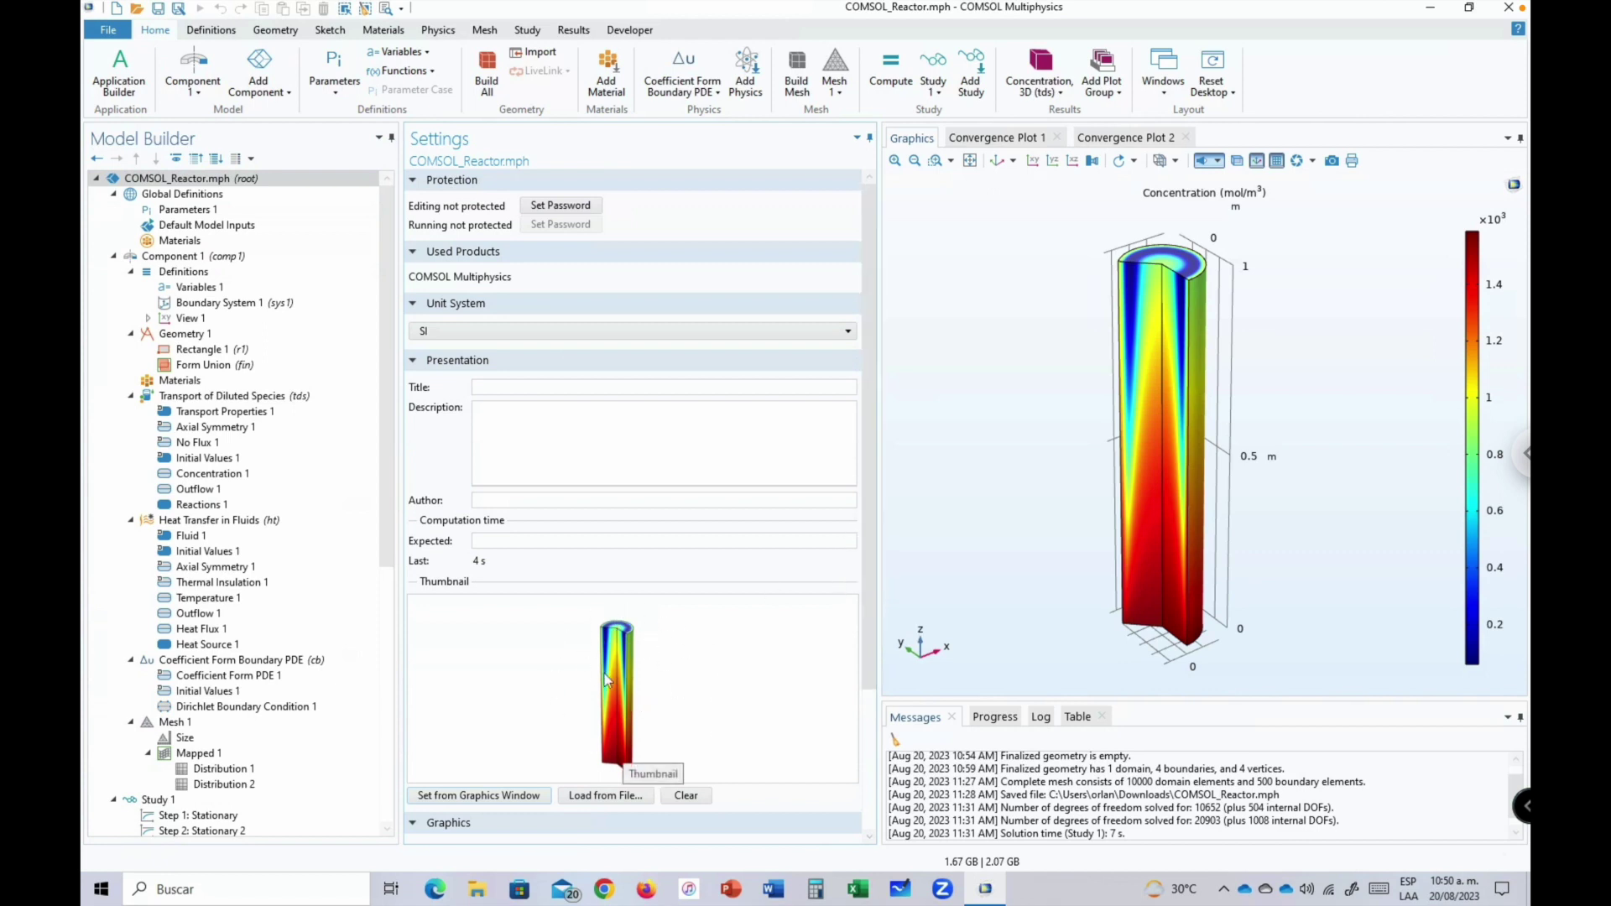
# Set the model's title to Tubular Reactor and its description to "Made for my Design of Chemical Reactors course at TEC de Monterrey.".
pyautogui.click(506, 391)
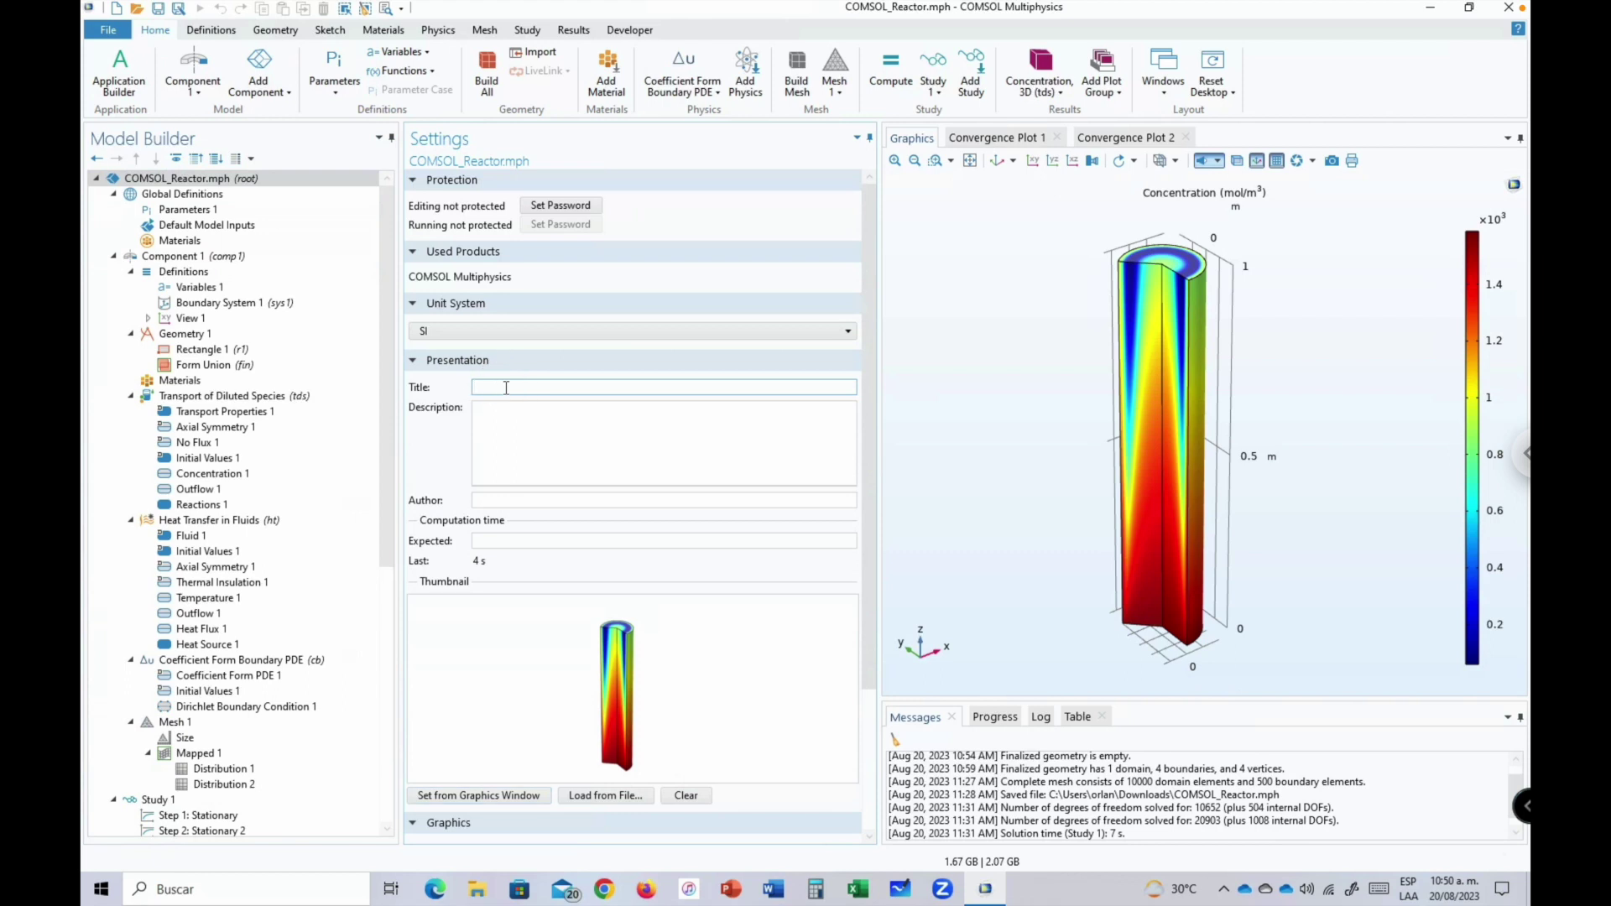
pyautogui.write('Tubular Reactor')
pyautogui.click(529, 417)
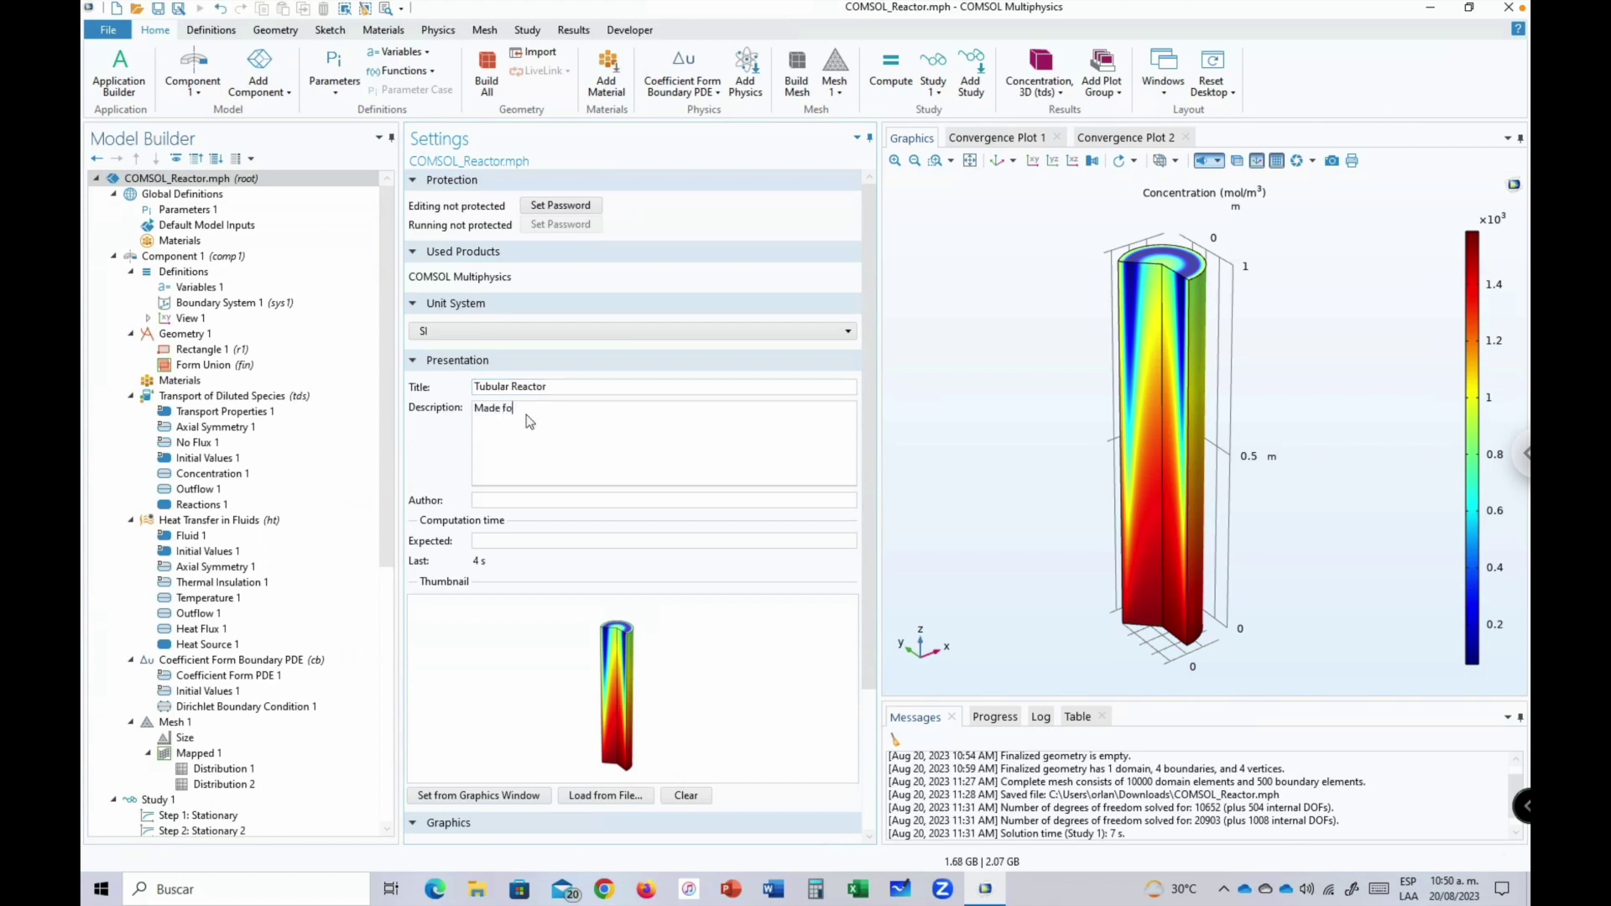
pyautogui.write('Made for my Design of Chemical Reactors course at TEC de Monterrey')
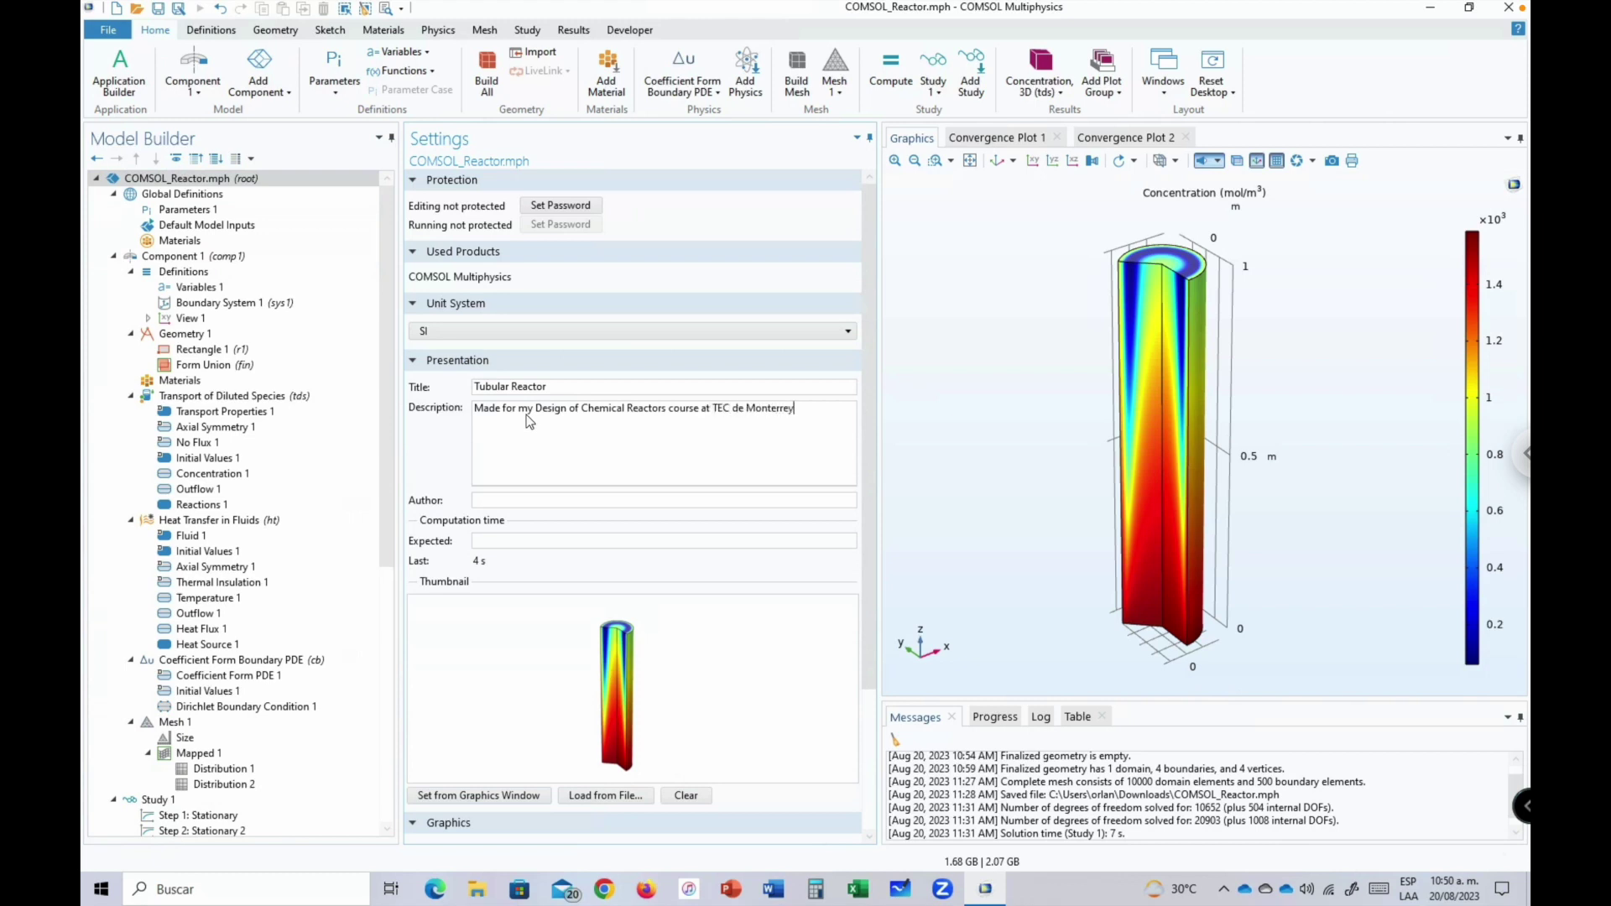
pyautogui.write('.')
pyautogui.click(540, 539)
pyautogui.click(788, 434)
pyautogui.hotkey('ctrl', 'a')
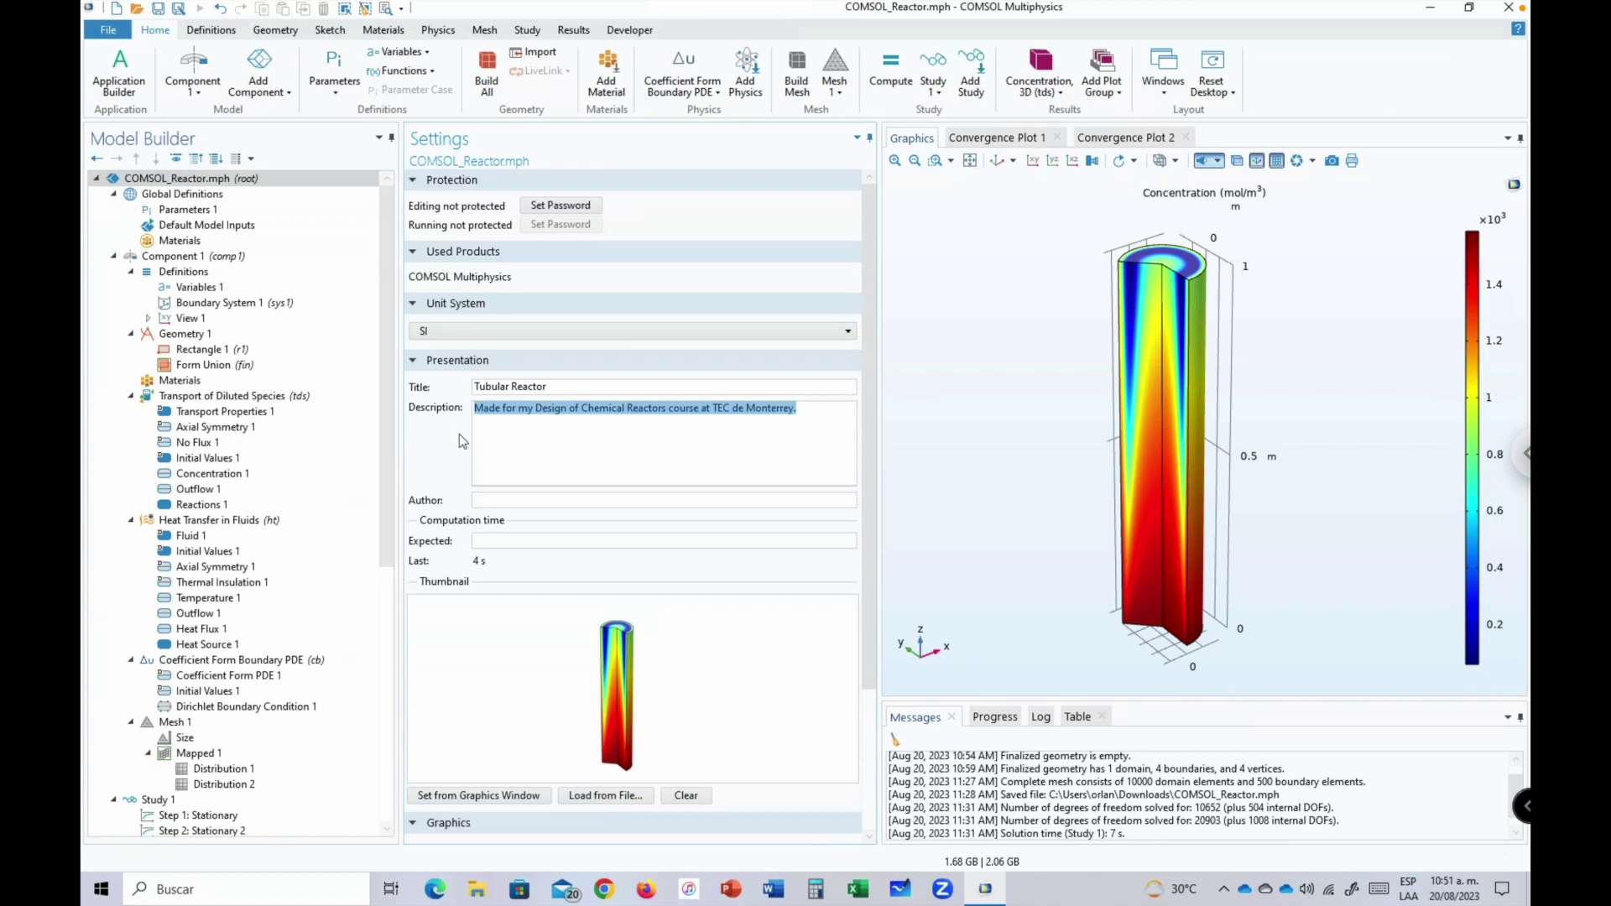
# Save the COMSOL_Reactor.mph model file.
pyautogui.moveTo(388, 424); pyautogui.dragTo(394, 391)
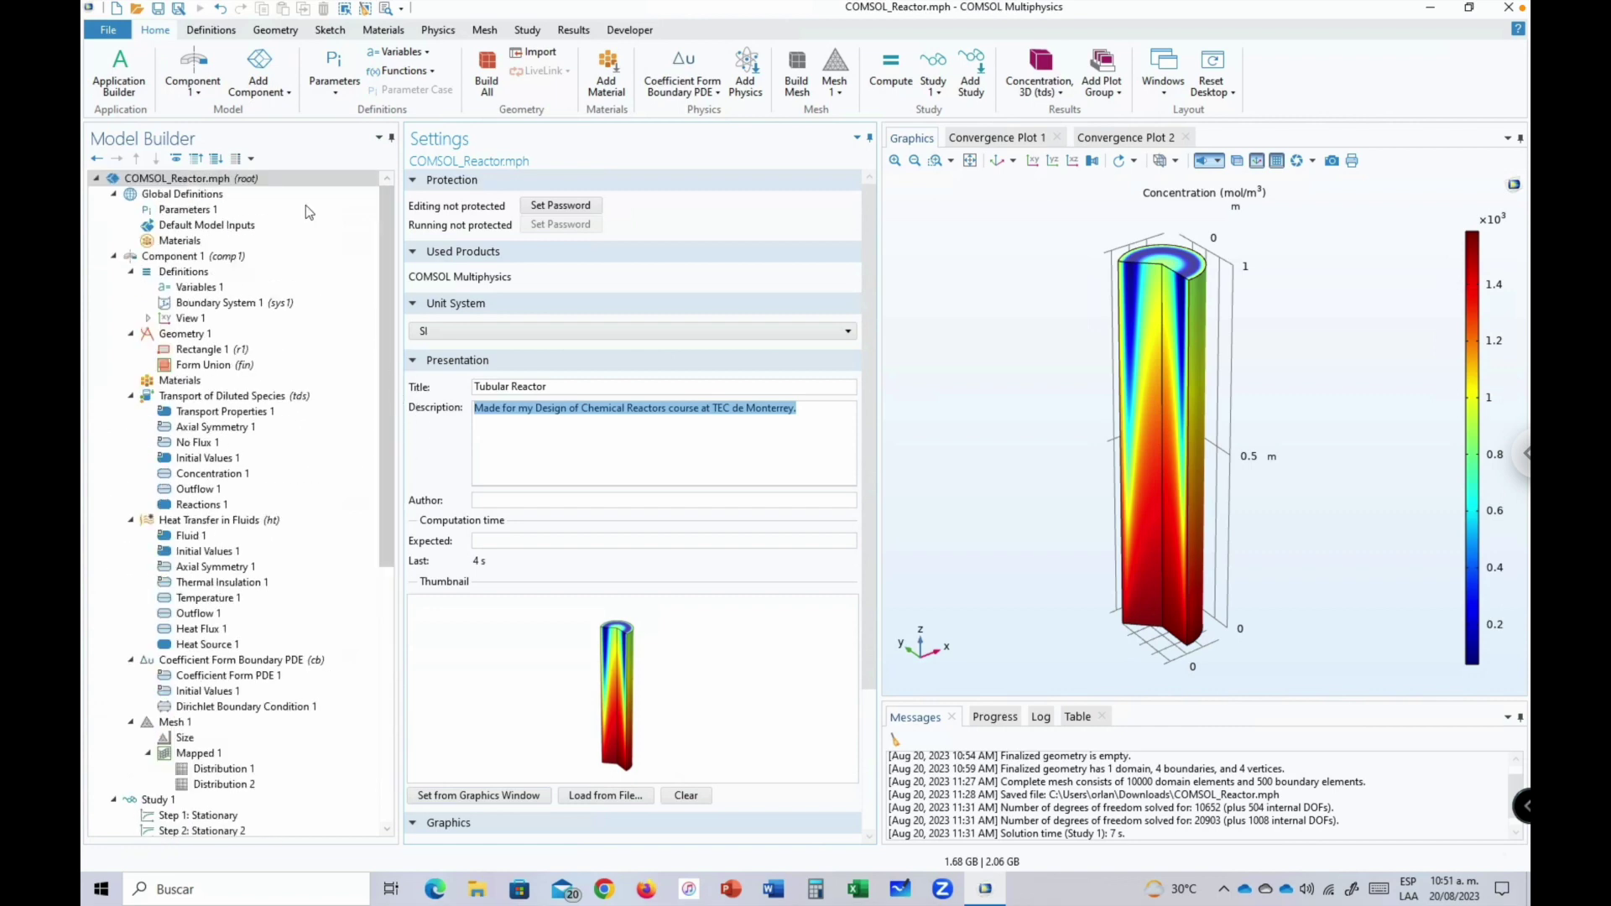
pyautogui.click(158, 10)
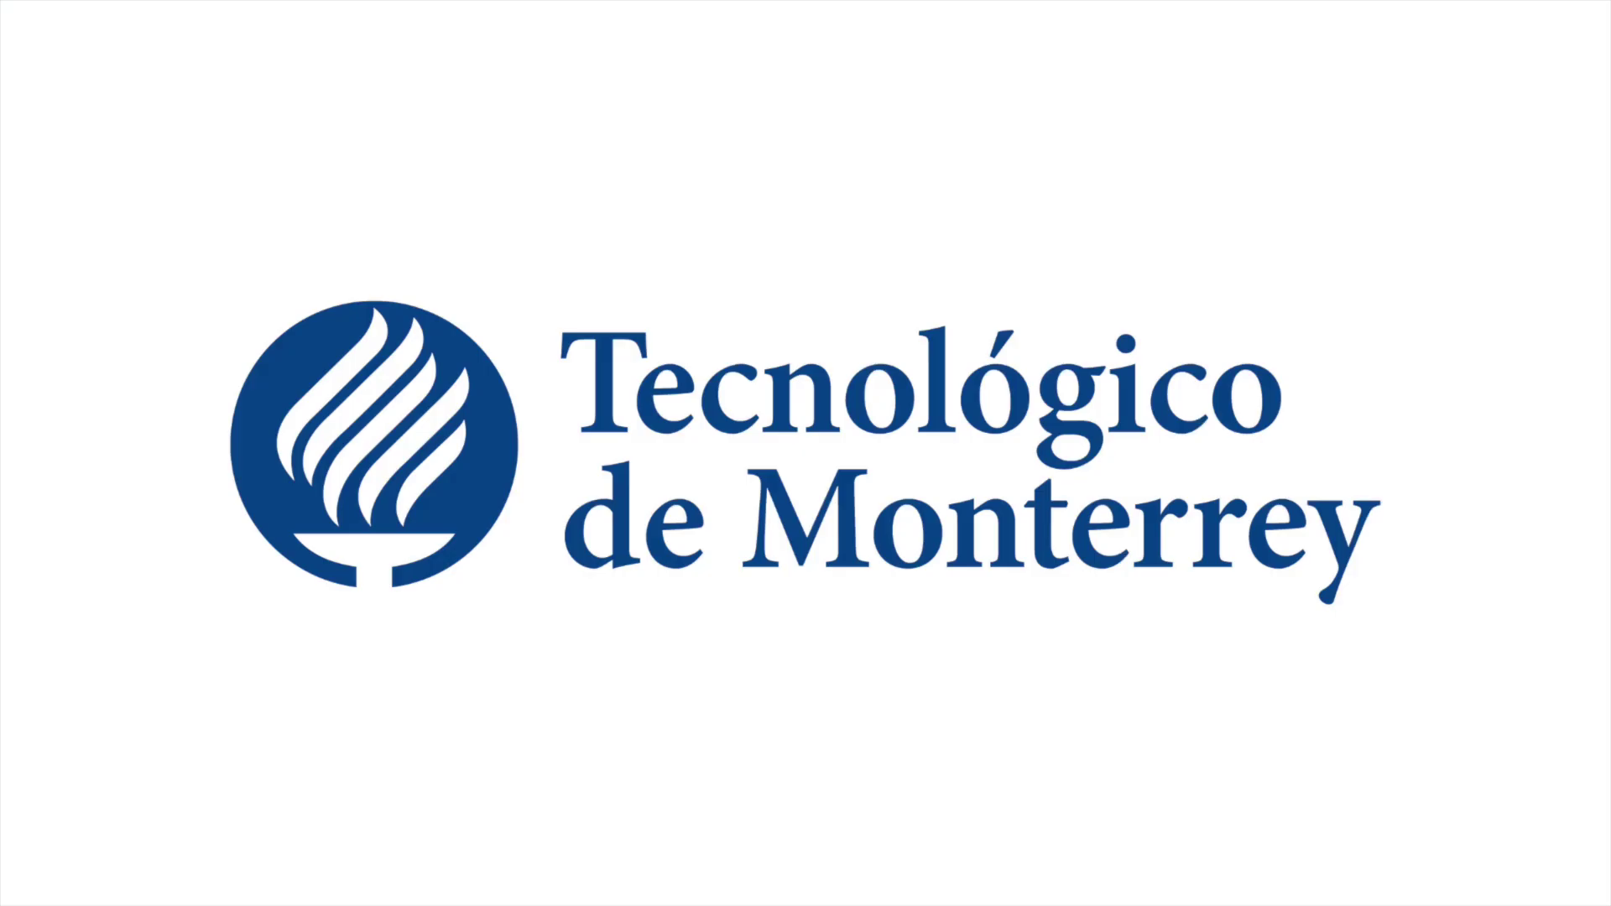